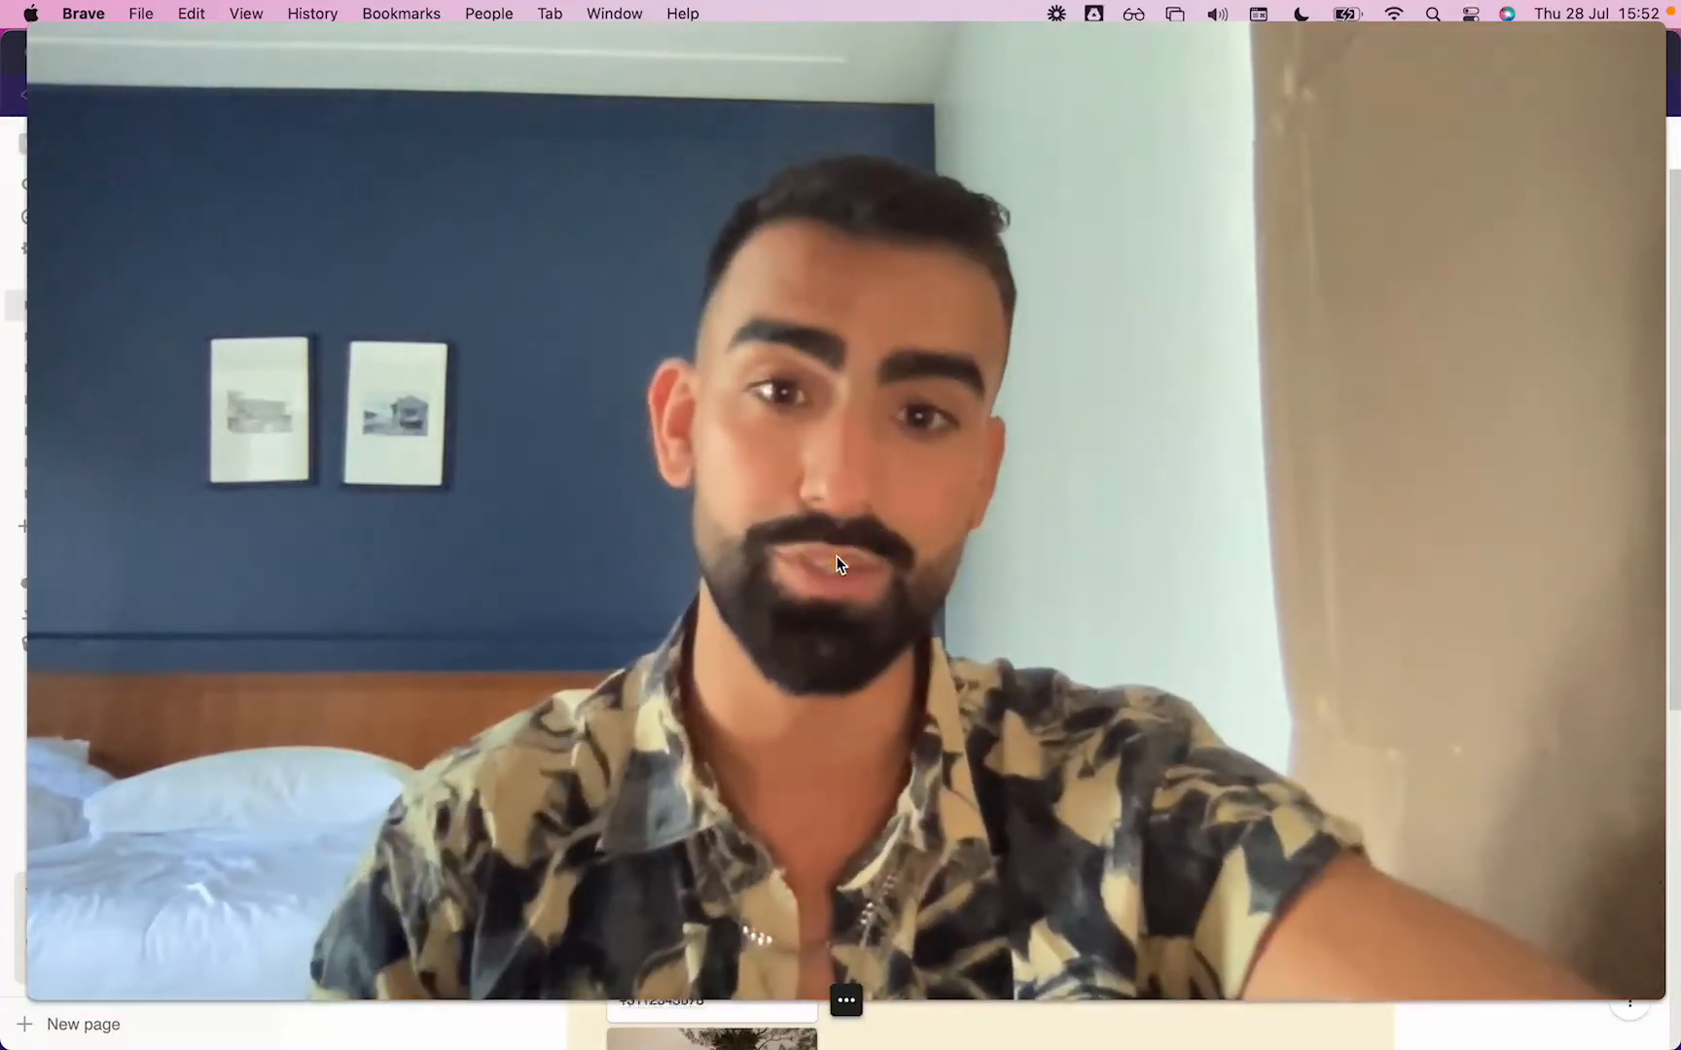
{"action": "mouse_move", "coordinate": [854, 1005]}
{"action": "left_click", "coordinate": [803, 1001]}
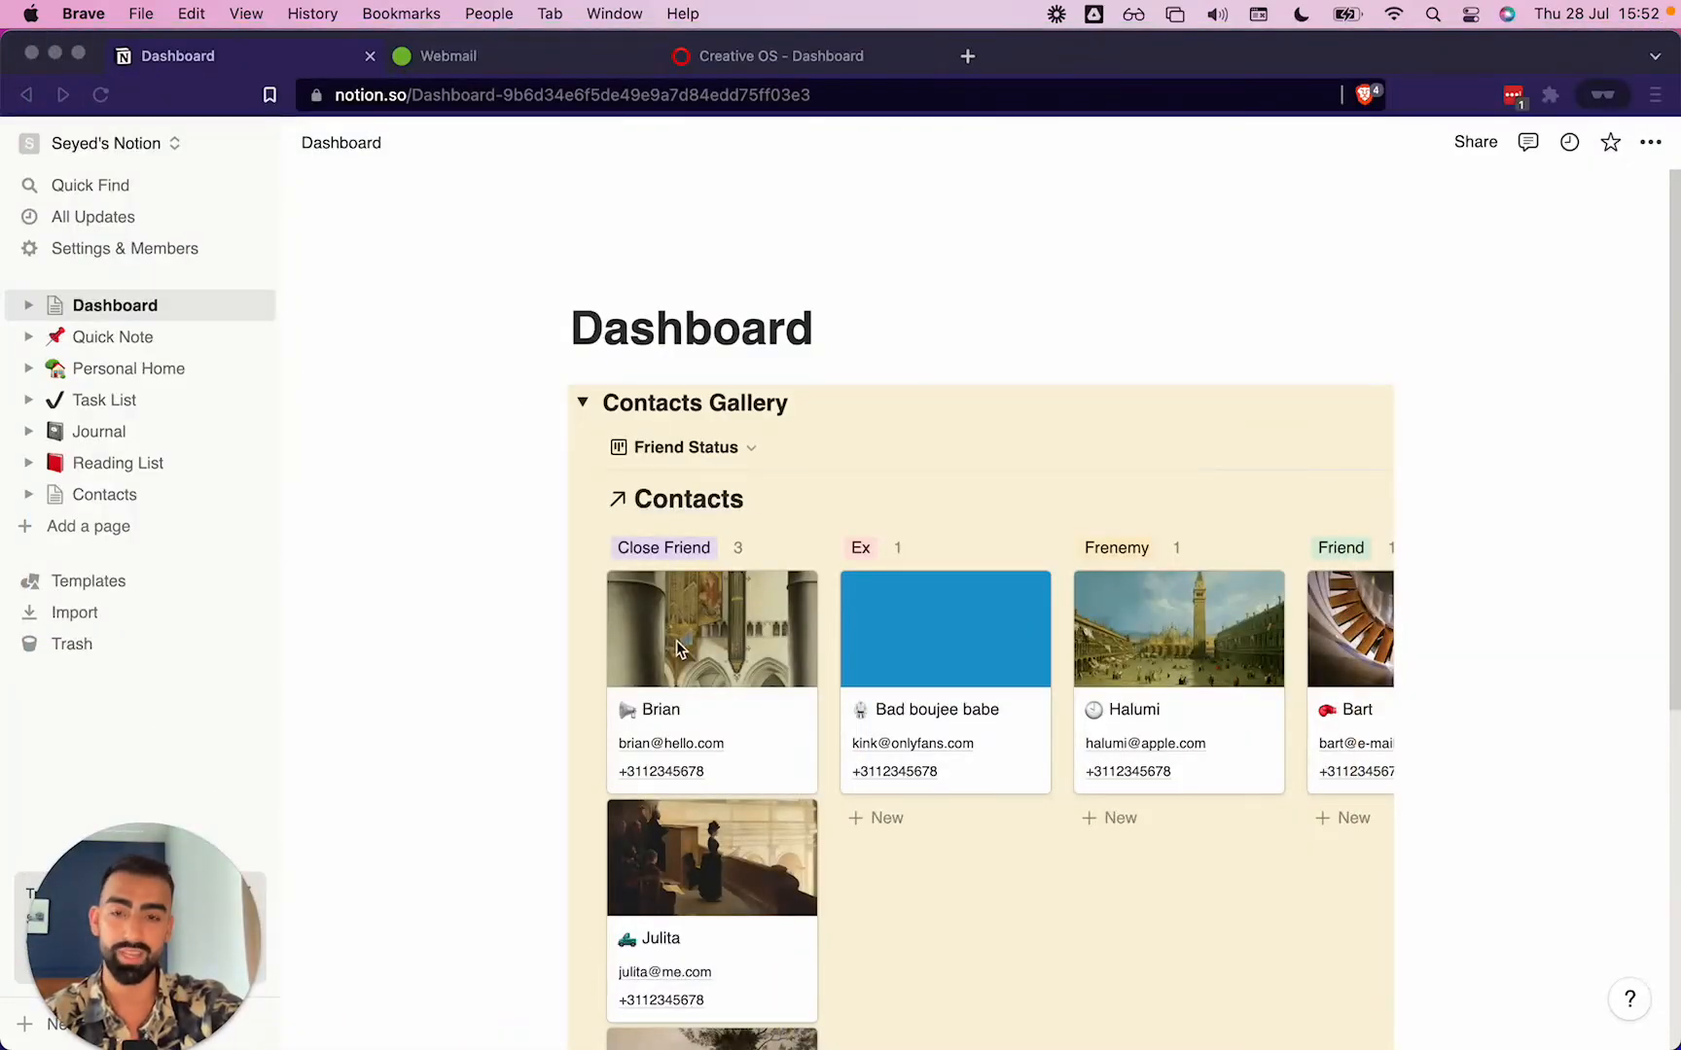
Expand the Dashboard page and its View of Contacts in the page tree, and open the Contacts database.
{"action": "scroll", "coordinate": [676, 639], "scroll_direction": "down", "scroll_amount": 5}
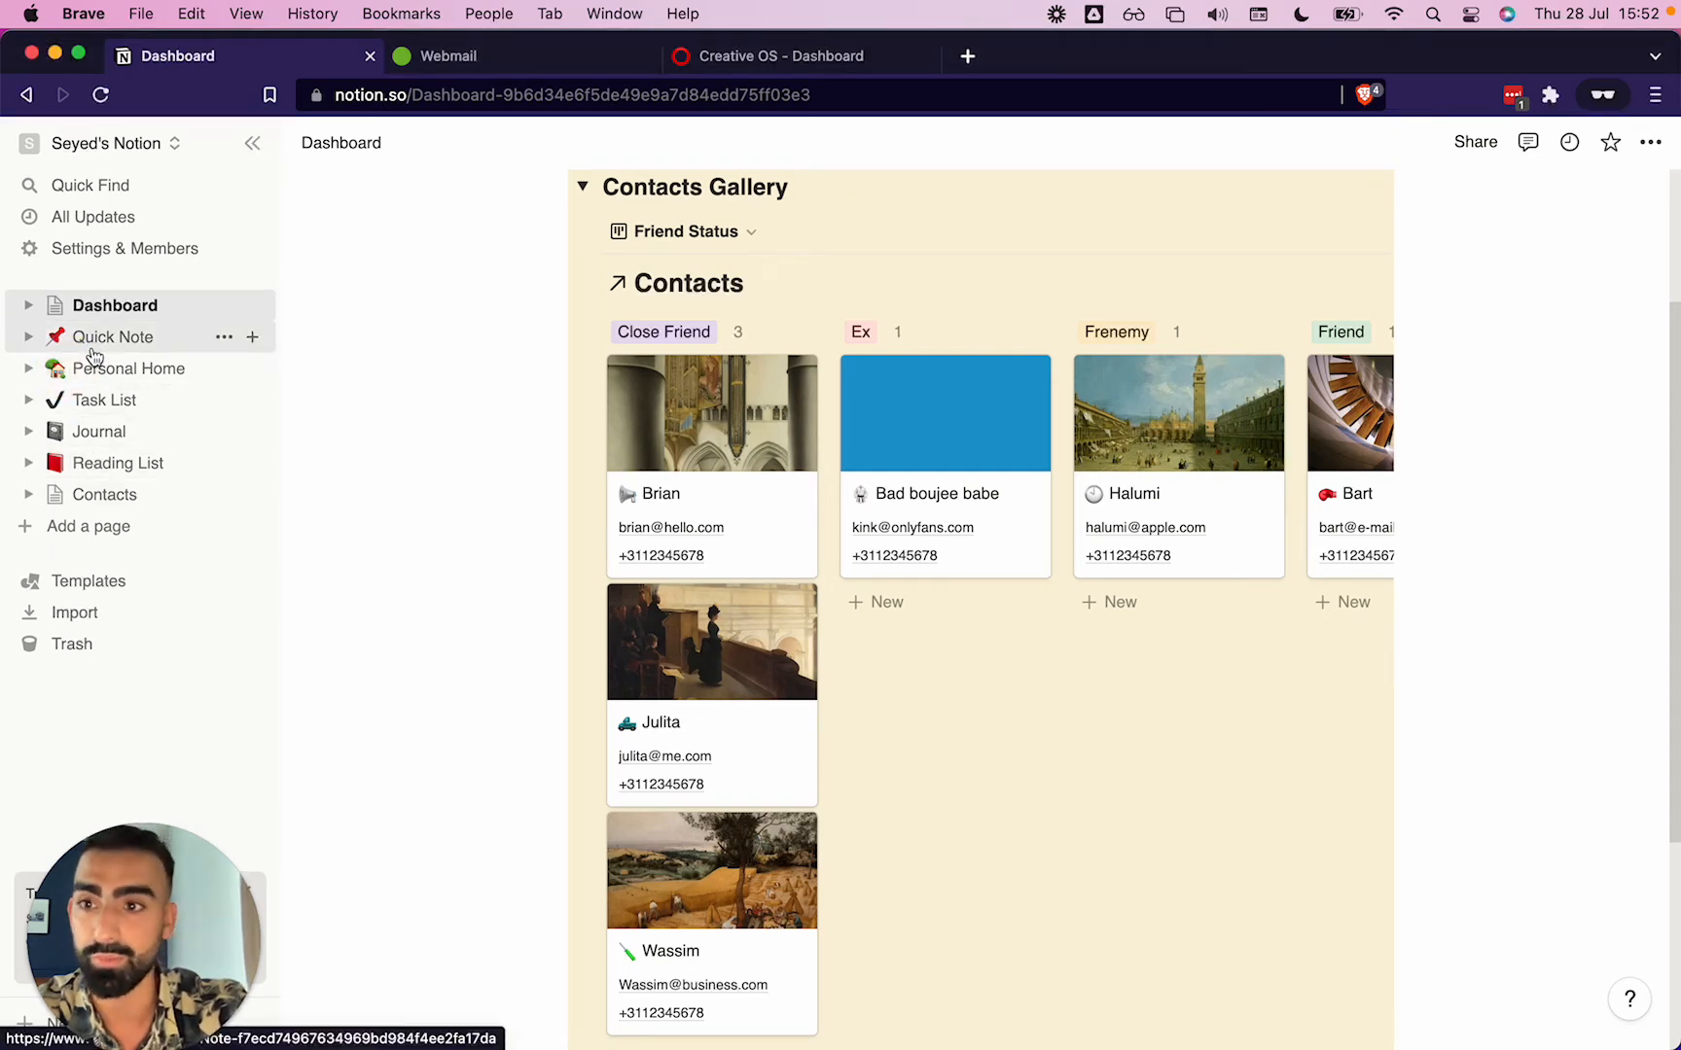
{"action": "left_click", "coordinate": [29, 305]}
{"action": "left_click", "coordinate": [50, 338]}
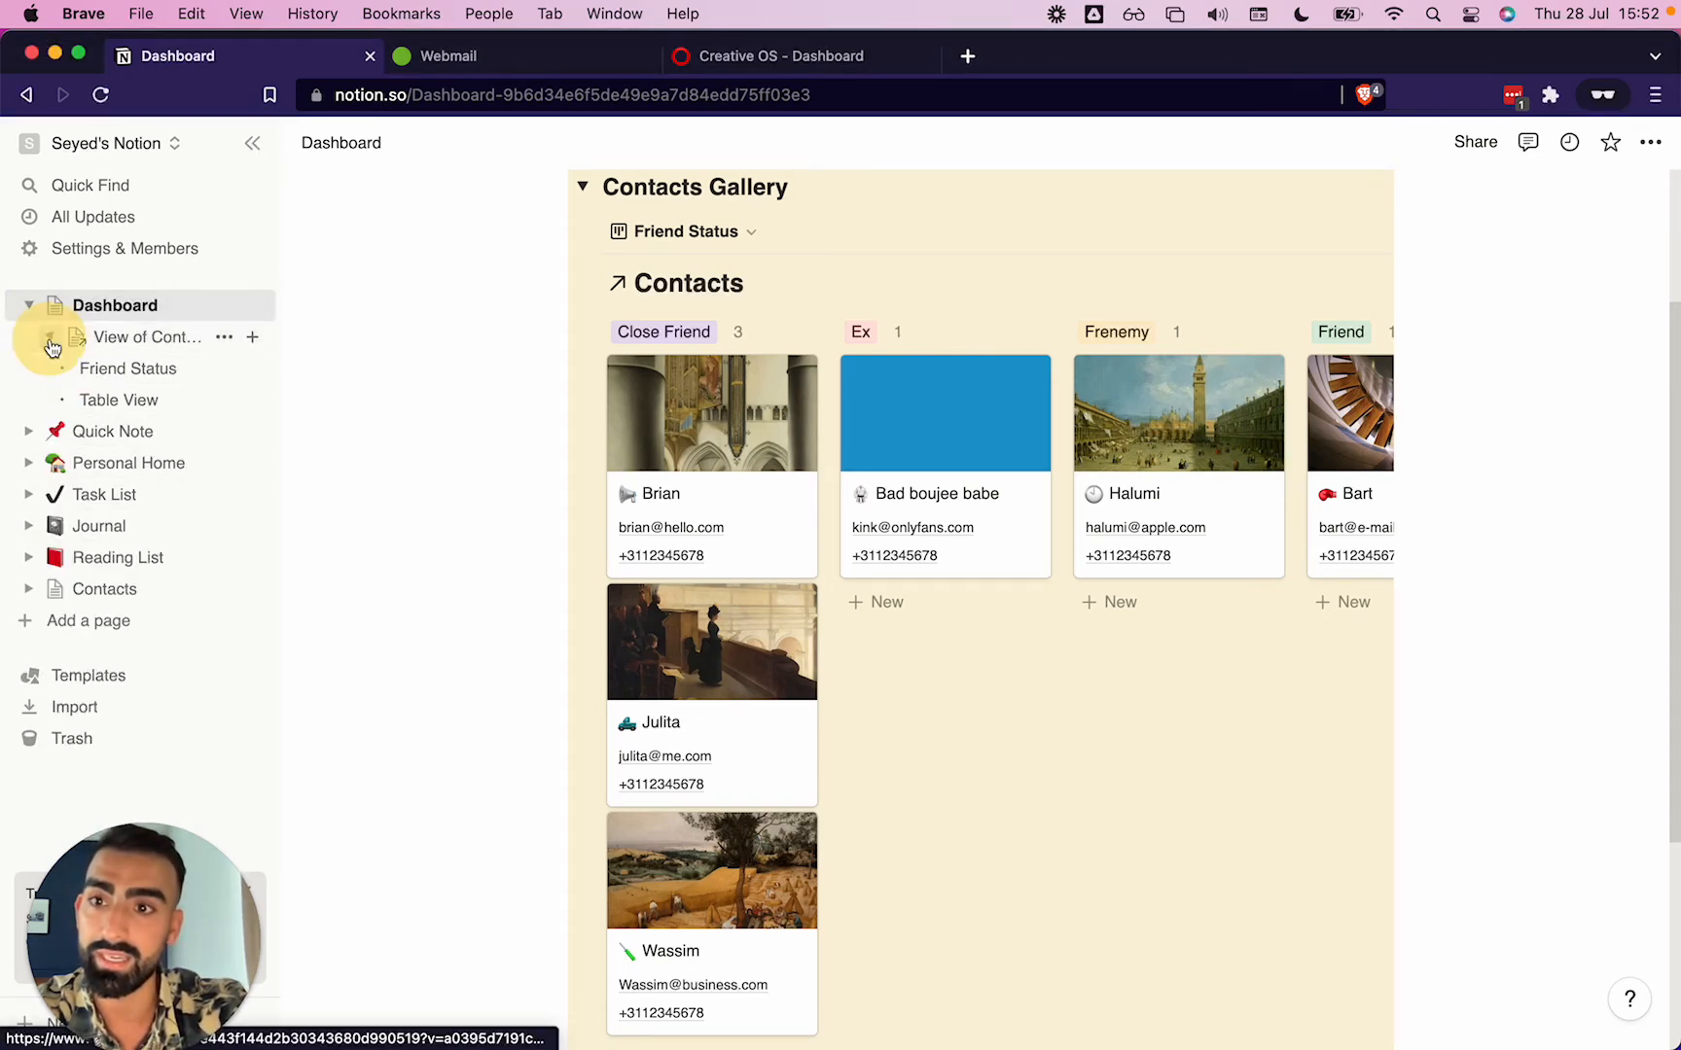
{"action": "left_click", "coordinate": [87, 588]}
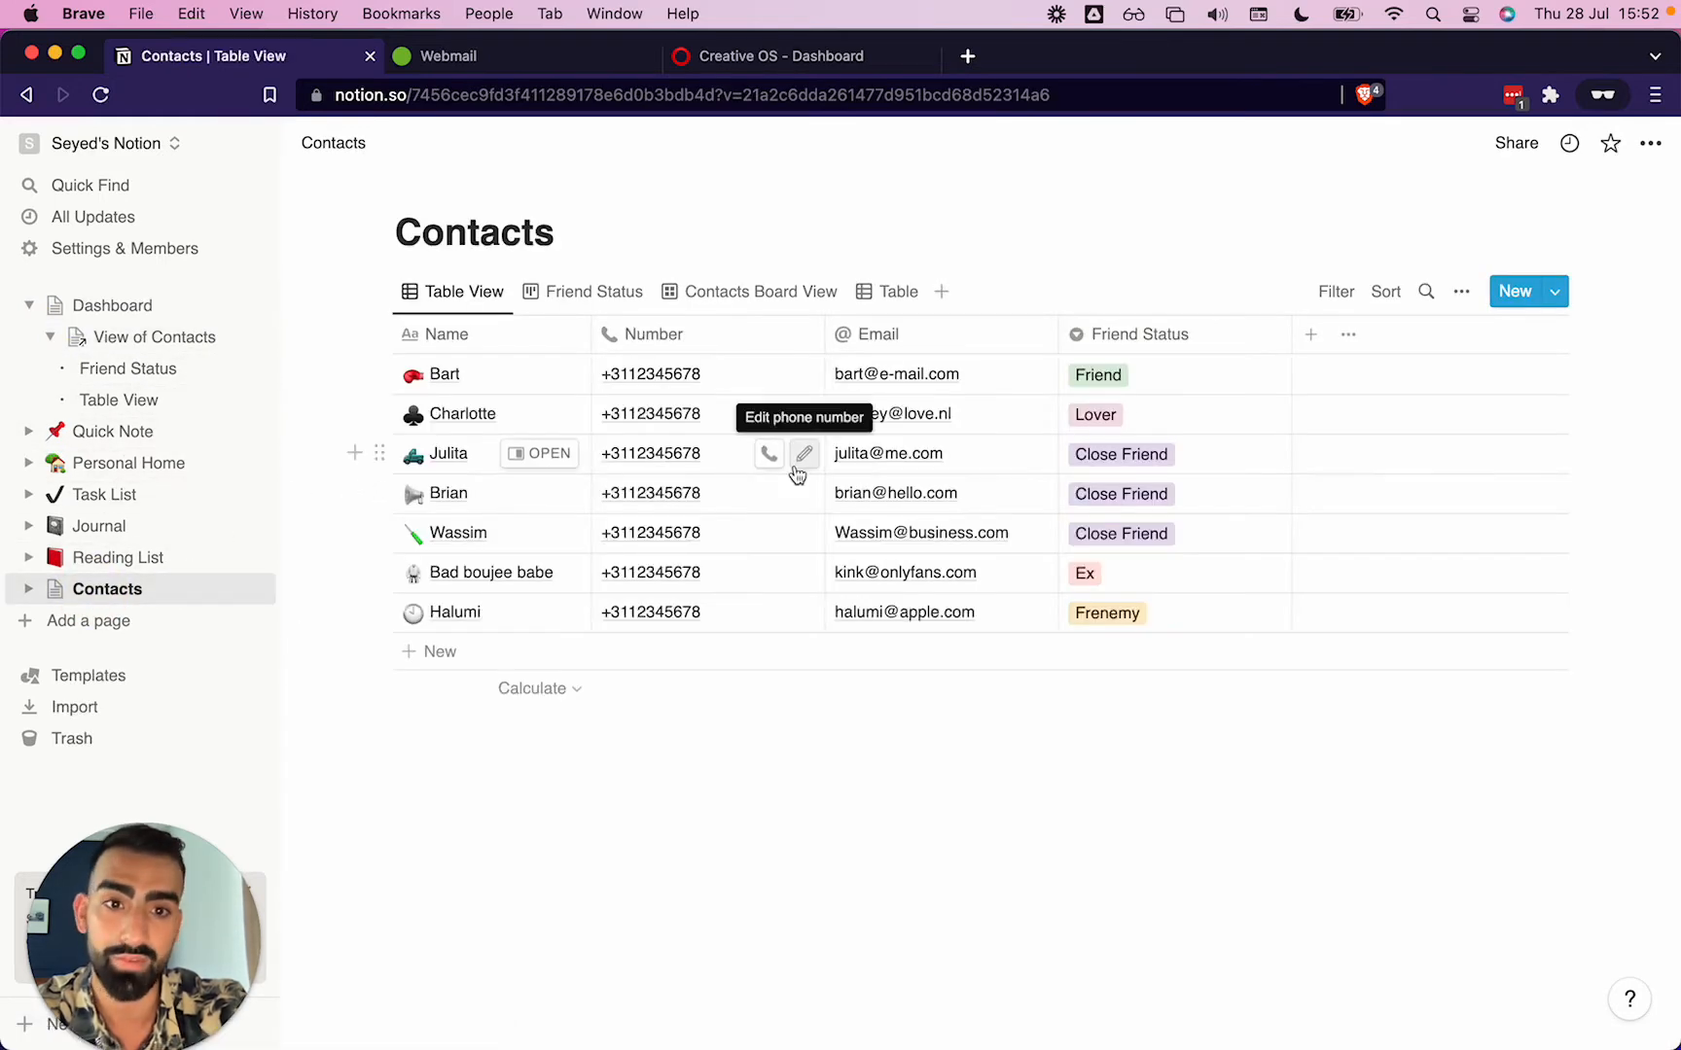
In the Friend Status view of Contacts, move the first Close Friend card to the Ex group.
{"action": "left_click", "coordinate": [583, 293]}
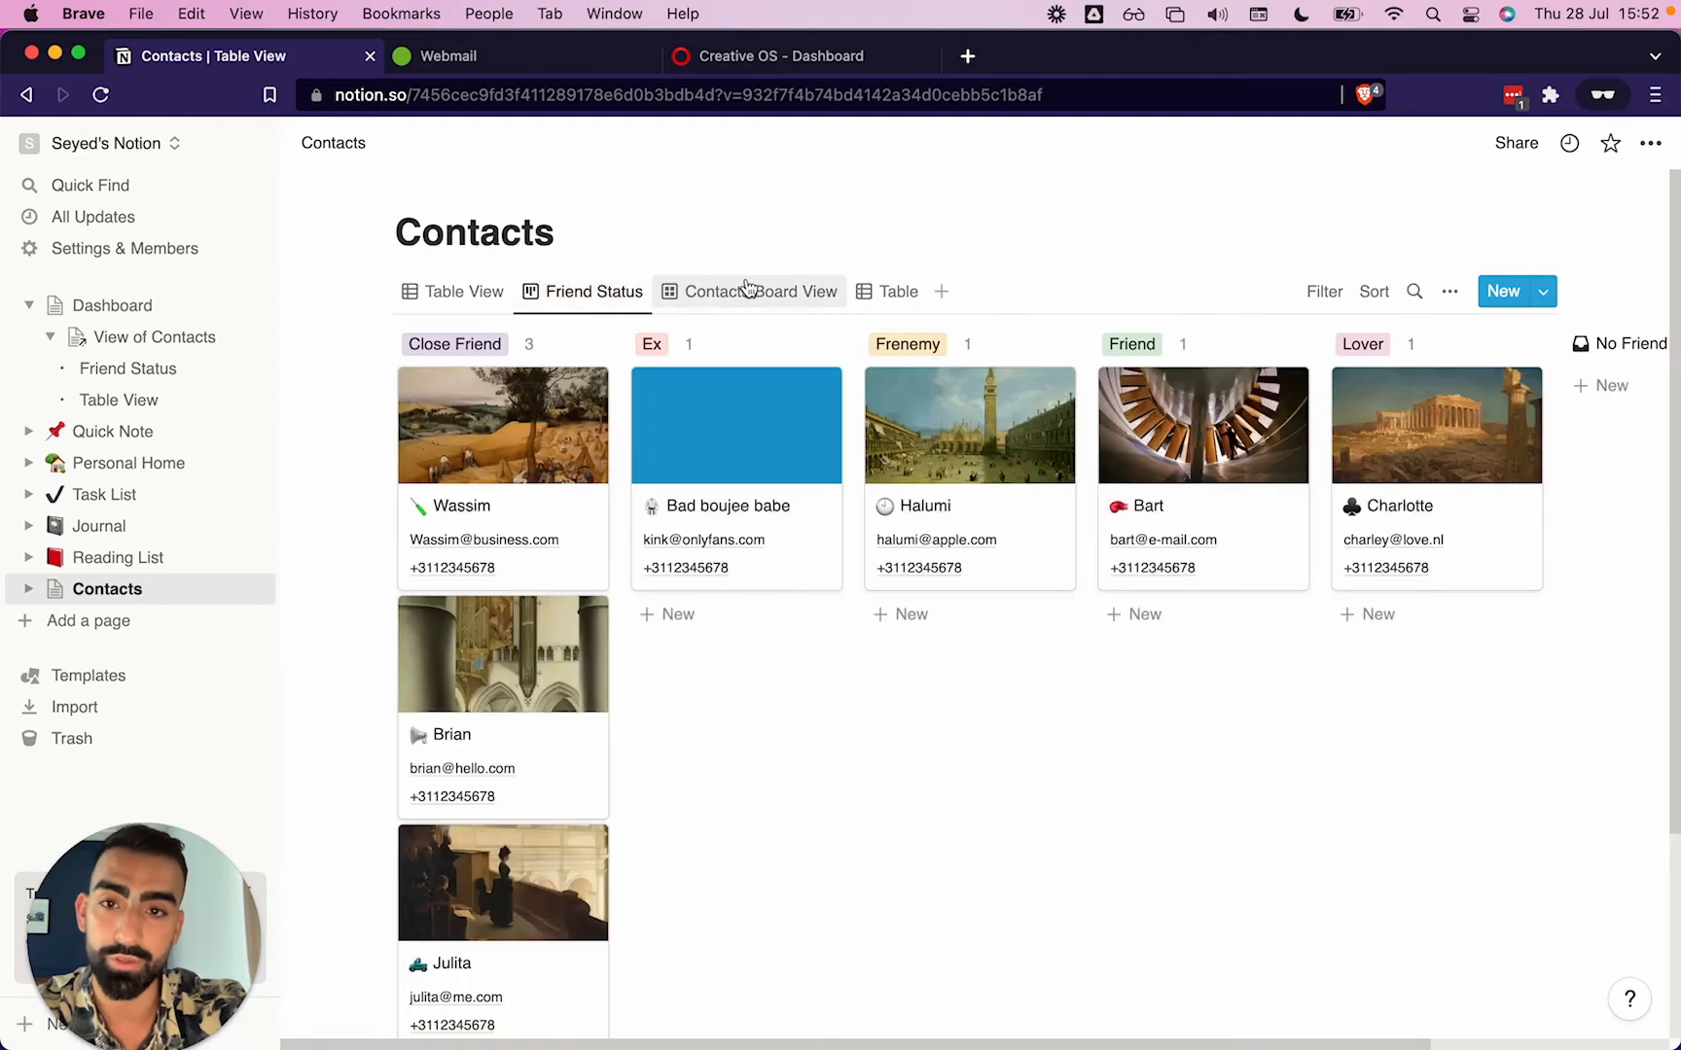
{"action": "left_click_drag", "start_coordinate": [518, 525], "coordinate": [741, 544]}
Check the contacts in the Contacts Board View and Table views, and in the Contacts Gallery of the Dashboard page.
{"action": "left_click", "coordinate": [768, 292]}
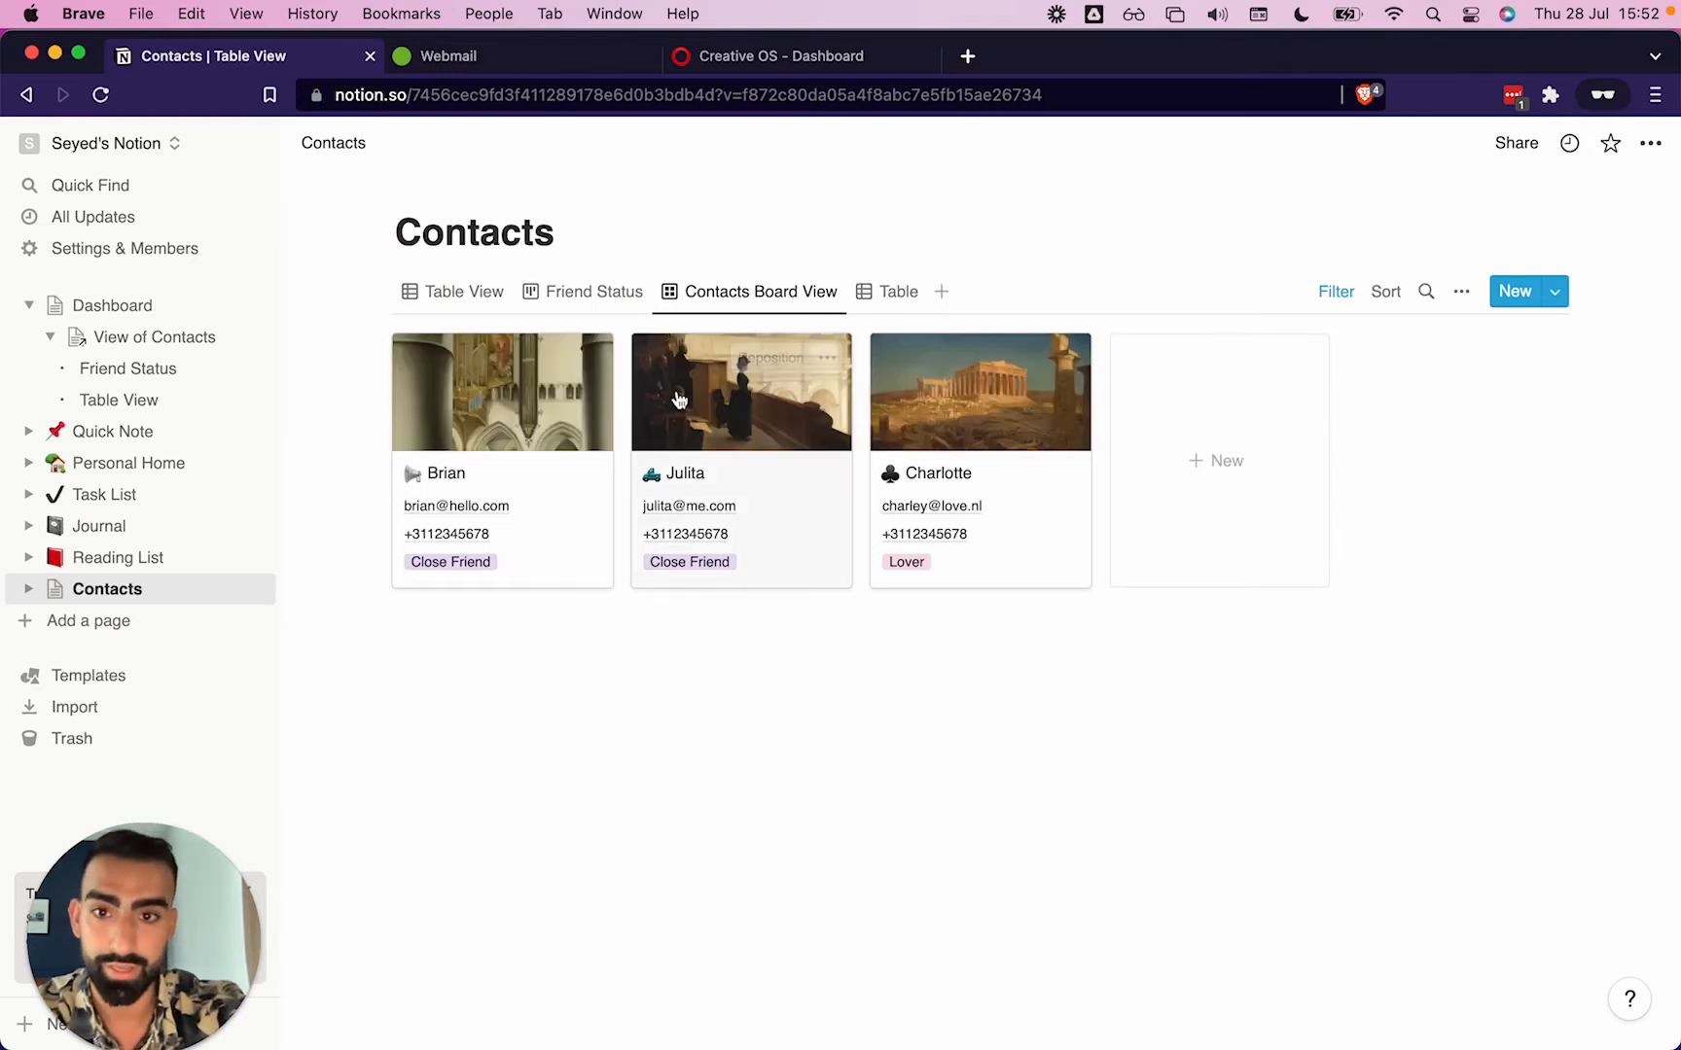
{"action": "left_click", "coordinate": [895, 297]}
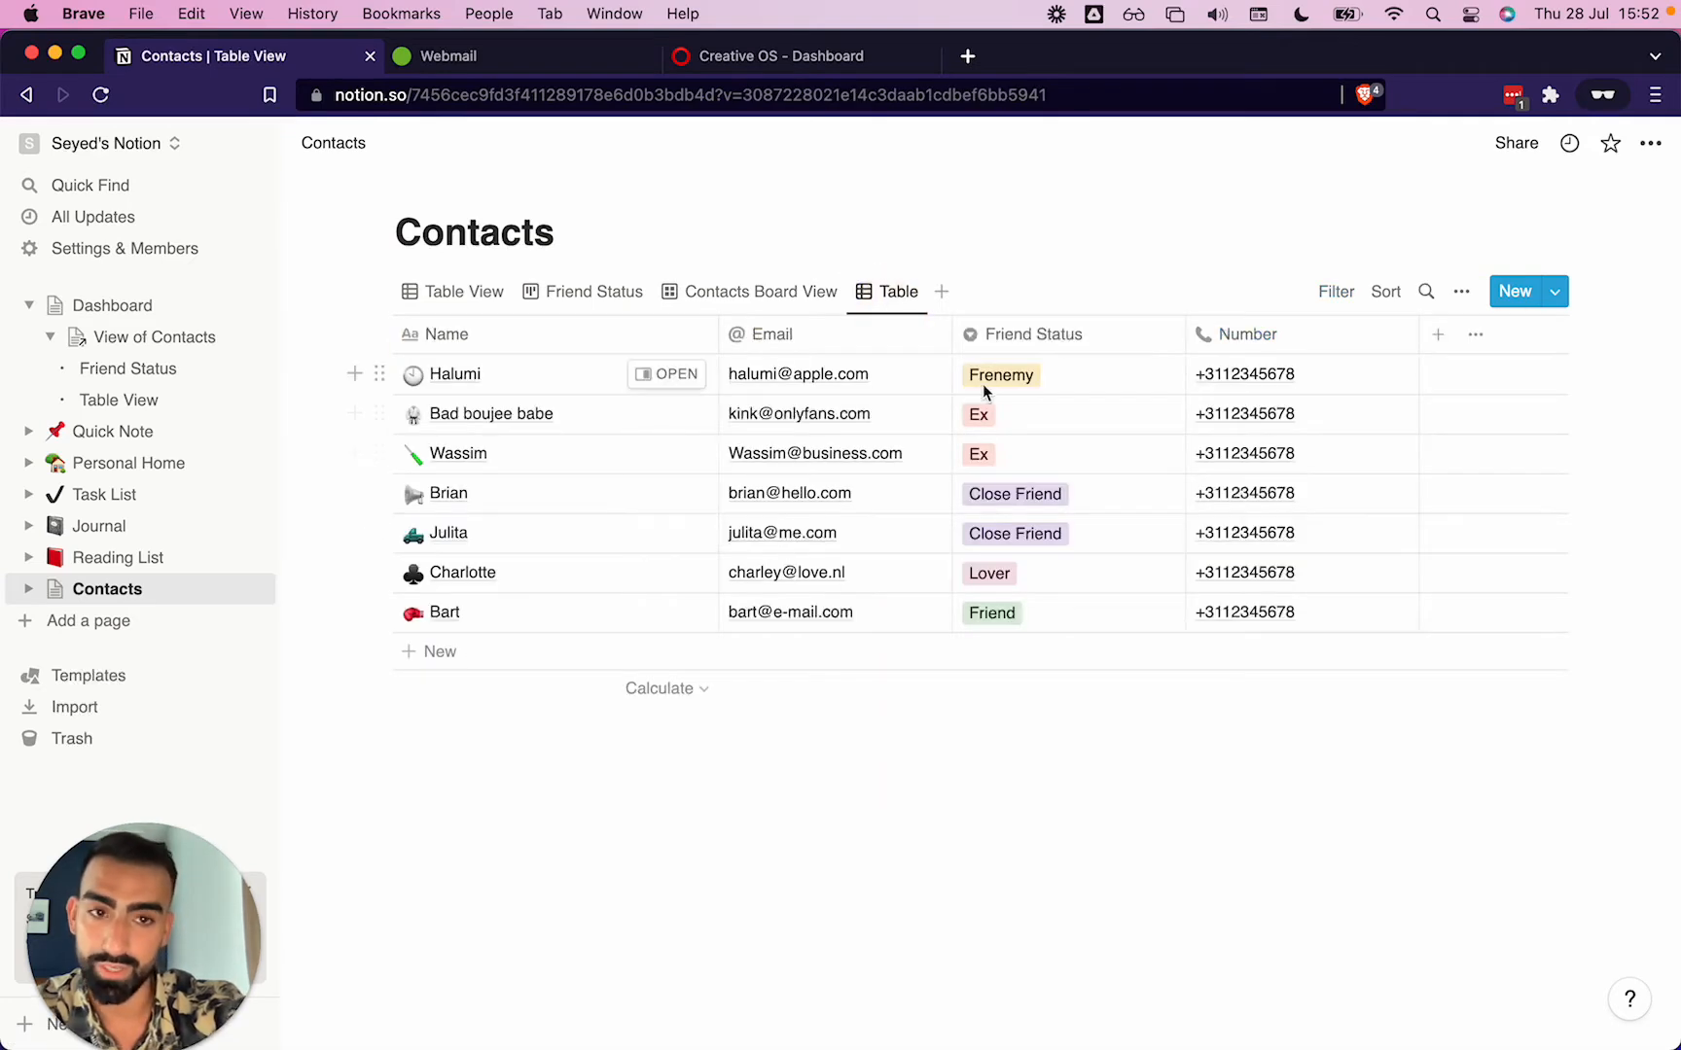
{"action": "left_click", "coordinate": [487, 335]}
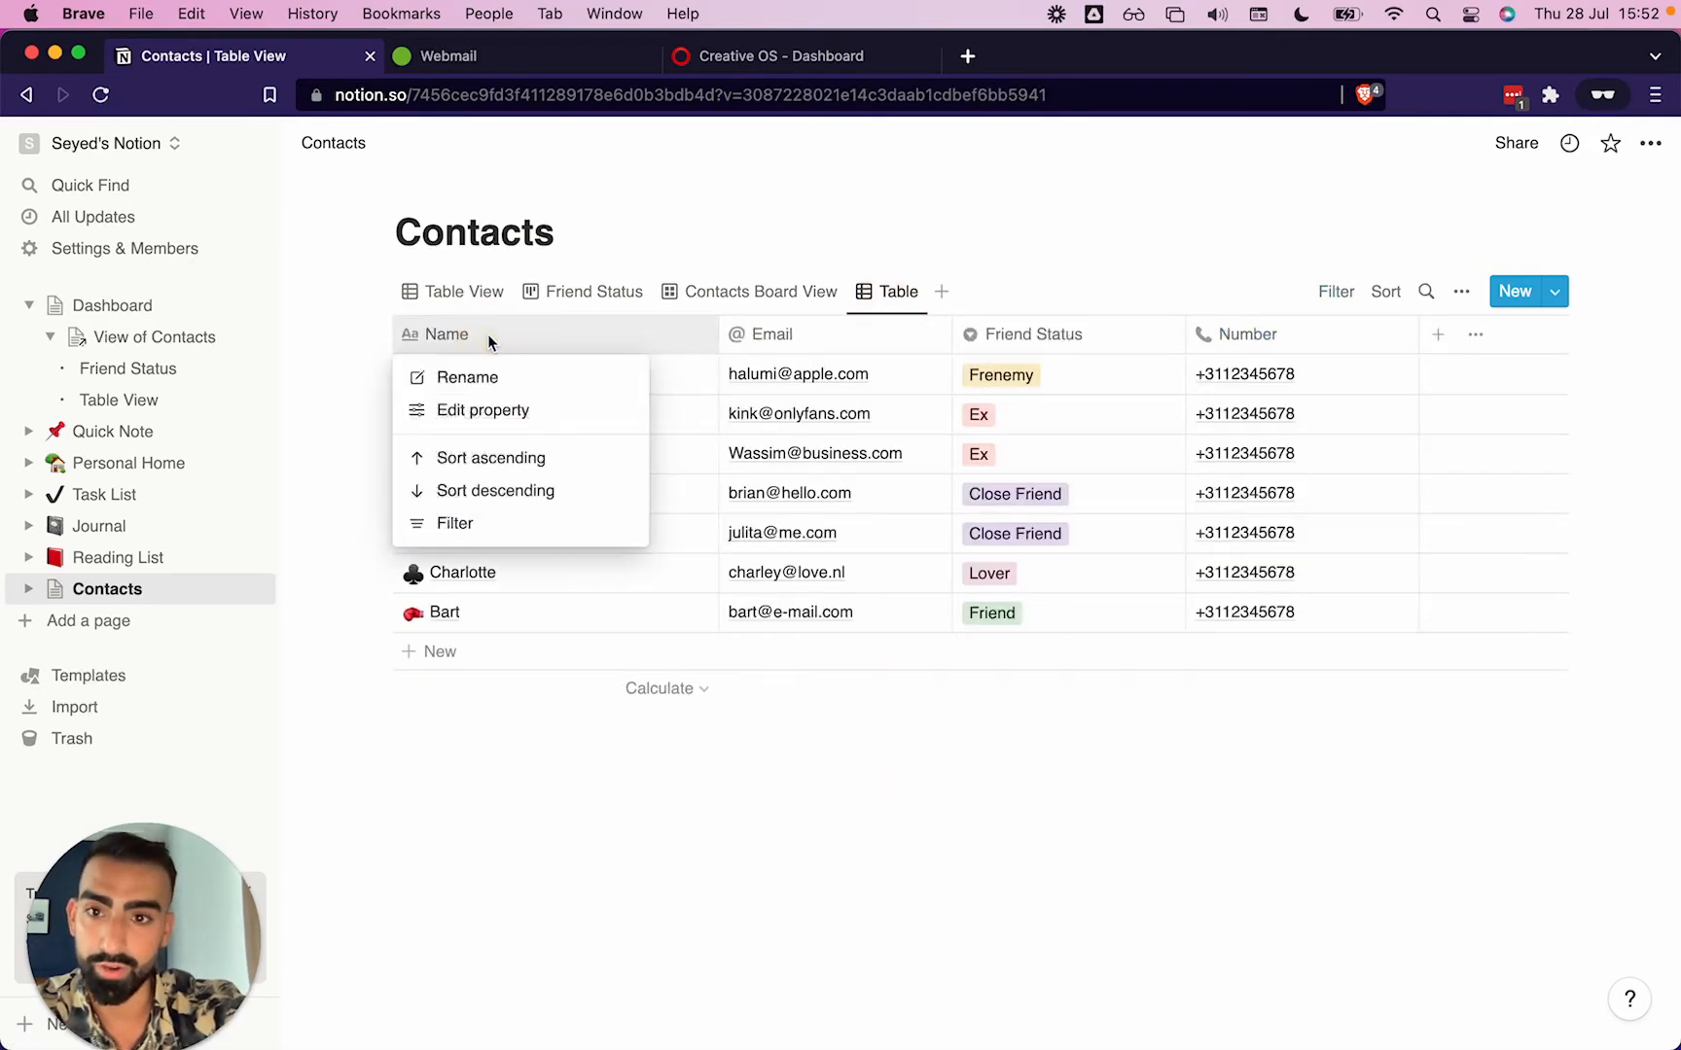
{"action": "left_click", "coordinate": [489, 340]}
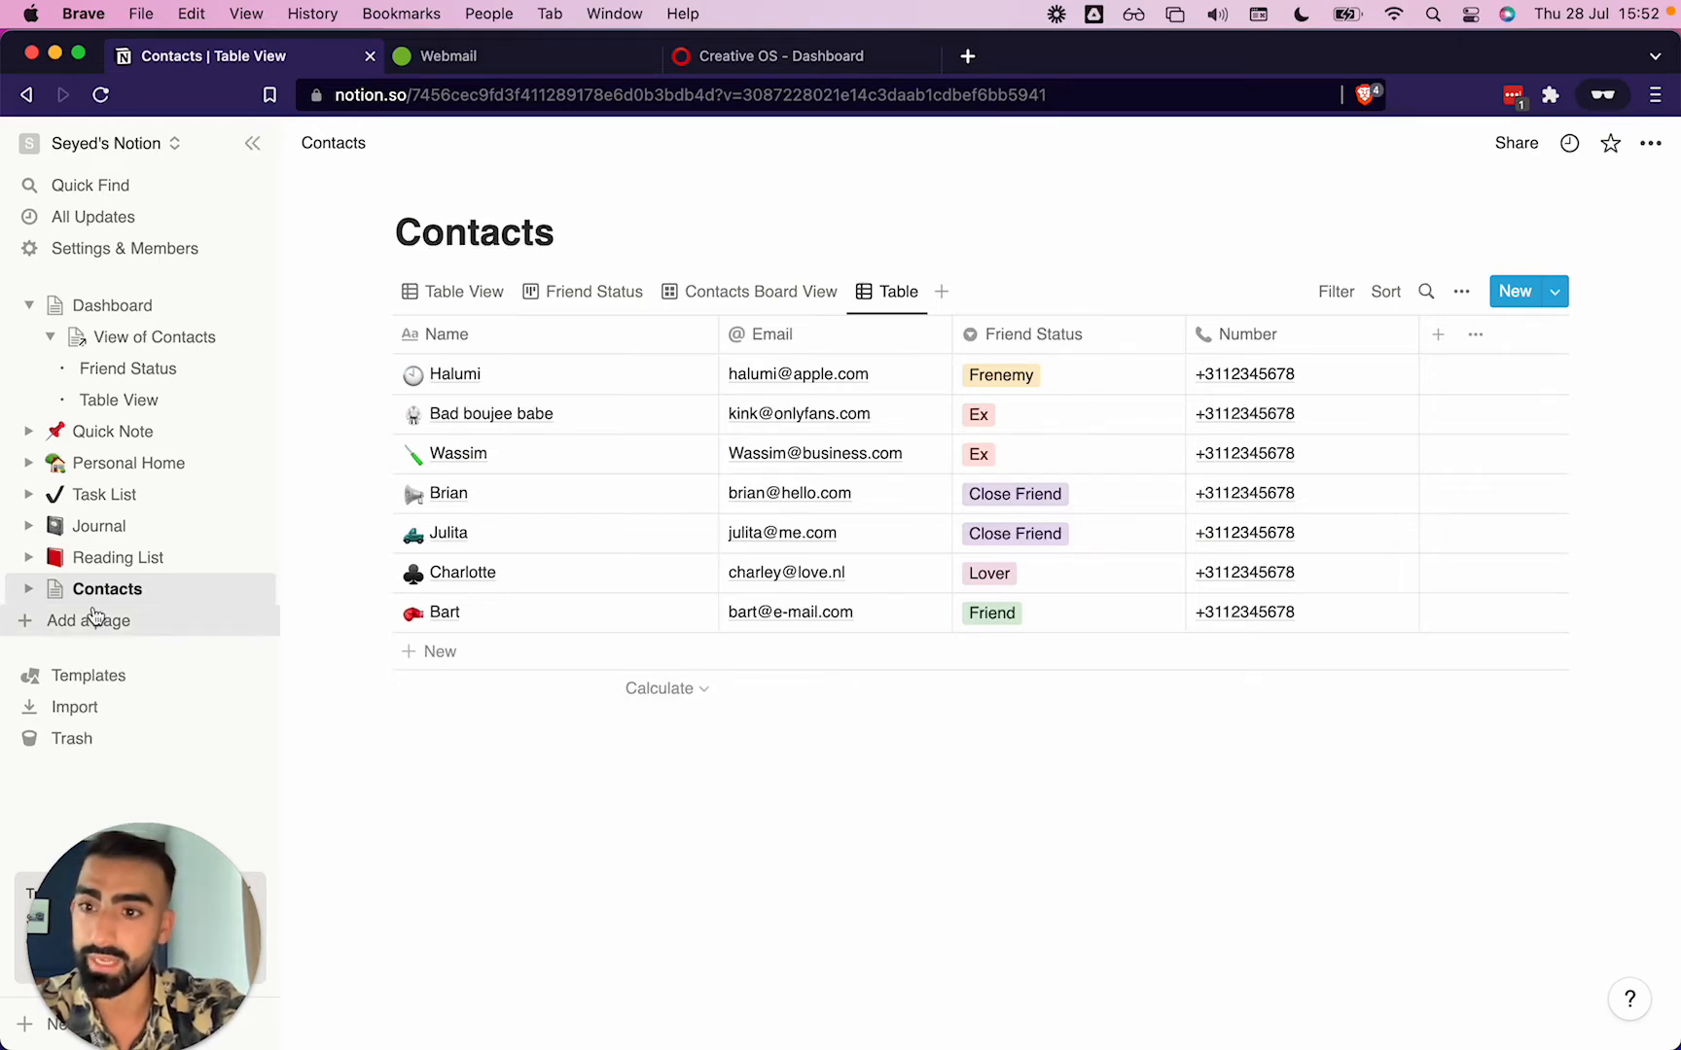
{"action": "left_click", "coordinate": [85, 307]}
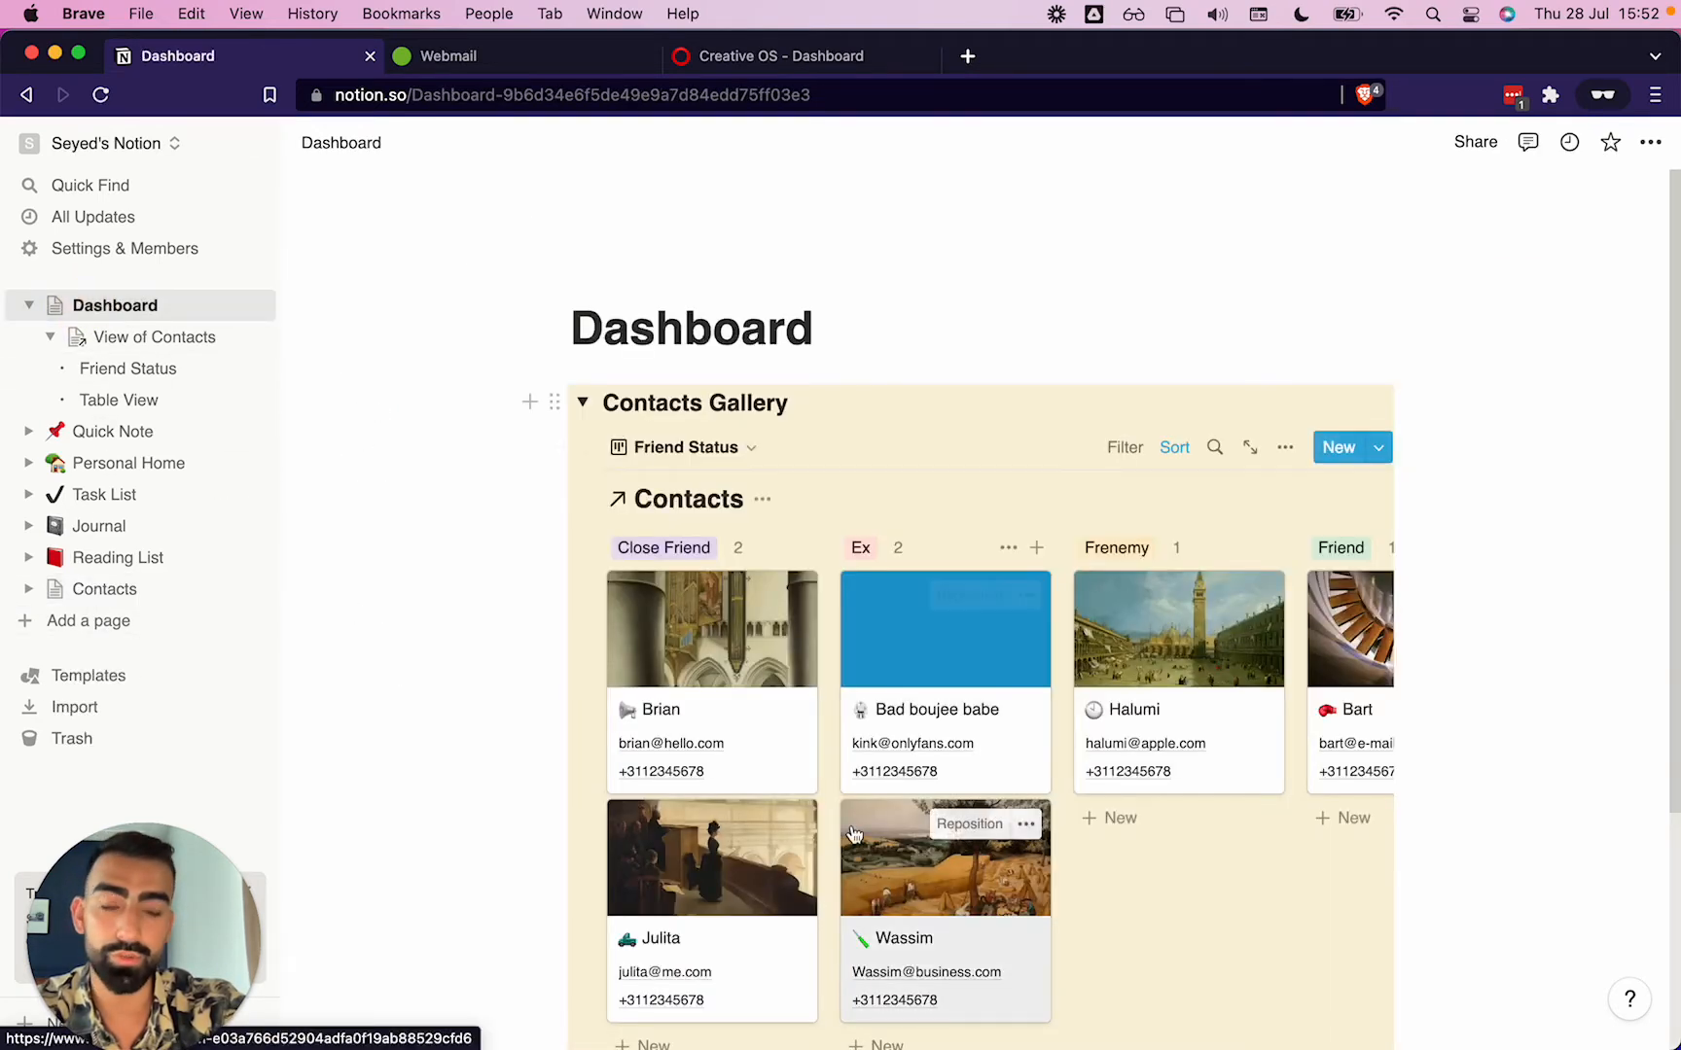
{"action": "scroll", "coordinate": [855, 833], "scroll_direction": "down", "scroll_amount": 3}
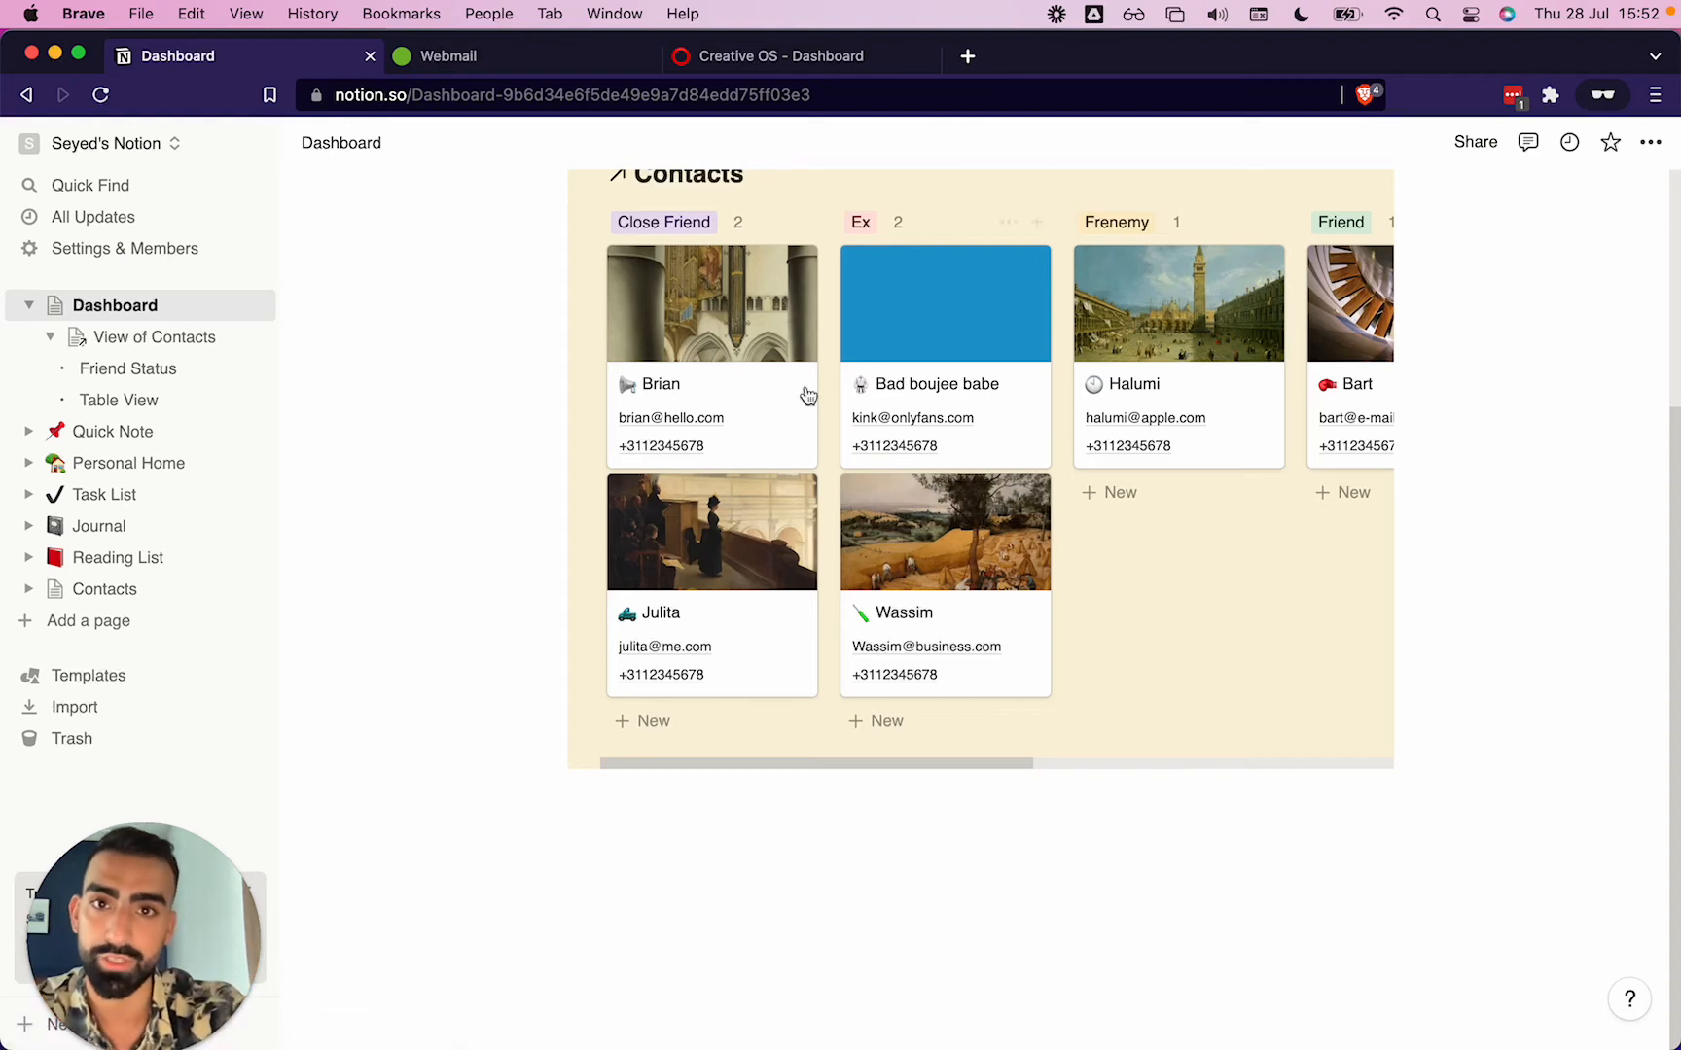
Look over the shared Creative OS - Dashboard template page and duplicate it into the personal Notion workspace.
{"action": "left_click", "coordinate": [764, 60]}
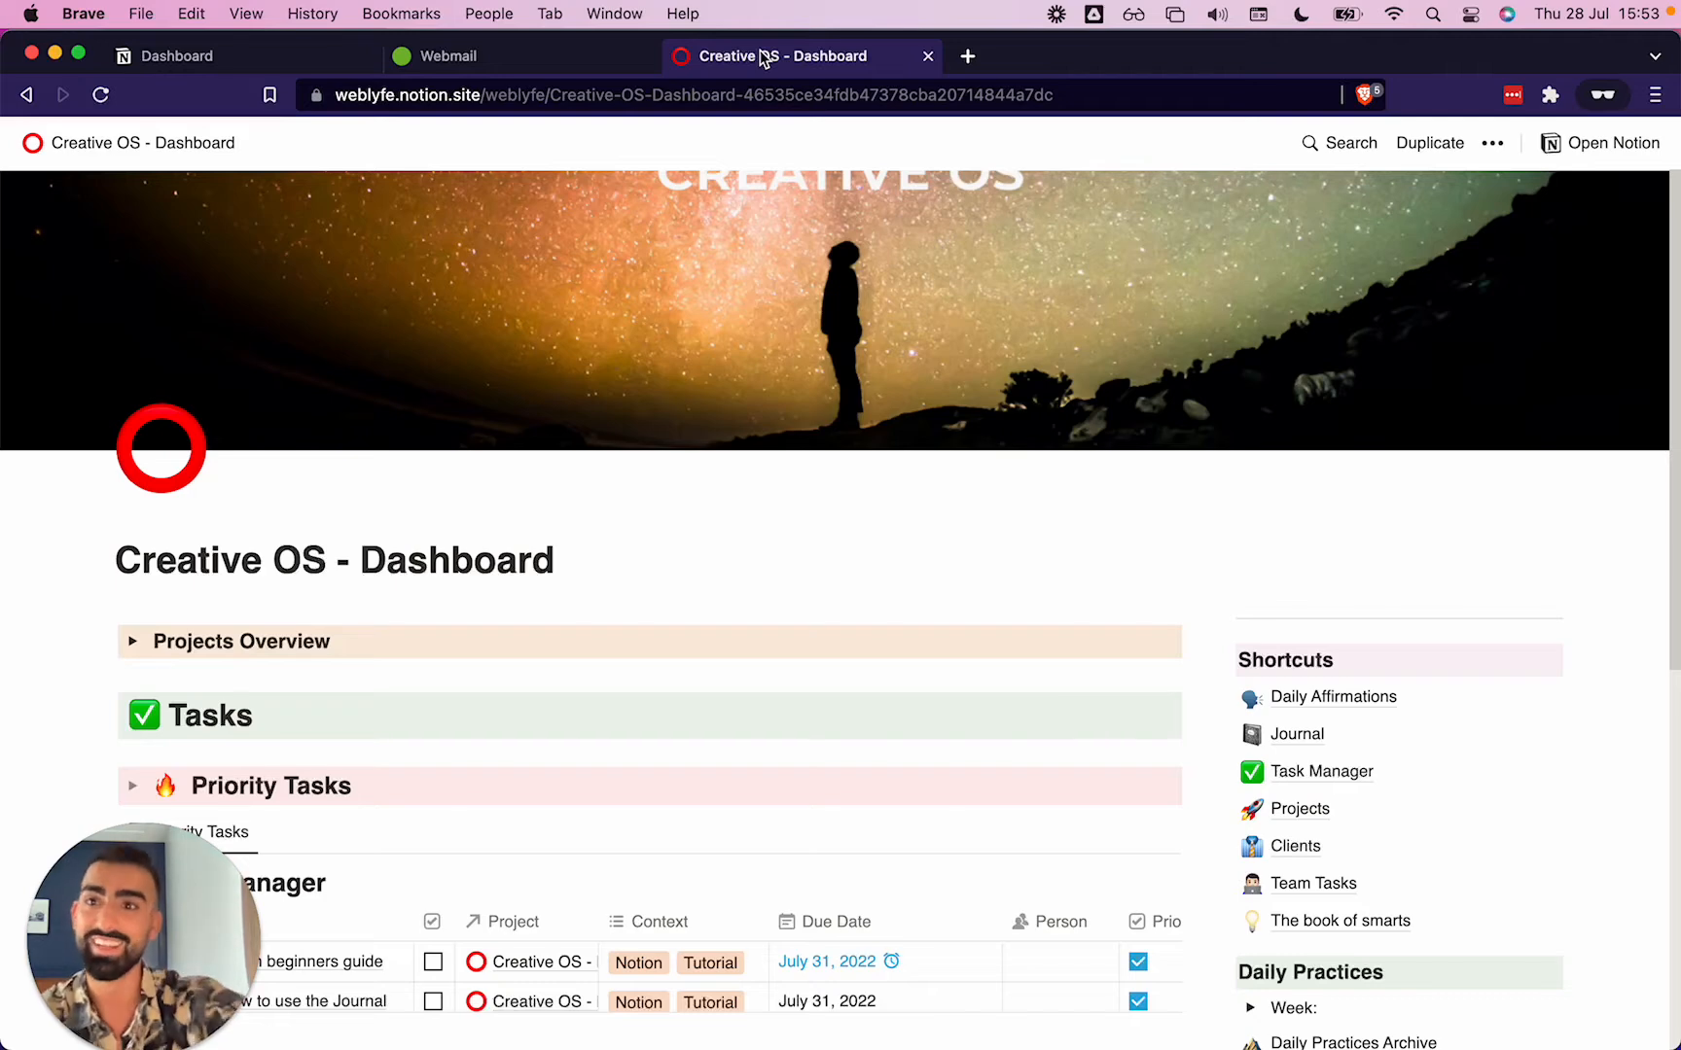
{"action": "left_click", "coordinate": [150, 60]}
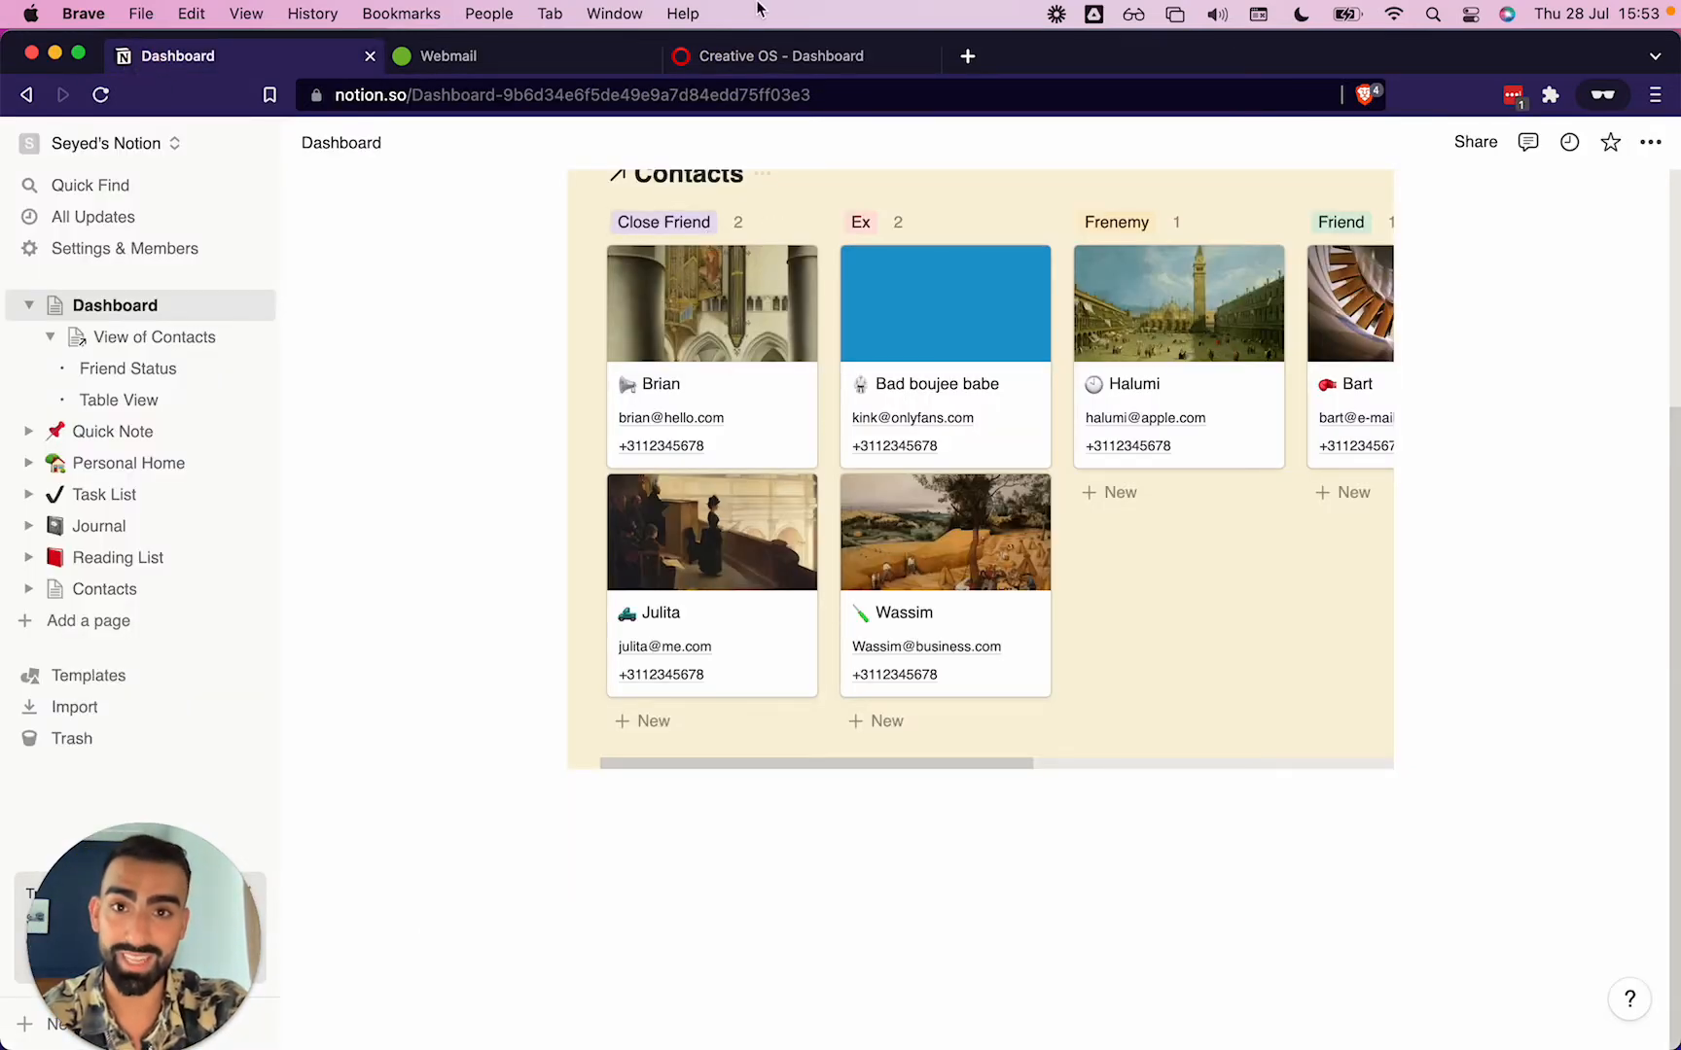
{"action": "left_click", "coordinate": [737, 62]}
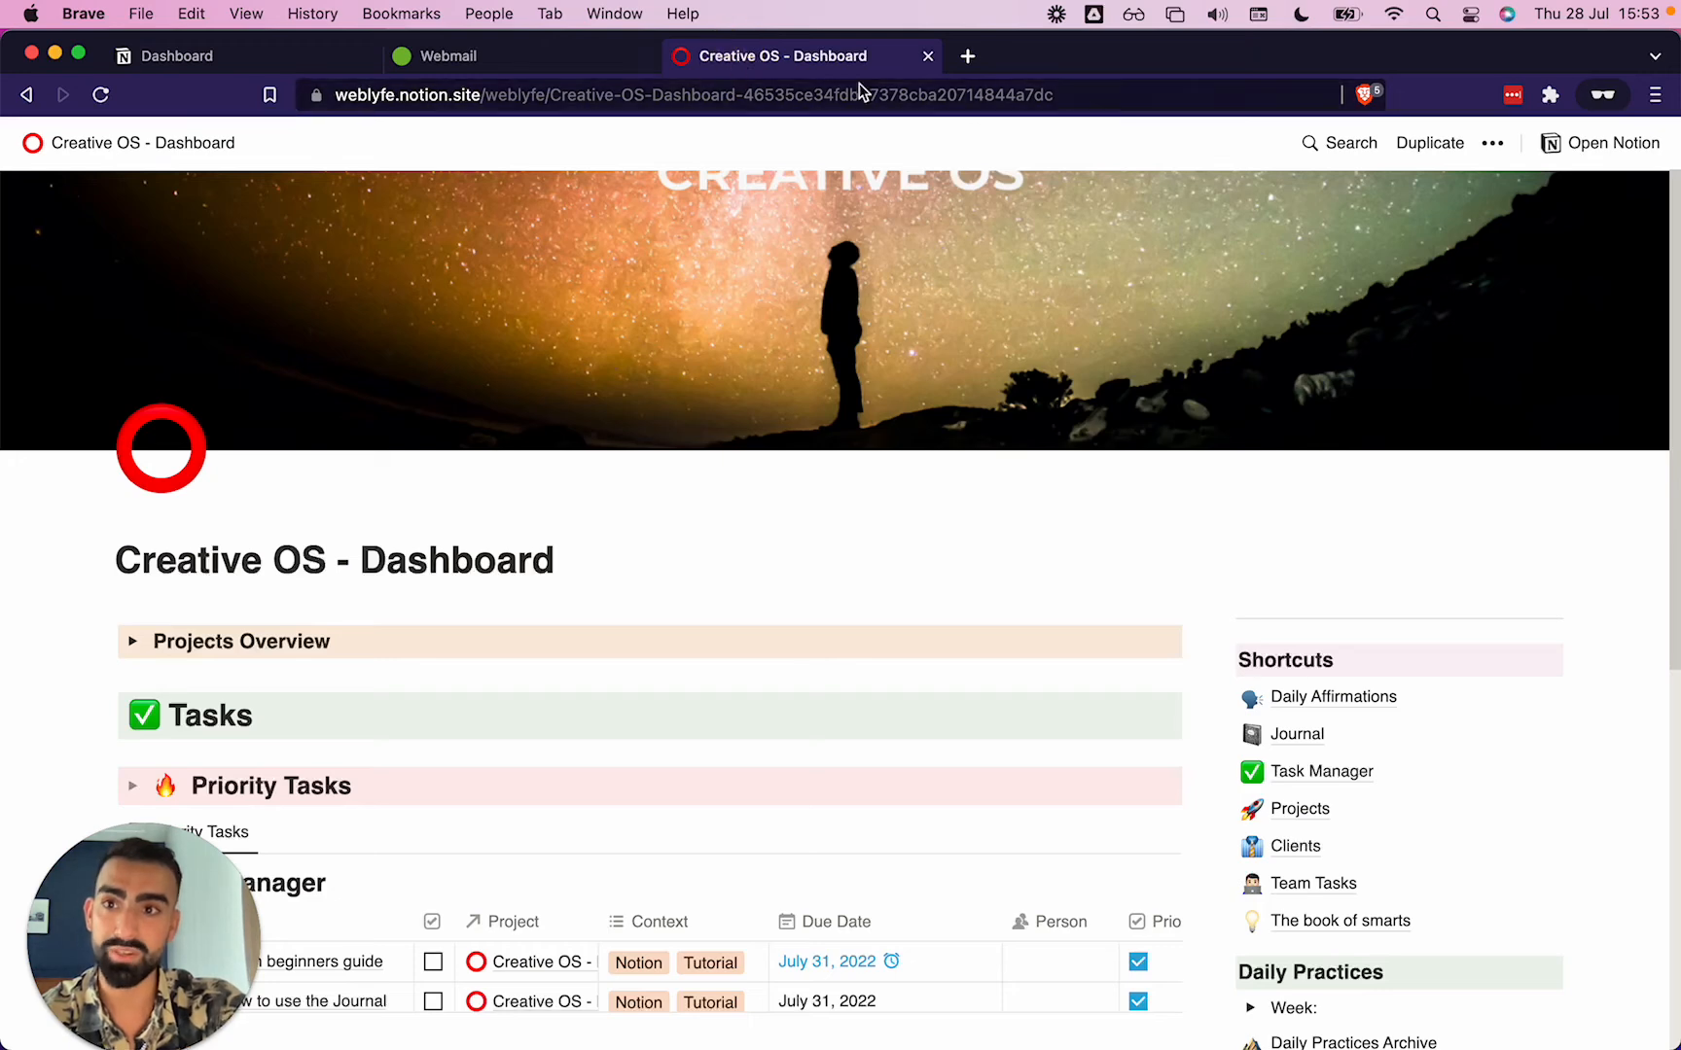
{"action": "scroll", "coordinate": [943, 806], "scroll_direction": "down", "scroll_amount": 10}
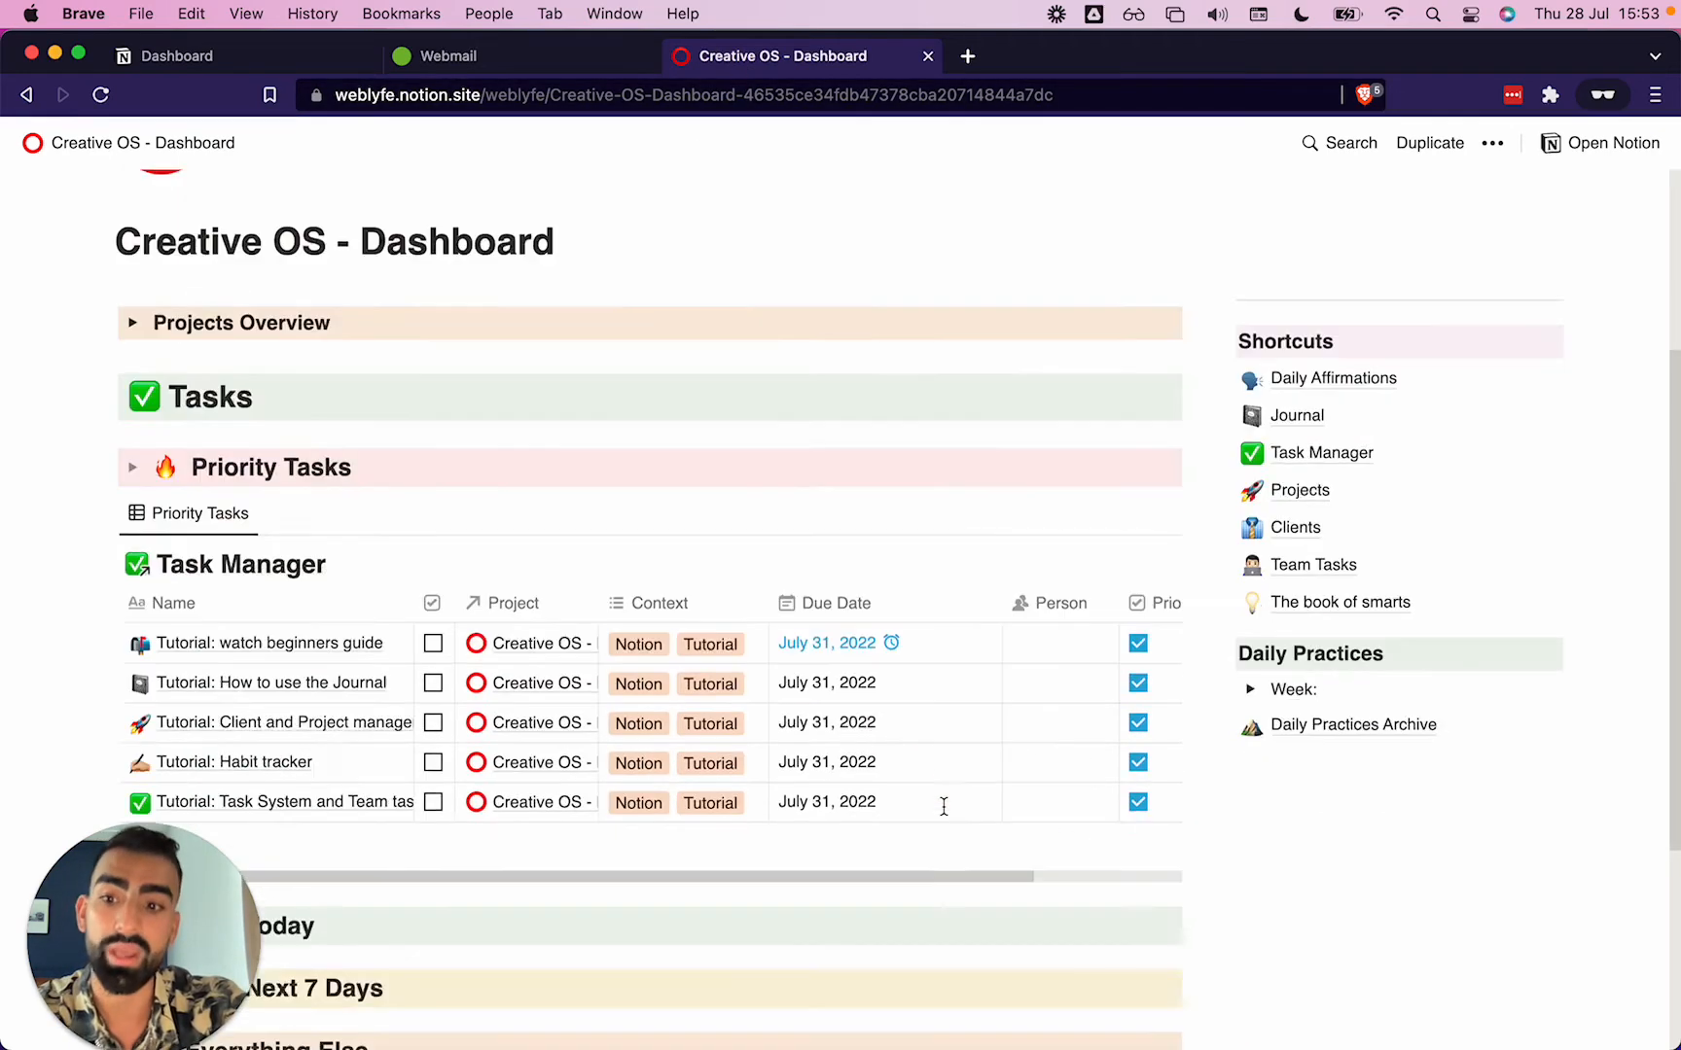
{"action": "scroll", "coordinate": [943, 806], "scroll_direction": "up", "scroll_amount": 10}
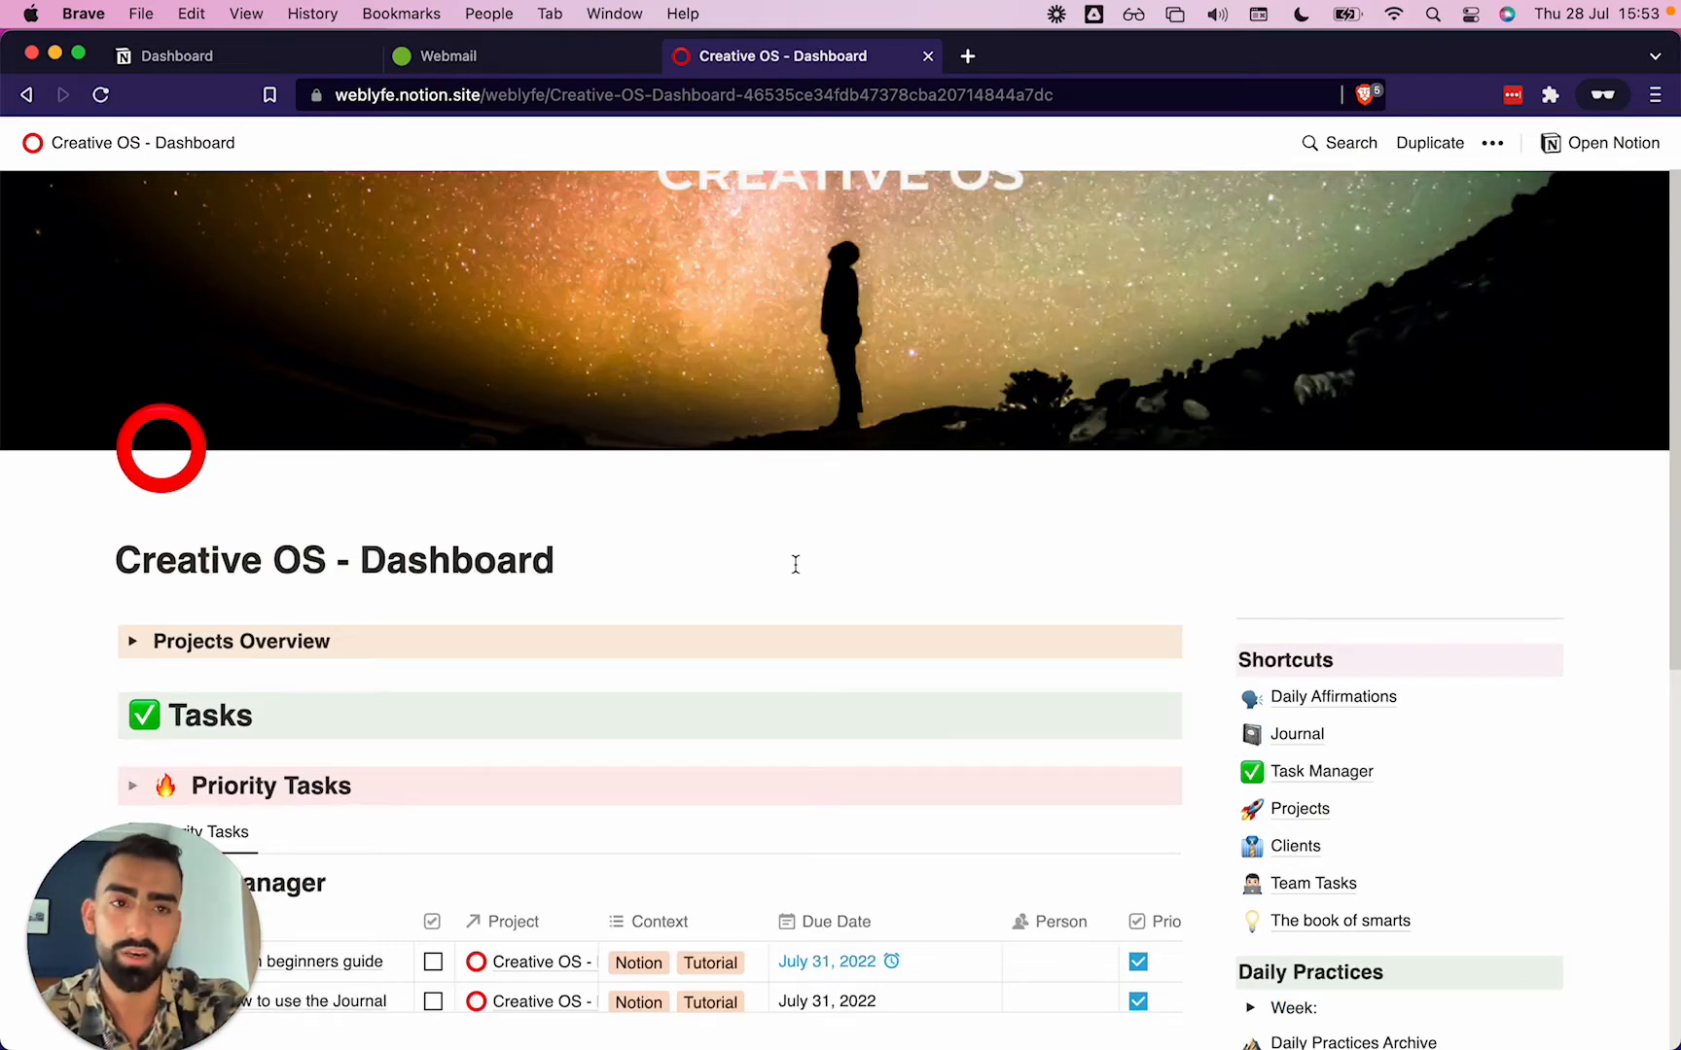
{"action": "left_click", "coordinate": [1423, 148]}
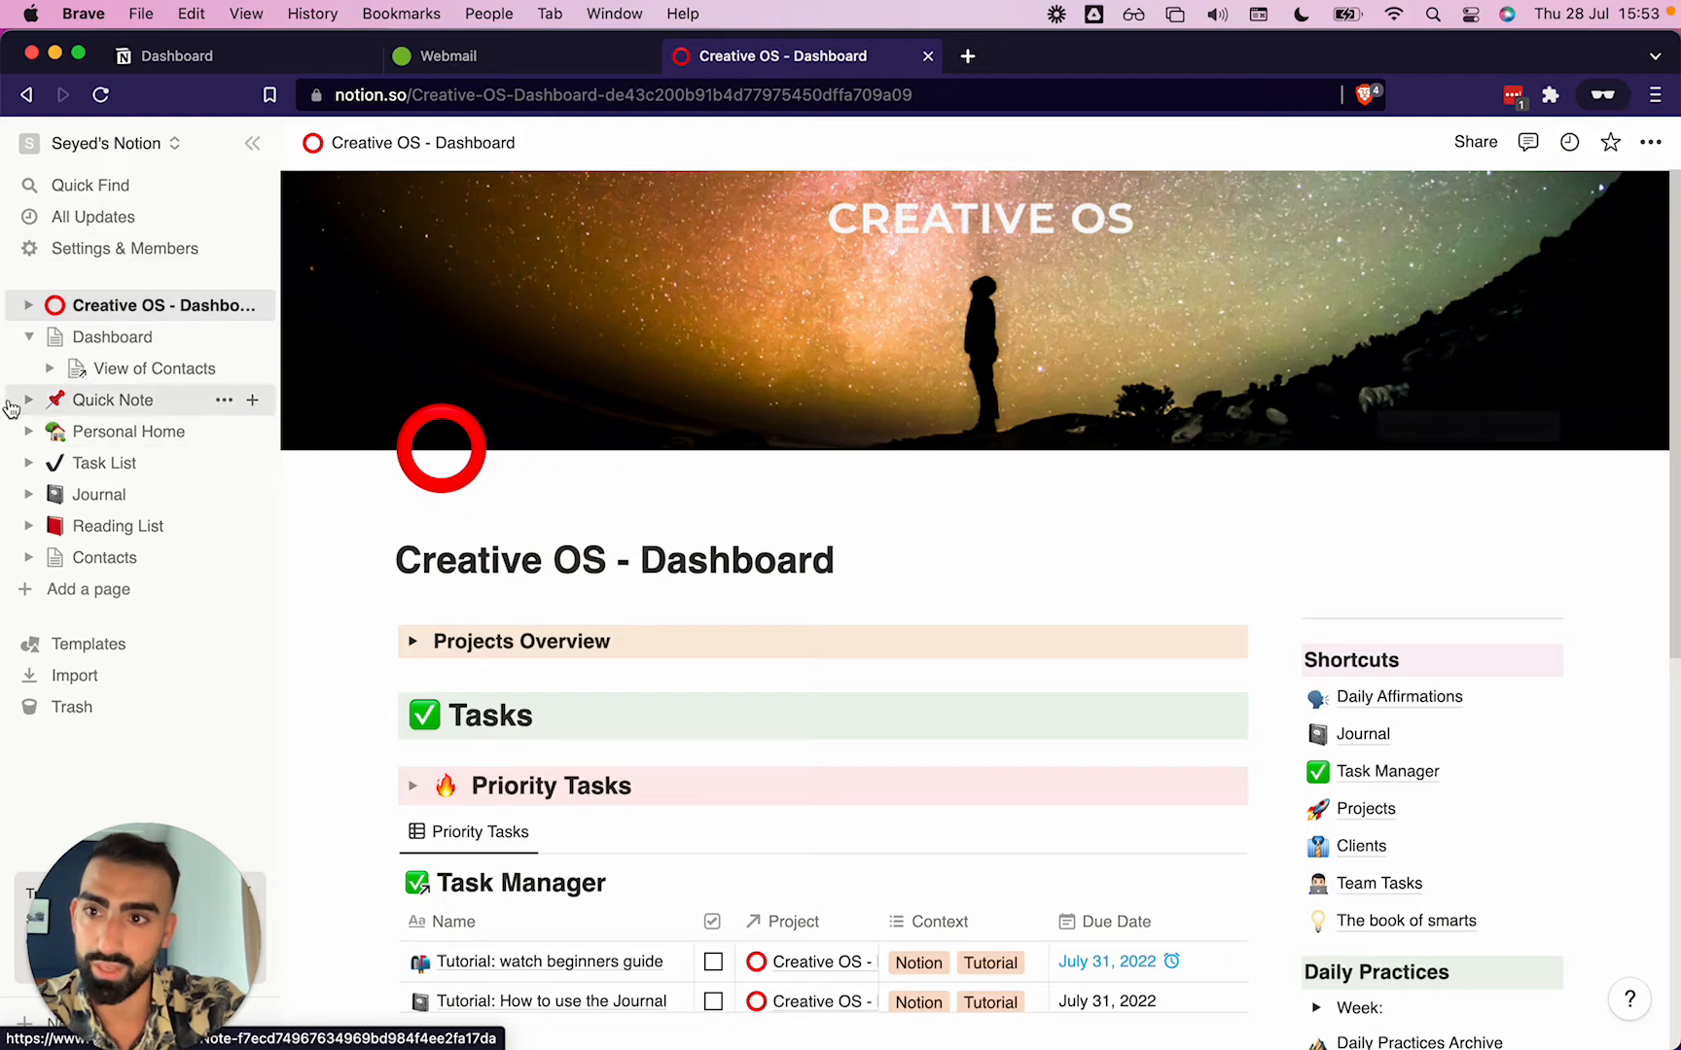
Collapse the old Dashboard page and view the subpages of the duplicated Creative OS - Dashboard.
{"action": "left_click", "coordinate": [31, 337]}
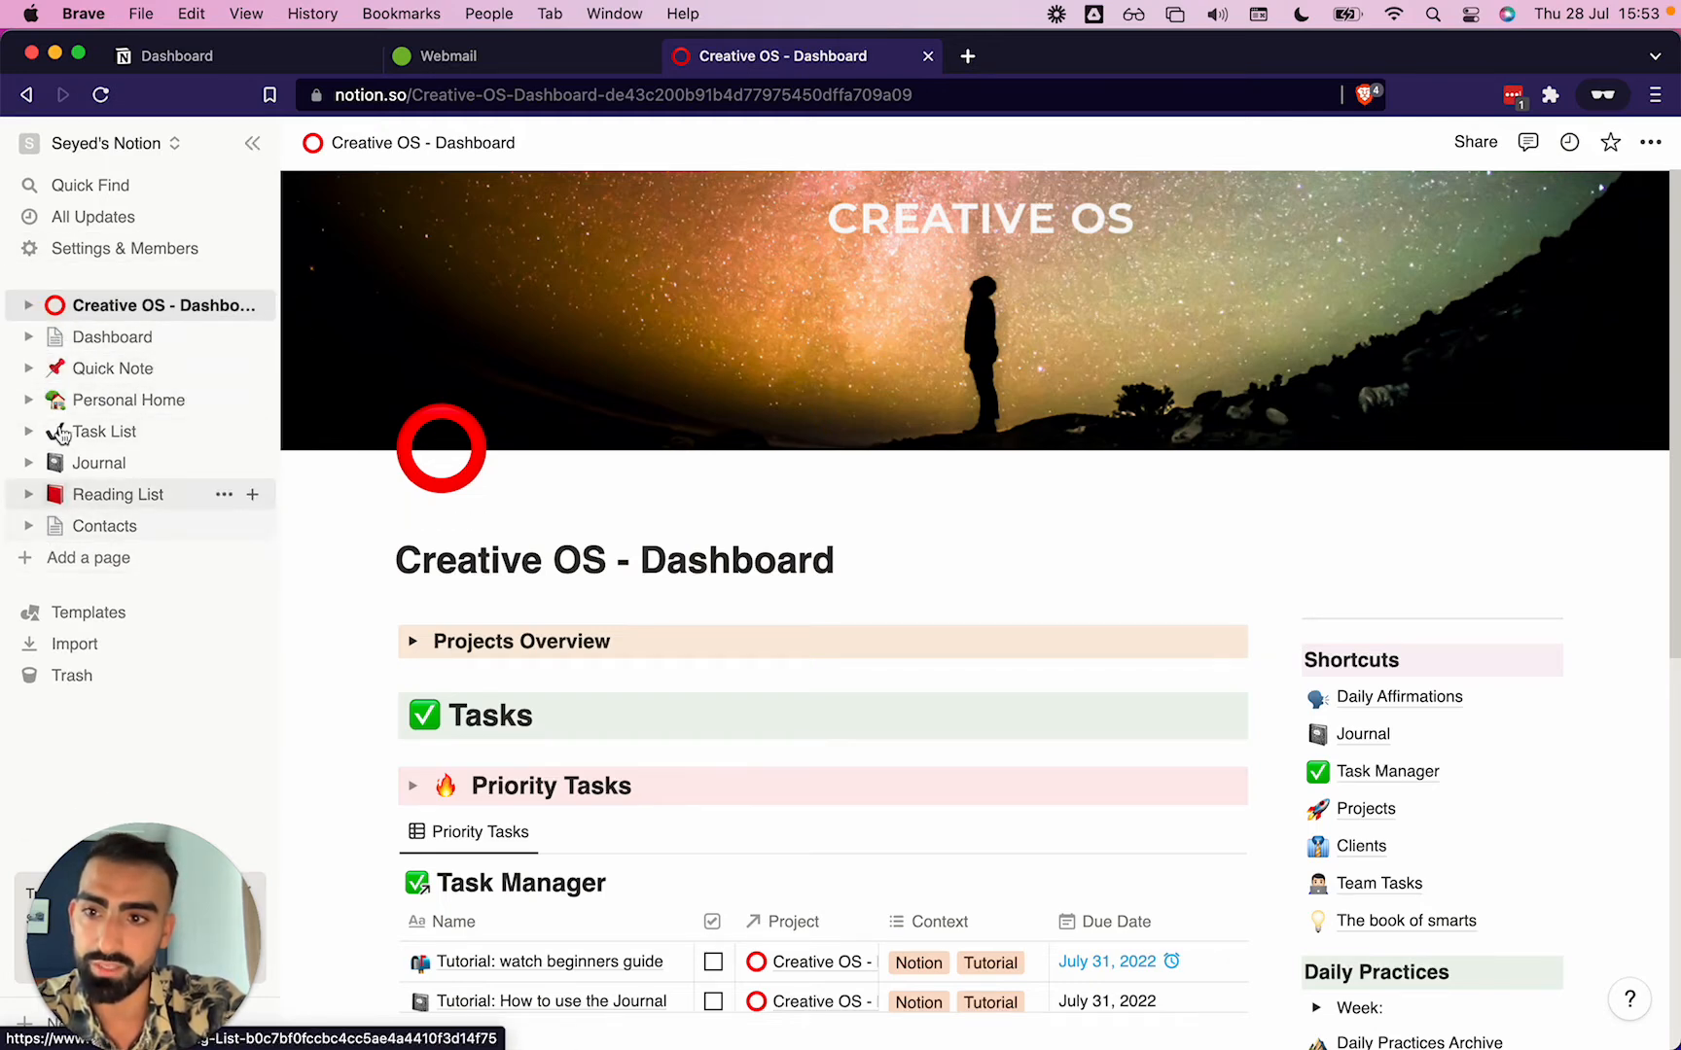
{"action": "left_click", "coordinate": [29, 306]}
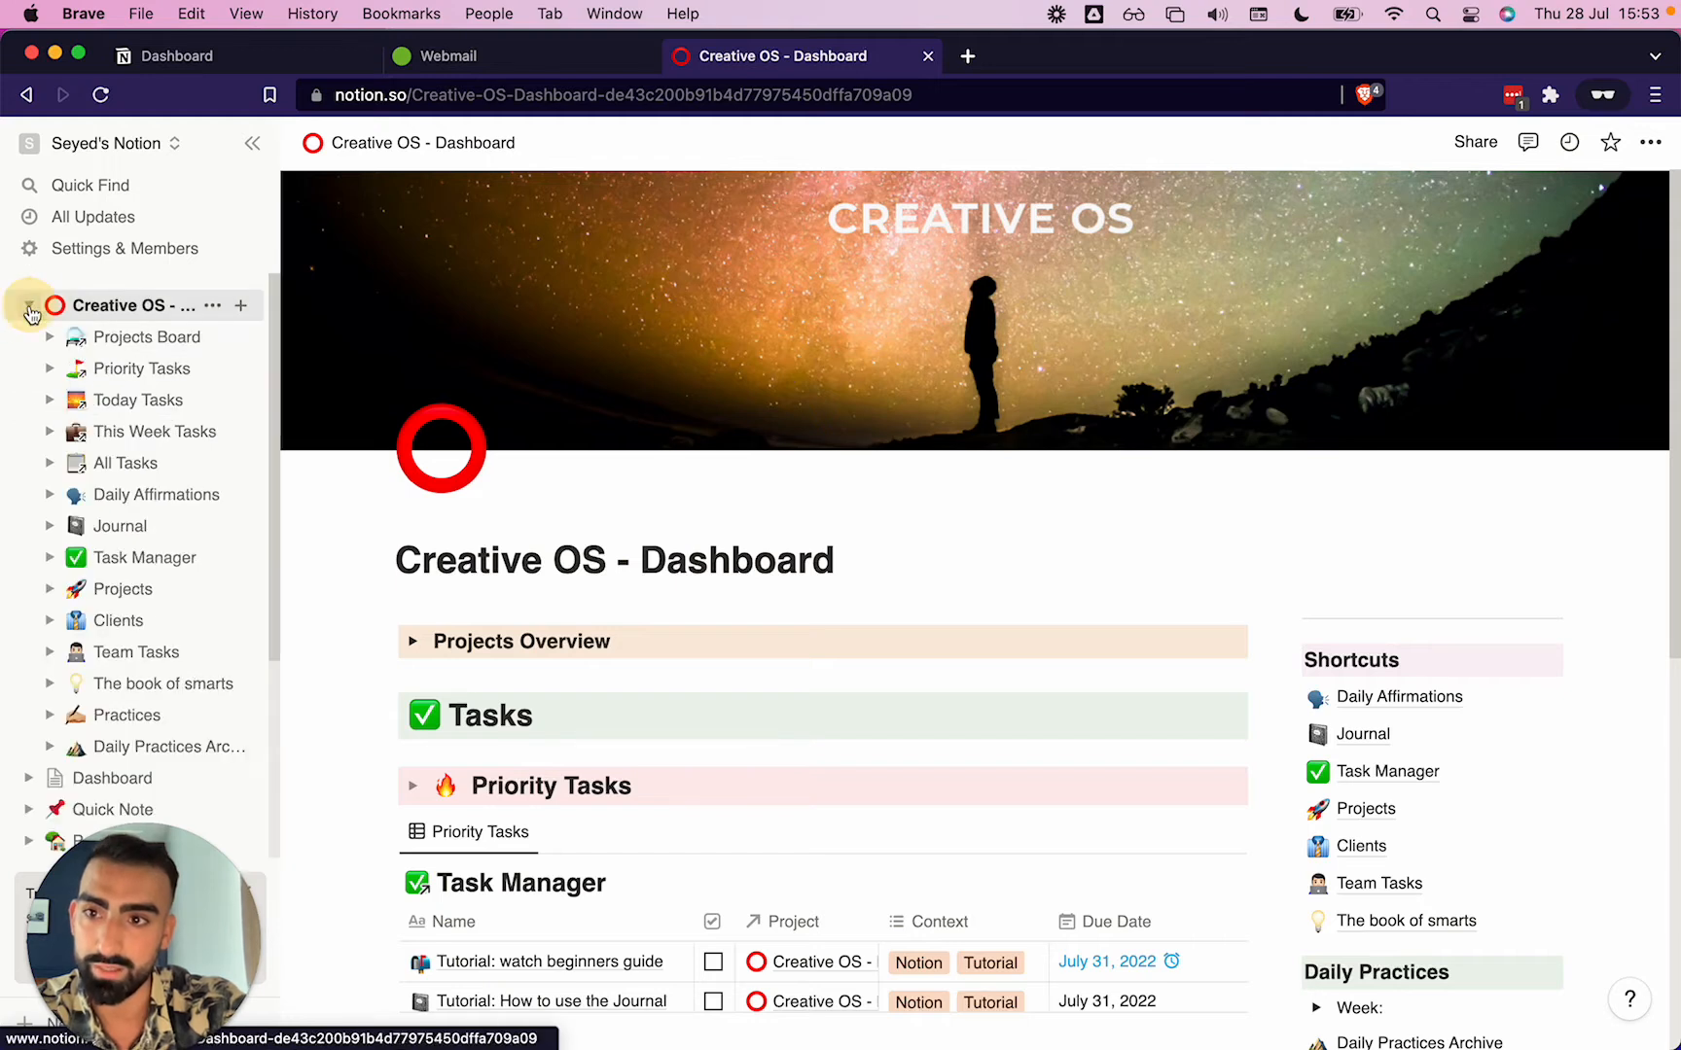
{"action": "left_click", "coordinate": [29, 306]}
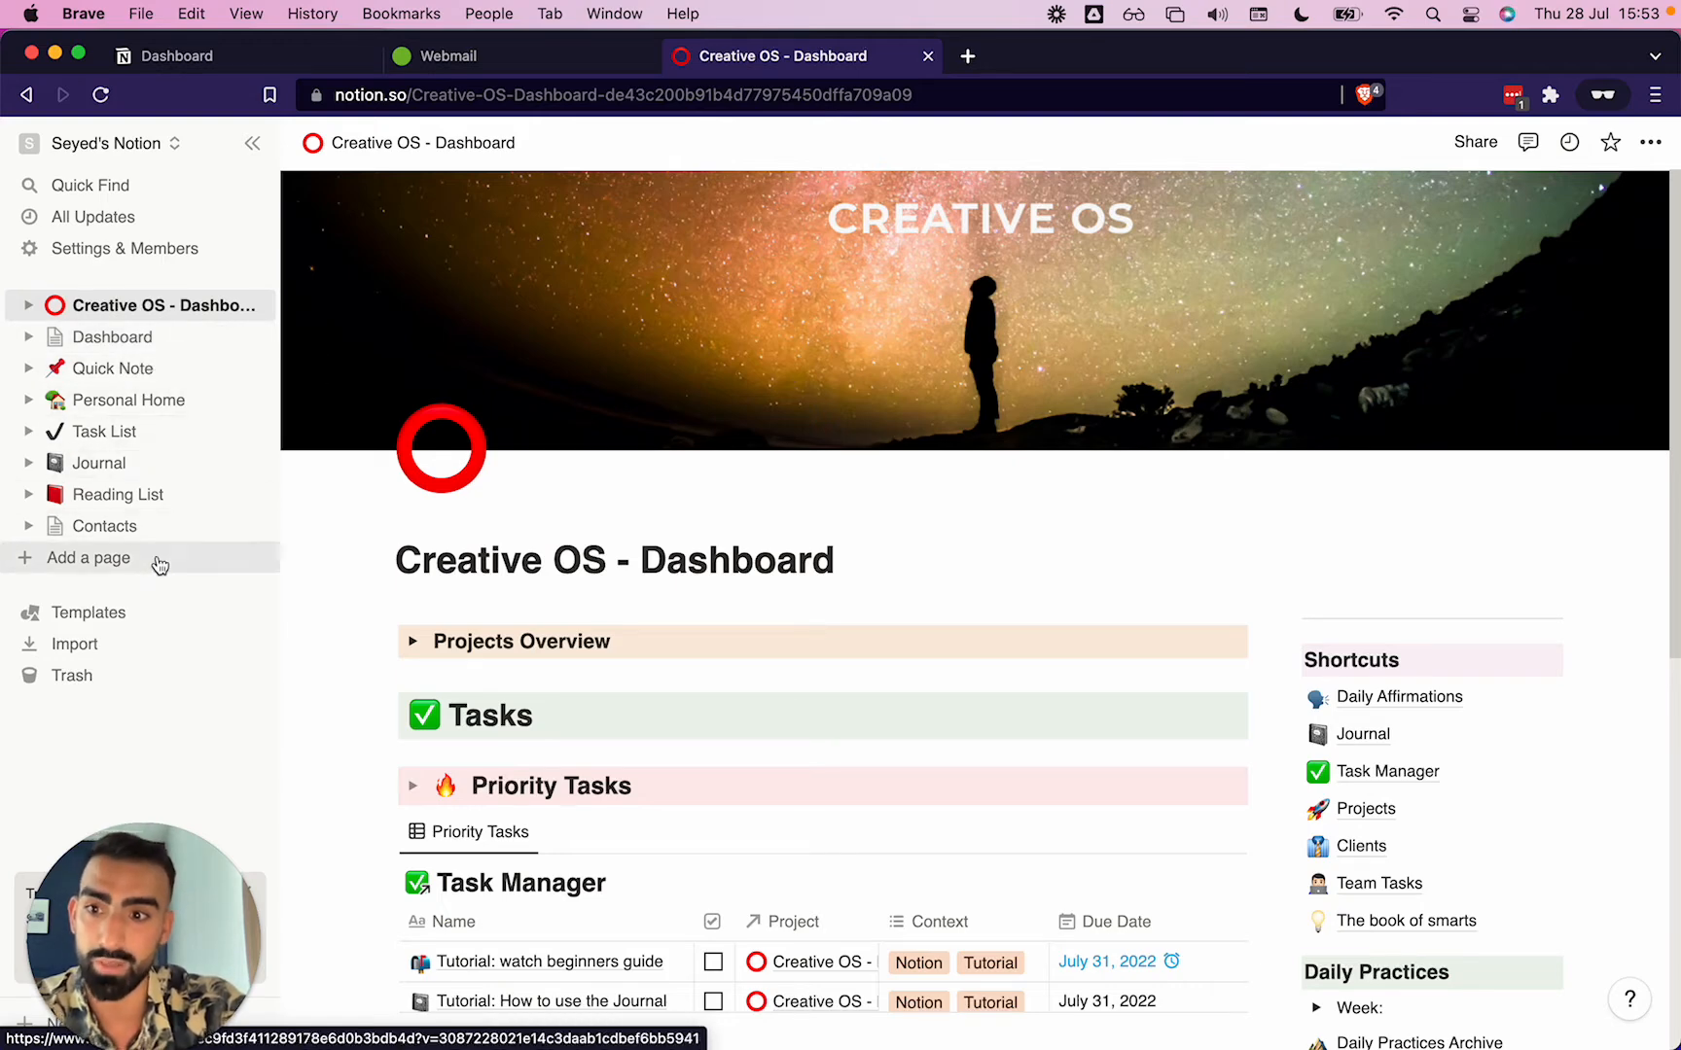
Browse the Notion template gallery by expanding every category from Support up to Design, and close the gallery.
{"action": "left_click", "coordinate": [115, 615]}
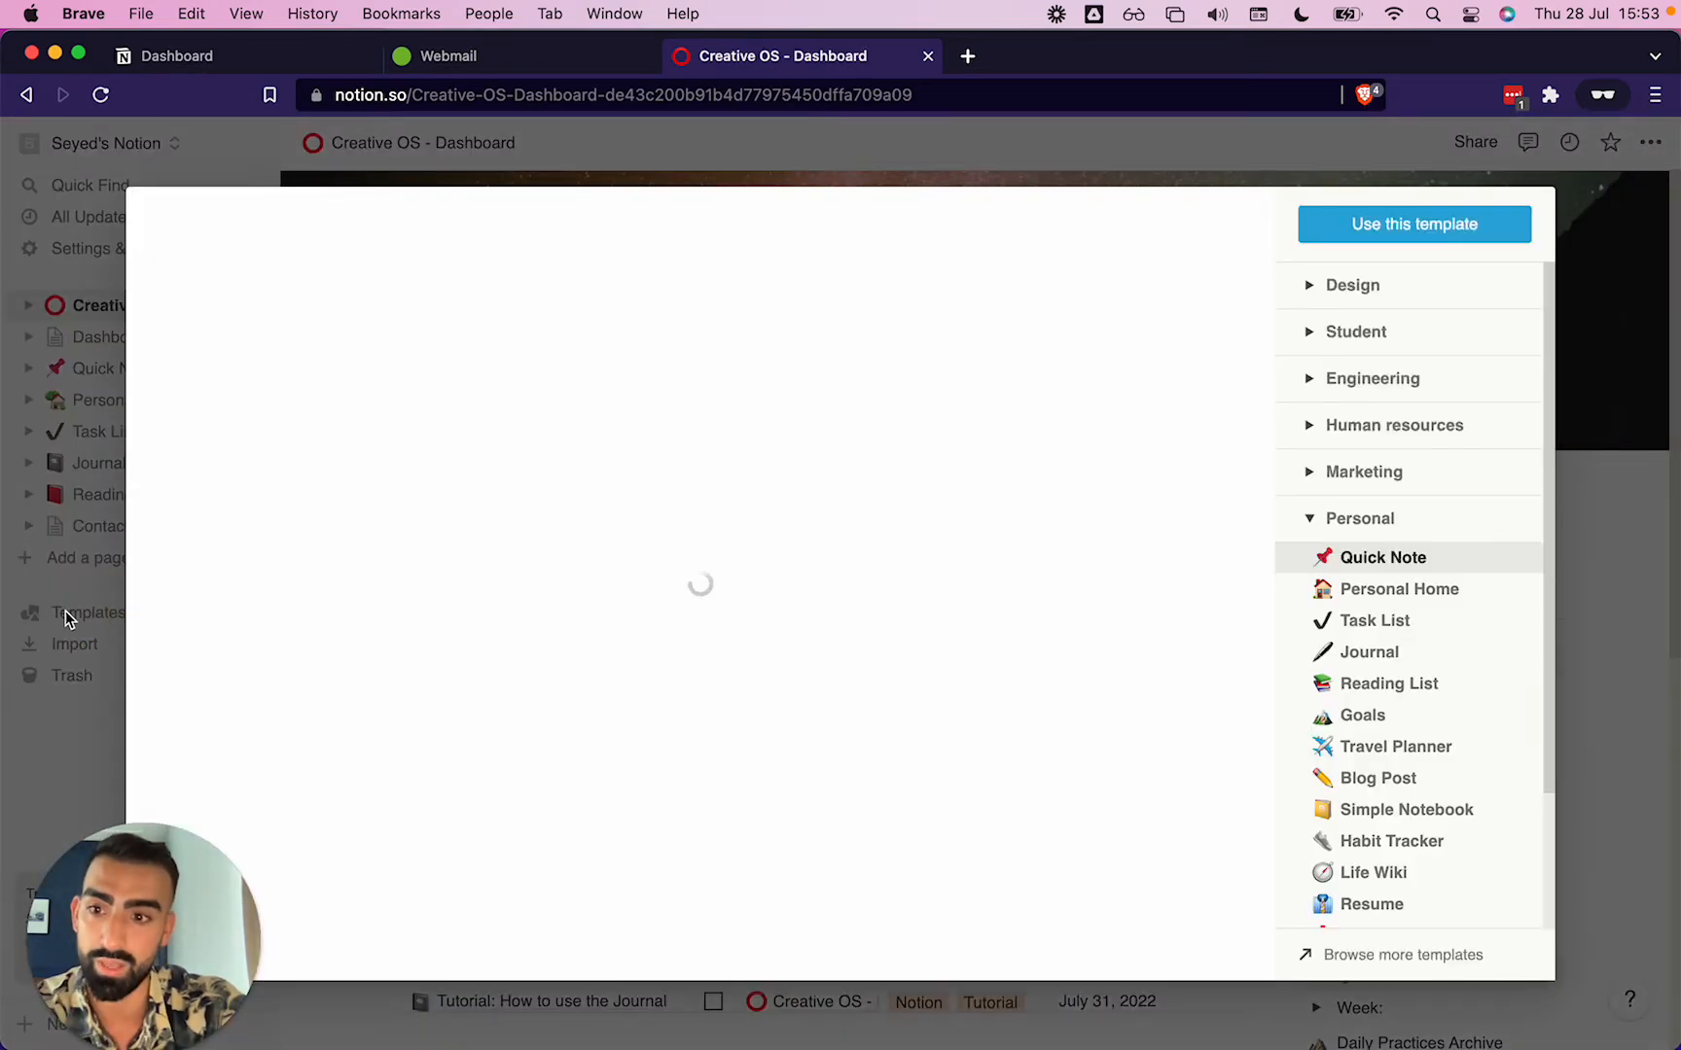
{"action": "left_click", "coordinate": [1312, 521]}
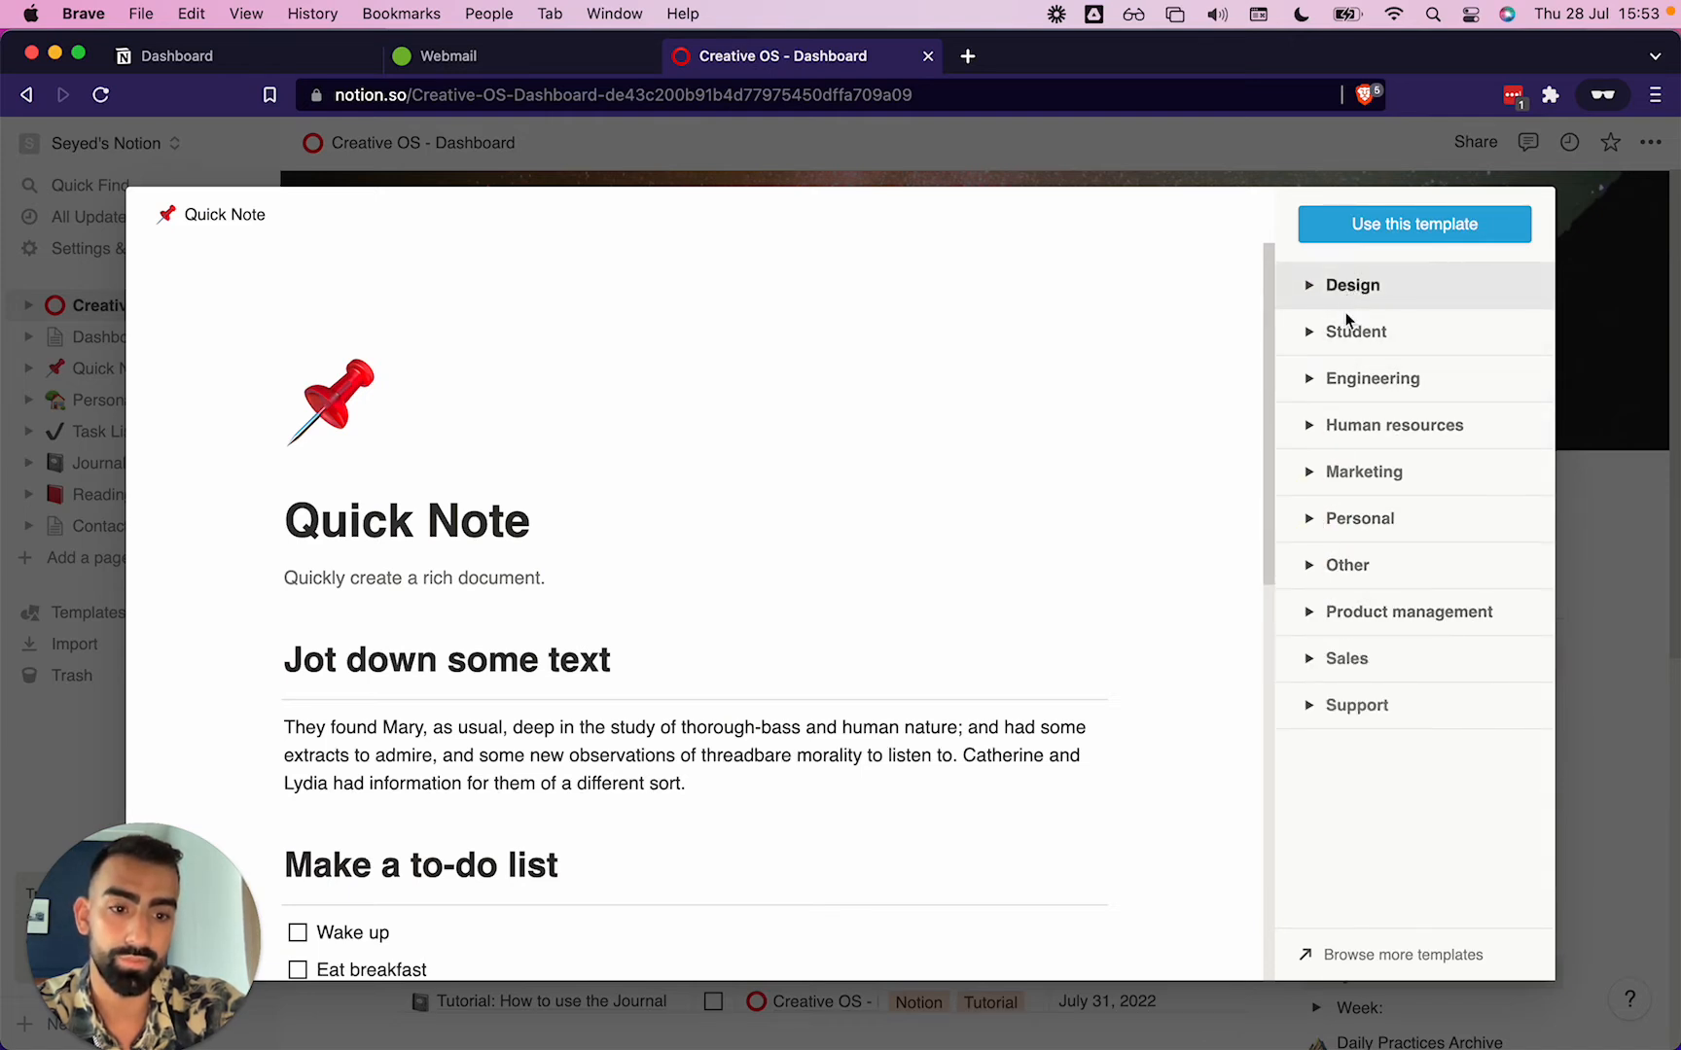
{"action": "left_click", "coordinate": [1322, 708]}
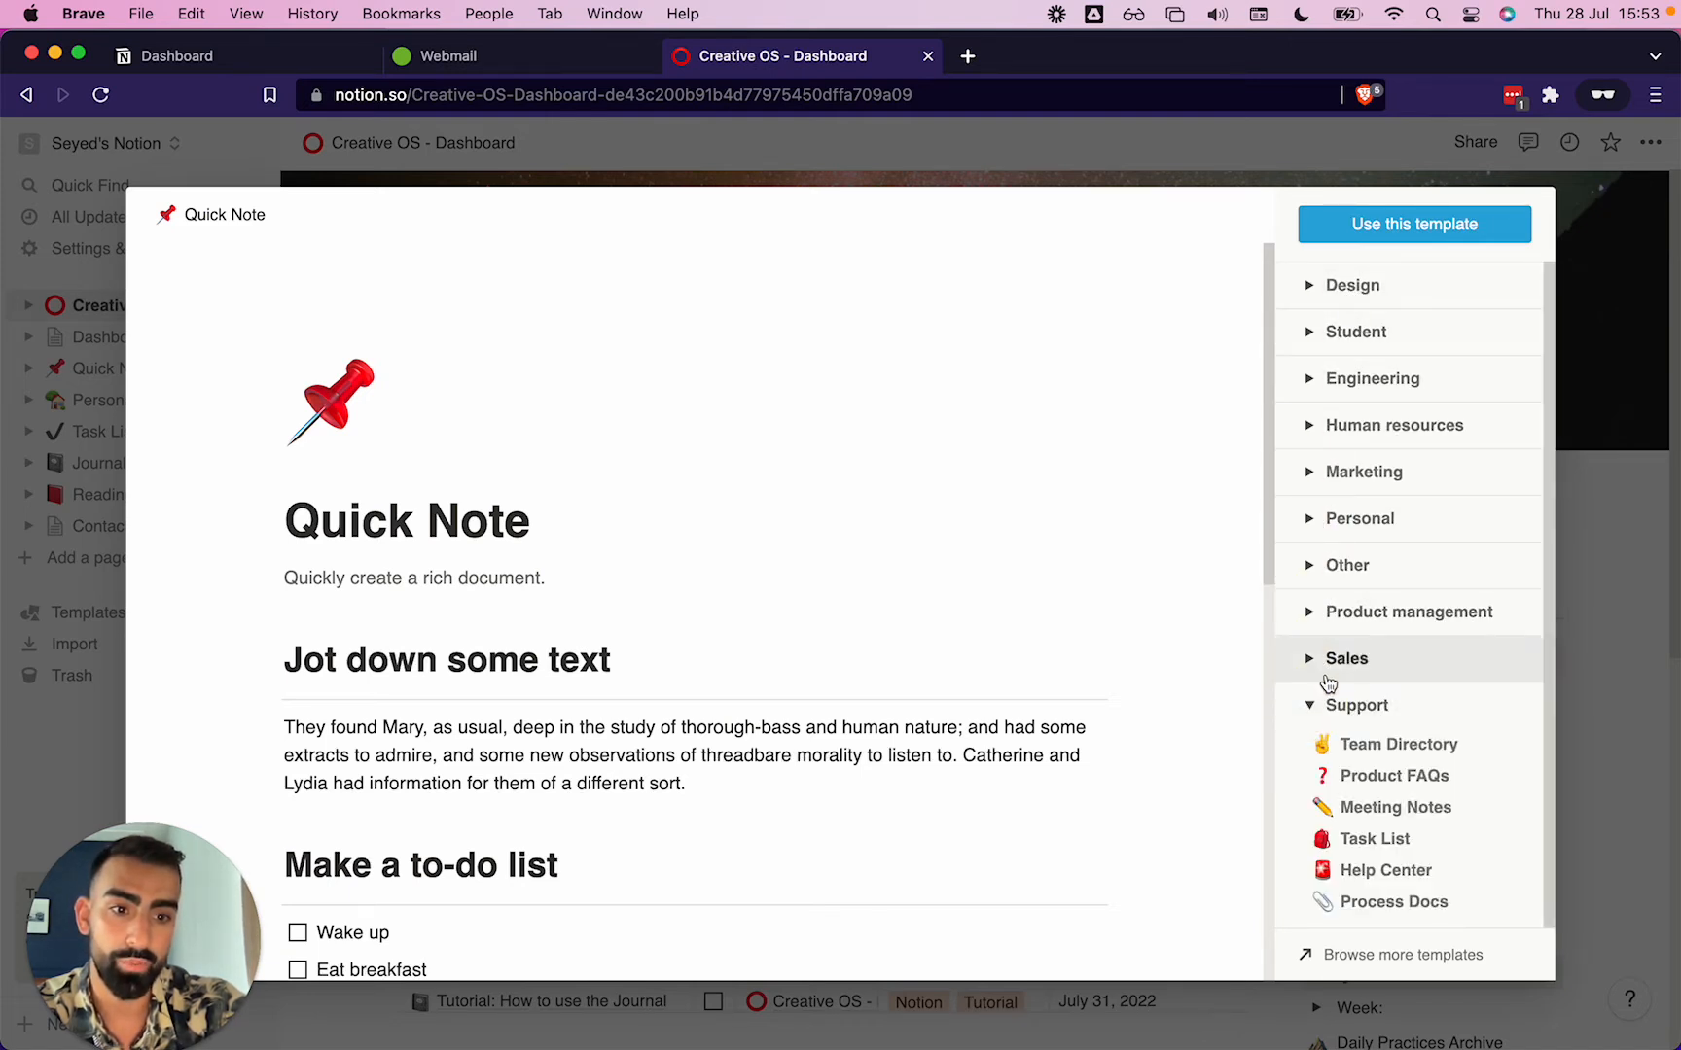
{"action": "left_click", "coordinate": [1312, 662]}
{"action": "left_click", "coordinate": [1309, 611]}
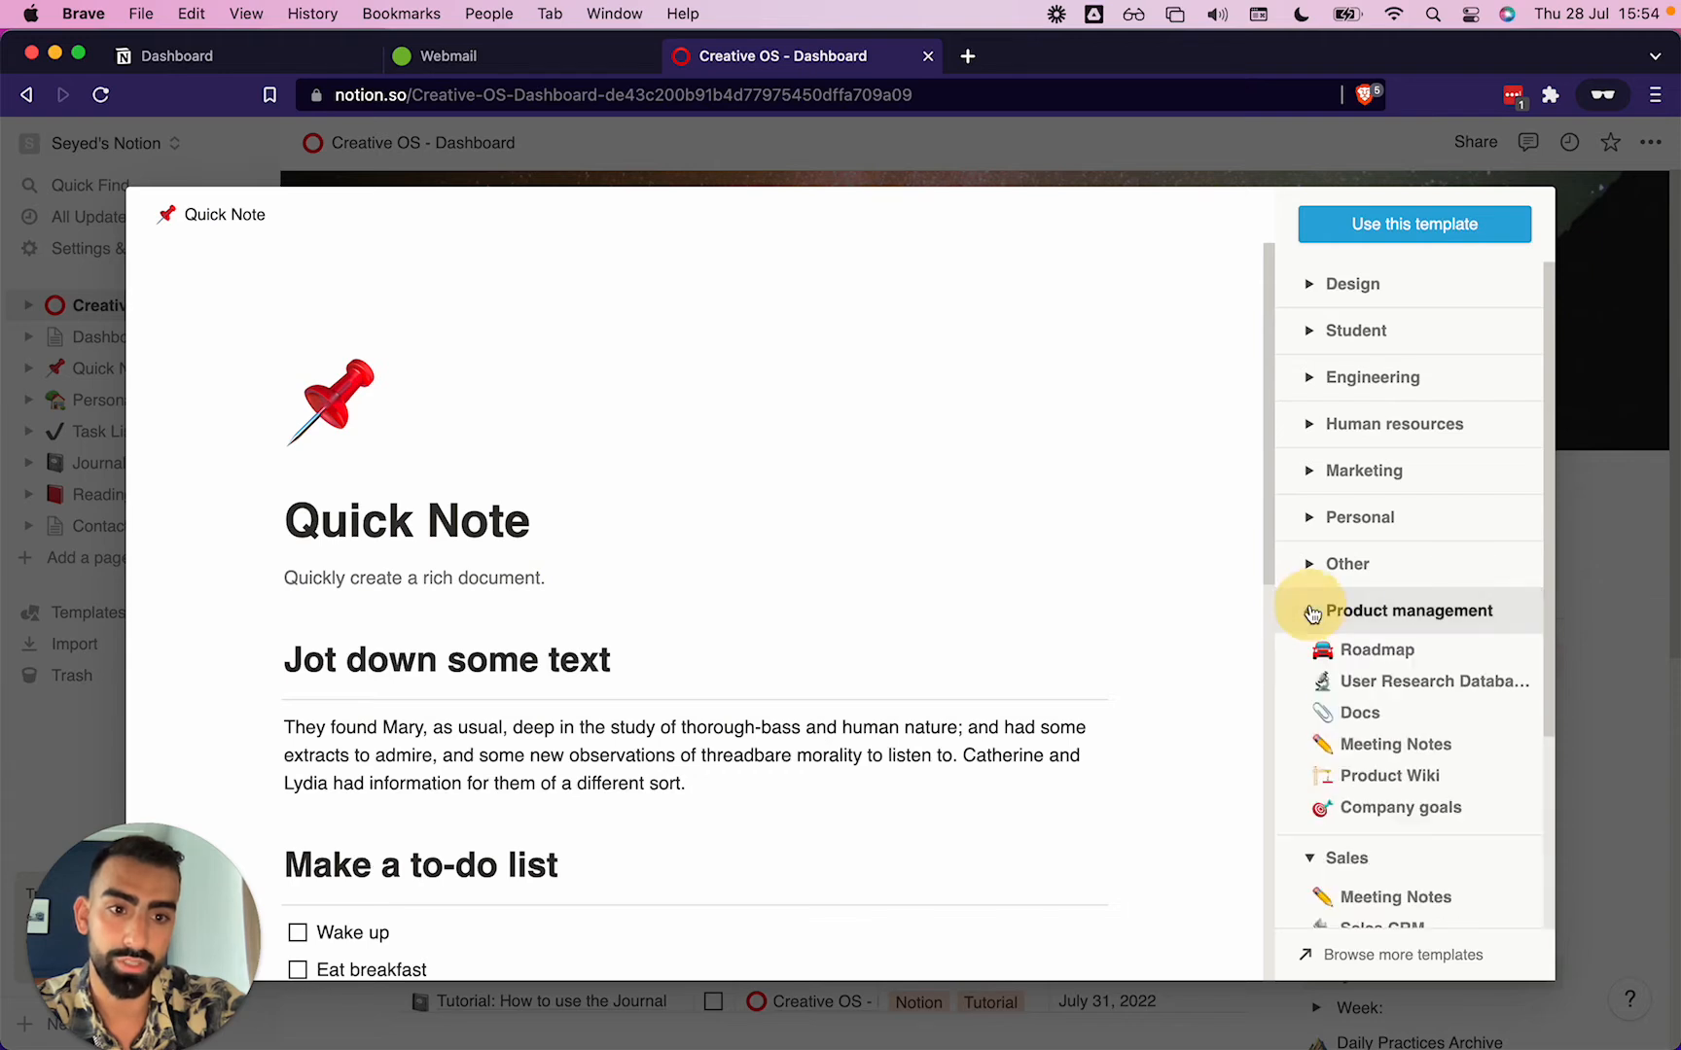
{"action": "left_click", "coordinate": [1311, 565]}
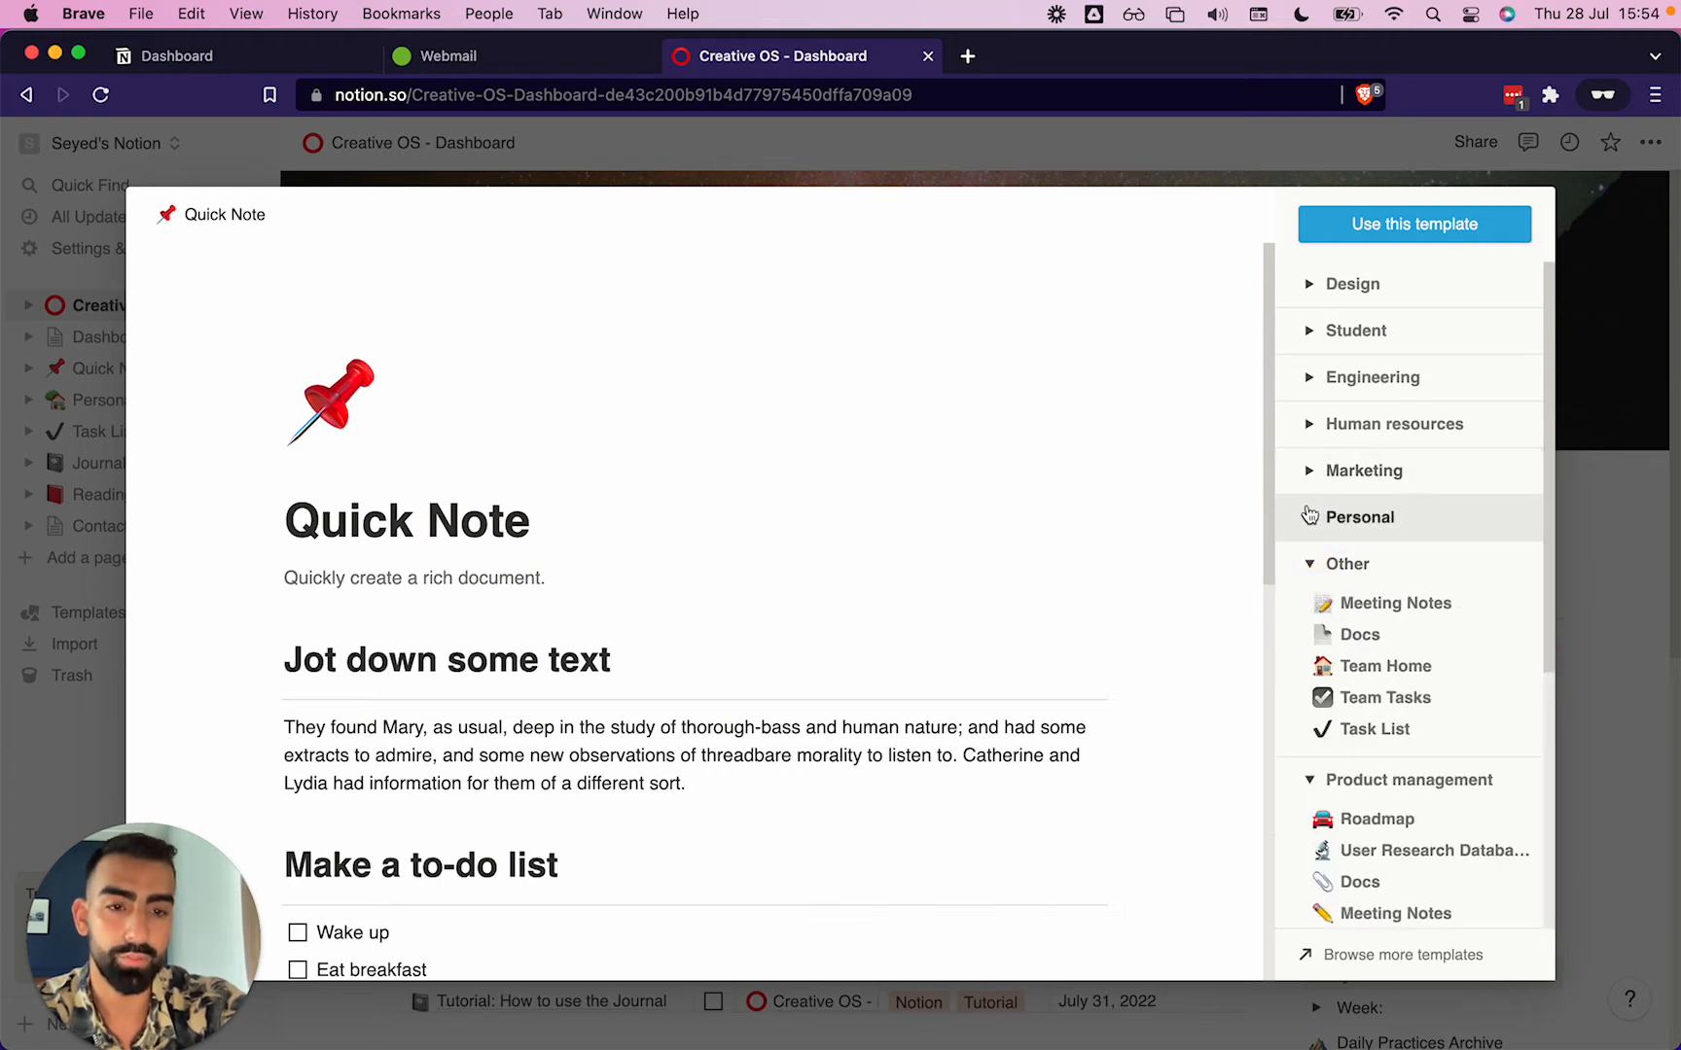
{"action": "left_click", "coordinate": [1310, 517]}
{"action": "left_click", "coordinate": [1310, 474]}
{"action": "left_click", "coordinate": [1309, 424]}
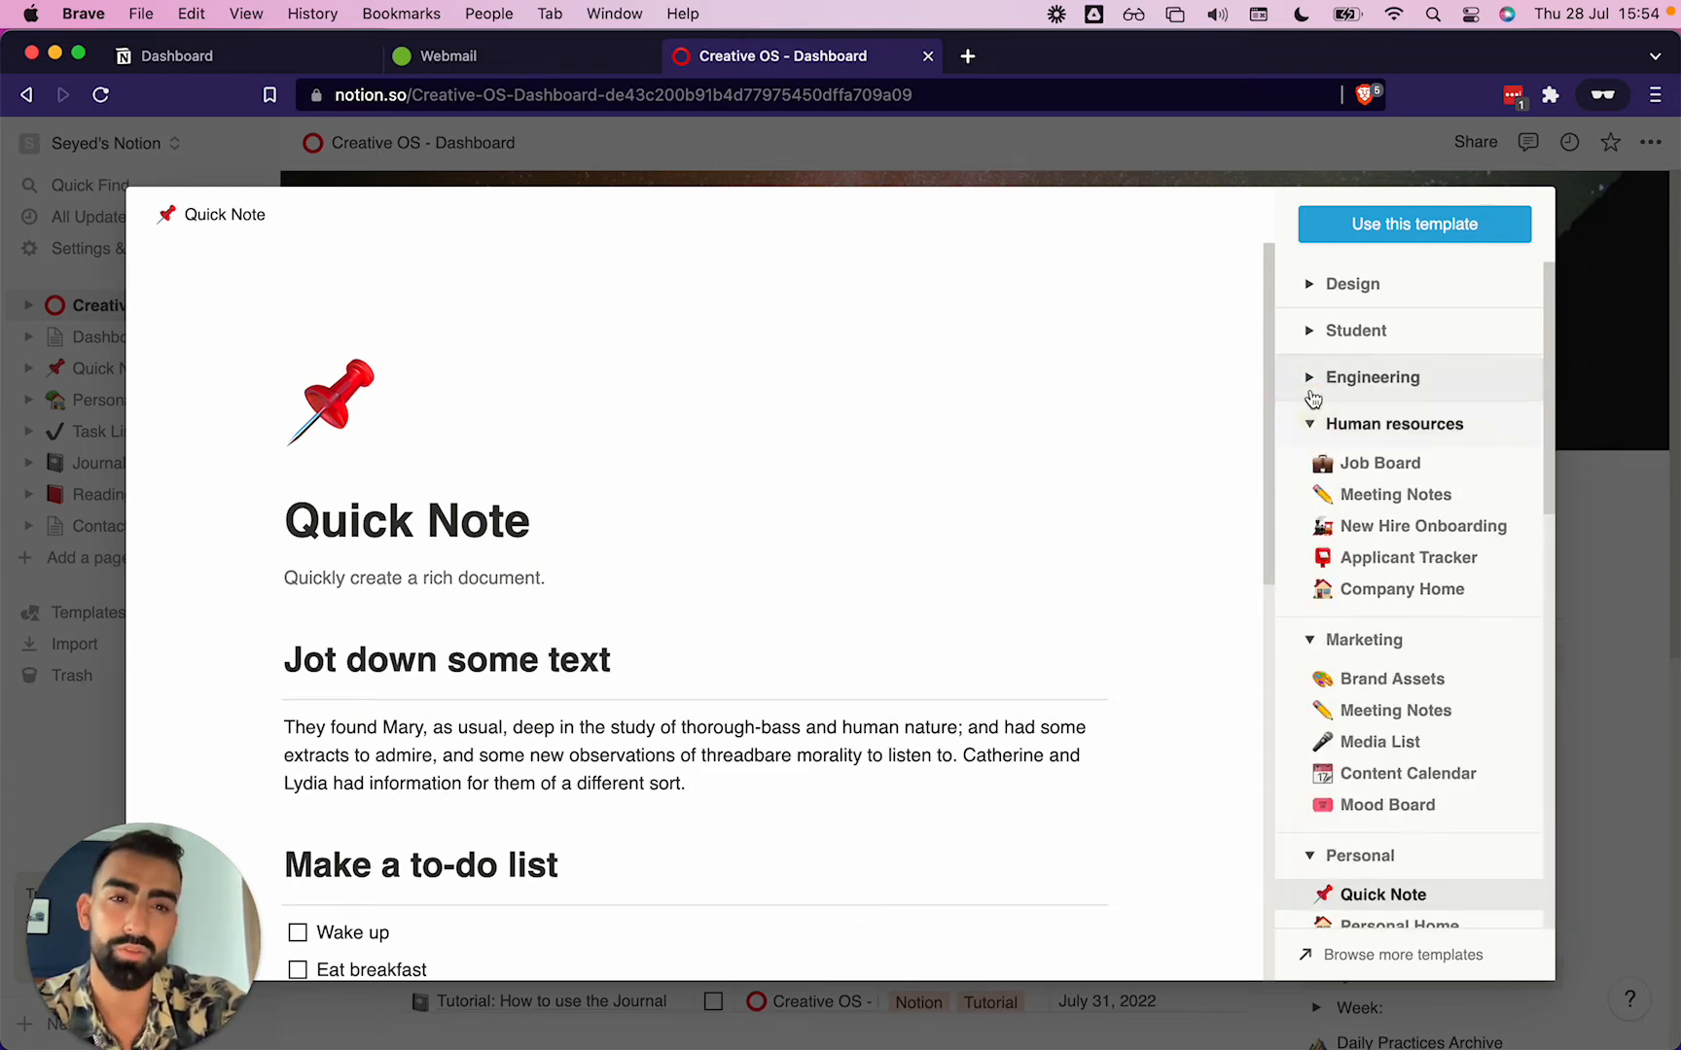
{"action": "left_click", "coordinate": [1309, 377]}
{"action": "left_click", "coordinate": [1310, 331]}
{"action": "left_click", "coordinate": [1309, 284]}
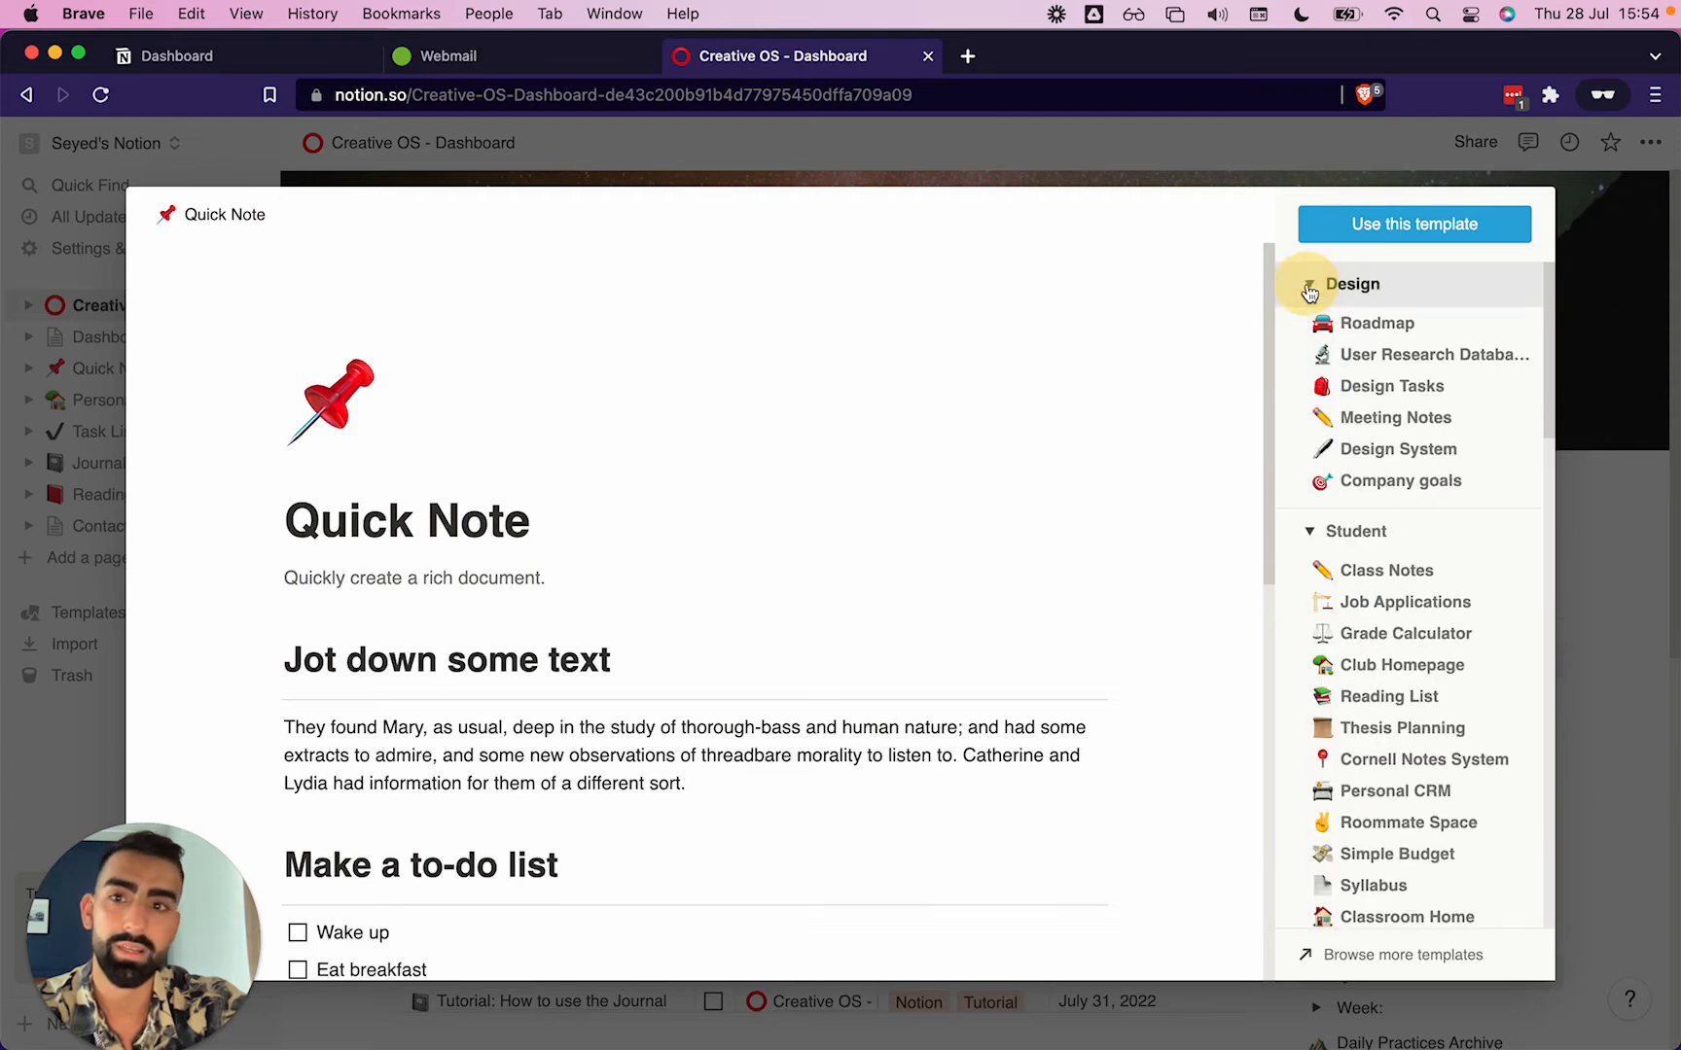
{"action": "left_click", "coordinate": [95, 447]}
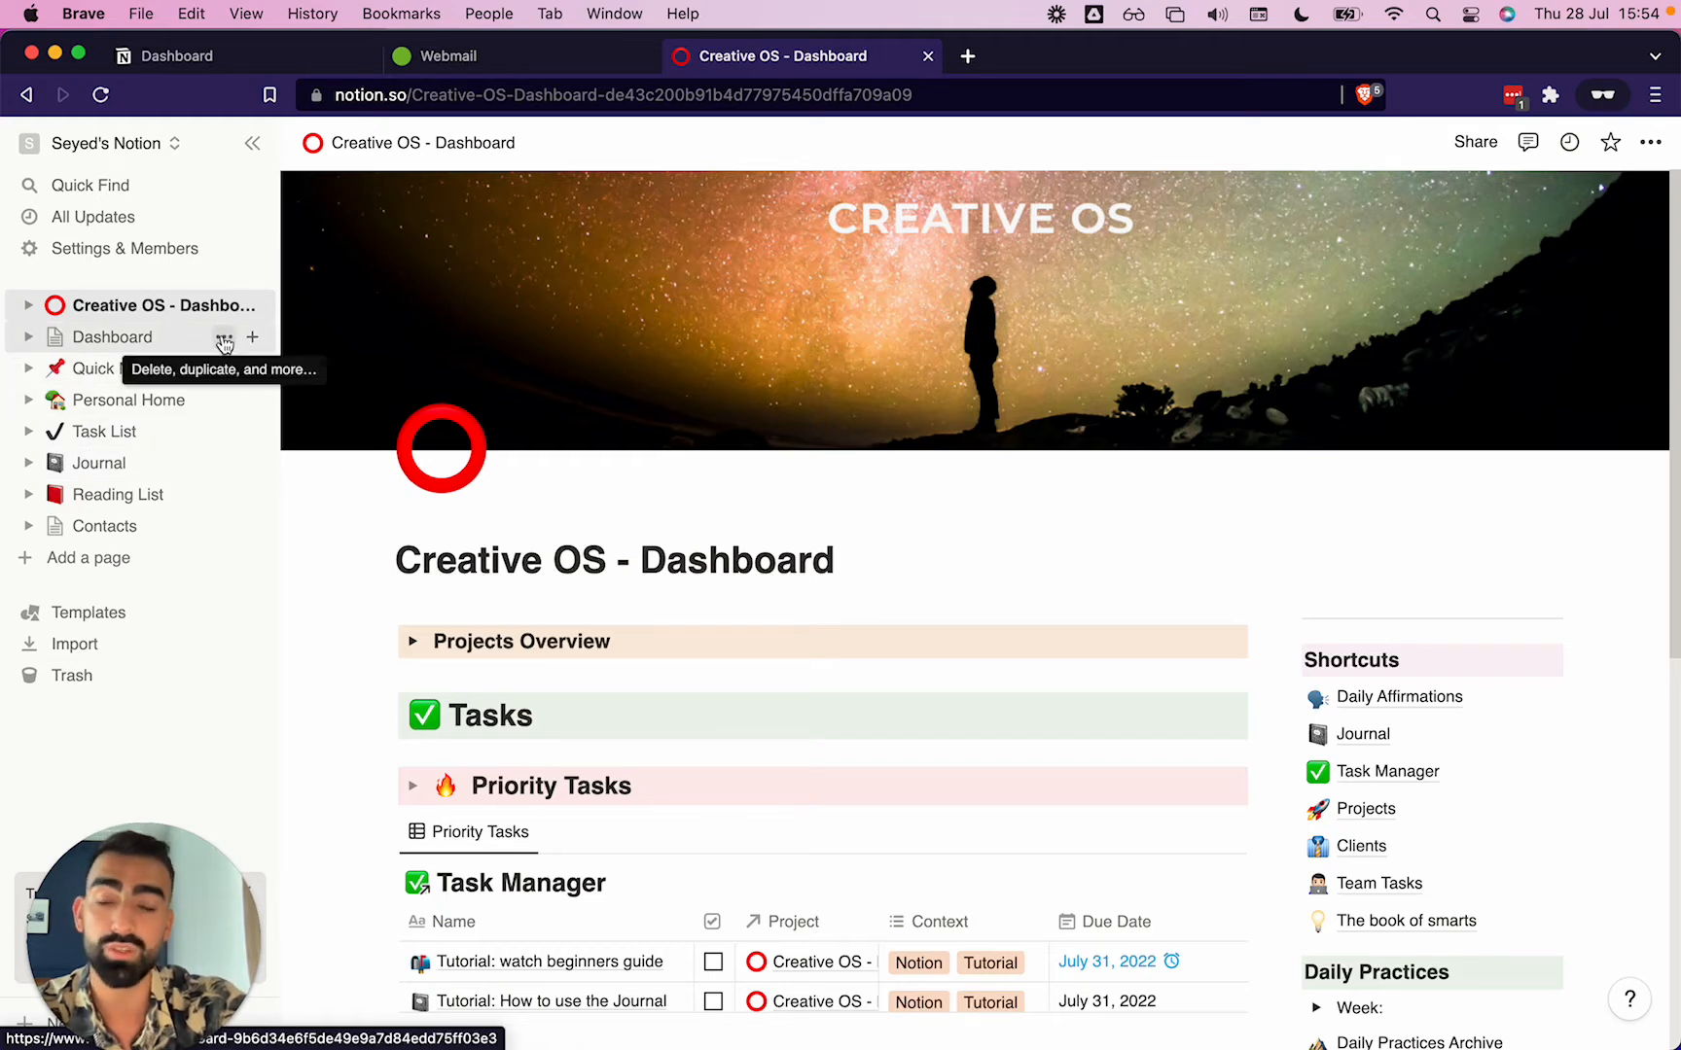
Delete the Dashboard, Quick Note, Personal Home, Task List, Journal and Reading List pages from the workspace.
{"action": "left_click", "coordinate": [223, 337]}
{"action": "left_click", "coordinate": [236, 356]}
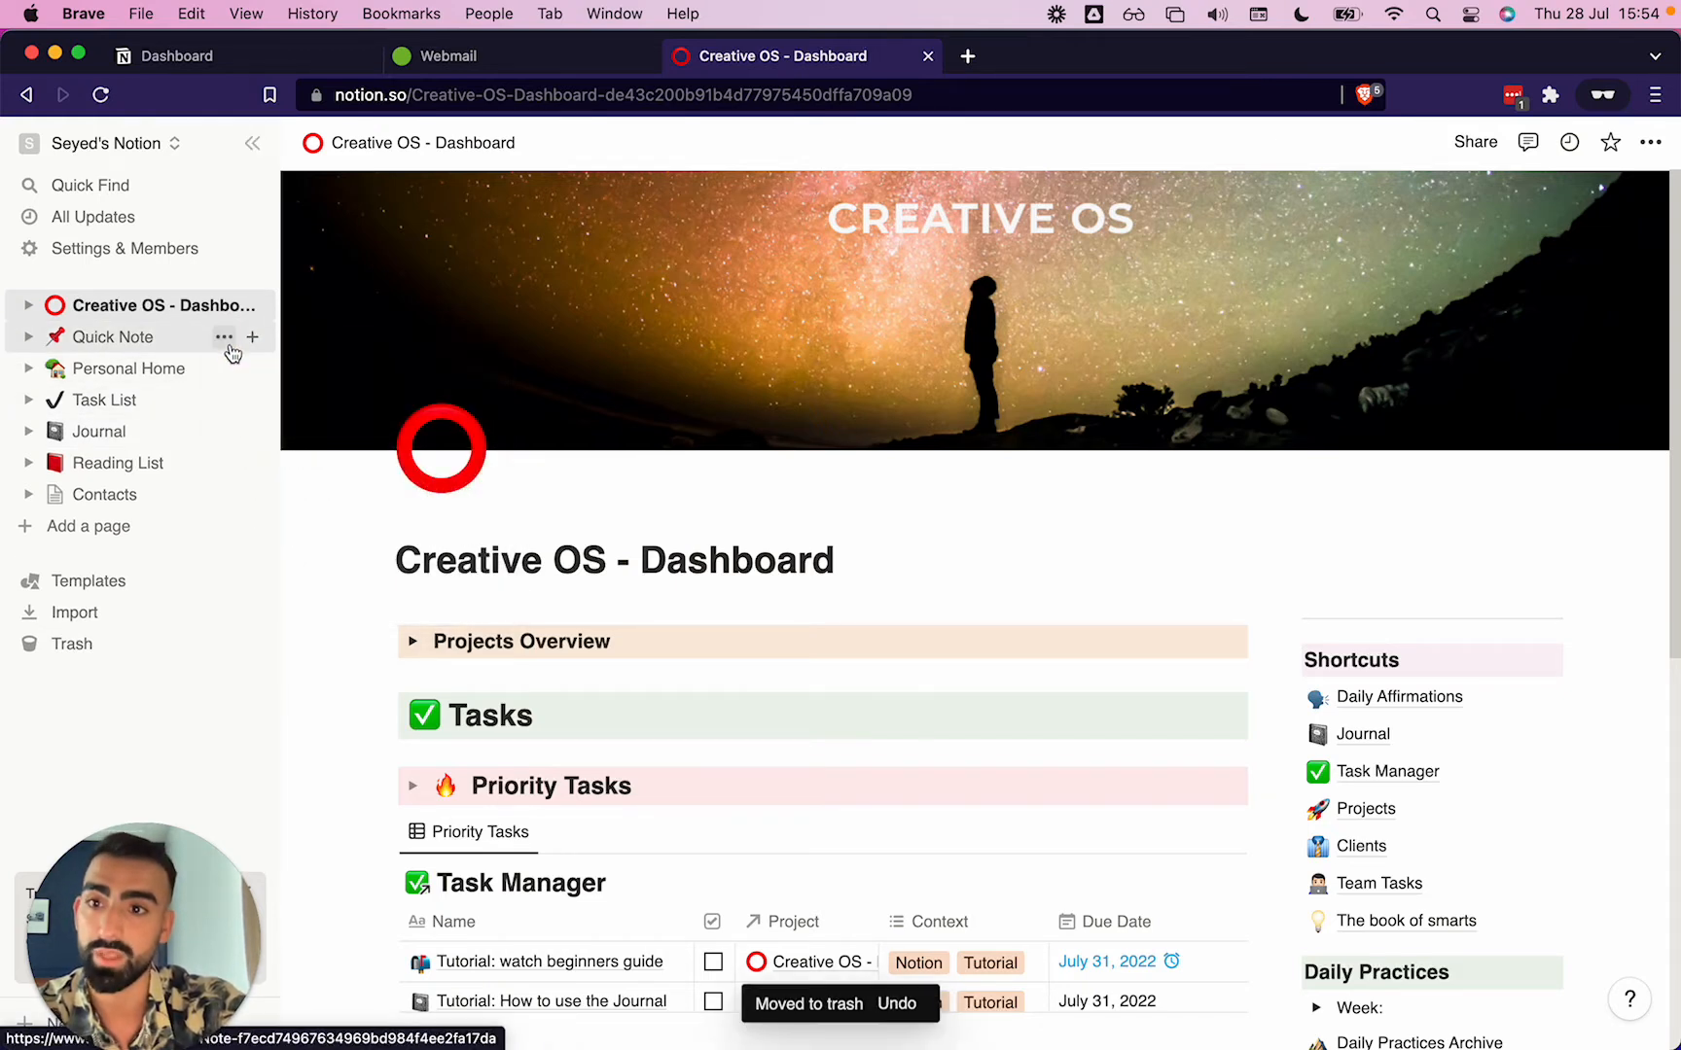
{"action": "left_click", "coordinate": [227, 341]}
{"action": "left_click", "coordinate": [245, 362]}
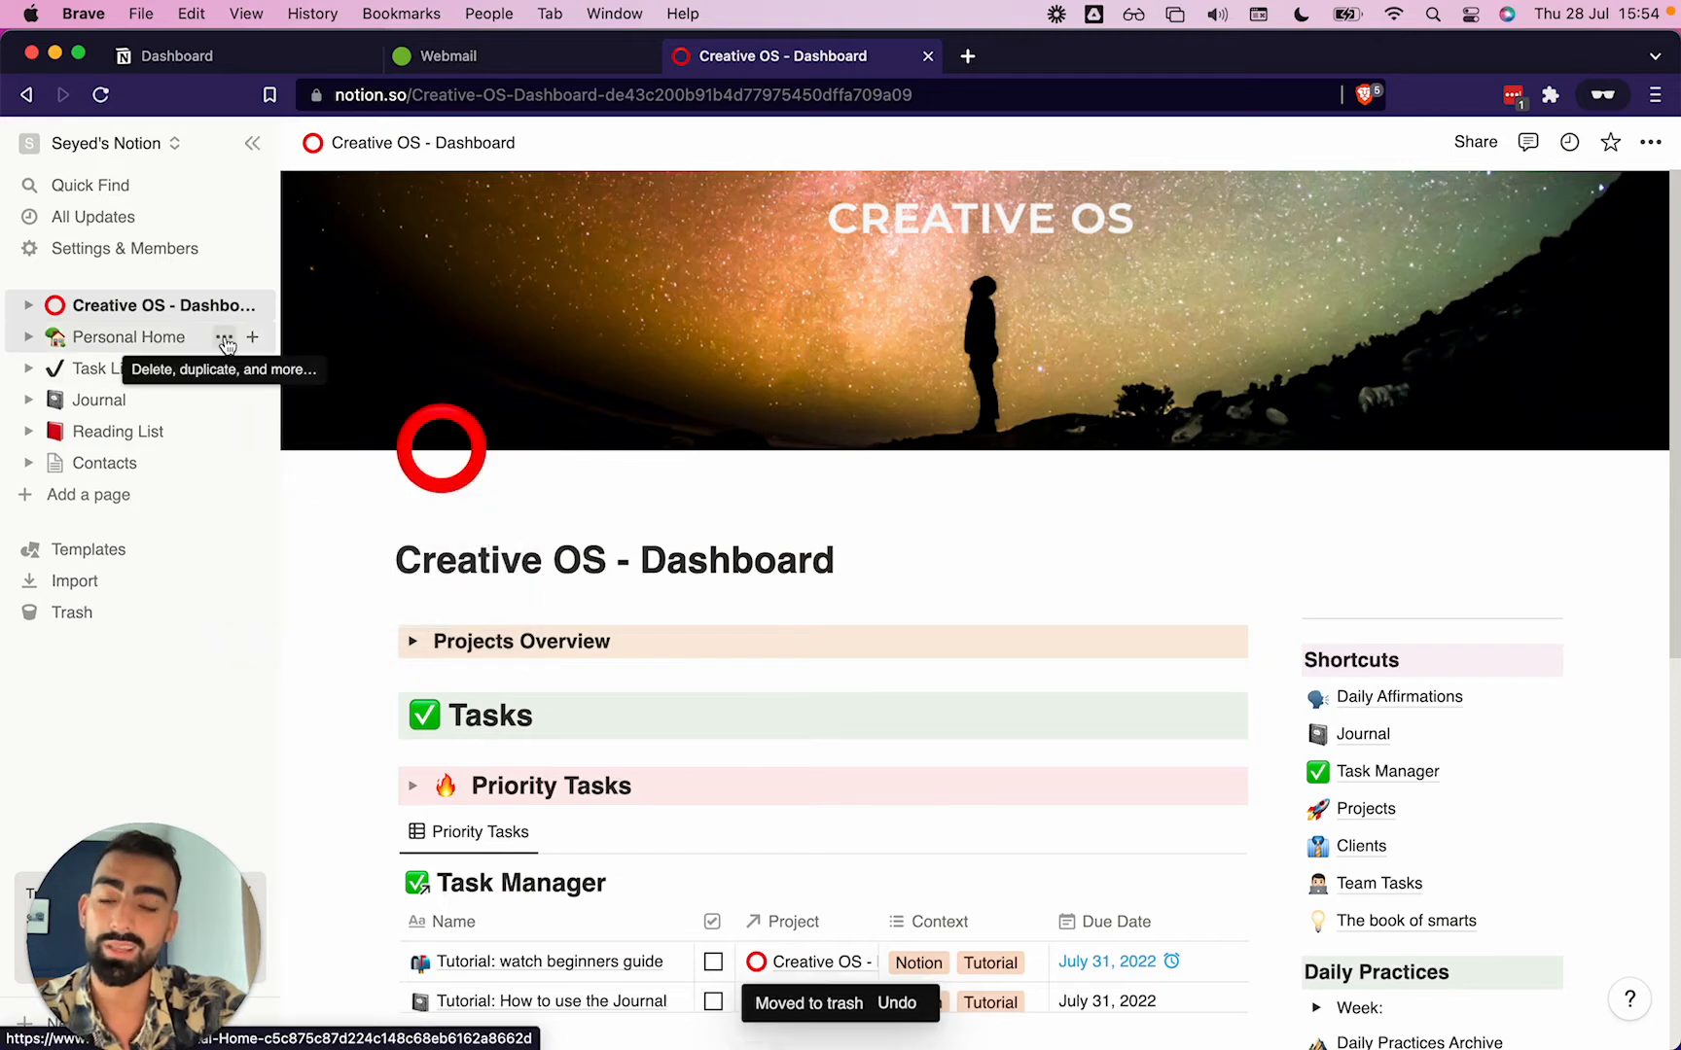
{"action": "left_click", "coordinate": [225, 338]}
{"action": "left_click", "coordinate": [261, 362]}
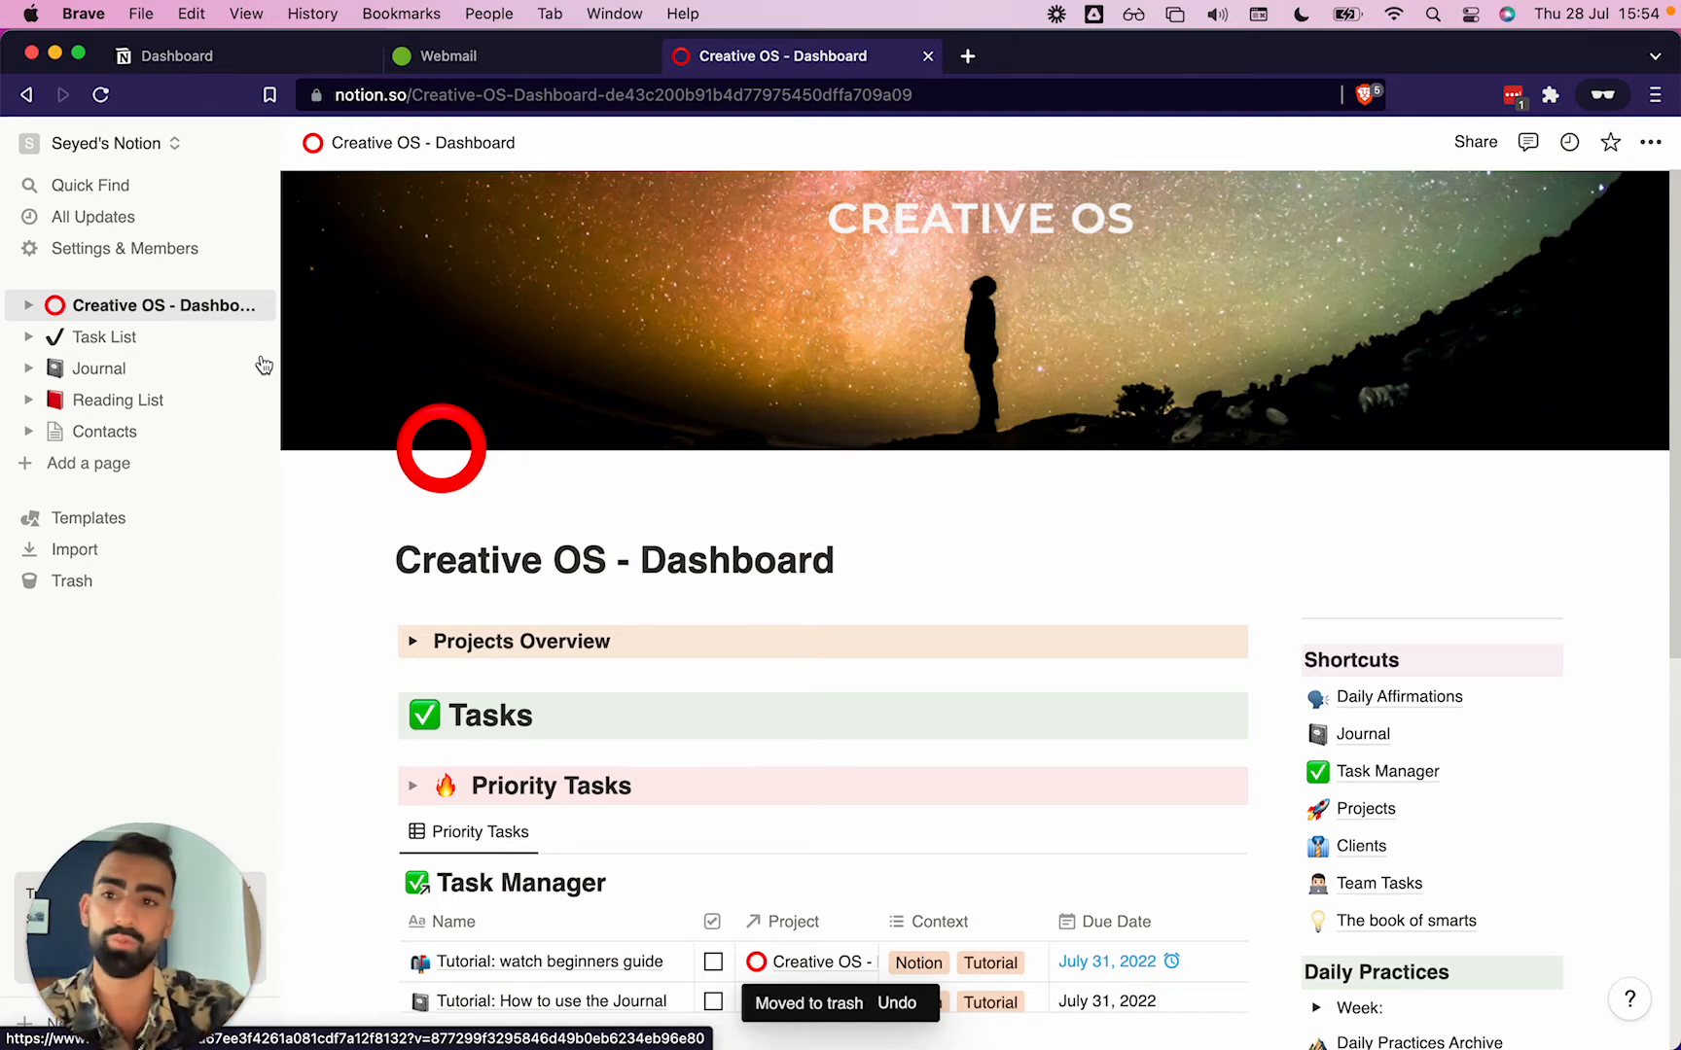
{"action": "left_click", "coordinate": [226, 337]}
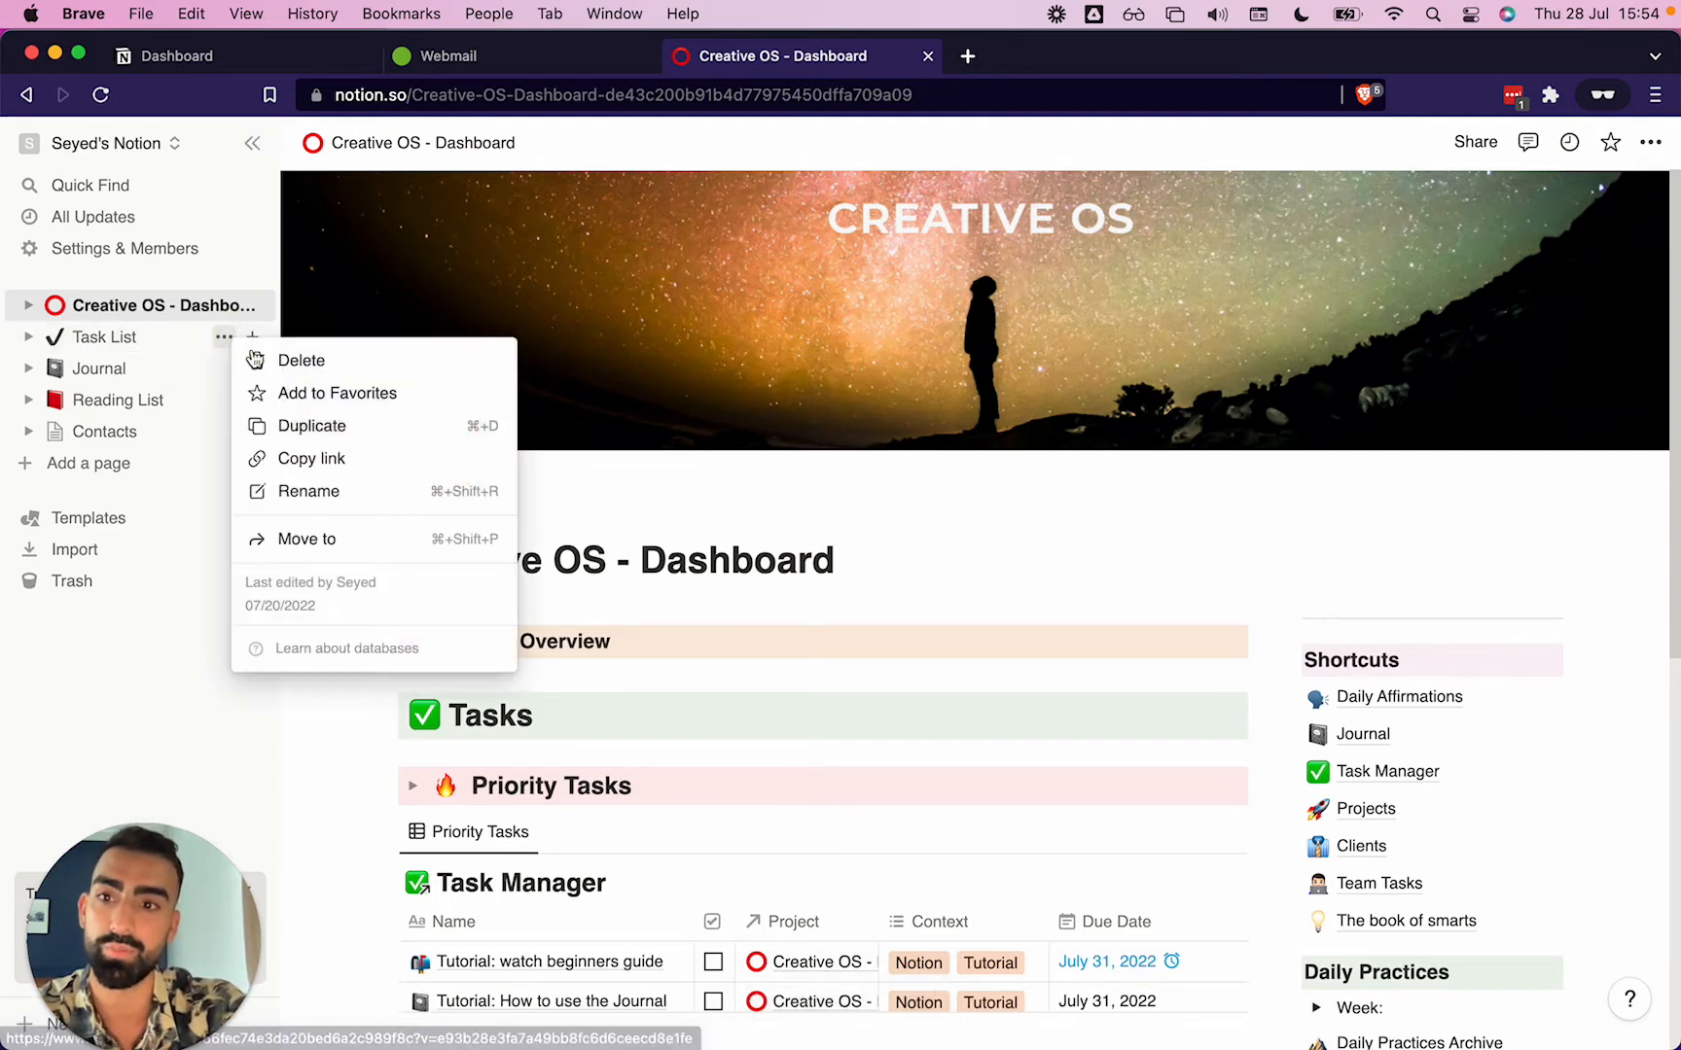
{"action": "left_click", "coordinate": [262, 360]}
{"action": "left_click", "coordinate": [225, 338]}
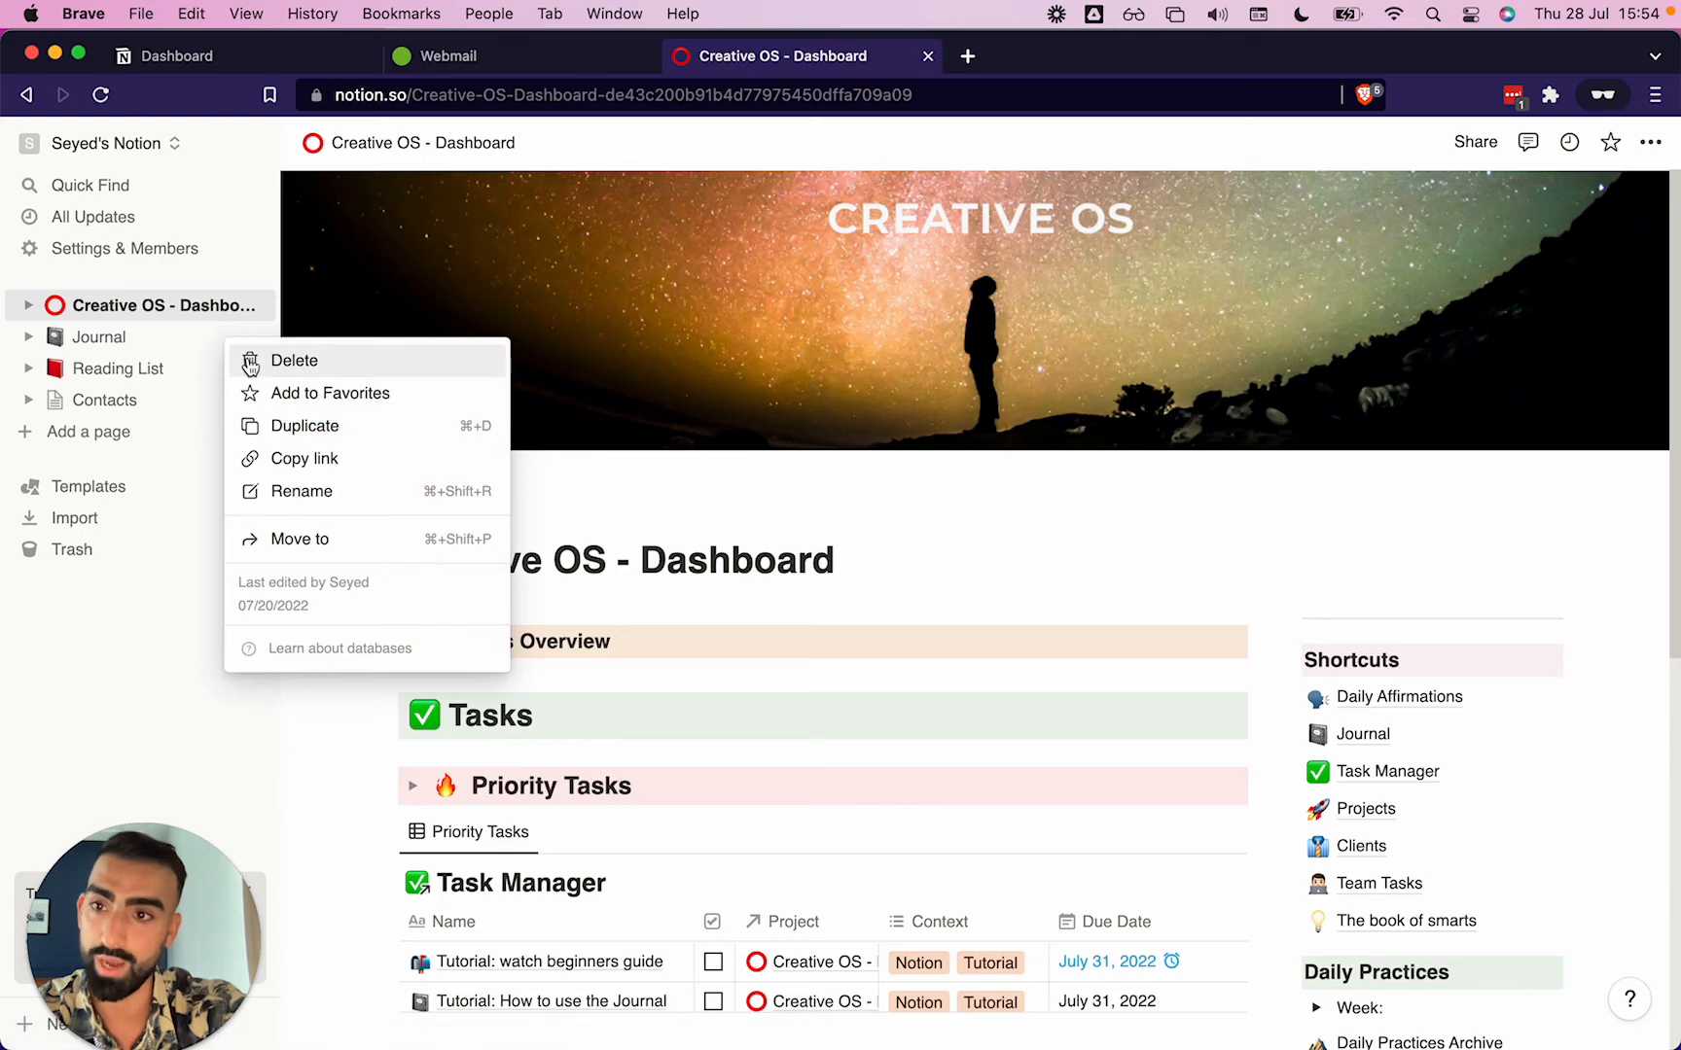
{"action": "left_click", "coordinate": [245, 360]}
{"action": "left_click", "coordinate": [222, 337]}
{"action": "left_click", "coordinate": [255, 362]}
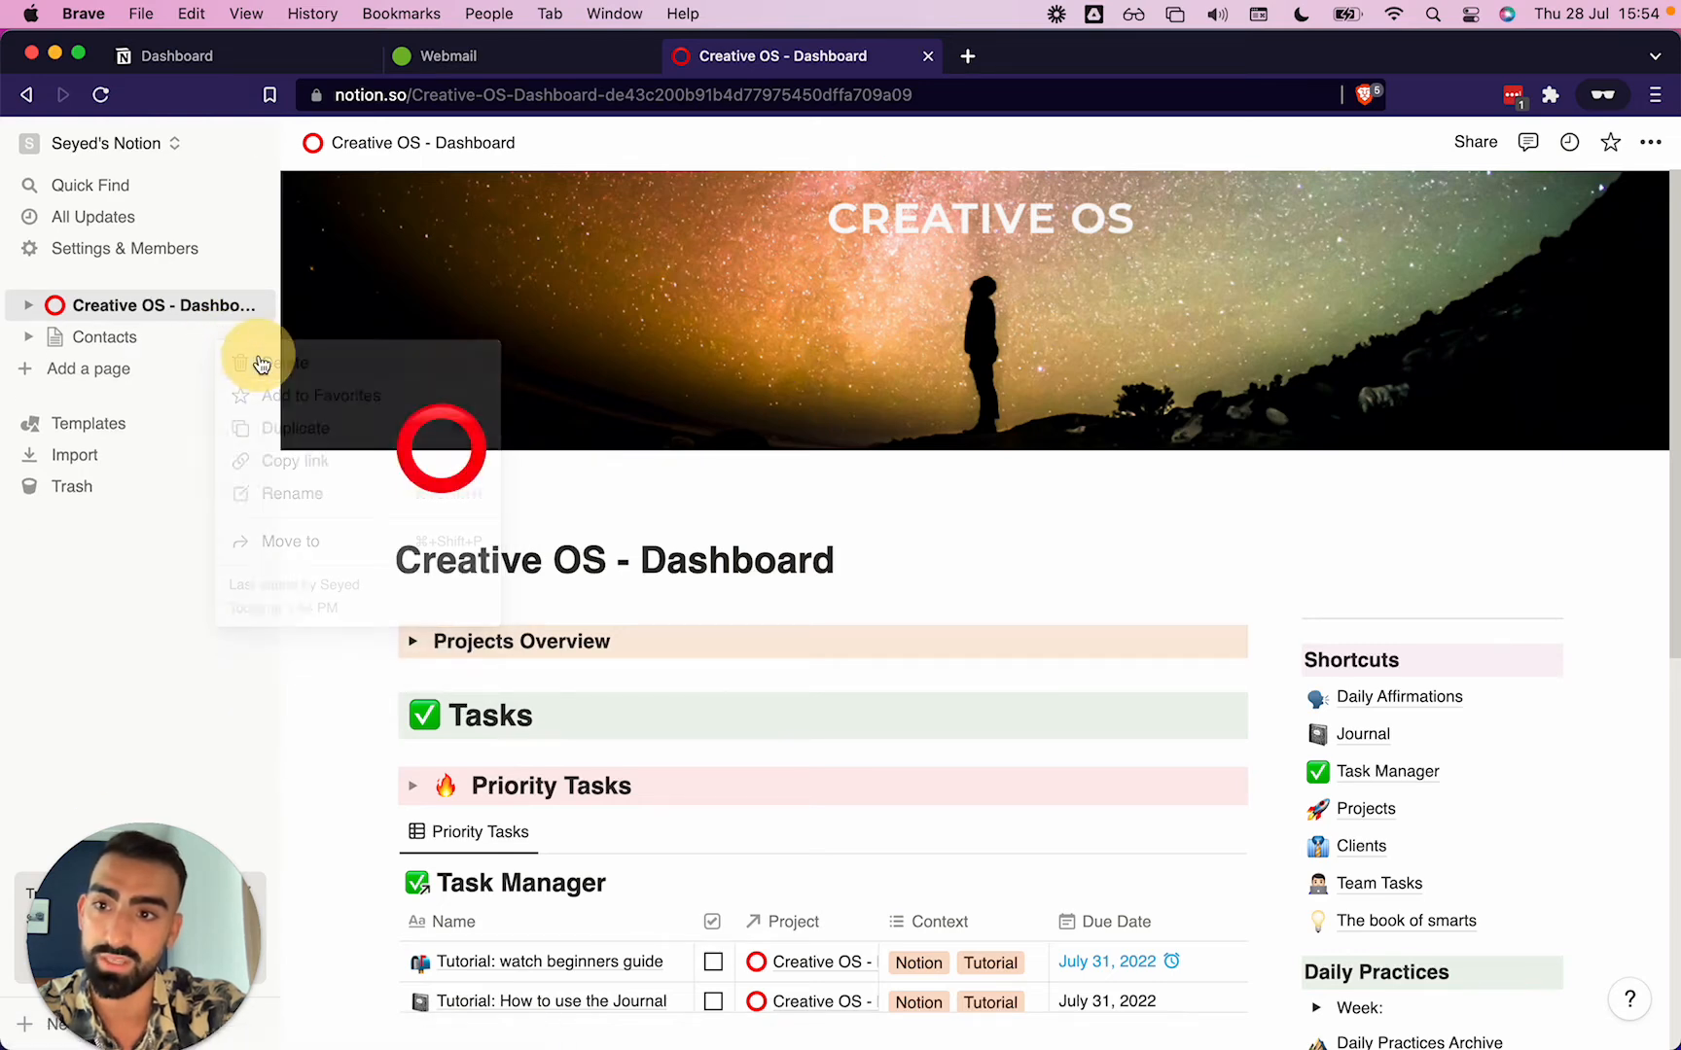
Expand and collapse the Creative OS - Dashboard subpages, and hide and restore the workspace sidebar.
{"action": "left_click", "coordinate": [28, 306]}
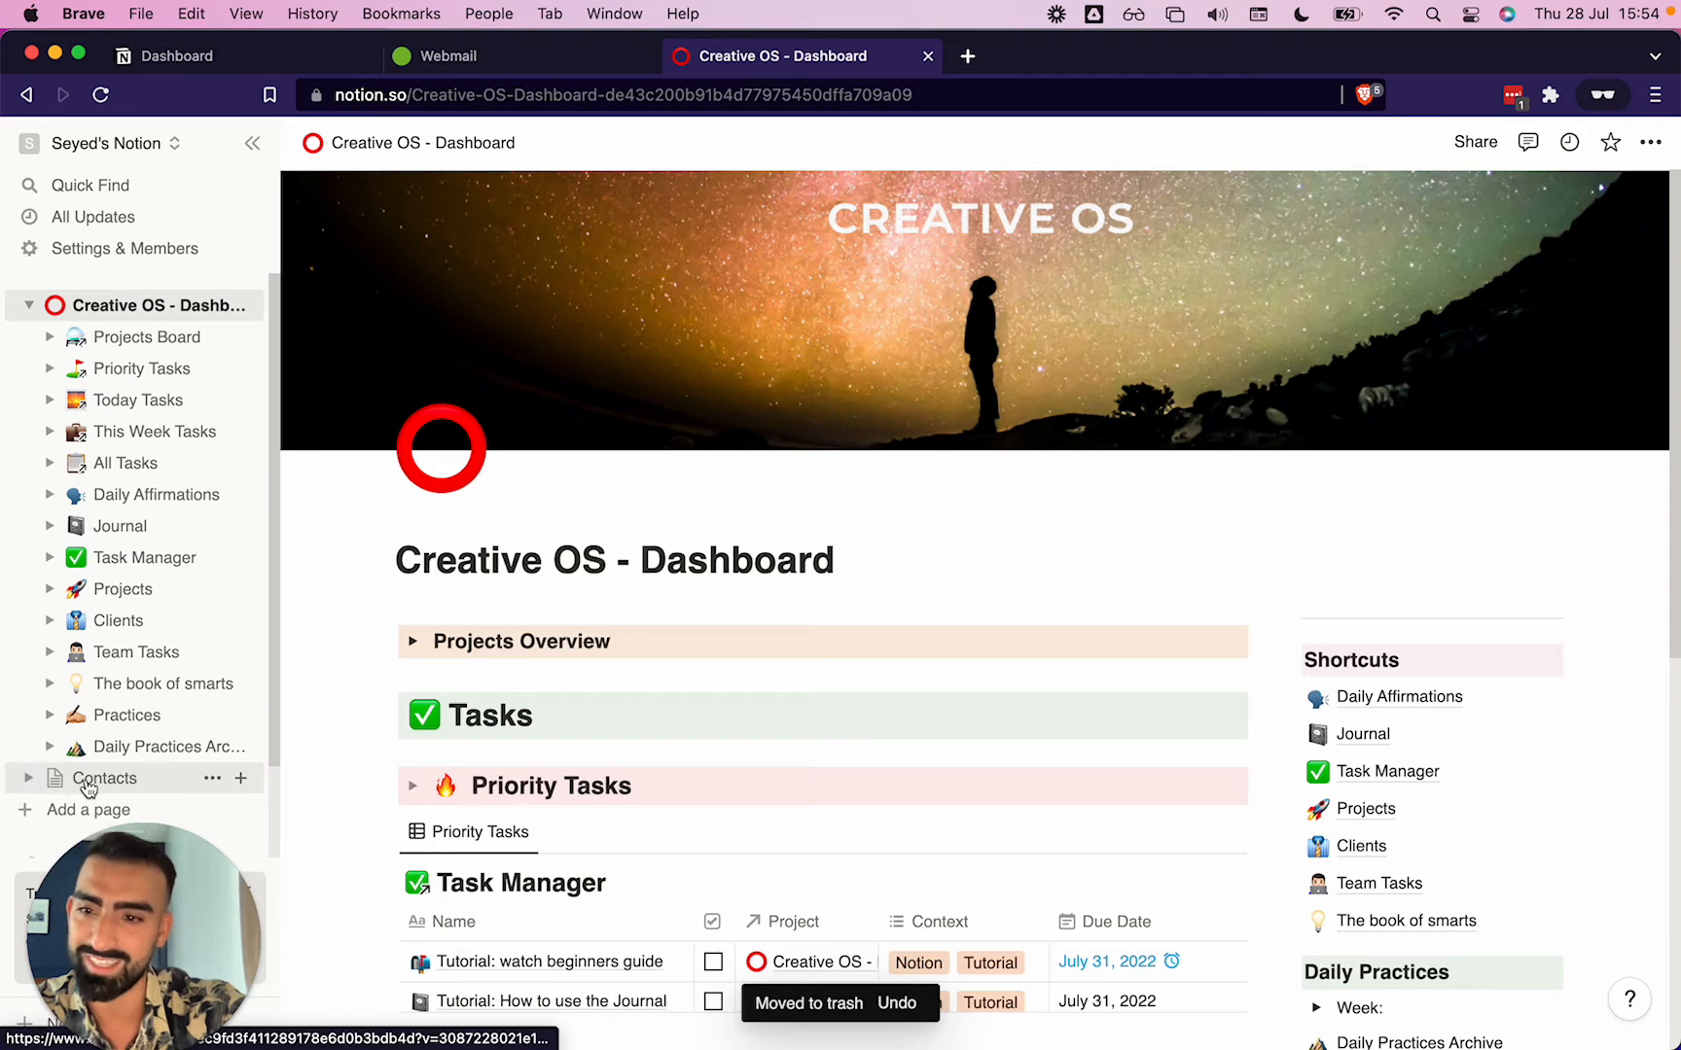
{"action": "left_click", "coordinate": [29, 305]}
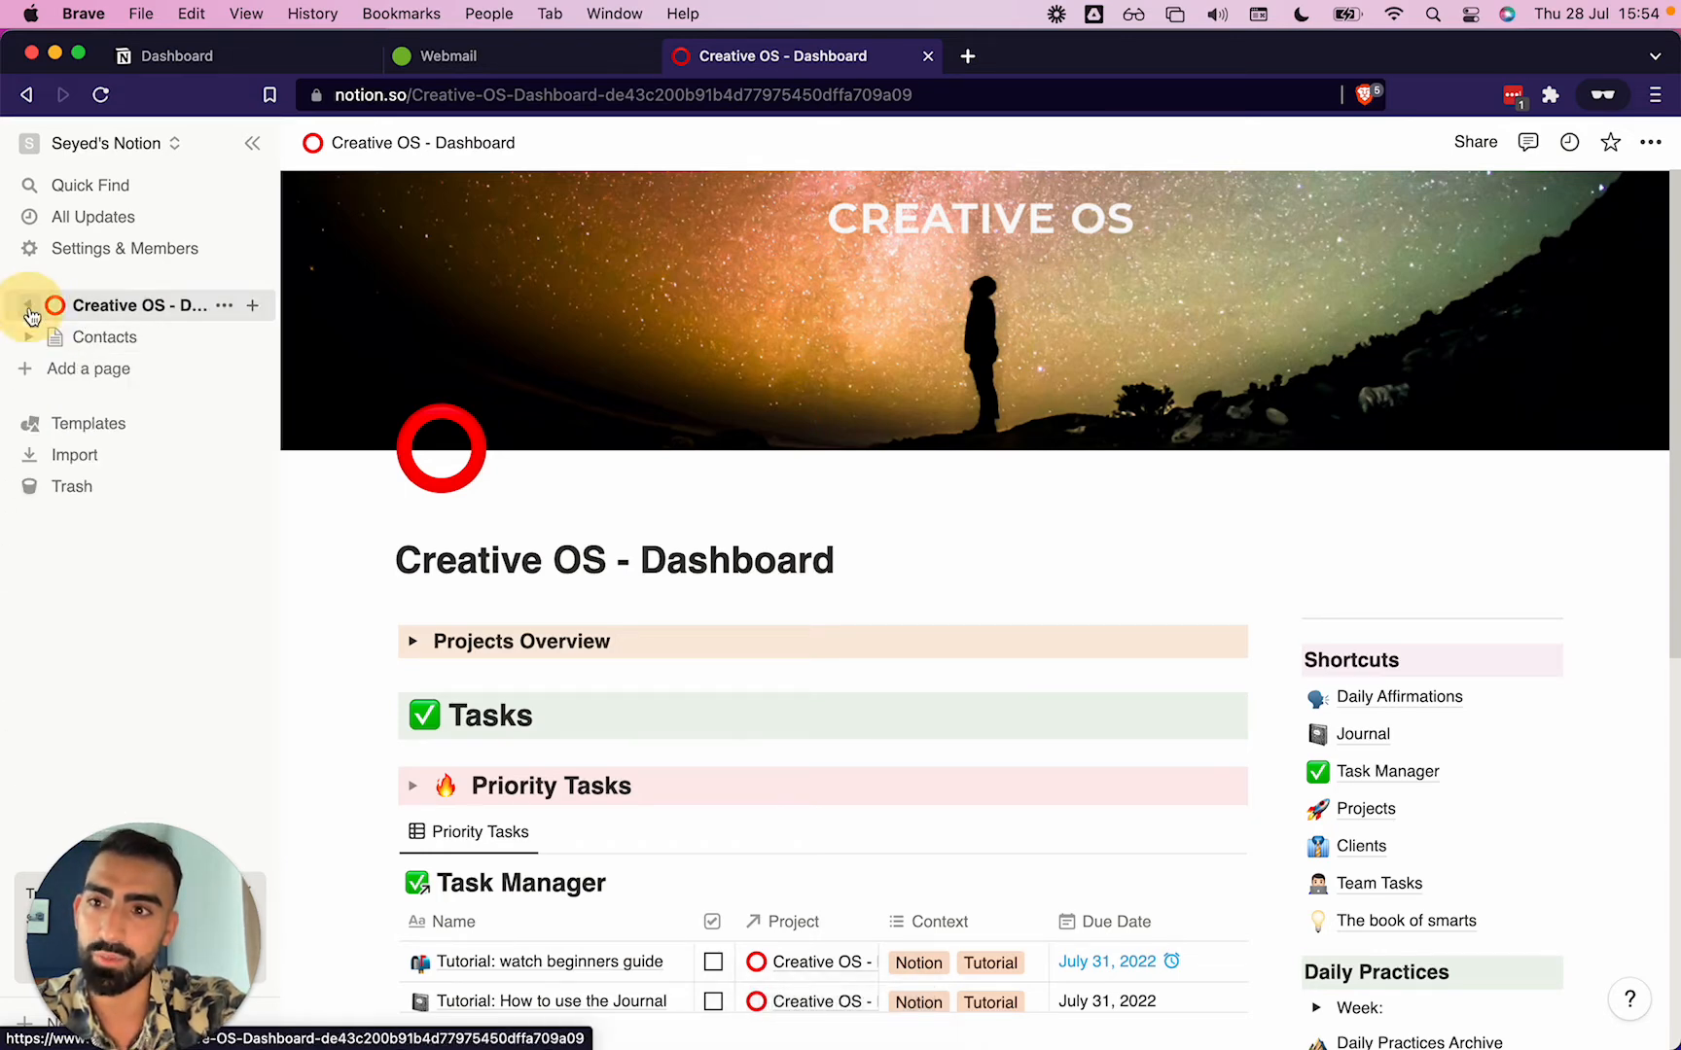
{"action": "left_click", "coordinate": [255, 143]}
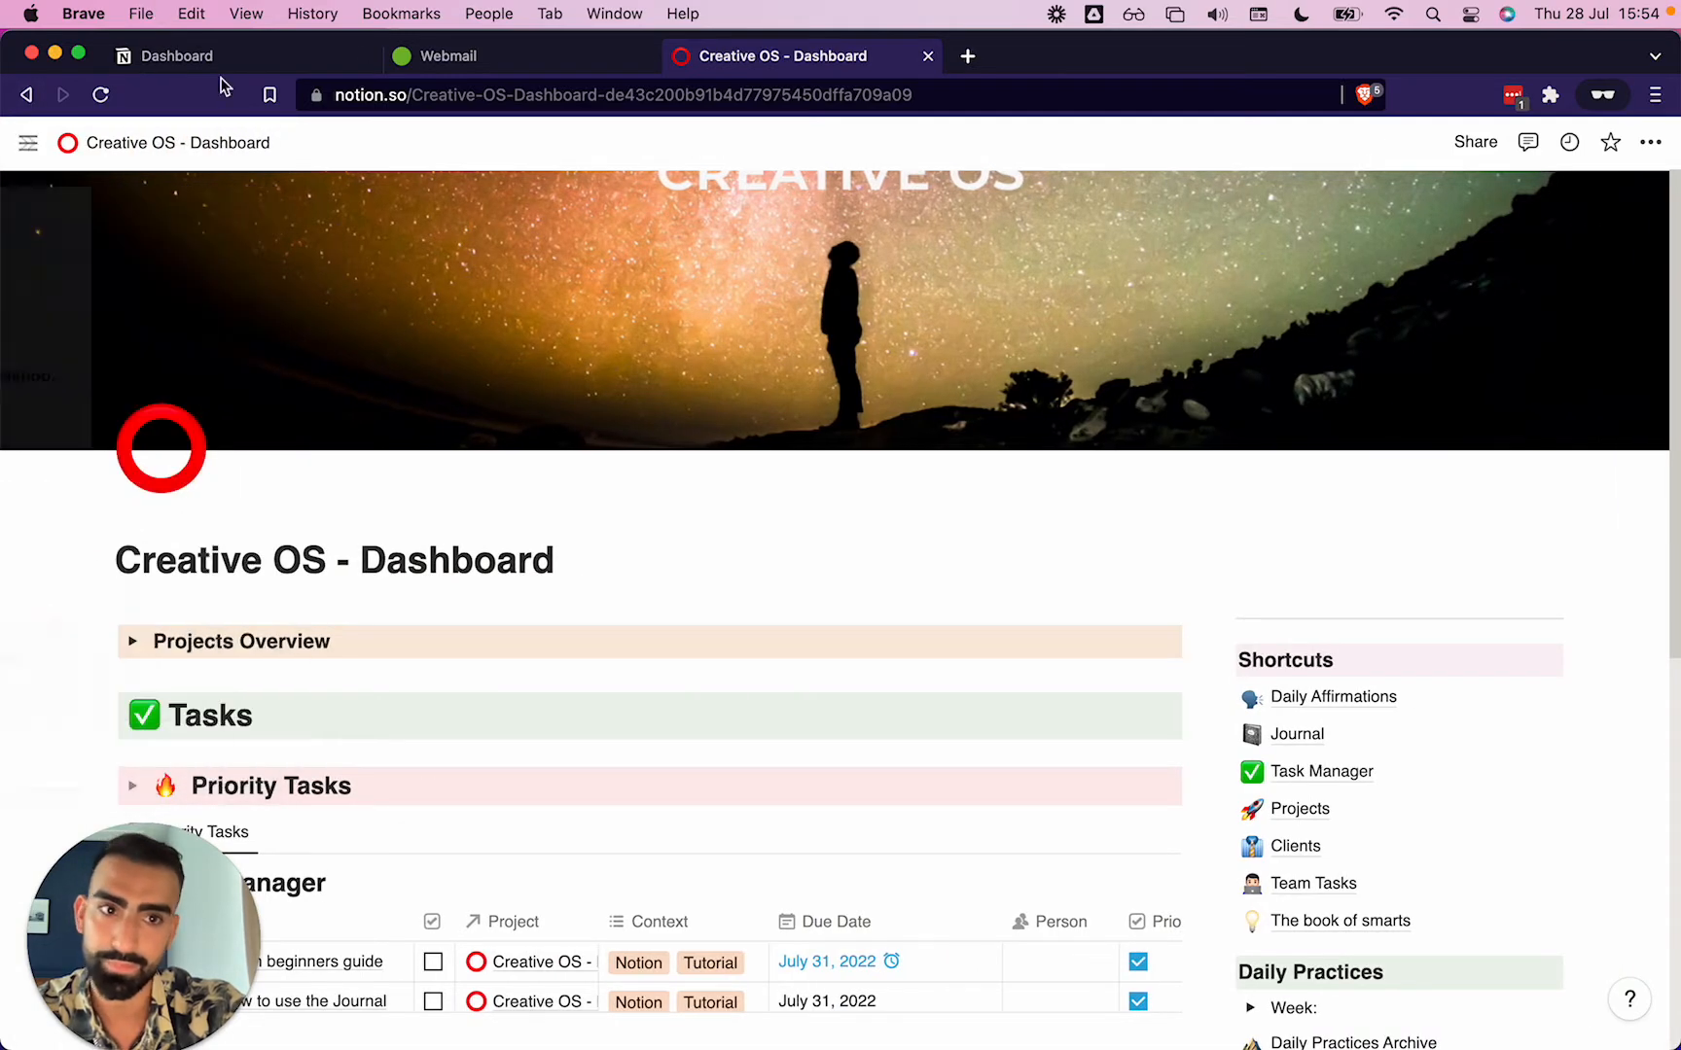
{"action": "left_click", "coordinate": [28, 143]}
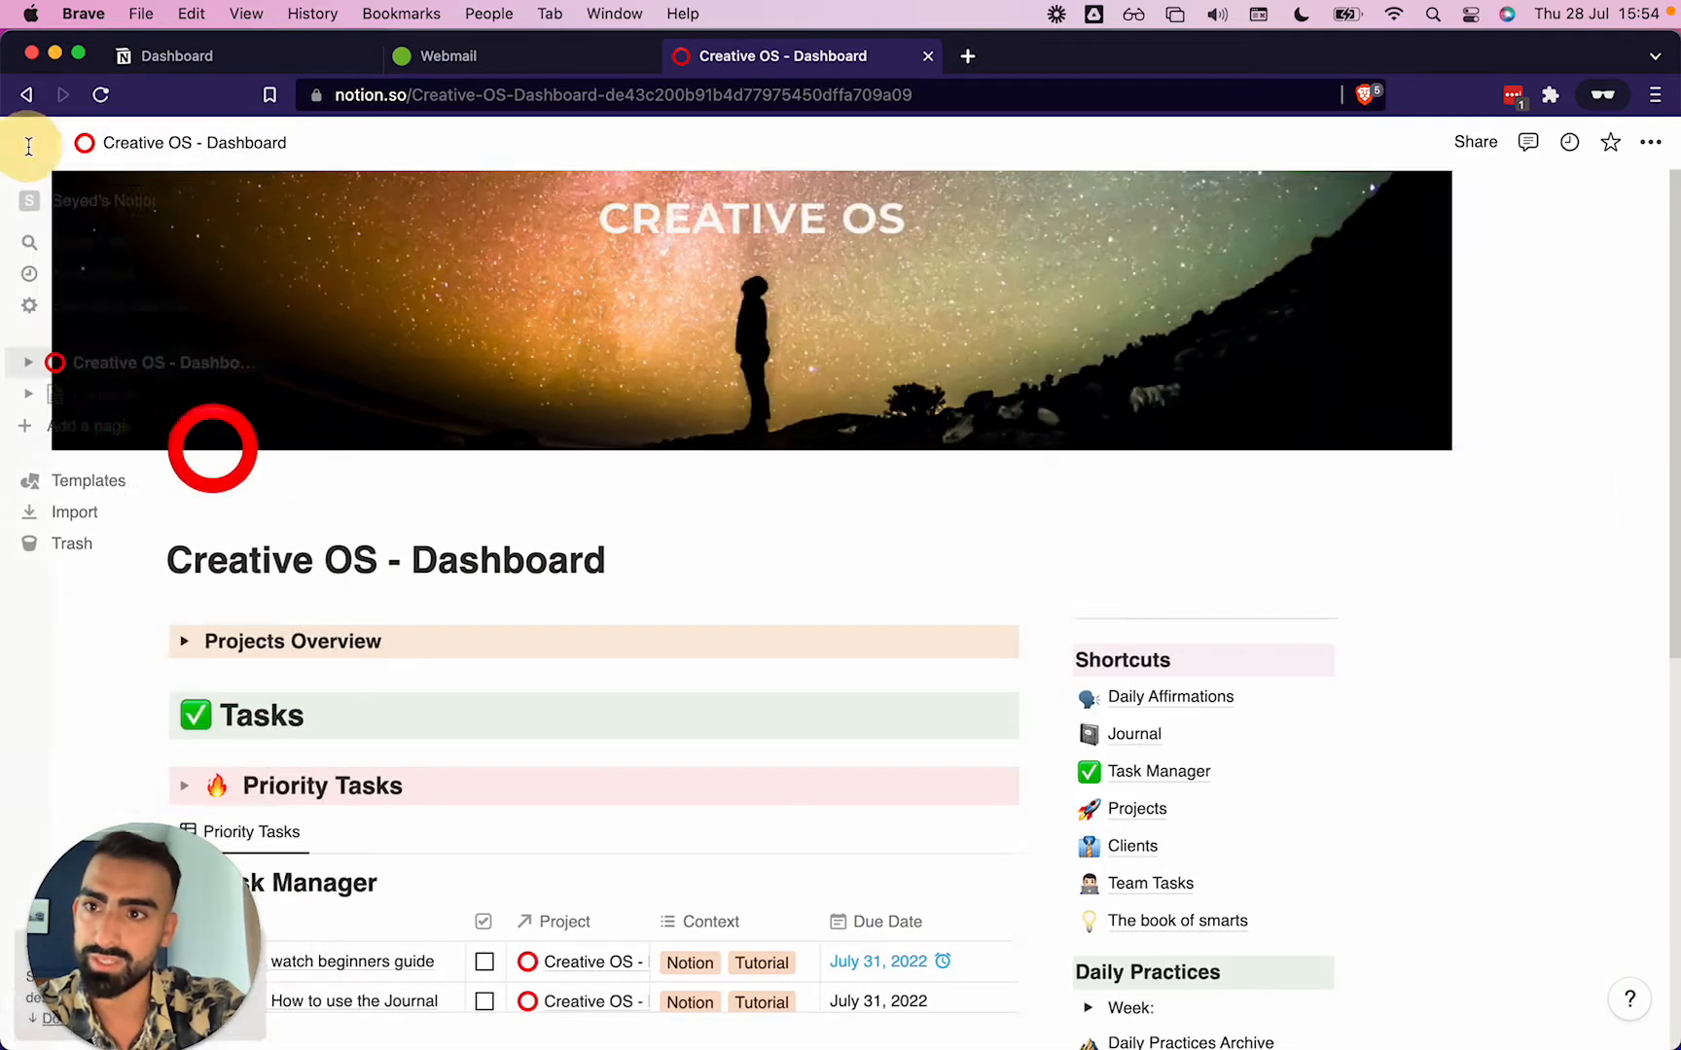
Look through the recently visited pages in Quick Find and close the search.
{"action": "left_click", "coordinate": [119, 185]}
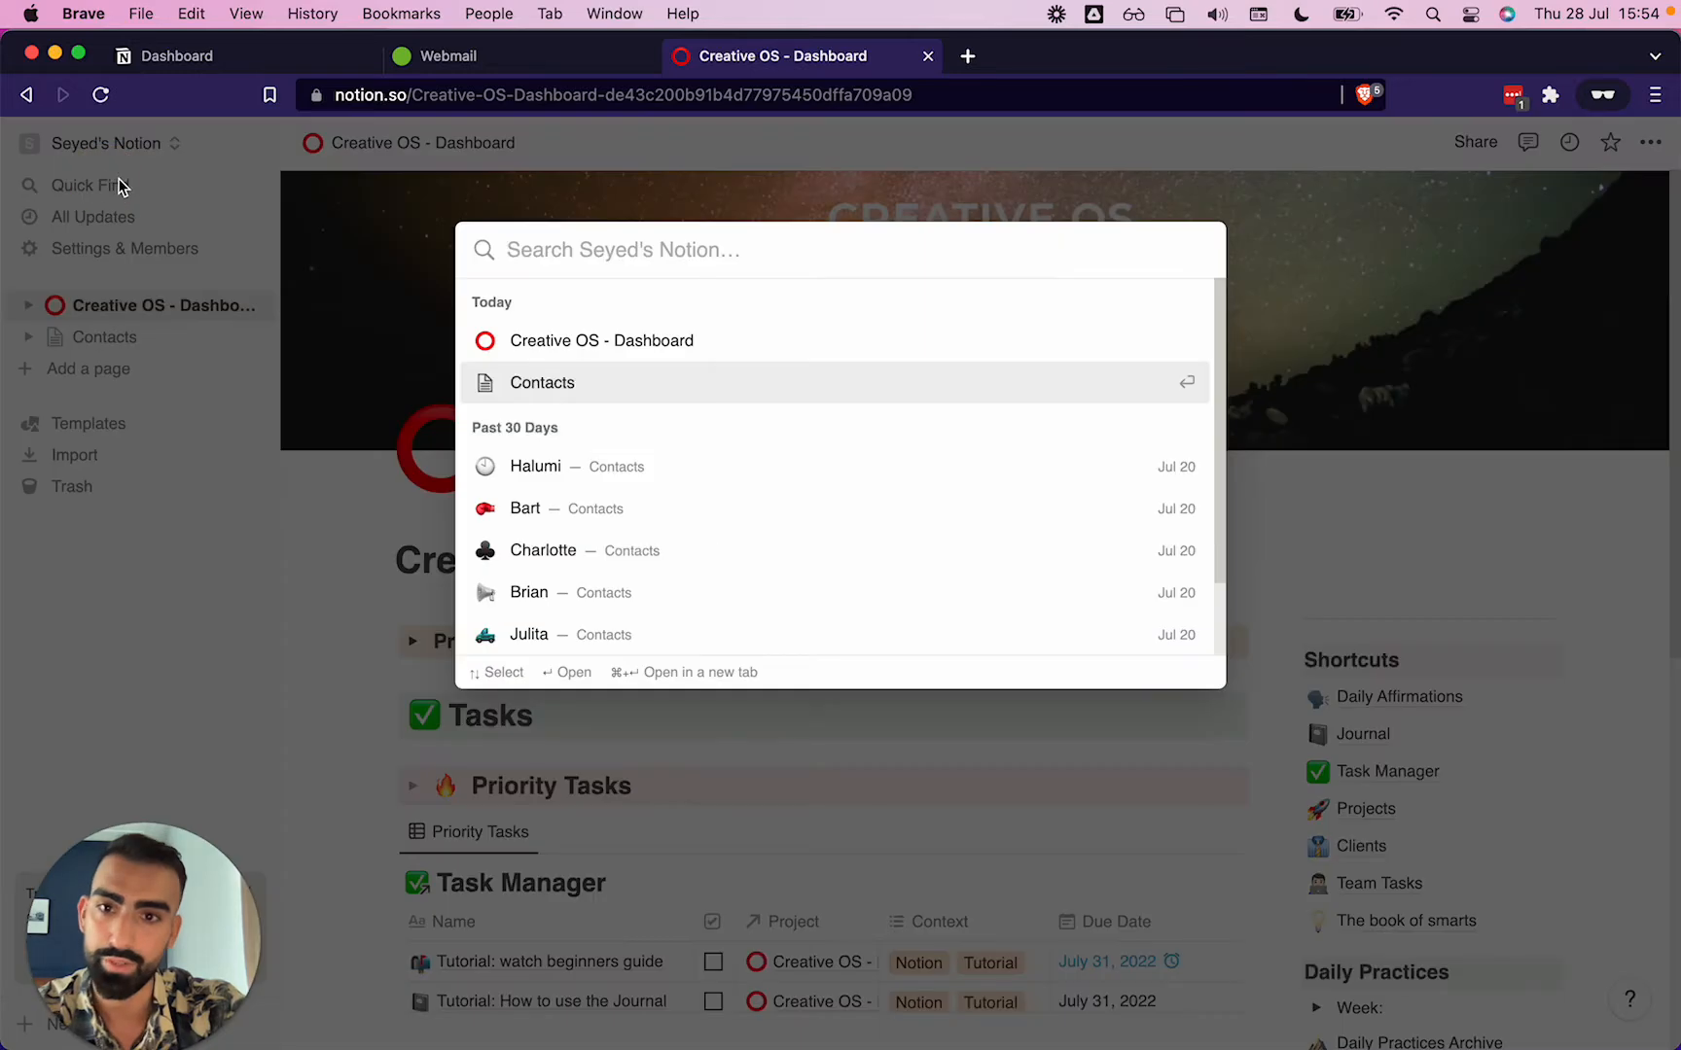
{"action": "scroll", "coordinate": [575, 515], "scroll_direction": "down", "scroll_amount": 3}
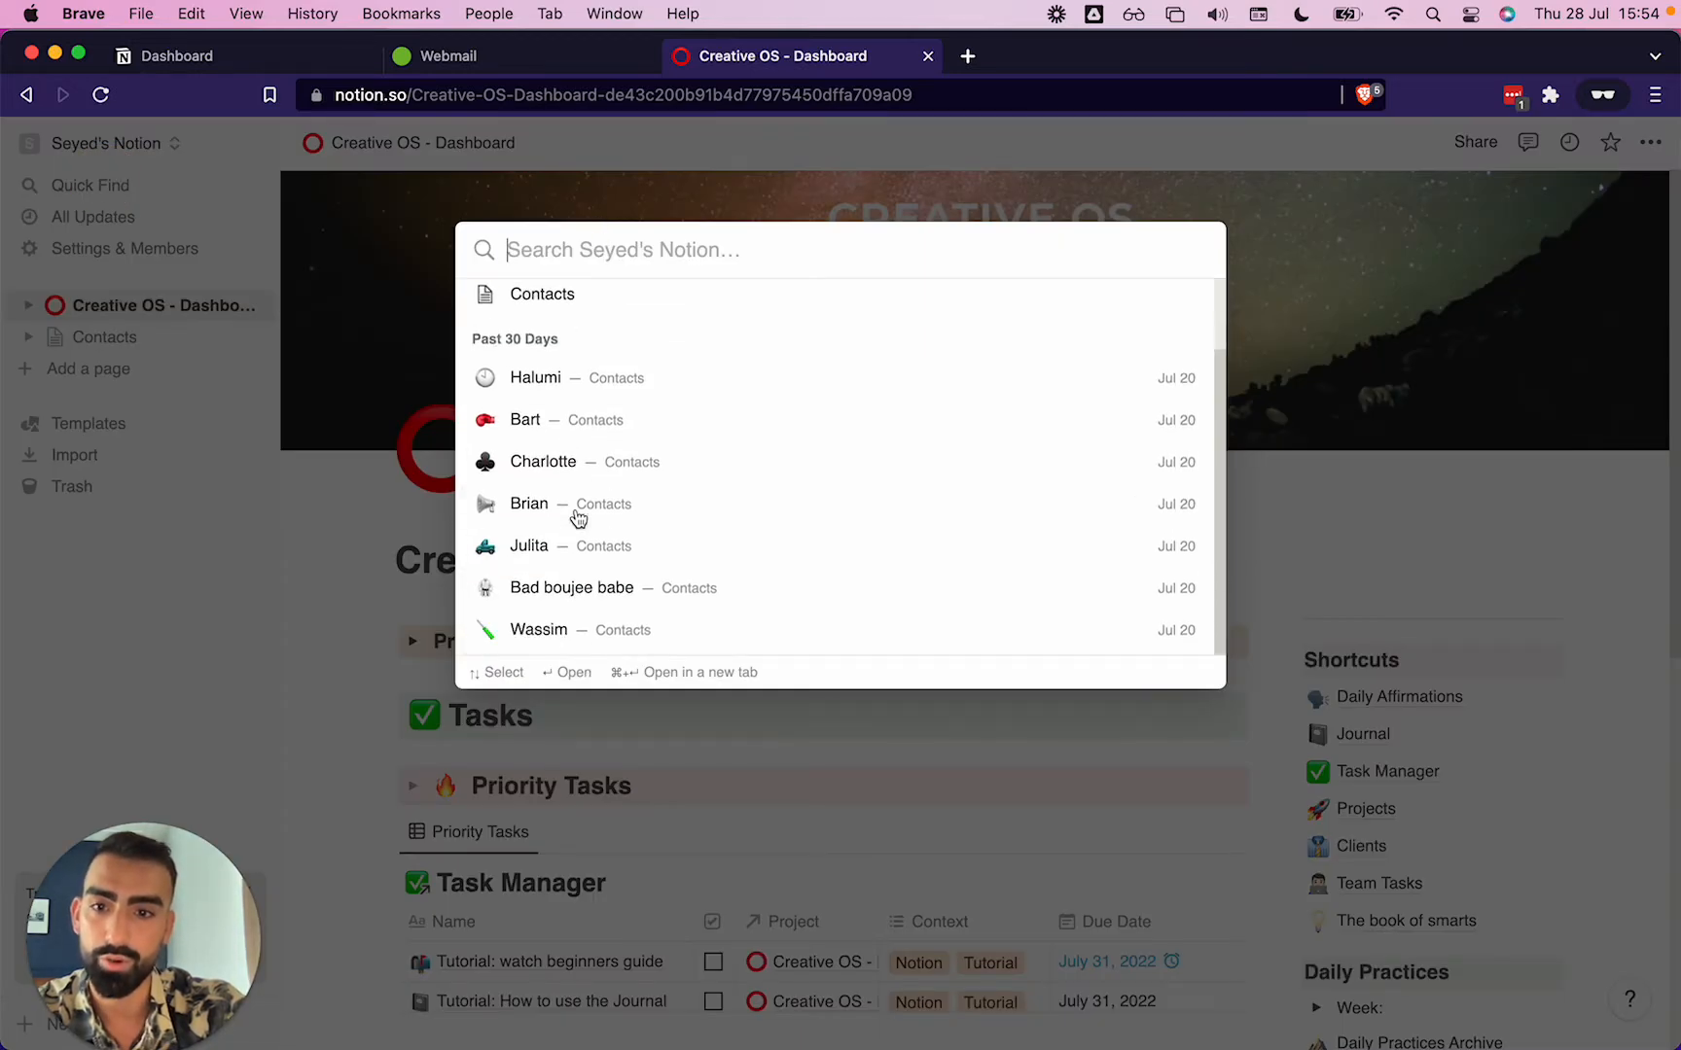
{"action": "scroll", "coordinate": [576, 518], "scroll_direction": "up", "scroll_amount": 2}
{"action": "scroll", "coordinate": [577, 519], "scroll_direction": "up", "scroll_amount": 1}
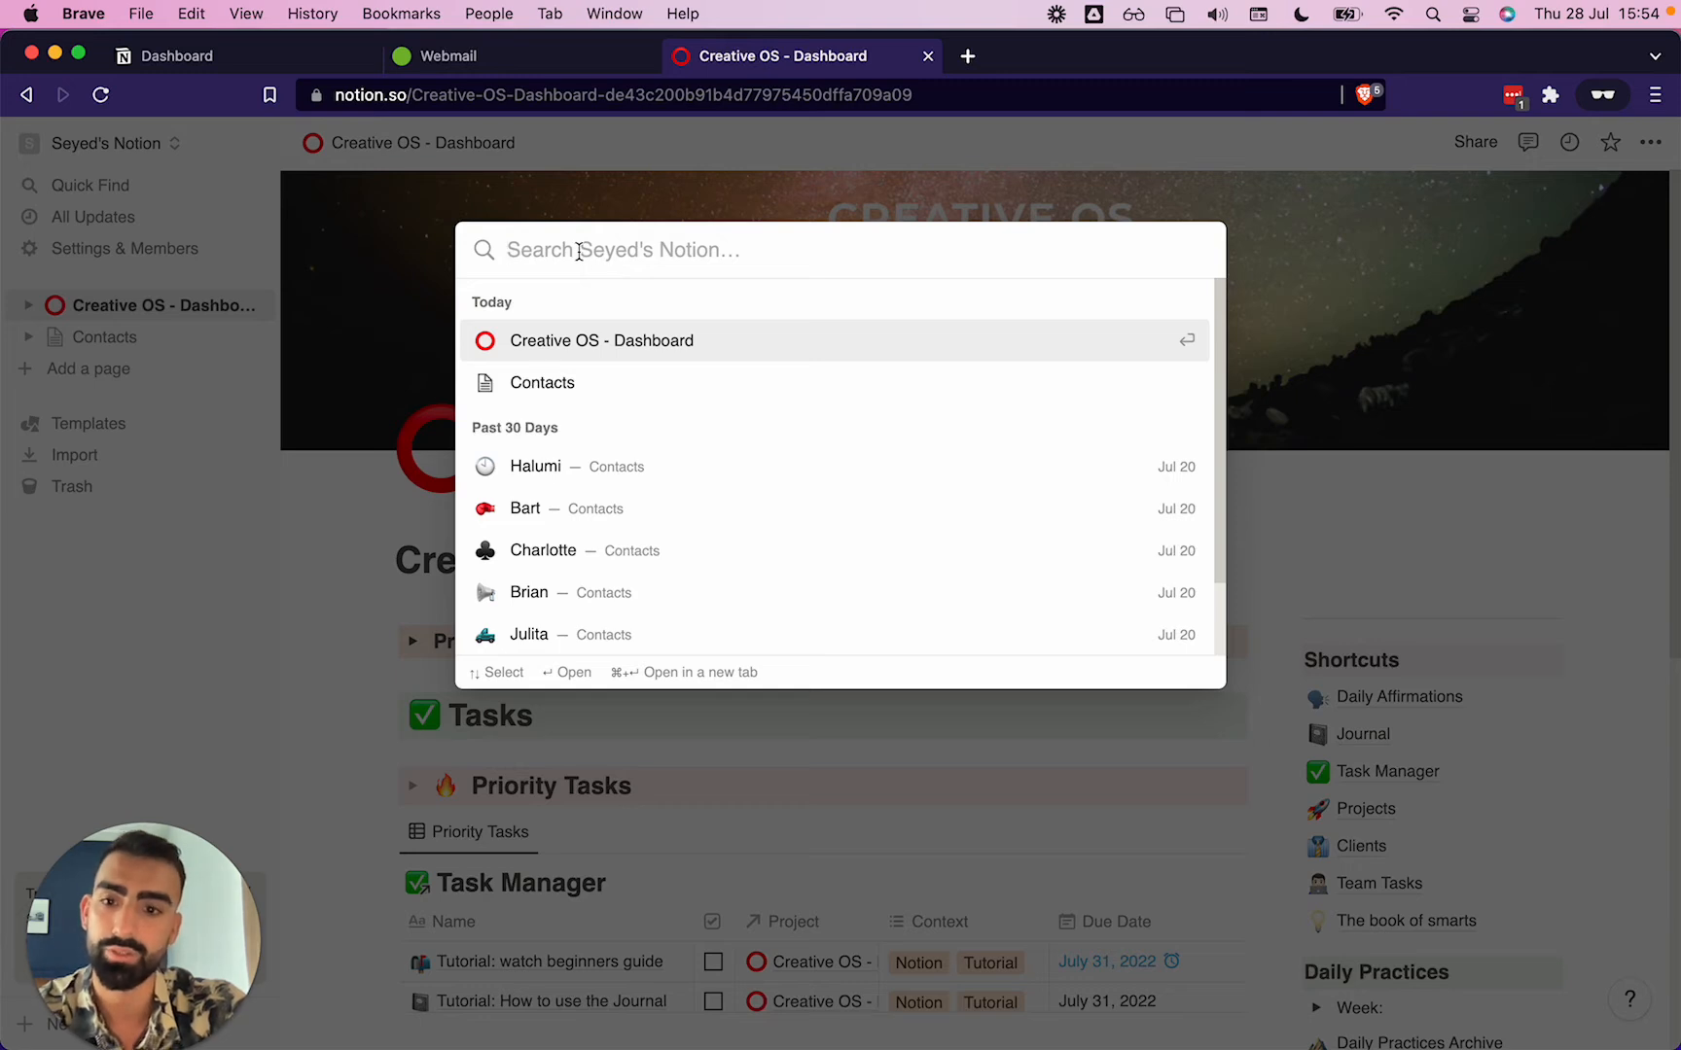
{"action": "left_click", "coordinate": [202, 530]}
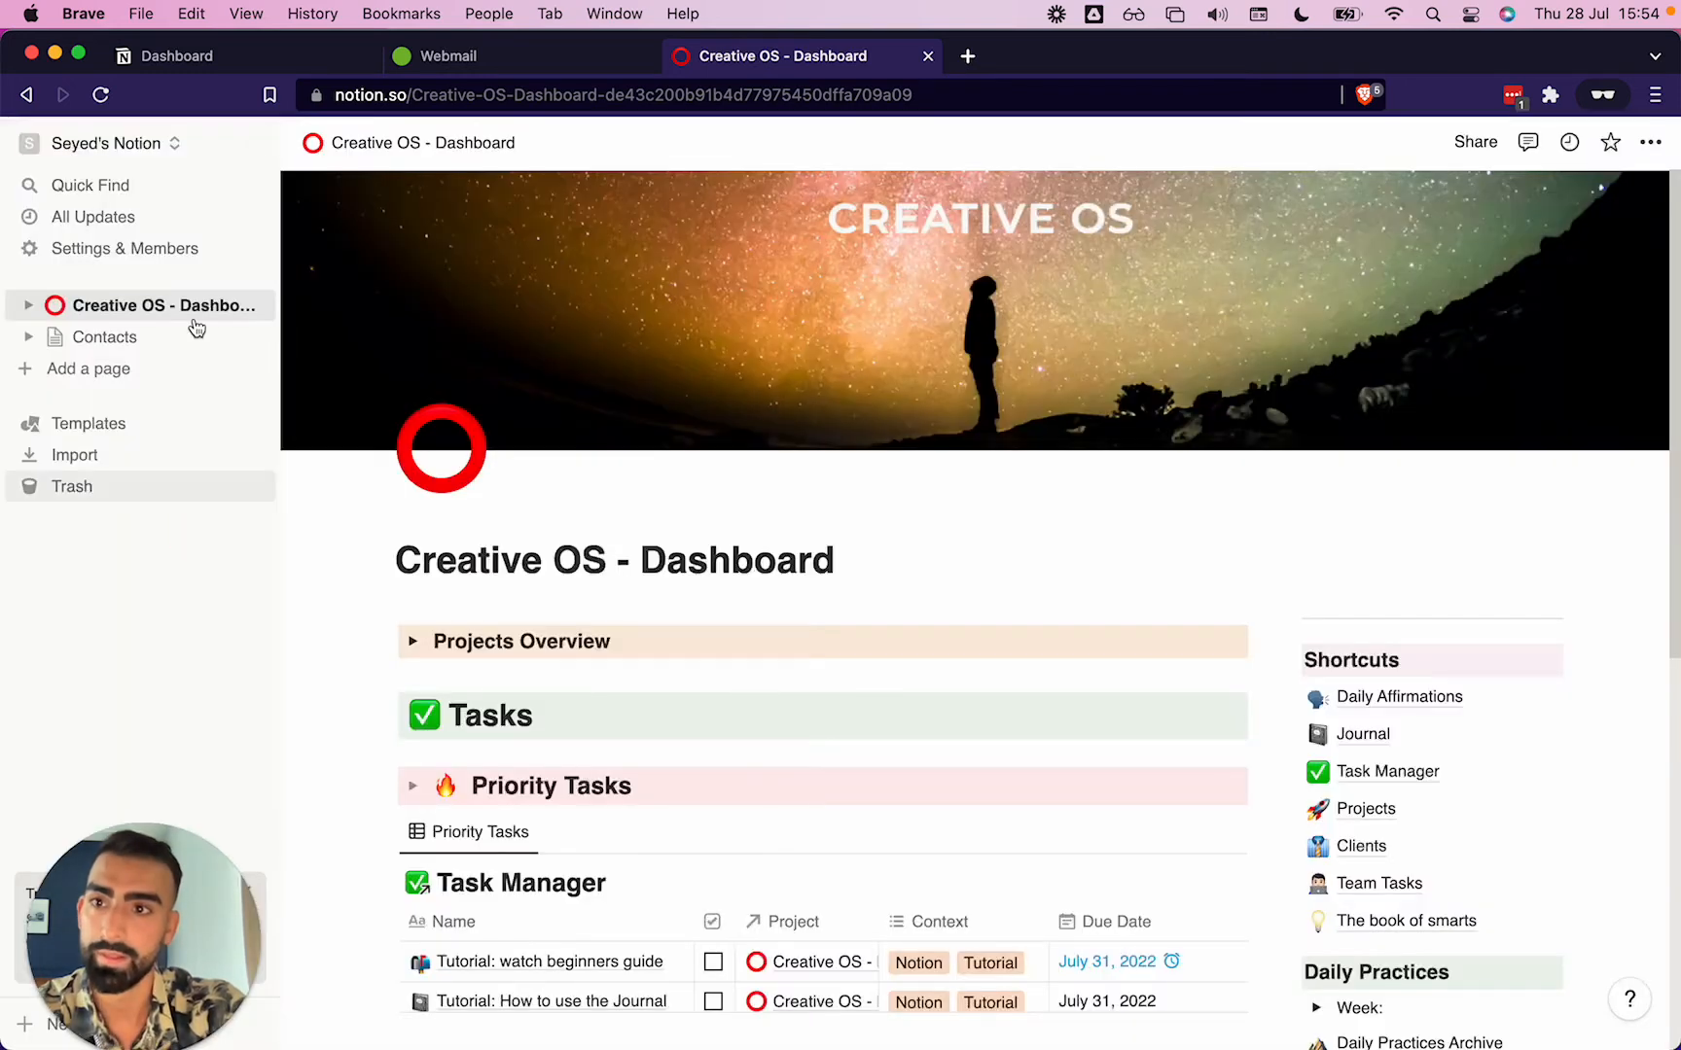
Check the Following, All and Archived updates, and view the workspace's member settings.
{"action": "left_click", "coordinate": [130, 226]}
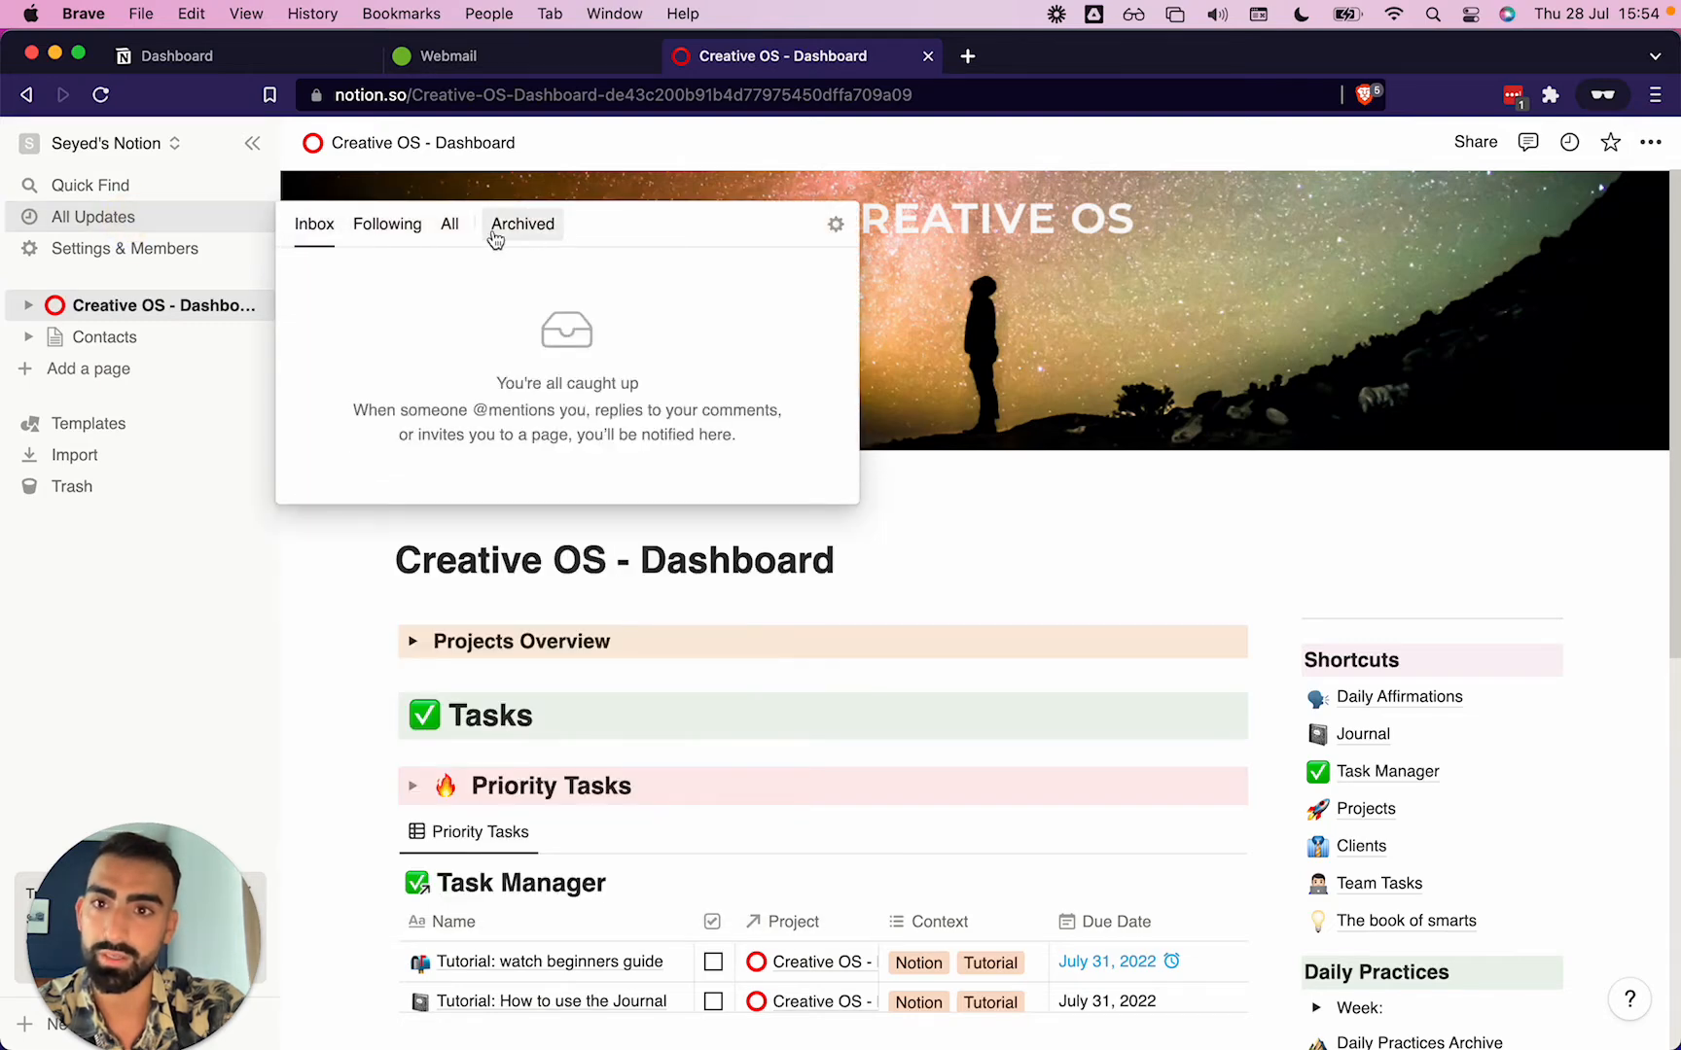
{"action": "left_click", "coordinate": [387, 229]}
{"action": "left_click", "coordinate": [449, 231]}
{"action": "left_click", "coordinate": [526, 226]}
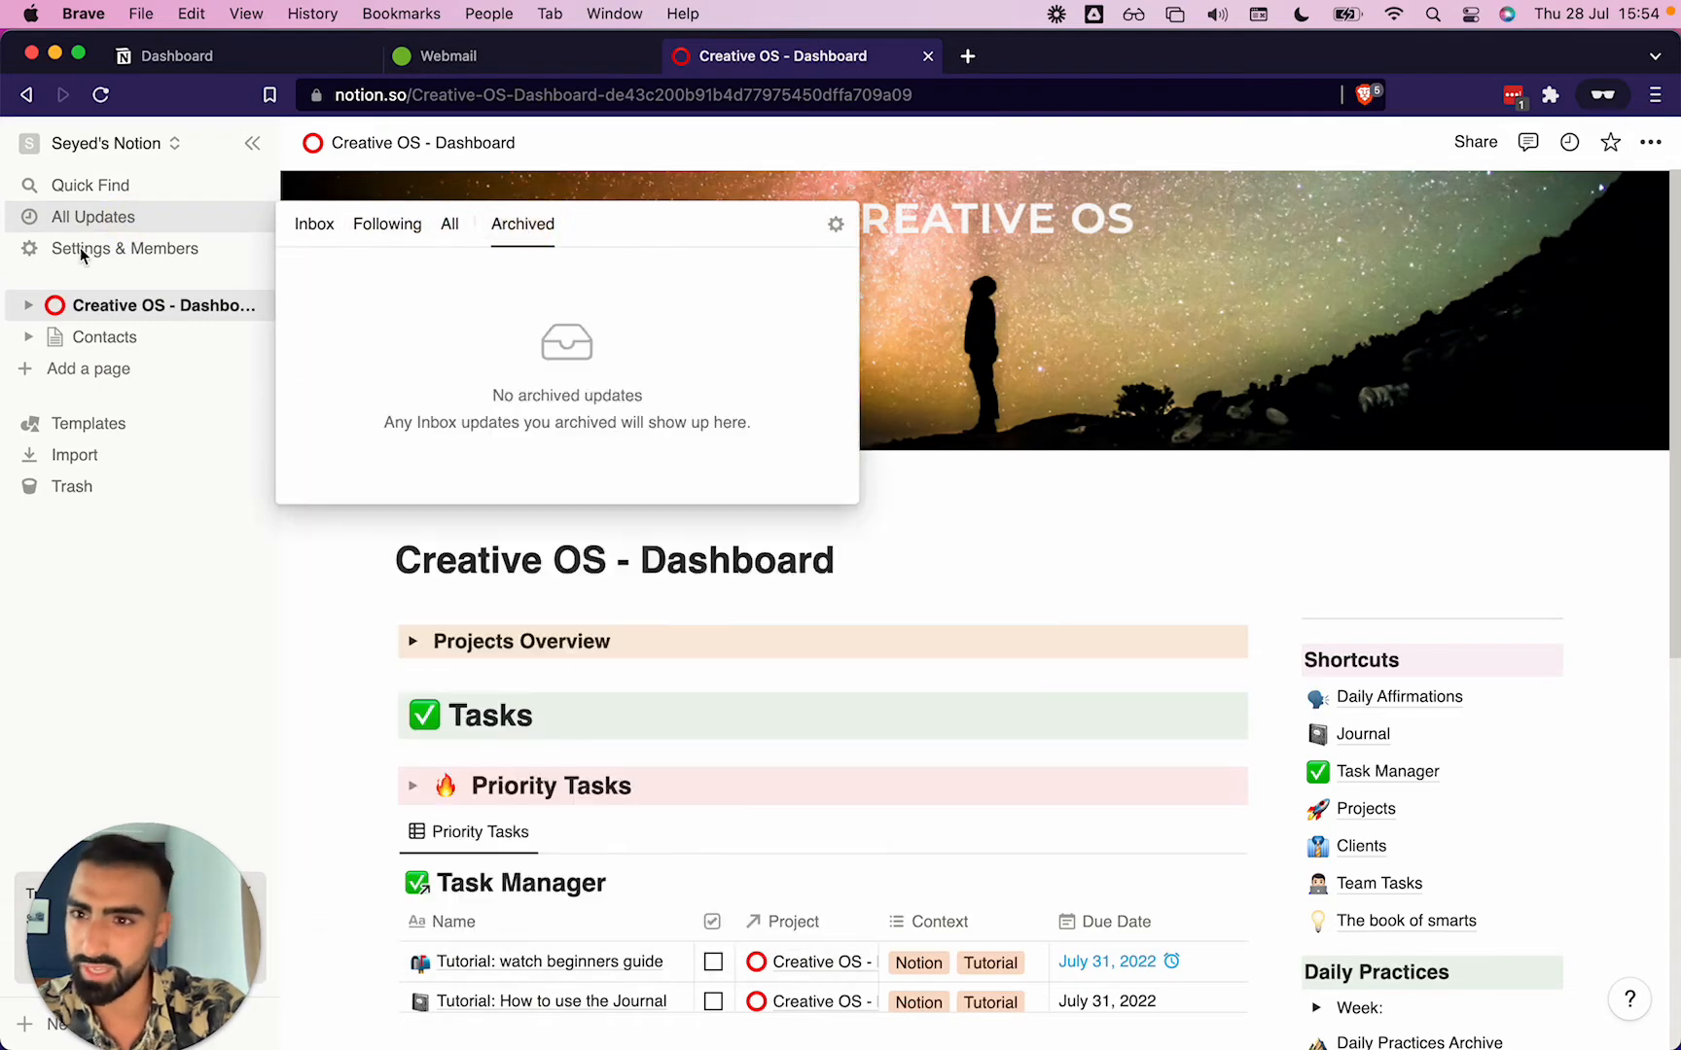
{"action": "left_click", "coordinate": [82, 251]}
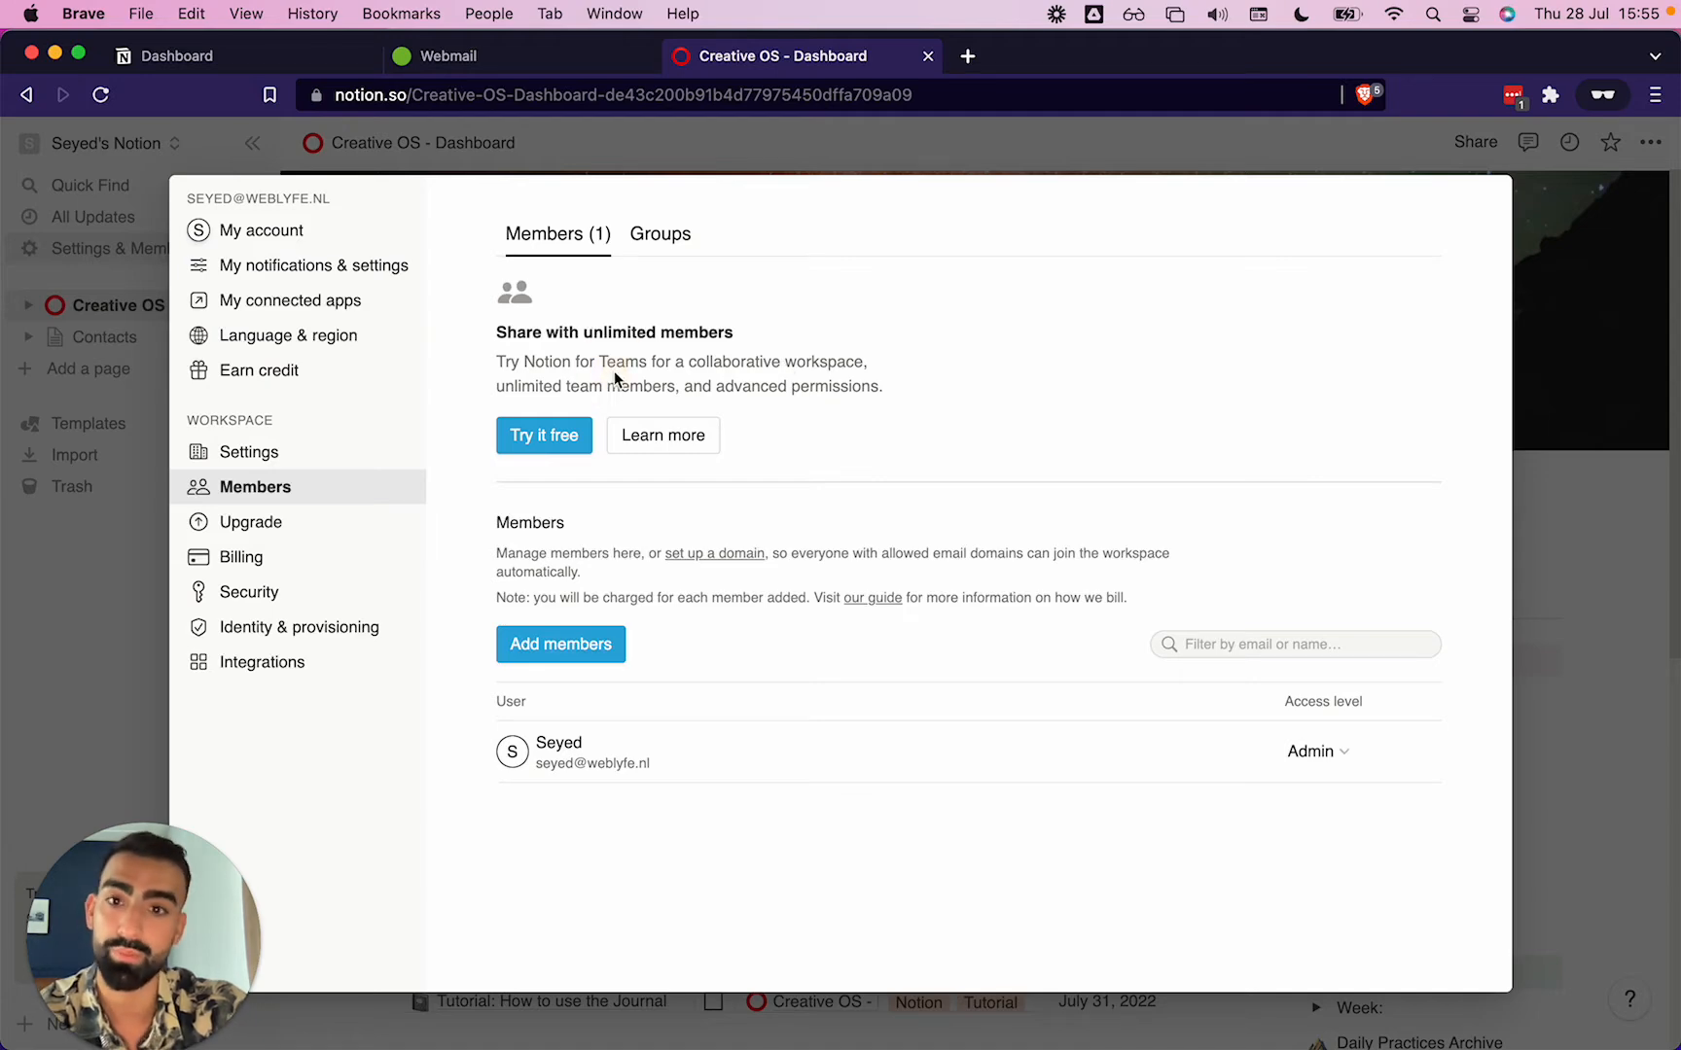
{"action": "left_click", "coordinate": [81, 355]}
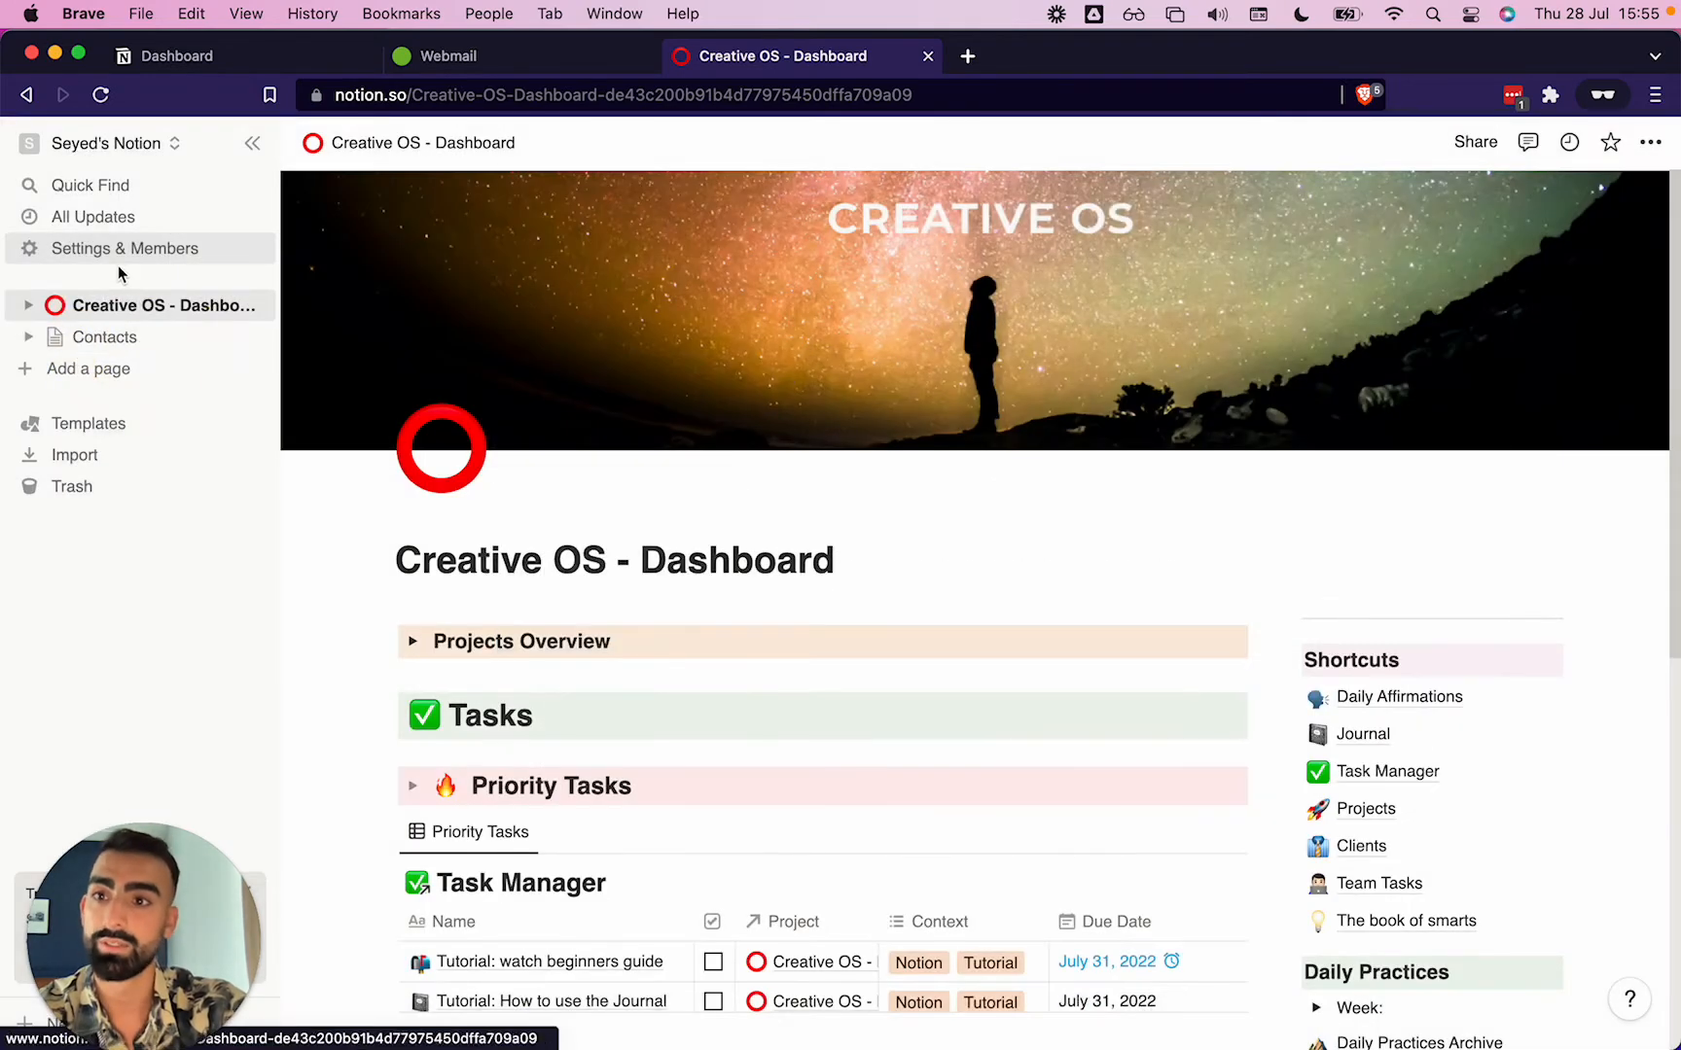
Open the Contacts database and give it the closed red book emoji as its page icon.
{"action": "left_click", "coordinate": [29, 307]}
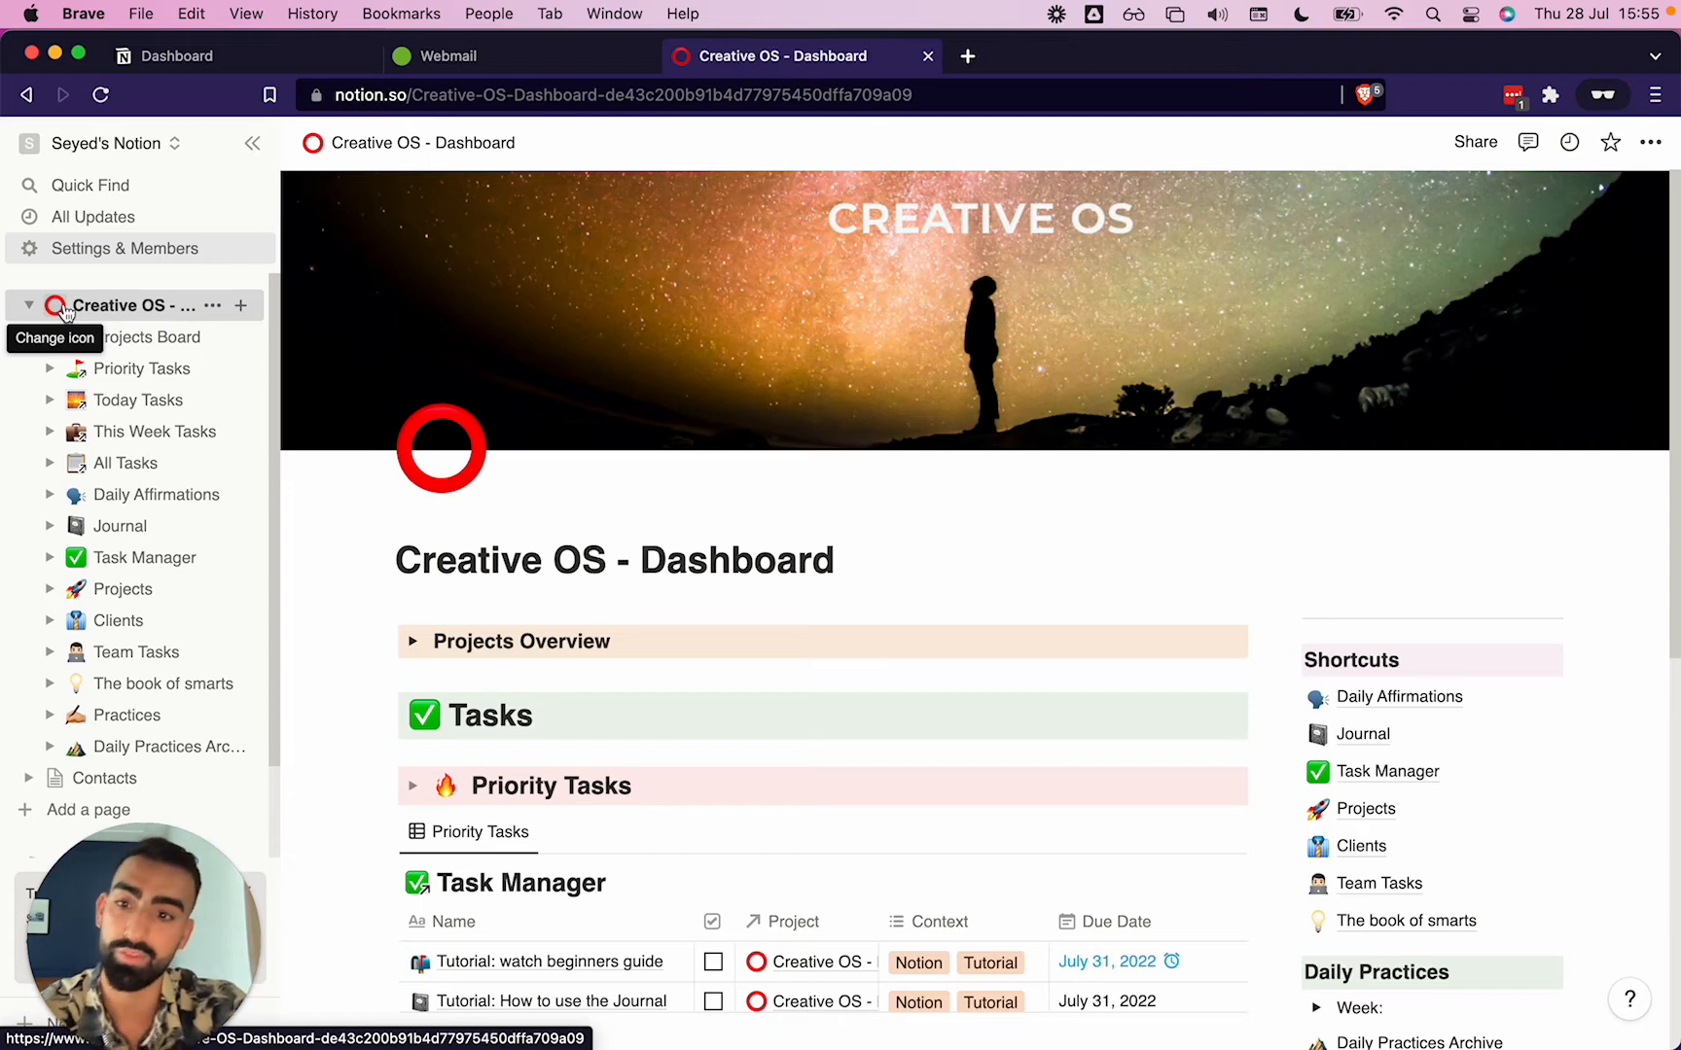
{"action": "left_click", "coordinate": [88, 791]}
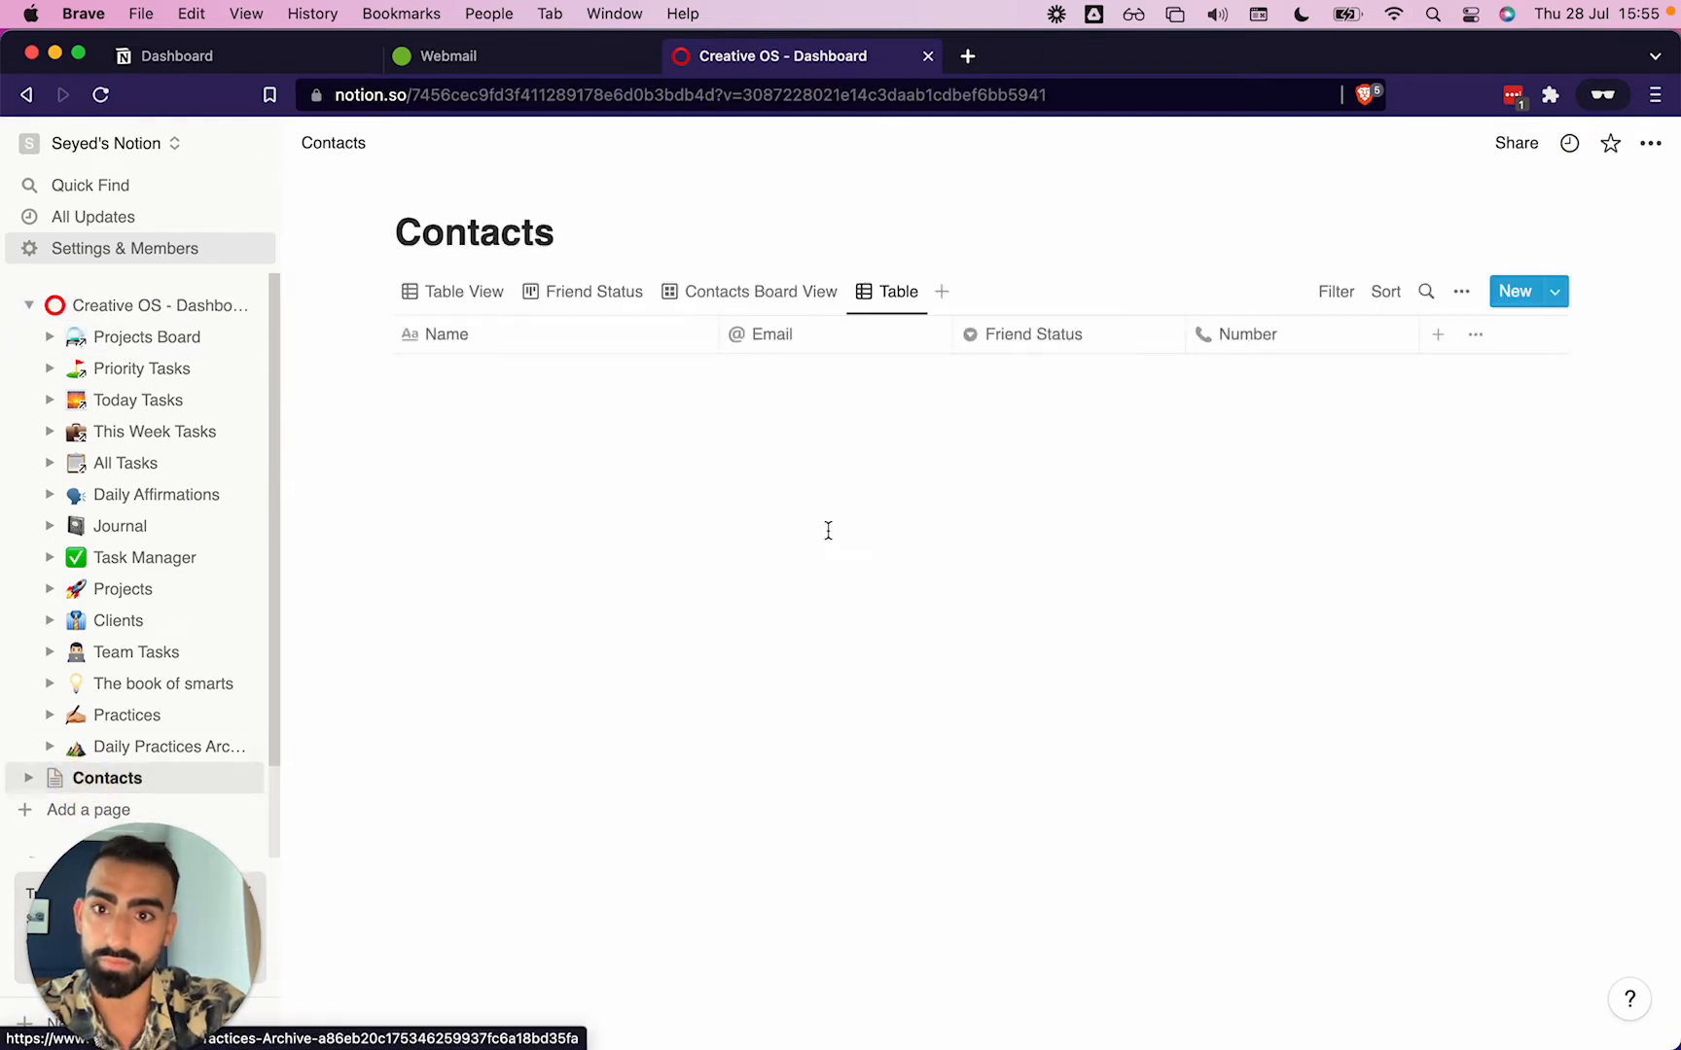
{"action": "left_click", "coordinate": [417, 197]}
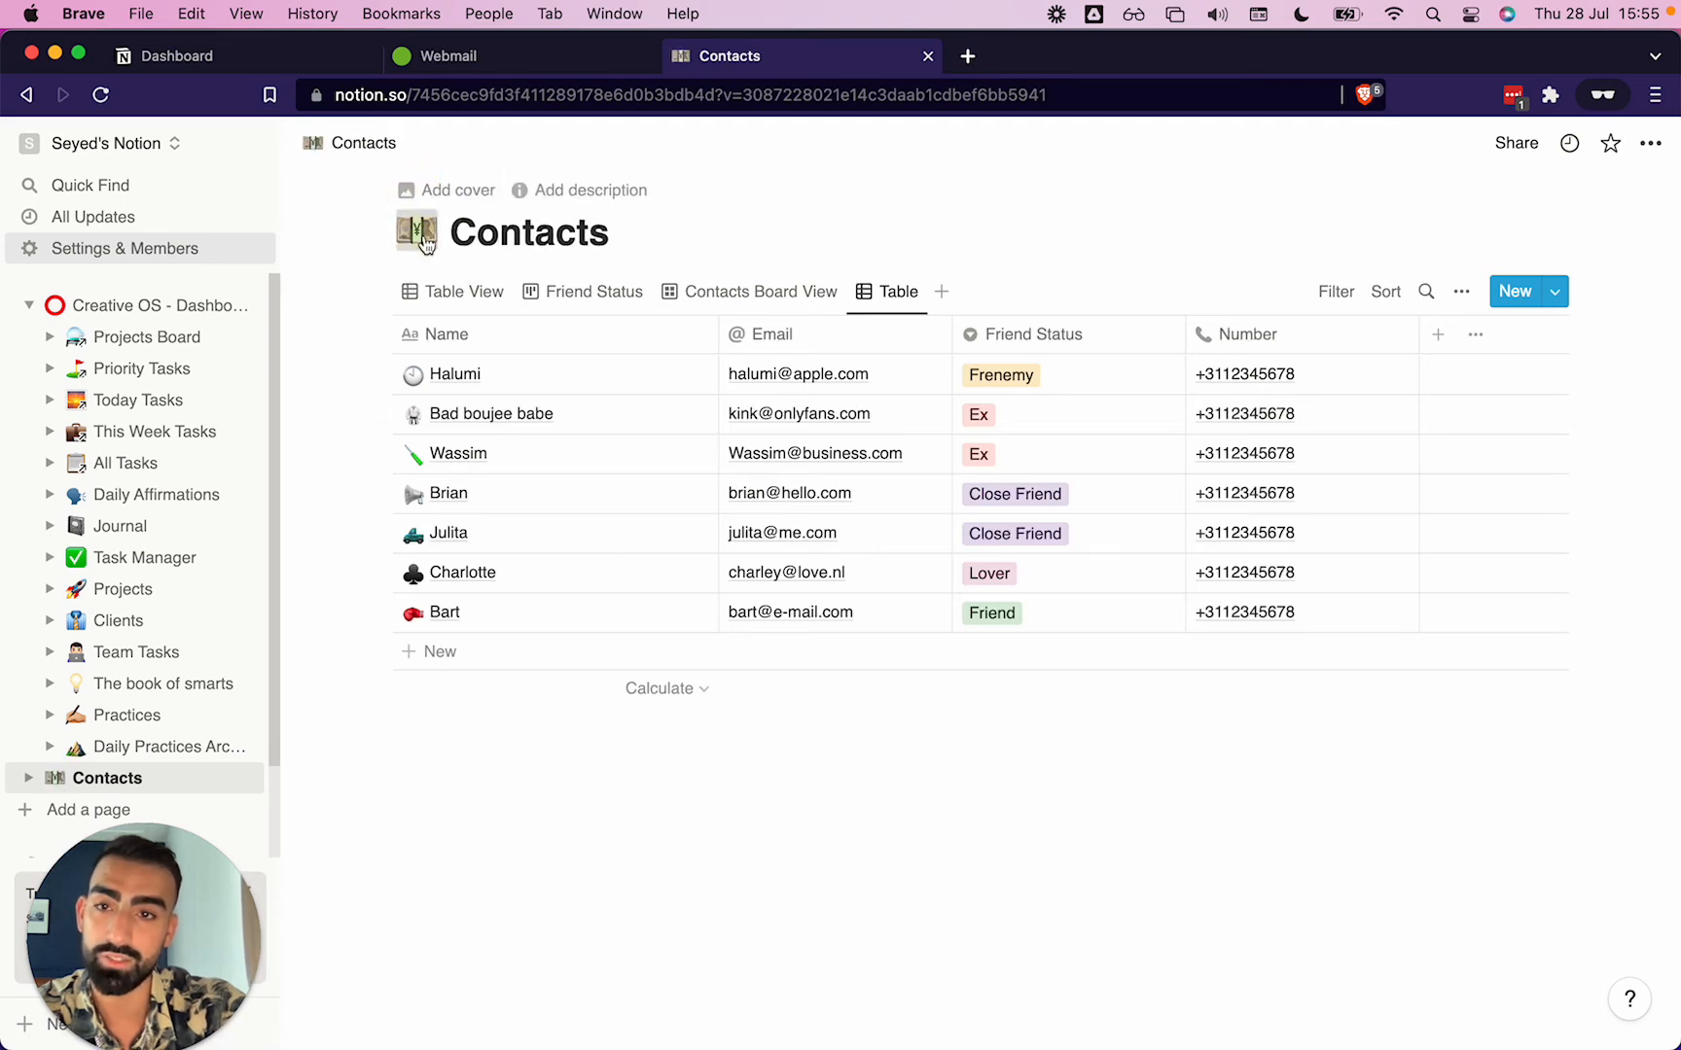
{"action": "left_click", "coordinate": [424, 243]}
{"action": "type", "text": "addres"}
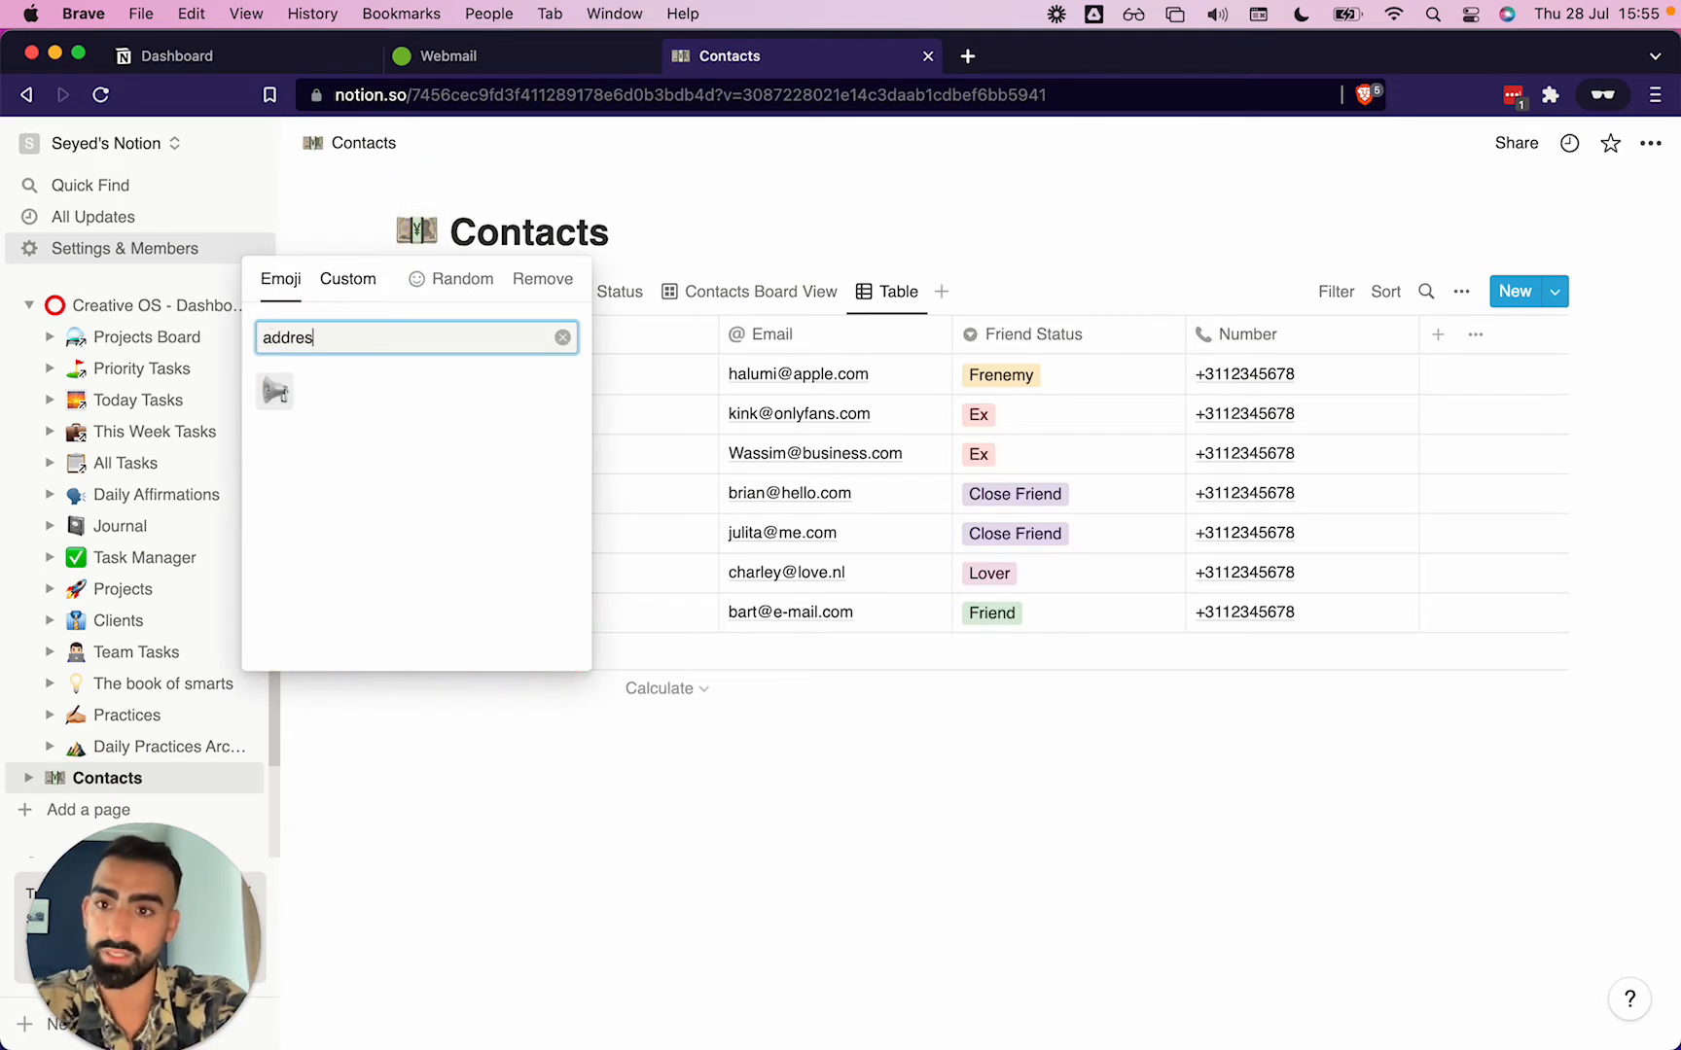
{"action": "key", "text": "super+a"}
{"action": "type", "text": "book"}
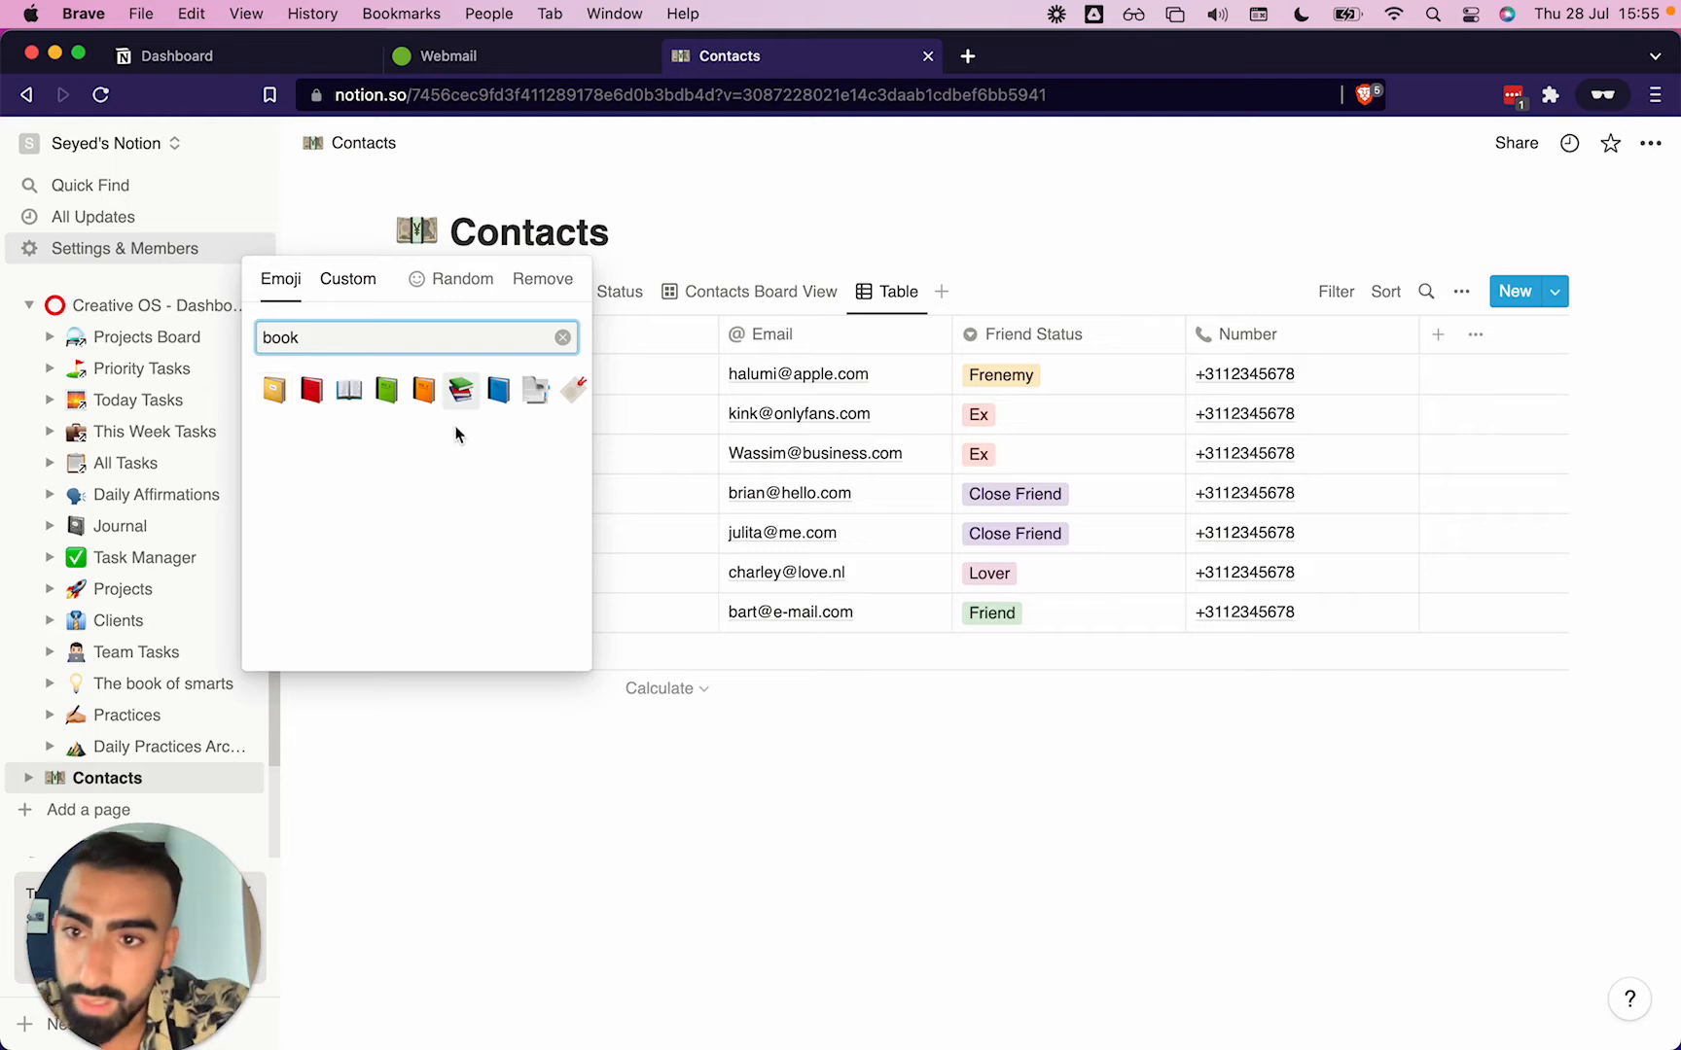
{"action": "left_click", "coordinate": [311, 390]}
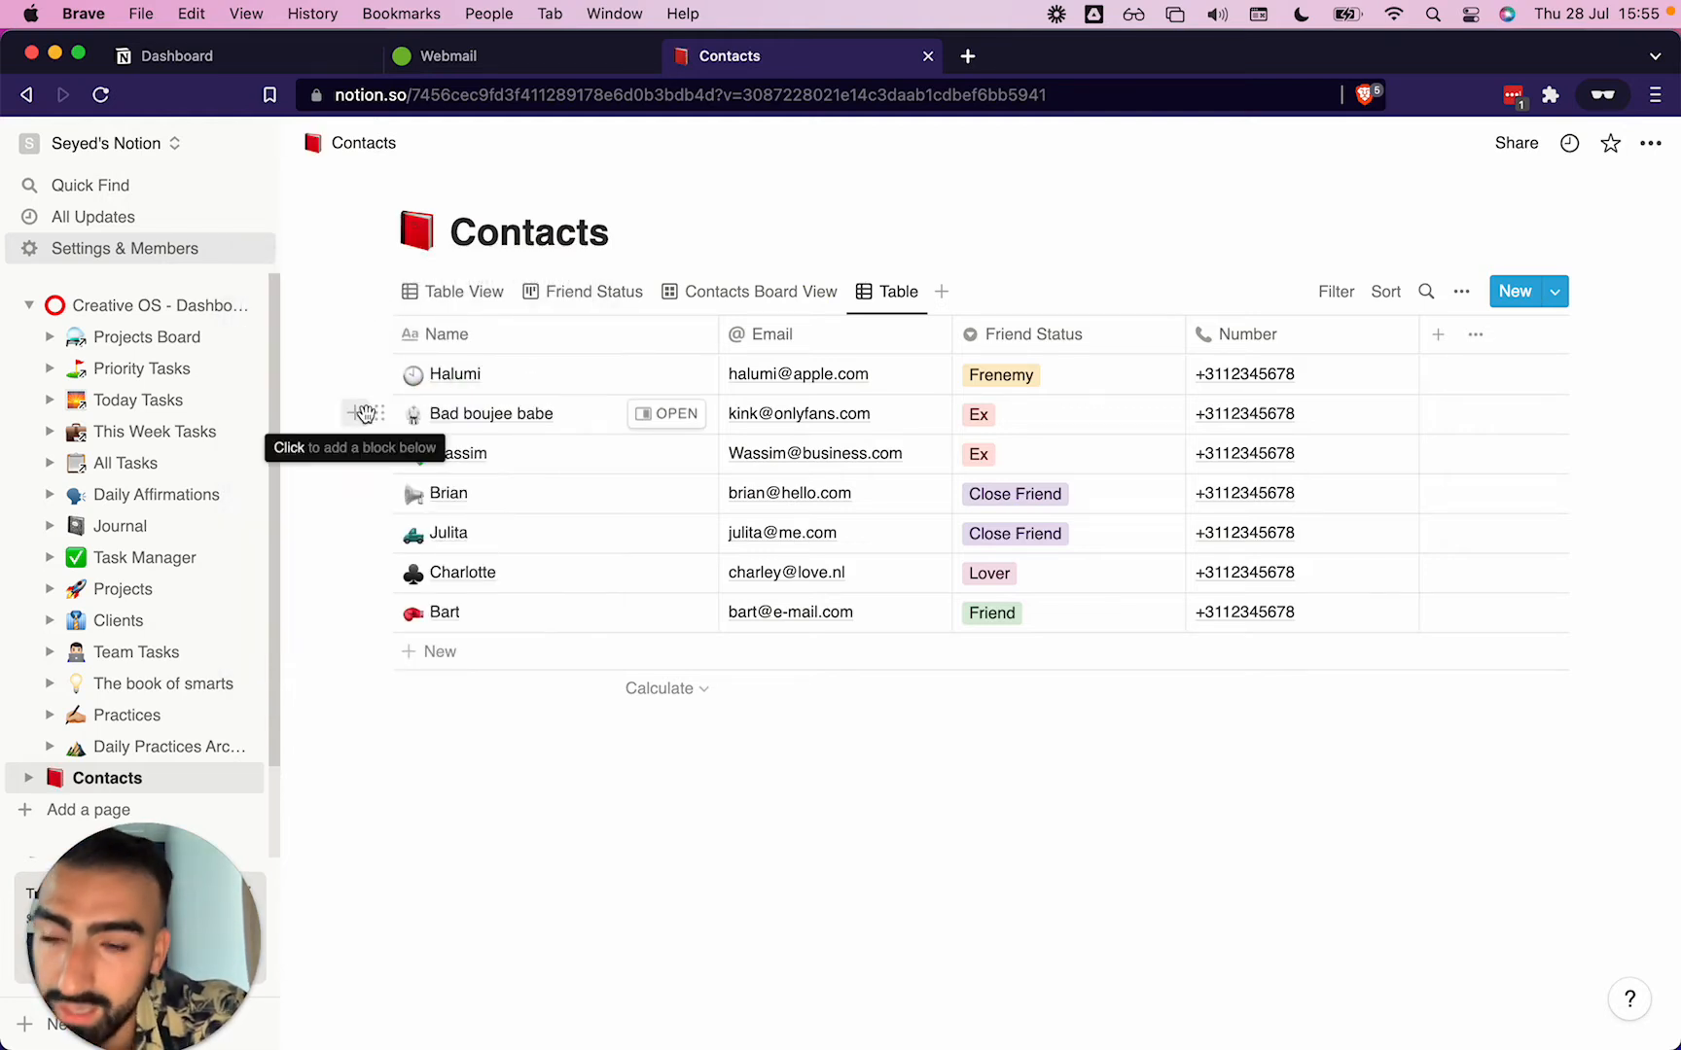
Add a cover to the Contacts page using the Unsplash photo of a smartphone beside a laptop, found by searching for "phone".
{"action": "left_click", "coordinate": [438, 190]}
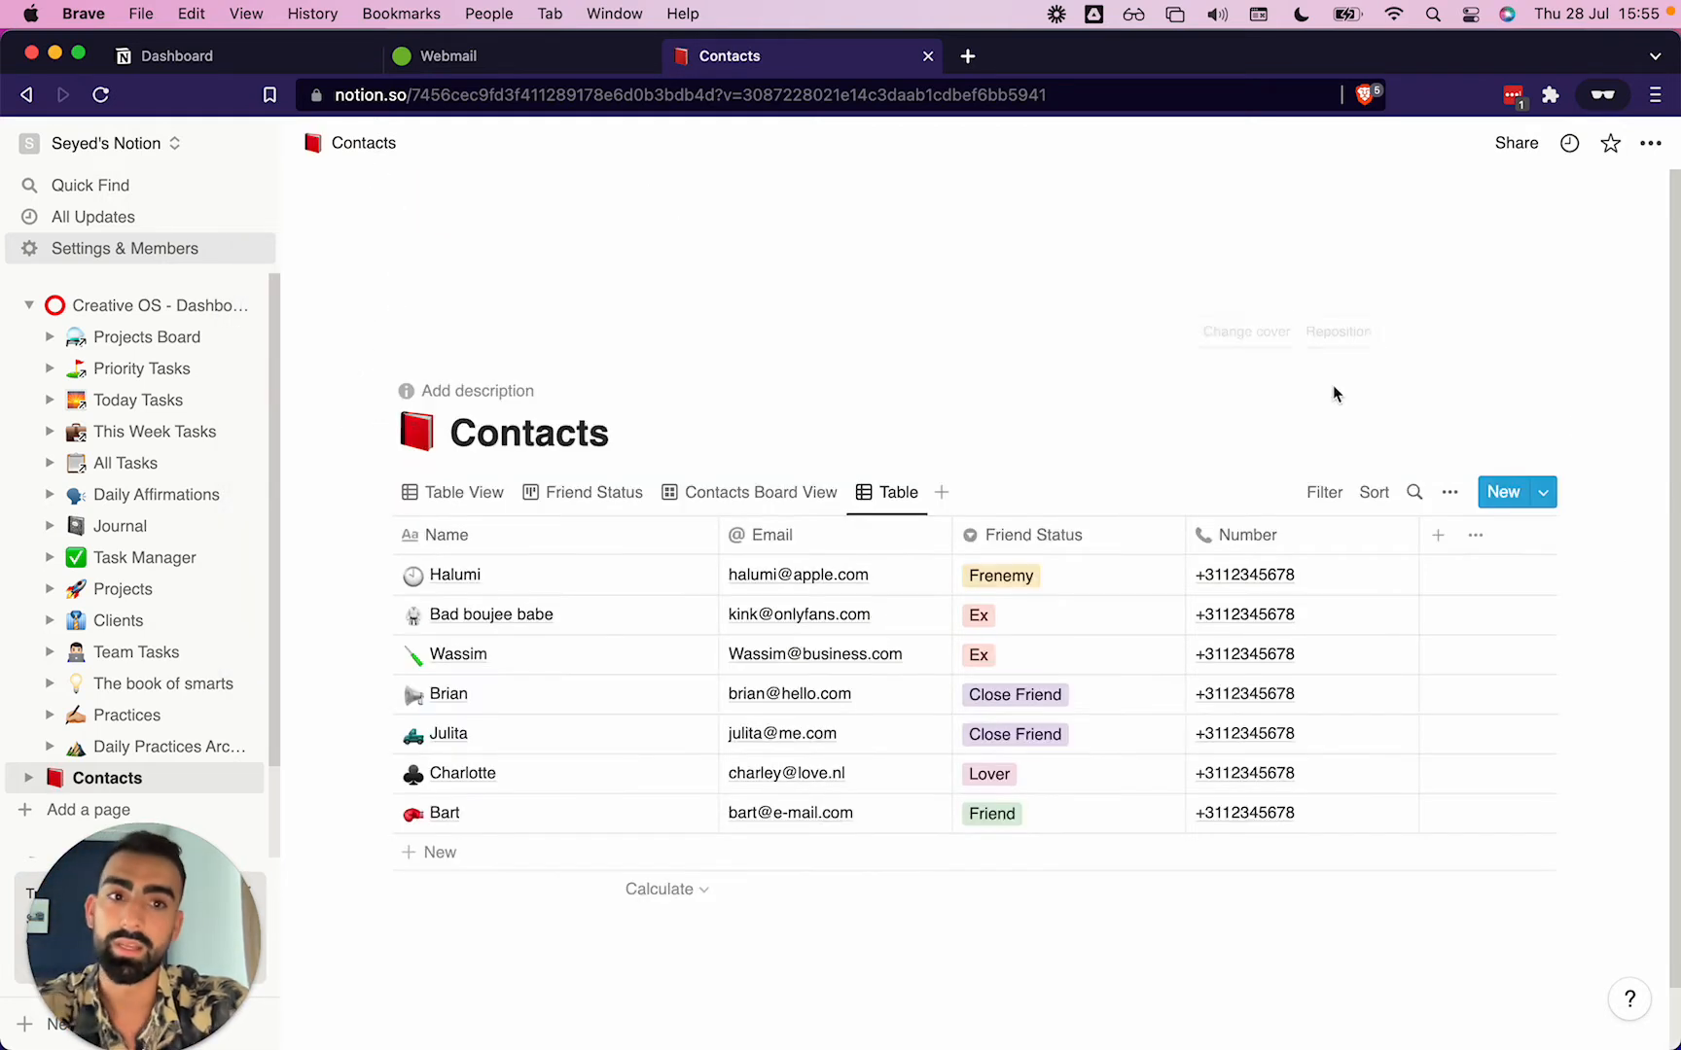
{"action": "left_click", "coordinate": [1247, 332]}
{"action": "left_click", "coordinate": [1181, 373]}
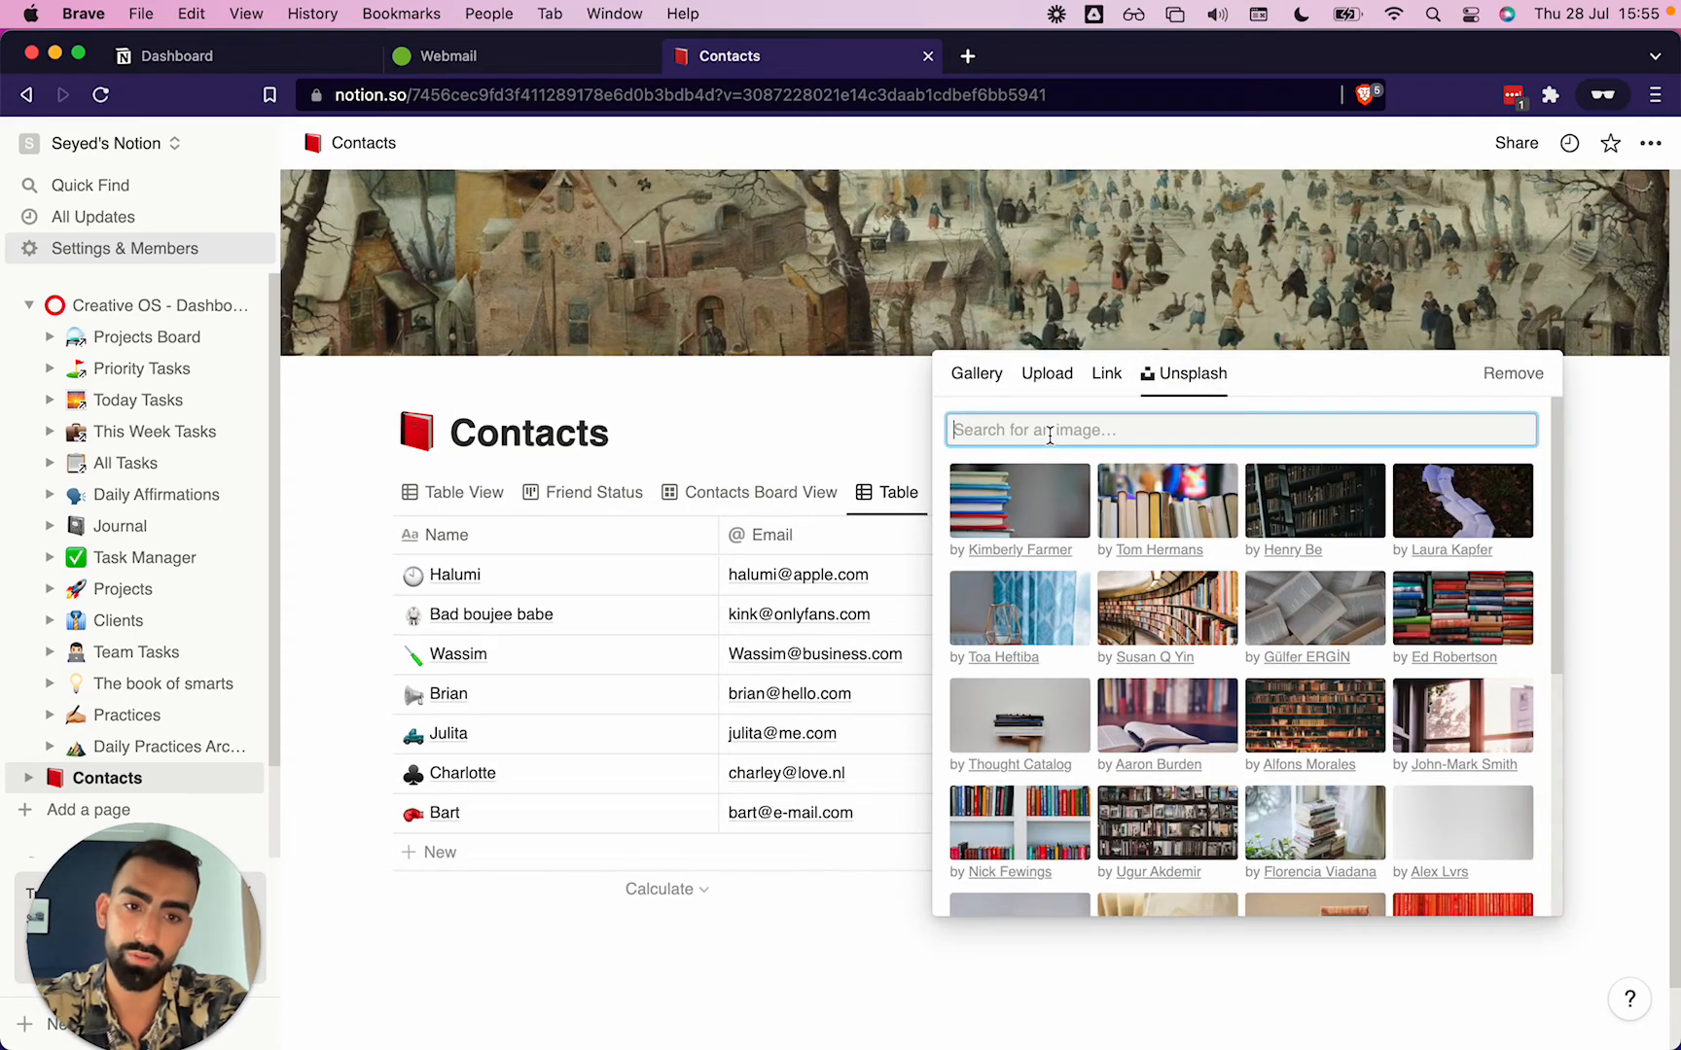
{"action": "type", "text": "phone"}
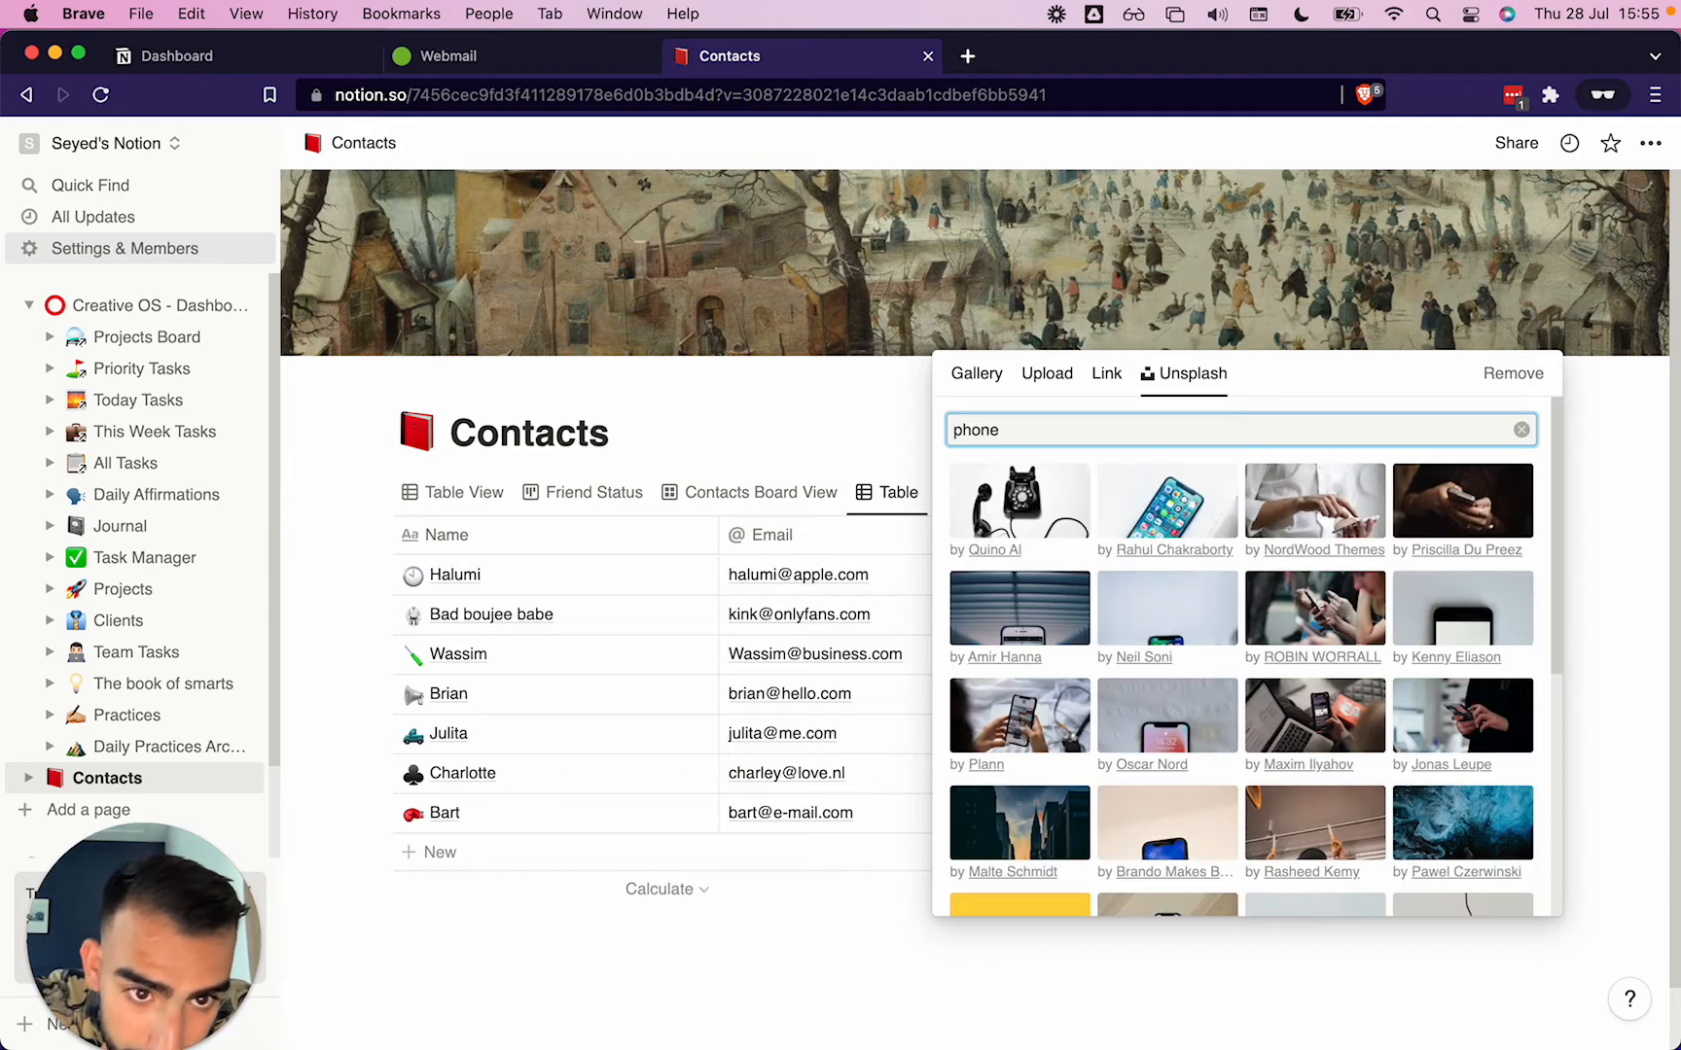
{"action": "left_click", "coordinate": [1154, 511]}
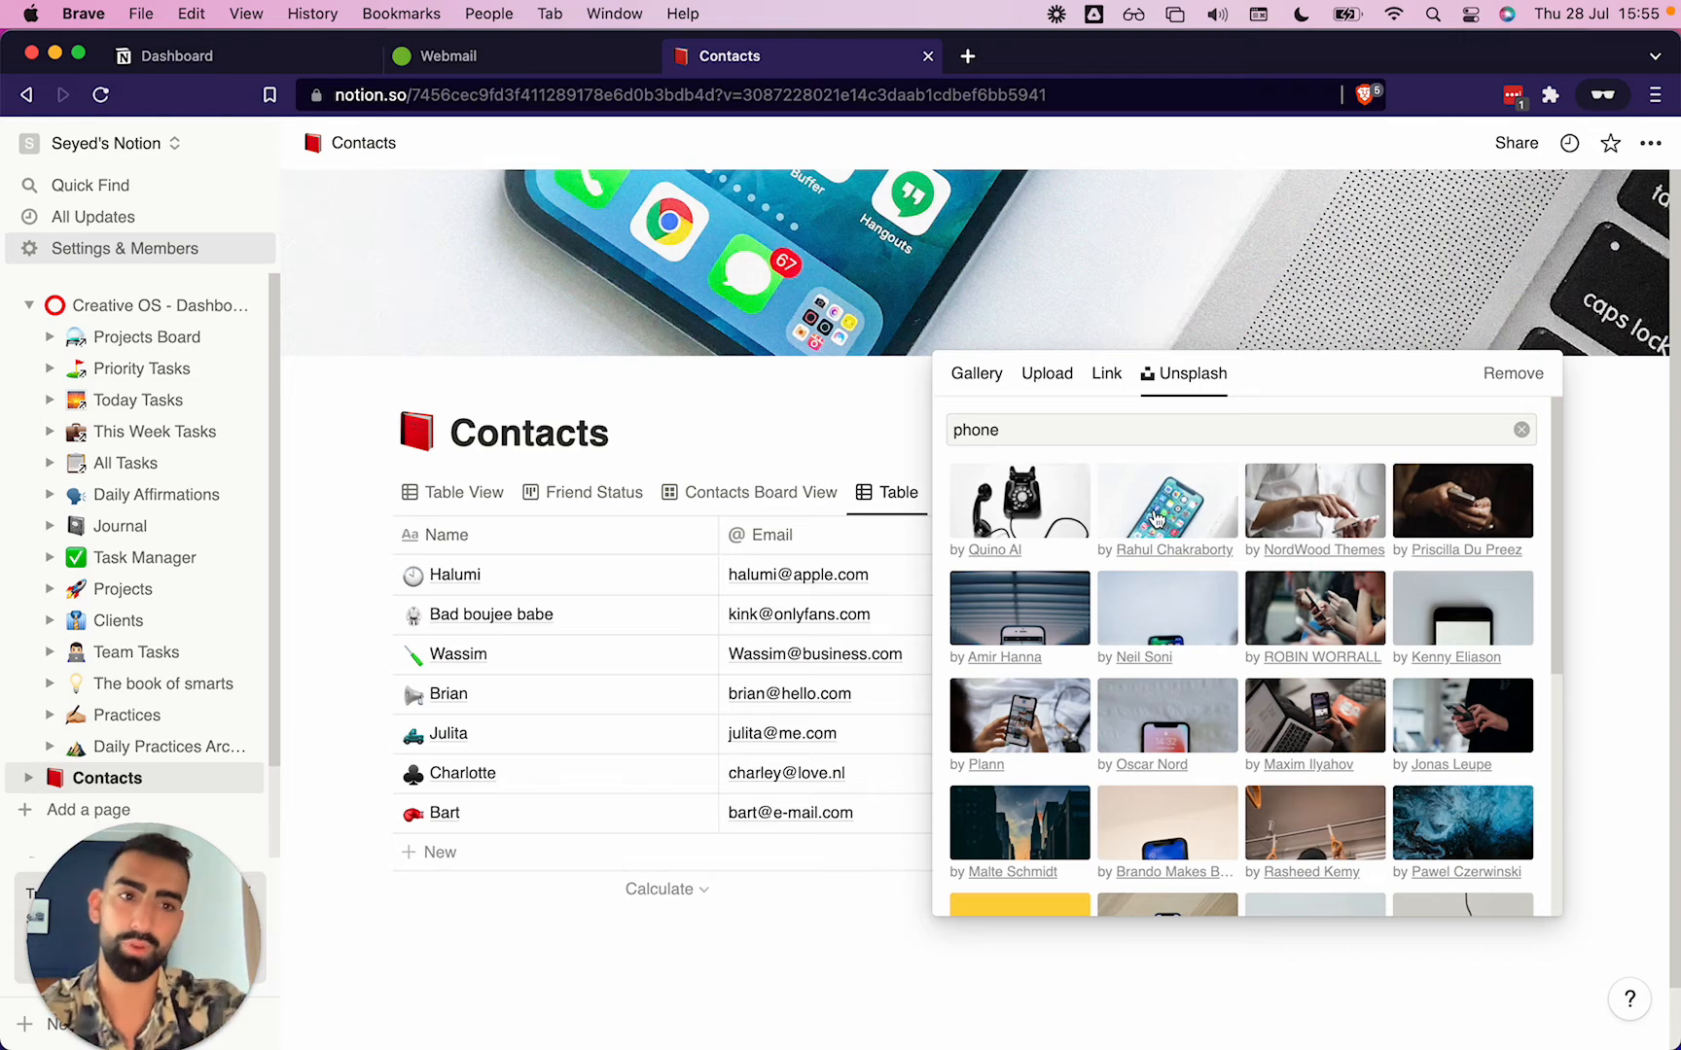
{"action": "left_click", "coordinate": [1372, 310]}
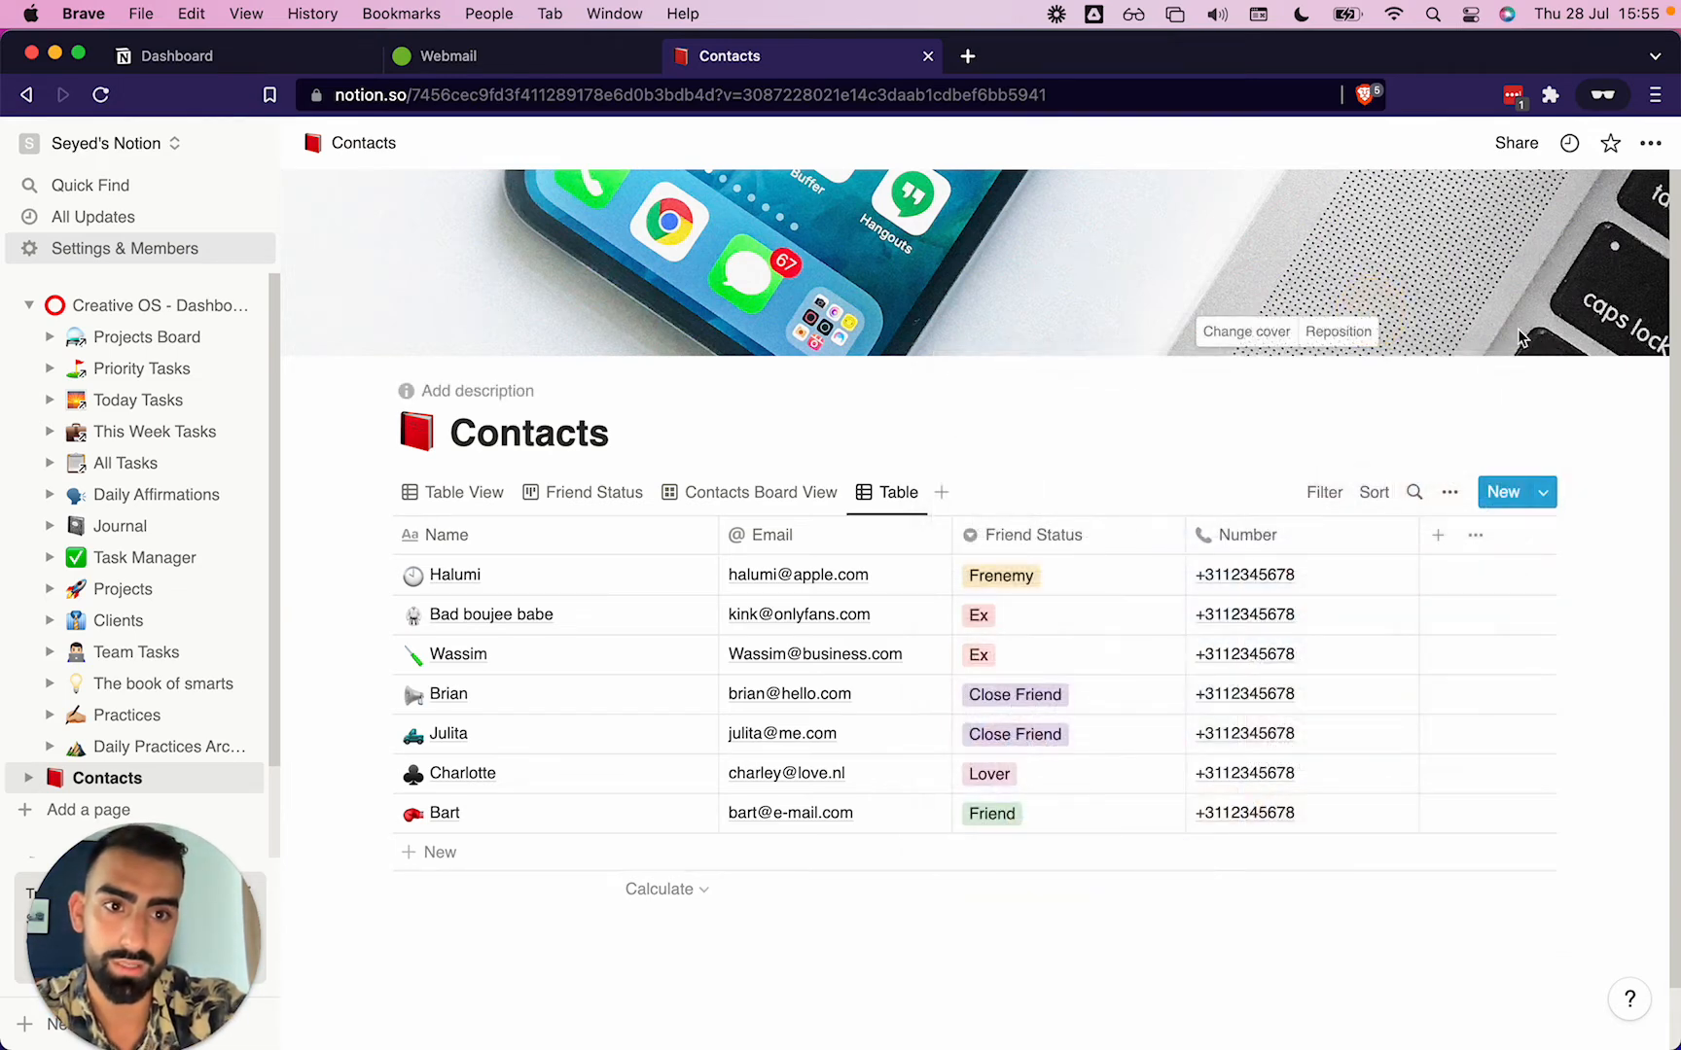
Reposition the Contacts cover photo to show the upper part of the phone's screen, and save the position.
{"action": "left_click", "coordinate": [1338, 331]}
{"action": "left_click_drag", "start_coordinate": [1325, 238], "coordinate": [1309, 523]}
{"action": "left_click", "coordinate": [1270, 331]}
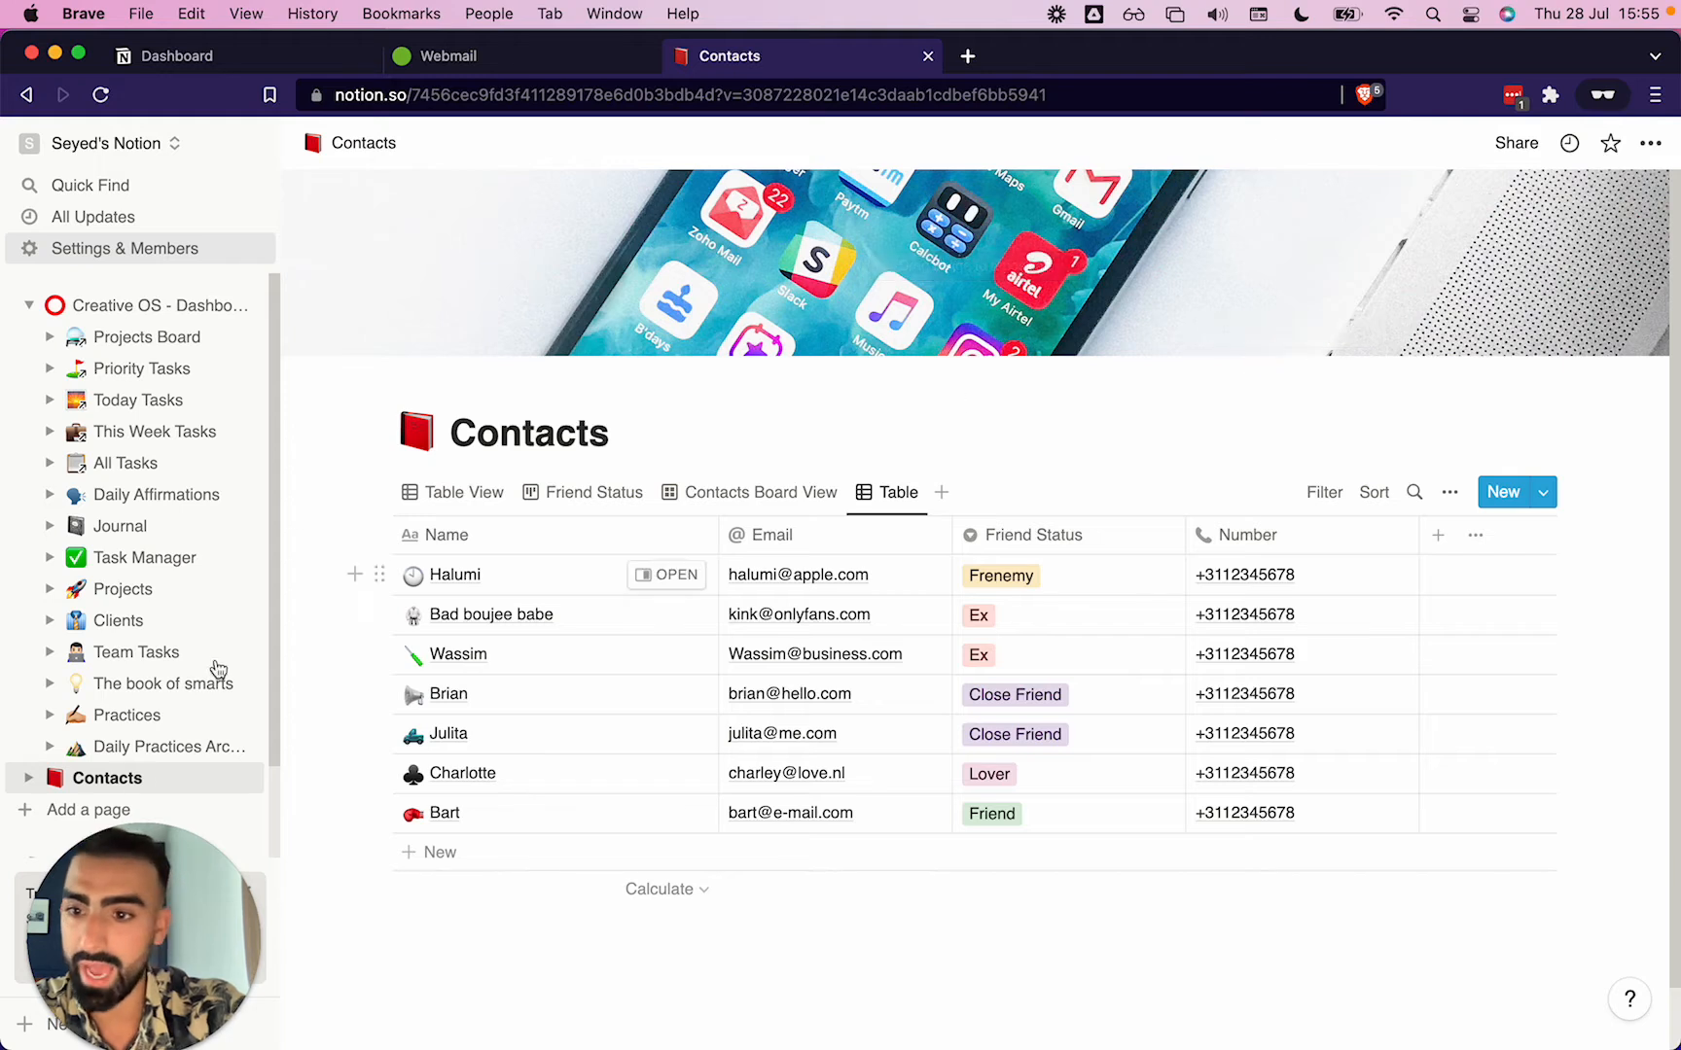
Return to the Creative OS - Dashboard page and look over its sections down to Everything Else.
{"action": "left_click", "coordinate": [133, 307]}
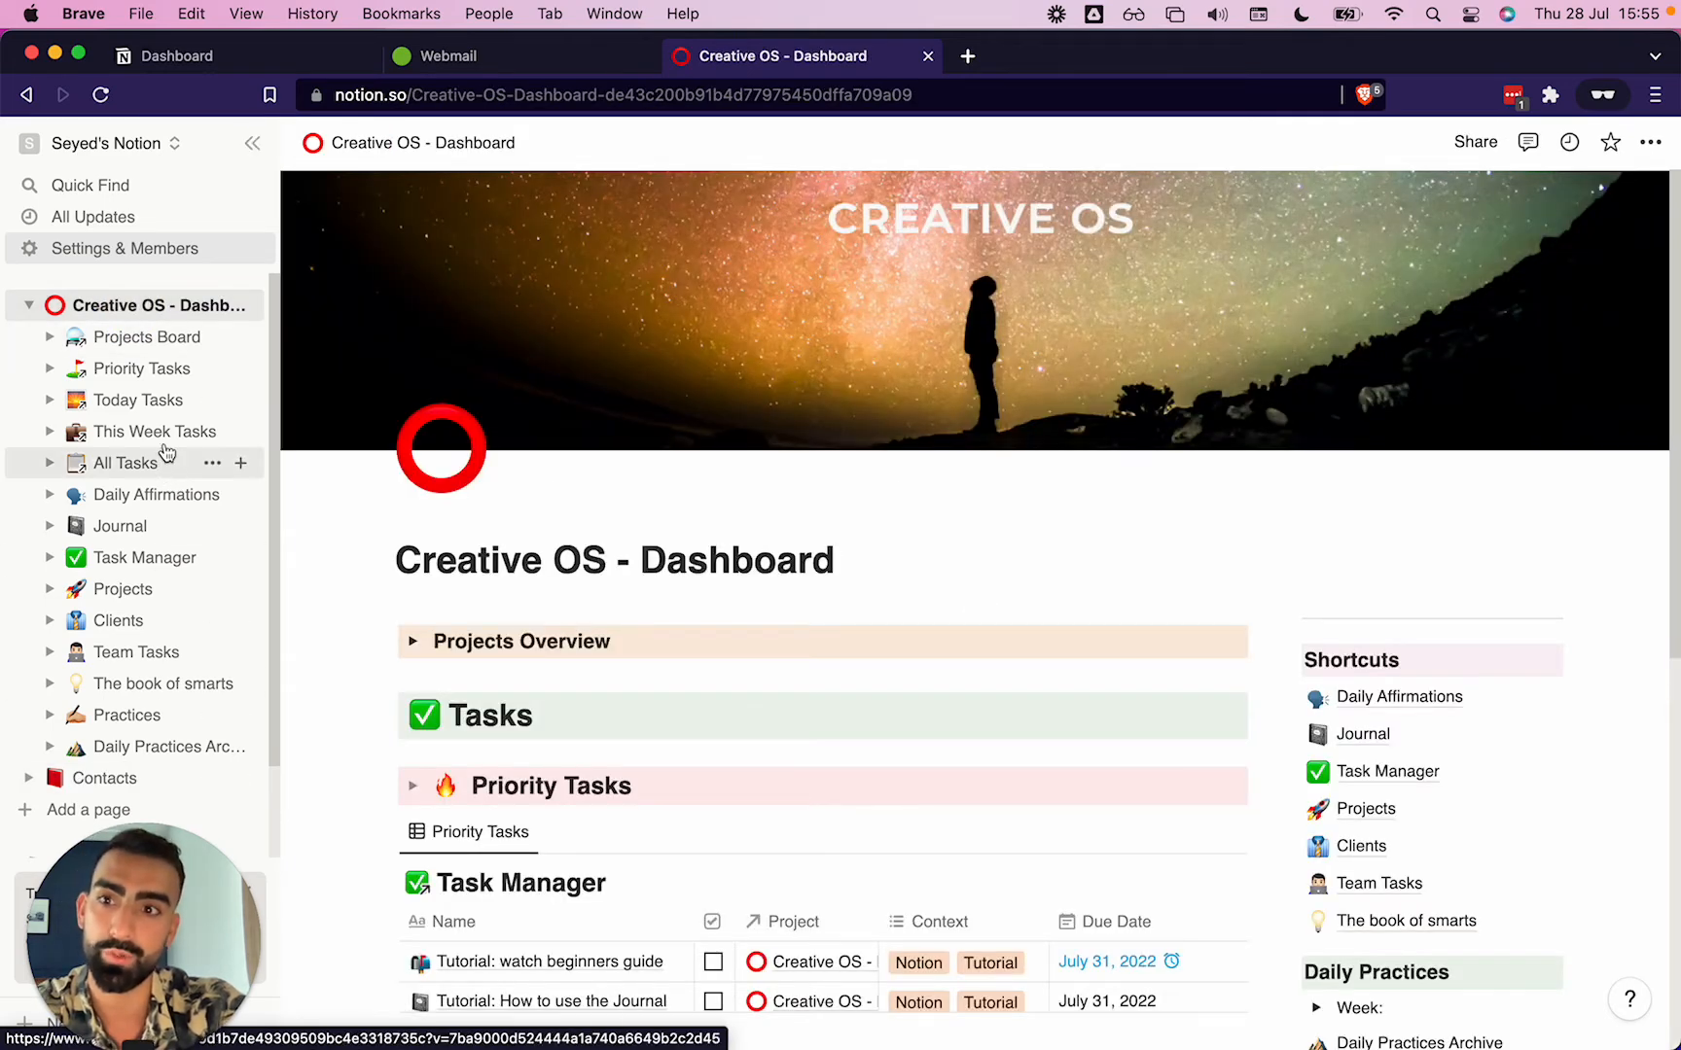
{"action": "scroll", "coordinate": [817, 637], "scroll_direction": "down", "scroll_amount": 3}
{"action": "scroll", "coordinate": [824, 650], "scroll_direction": "down", "scroll_amount": 5}
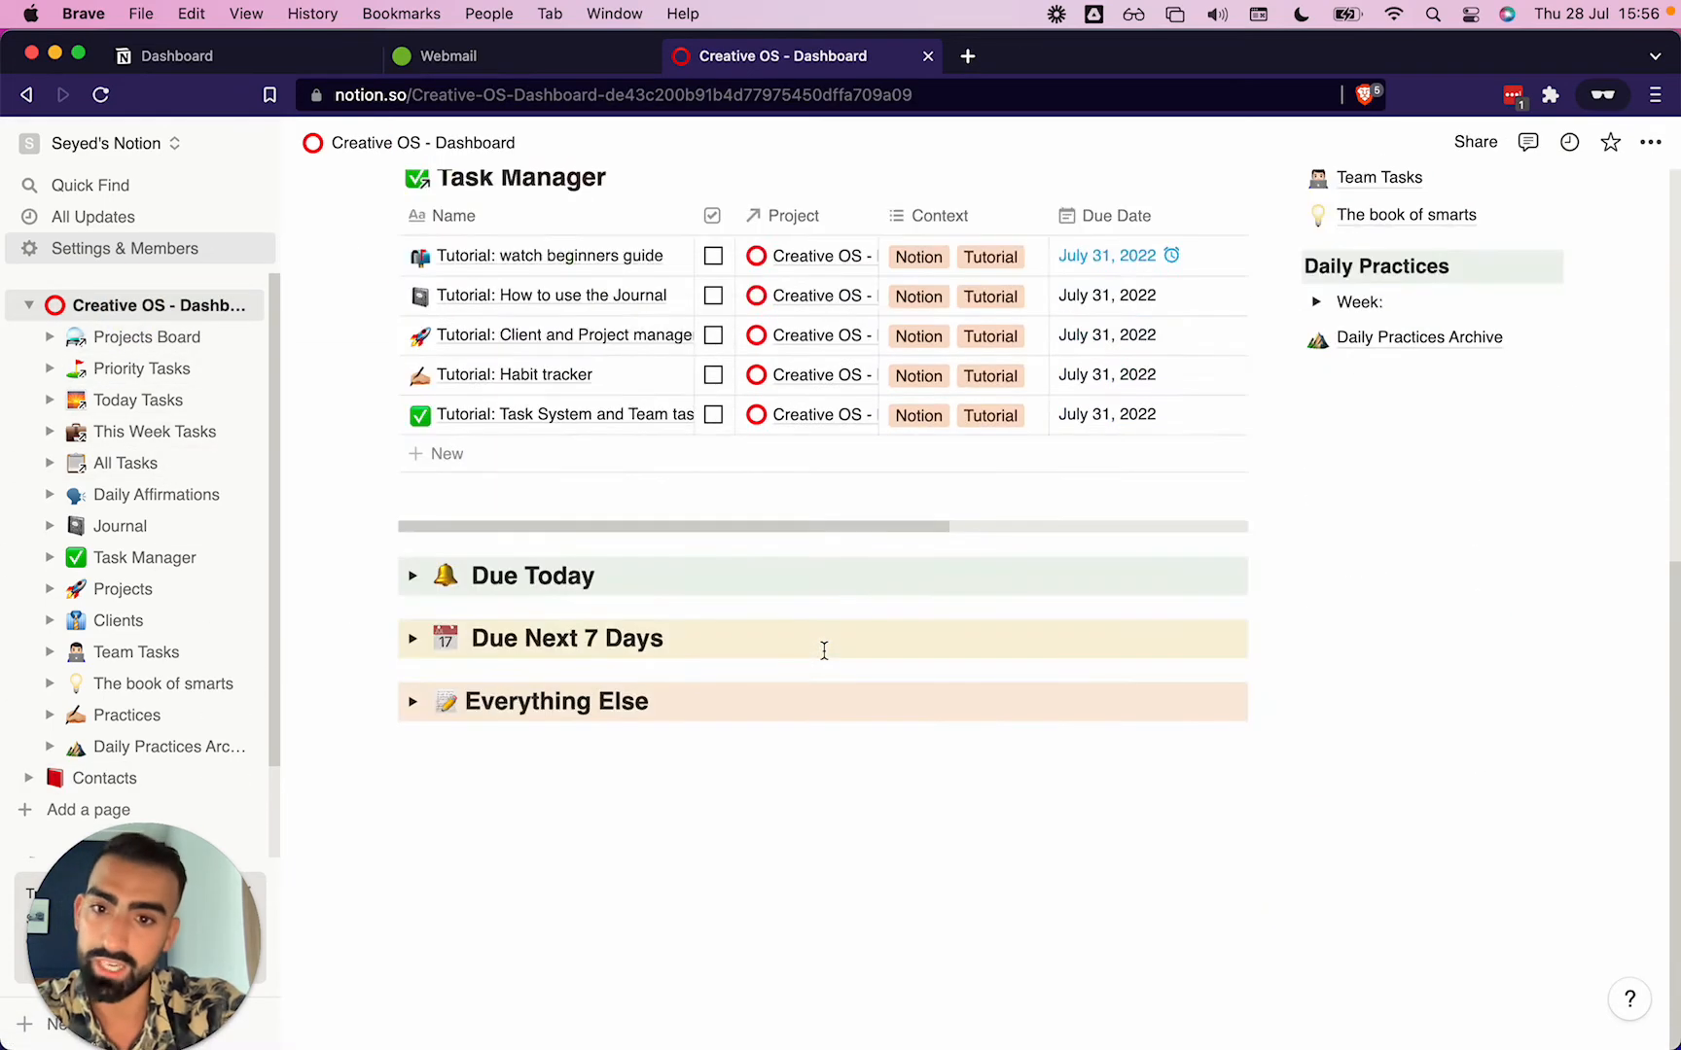
{"action": "scroll", "coordinate": [824, 651], "scroll_direction": "up", "scroll_amount": 8}
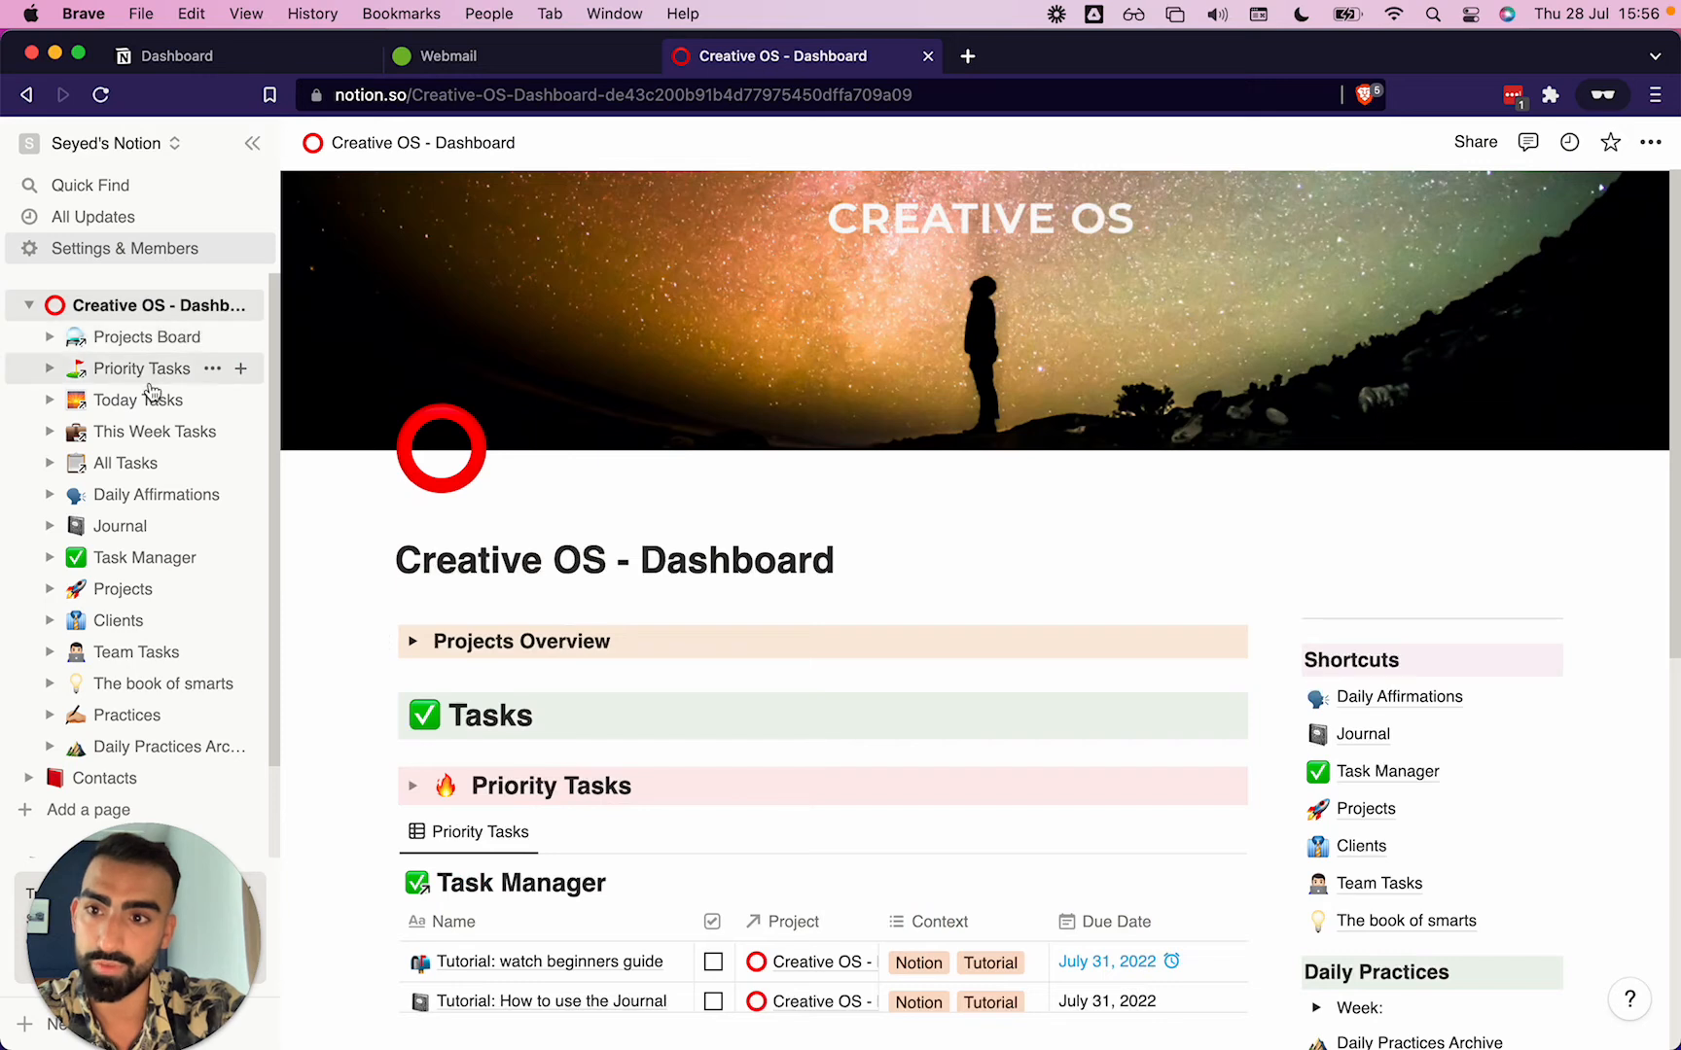
View the Projects Board, Priority Tasks, Today Tasks, All Tasks and This Week Tasks subpages in turn.
{"action": "left_click", "coordinate": [130, 341]}
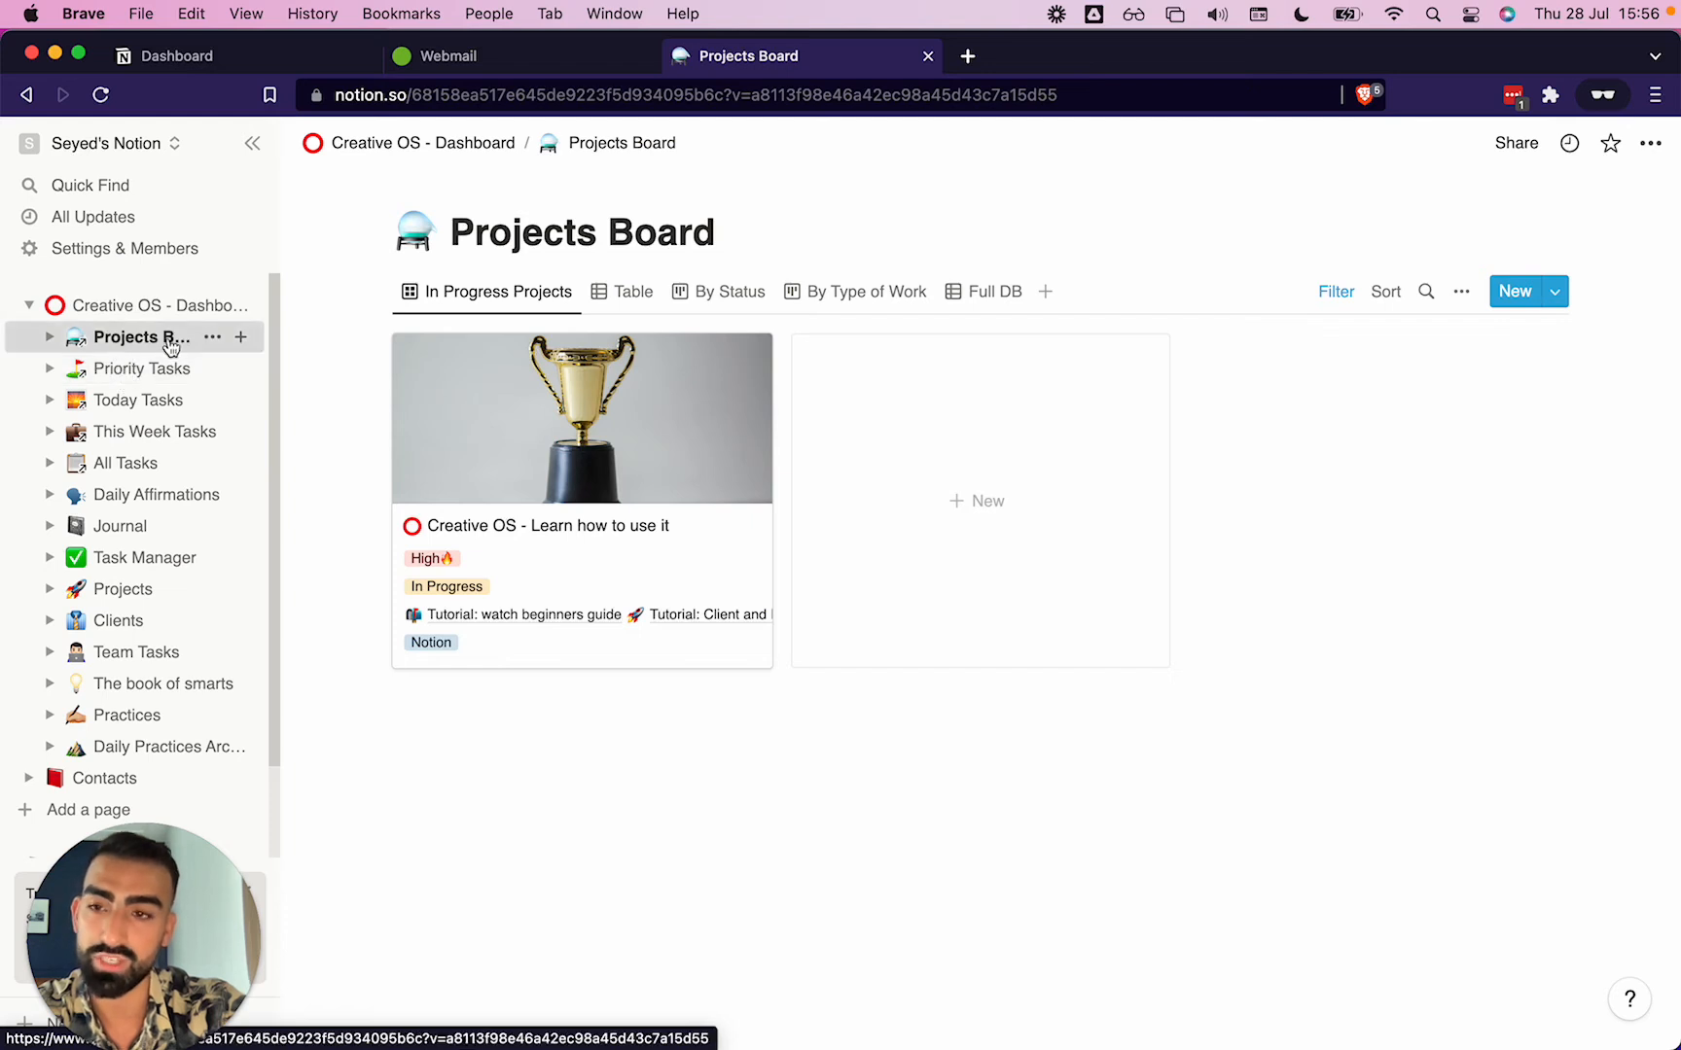
{"action": "left_click", "coordinate": [128, 370]}
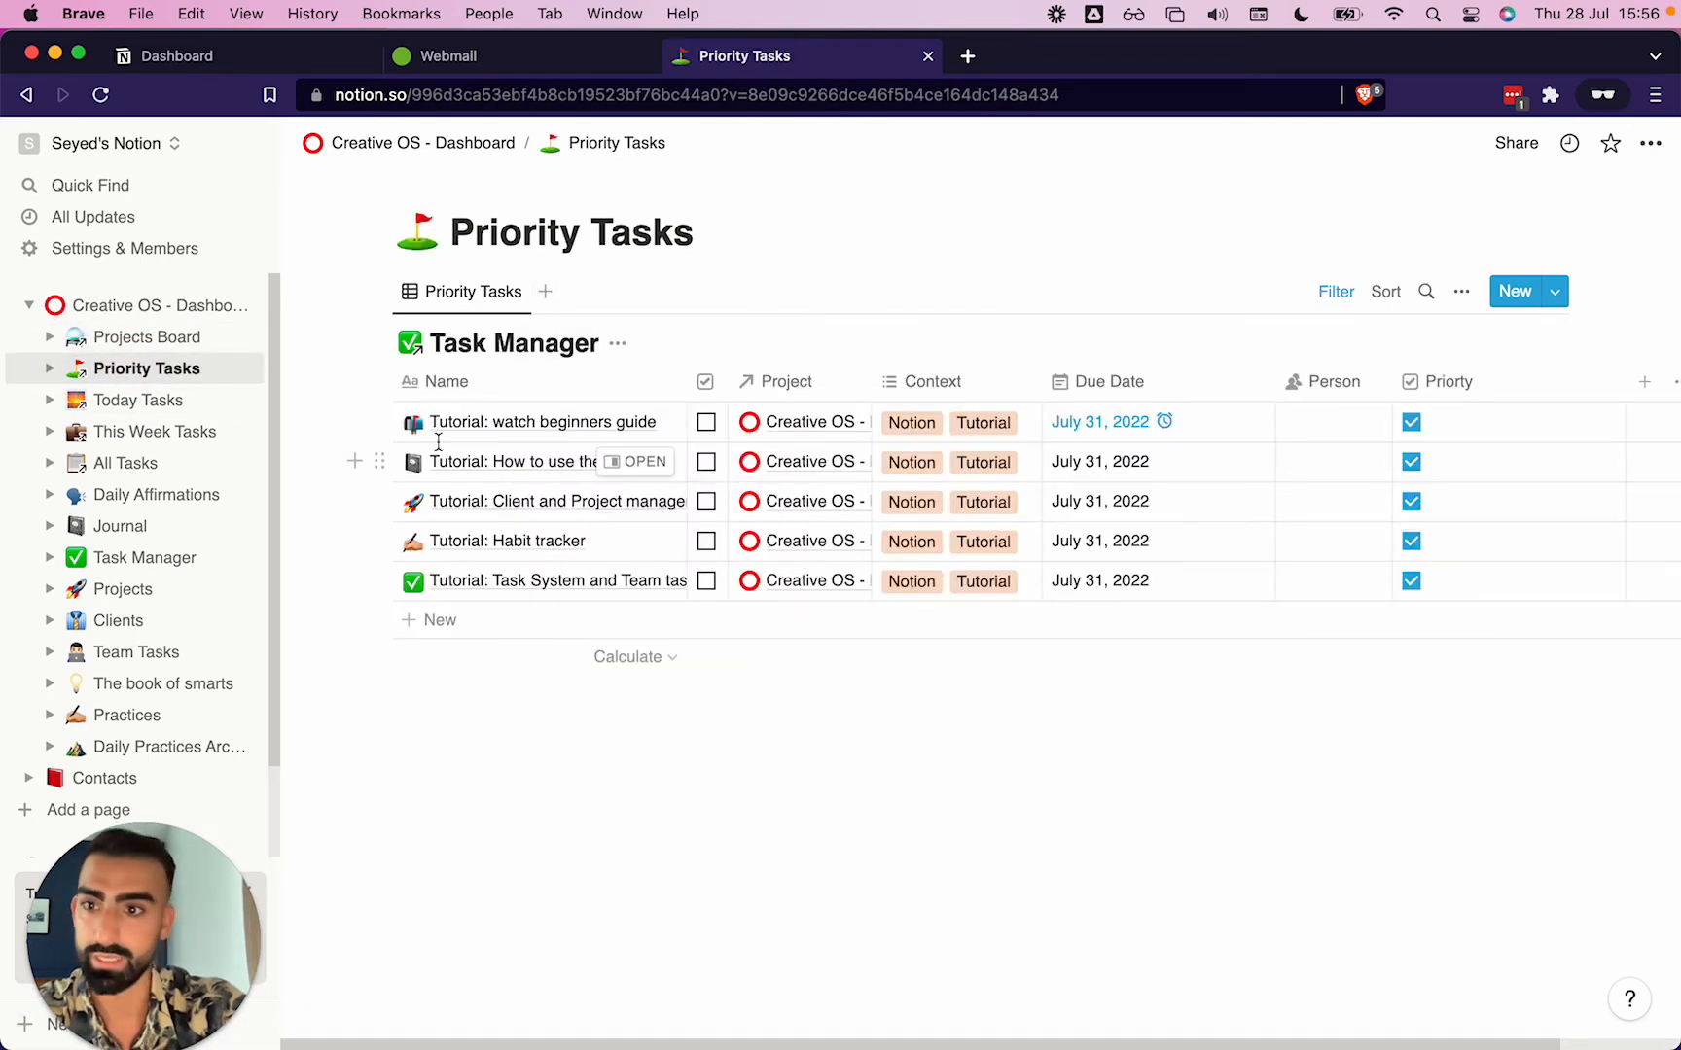
{"action": "left_click", "coordinate": [101, 401]}
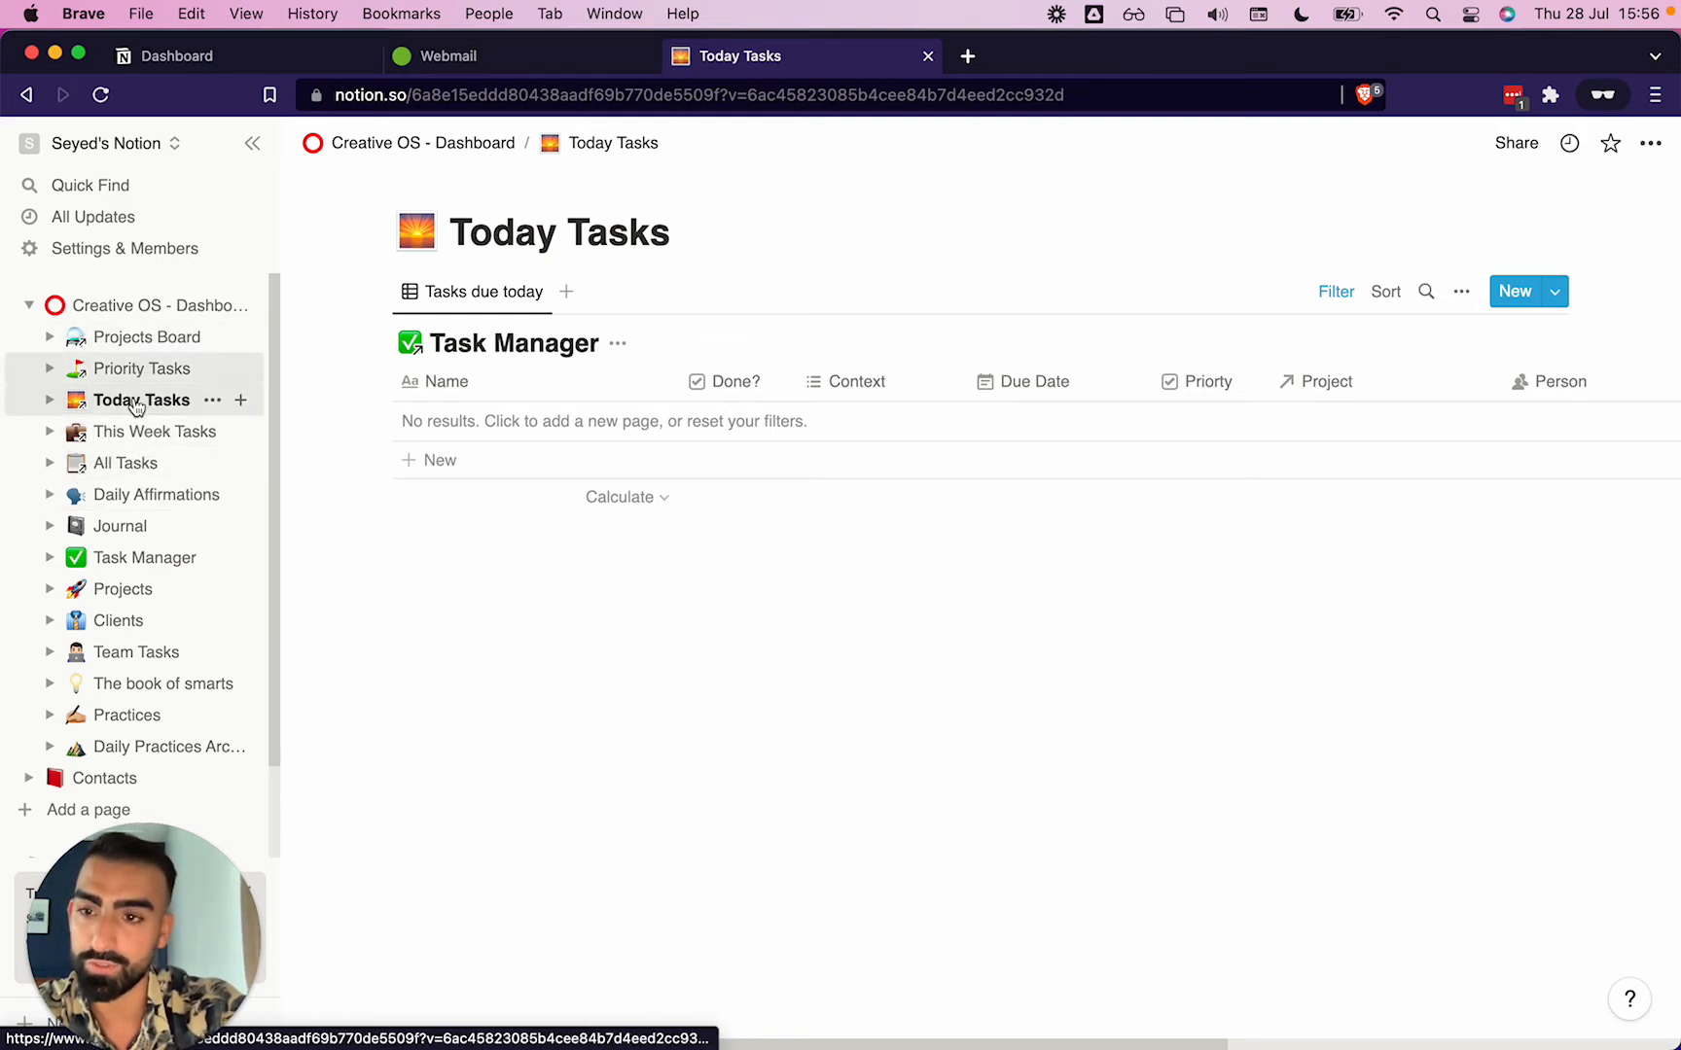
{"action": "left_click", "coordinate": [126, 463]}
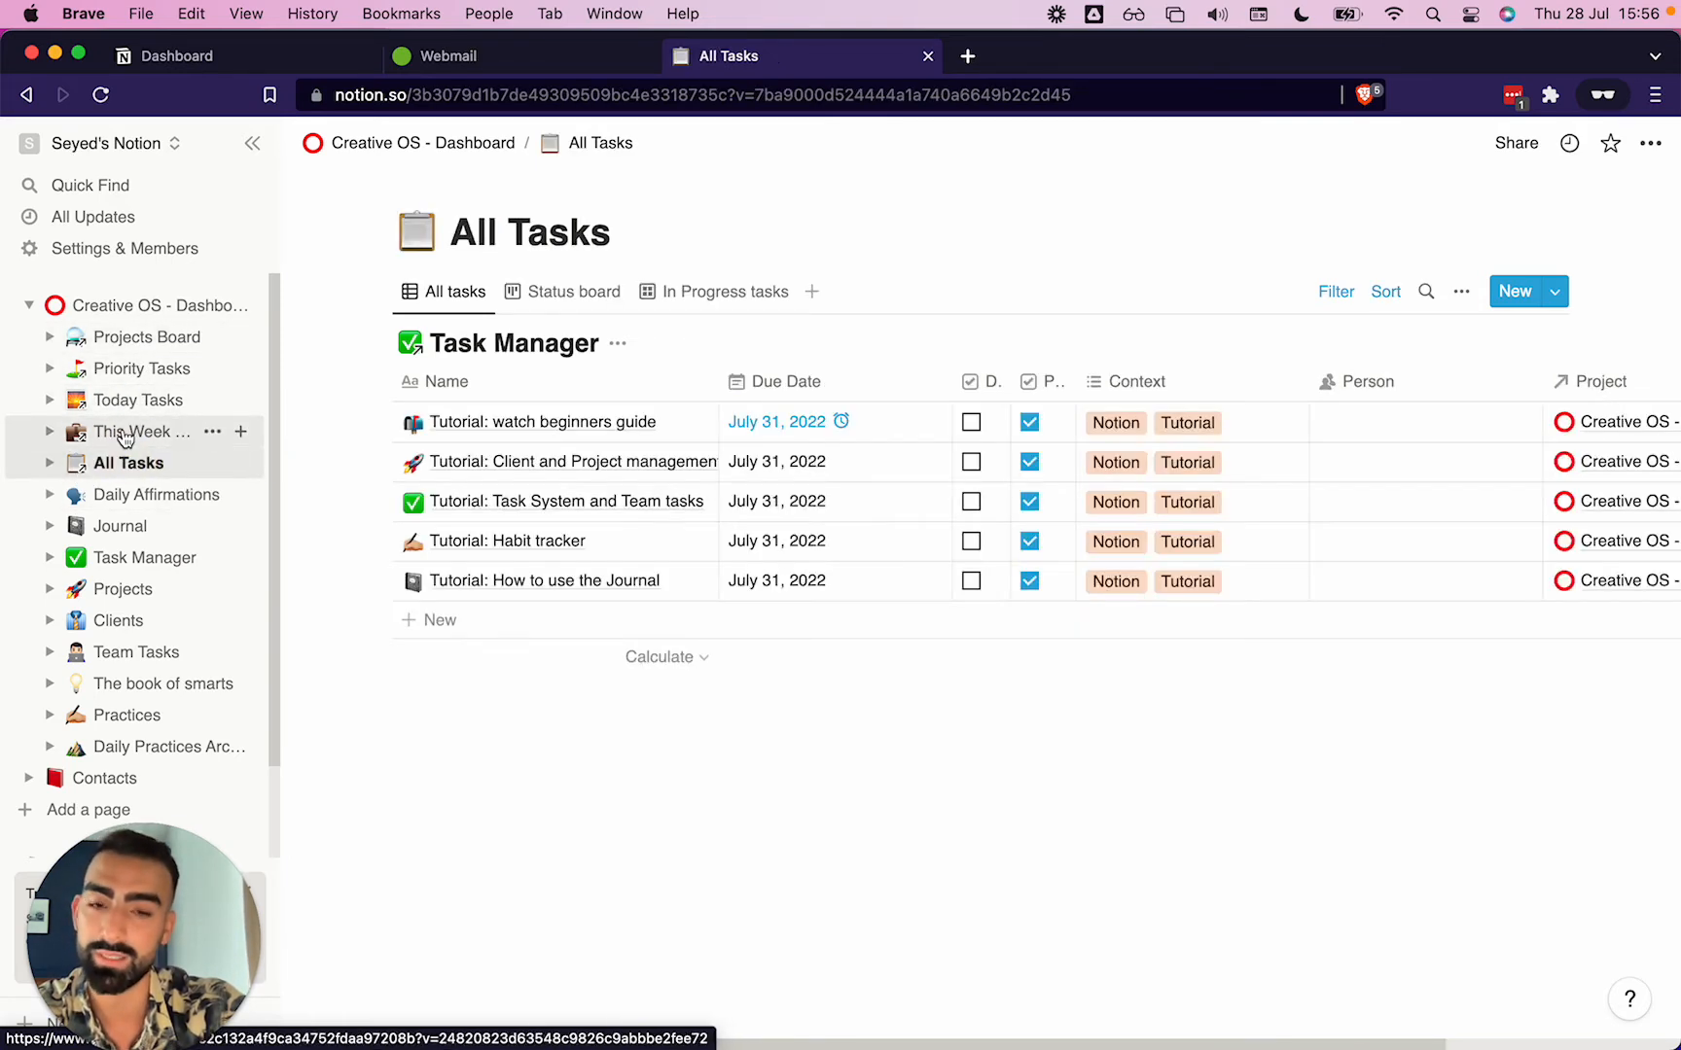
{"action": "left_click", "coordinate": [124, 438]}
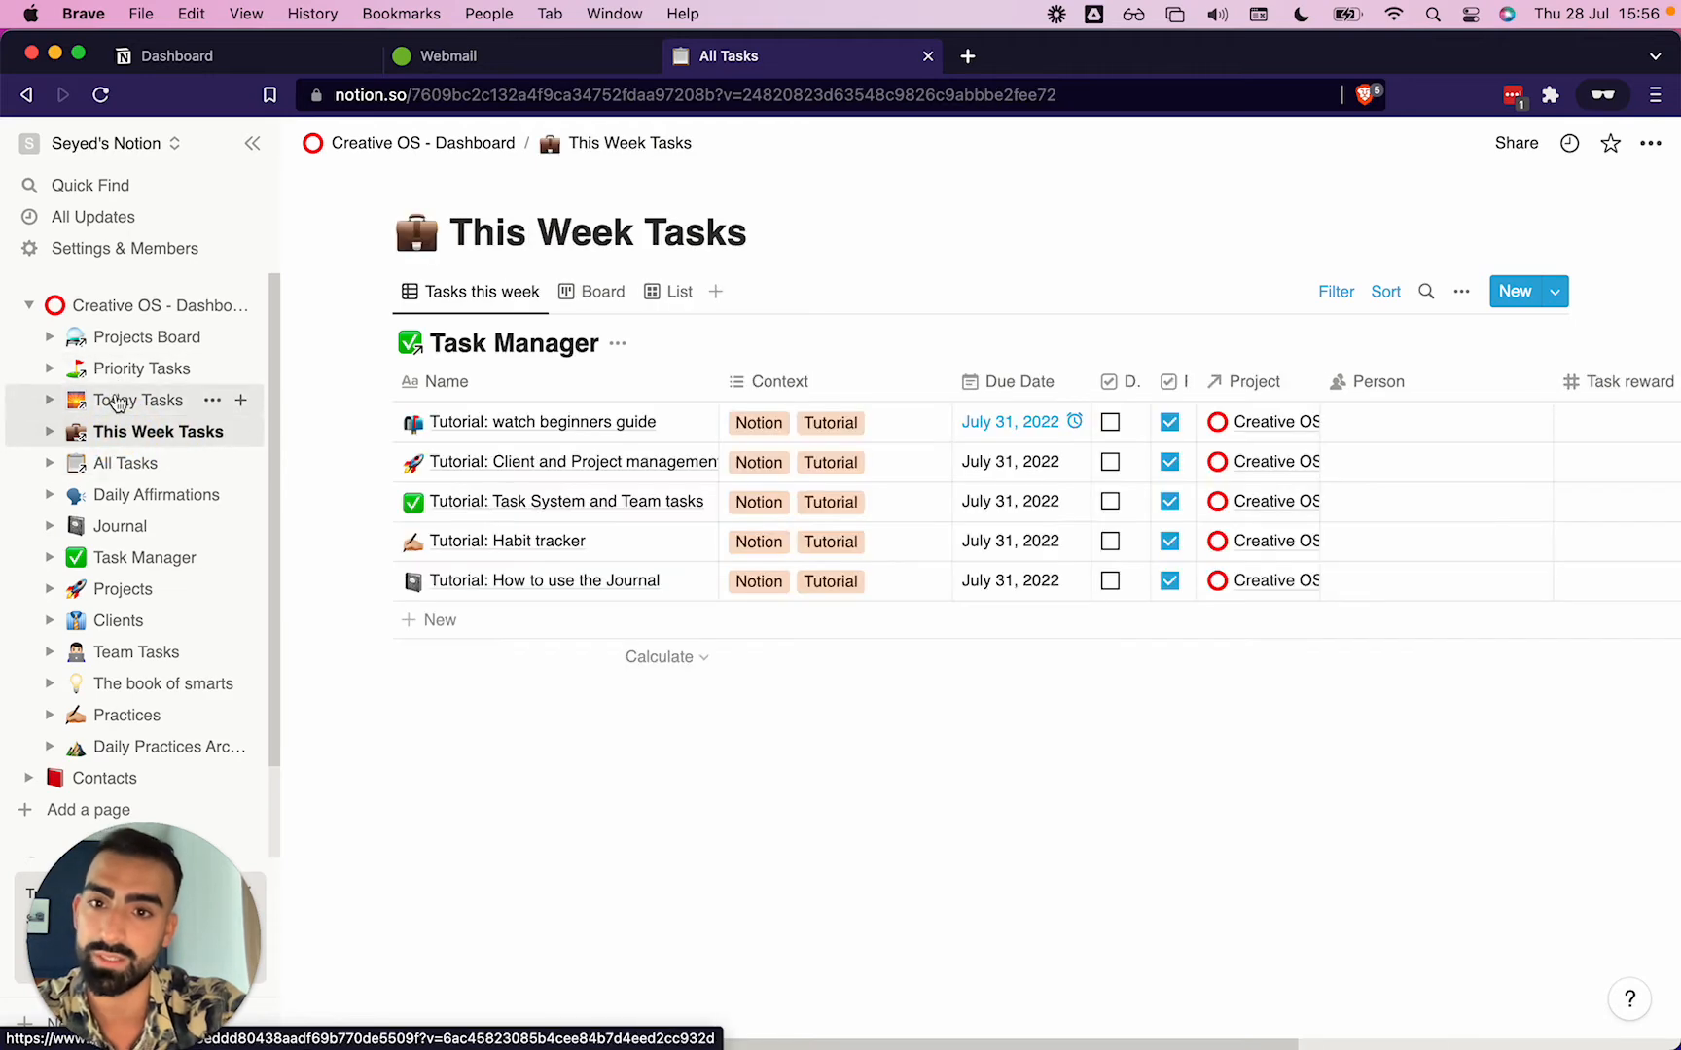
Go back through Today Tasks, Priority Tasks and Projects Board to the Creative OS - Dashboard, and open the Journal page.
{"action": "left_click", "coordinate": [111, 403]}
{"action": "left_click", "coordinate": [129, 369]}
{"action": "left_click", "coordinate": [109, 337]}
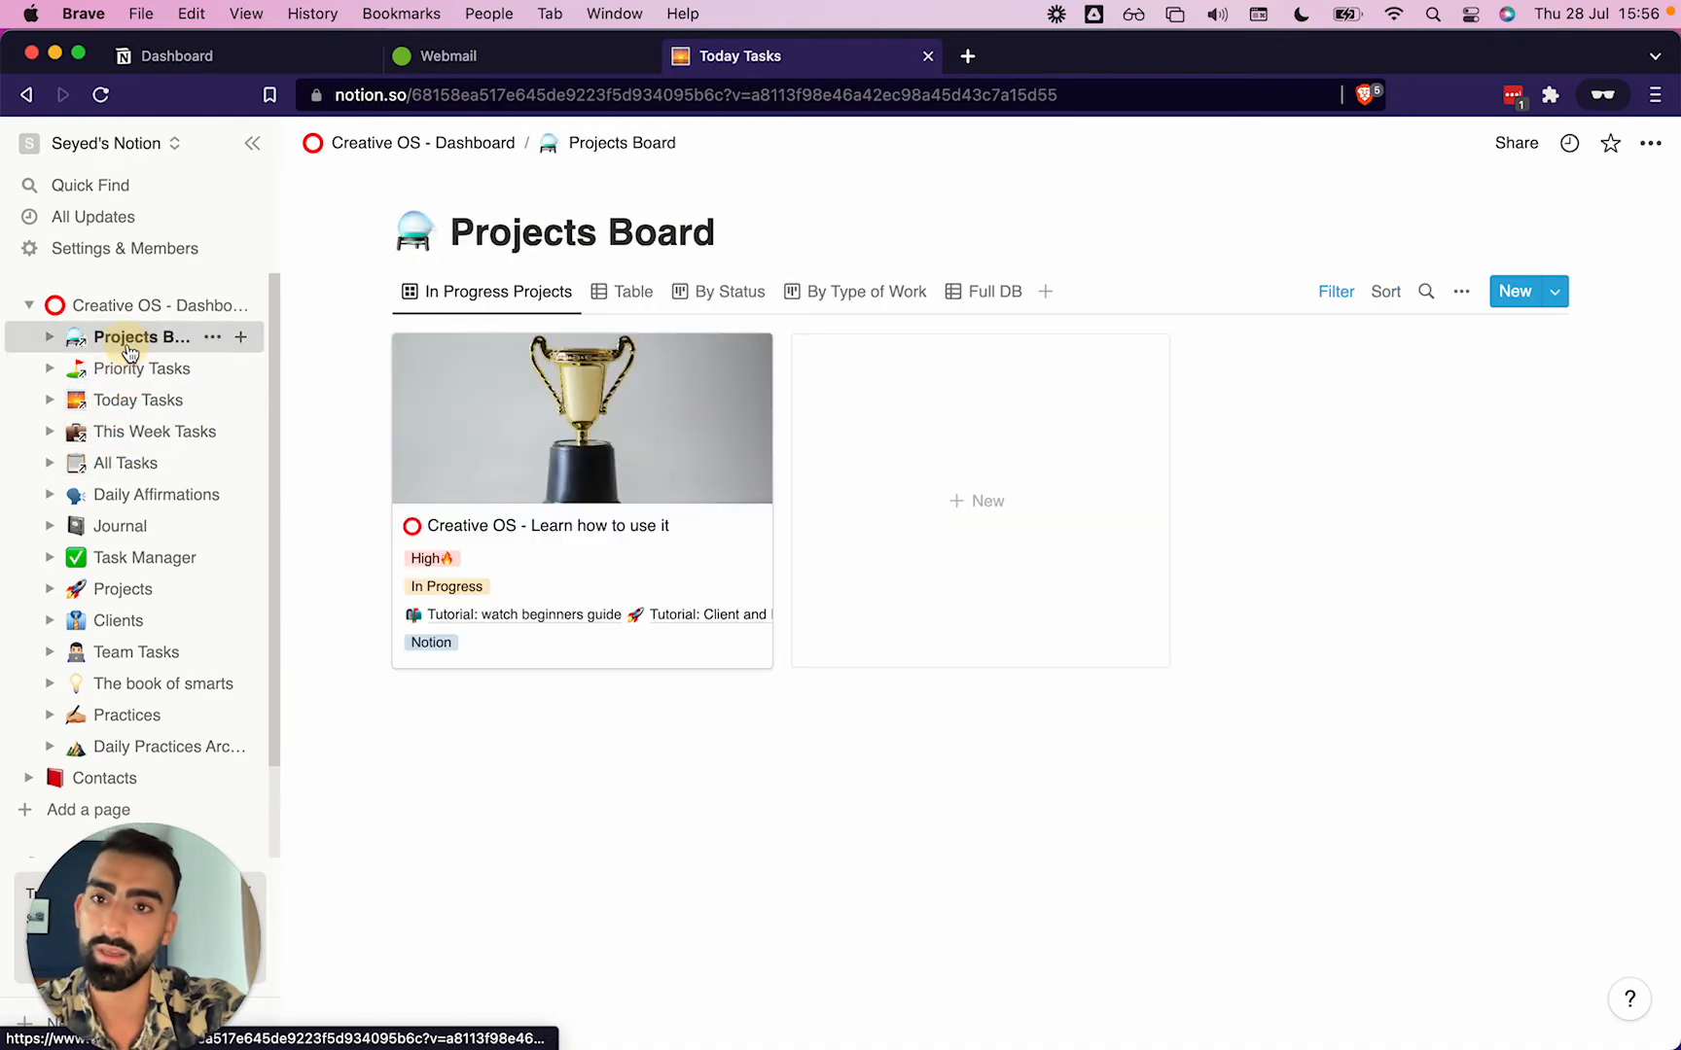
{"action": "left_click", "coordinate": [110, 309]}
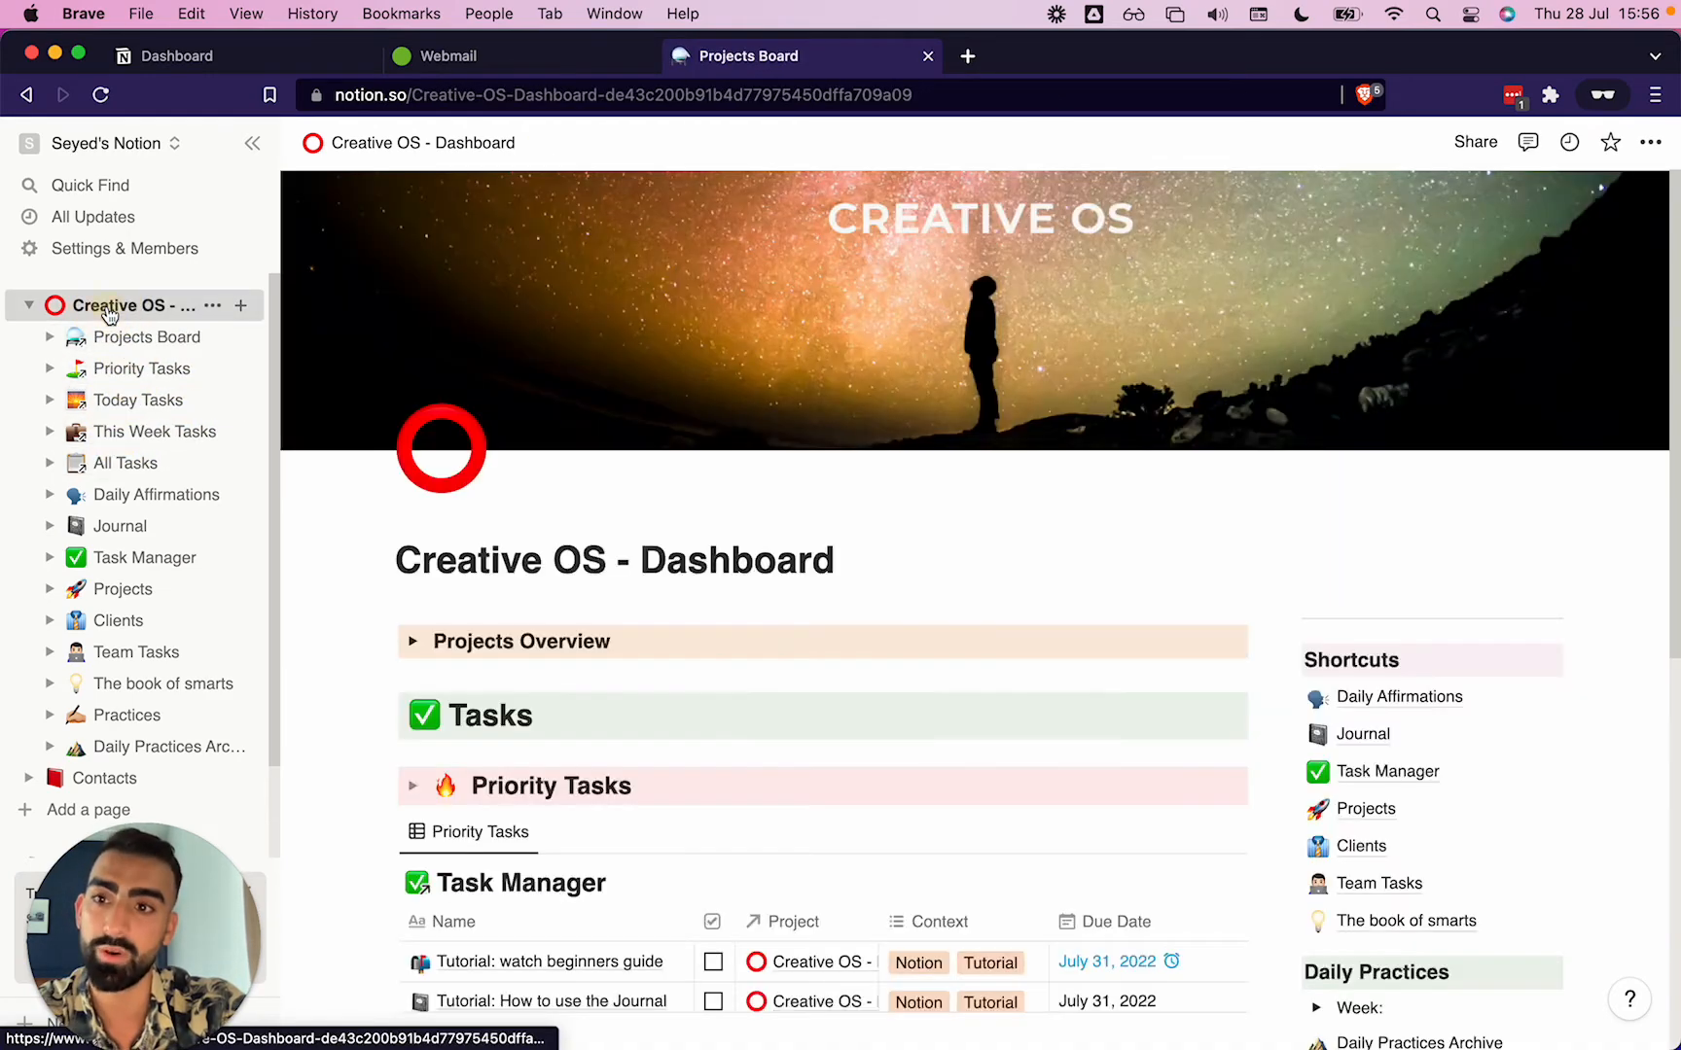
{"action": "left_click", "coordinate": [127, 527]}
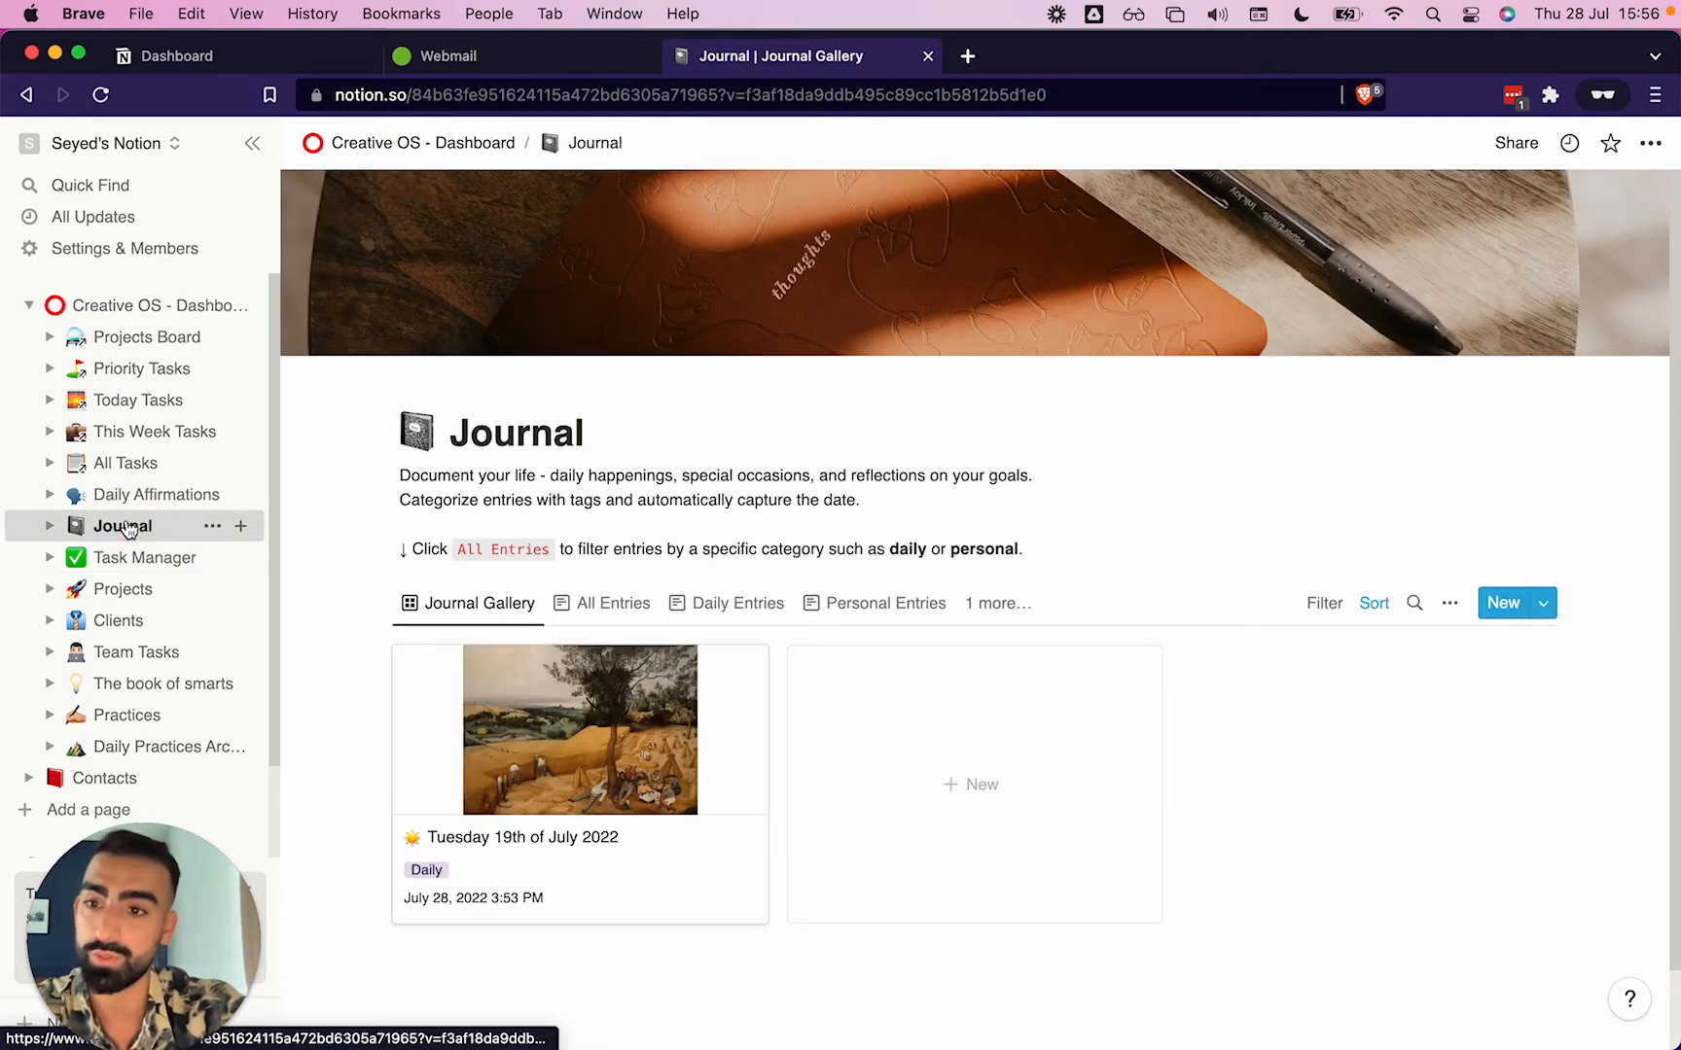
View the Task Manager, Projects, Clients, Team Tasks and The book of smarts subpages in turn.
{"action": "left_click", "coordinate": [124, 558]}
{"action": "left_click", "coordinate": [122, 590]}
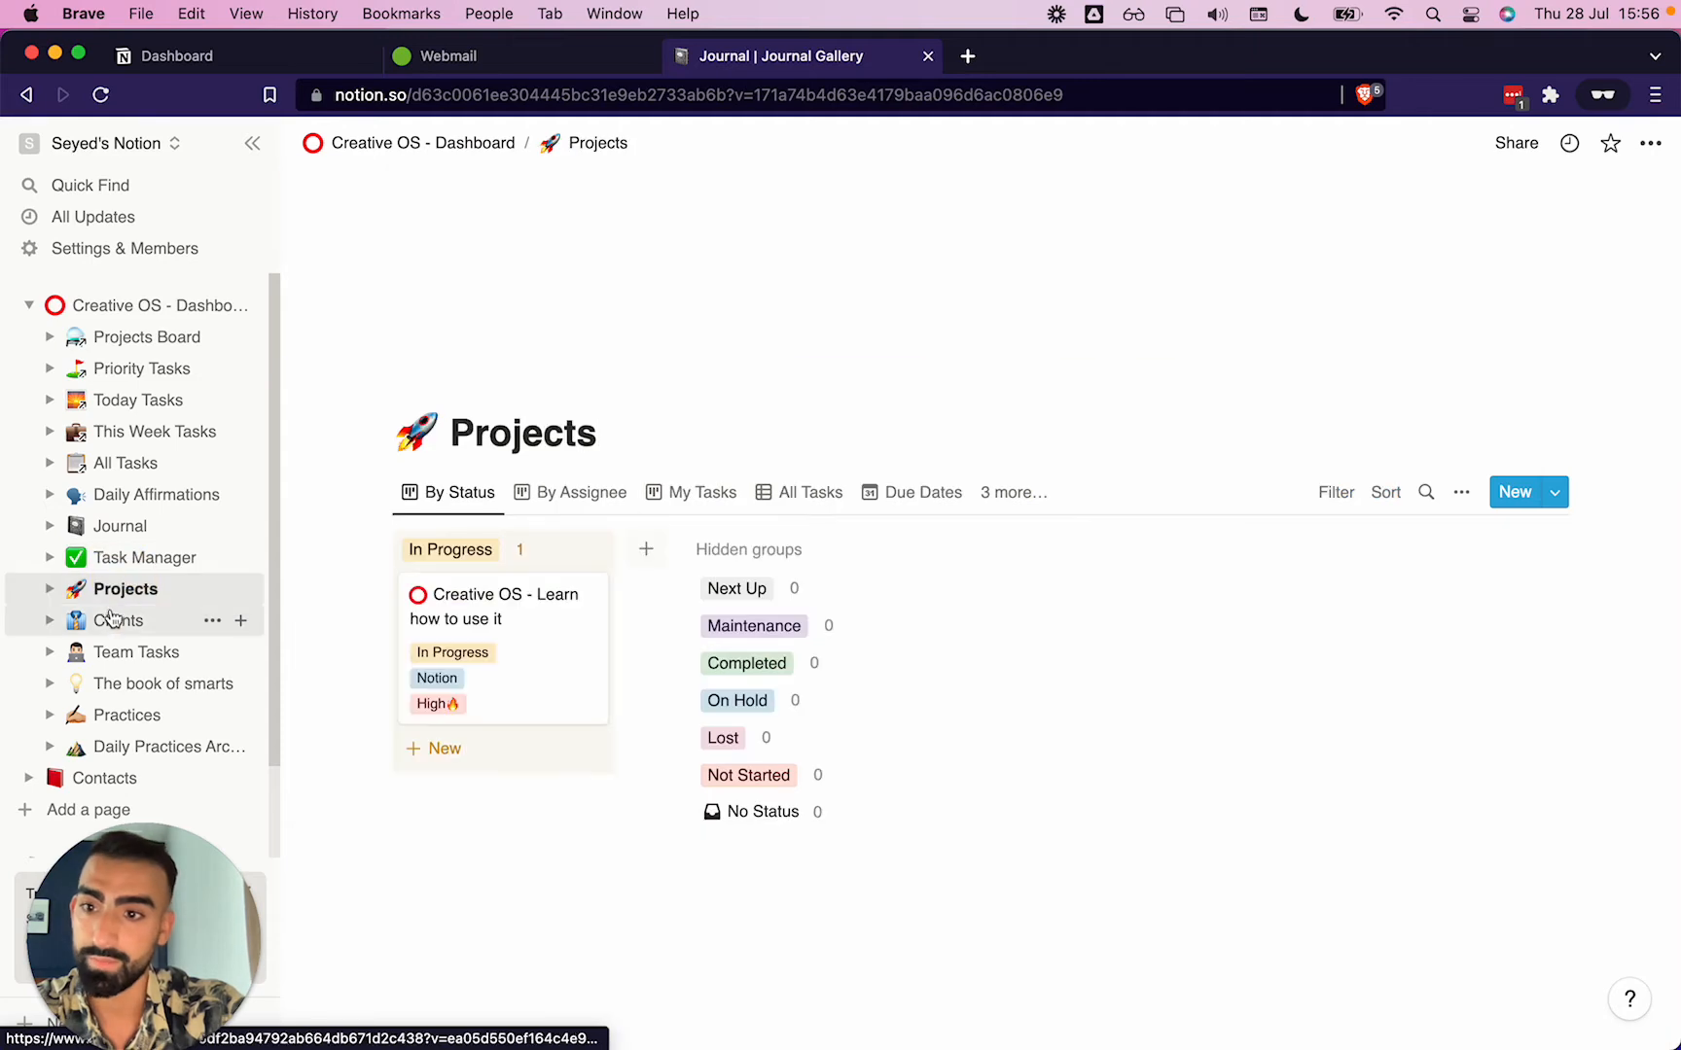
{"action": "left_click", "coordinate": [110, 619]}
{"action": "left_click", "coordinate": [109, 653]}
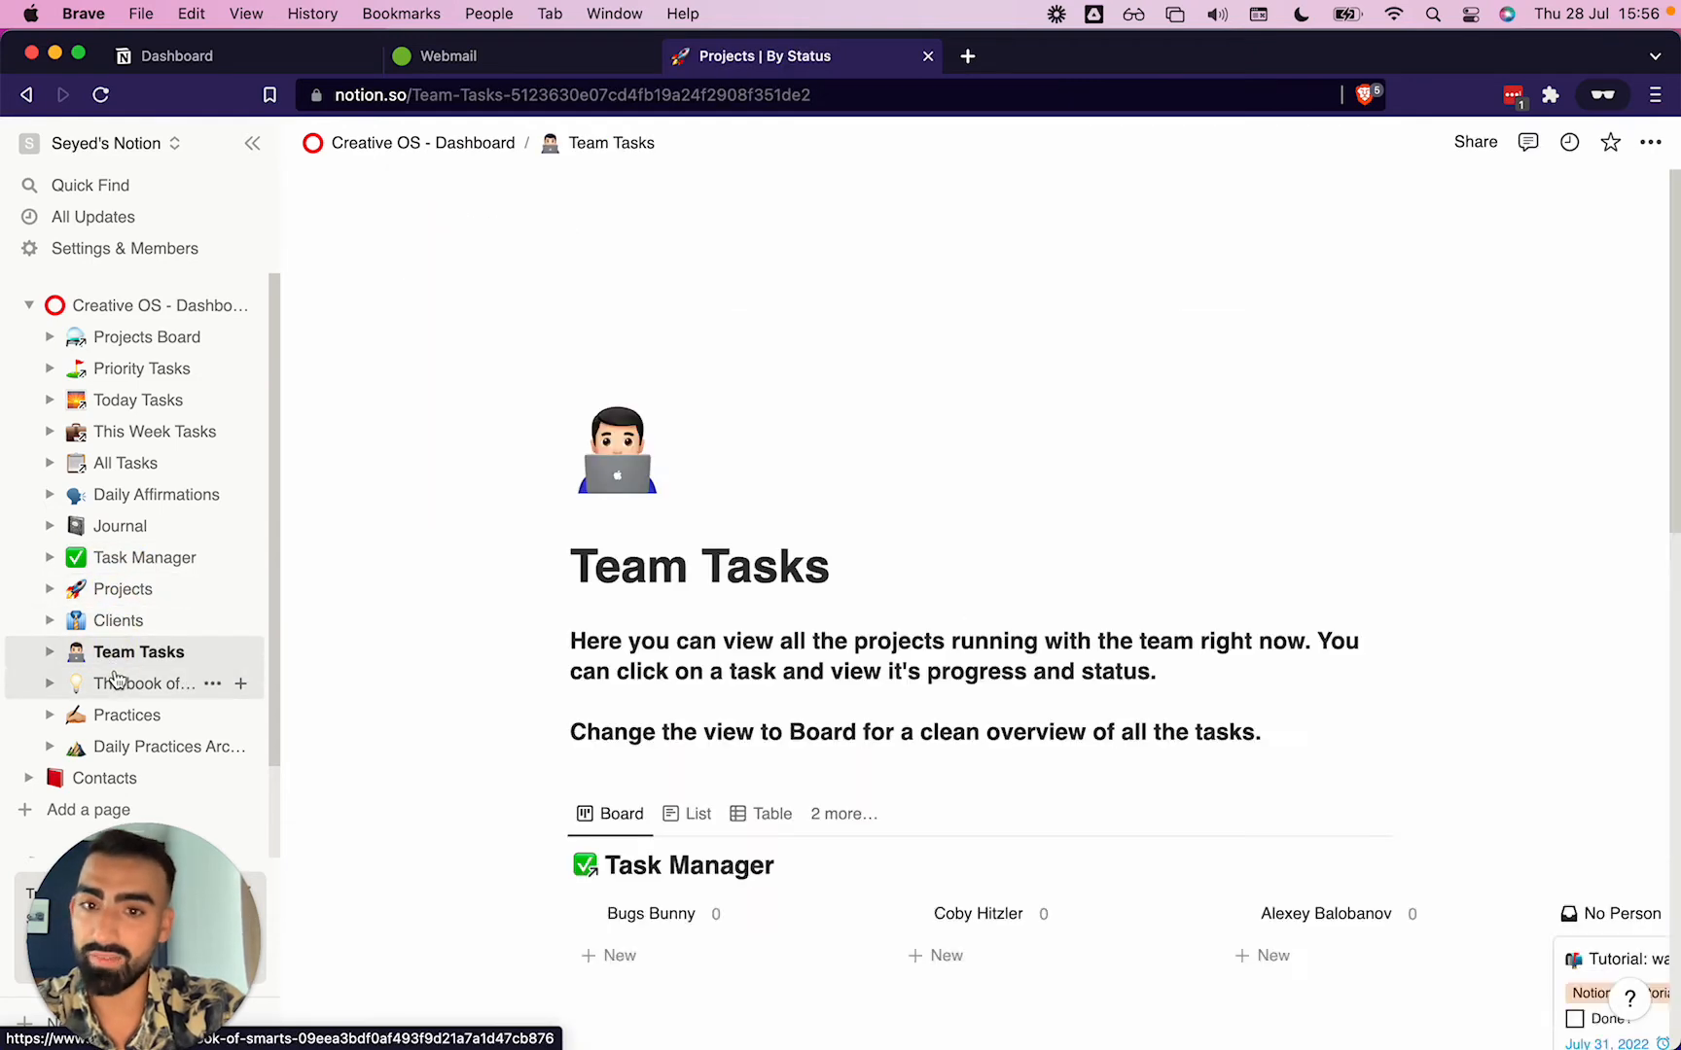
{"action": "left_click", "coordinate": [115, 681]}
On the Creative OS - Dashboard, move the divider above Shortcuts to between The book of smarts and Daily Practices.
{"action": "left_click", "coordinate": [107, 307]}
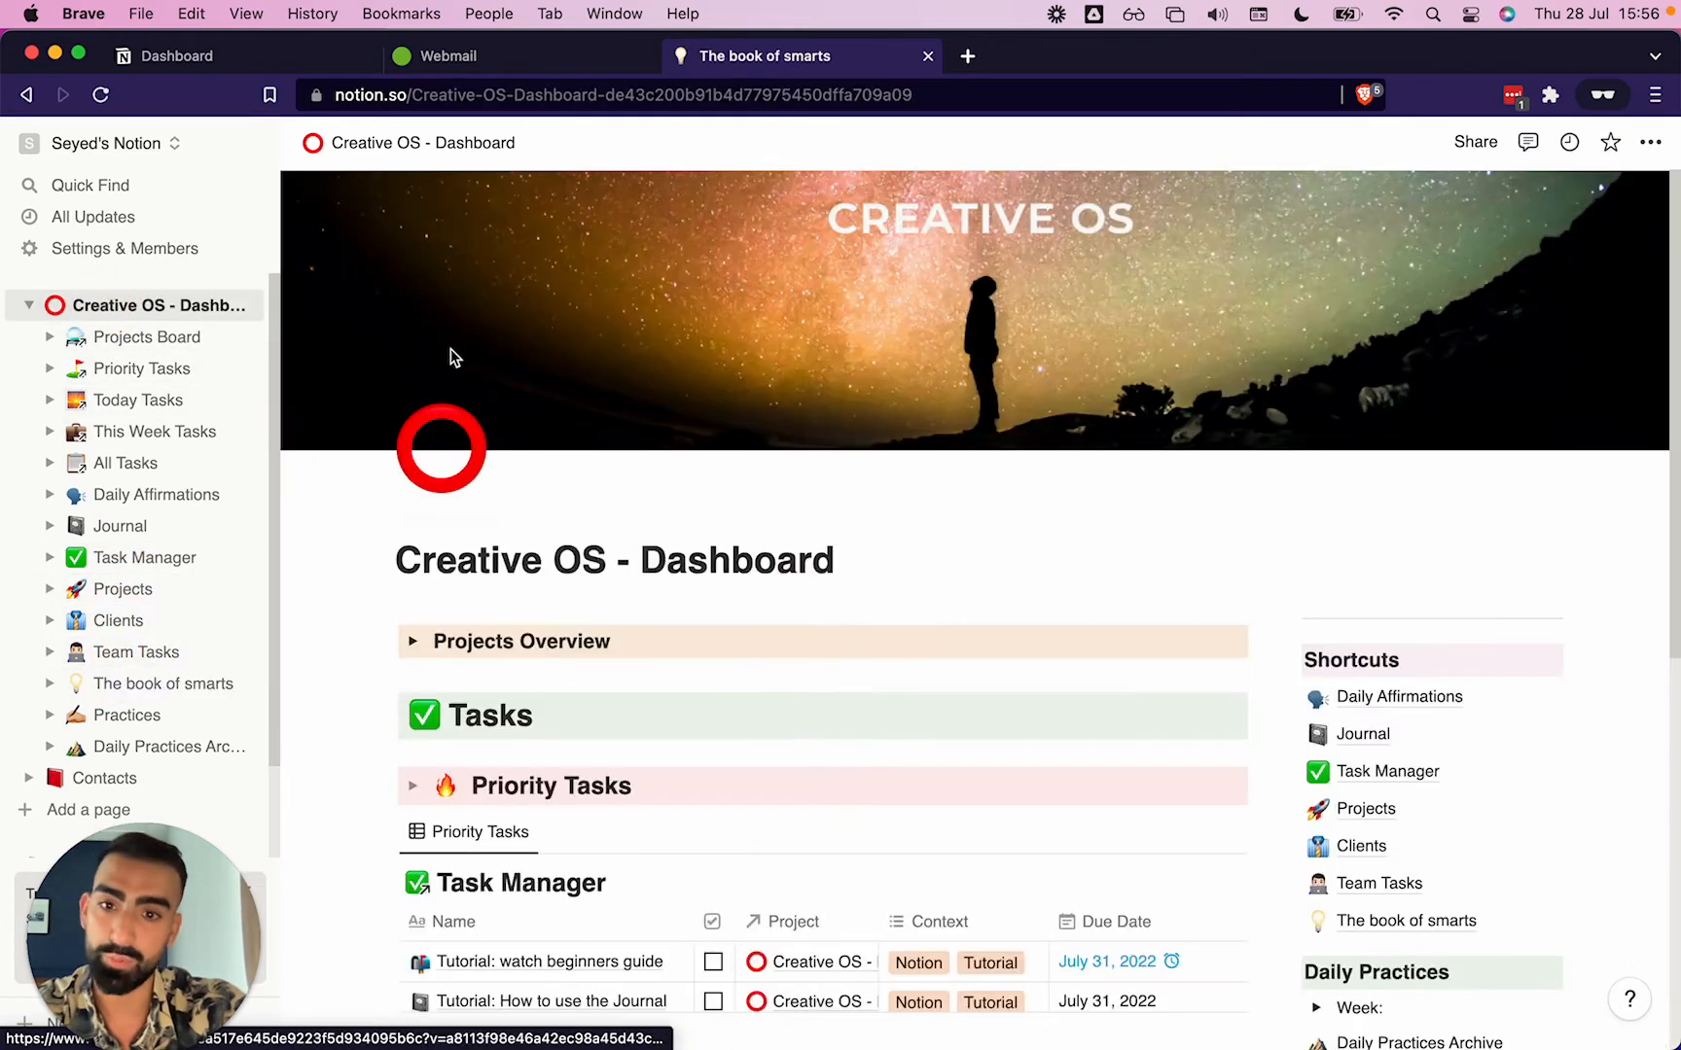
{"action": "scroll", "coordinate": [770, 658], "scroll_direction": "down", "scroll_amount": 3}
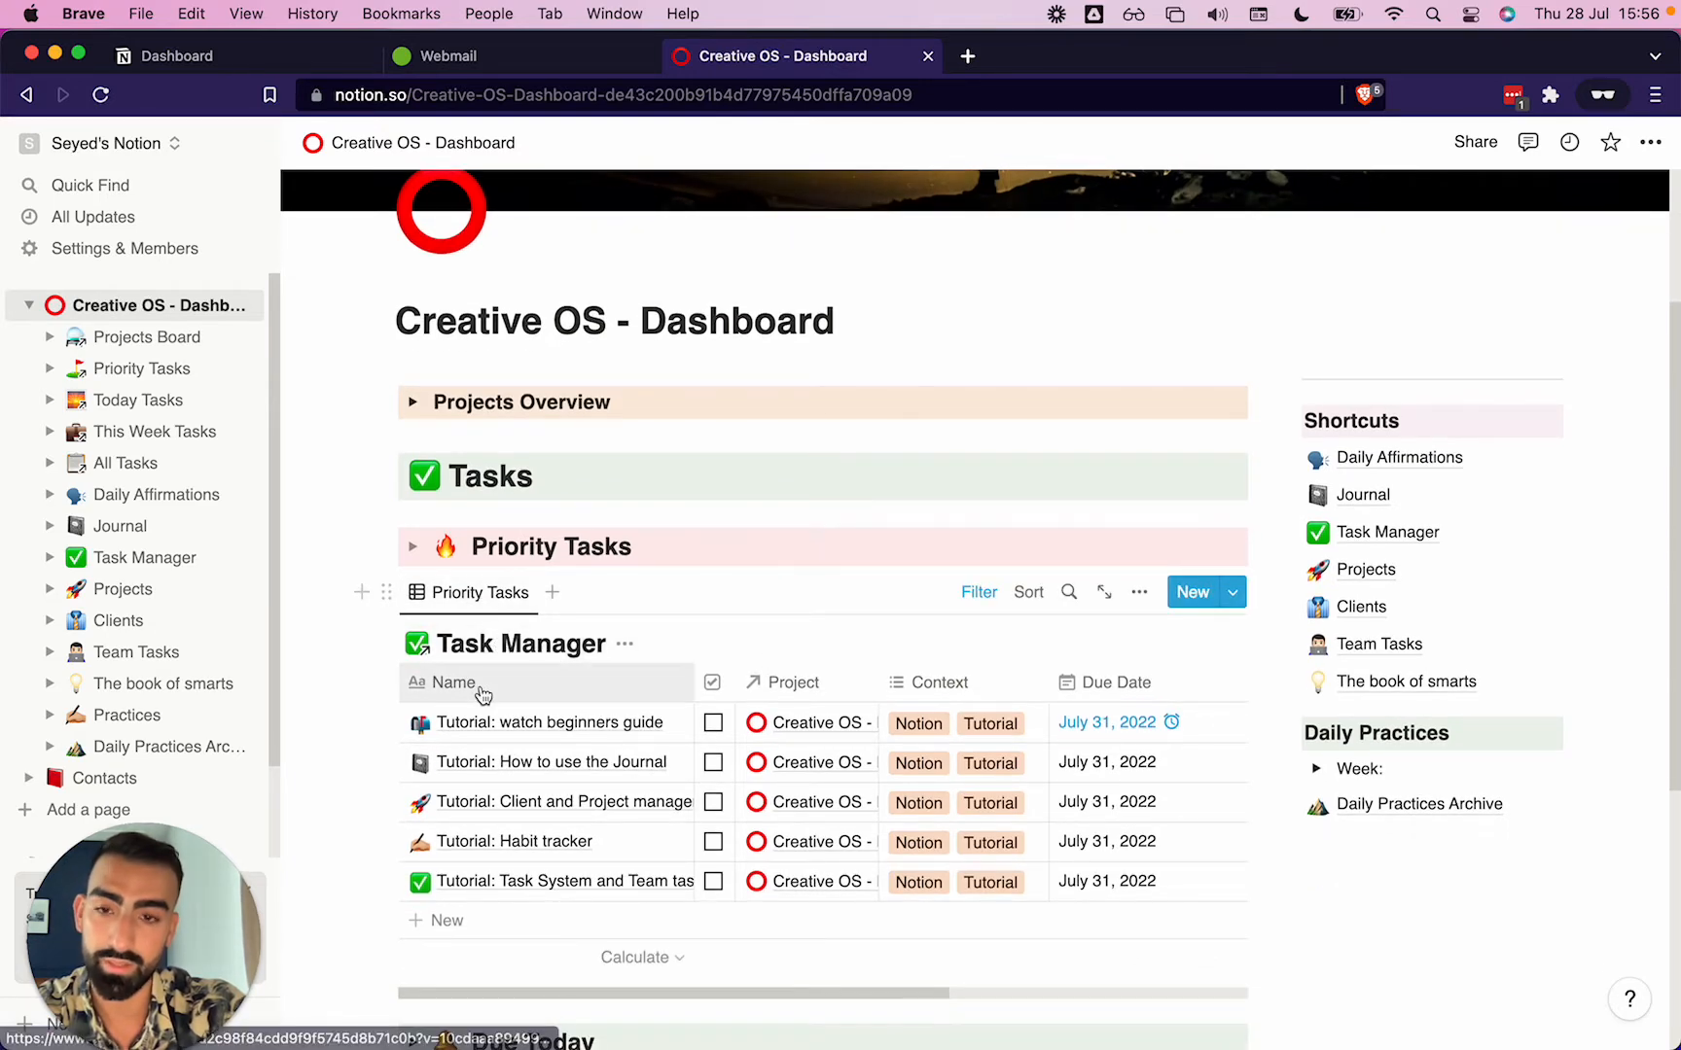
{"action": "scroll", "coordinate": [482, 692], "scroll_direction": "down", "scroll_amount": 2}
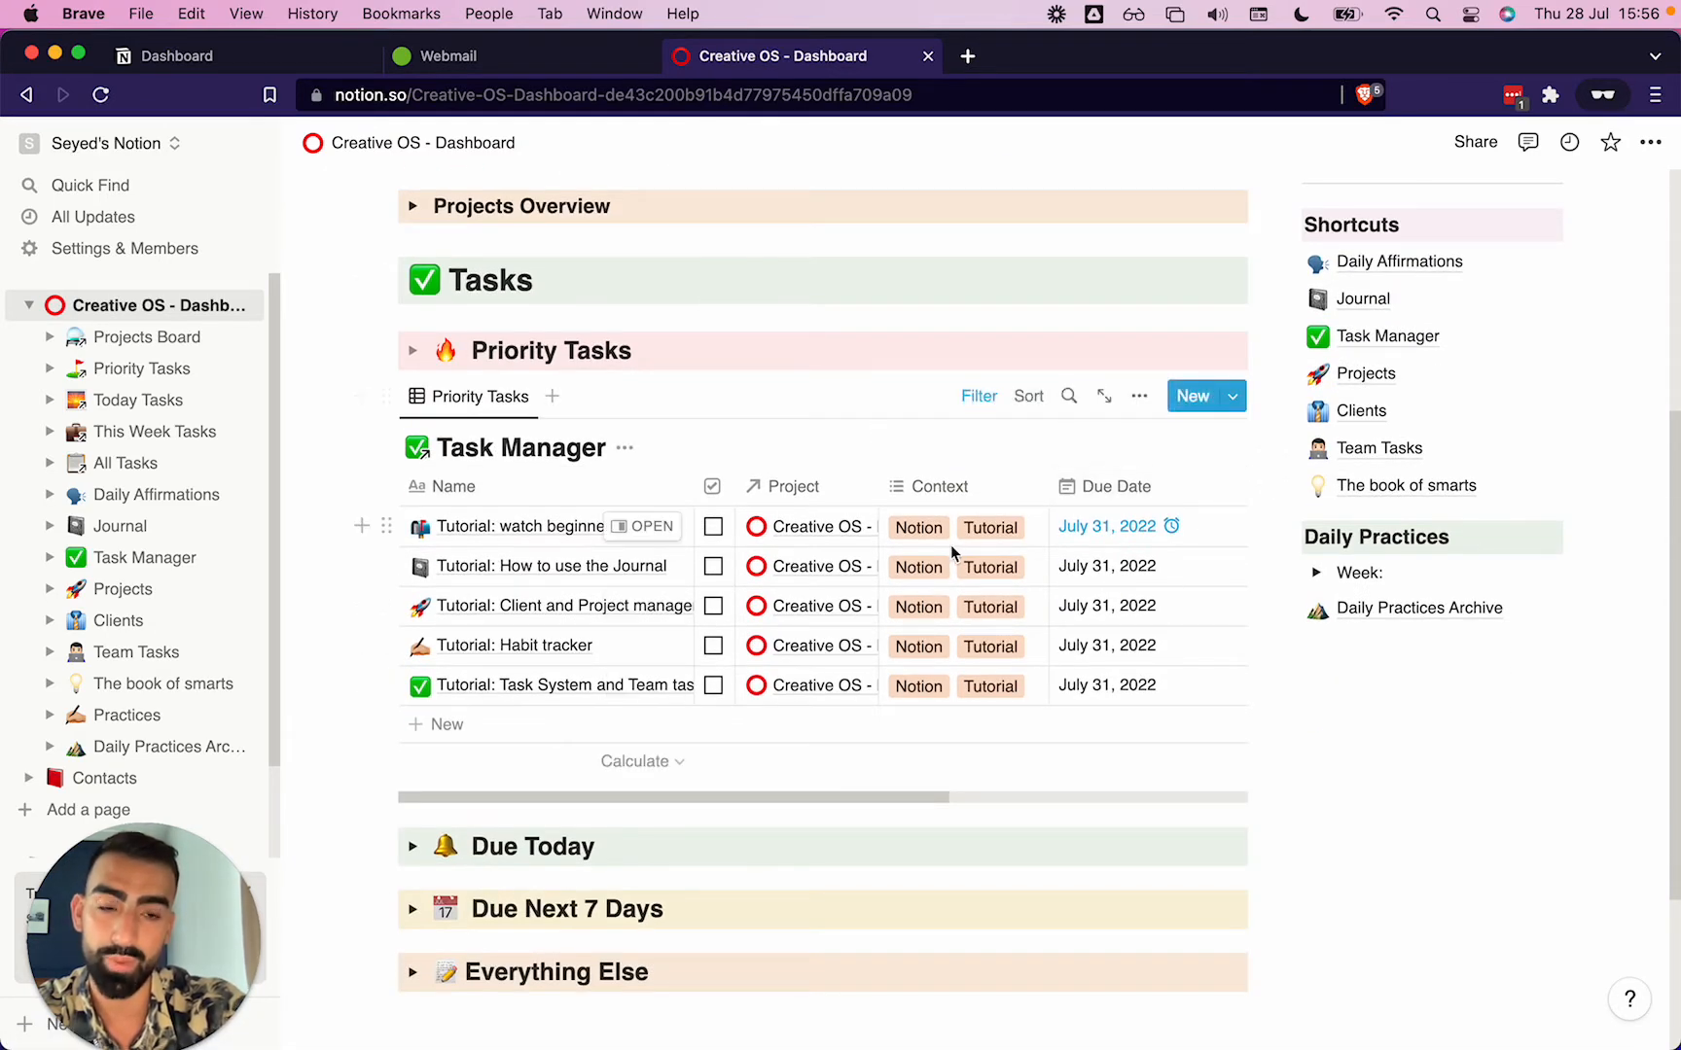
{"action": "scroll", "coordinate": [950, 544], "scroll_direction": "up", "scroll_amount": 3}
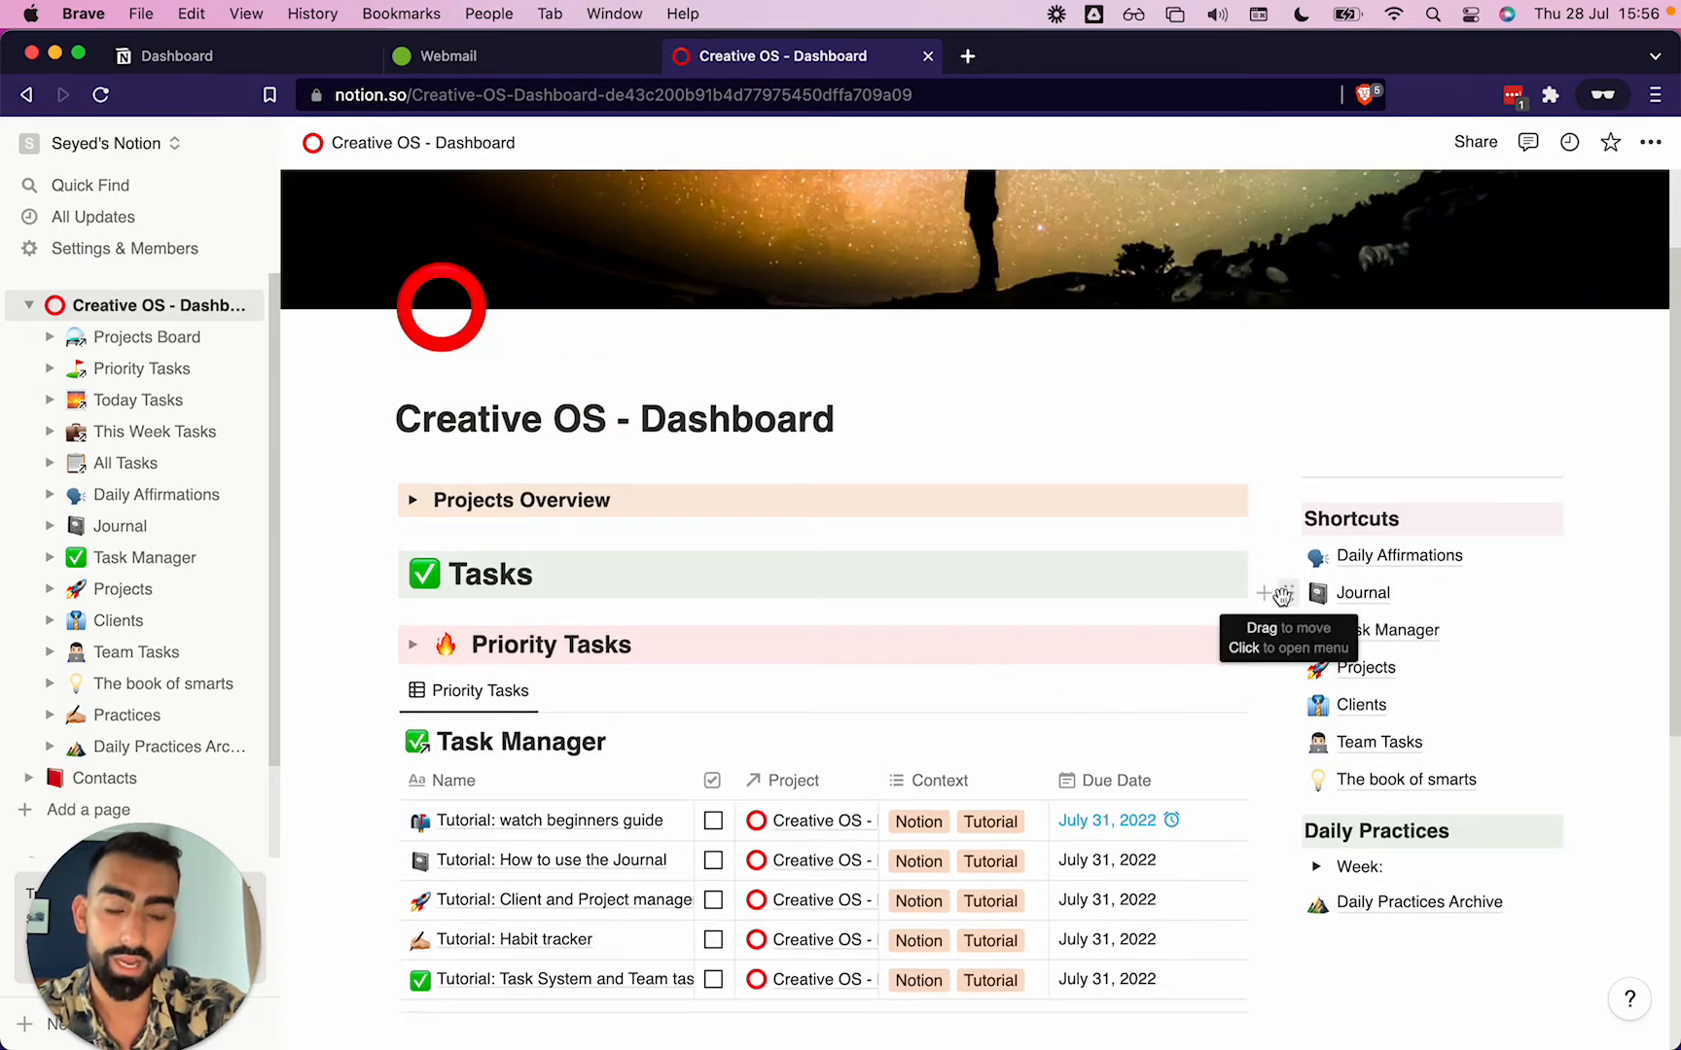
{"action": "mouse_move", "coordinate": [1285, 496]}
{"action": "left_mouse_down"}
{"action": "mouse_move", "coordinate": [1155, 514]}
{"action": "mouse_move", "coordinate": [1307, 505]}
{"action": "left_mouse_up"}
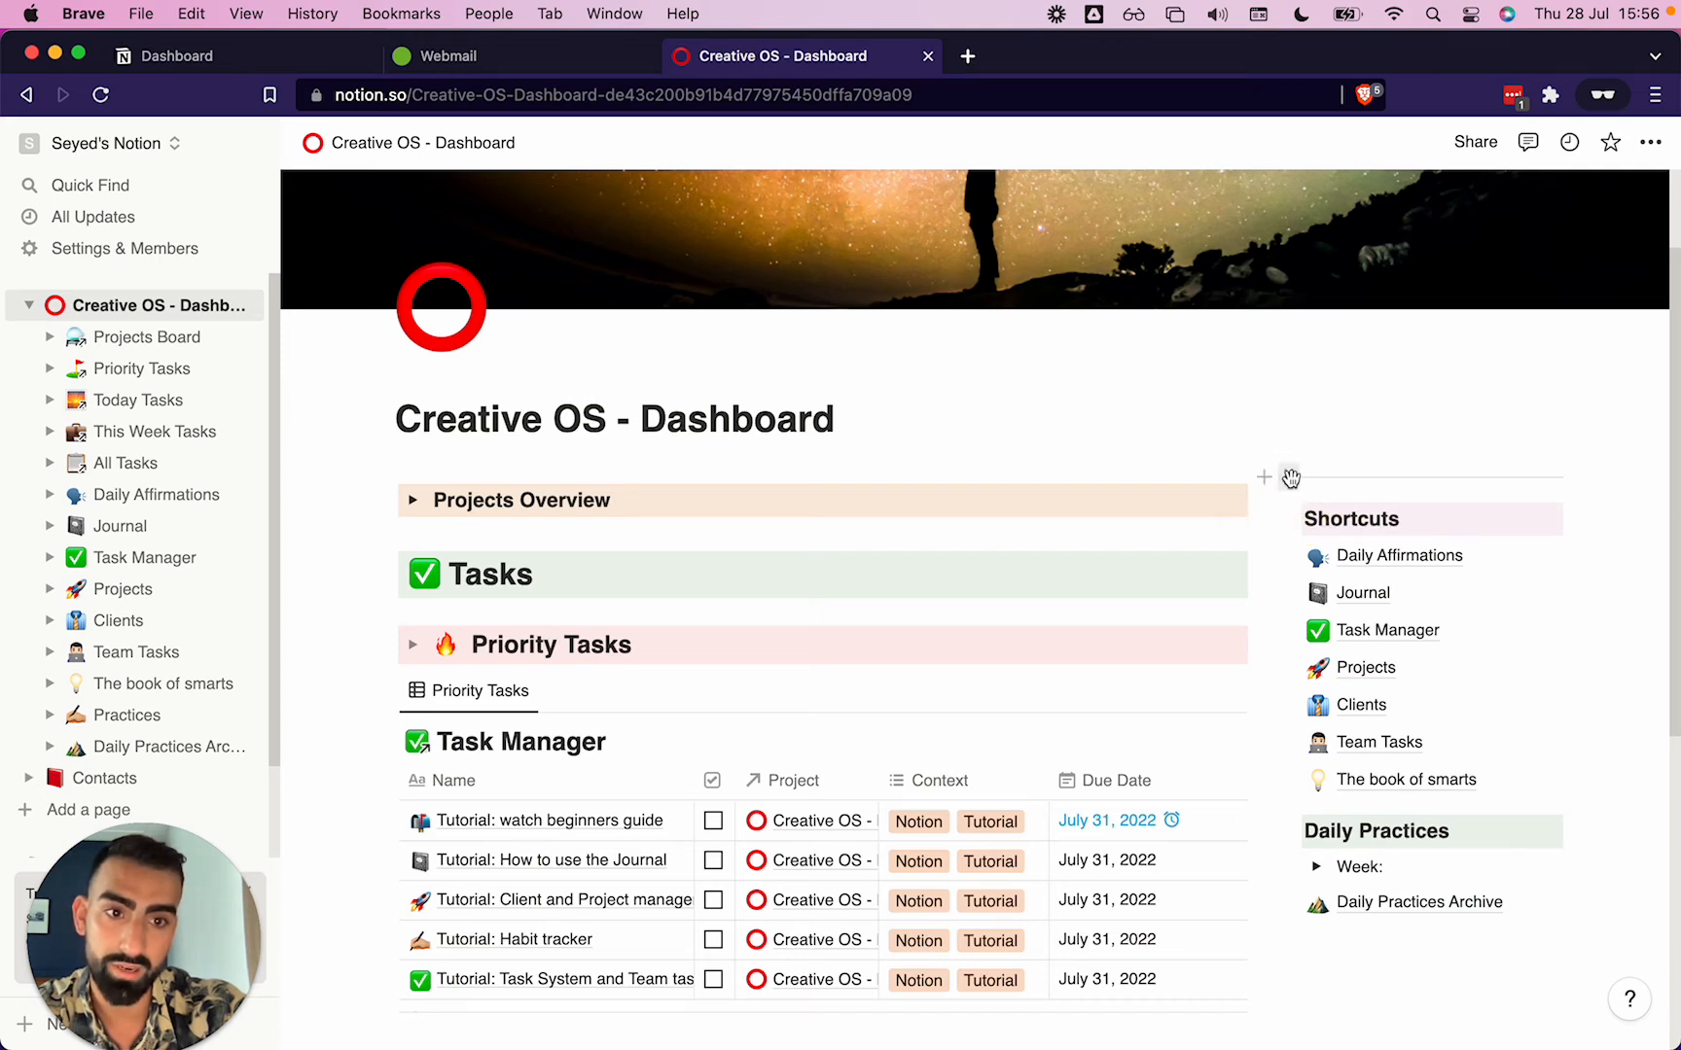
{"action": "left_click_drag", "start_coordinate": [1293, 476], "coordinate": [1320, 793]}
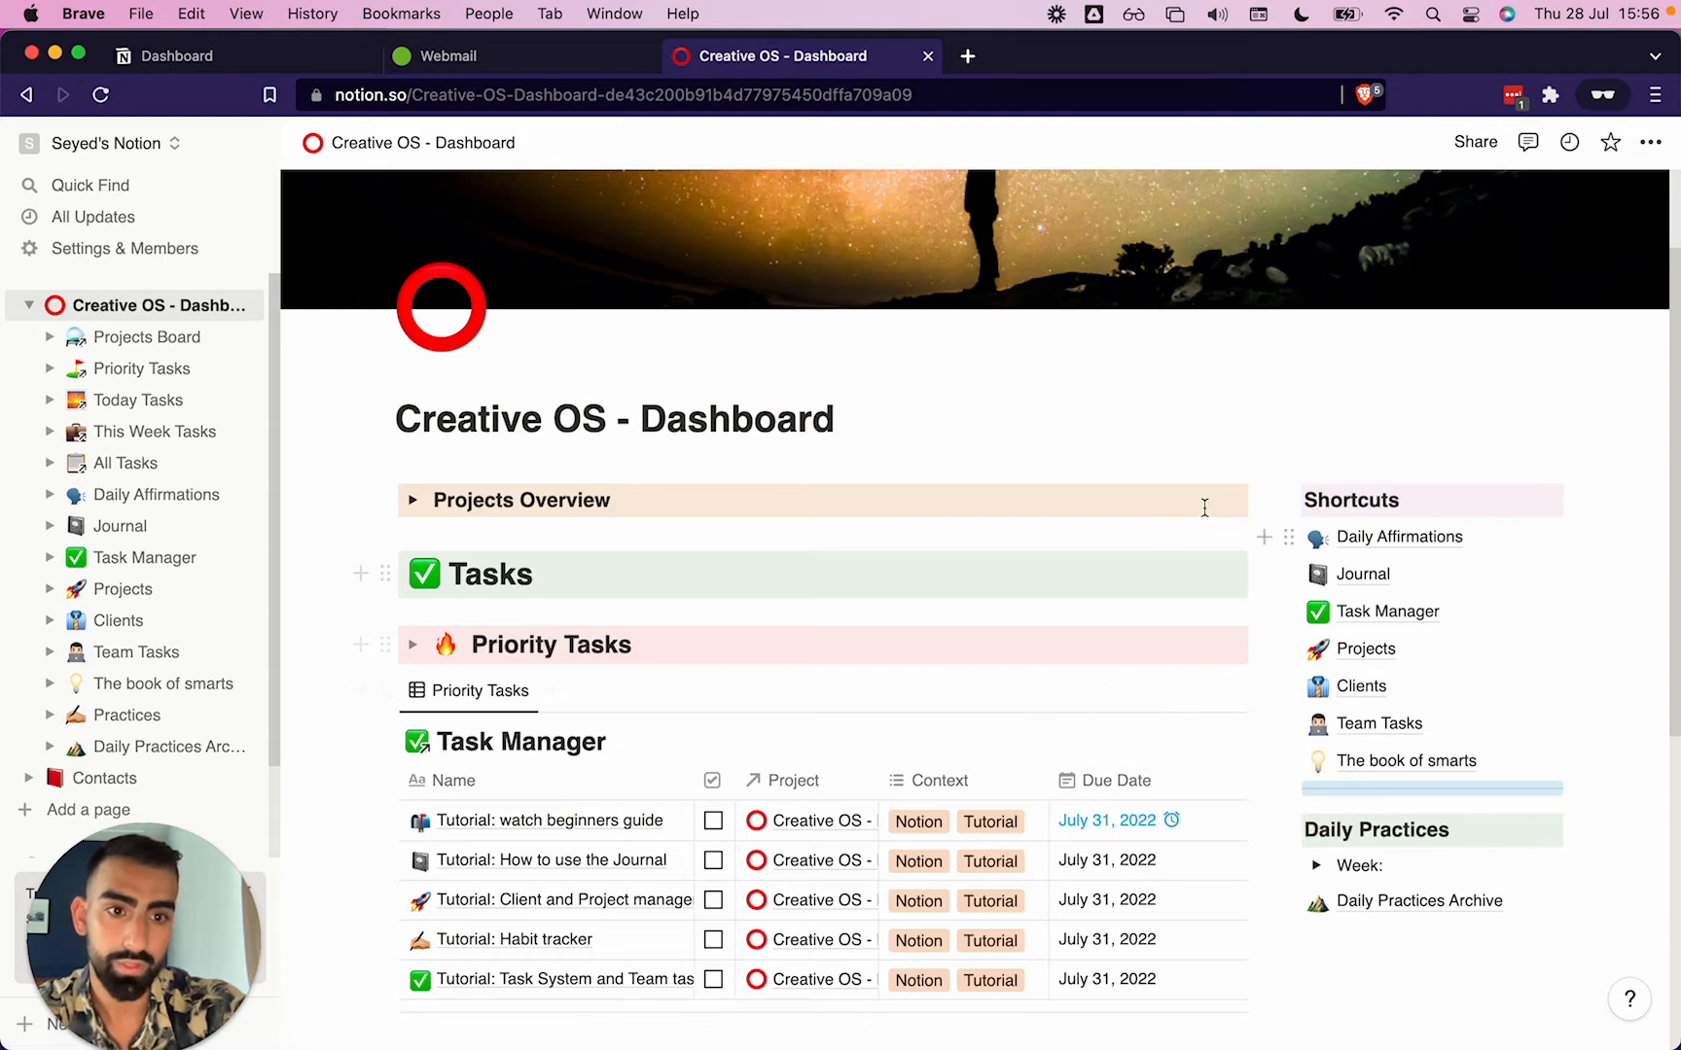
{"action": "left_click", "coordinate": [1223, 465]}
Expand the dashboard's Projects Overview section to view the in-progress projects, and collapse it again.
{"action": "scroll", "coordinate": [1224, 465], "scroll_direction": "down", "scroll_amount": 3}
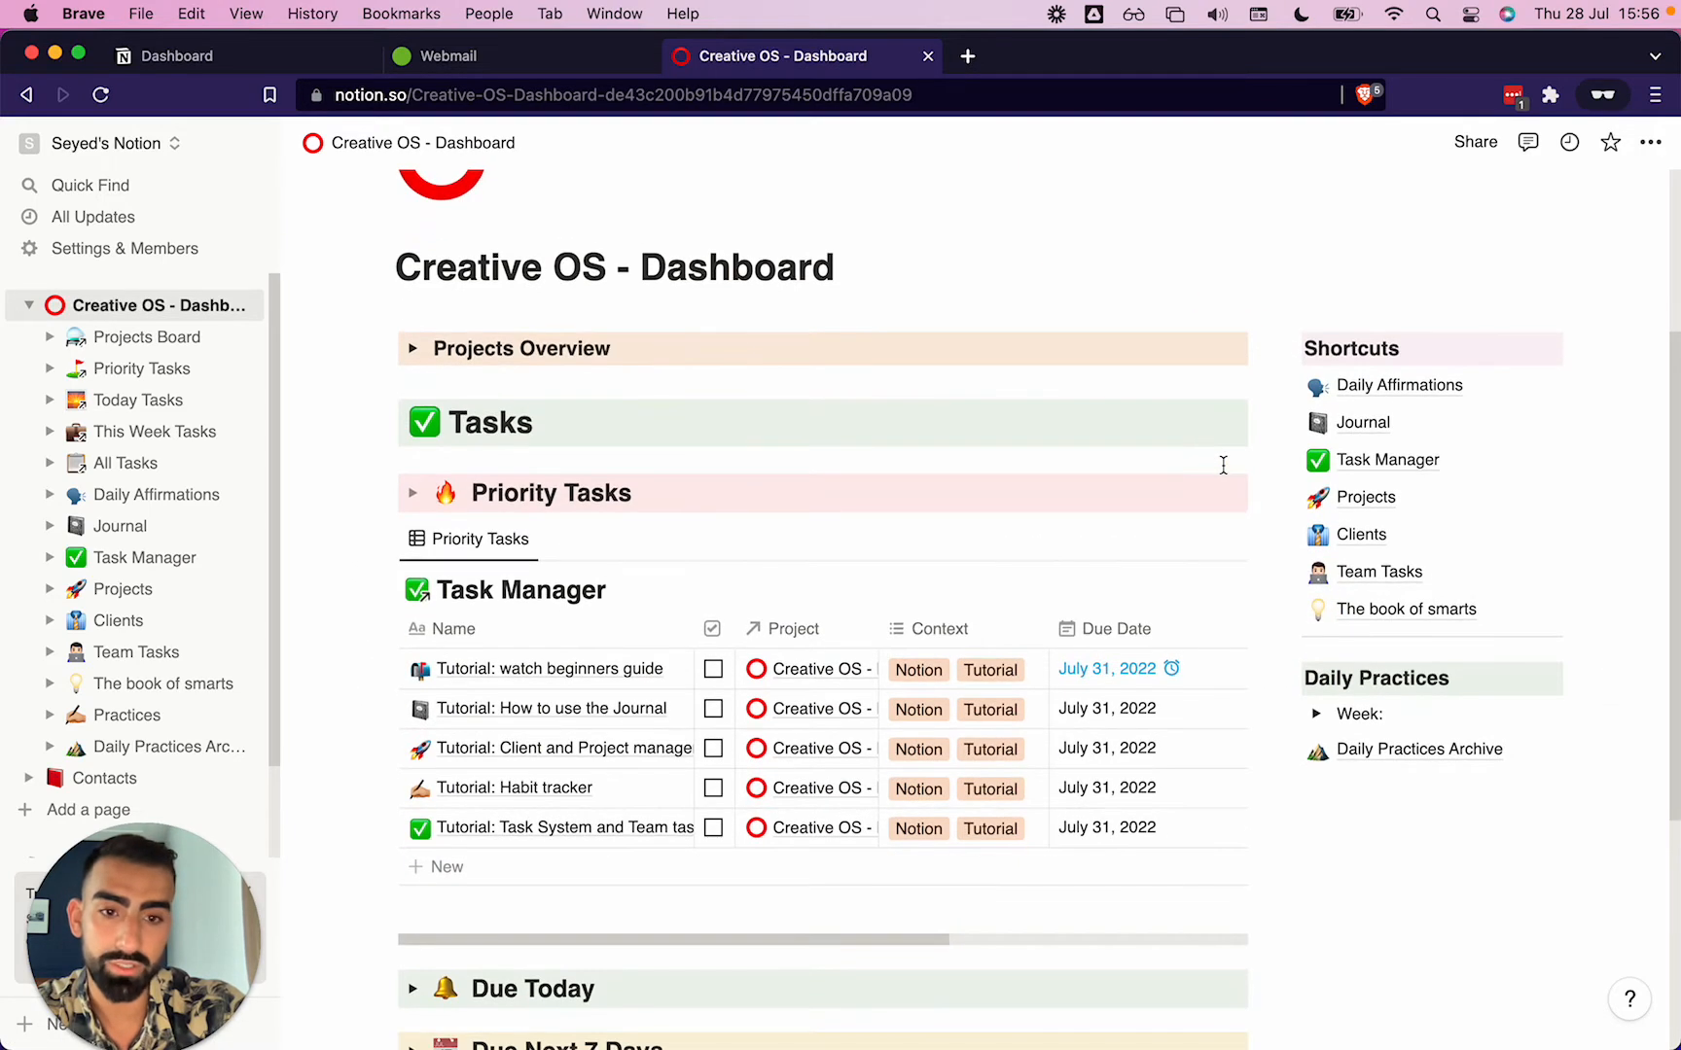
{"action": "left_click", "coordinate": [412, 388]}
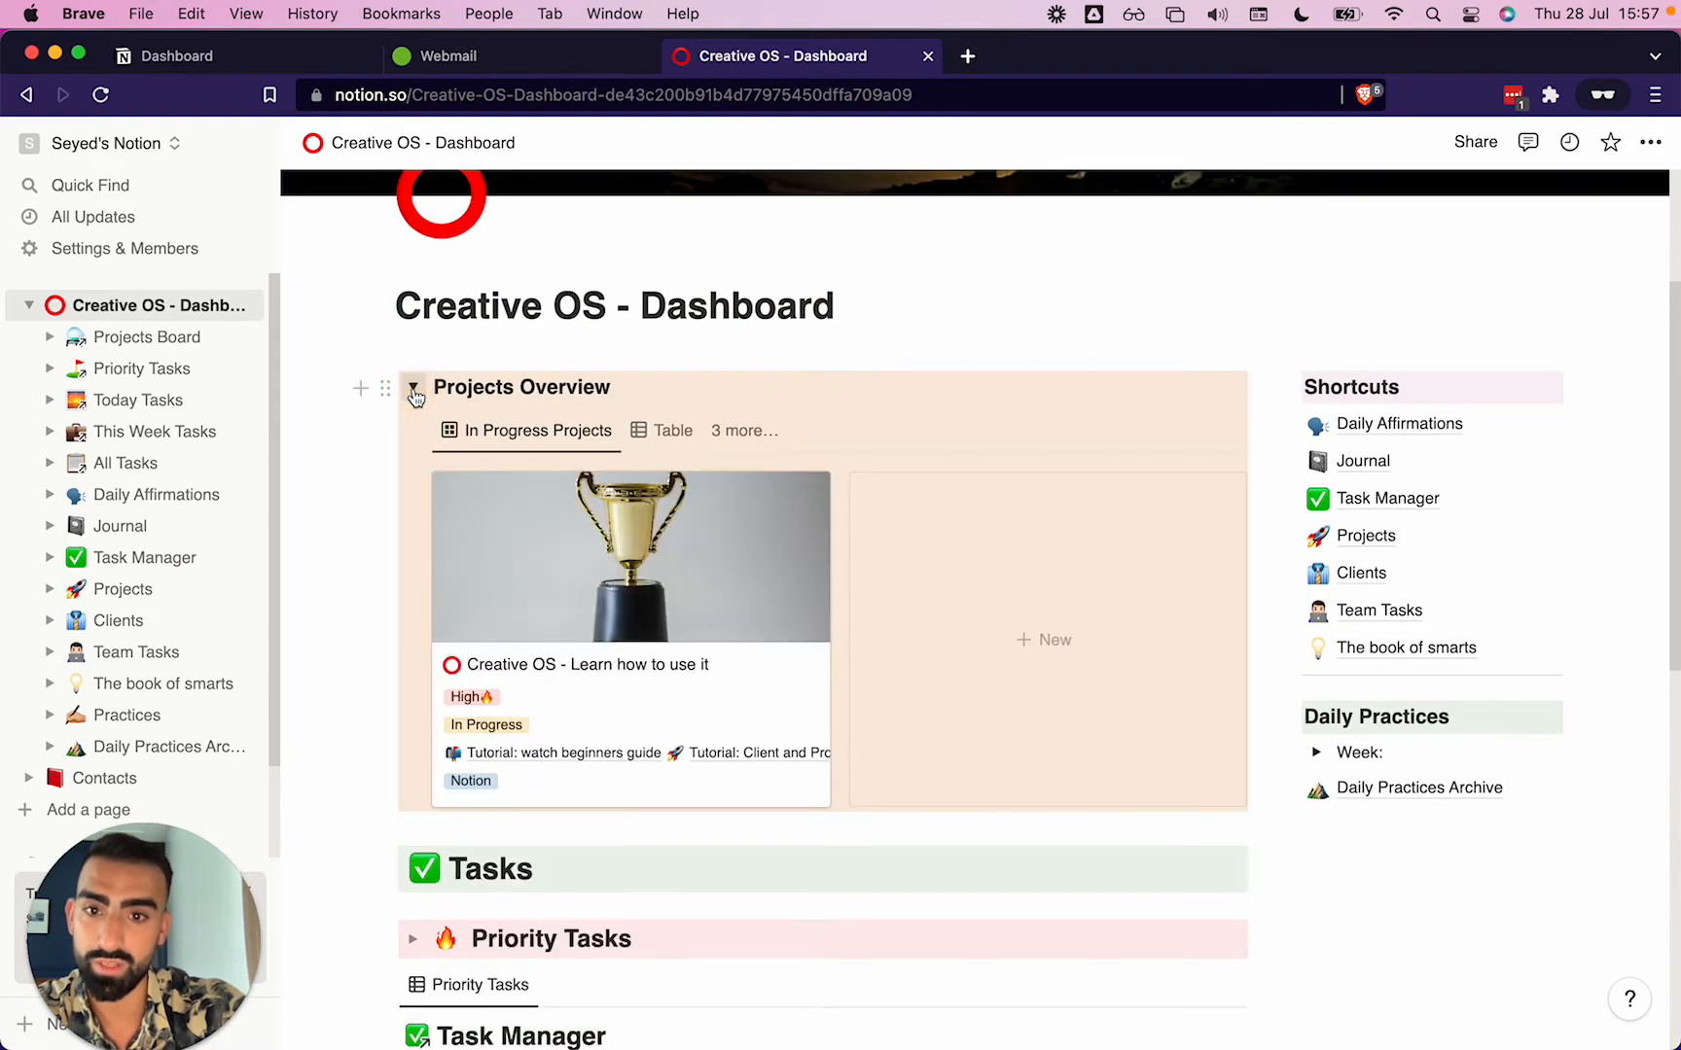
{"action": "left_click", "coordinate": [413, 389]}
Expand the Due Today, Due Next 7 Days and Everything Else sections of the dashboard and look over their tasks.
{"action": "scroll", "coordinate": [606, 511], "scroll_direction": "down", "scroll_amount": 5}
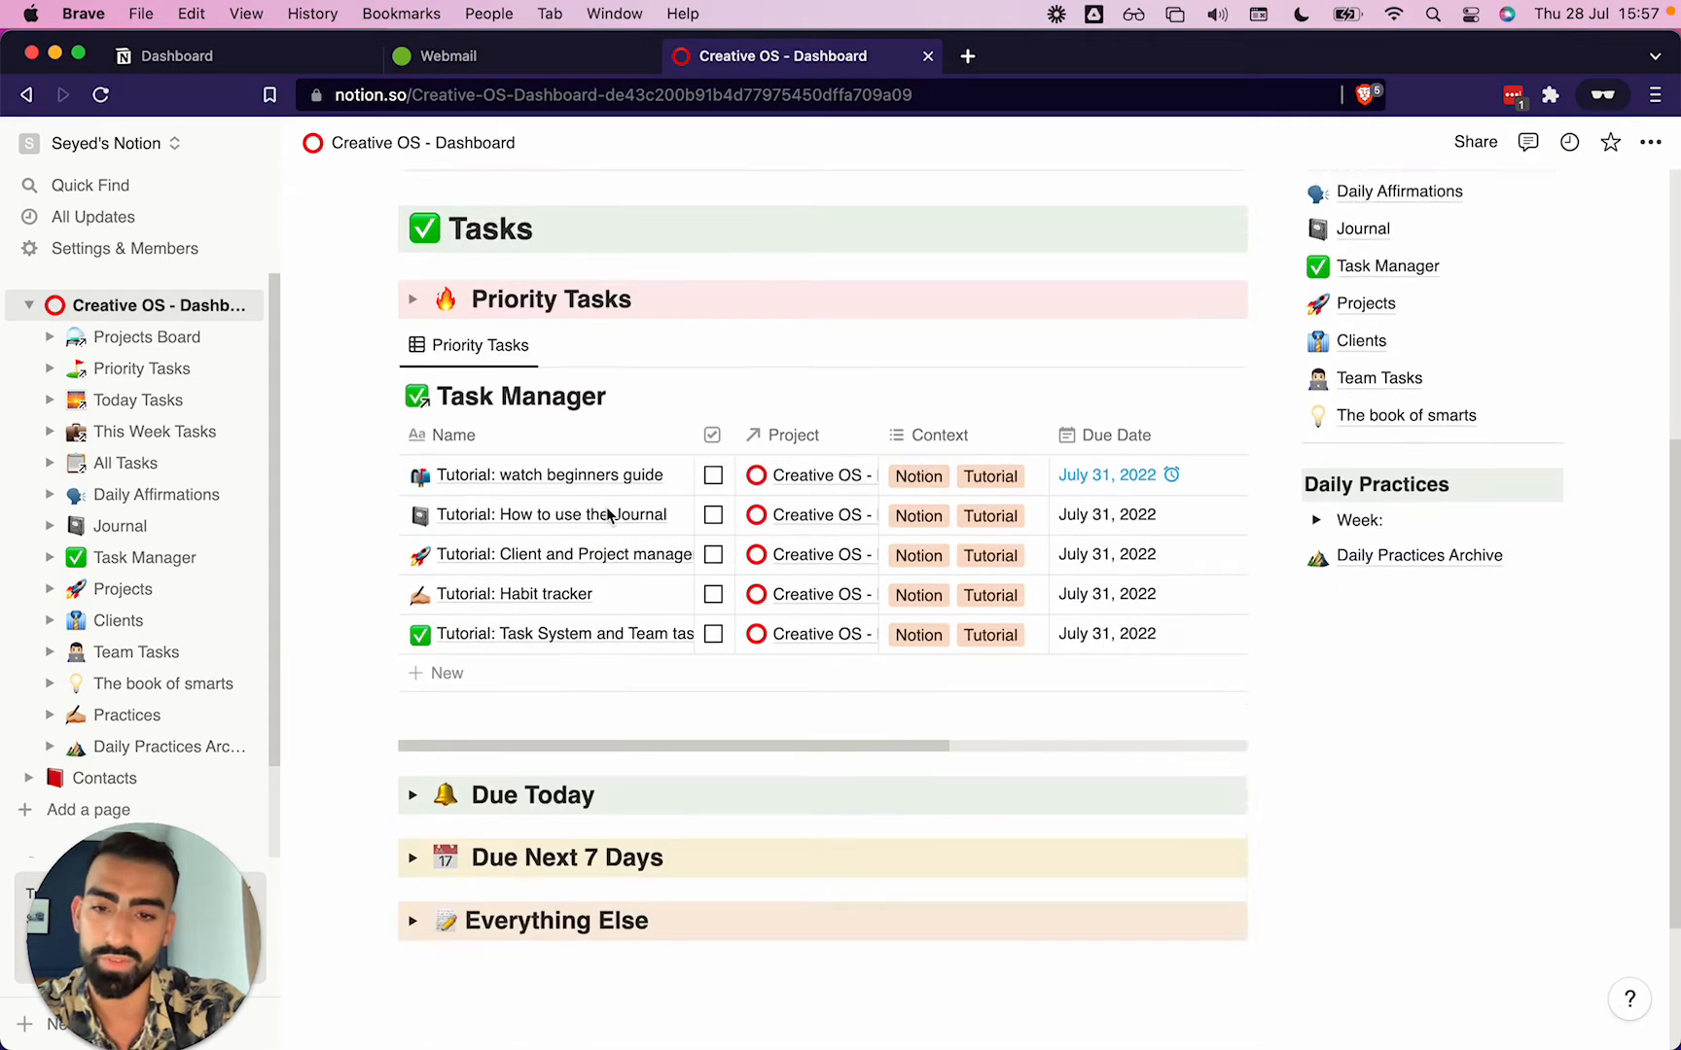
{"action": "left_click", "coordinate": [413, 573]}
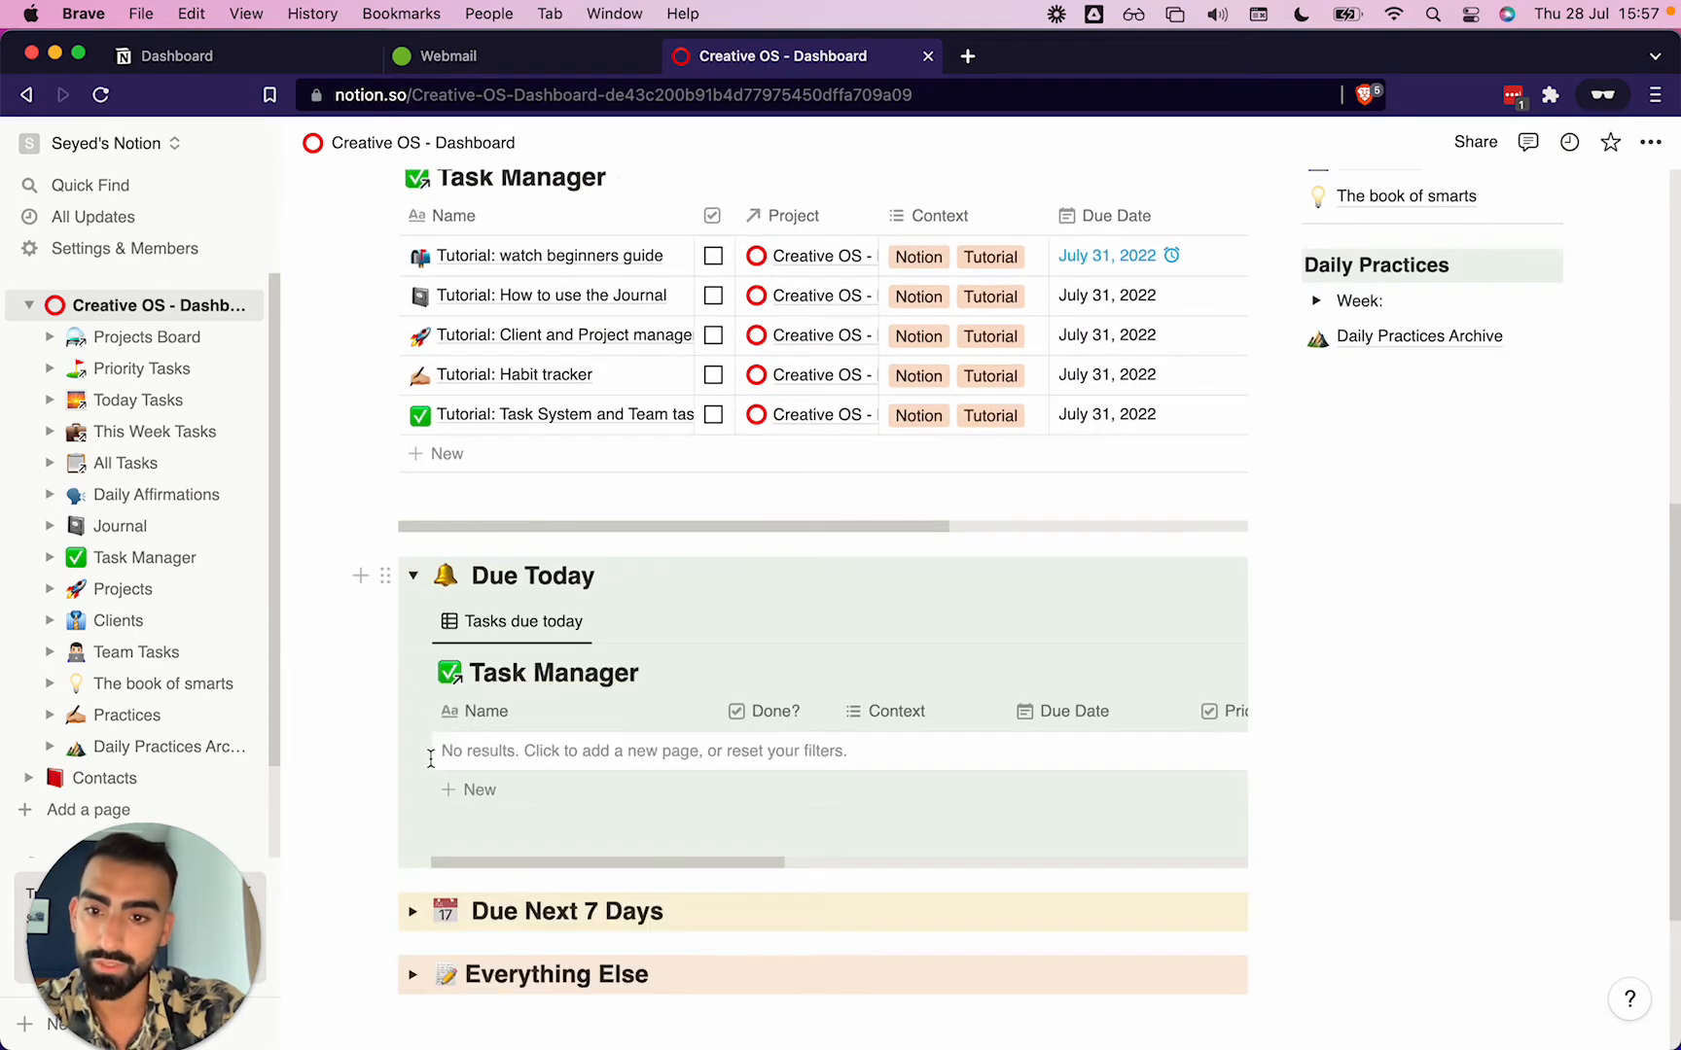
{"action": "scroll", "coordinate": [431, 762], "scroll_direction": "down", "scroll_amount": 5}
{"action": "left_click", "coordinate": [412, 691]}
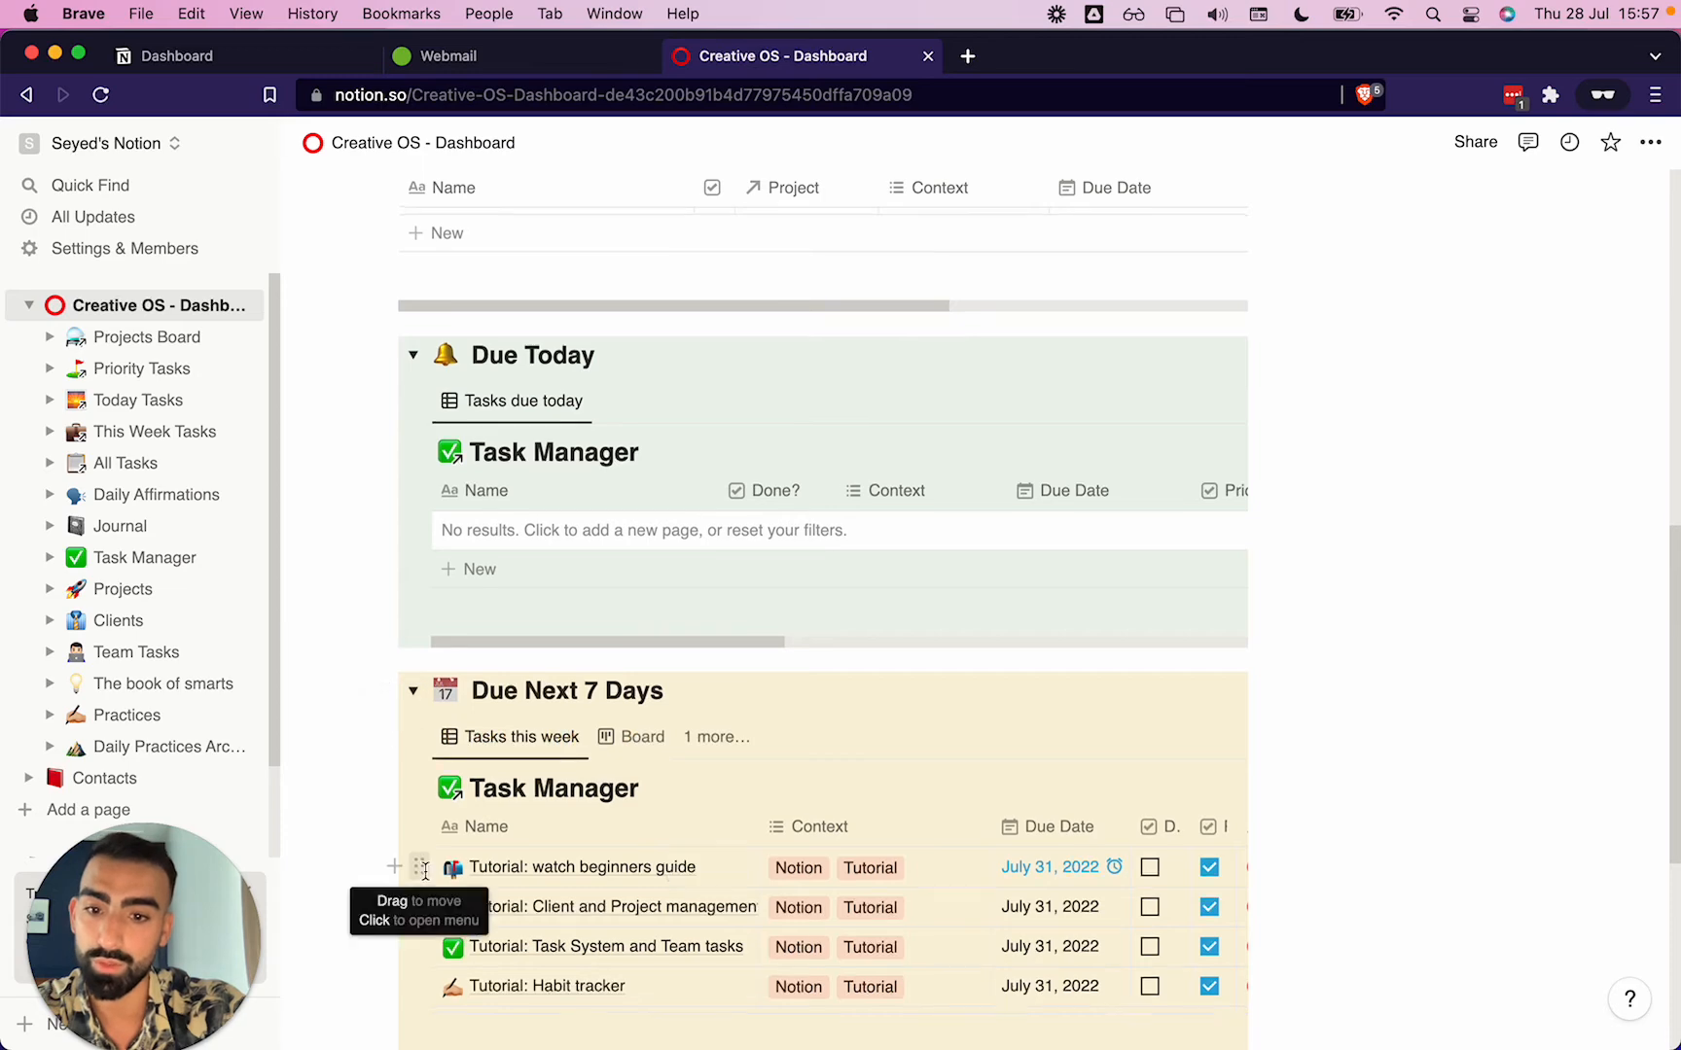
{"action": "scroll", "coordinate": [428, 878], "scroll_direction": "down", "scroll_amount": 5}
{"action": "left_click", "coordinate": [412, 875]}
{"action": "scroll", "coordinate": [411, 872], "scroll_direction": "down", "scroll_amount": 5}
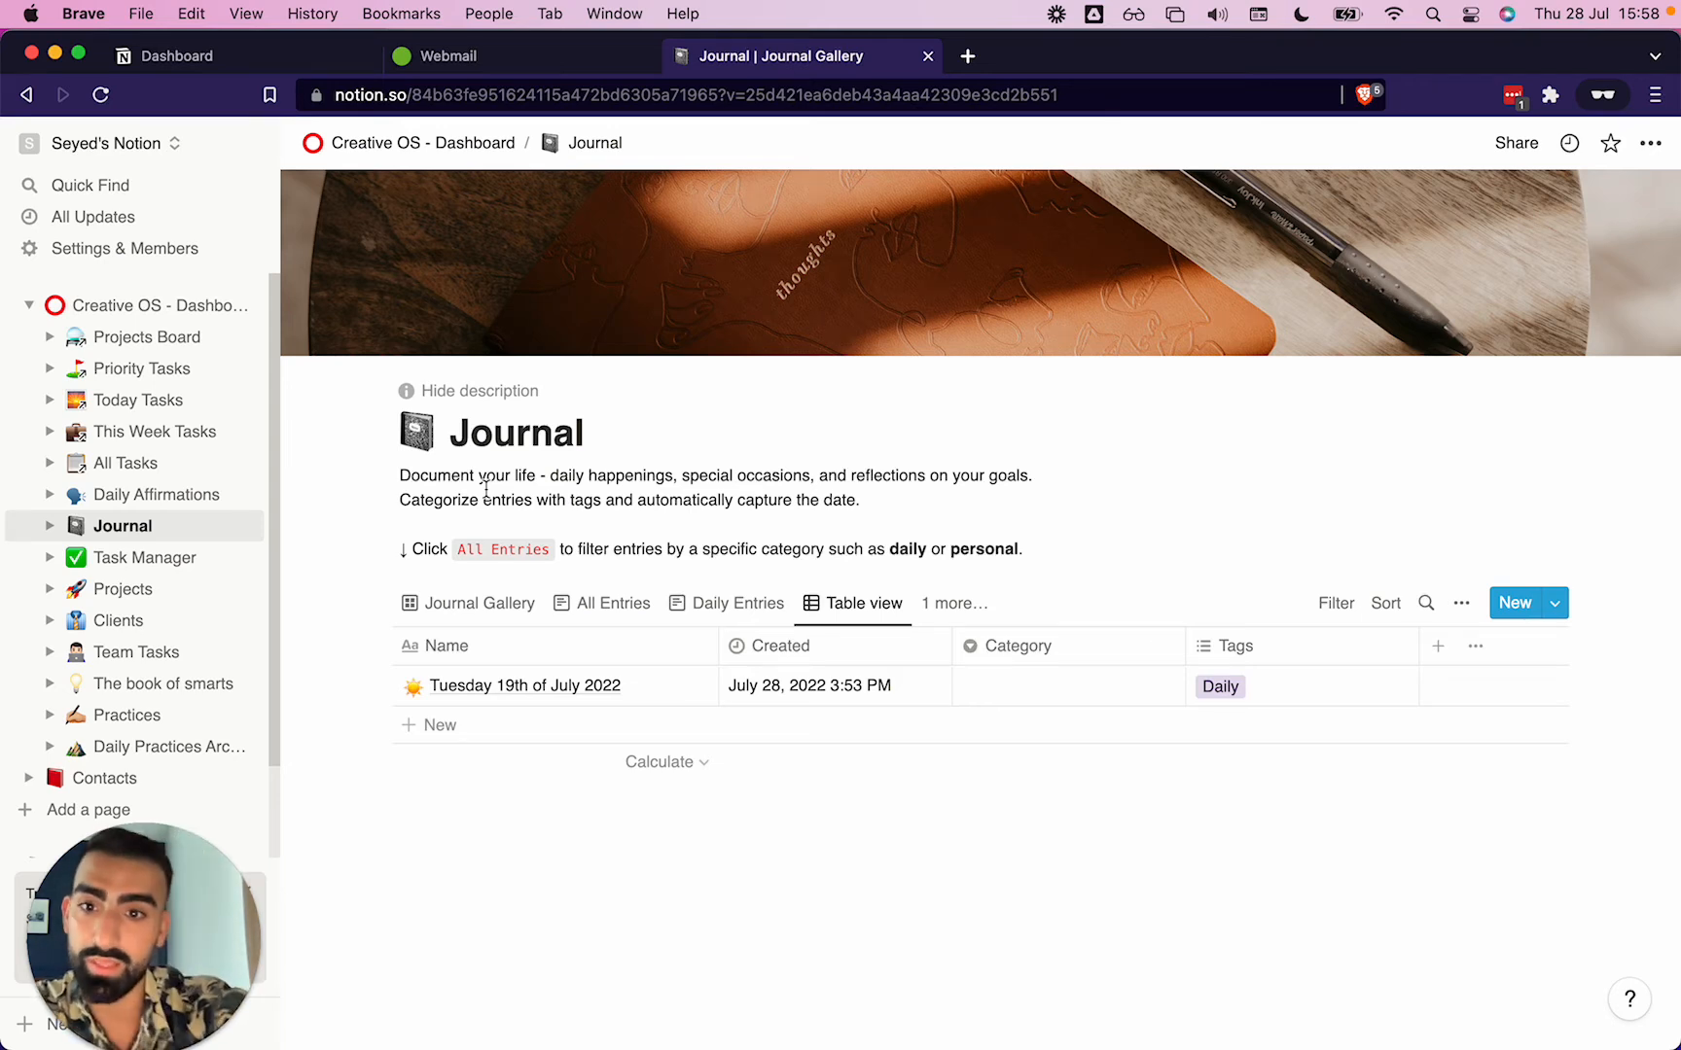
Show the Journal in its Journal Gallery view, add a blank new entry, and close the entry.
{"action": "left_click", "coordinate": [498, 604]}
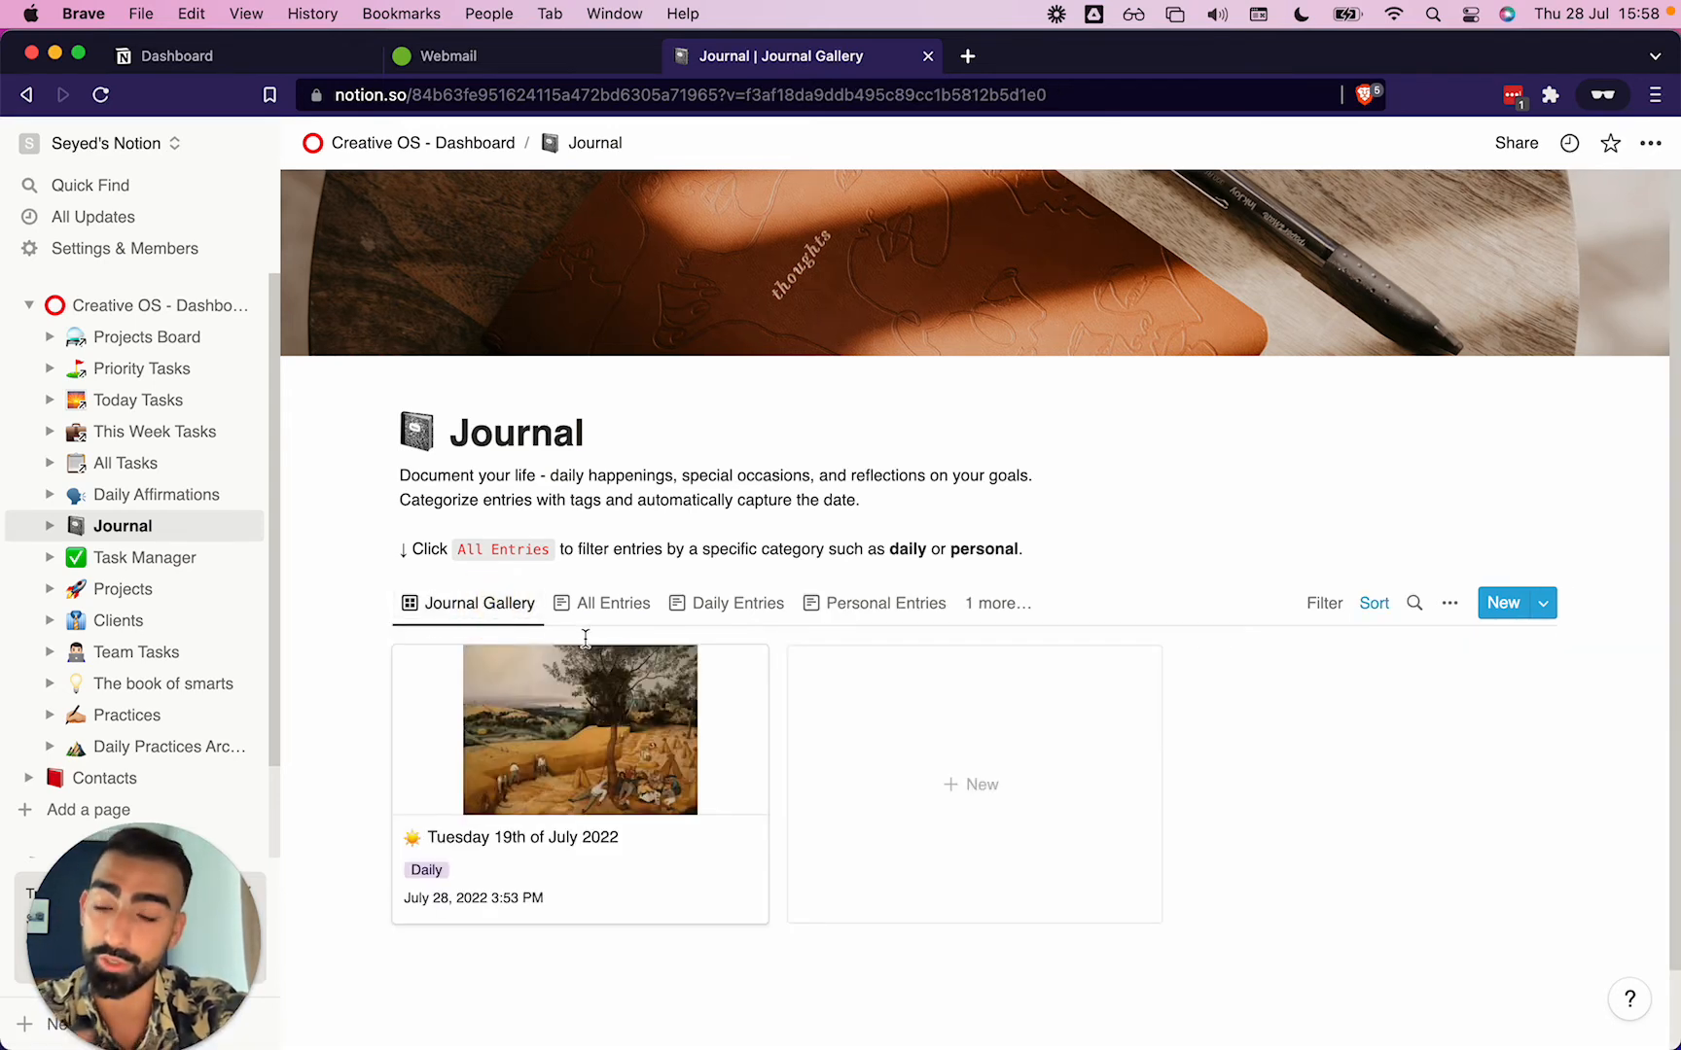
{"action": "scroll", "coordinate": [586, 638], "scroll_direction": "down", "scroll_amount": 2}
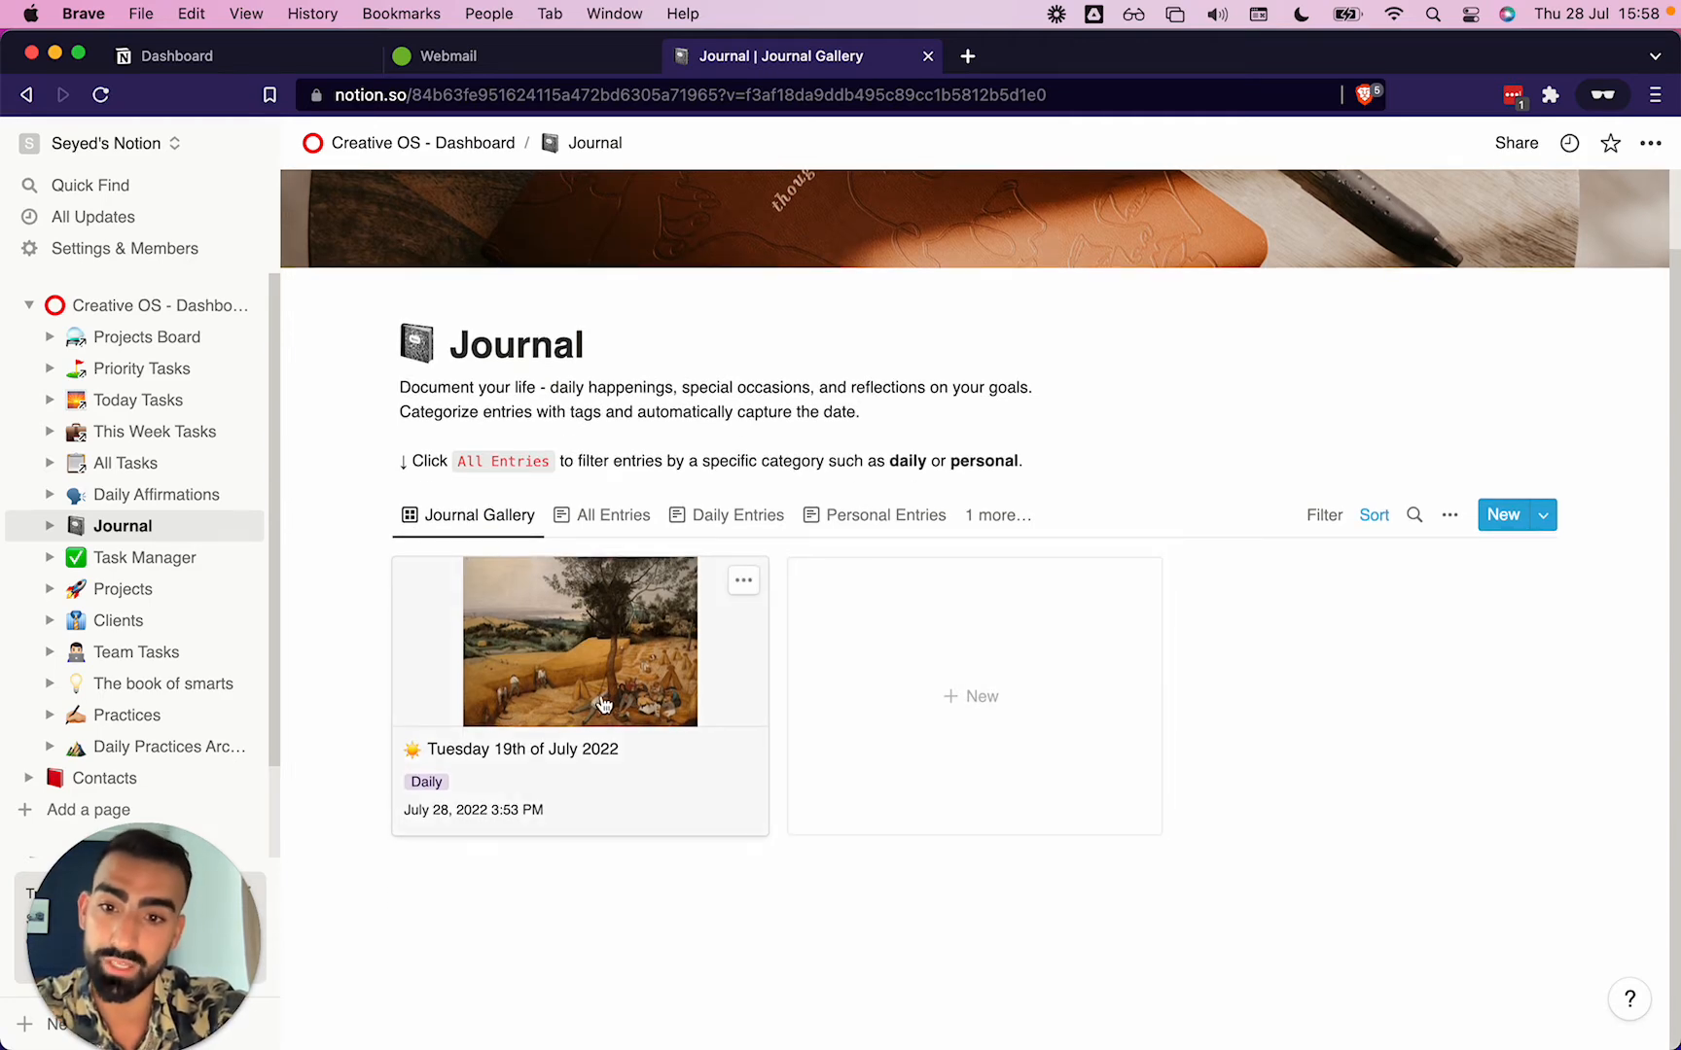
{"action": "left_click", "coordinate": [943, 681]}
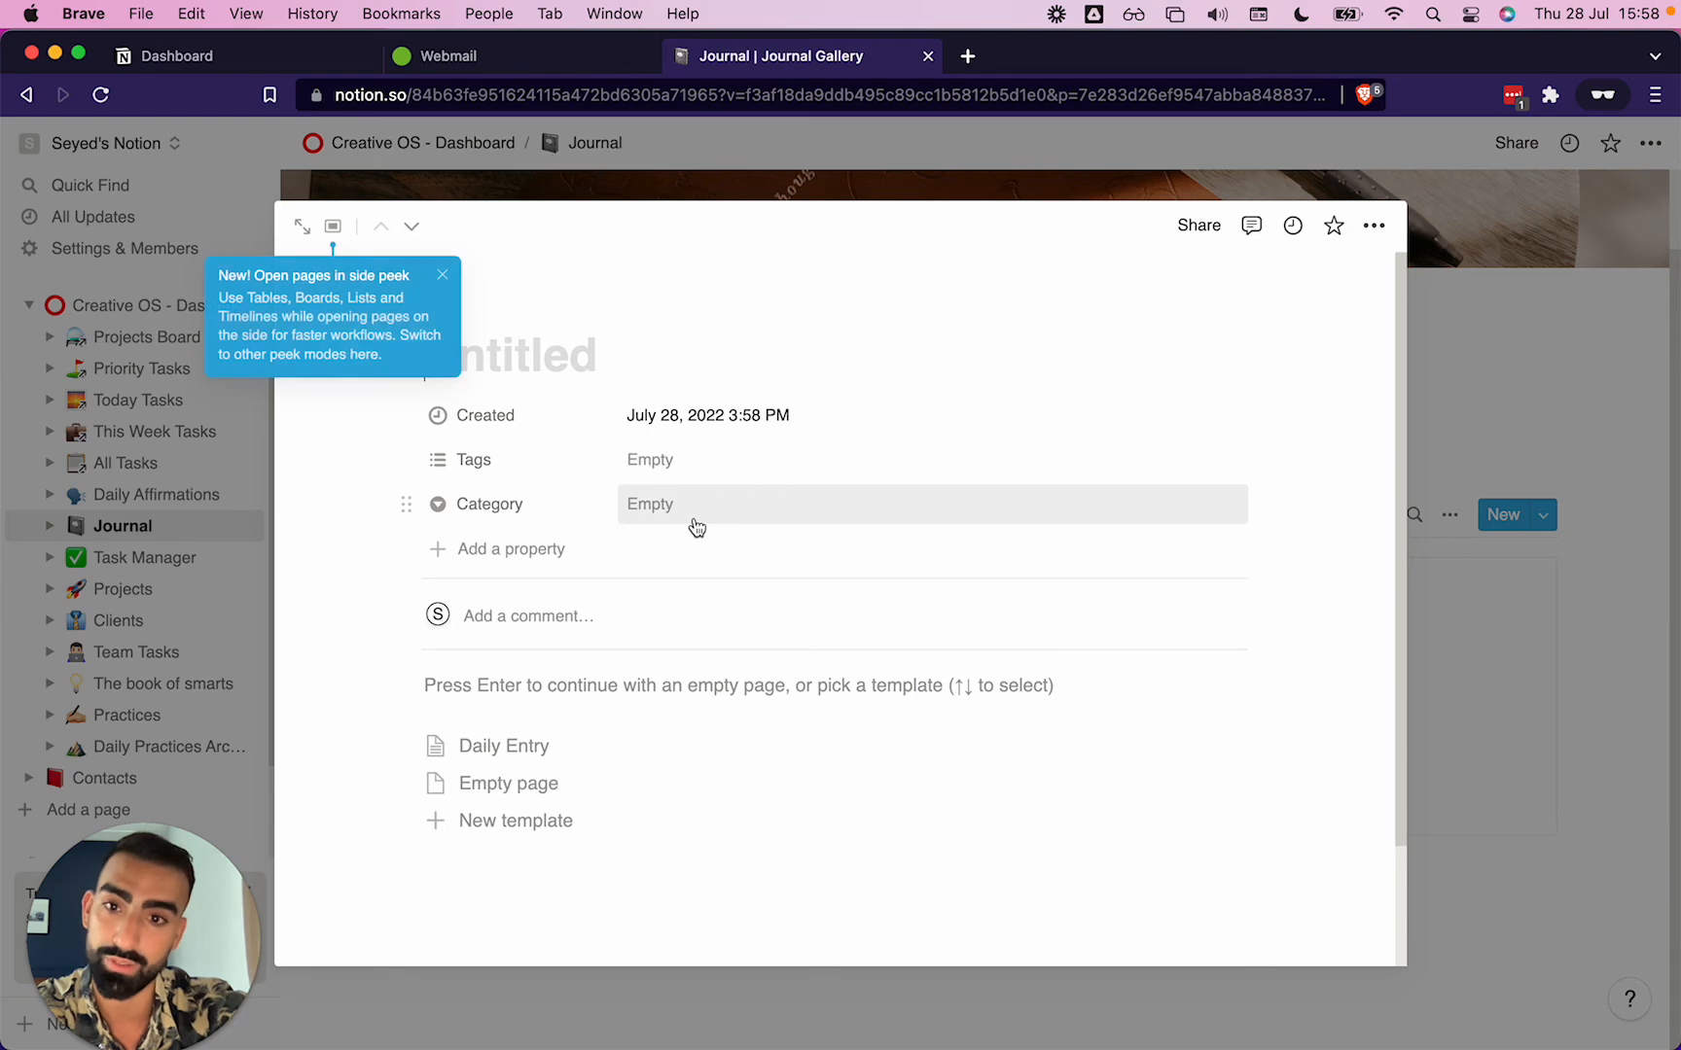
{"action": "left_click", "coordinate": [1501, 297]}
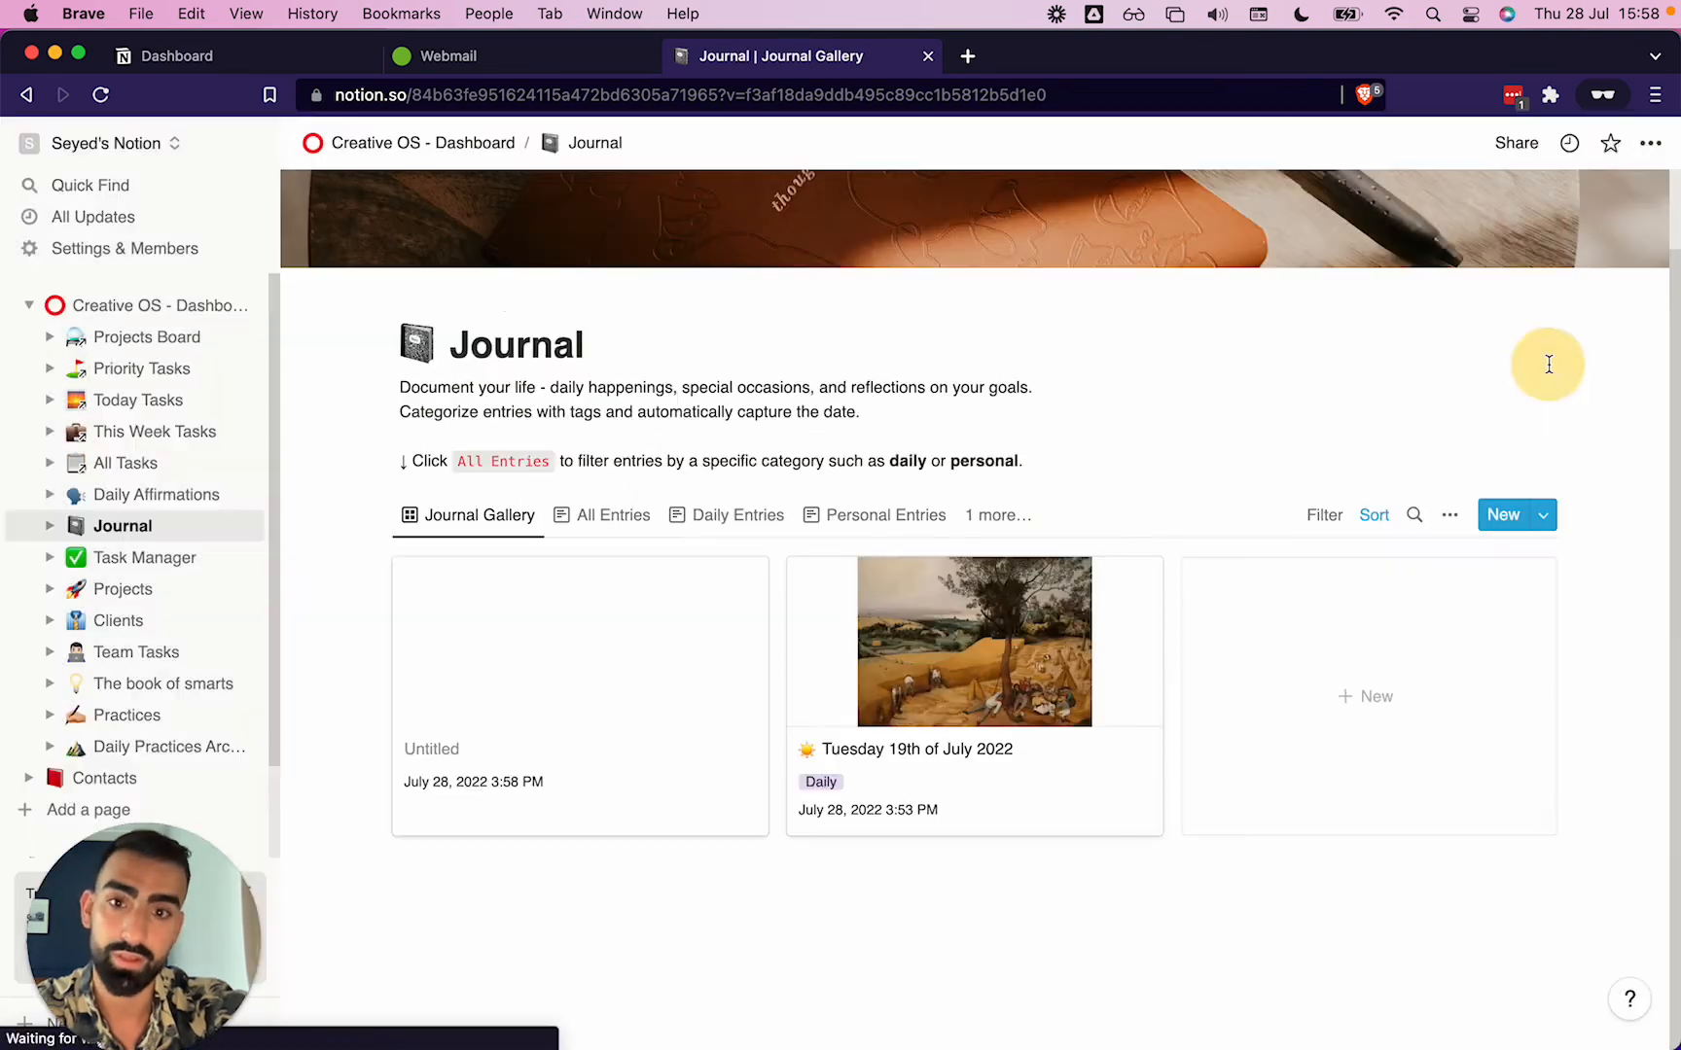
View the Journal's All Entries, Daily Entries, Personal Entries and Table view in turn.
{"action": "left_click", "coordinate": [605, 514]}
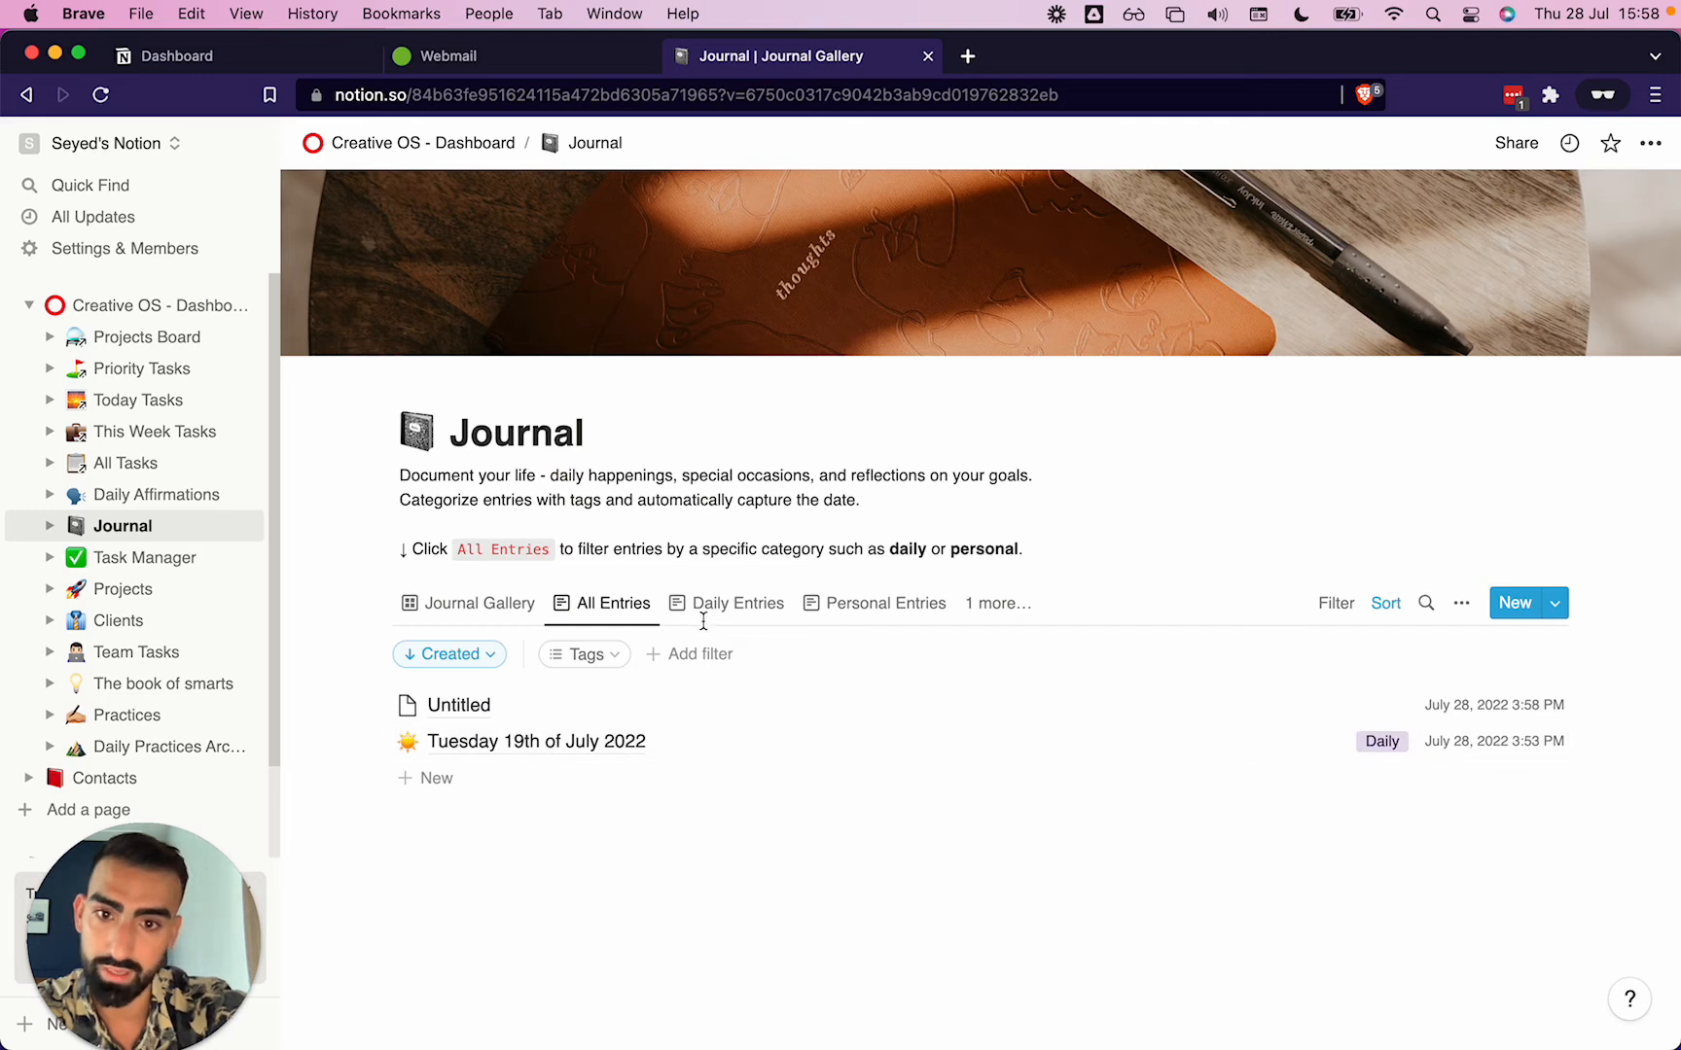
{"action": "left_click", "coordinate": [701, 610]}
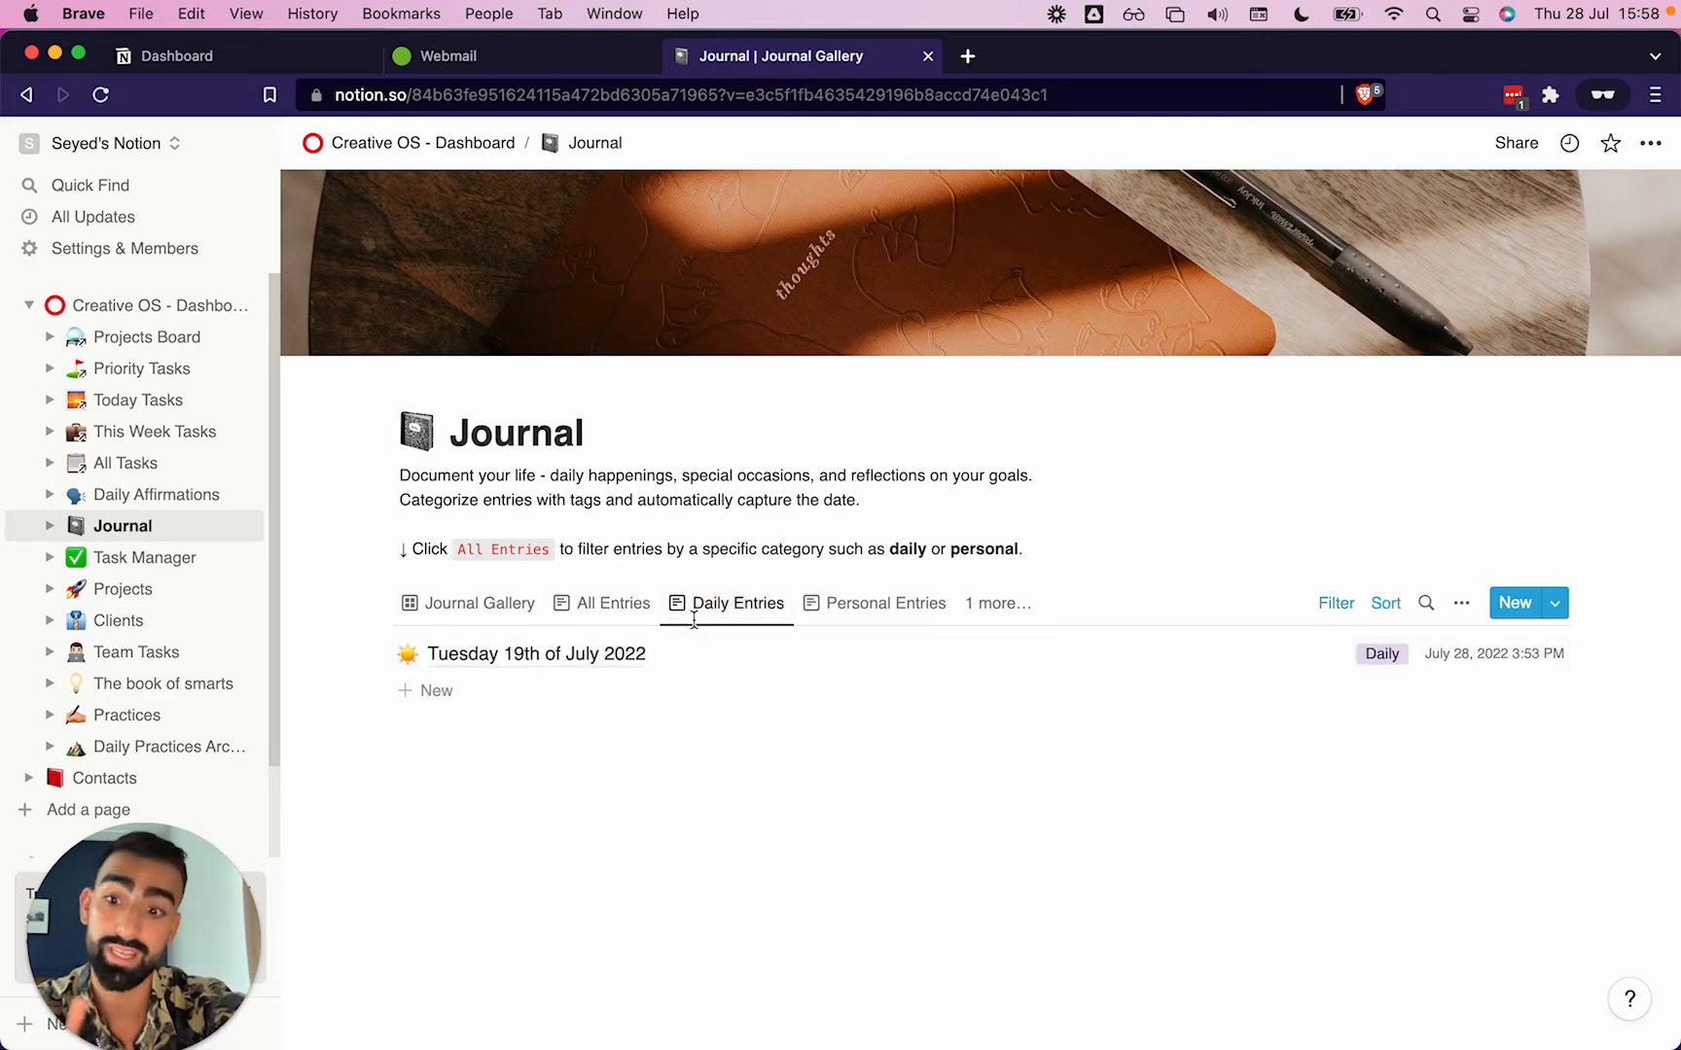
{"action": "left_click", "coordinate": [874, 605]}
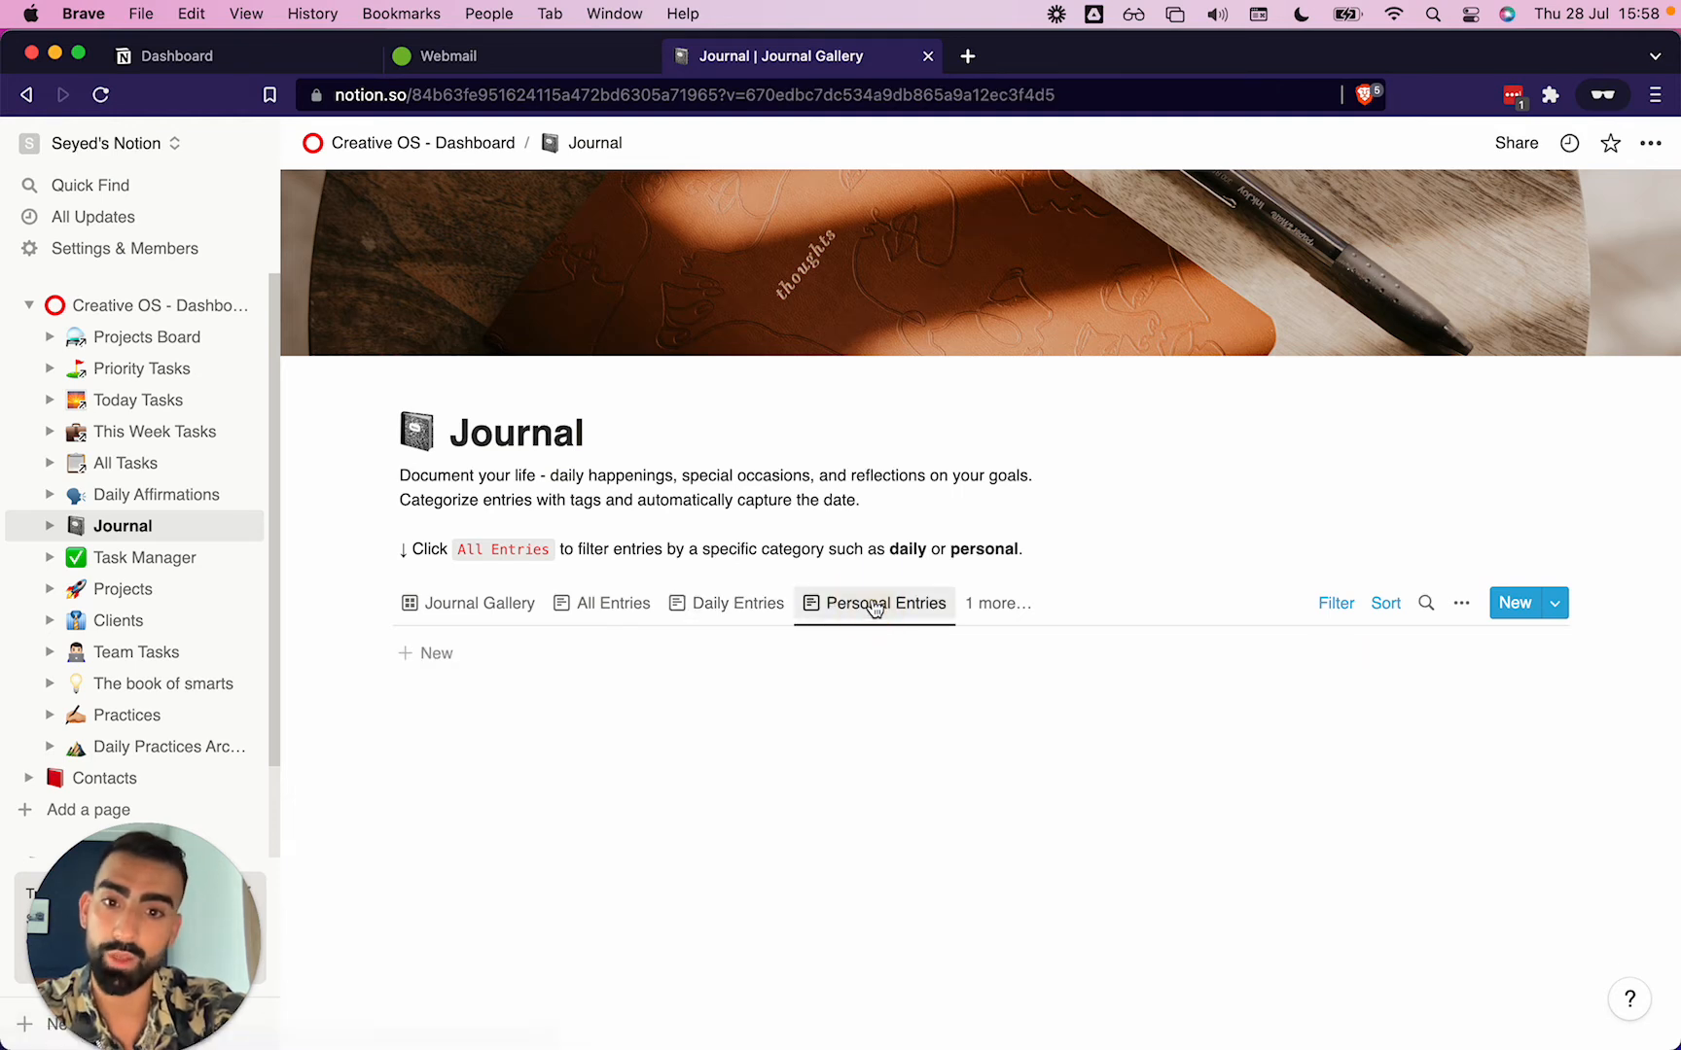
{"action": "left_click", "coordinate": [1005, 604]}
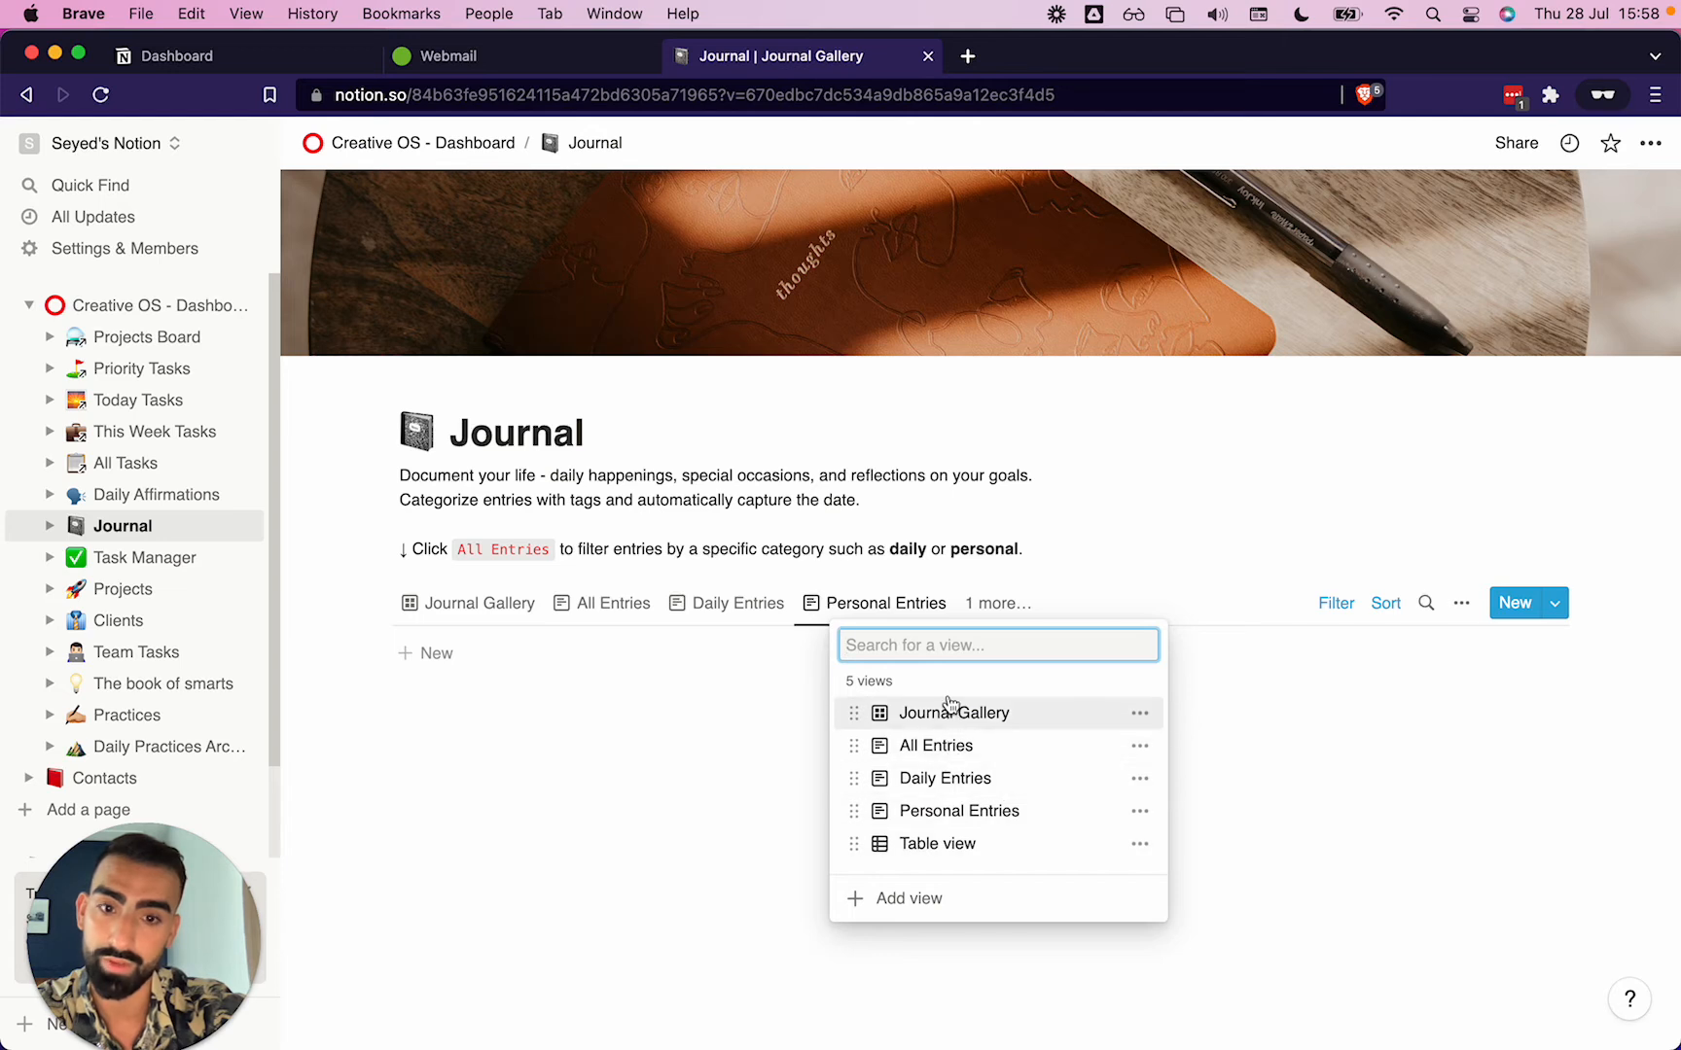
{"action": "left_click", "coordinate": [930, 842]}
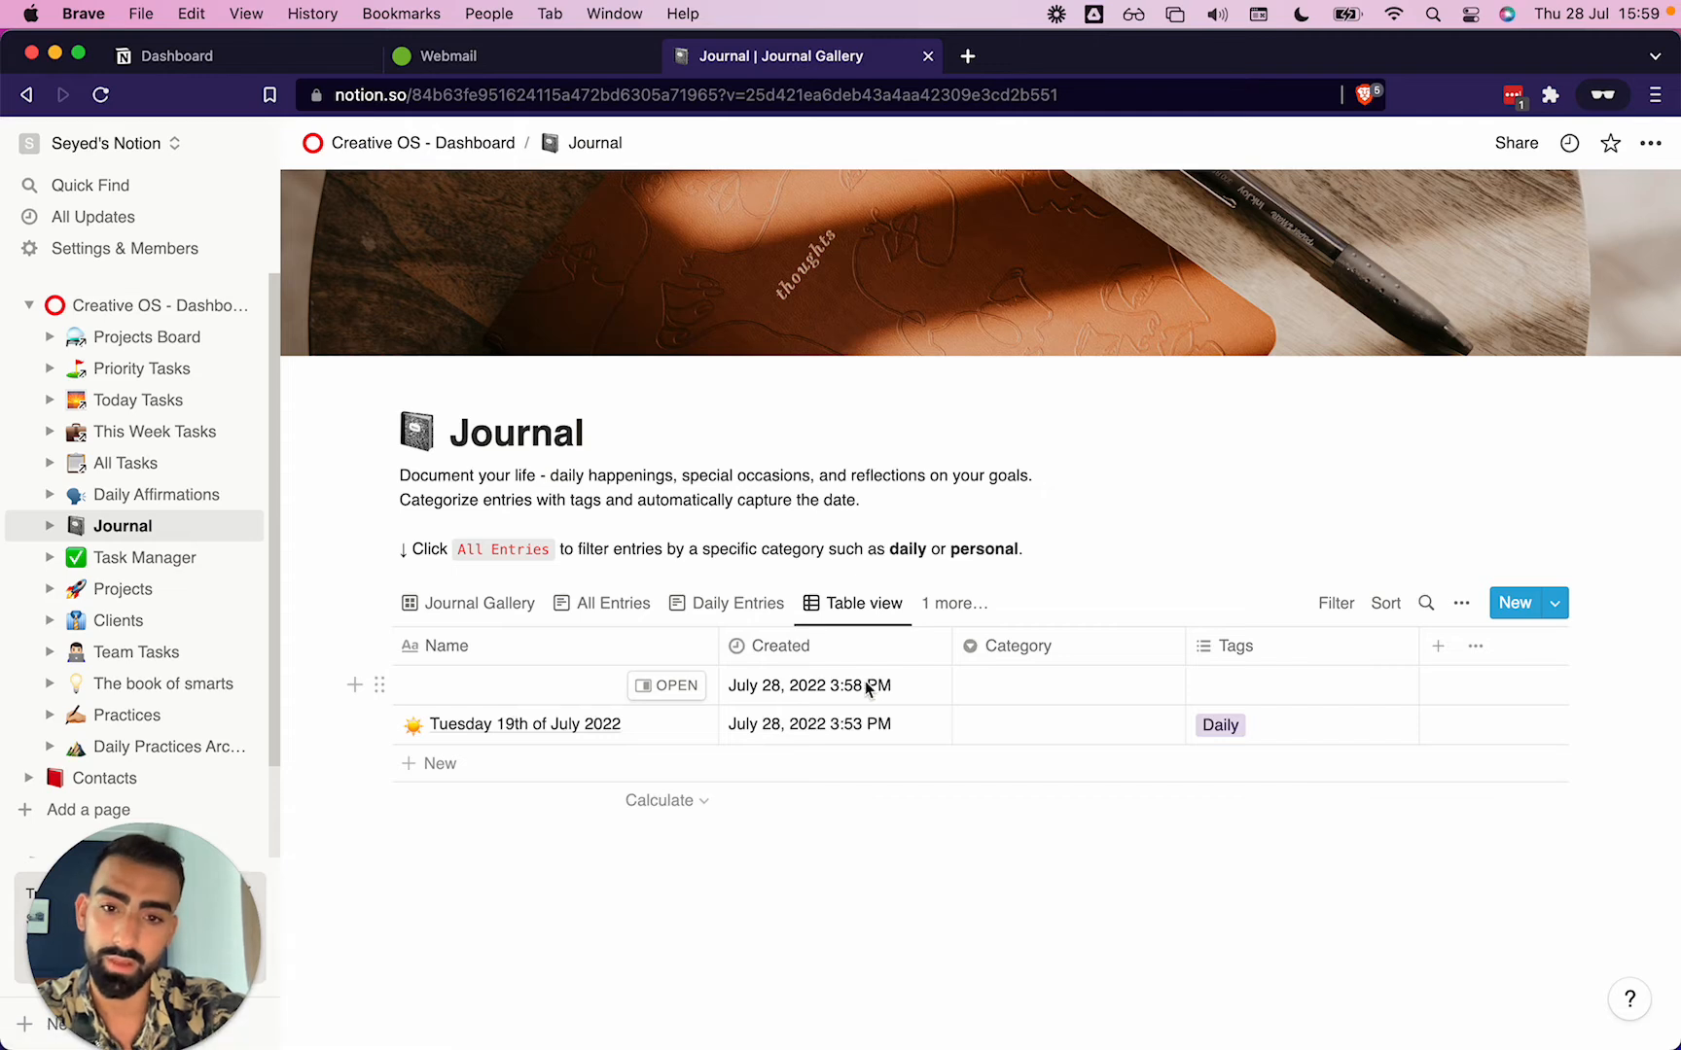
Inspect the blank entry's Category choices and the Category property's settings in the Journal table, and close them without editing.
{"action": "left_click", "coordinate": [995, 685]}
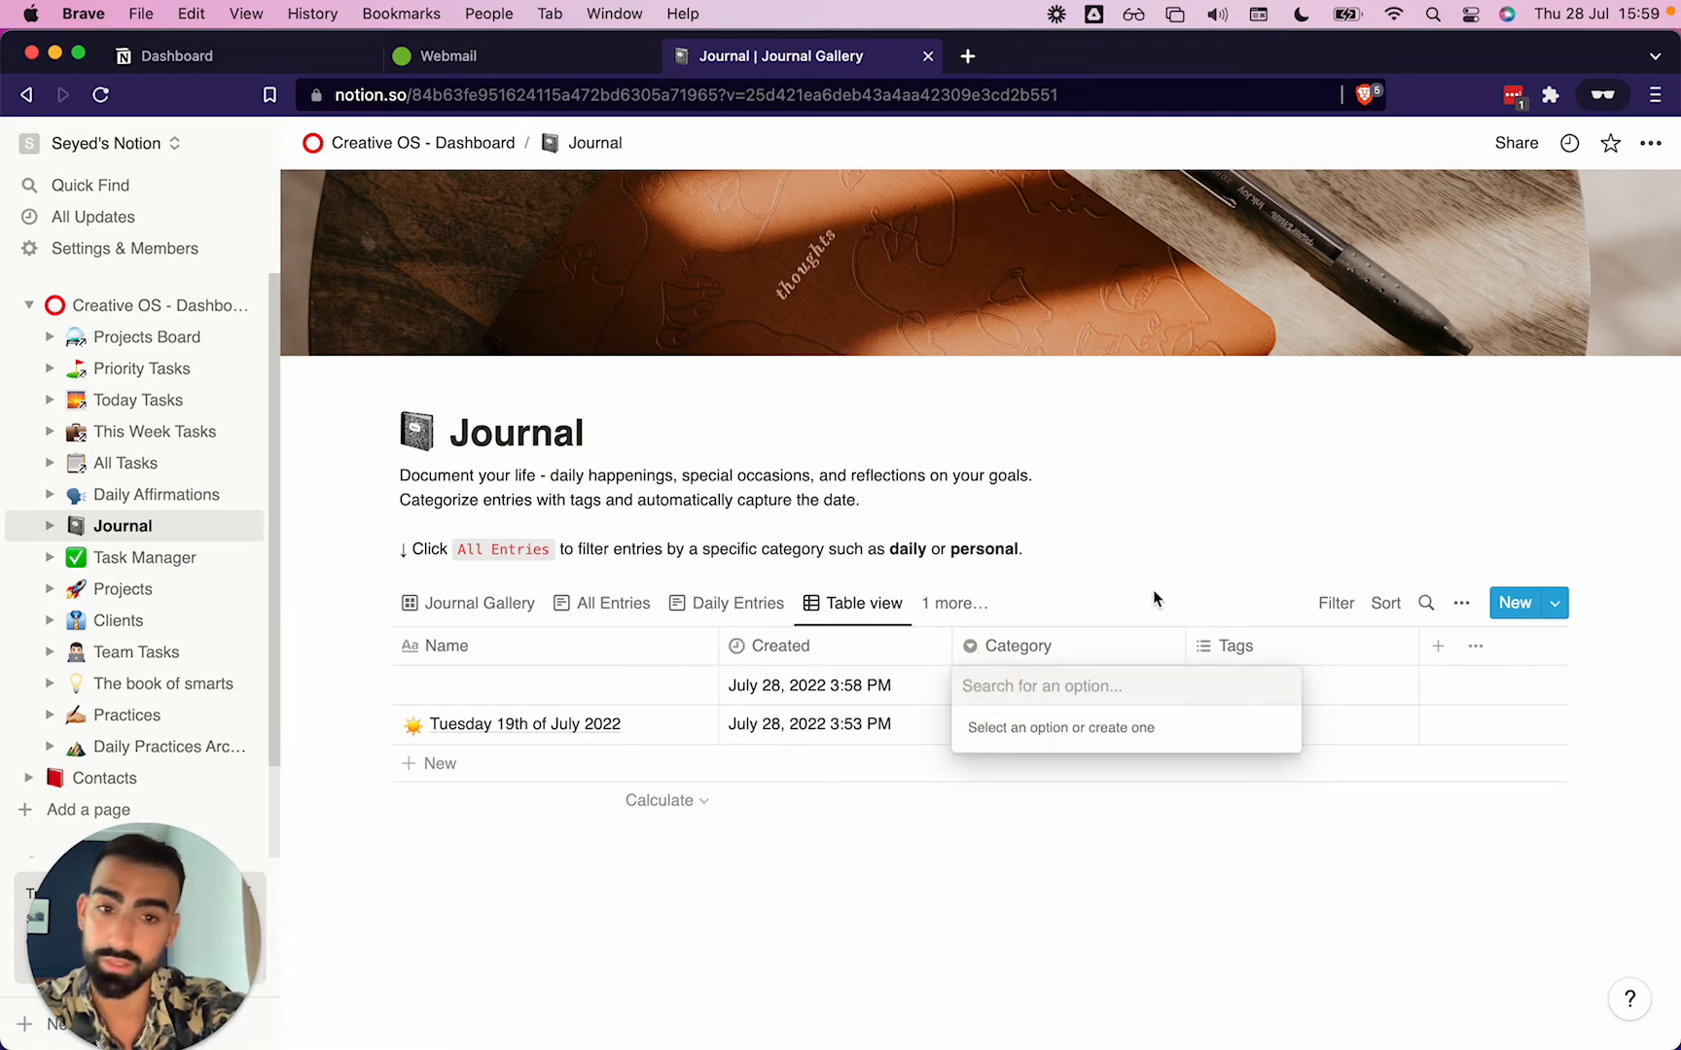
{"action": "left_click", "coordinate": [1154, 595]}
{"action": "left_click", "coordinate": [1019, 647]}
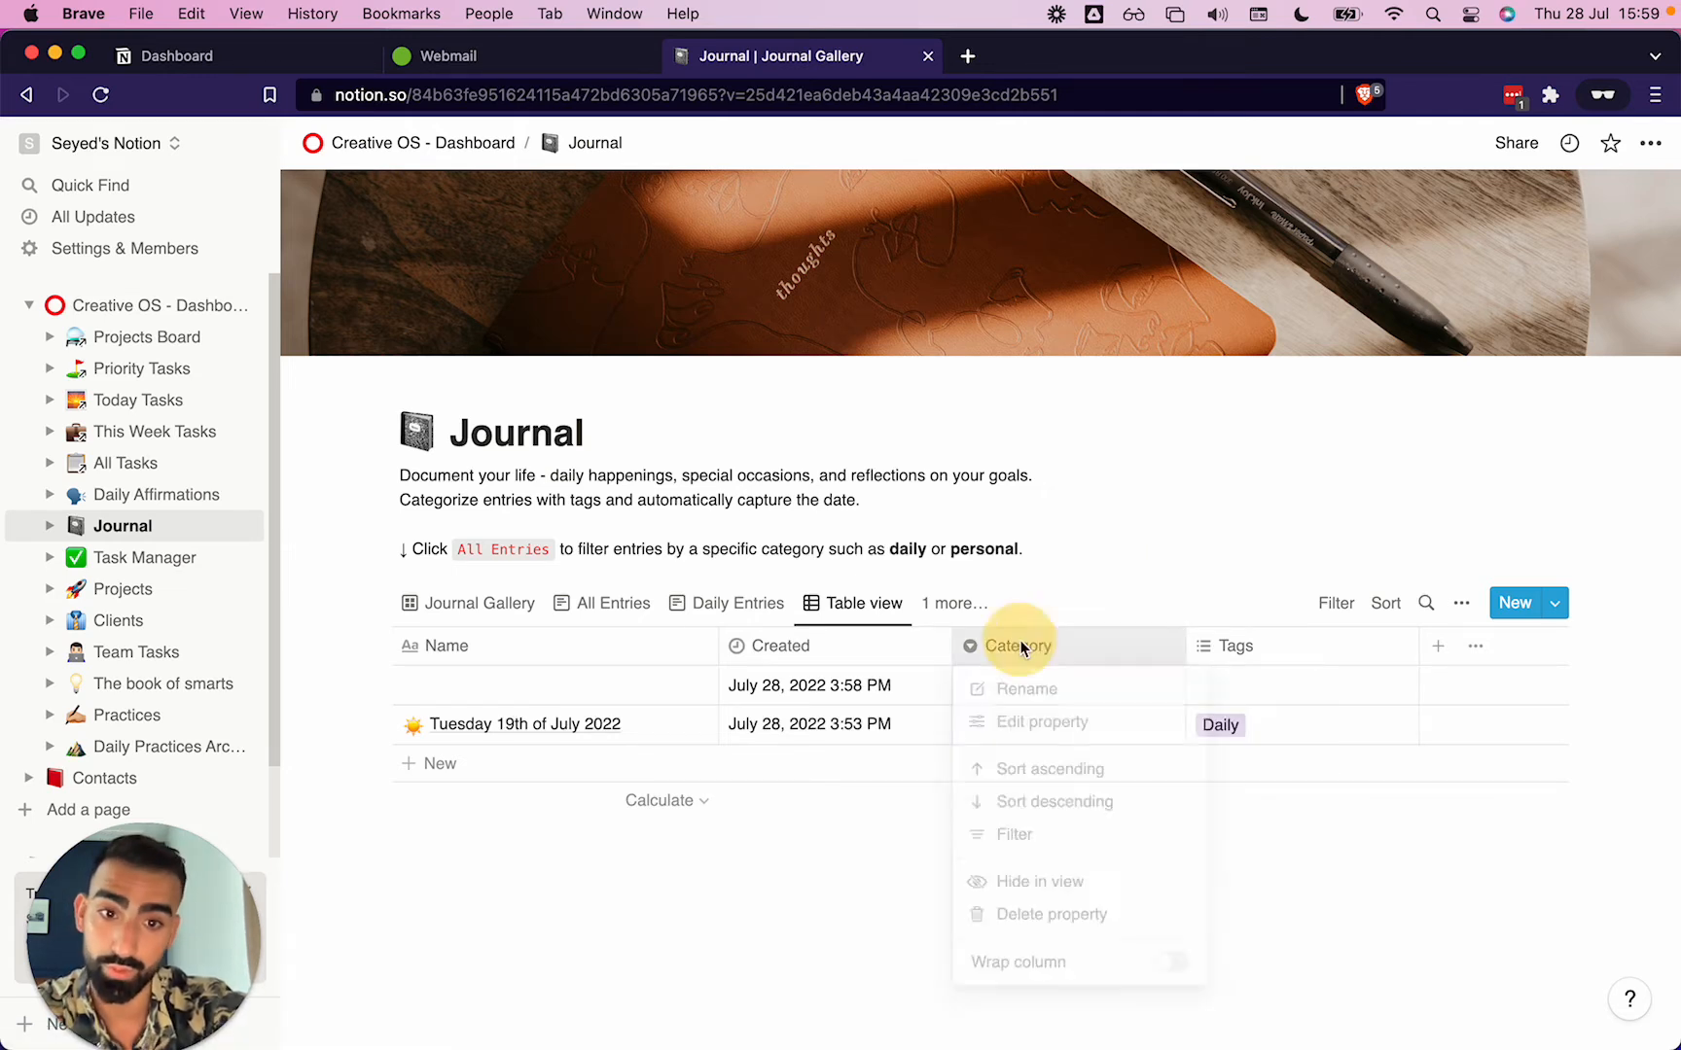
{"action": "left_click", "coordinate": [1097, 722]}
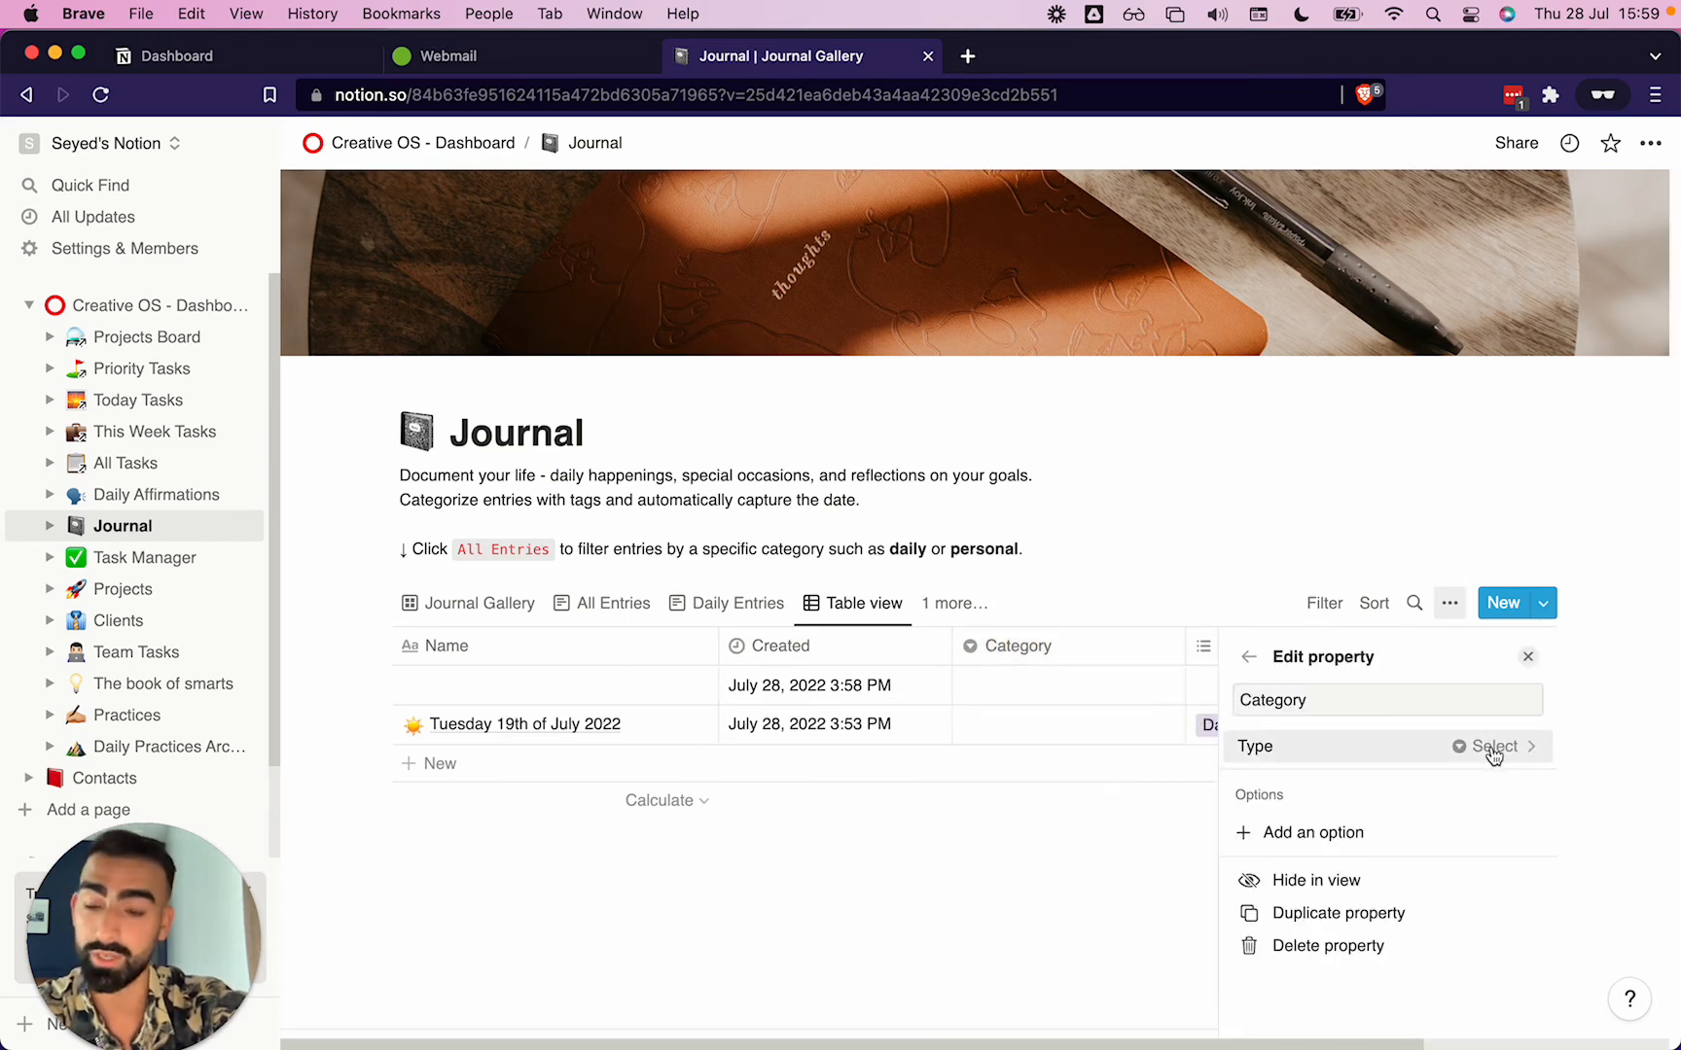
{"action": "left_click", "coordinate": [1249, 659]}
{"action": "left_click", "coordinate": [1250, 658]}
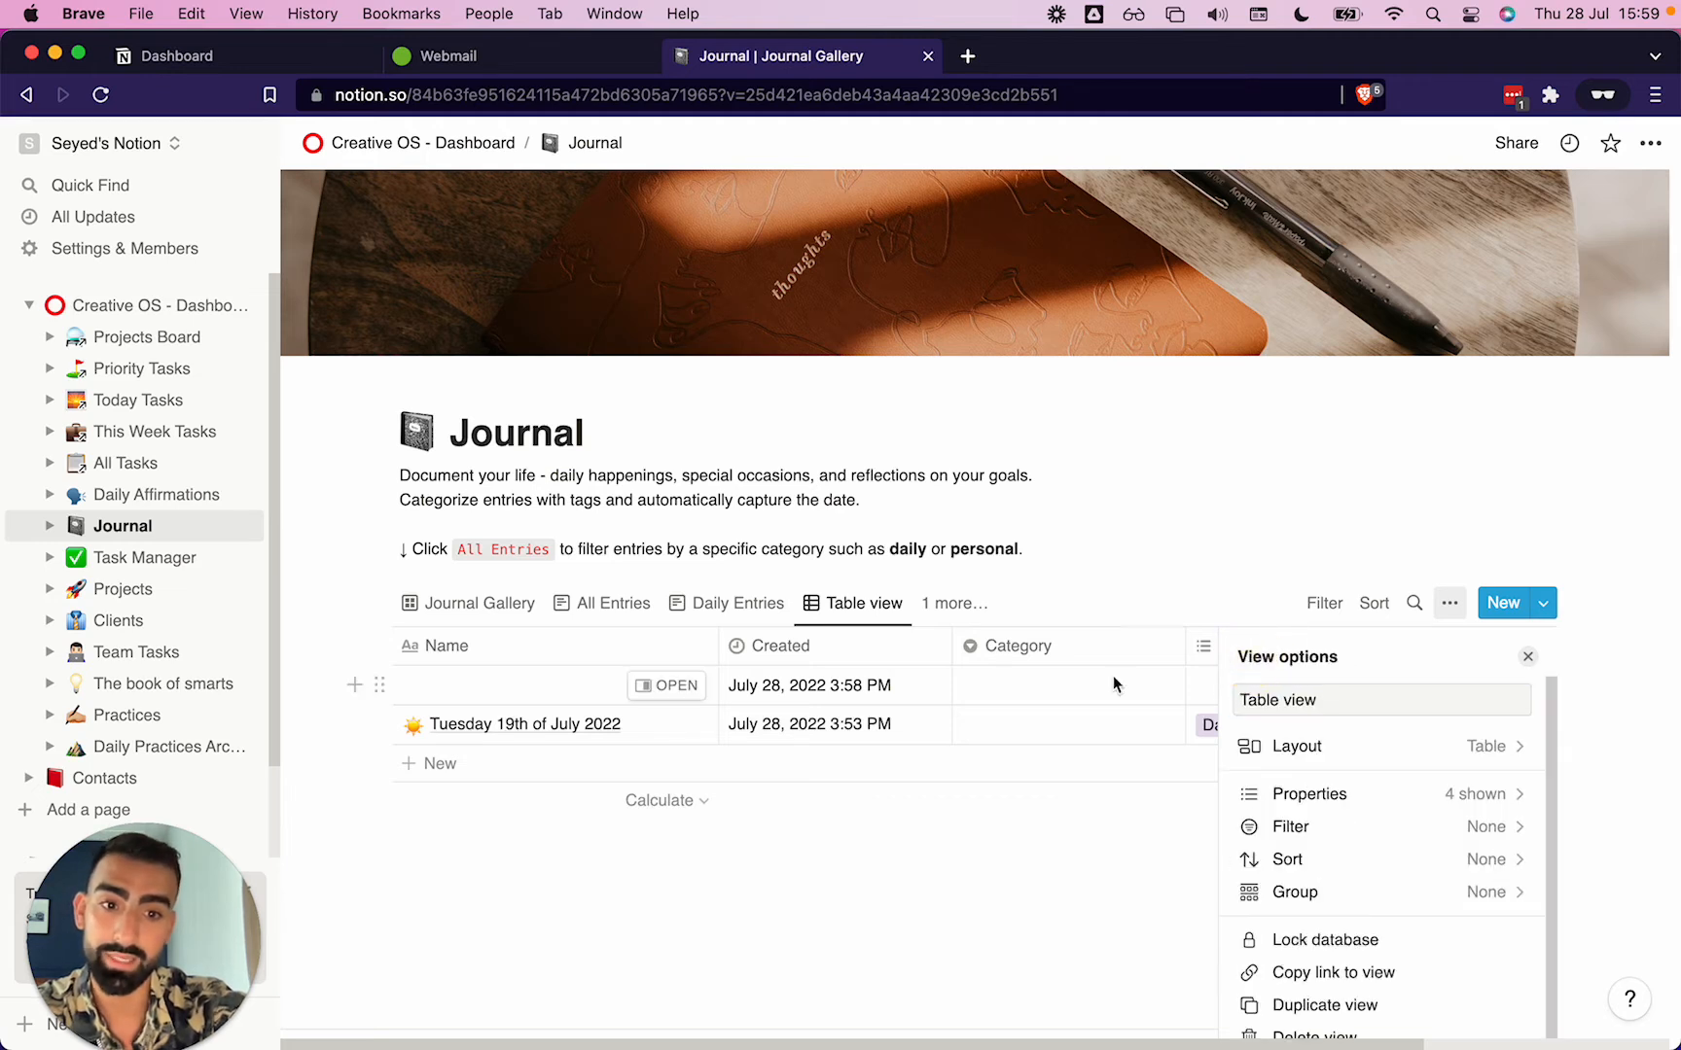
{"action": "left_click", "coordinate": [1052, 961]}
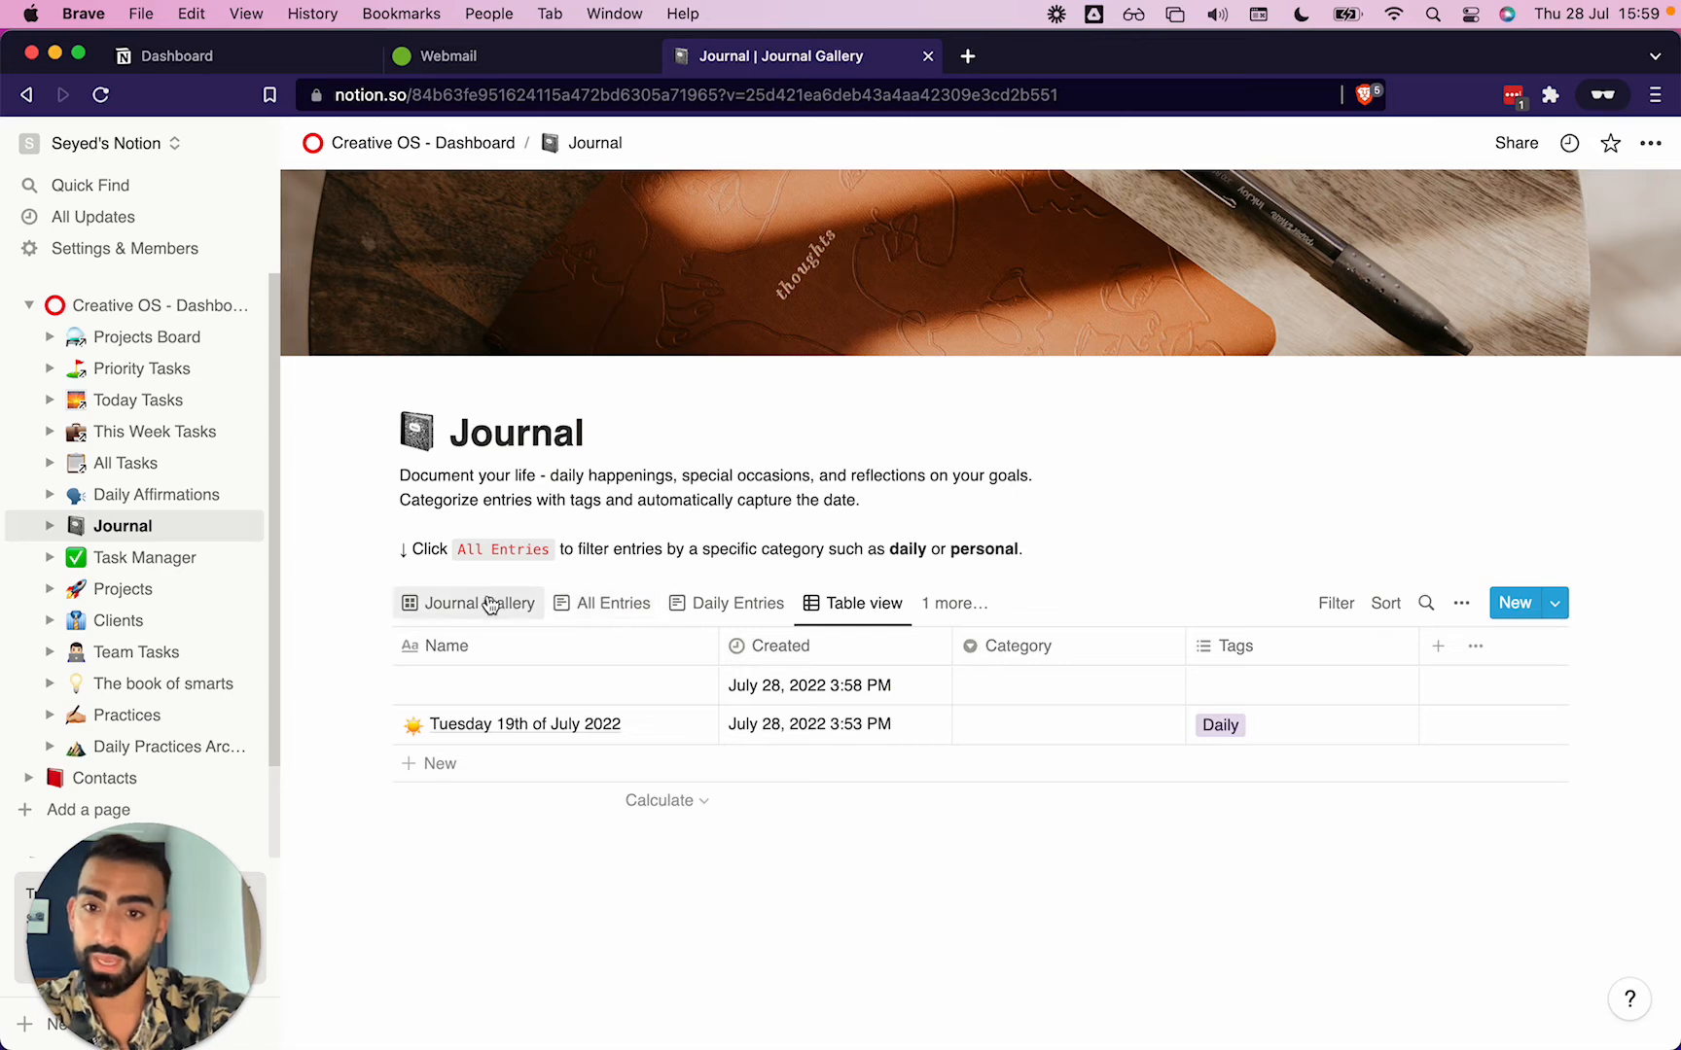
Open the untitled entry from the Journal Gallery view, switch it to Side peek, and place the cursor in its title.
{"action": "left_click", "coordinate": [450, 604]}
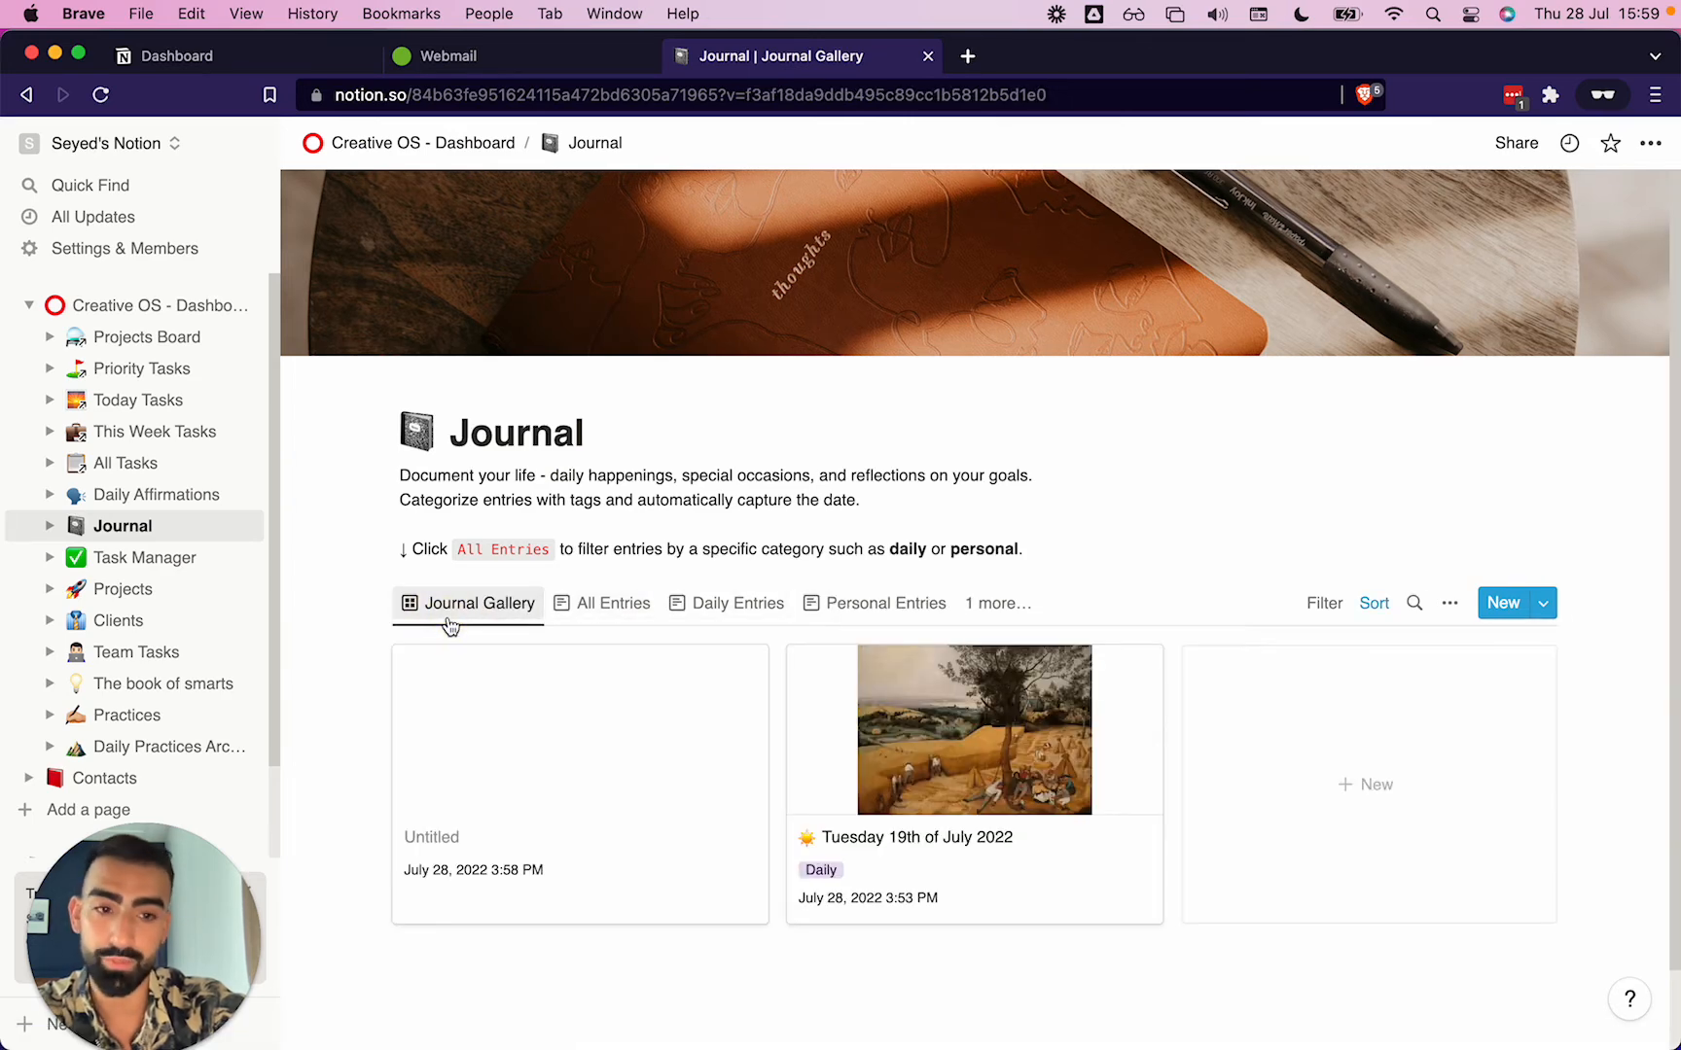
{"action": "left_click", "coordinate": [602, 803]}
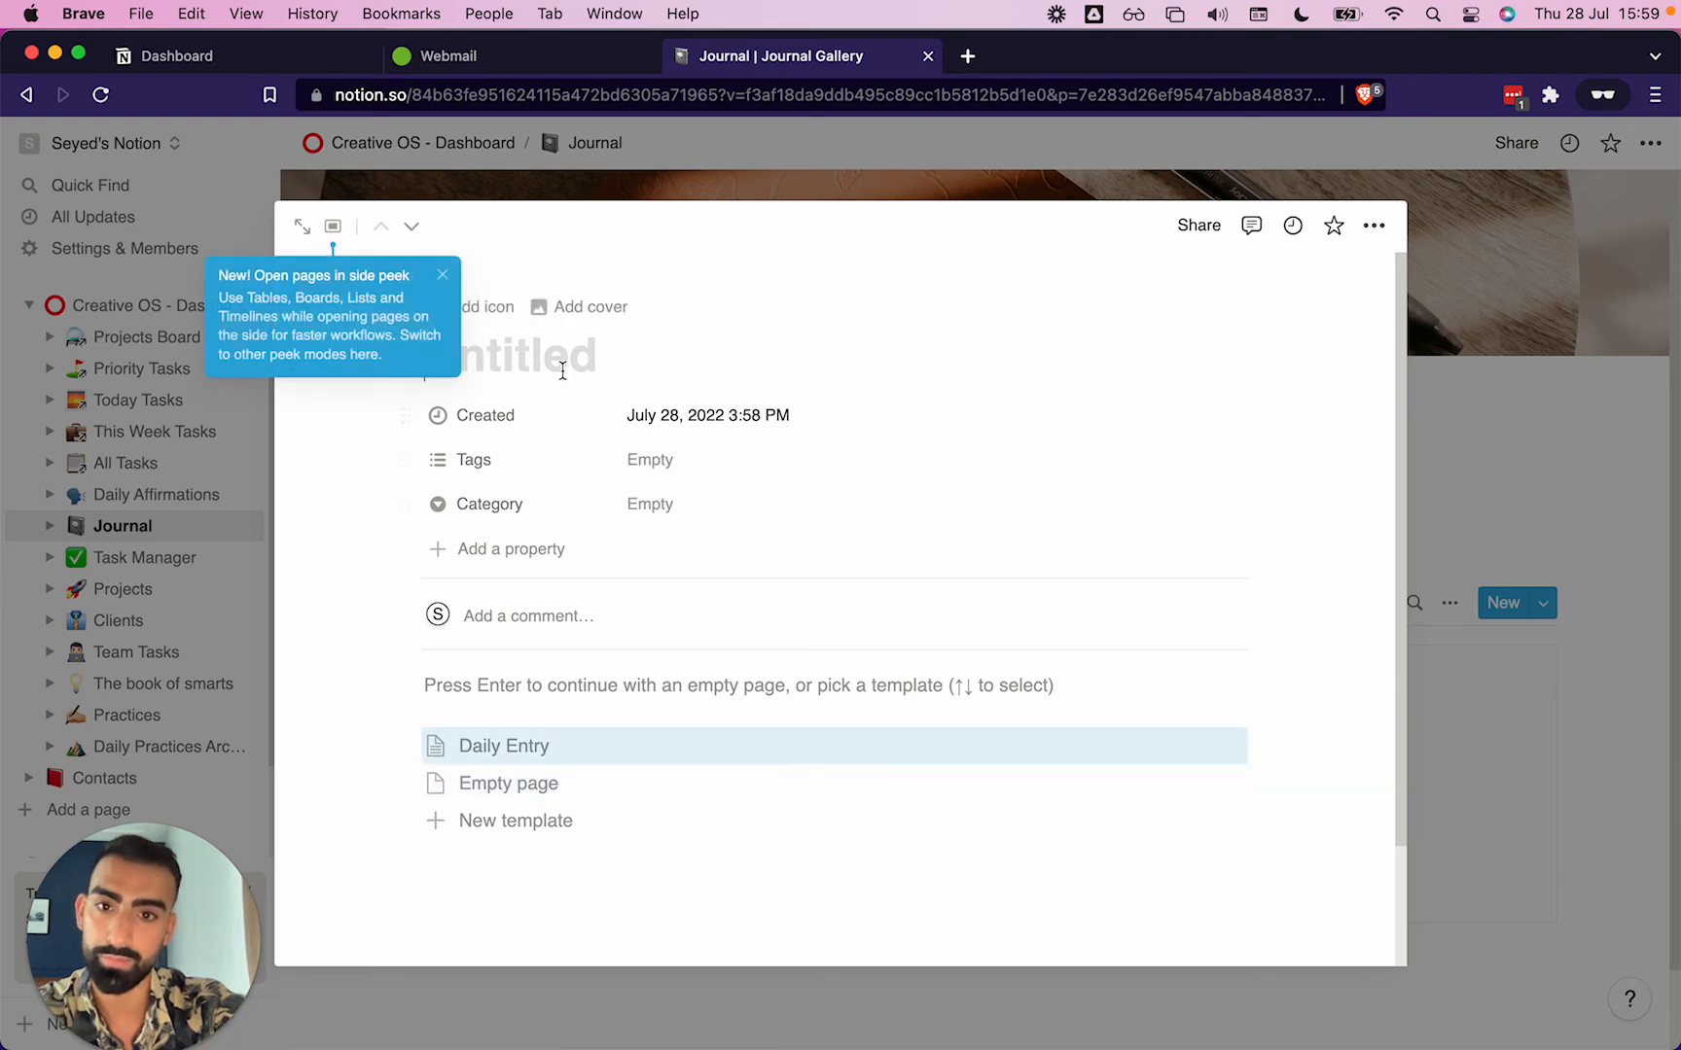
{"action": "left_click", "coordinate": [330, 229]}
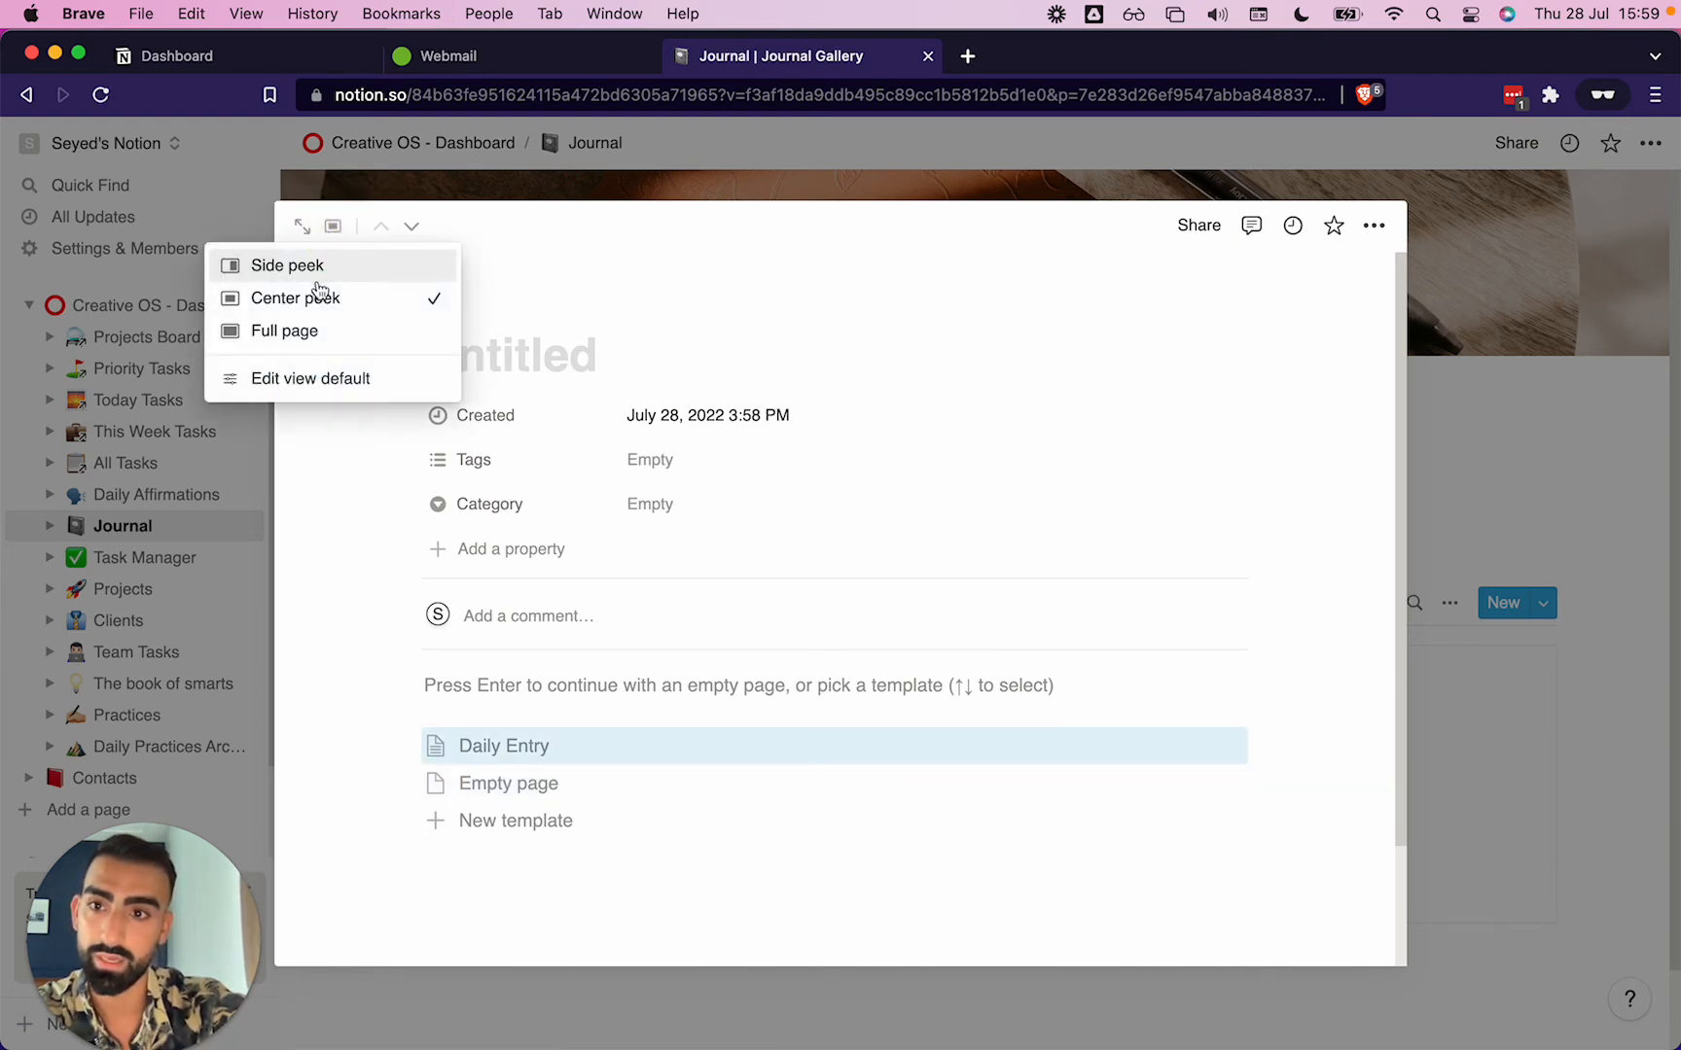
{"action": "left_click", "coordinate": [301, 265]}
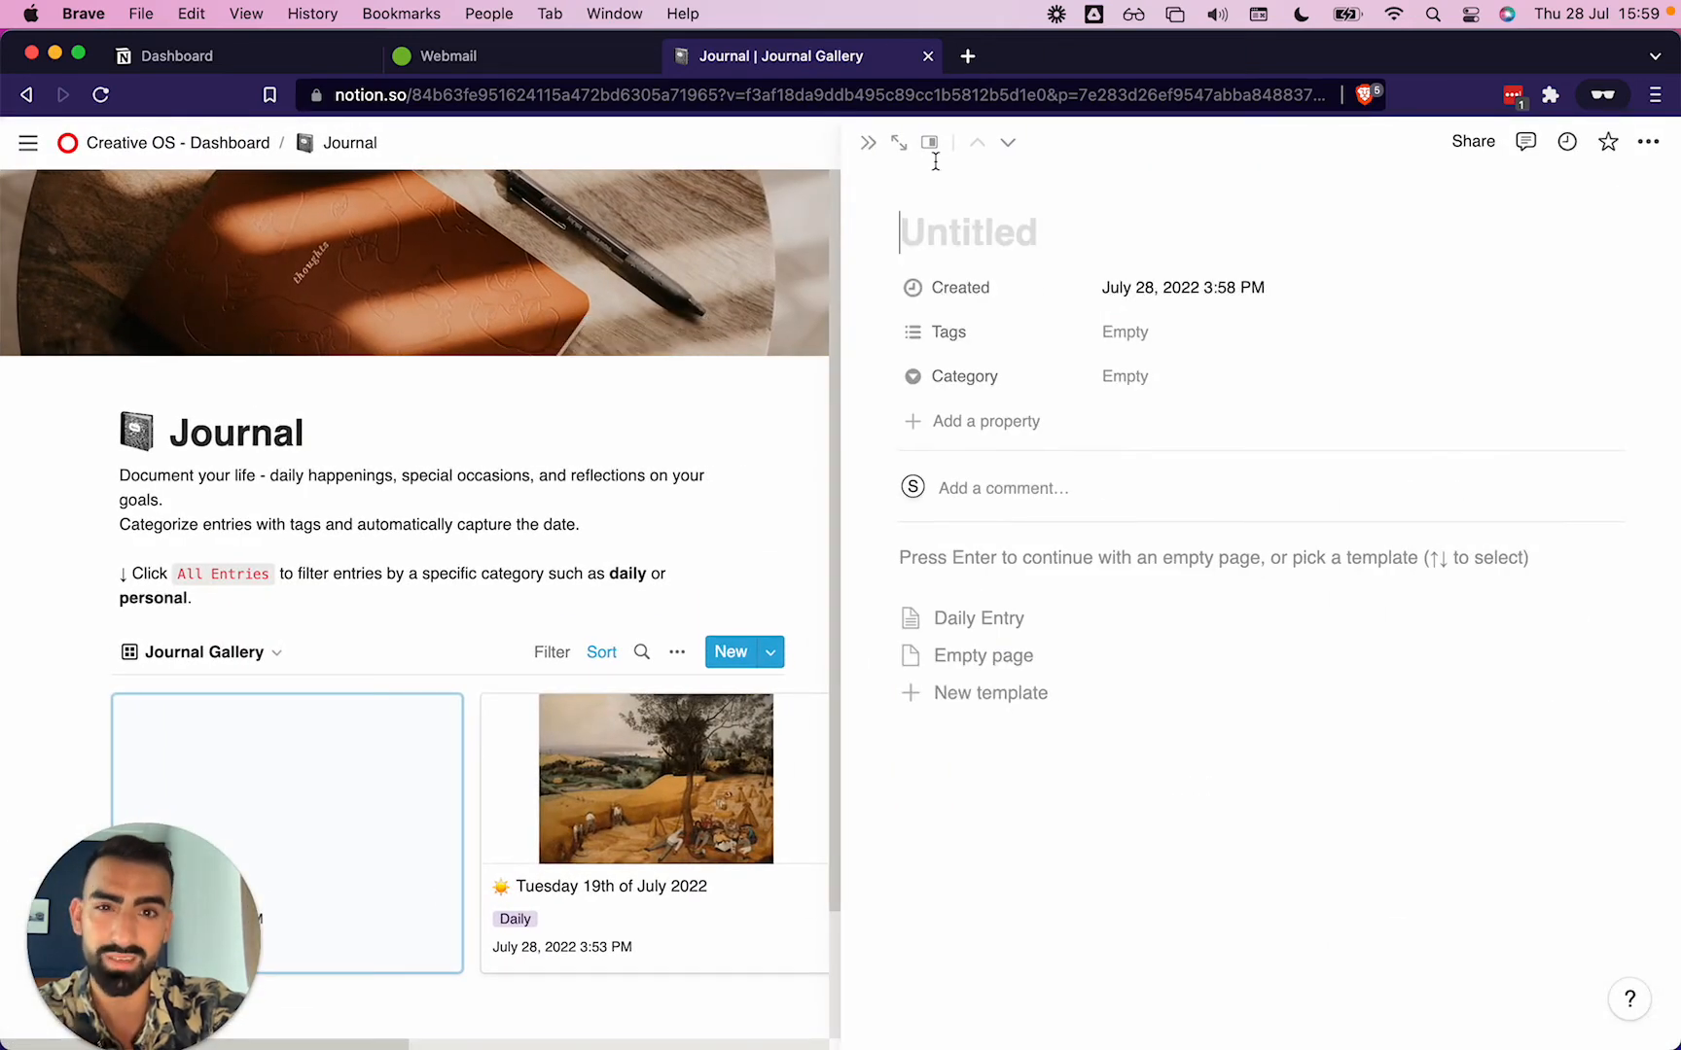
{"action": "scroll", "coordinate": [397, 750], "scroll_direction": "down", "scroll_amount": 1}
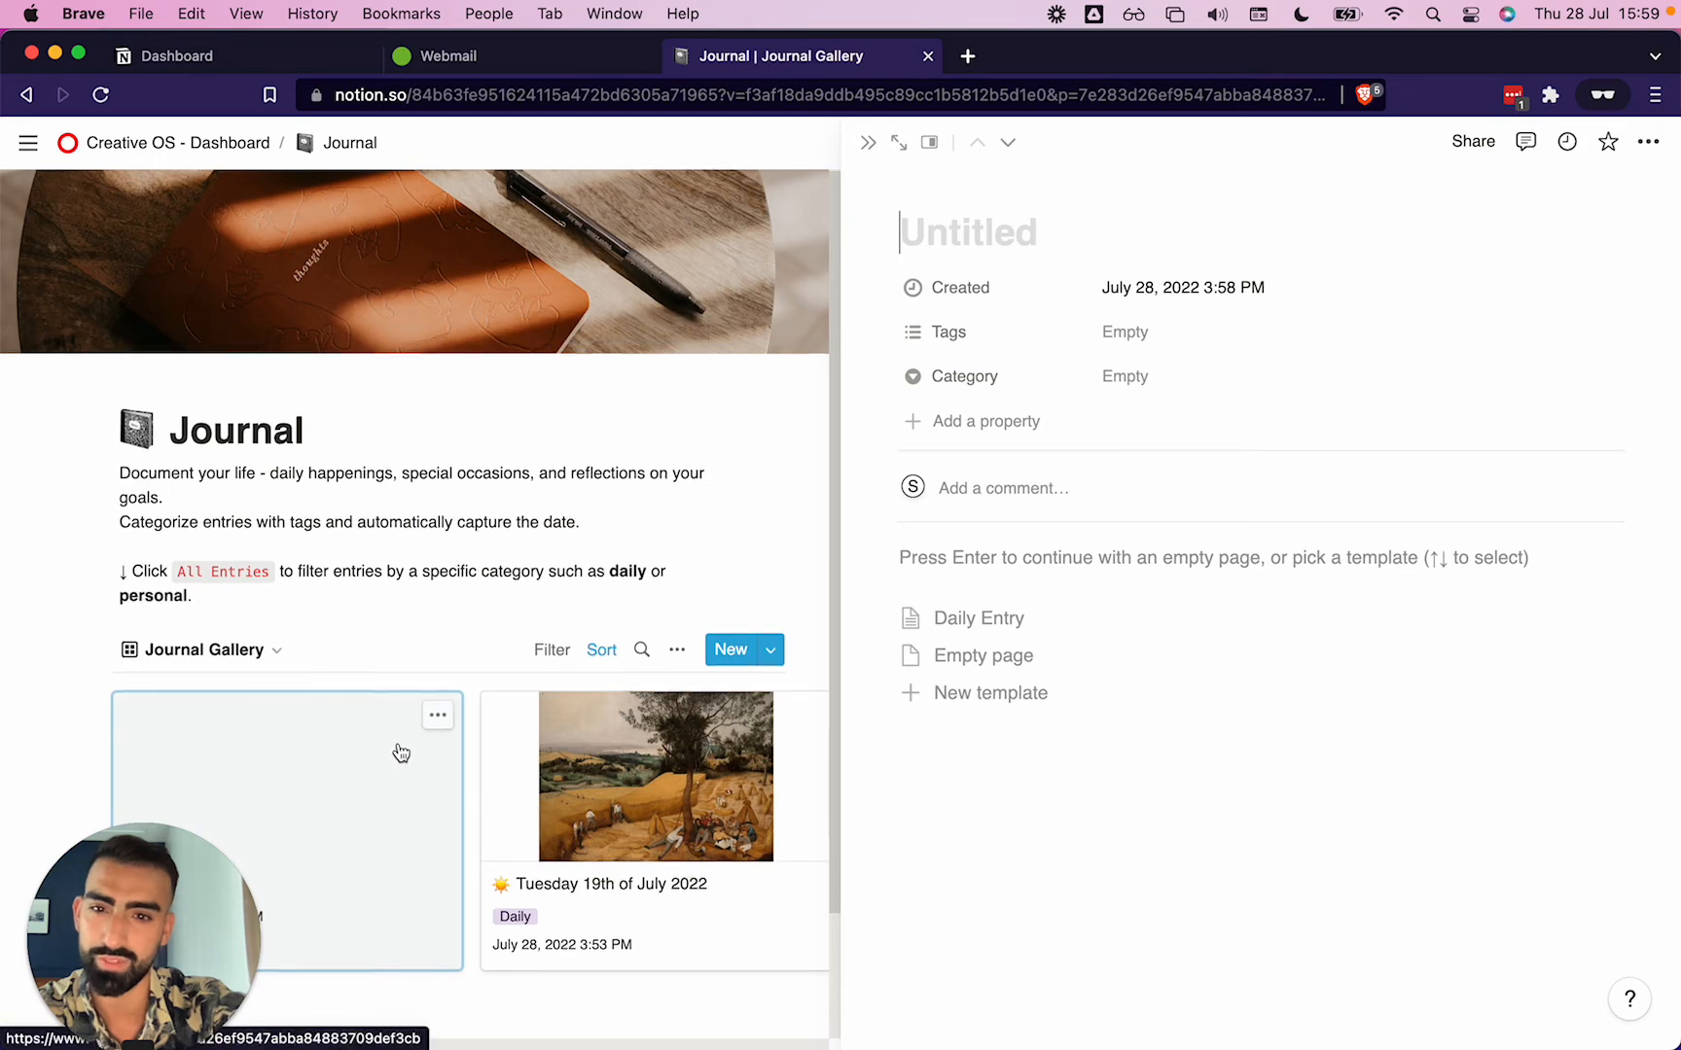
{"action": "scroll", "coordinate": [401, 754], "scroll_direction": "down", "scroll_amount": 3}
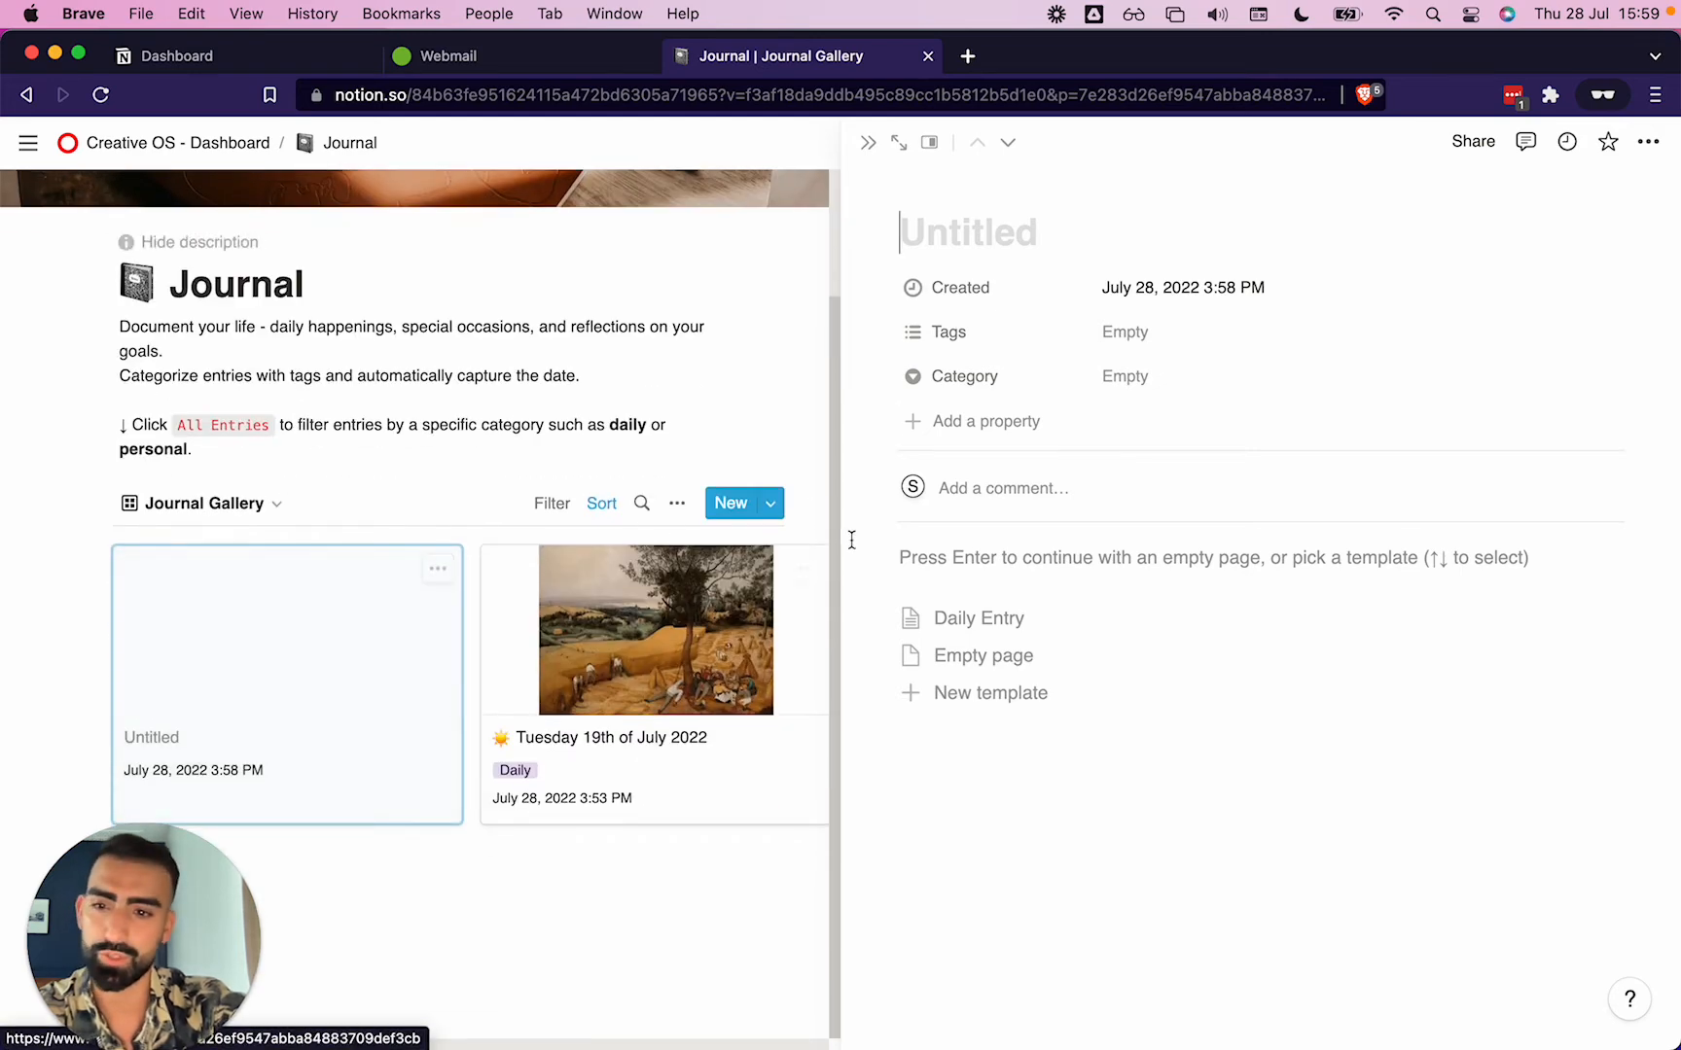
{"action": "left_click", "coordinate": [985, 243]}
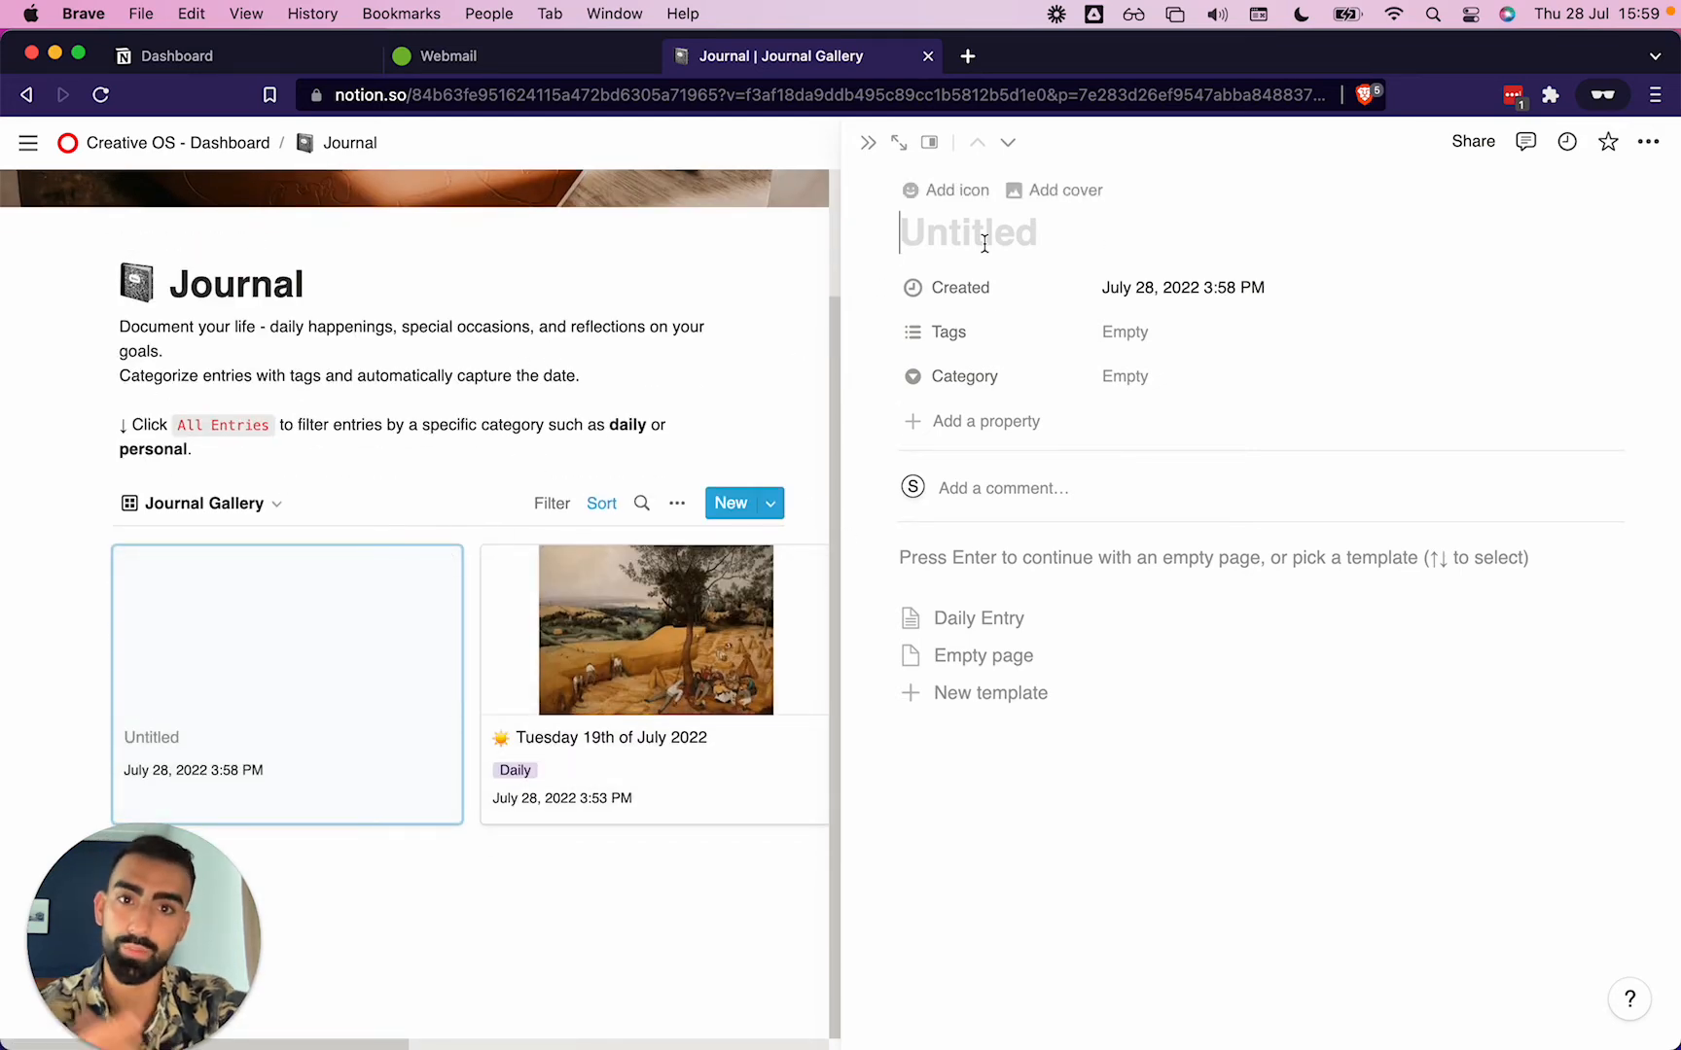
Title the new journal entry "Thursday 28th of July 2022" and apply the Daily Entry template to it.
{"action": "type", "text": "Thursday 28th of July 2022"}
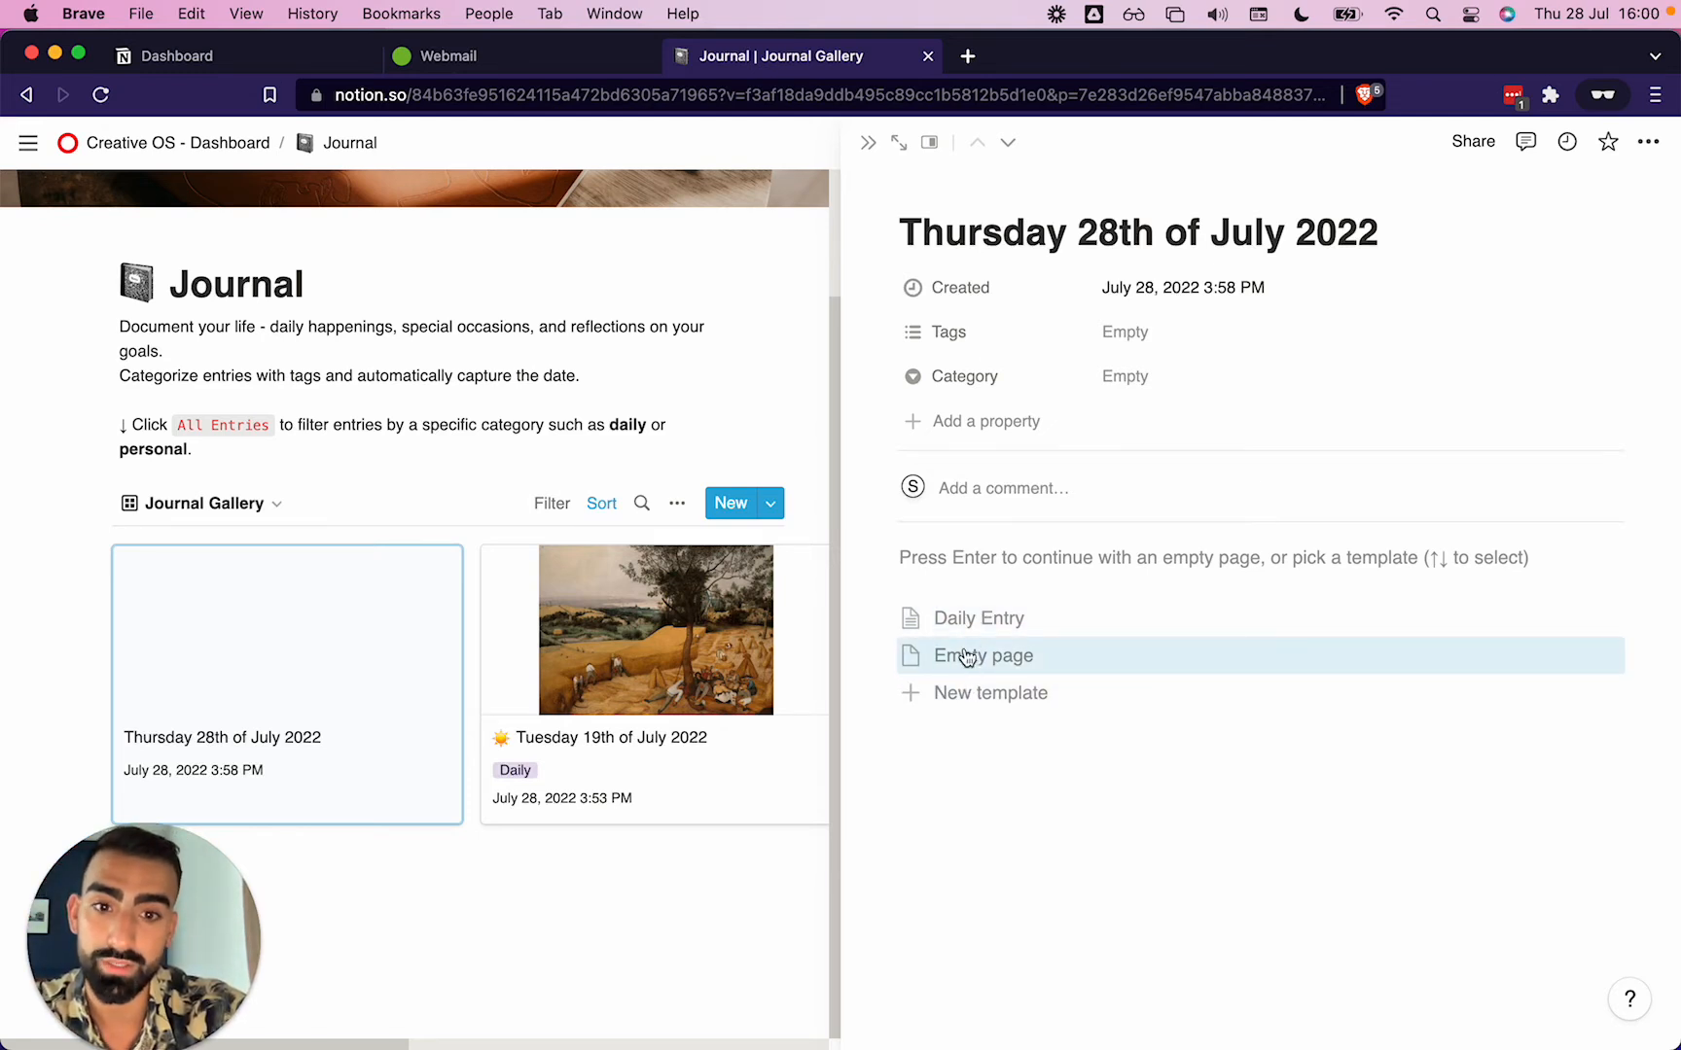
{"action": "left_click", "coordinate": [940, 563]}
{"action": "key", "text": "Return"}
{"action": "key", "text": "Return"}
{"action": "key", "text": "Return"}
{"action": "key", "text": "Return"}
{"action": "key", "text": "BackSpace"}
{"action": "key", "text": "BackSpace"}
{"action": "key", "text": "BackSpace"}
{"action": "key", "text": "BackSpace"}
{"action": "key", "text": "BackSpace"}
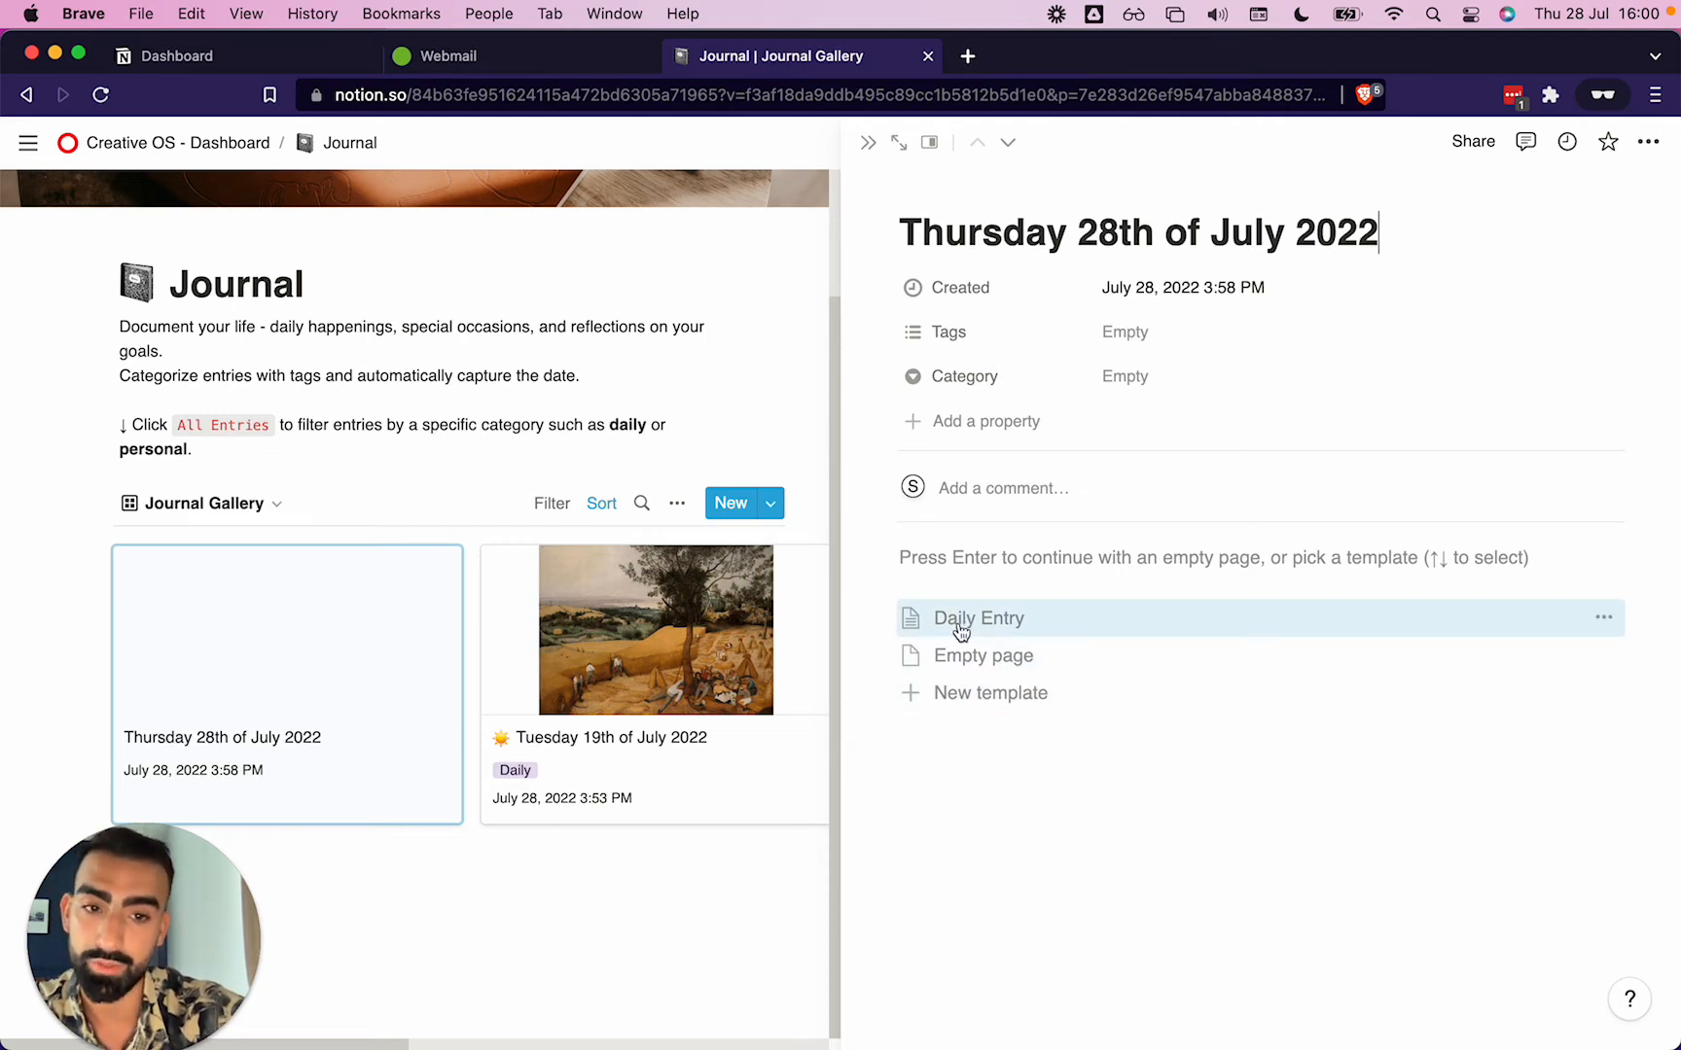
{"action": "left_click", "coordinate": [960, 627]}
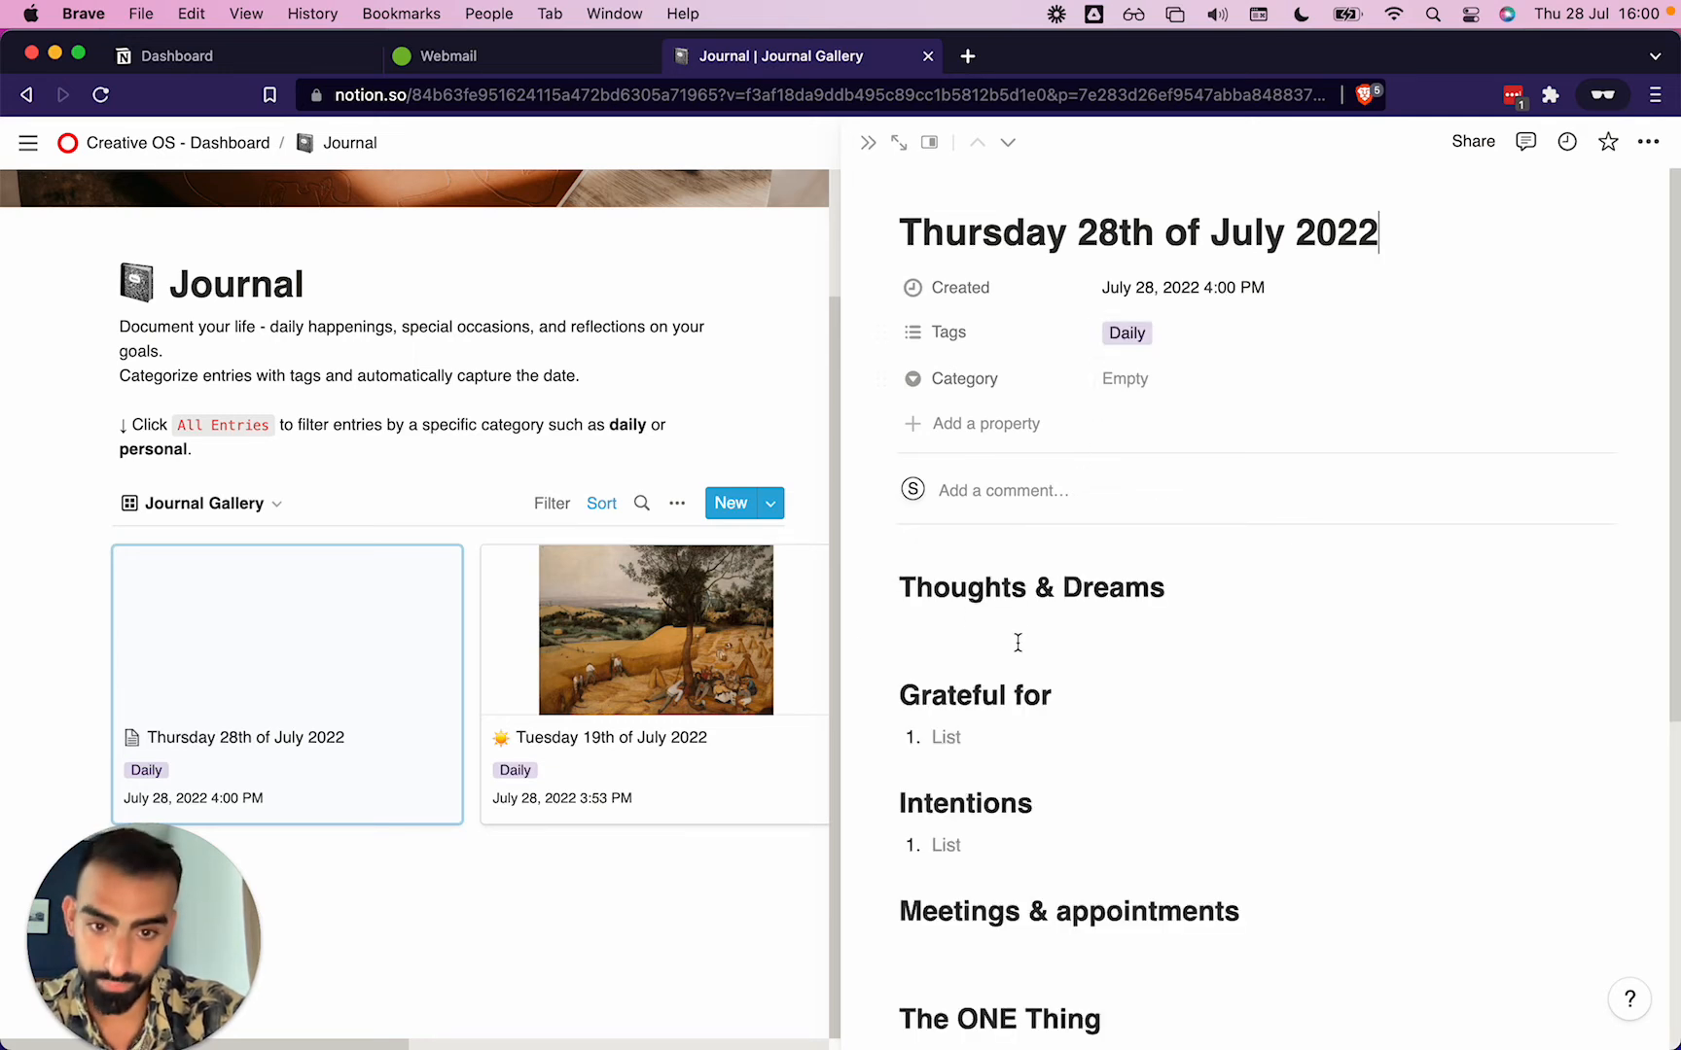
Write "Yesterday I dreamt about icecream and I screamed. It was a nightmare." under Thoughts & Dreams.
{"action": "scroll", "coordinate": [1016, 647], "scroll_direction": "down", "scroll_amount": 5}
{"action": "scroll", "coordinate": [1017, 647], "scroll_direction": "up", "scroll_amount": 4}
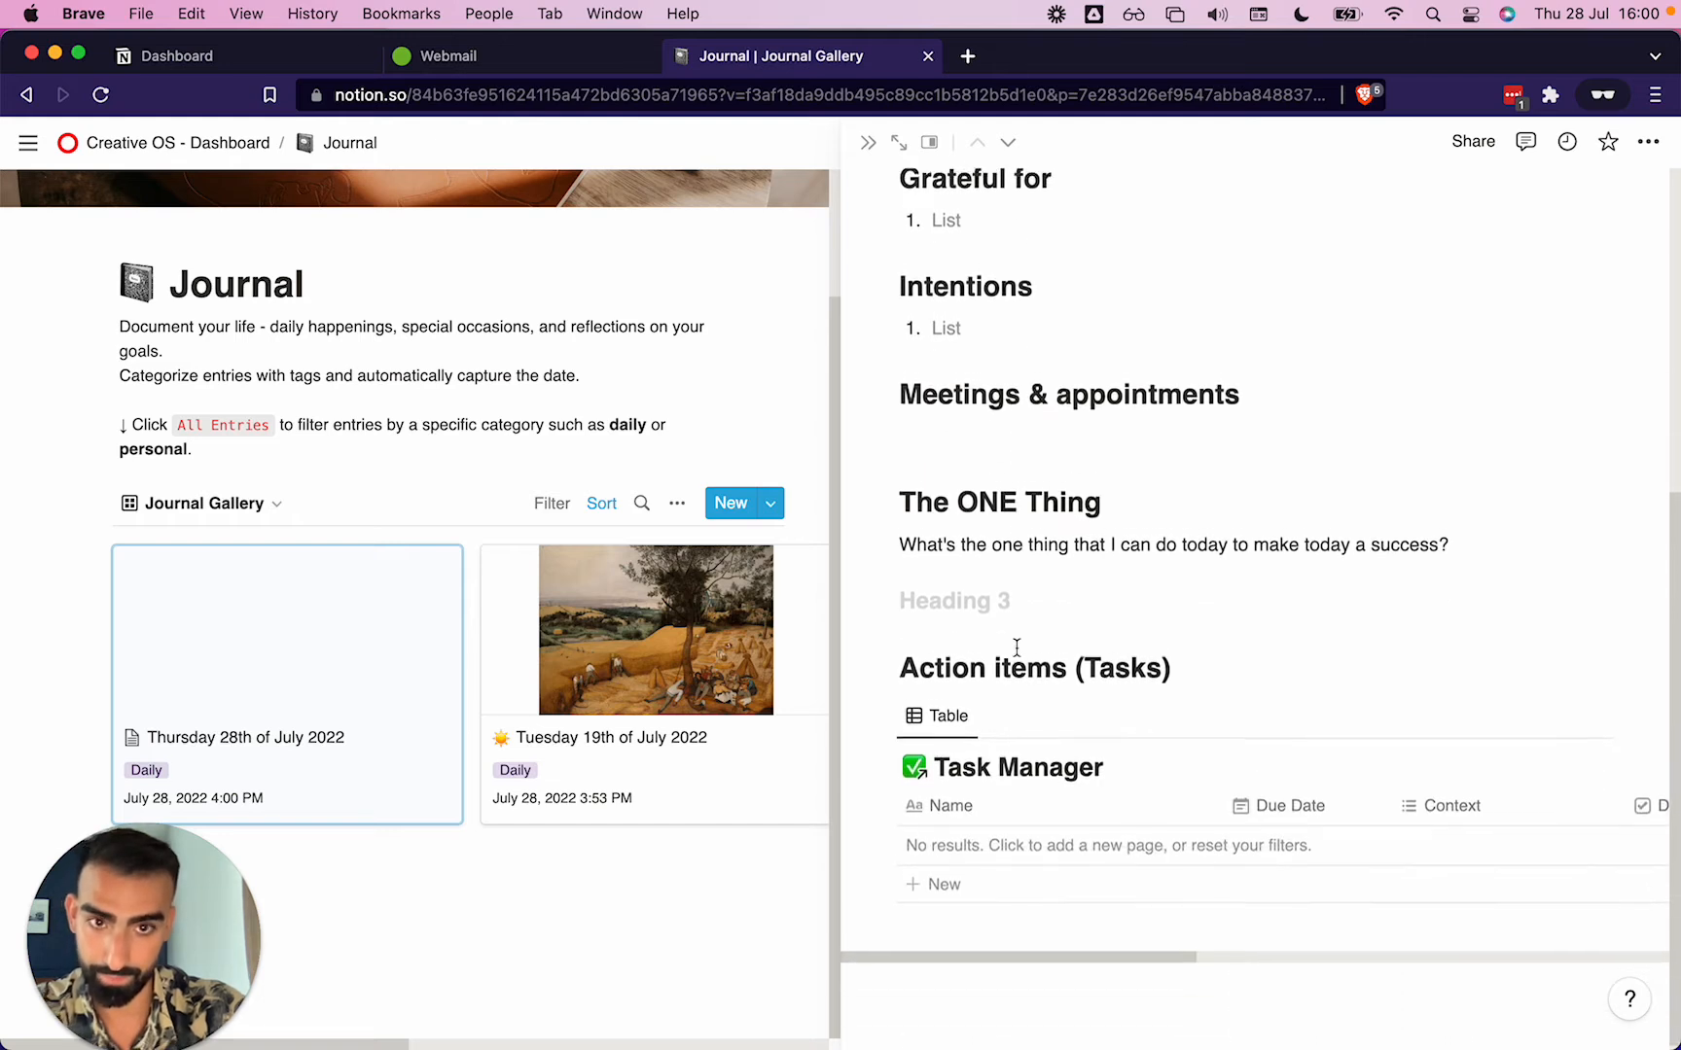
{"action": "left_click", "coordinate": [1001, 449]}
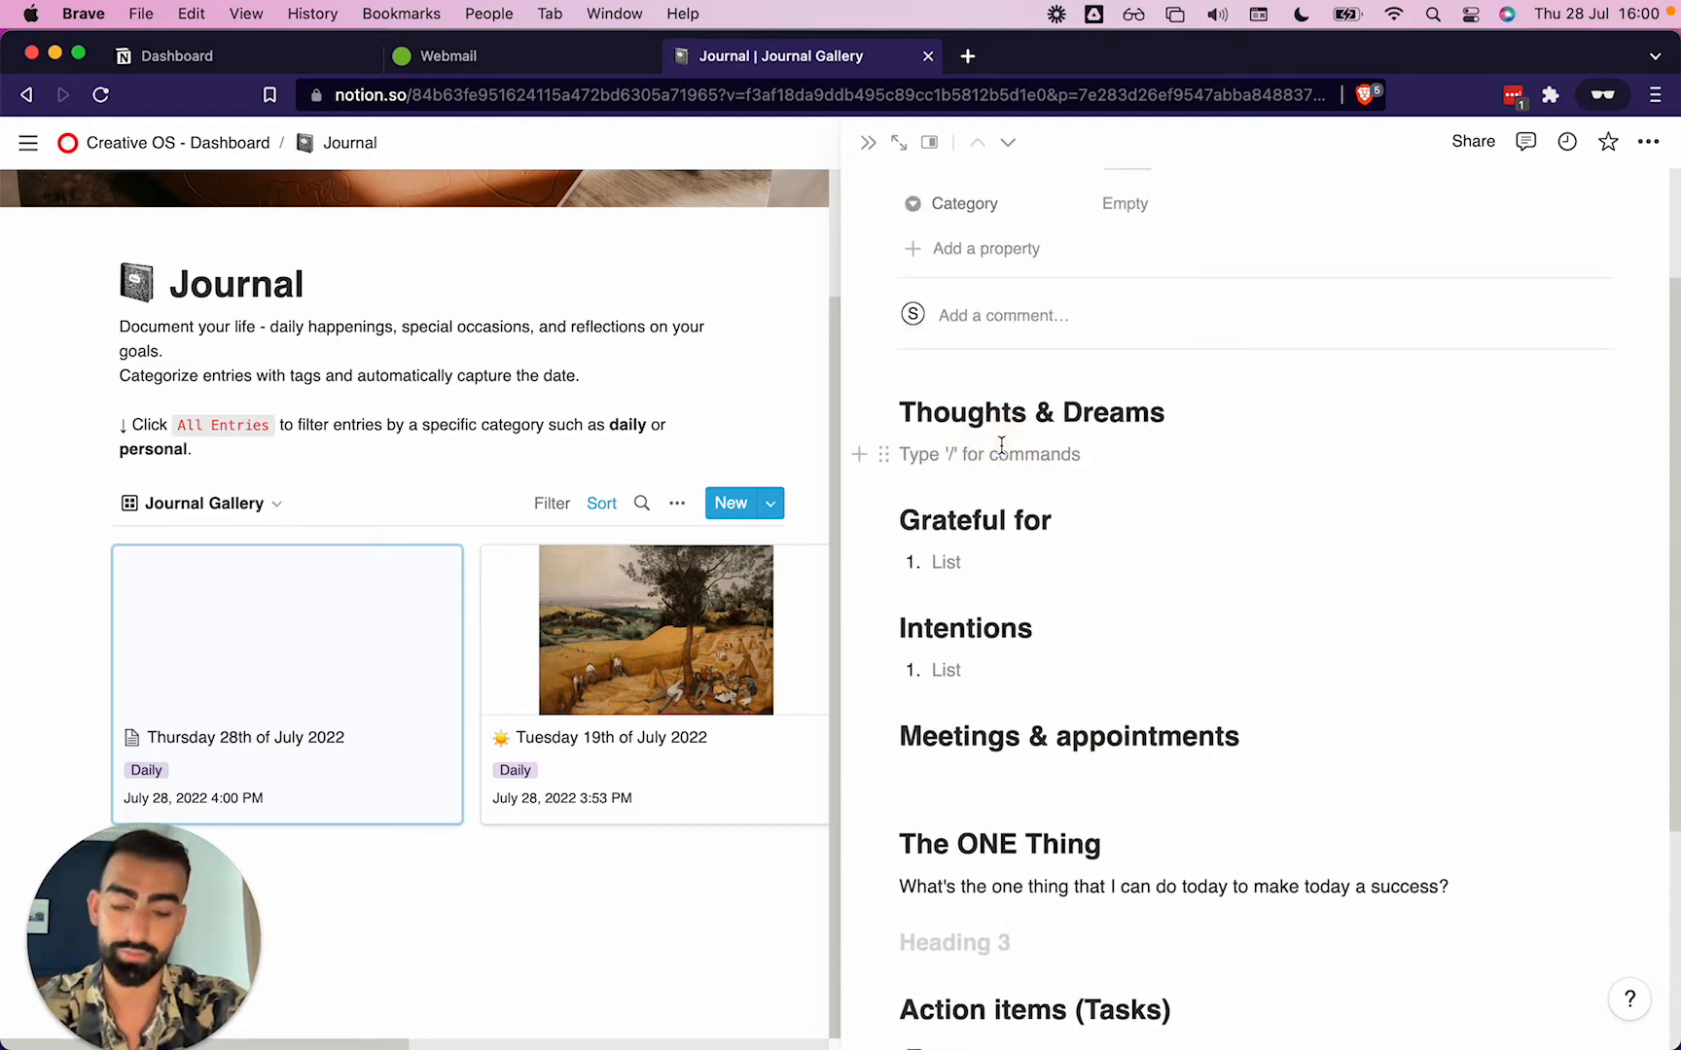
{"action": "type", "text": "Y"}
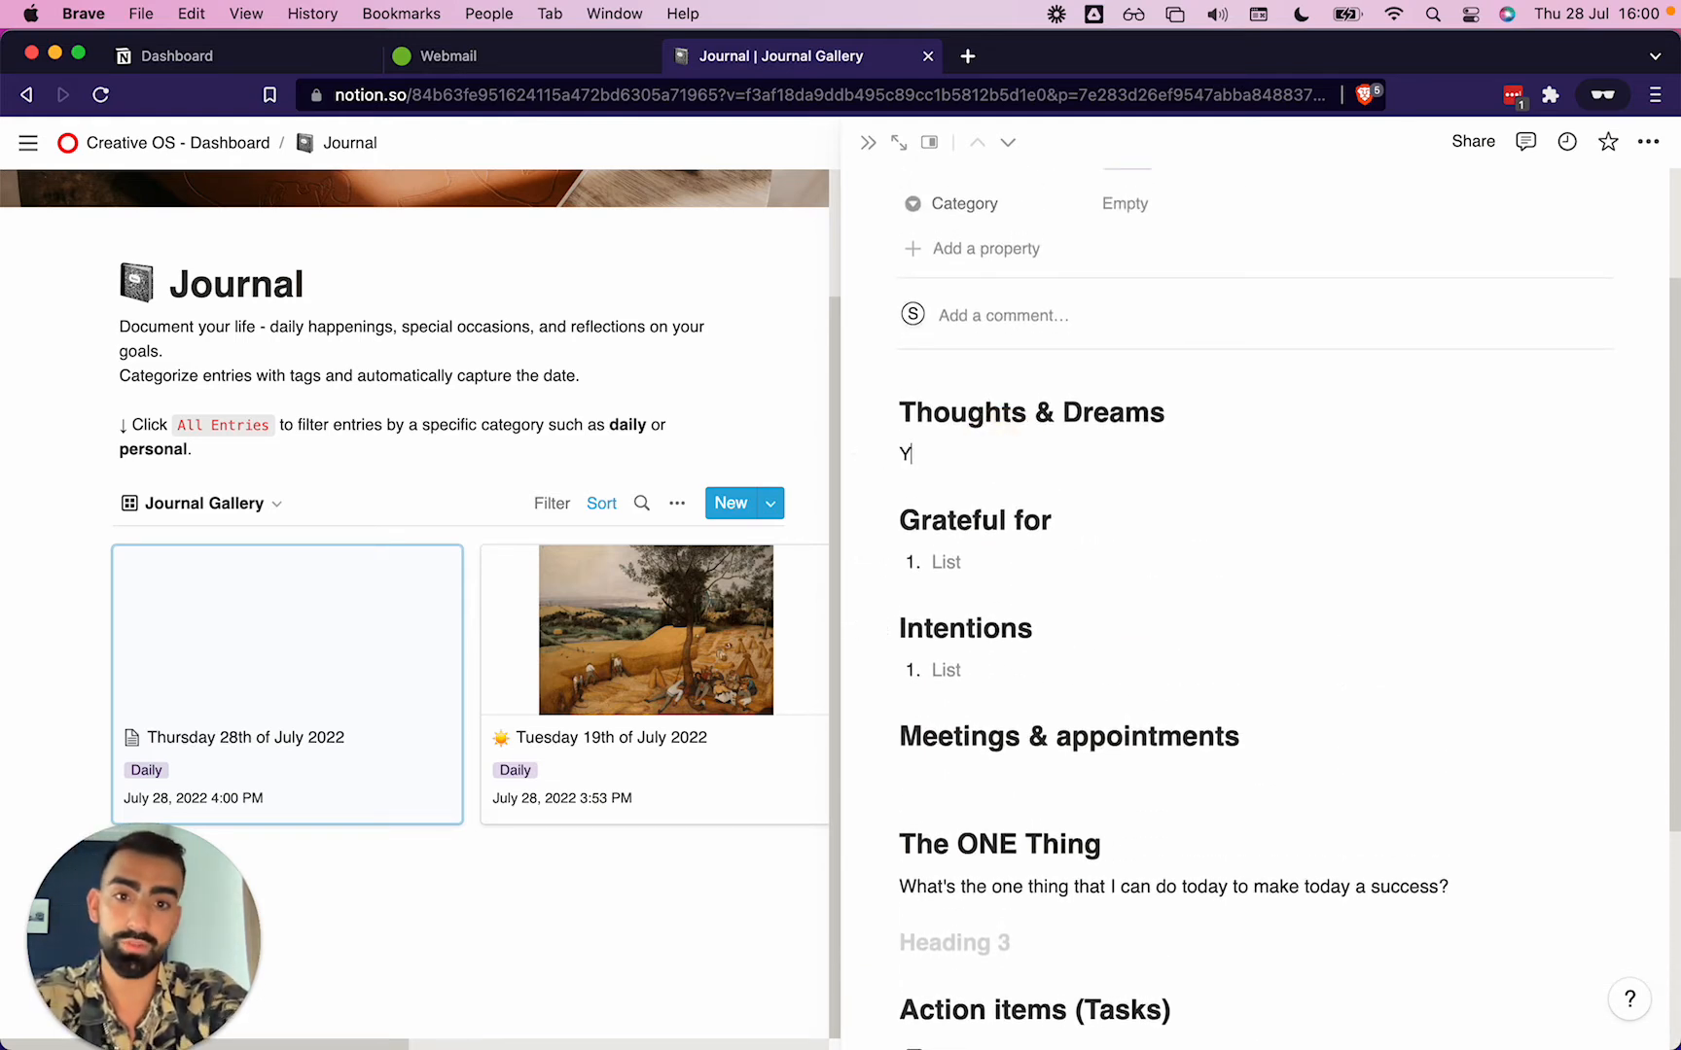
{"action": "type", "text": "esterday "}
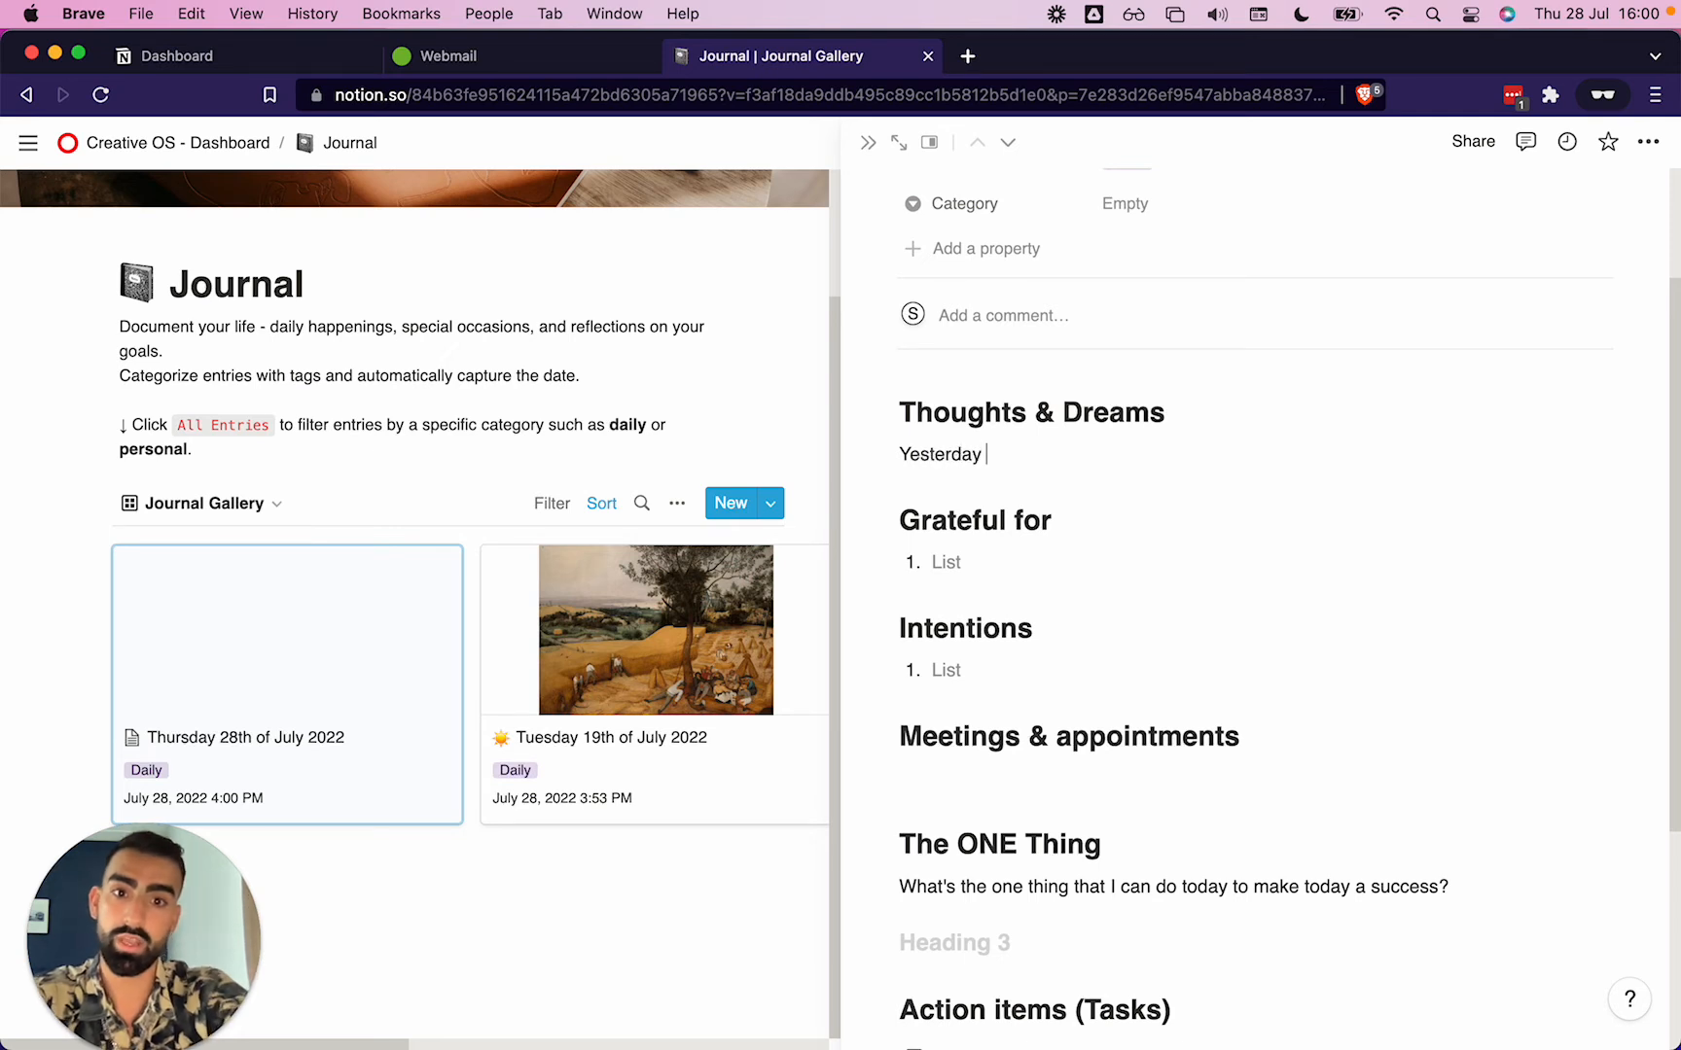
{"action": "type", "text": "I dreamt about i"}
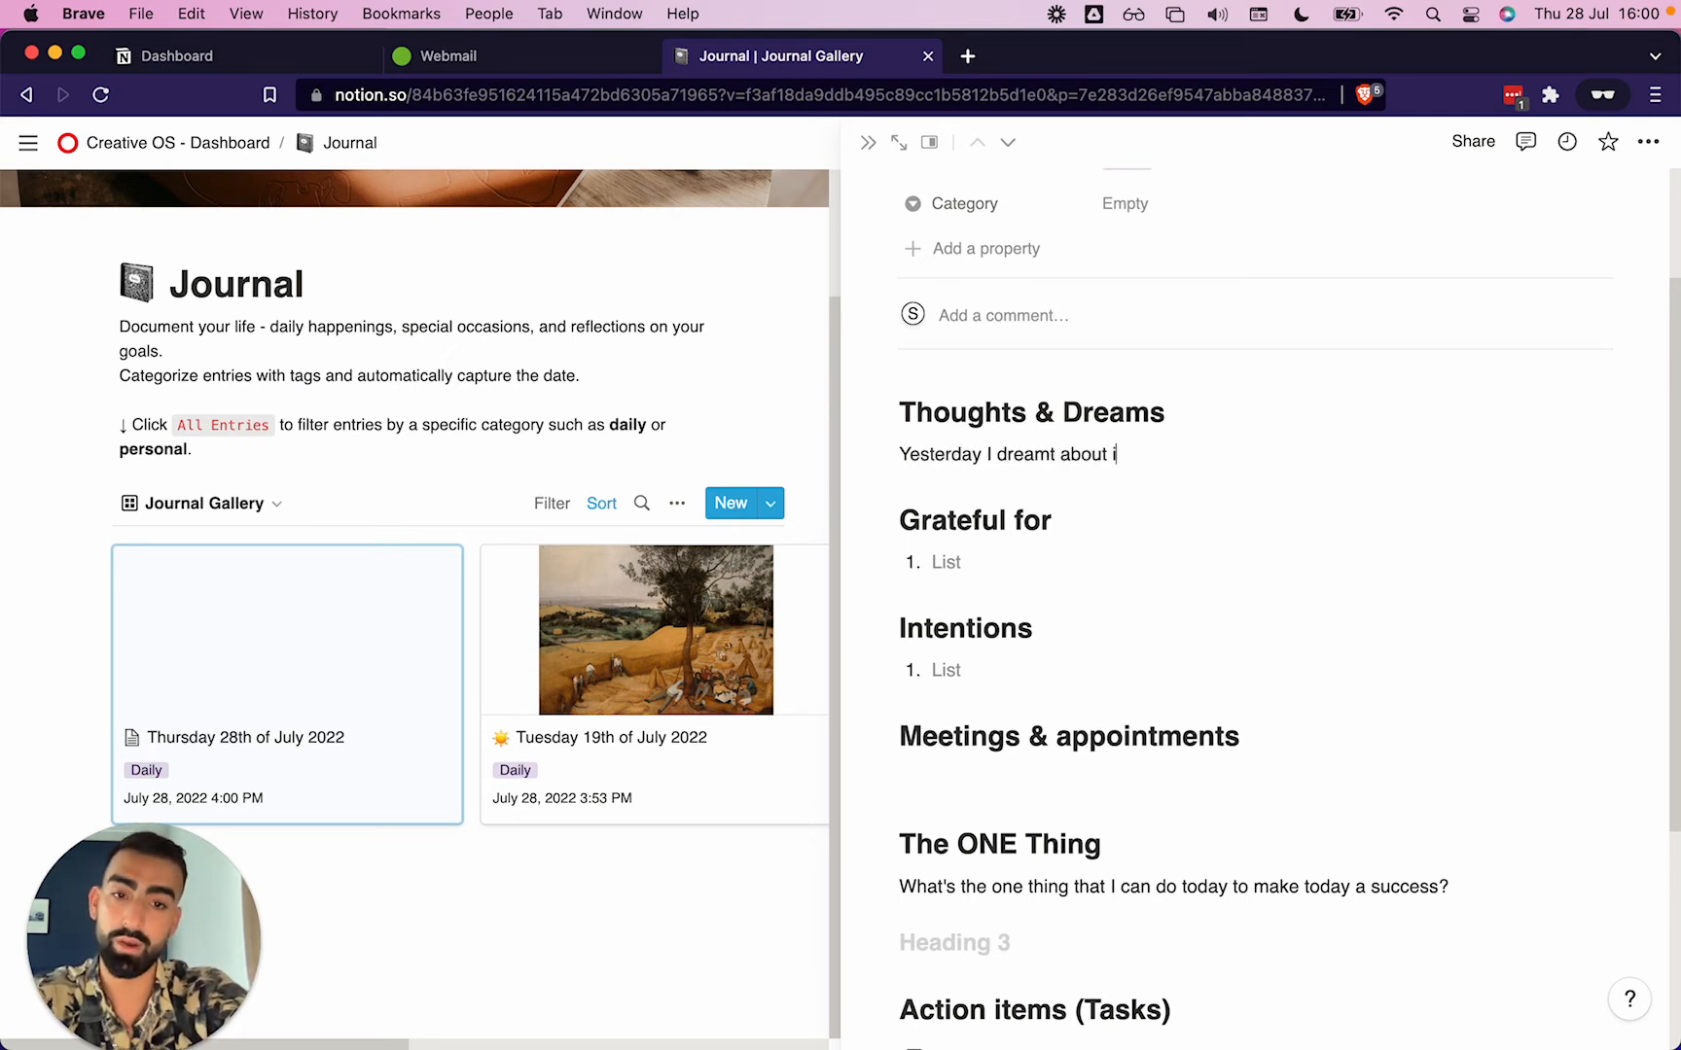
{"action": "type", "text": "cecream and i i"}
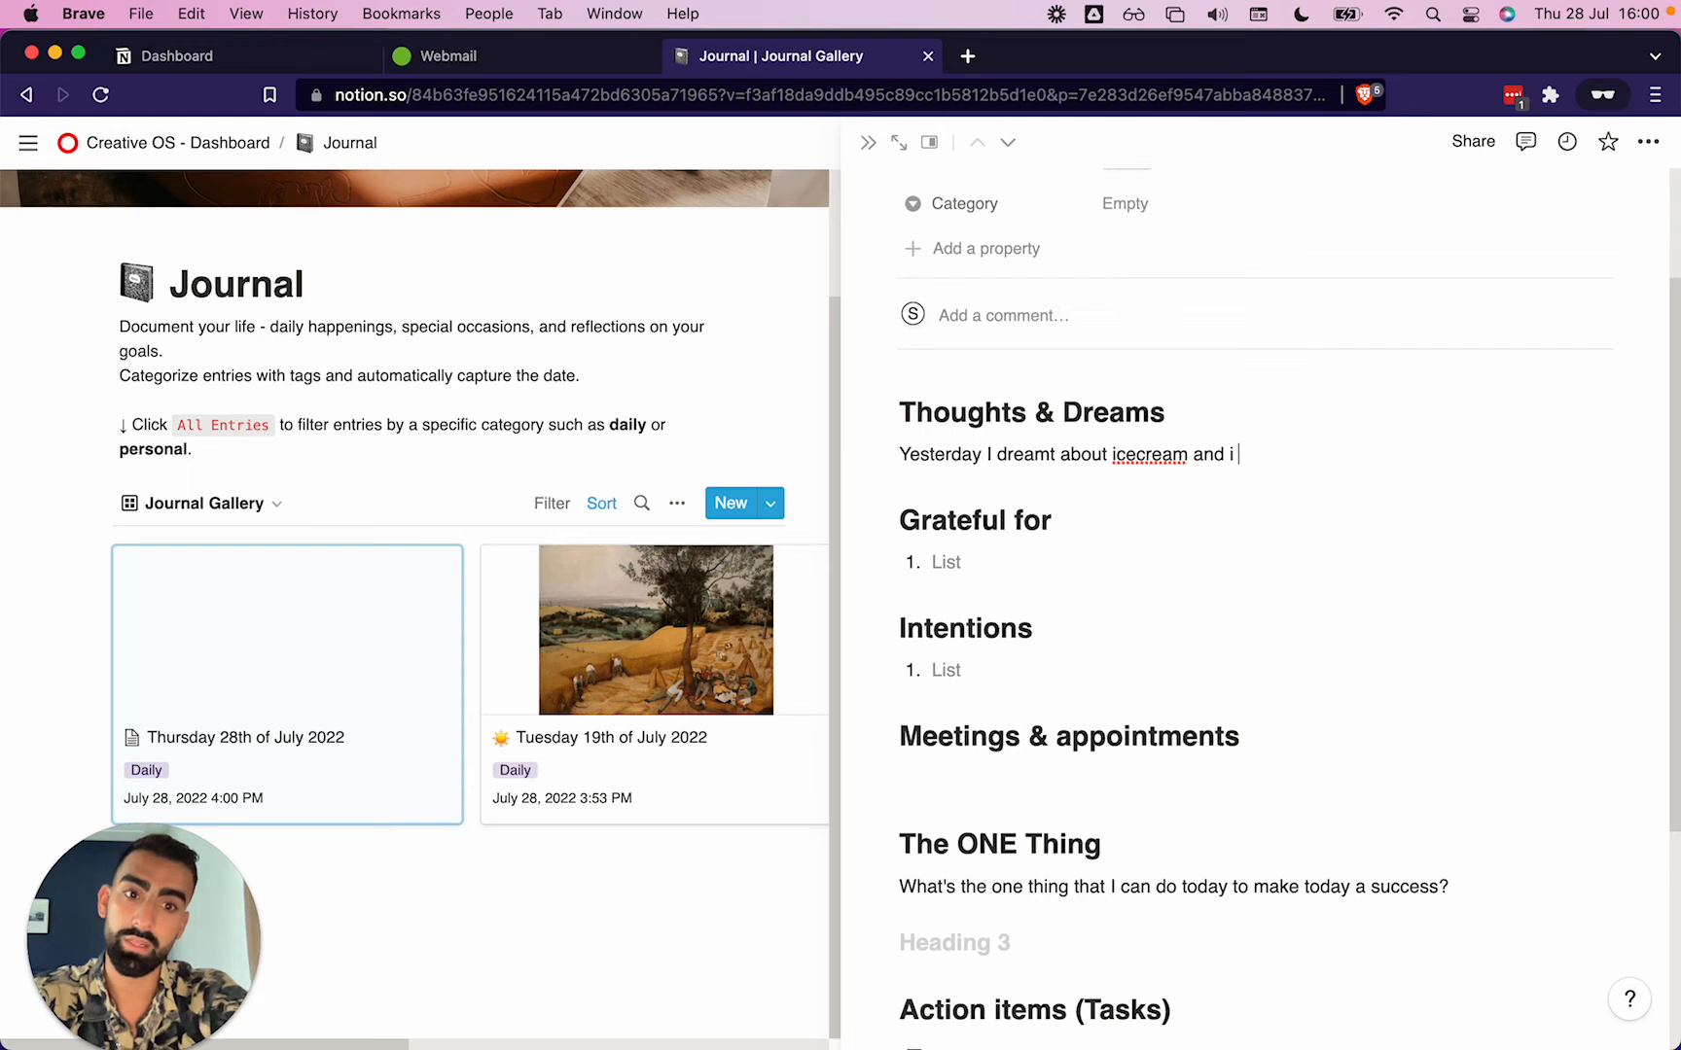
{"action": "key", "text": "BackSpace"}
{"action": "type", "text": "I "}
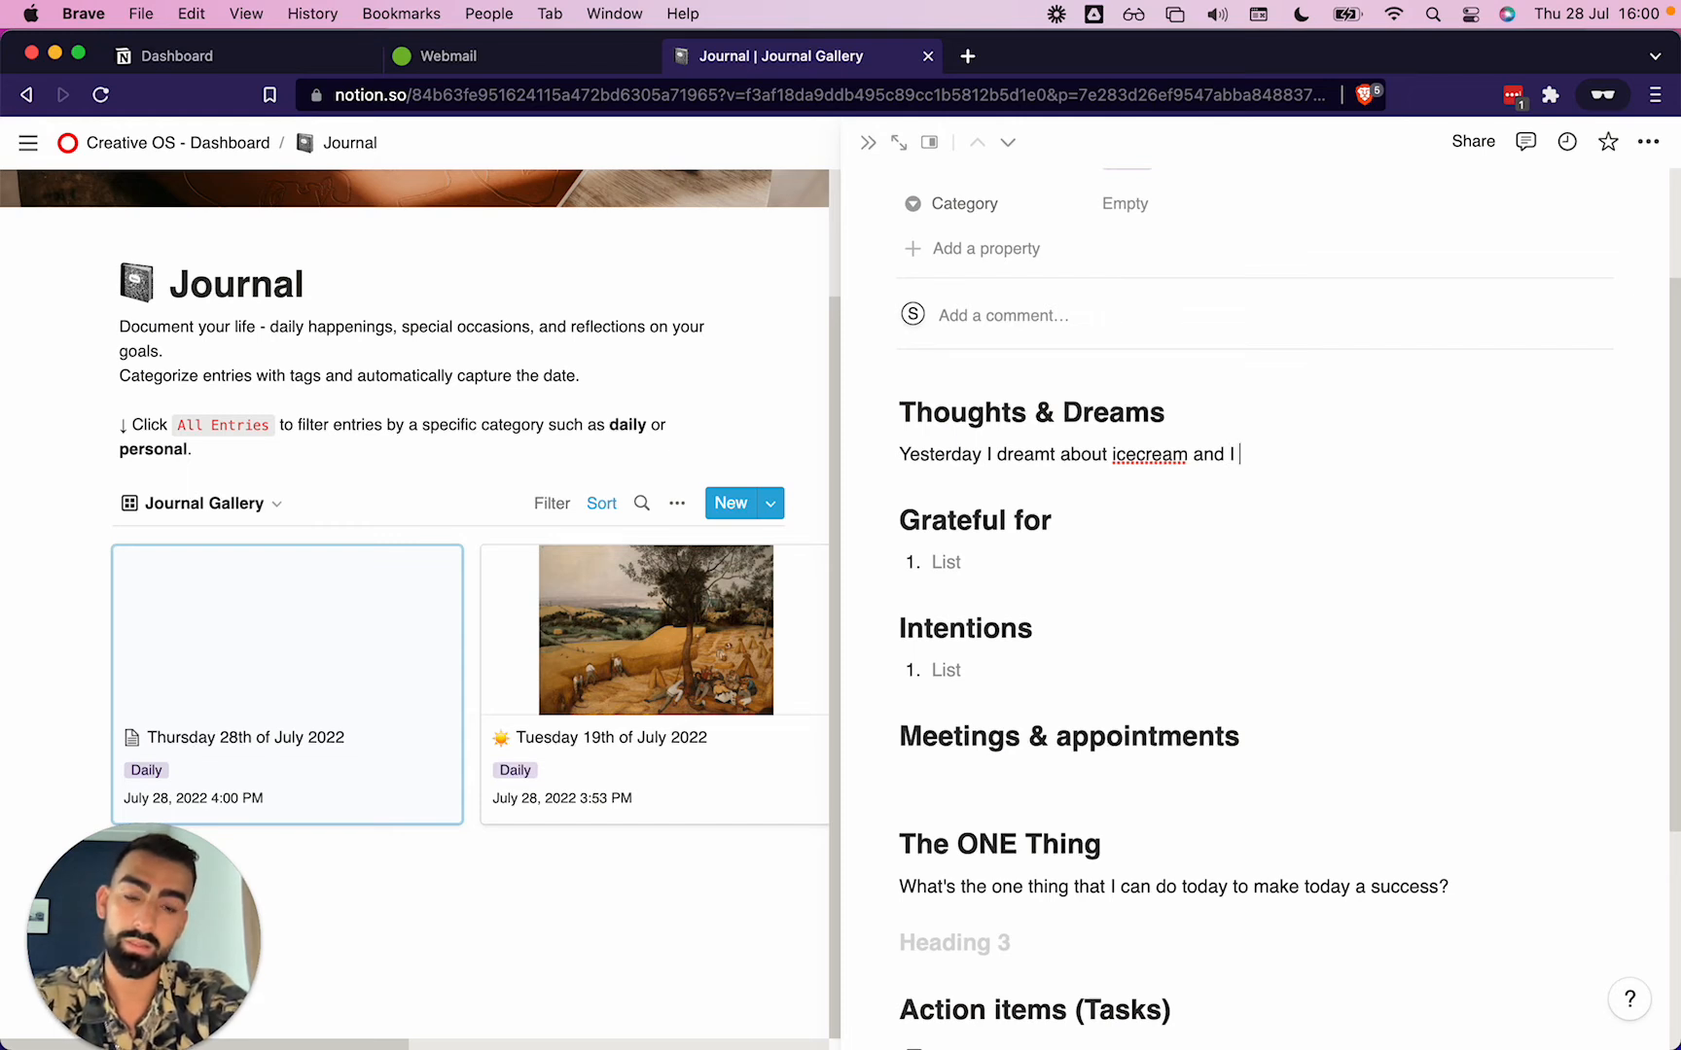
{"action": "type", "text": "screamed. I"}
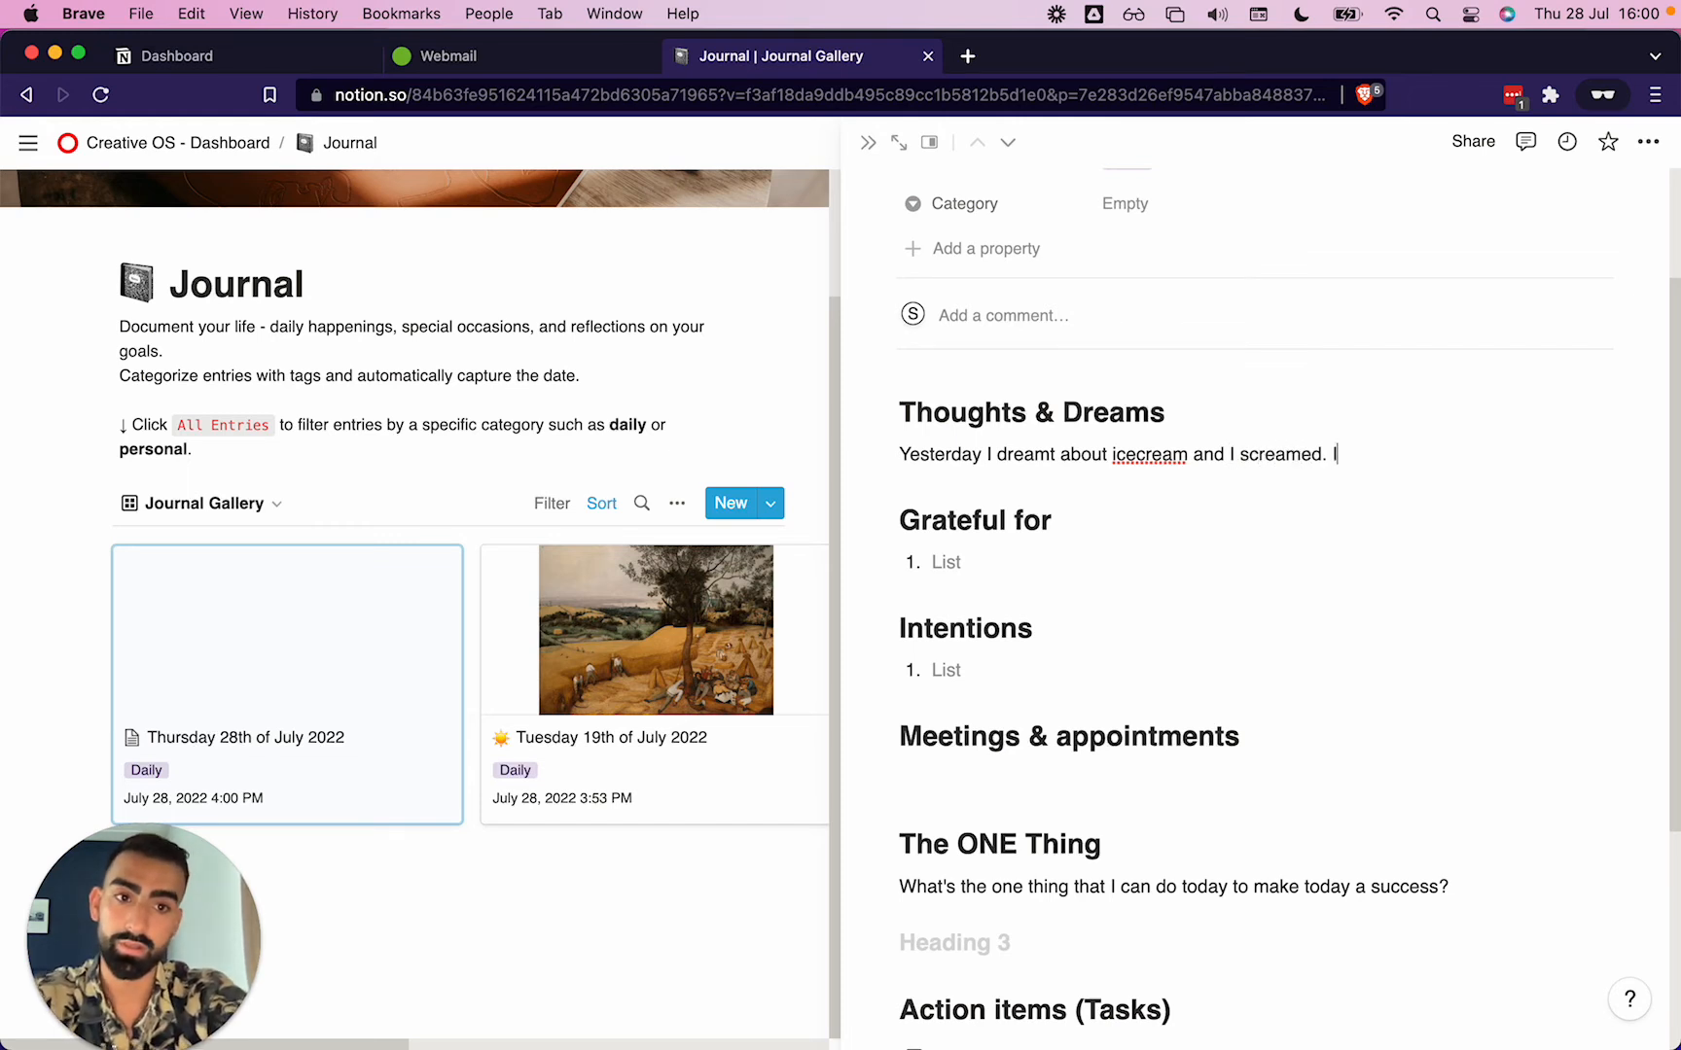
{"action": "type", "text": "t was a nightmare."}
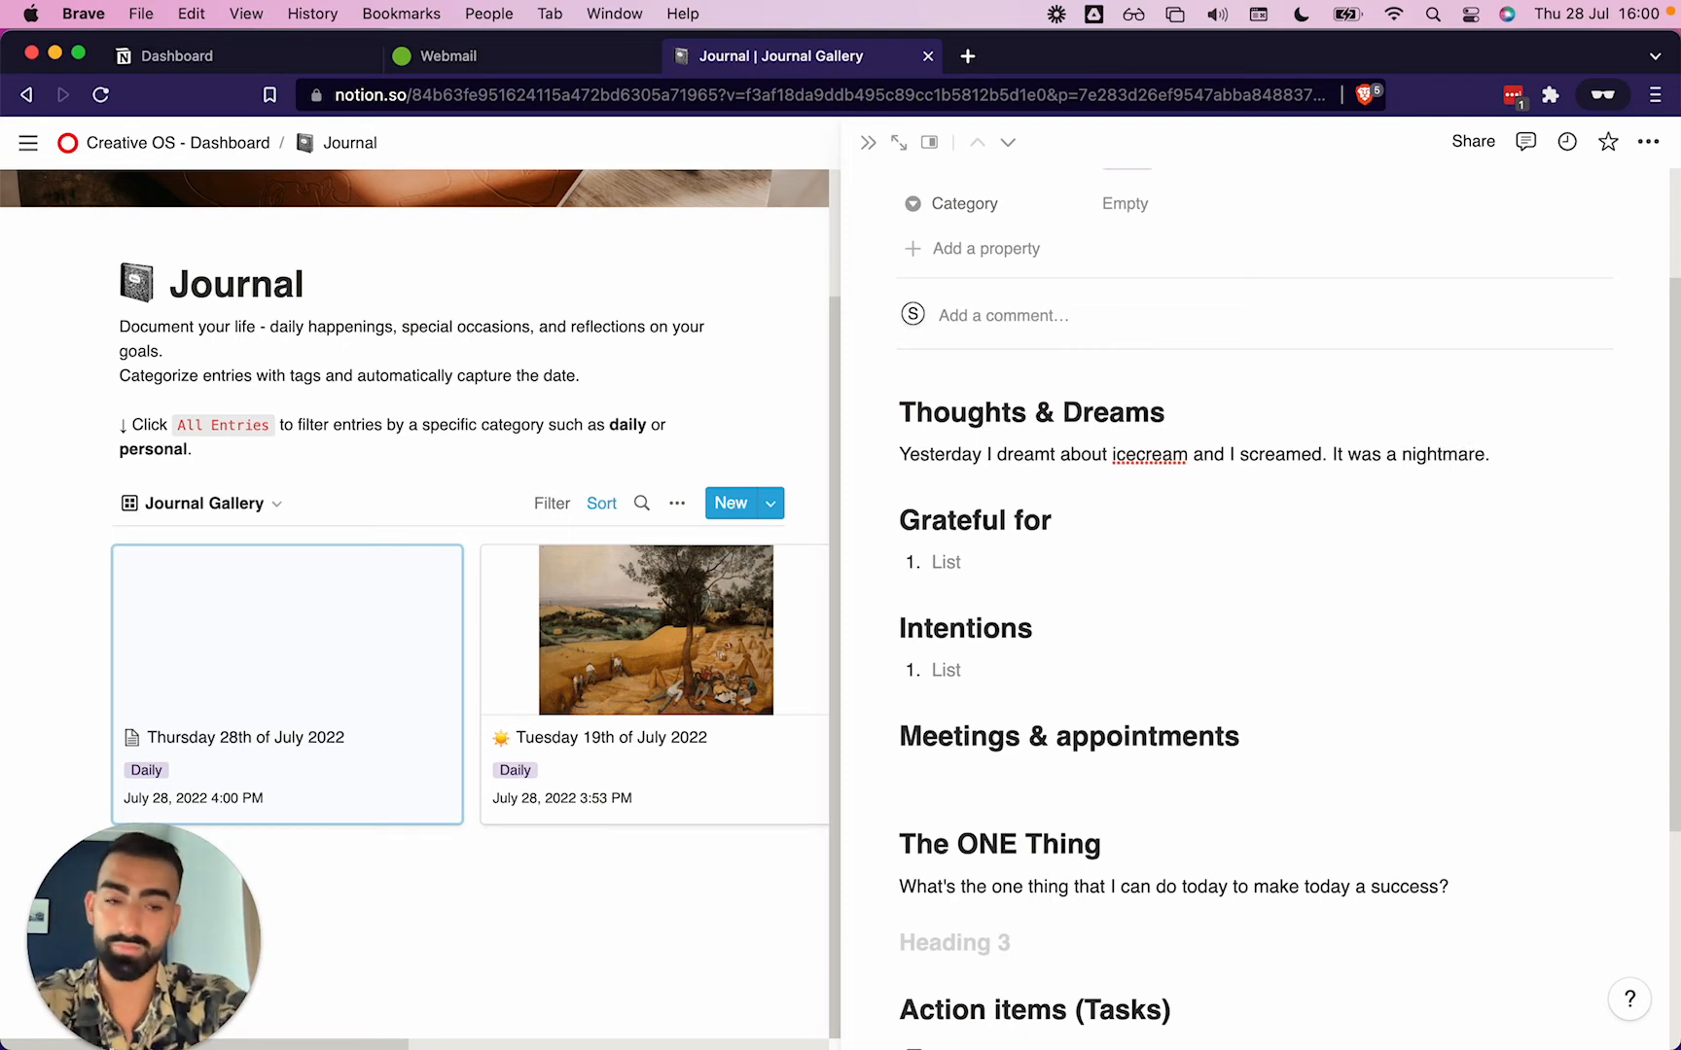
Add a separate paragraph "Today I shouldn't forget this or that." under Thoughts & Dreams, followed by an empty line.
{"action": "key", "text": "Return"}
{"action": "type", "text": "Today I sho"}
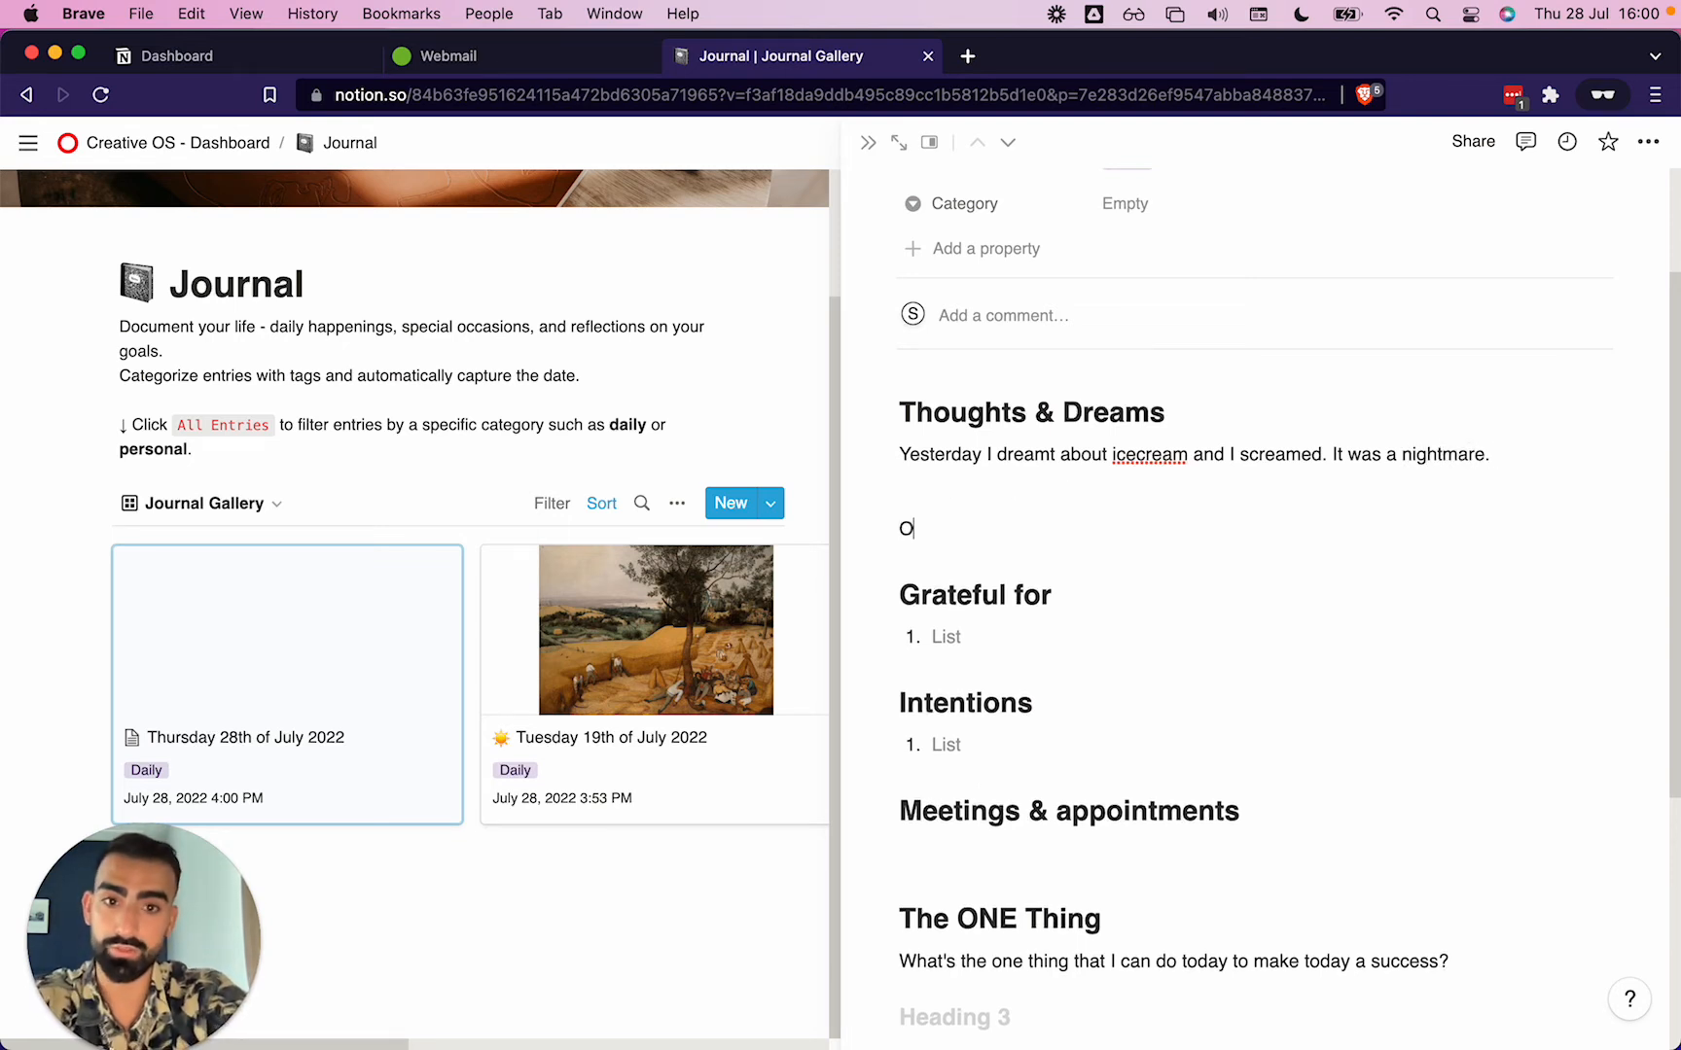
{"action": "type", "text": "uldn"}
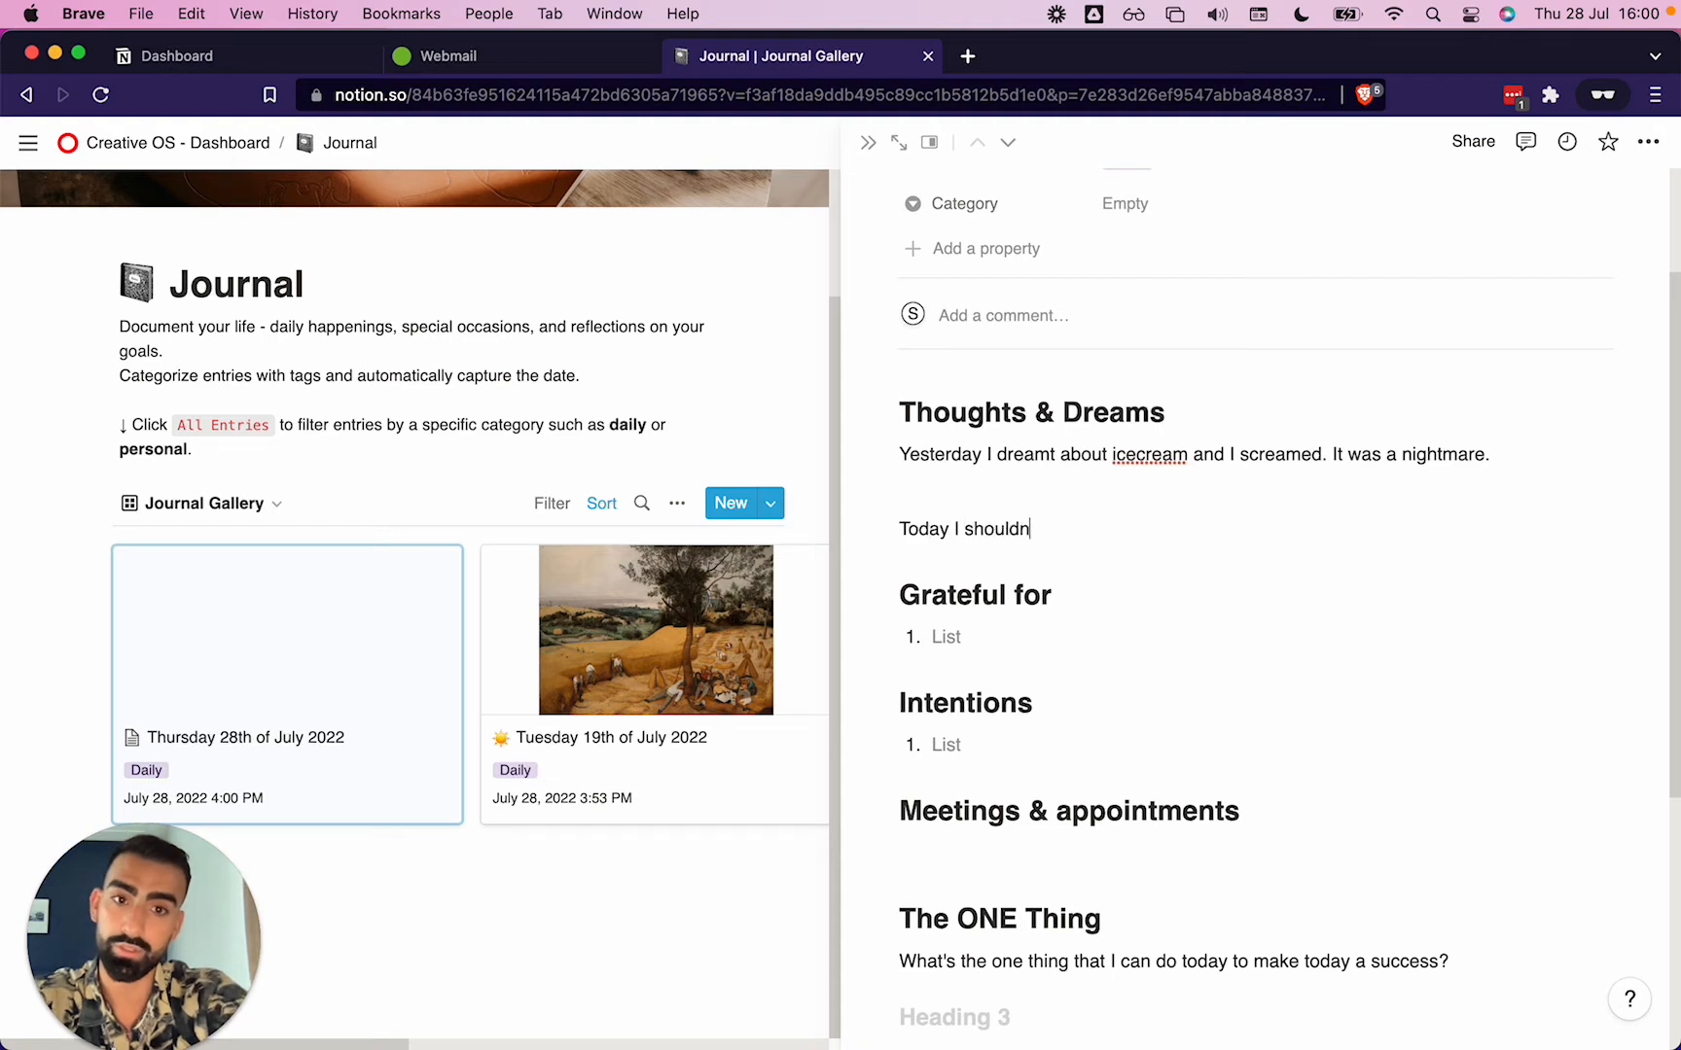
{"action": "type", "text": "'t fortget t"}
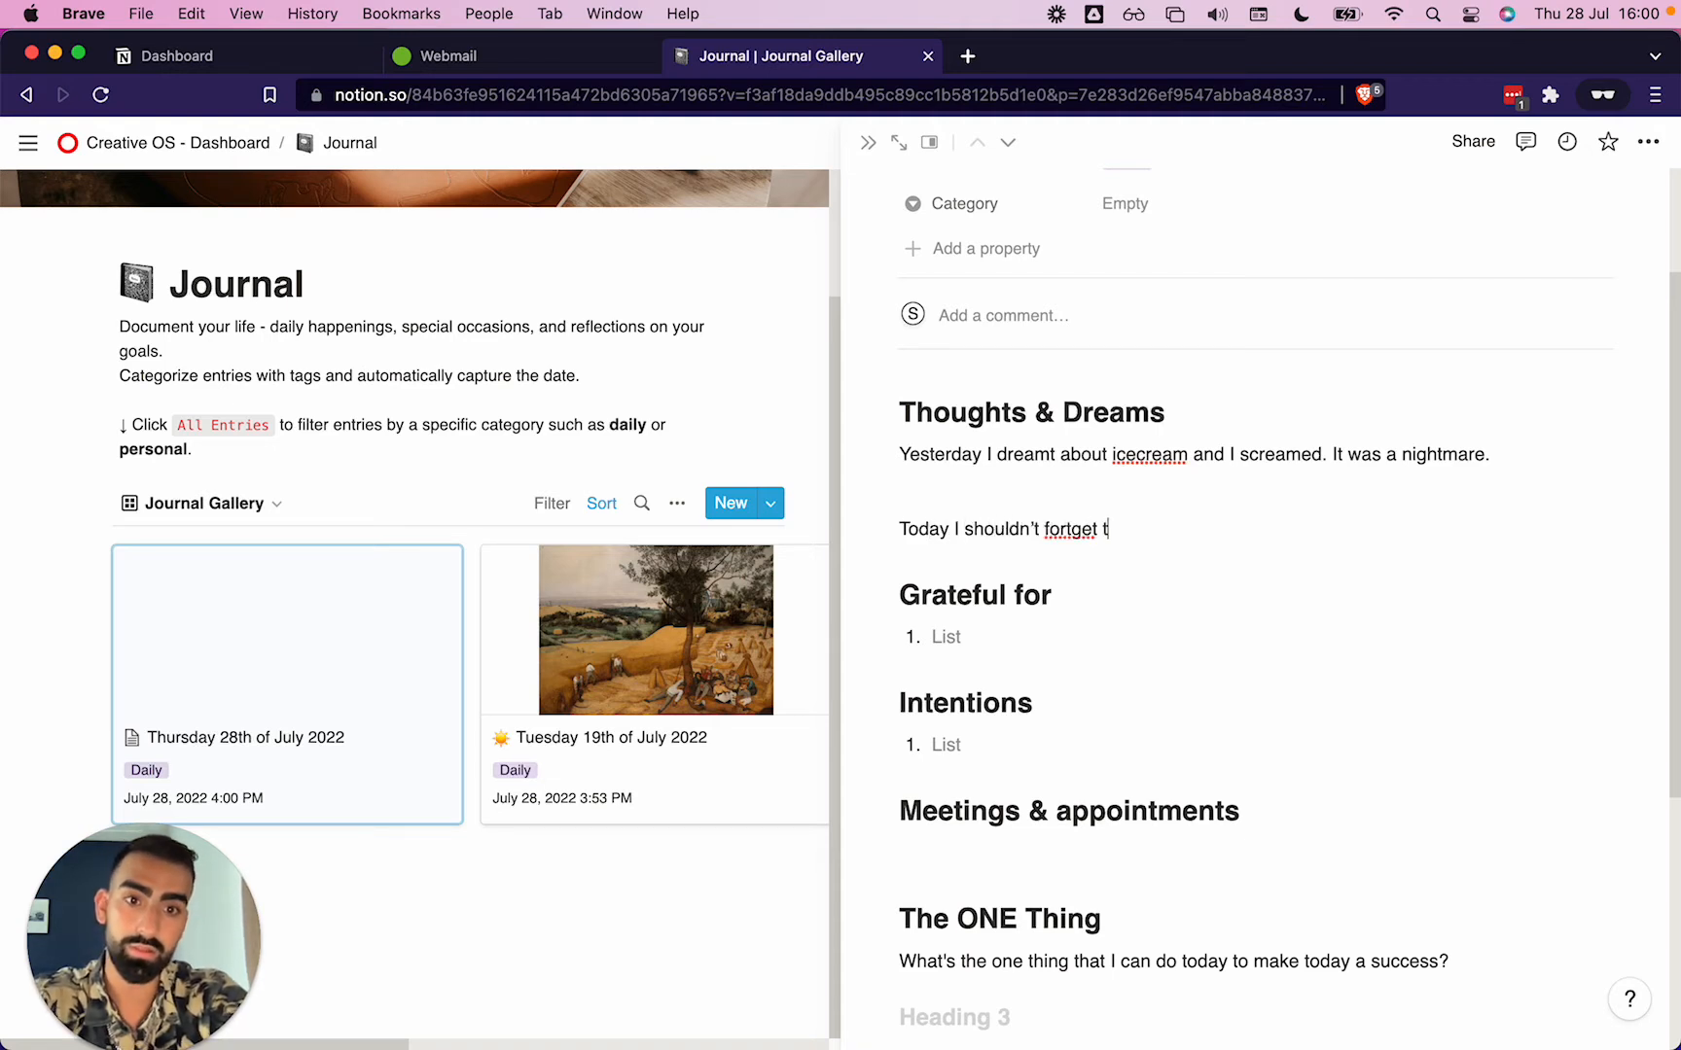
{"action": "key", "text": "BackSpace"}
{"action": "key", "text": "BackSpace"}
{"action": "key", "text": "BackSpace"}
{"action": "key", "text": "BackSpace"}
{"action": "key", "text": "BackSpace"}
{"action": "key", "text": "BackSpace"}
{"action": "type", "text": "get this or that."}
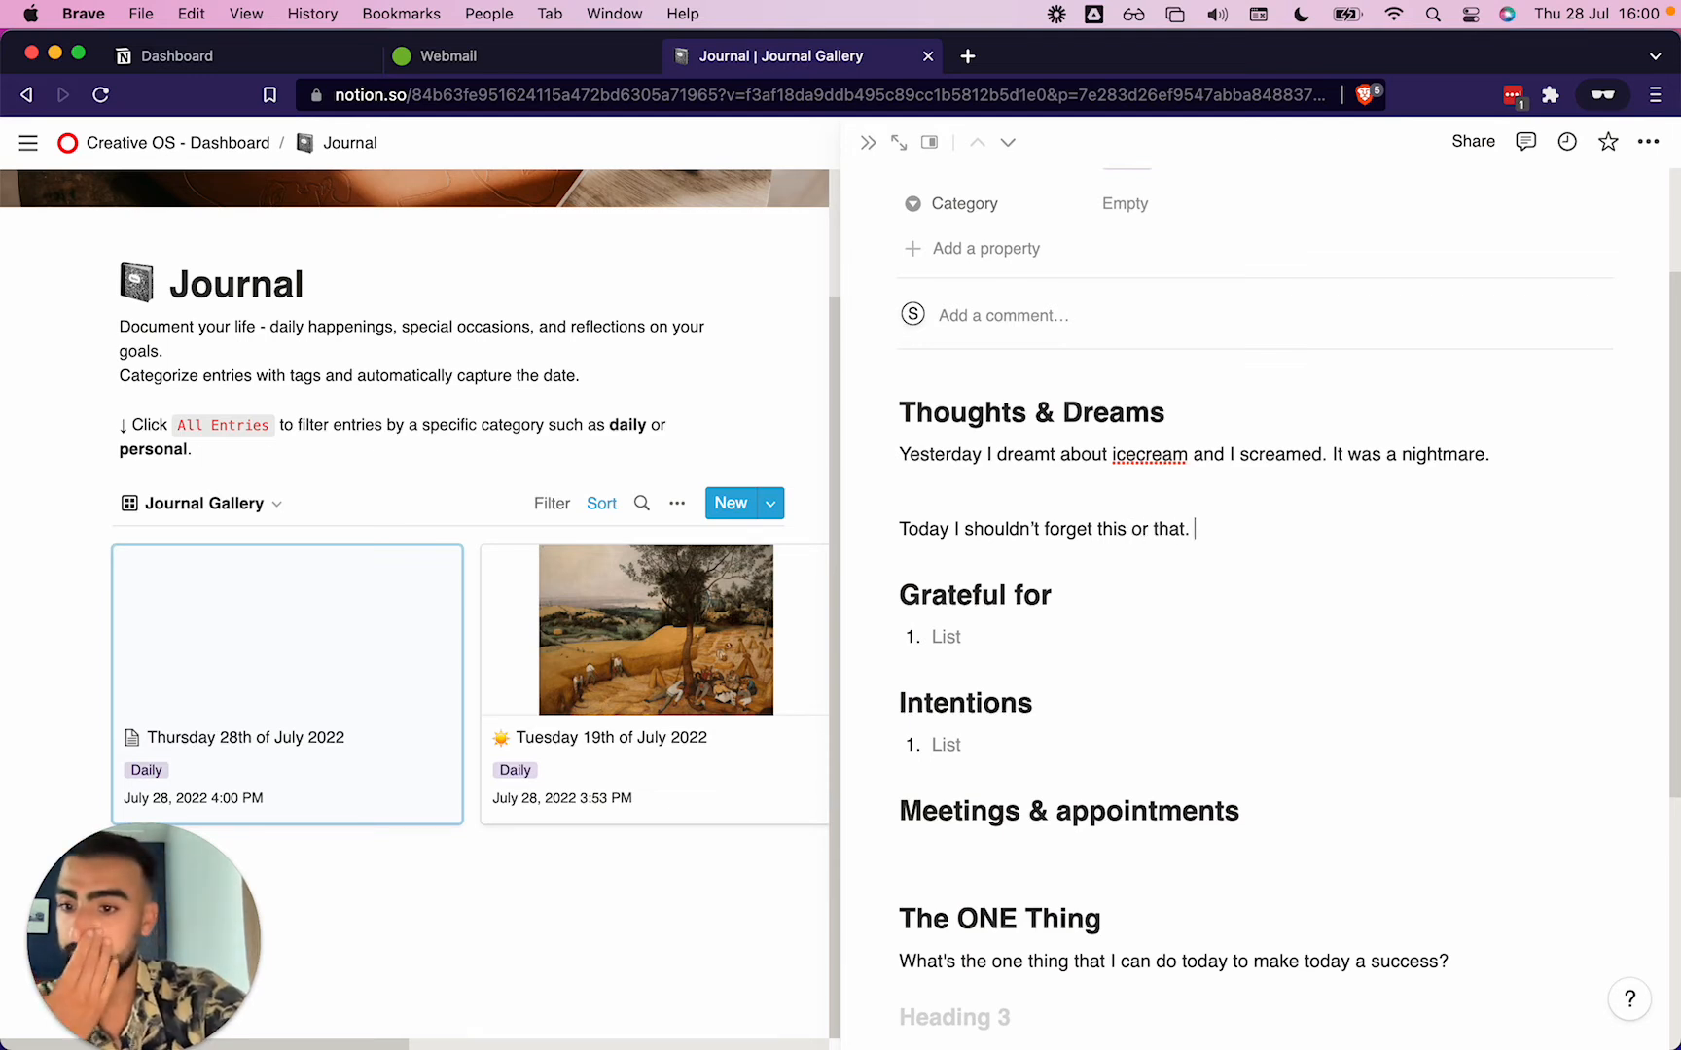
{"action": "key", "text": "Return"}
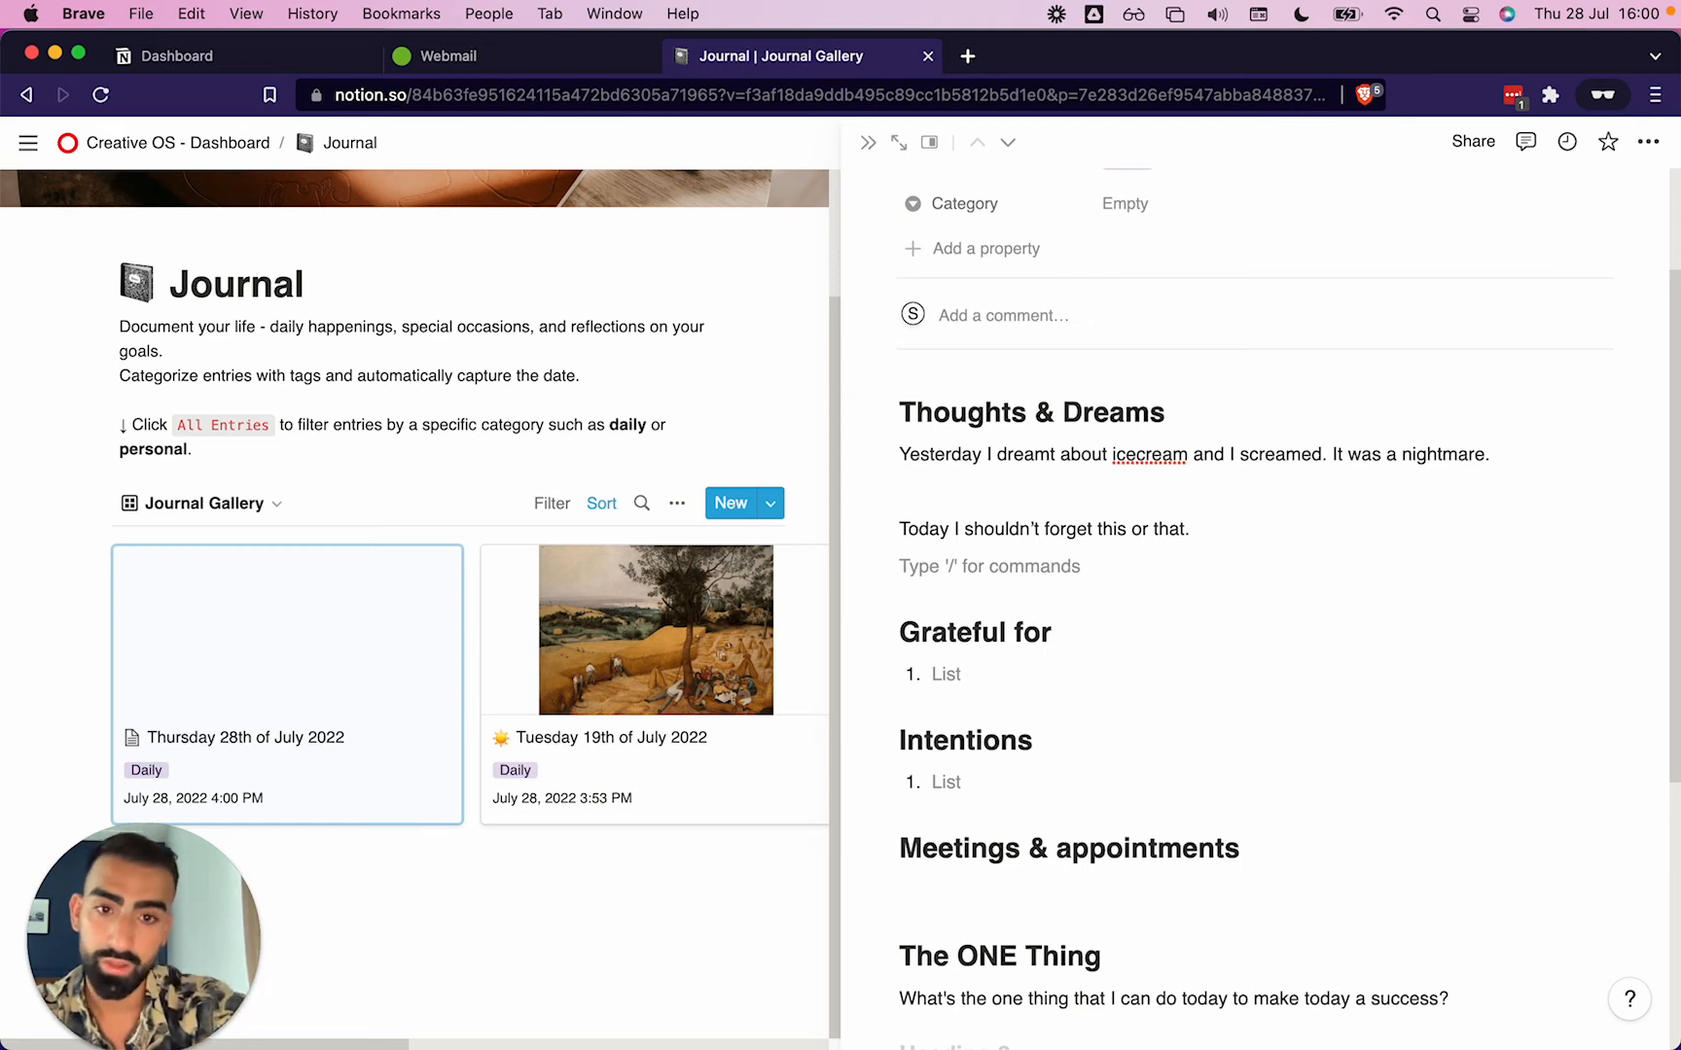
Fill the Grateful for list with "Thai food" and "My friends", leaving a third item blank.
{"action": "scroll", "coordinate": [1134, 384], "scroll_direction": "down", "scroll_amount": 3}
{"action": "left_click", "coordinate": [946, 540]}
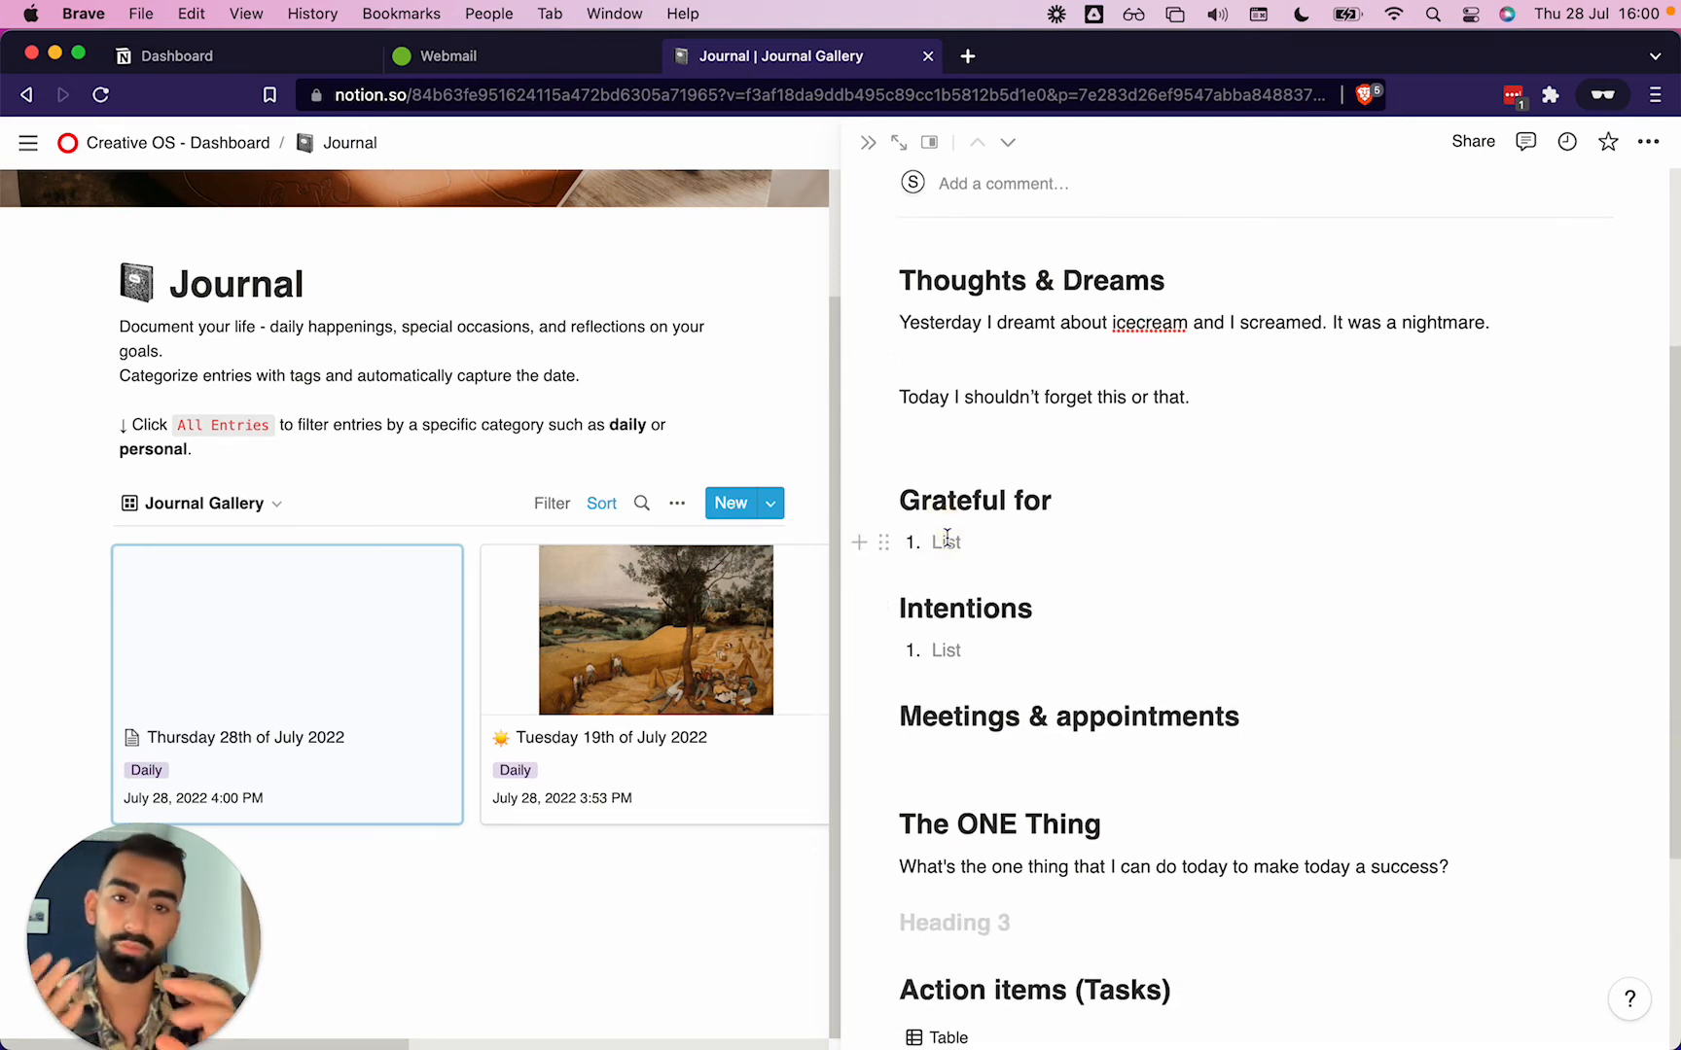
{"action": "type", "text": "THa"}
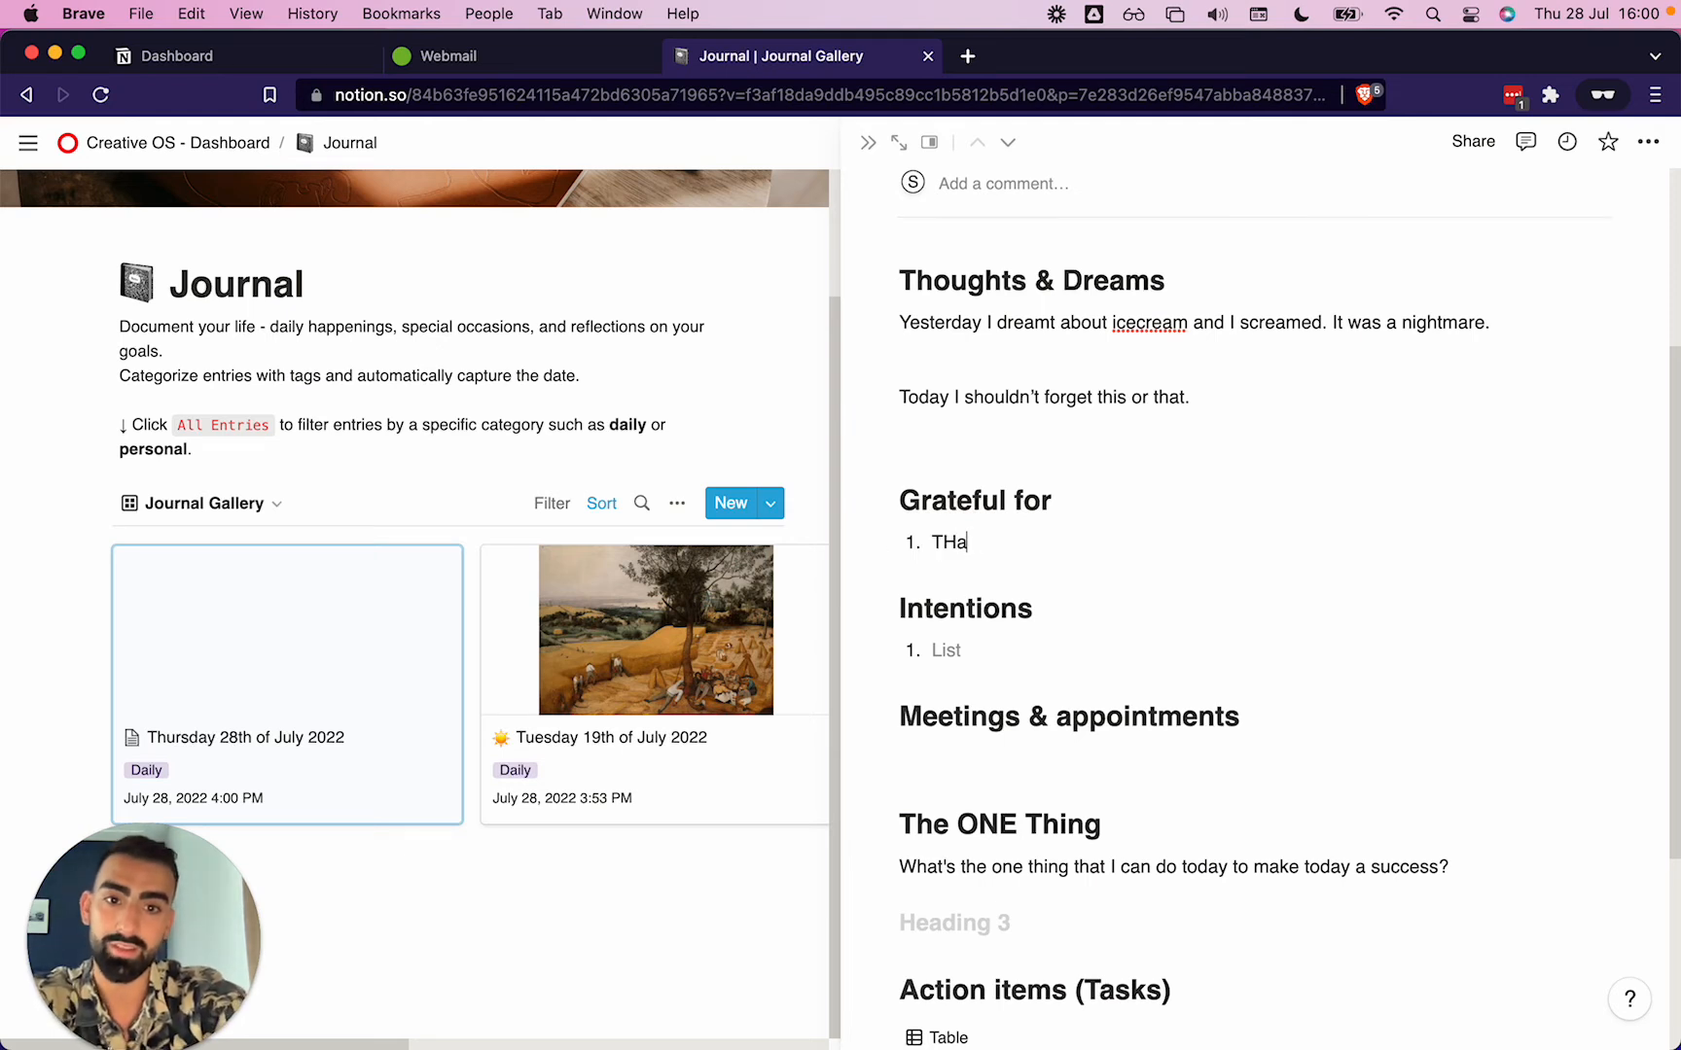
{"action": "key", "text": "BackSpace"}
{"action": "key", "text": "BackSpace"}
{"action": "type", "text": "hai food"}
{"action": "key", "text": "Return"}
{"action": "type", "text": "M"}
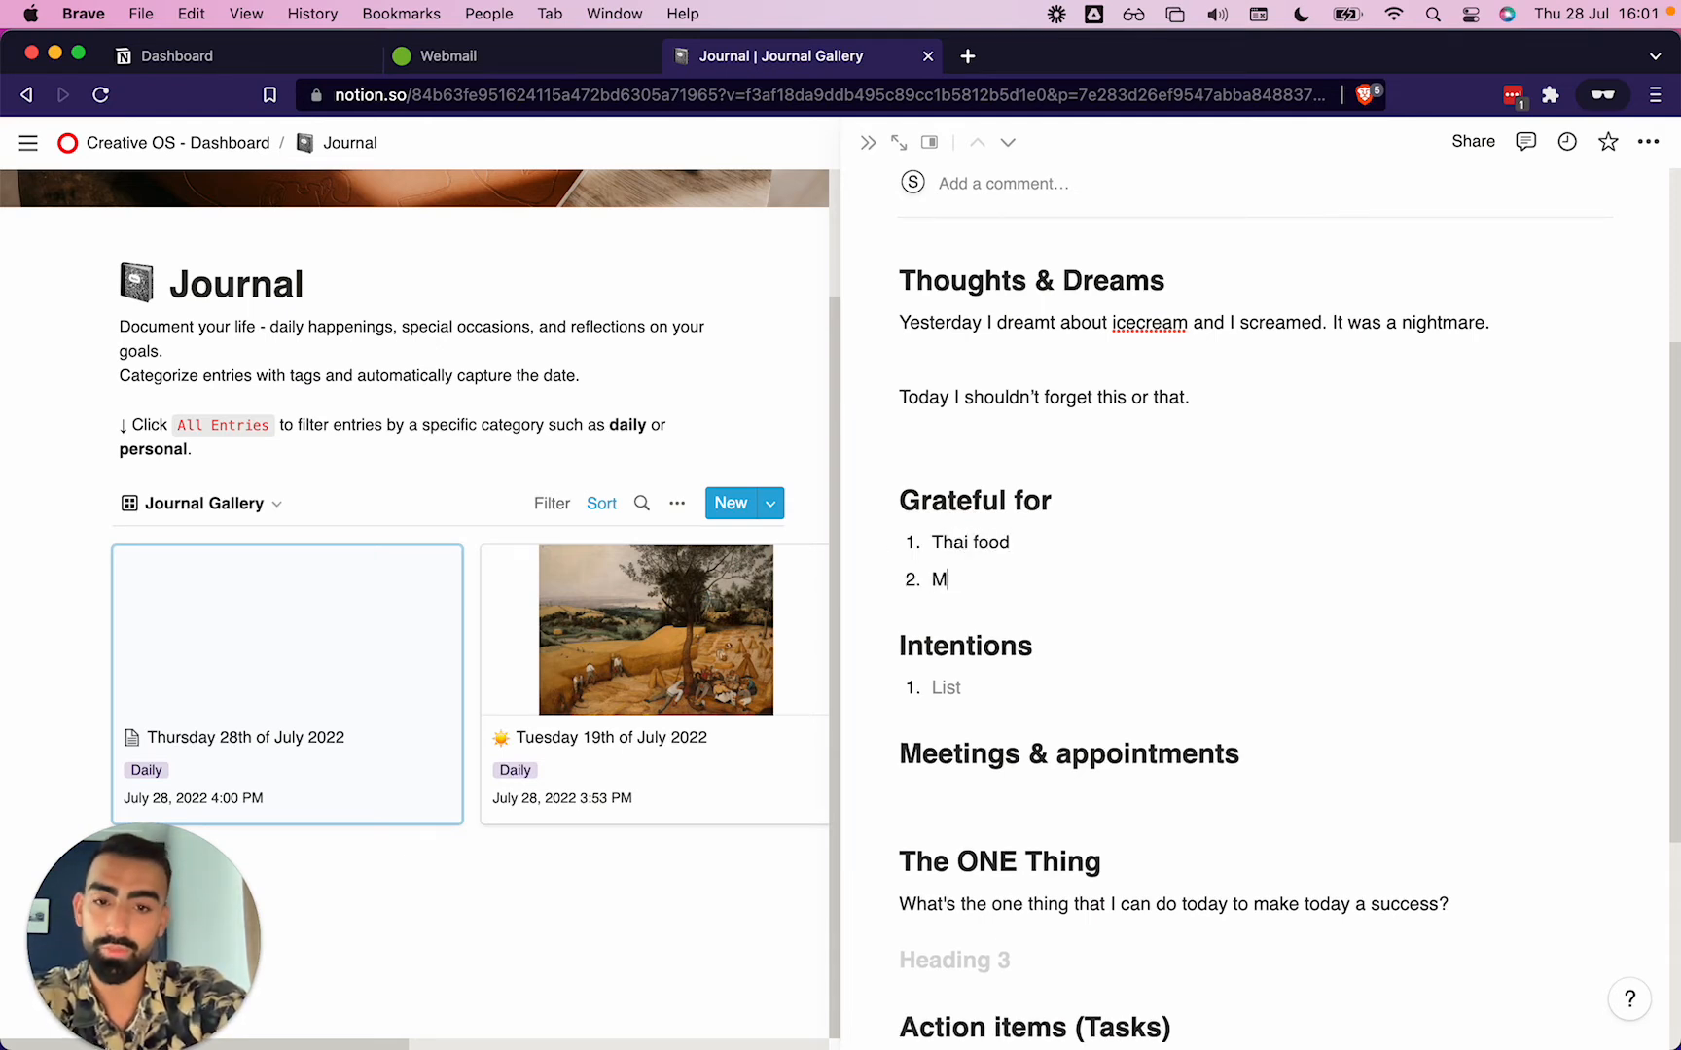
{"action": "type", "text": "y friends"}
{"action": "key", "text": "Return"}
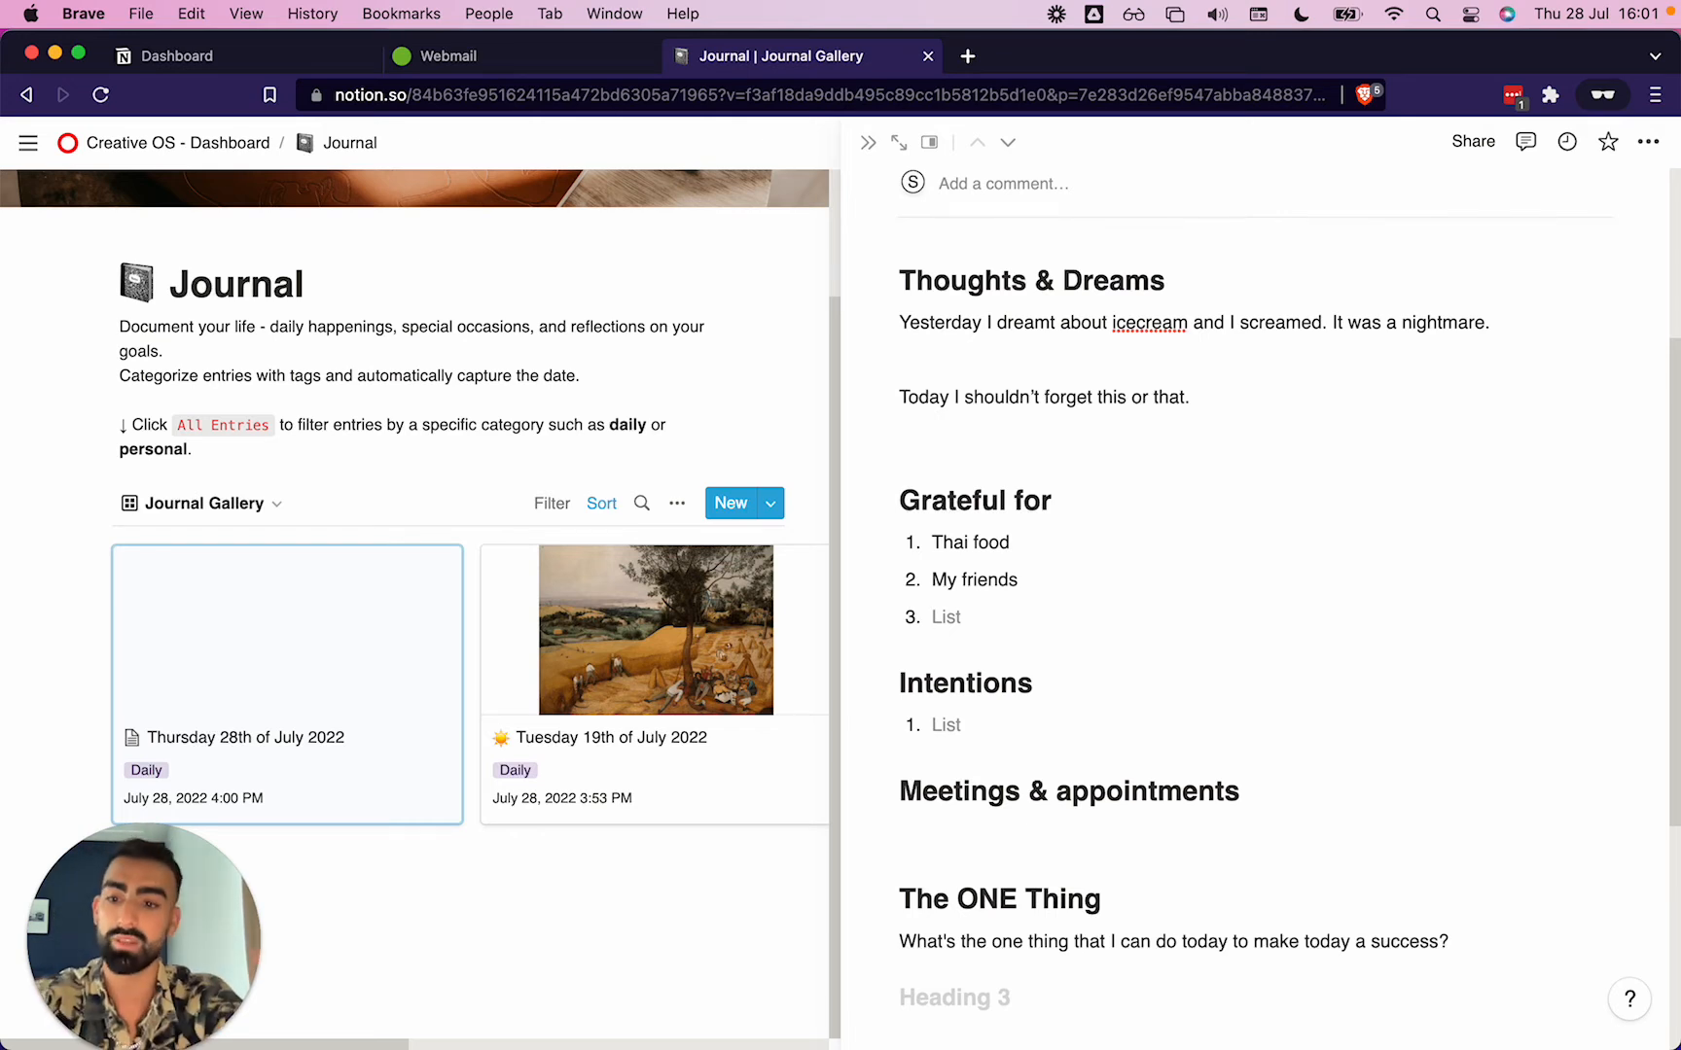
List "I want to focus on being mindful and compassionate to others" and "I want to listen more" under Intentions, leaving a third item blank.
{"action": "scroll", "coordinate": [1175, 484], "scroll_direction": "down", "scroll_amount": 3}
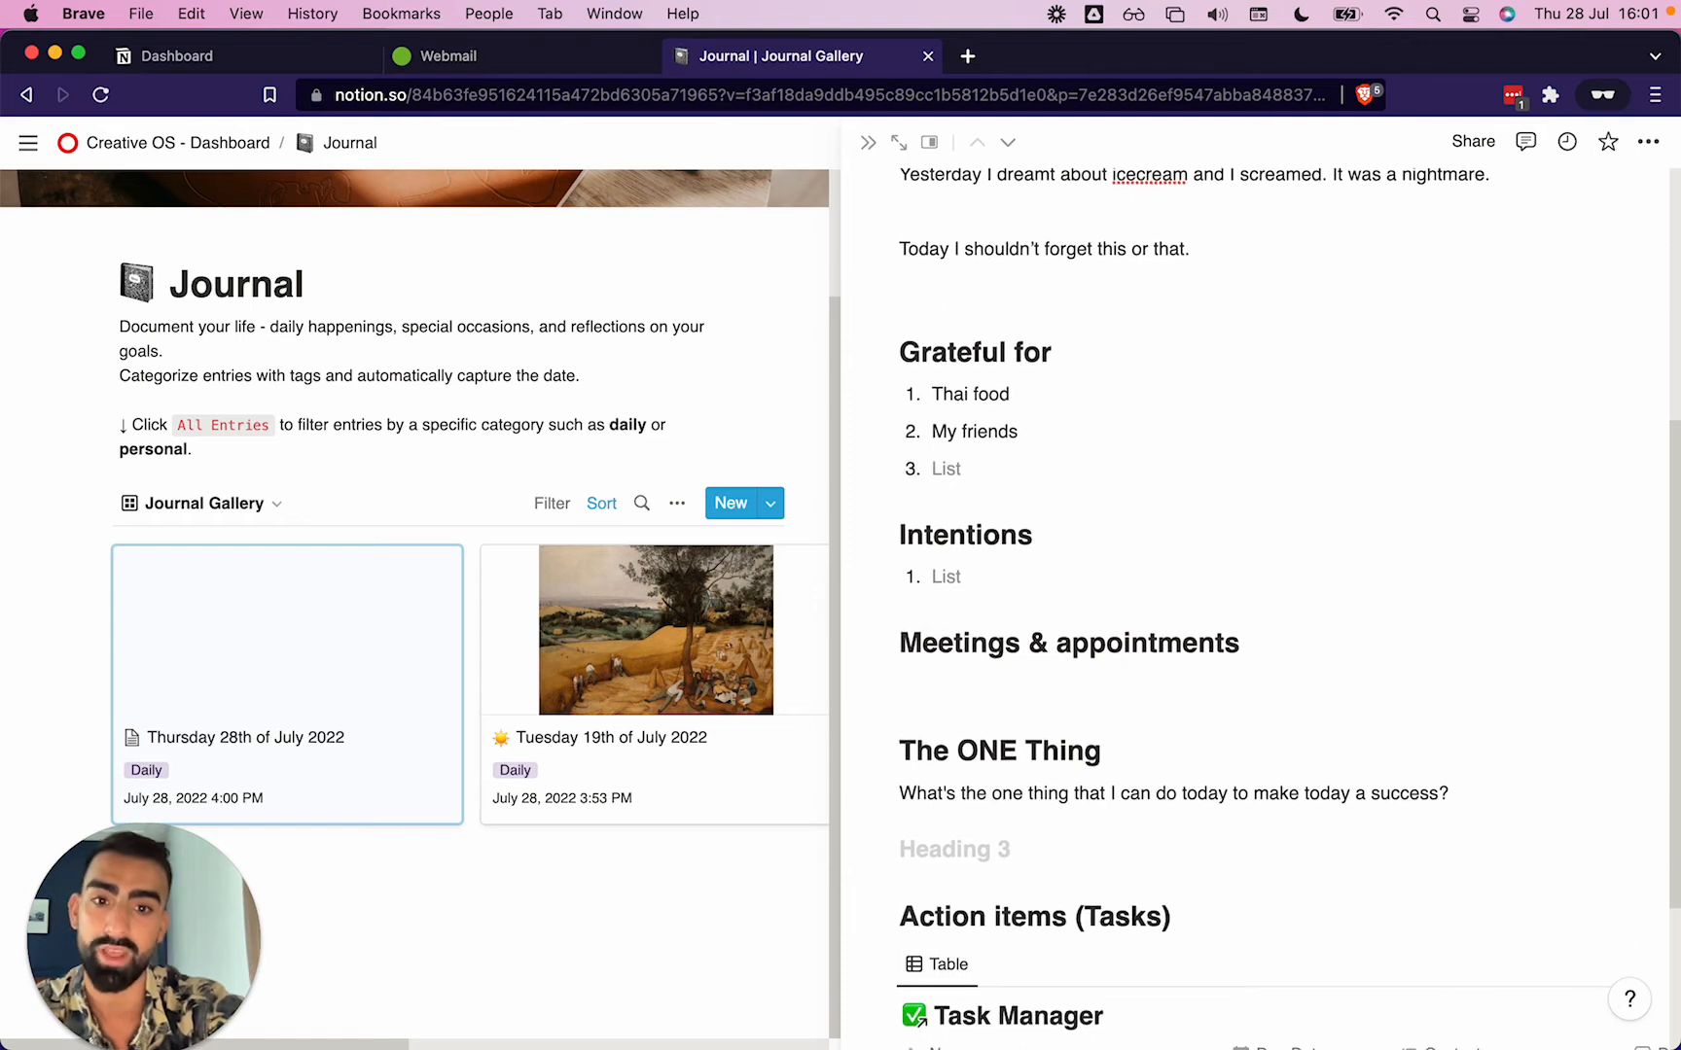
{"action": "left_click", "coordinate": [987, 589]}
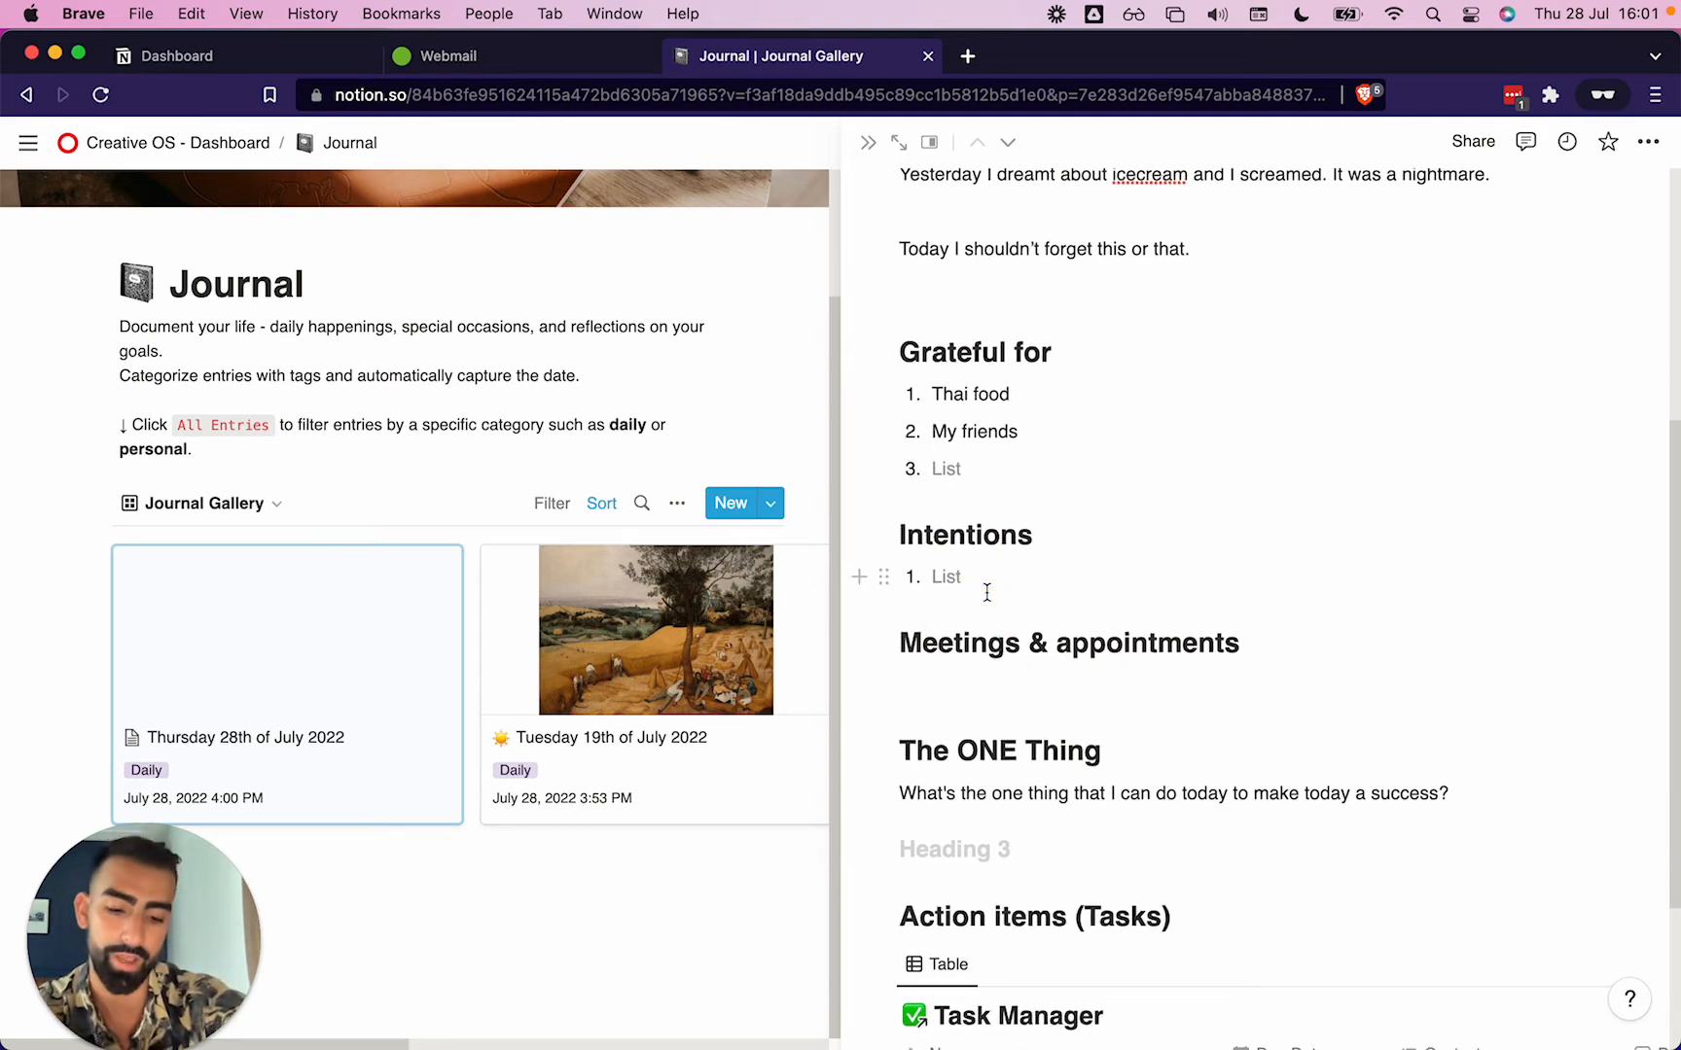
{"action": "type", "text": "I want to fuc"}
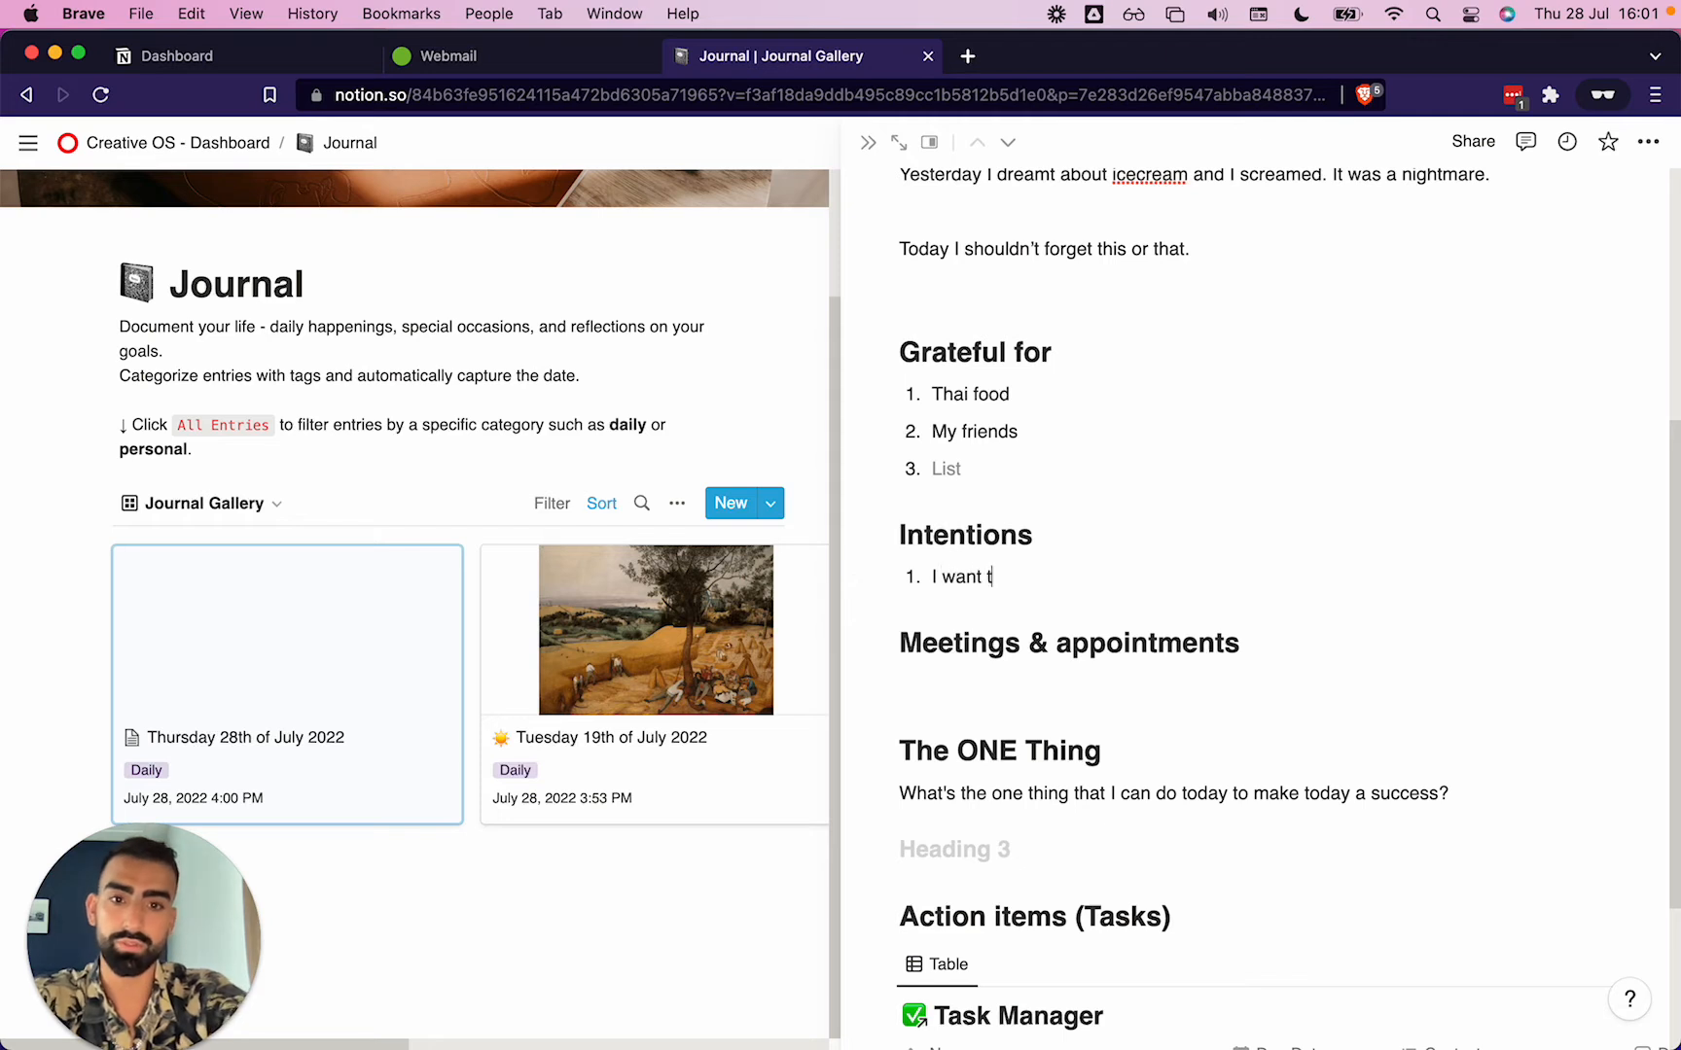
{"action": "key", "text": "BackSpace"}
{"action": "key", "text": "BackSpace"}
{"action": "type", "text": "ocus on"}
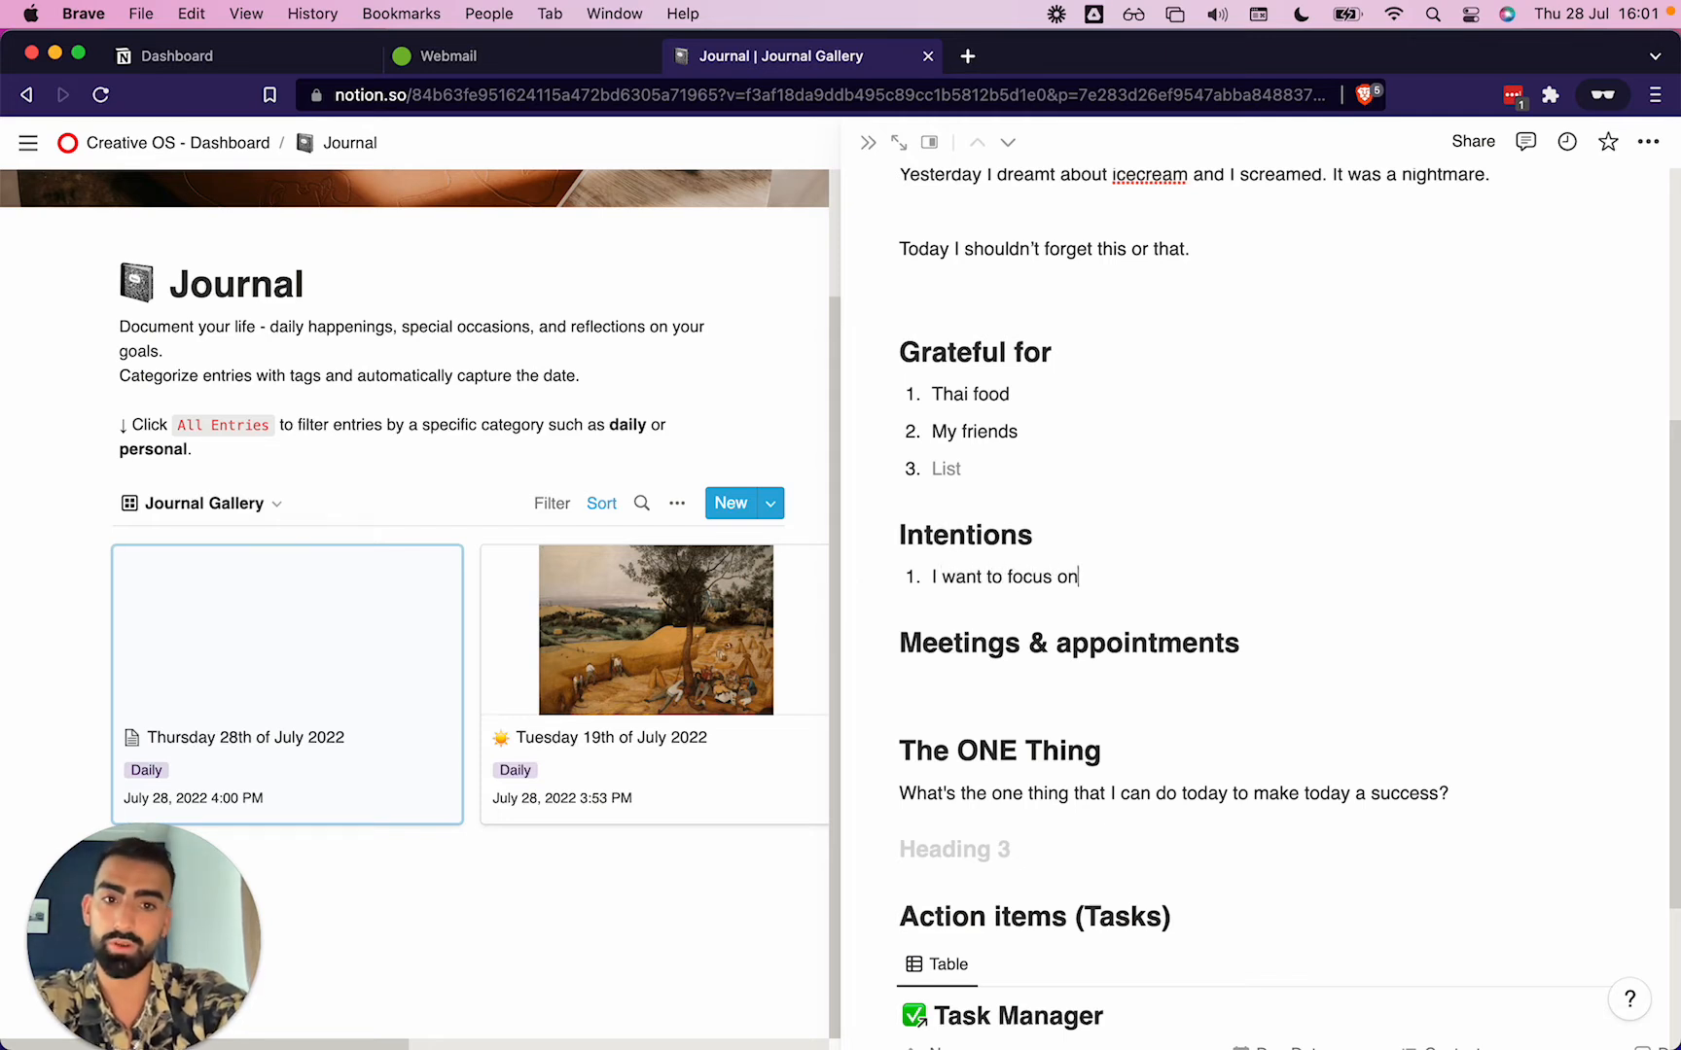
{"action": "type", "text": " being mindful and"}
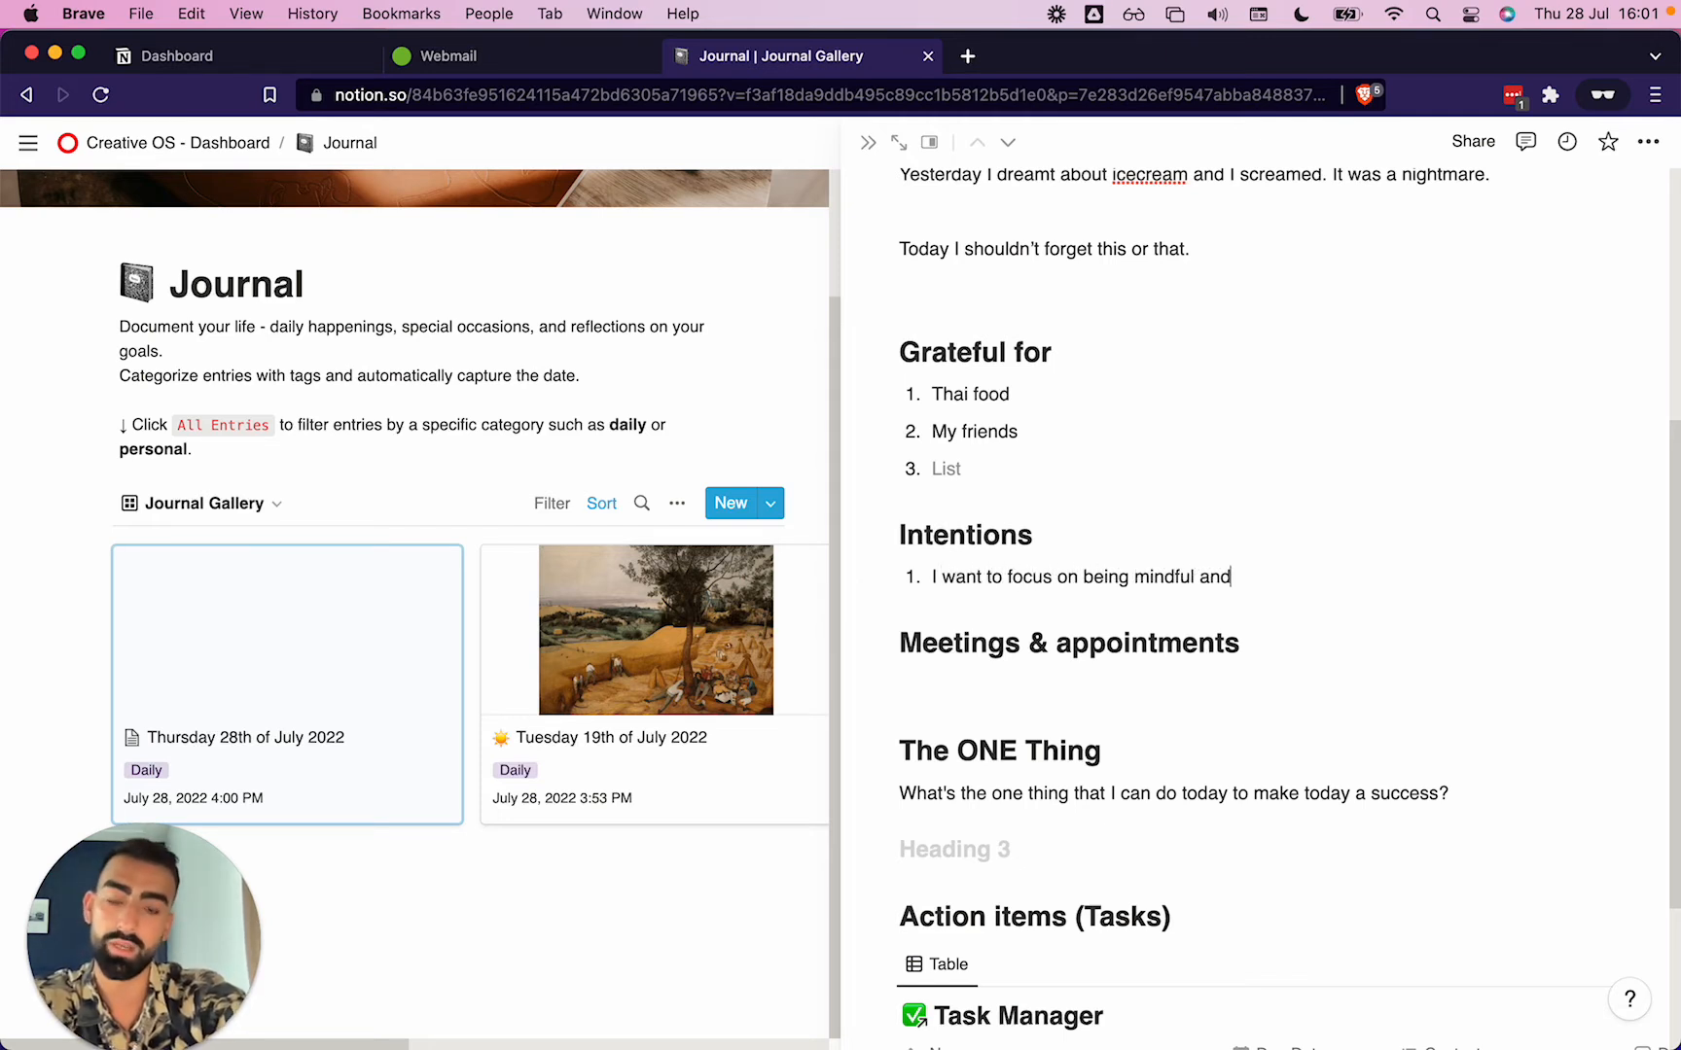
{"action": "type", "text": " compassionate to others"}
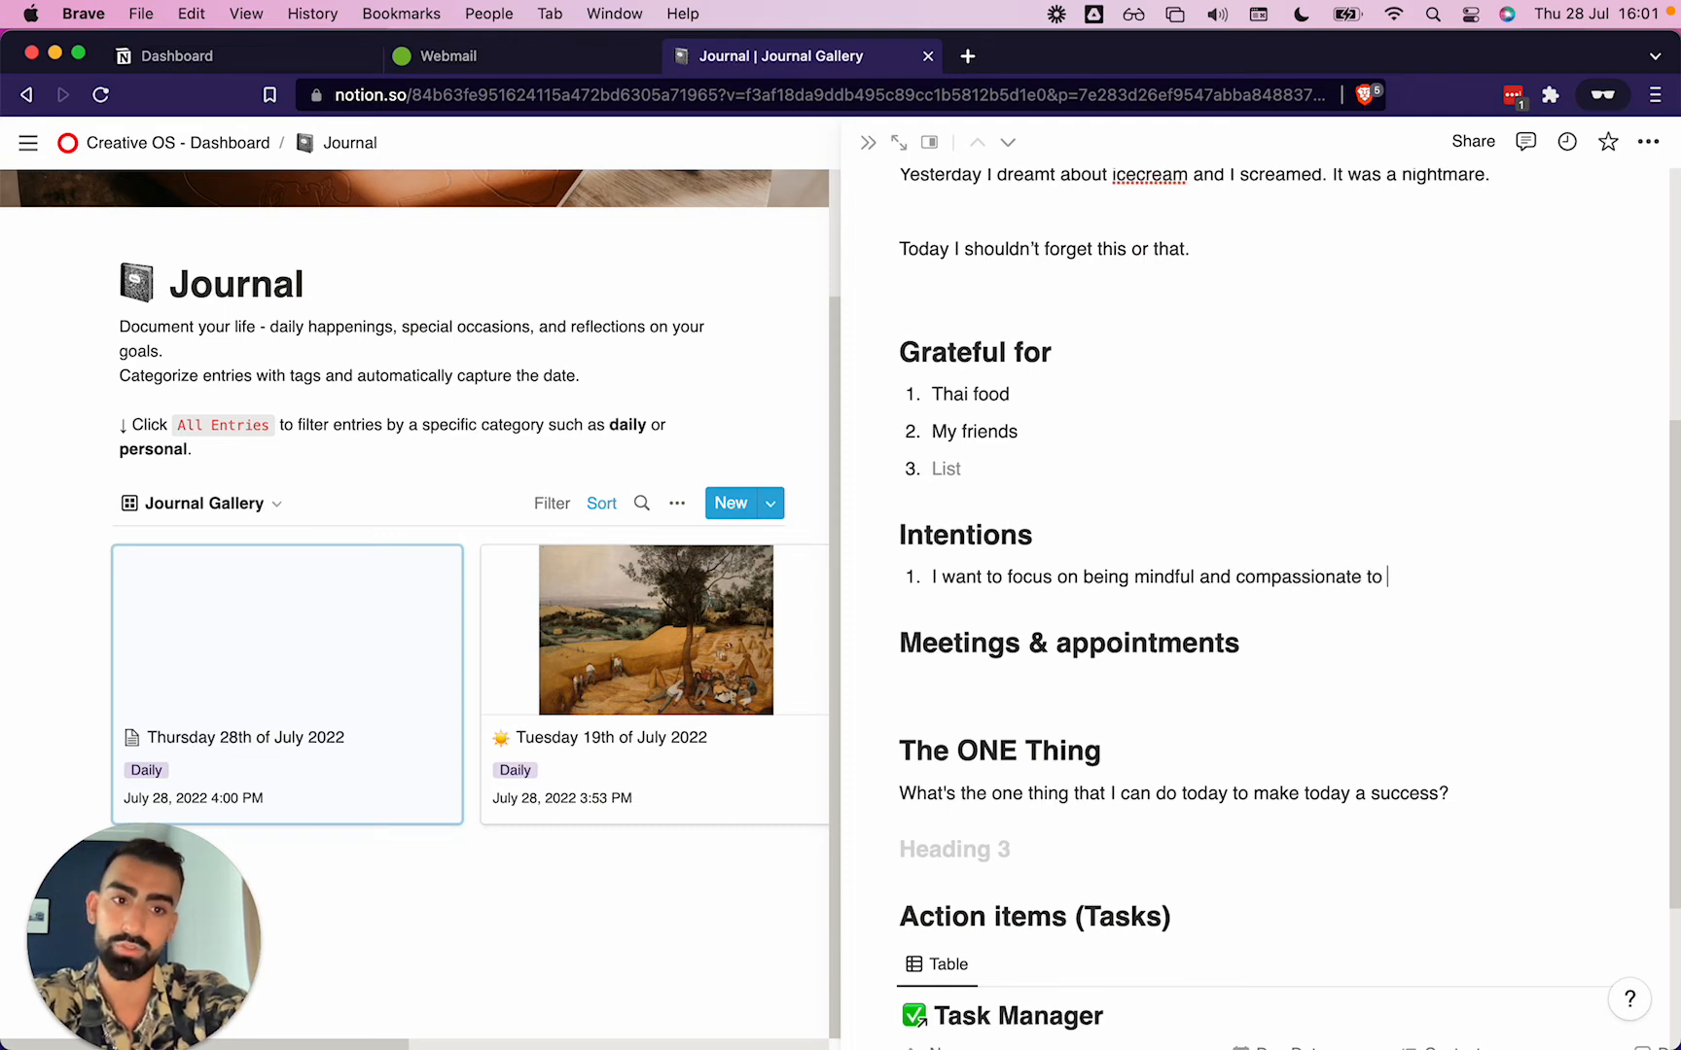
{"action": "key", "text": "Return"}
{"action": "type", "text": "I want to listen more"}
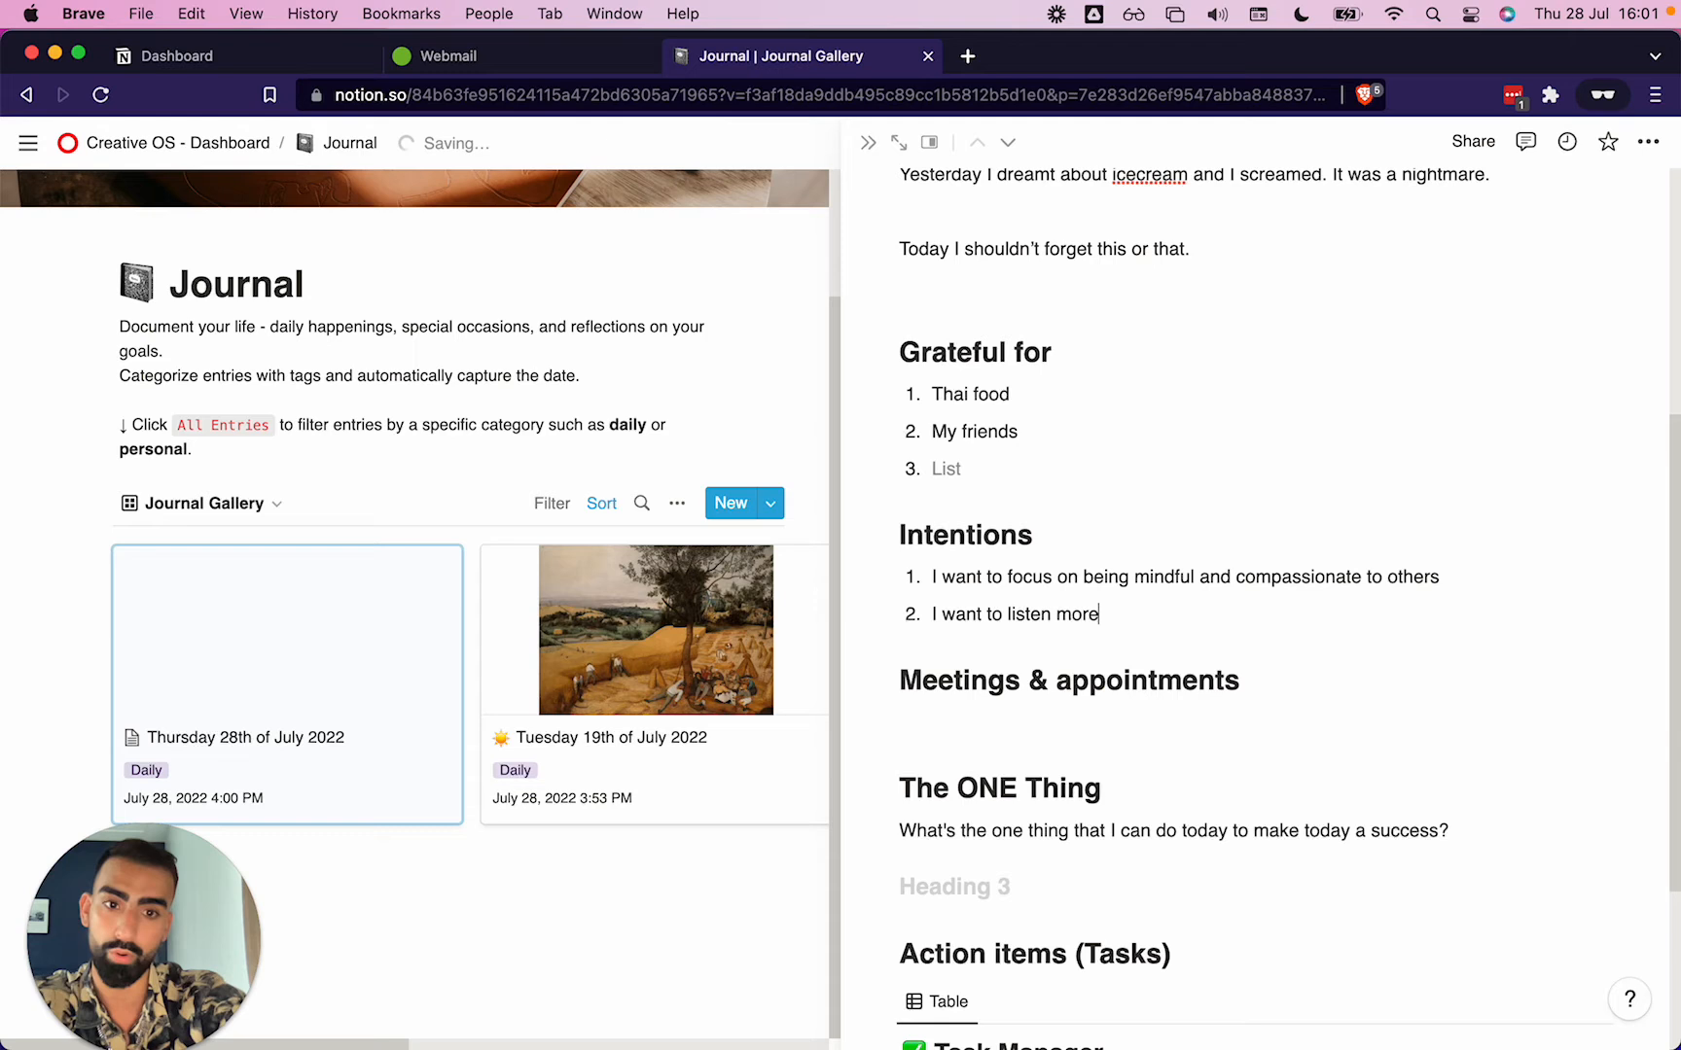
{"action": "key", "text": "Return"}
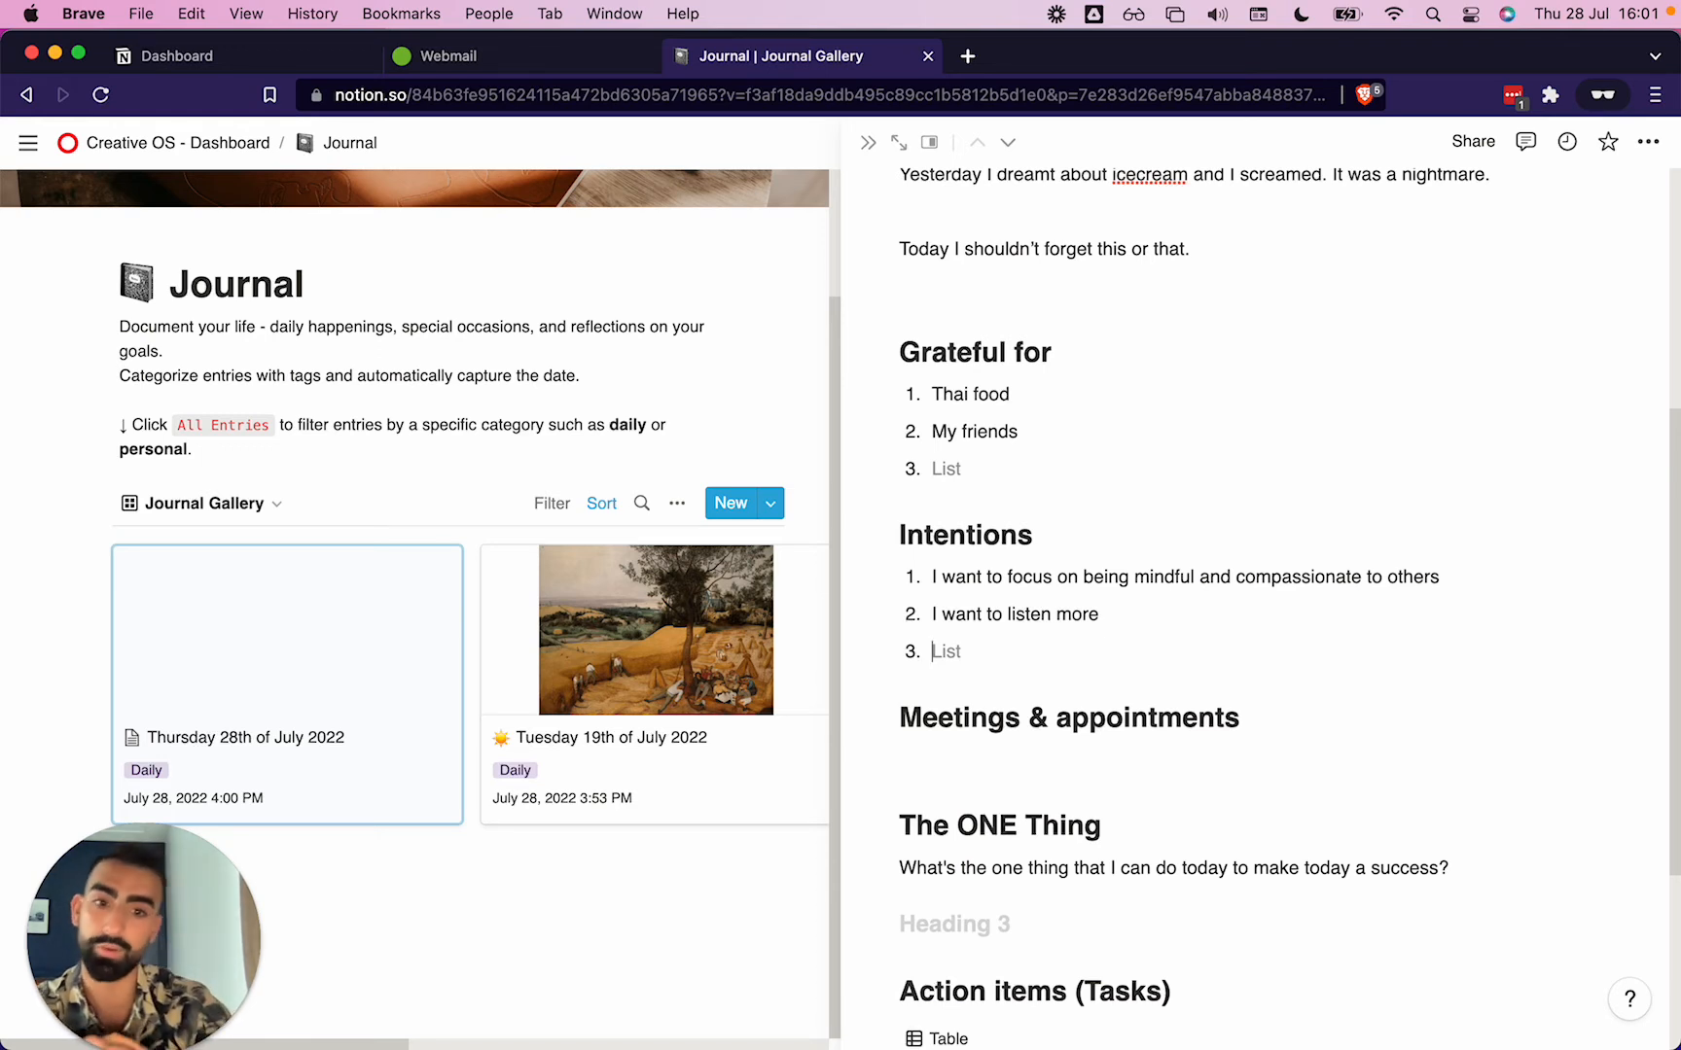
Write the appointment "17:00 Call with so and so" under Meetings & appointments.
{"action": "left_click", "coordinate": [1028, 759]}
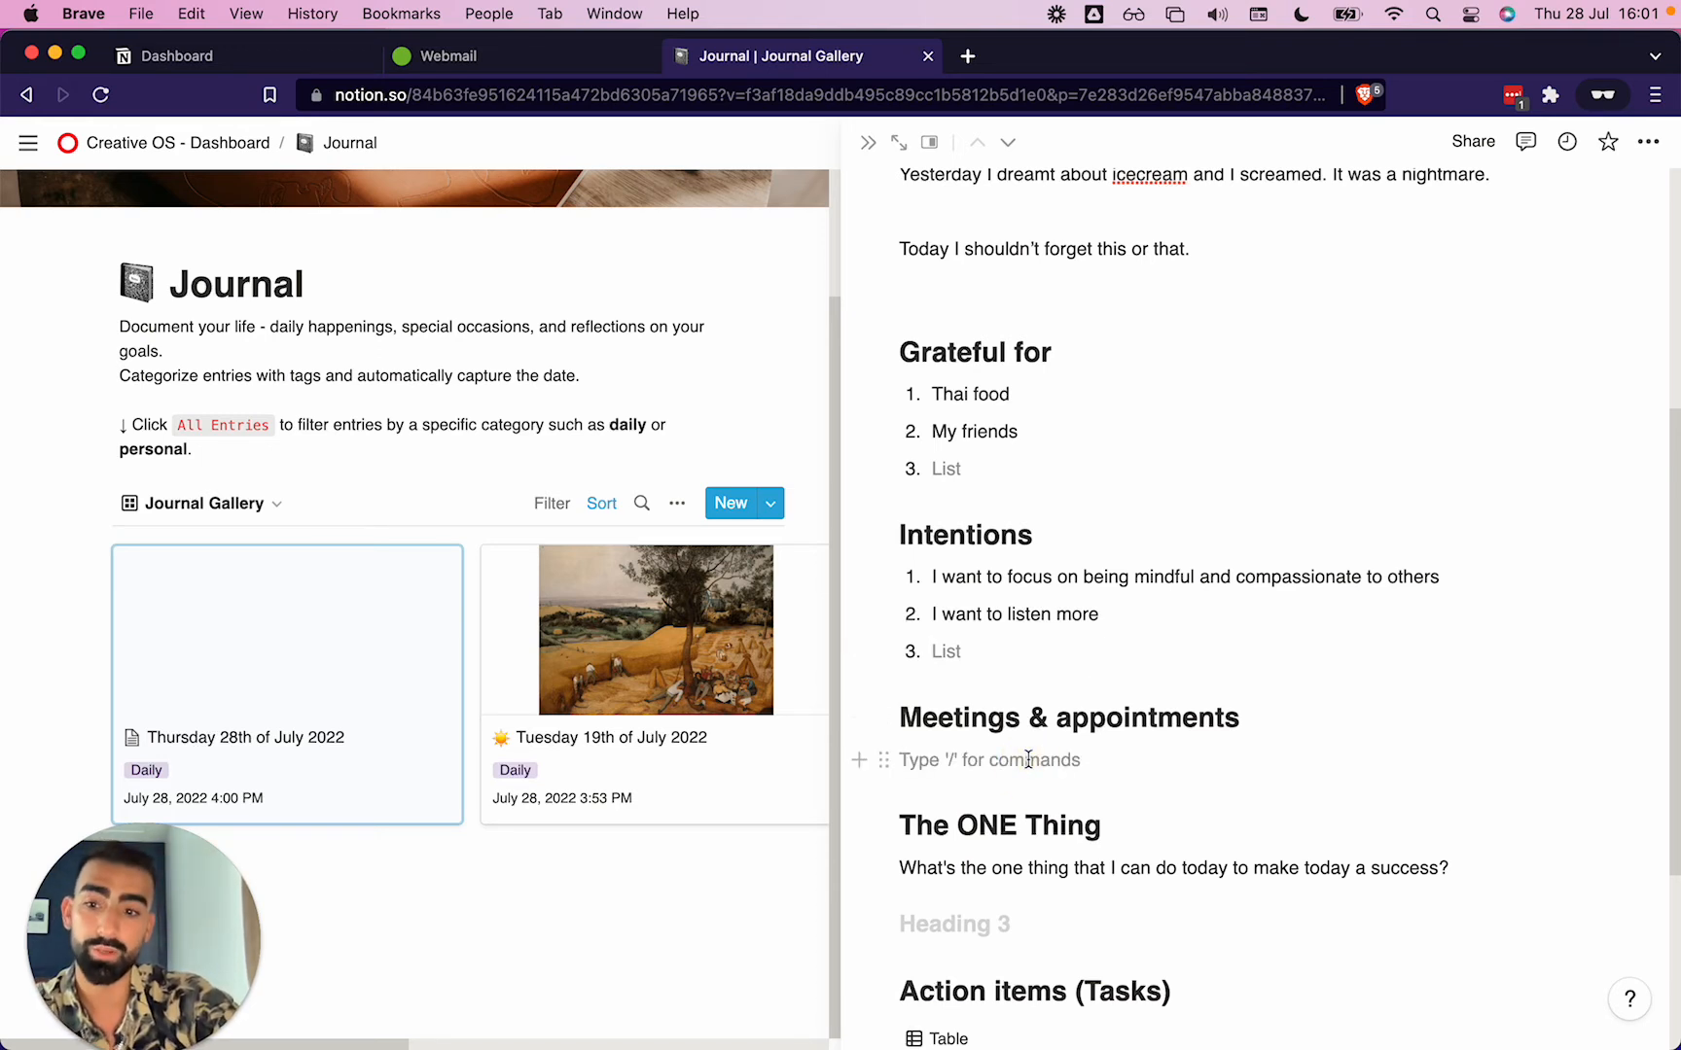
{"action": "scroll", "coordinate": [1028, 760], "scroll_direction": "down", "scroll_amount": 4}
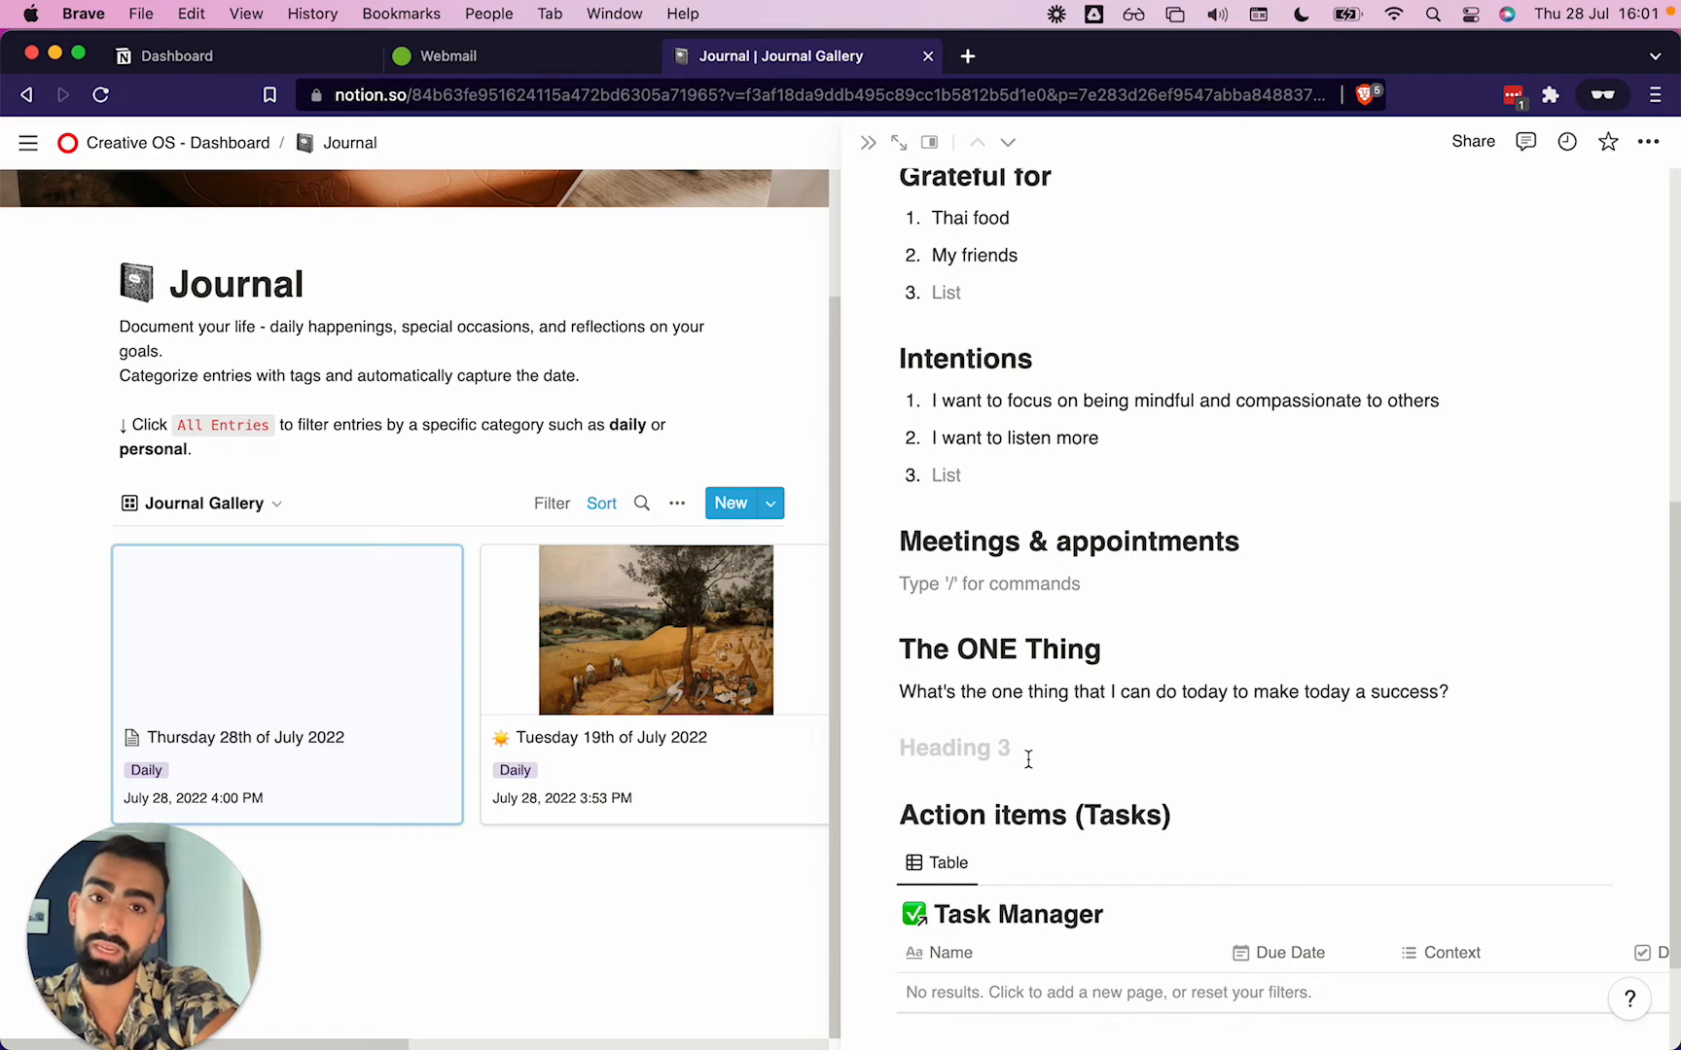
{"action": "type", "text": "17"}
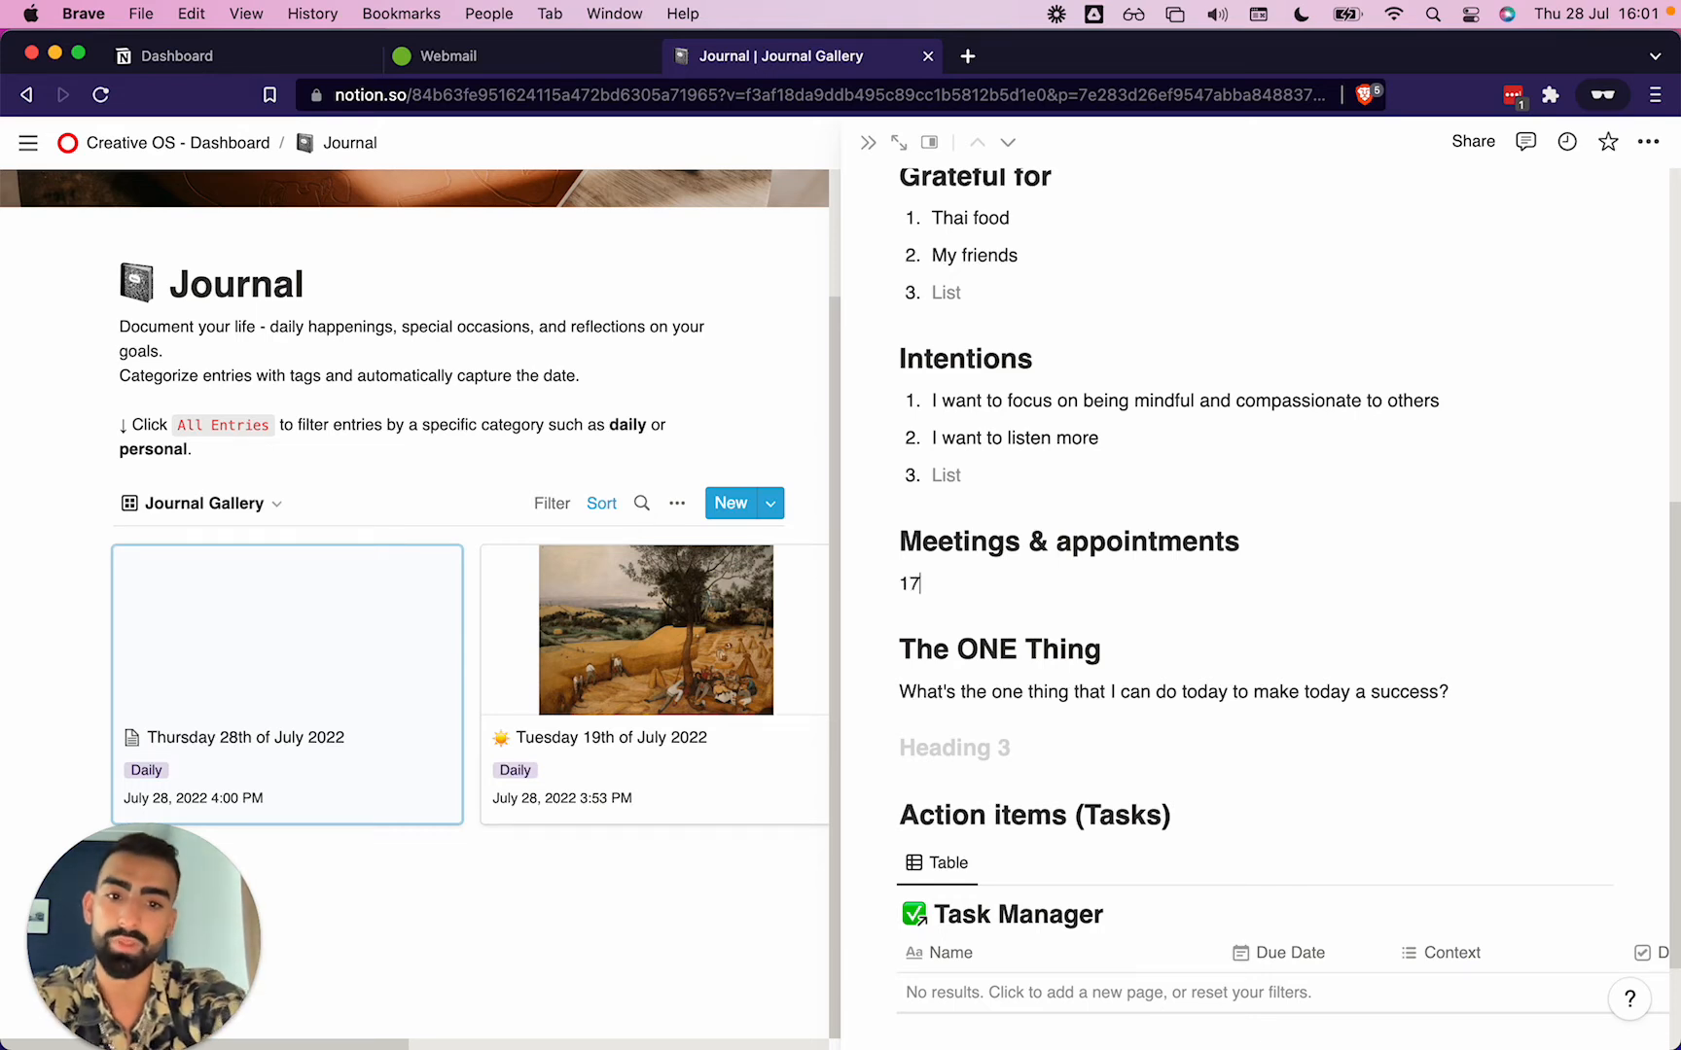
{"action": "type", "text": ":00 "}
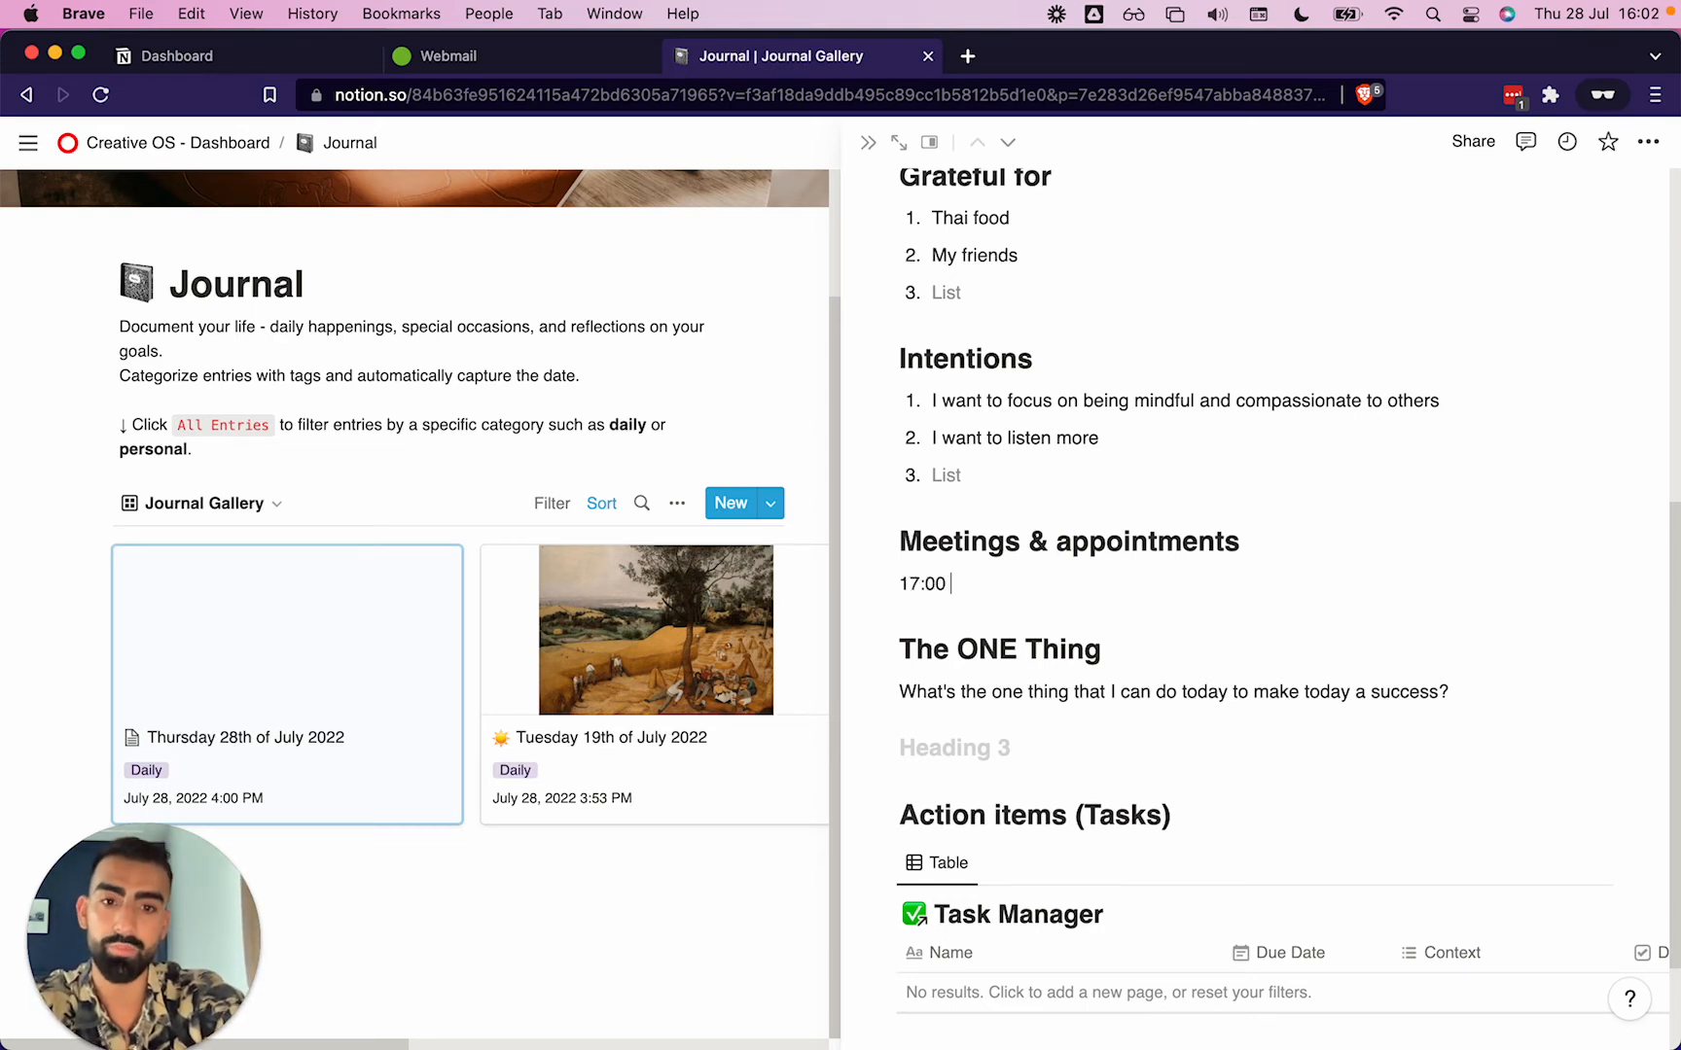
{"action": "type", "text": "Call with so and so"}
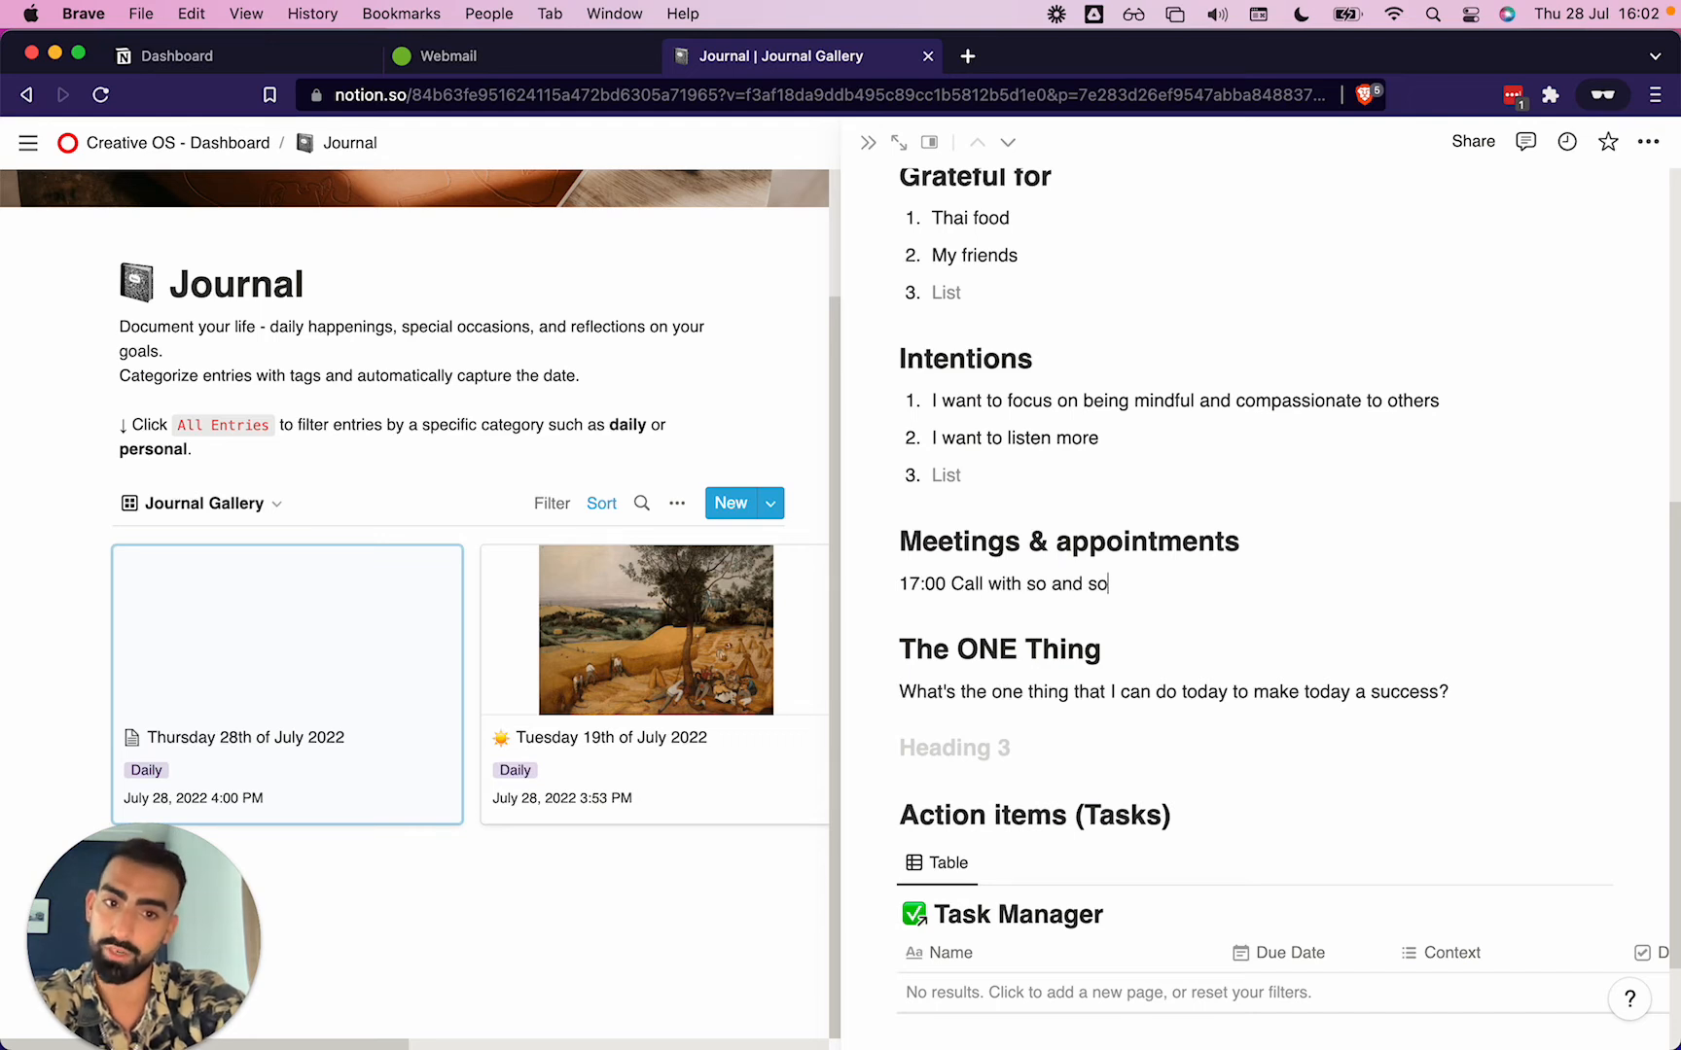
Add "19:30 Dinner with so and so" on a new line under Meetings & appointments.
{"action": "key", "text": "Return"}
{"action": "type", "text": "19:30 pm"}
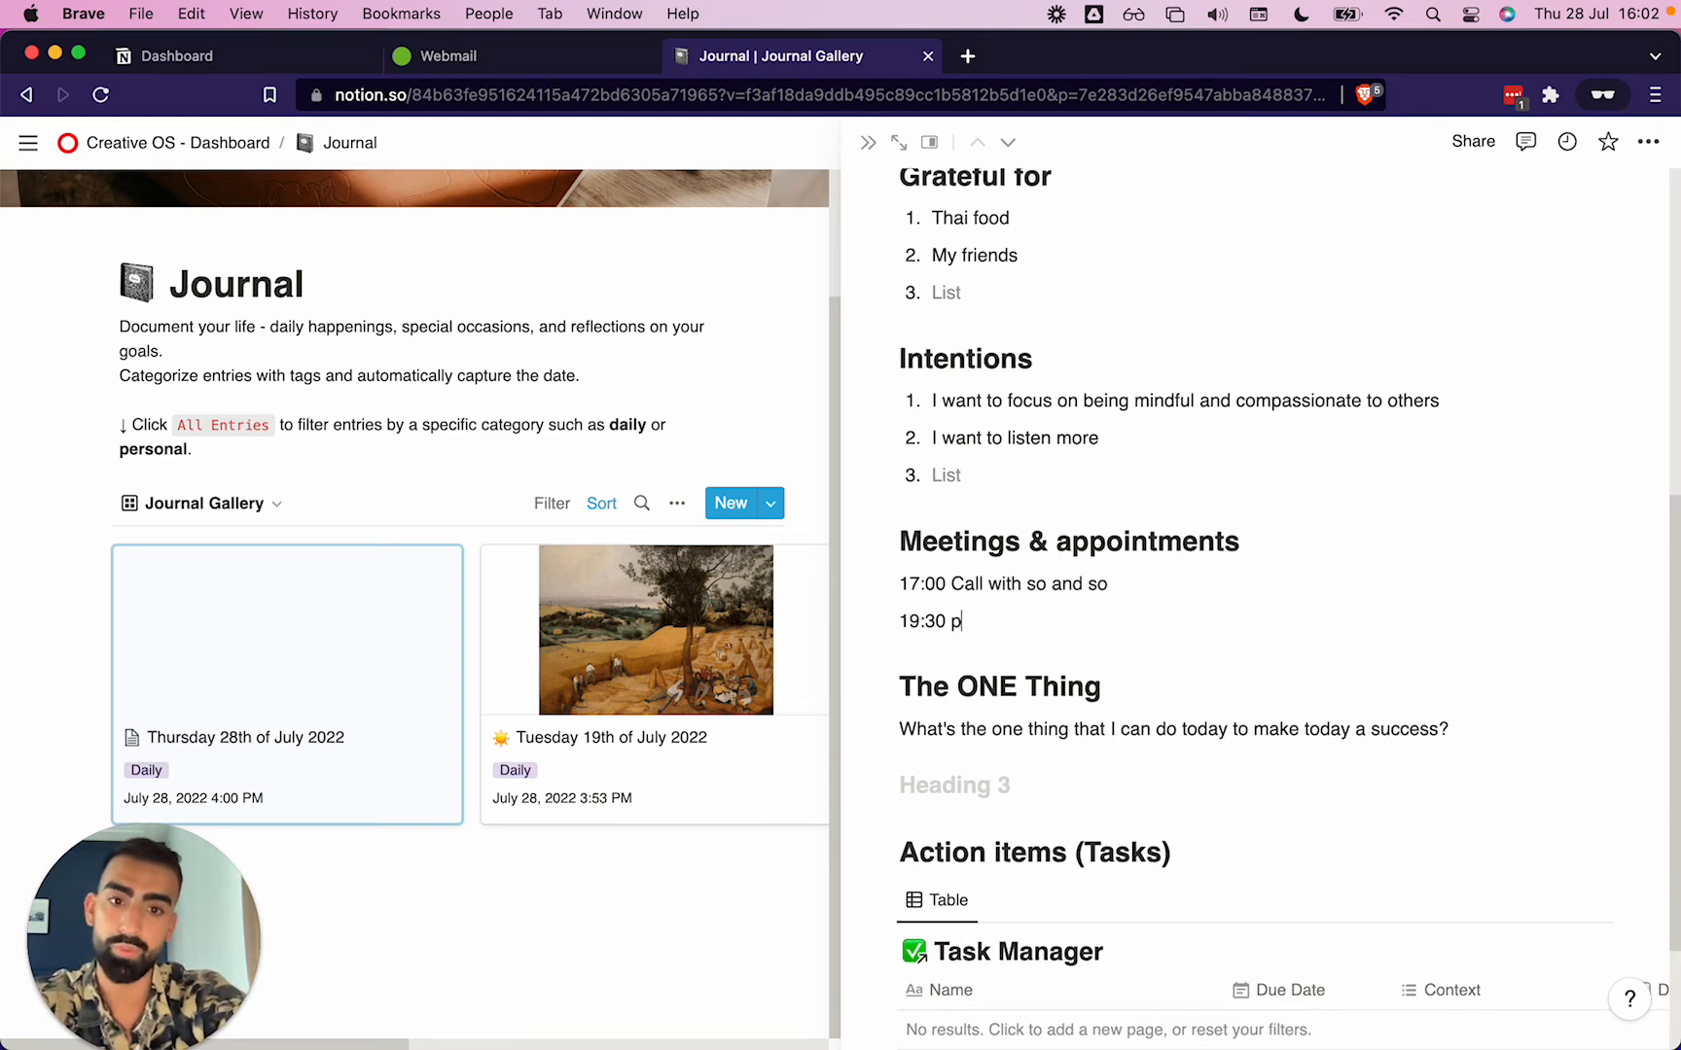
{"action": "key", "text": "BackSpace"}
{"action": "key", "text": "BackSpace"}
{"action": "type", "text": "Dinner w"}
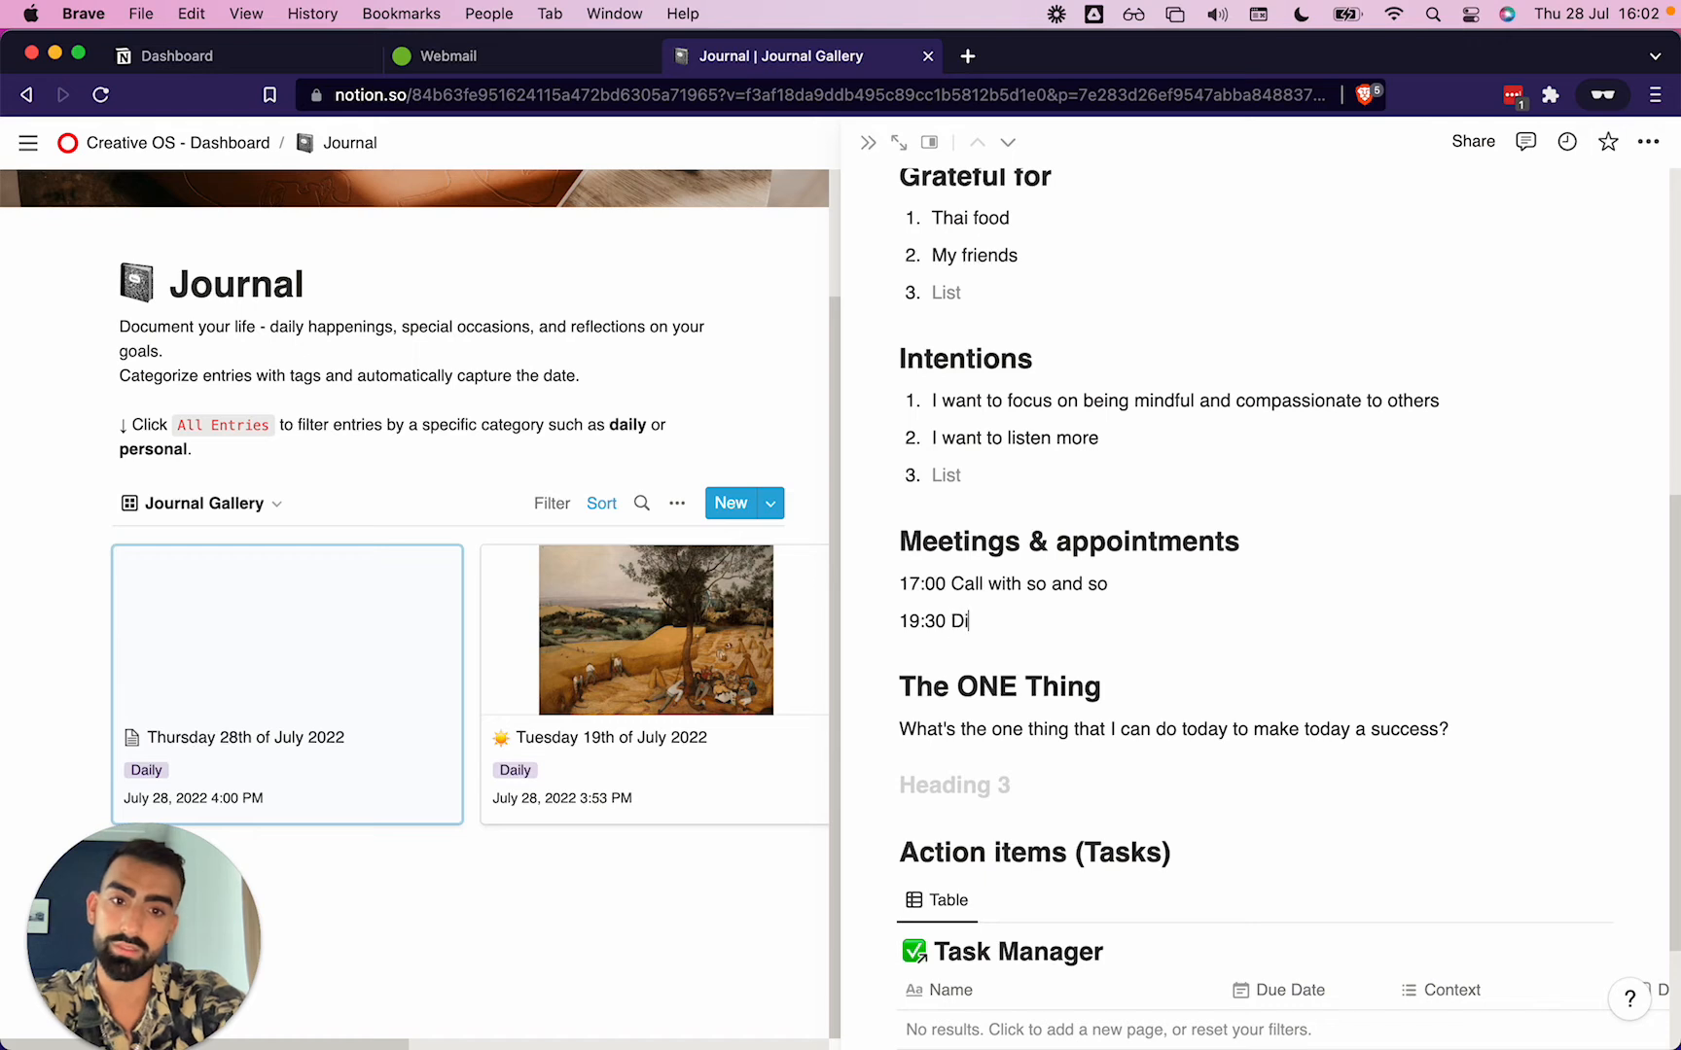
{"action": "key", "text": "BackSpace"}
{"action": "key", "text": "BackSpace"}
{"action": "key", "text": "BackSpace"}
{"action": "key", "text": "BackSpace"}
{"action": "key", "text": "BackSpace"}
{"action": "type", "text": "ner "}
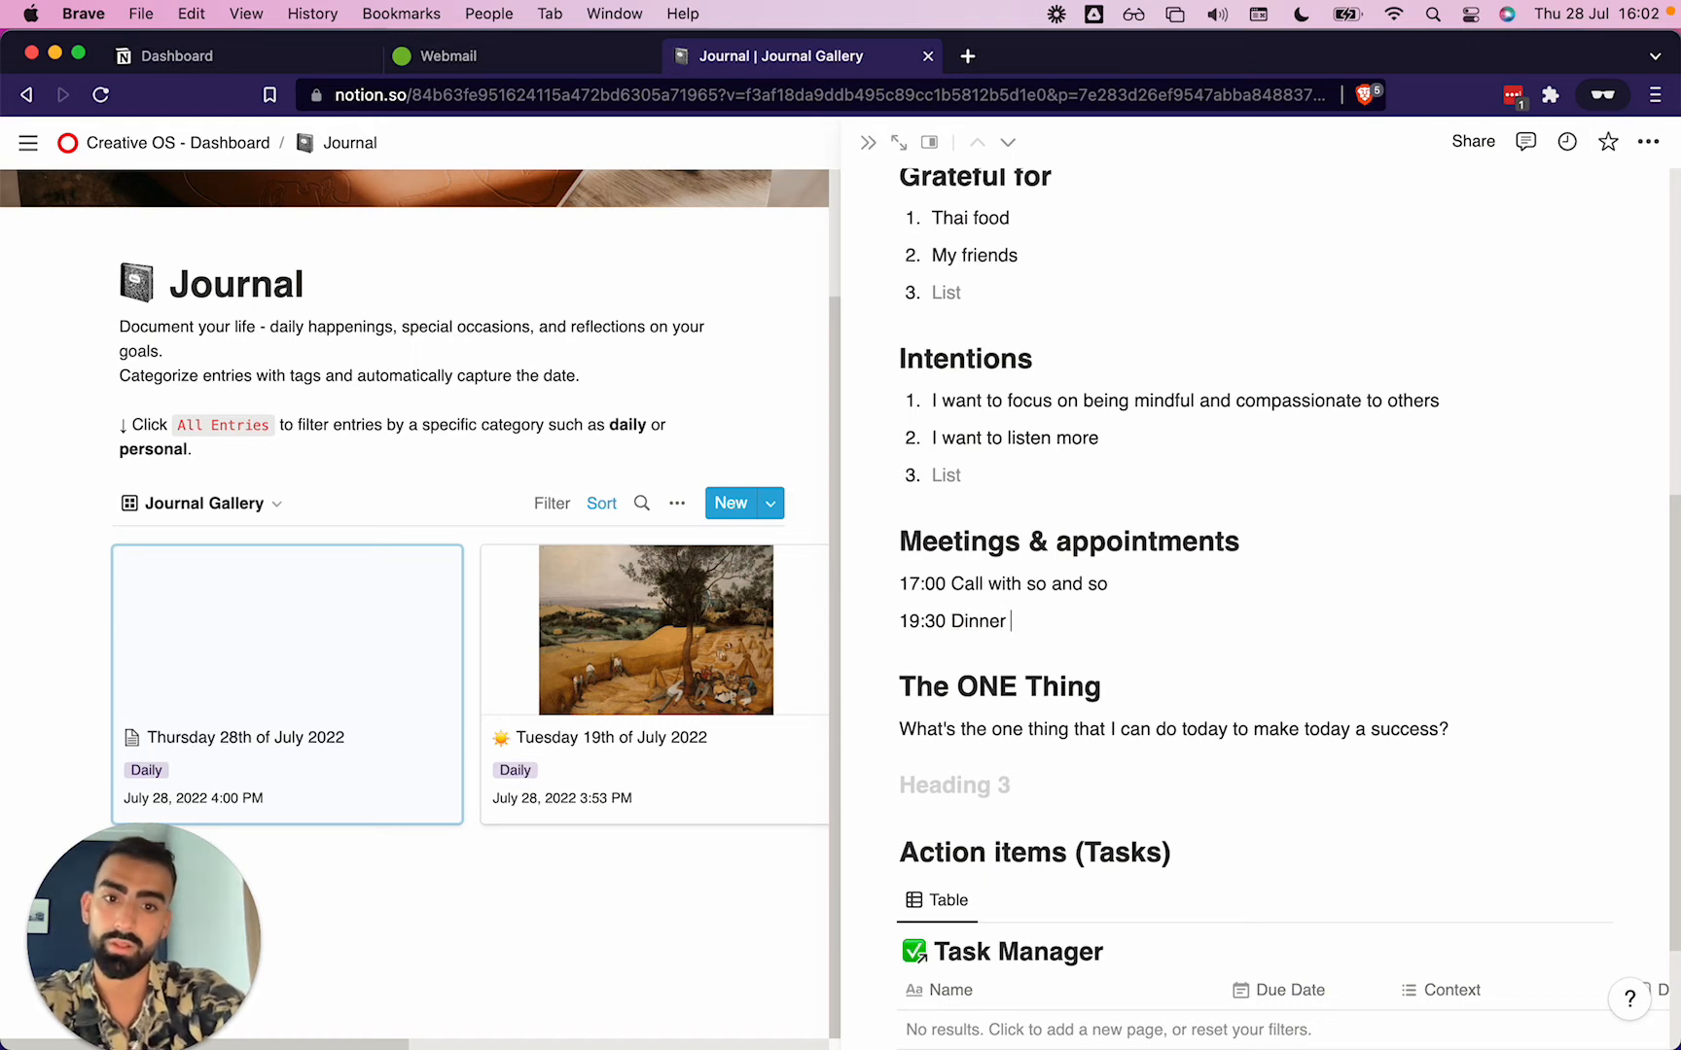
{"action": "type", "text": "with so and so"}
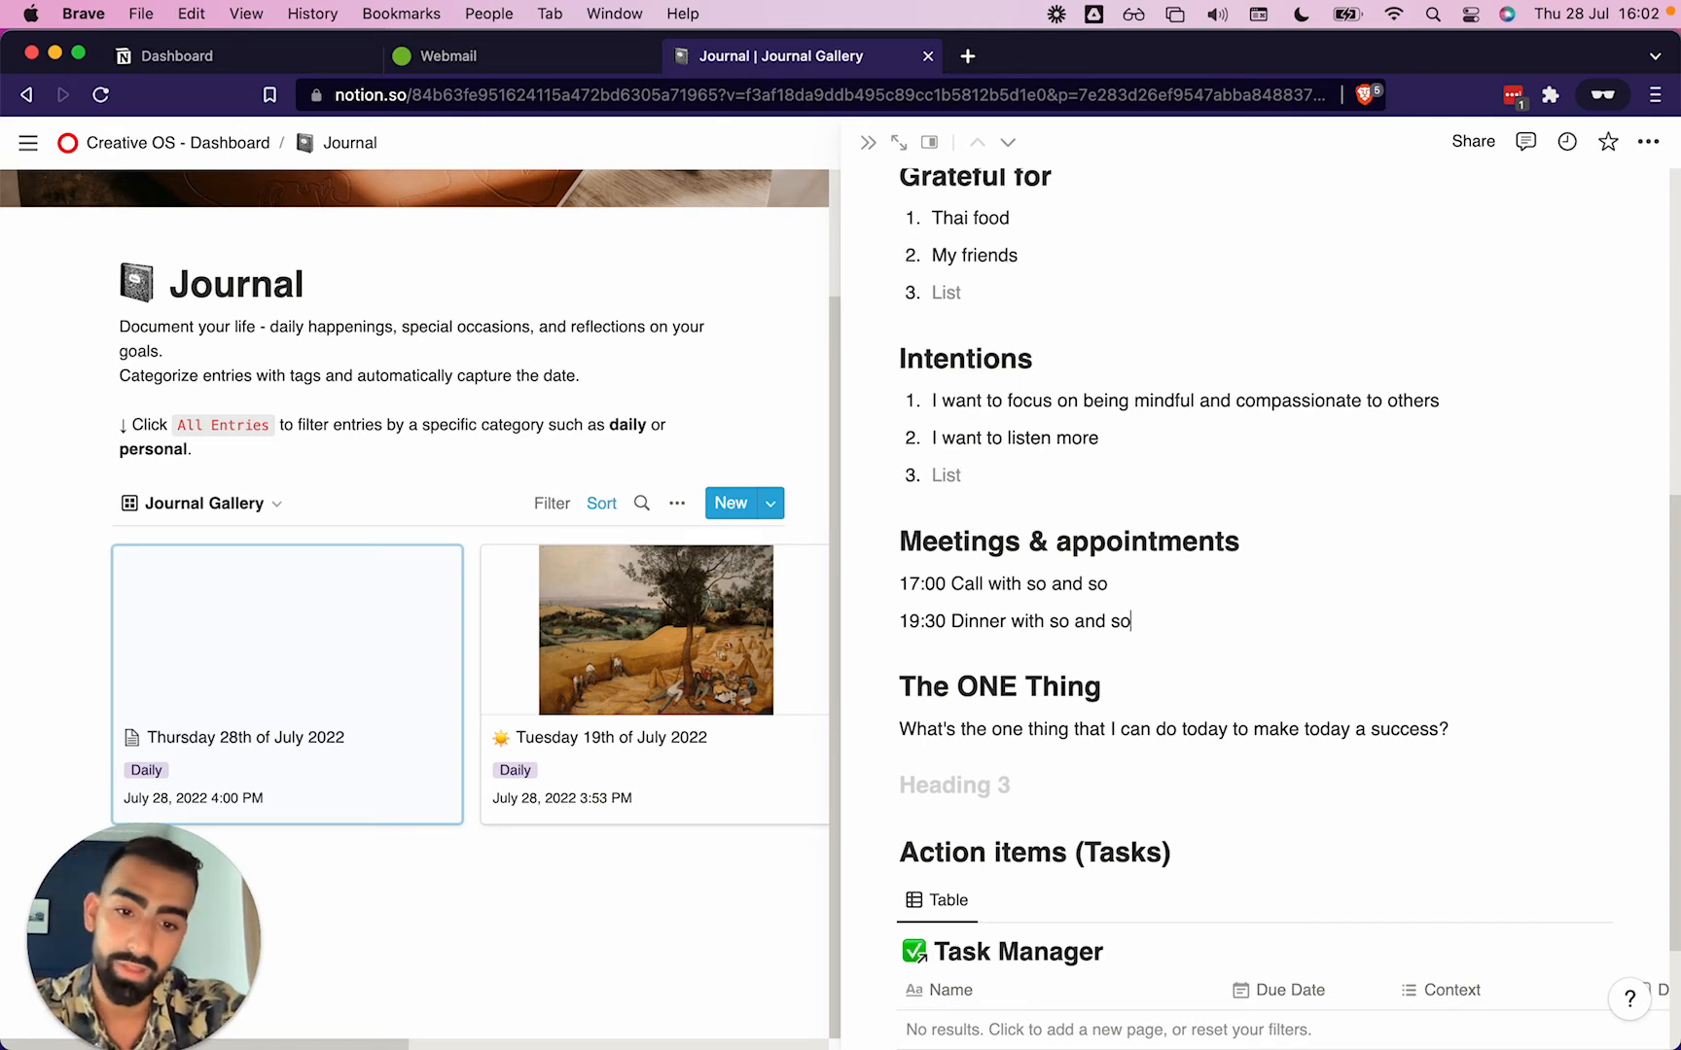
Enter "Have a massage" in the empty heading under The ONE Thing.
{"action": "scroll", "coordinate": [1254, 681], "scroll_direction": "down", "scroll_amount": 3}
{"action": "left_click", "coordinate": [1001, 581]}
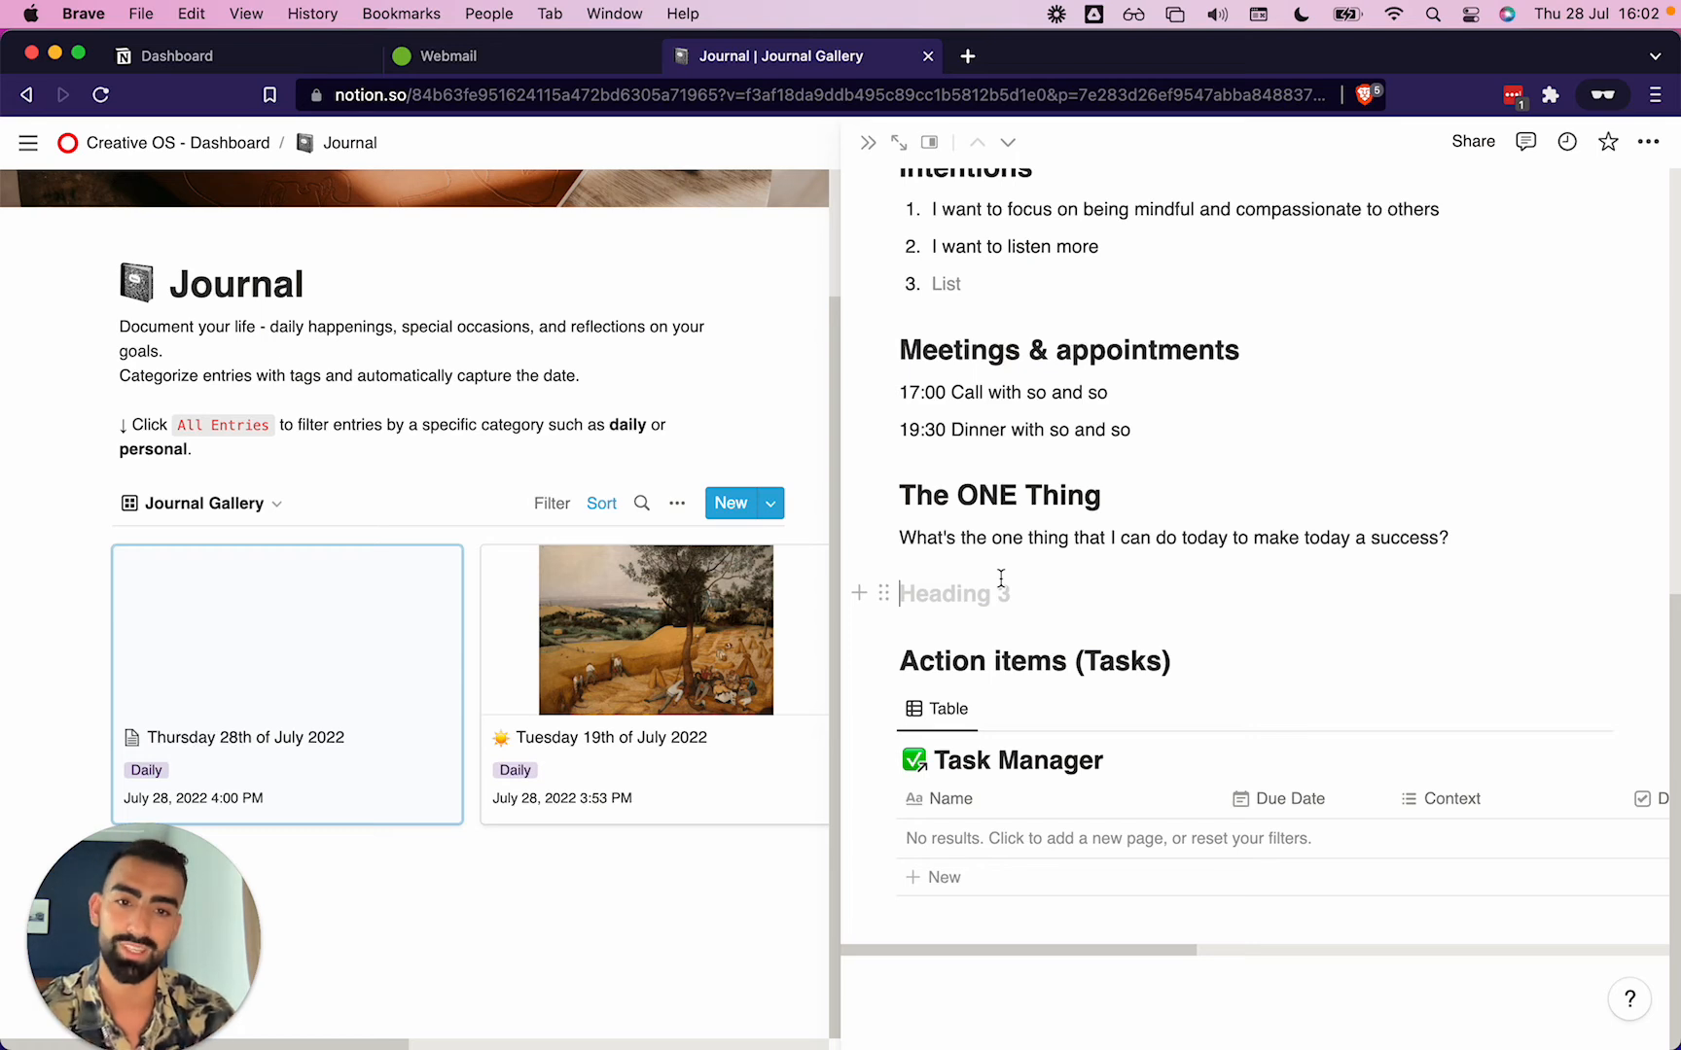
{"action": "type", "text": "Have a massage"}
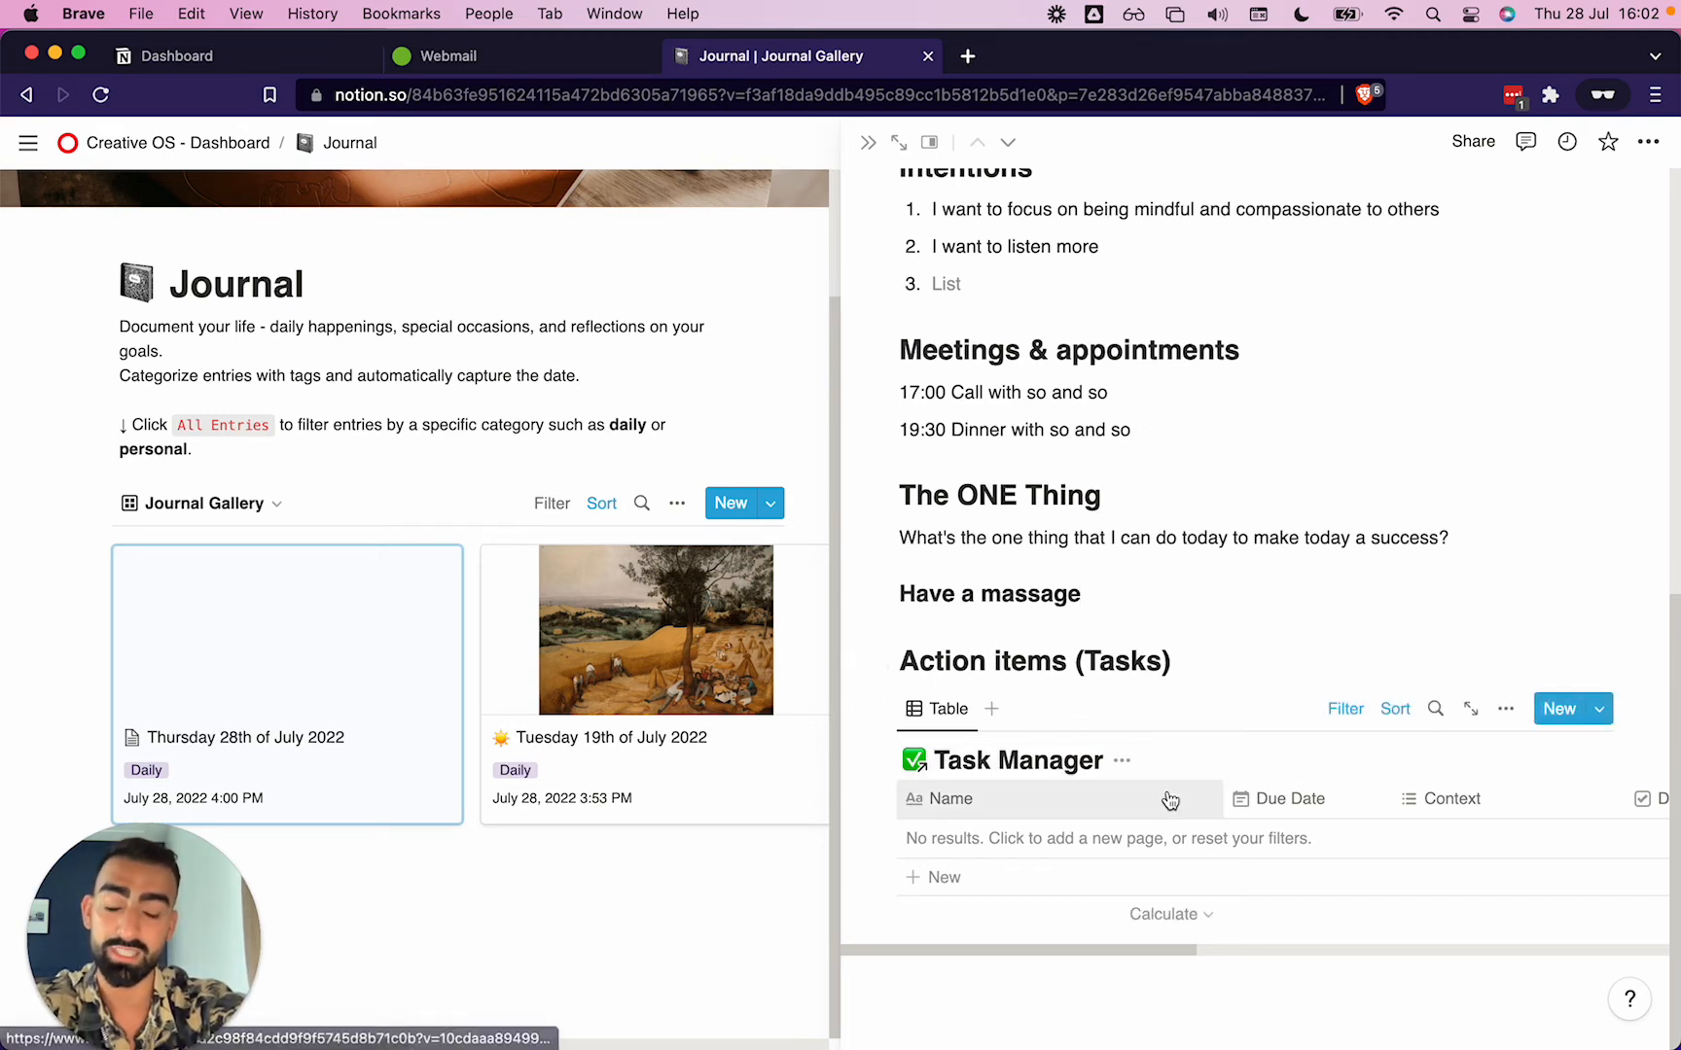
Add a new task to the Task Manager table under Action items, open its page and assign a person.
{"action": "scroll", "coordinate": [1170, 800], "scroll_direction": "right", "scroll_amount": 6}
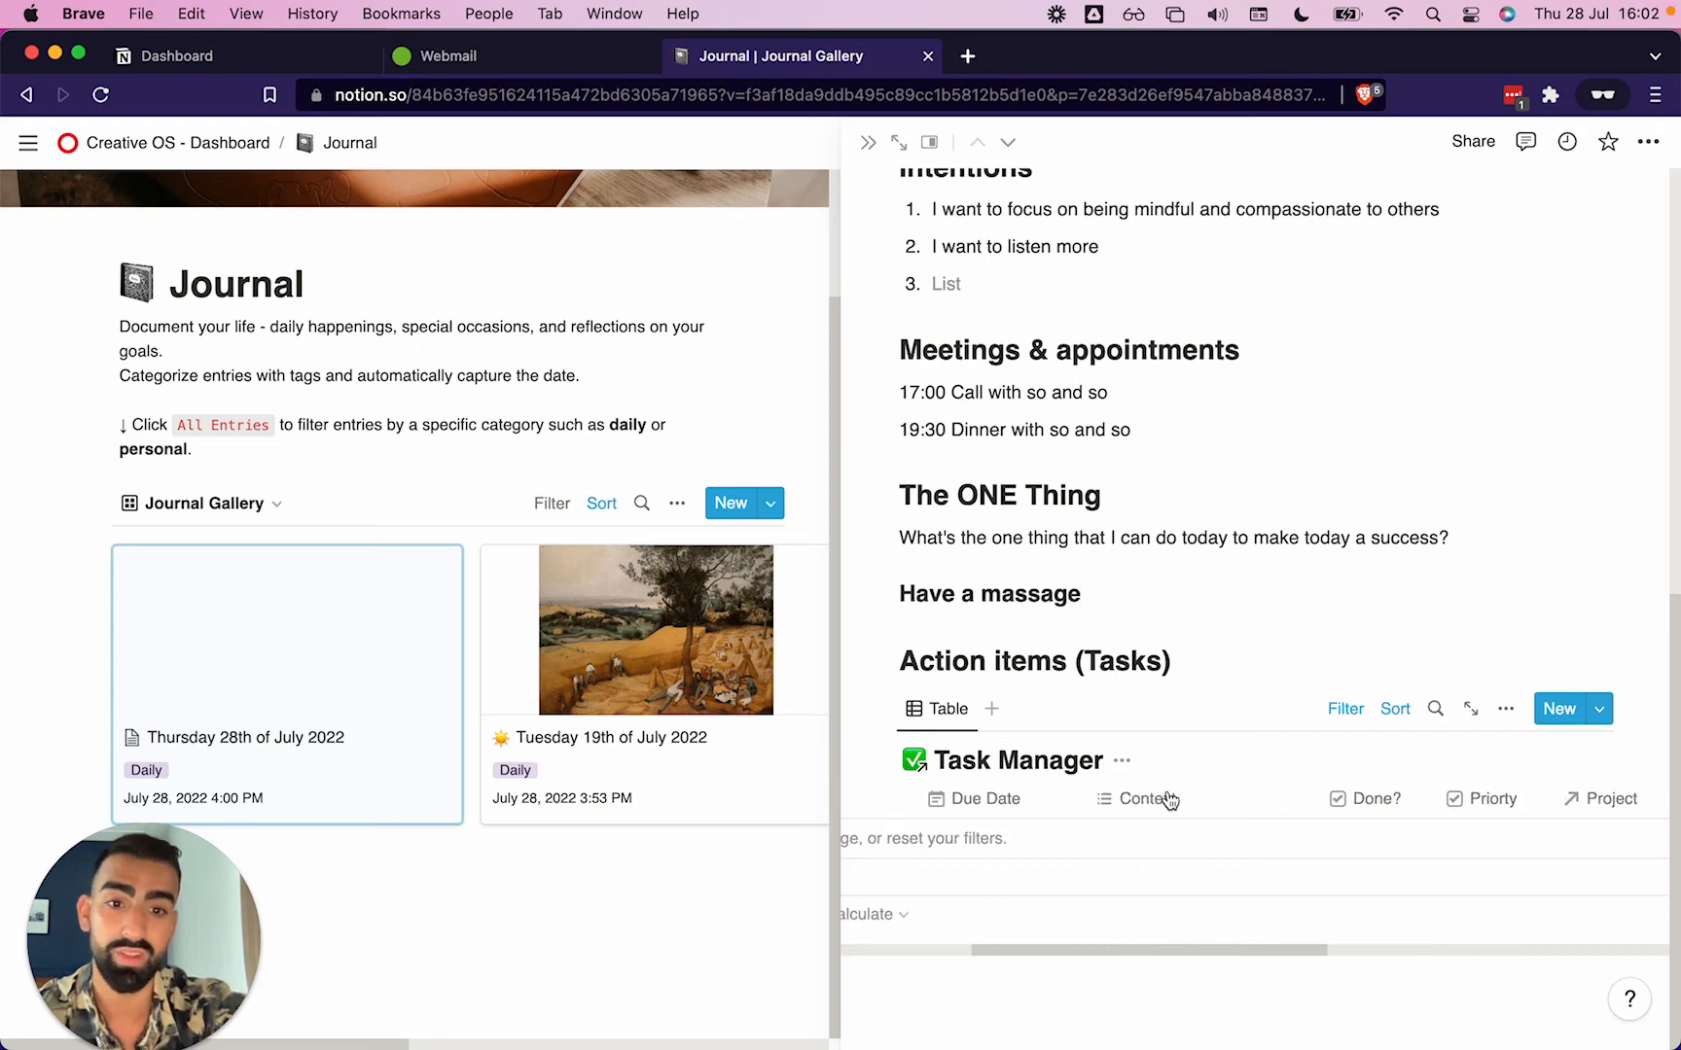
{"action": "scroll", "coordinate": [1170, 800], "scroll_direction": "left", "scroll_amount": 6}
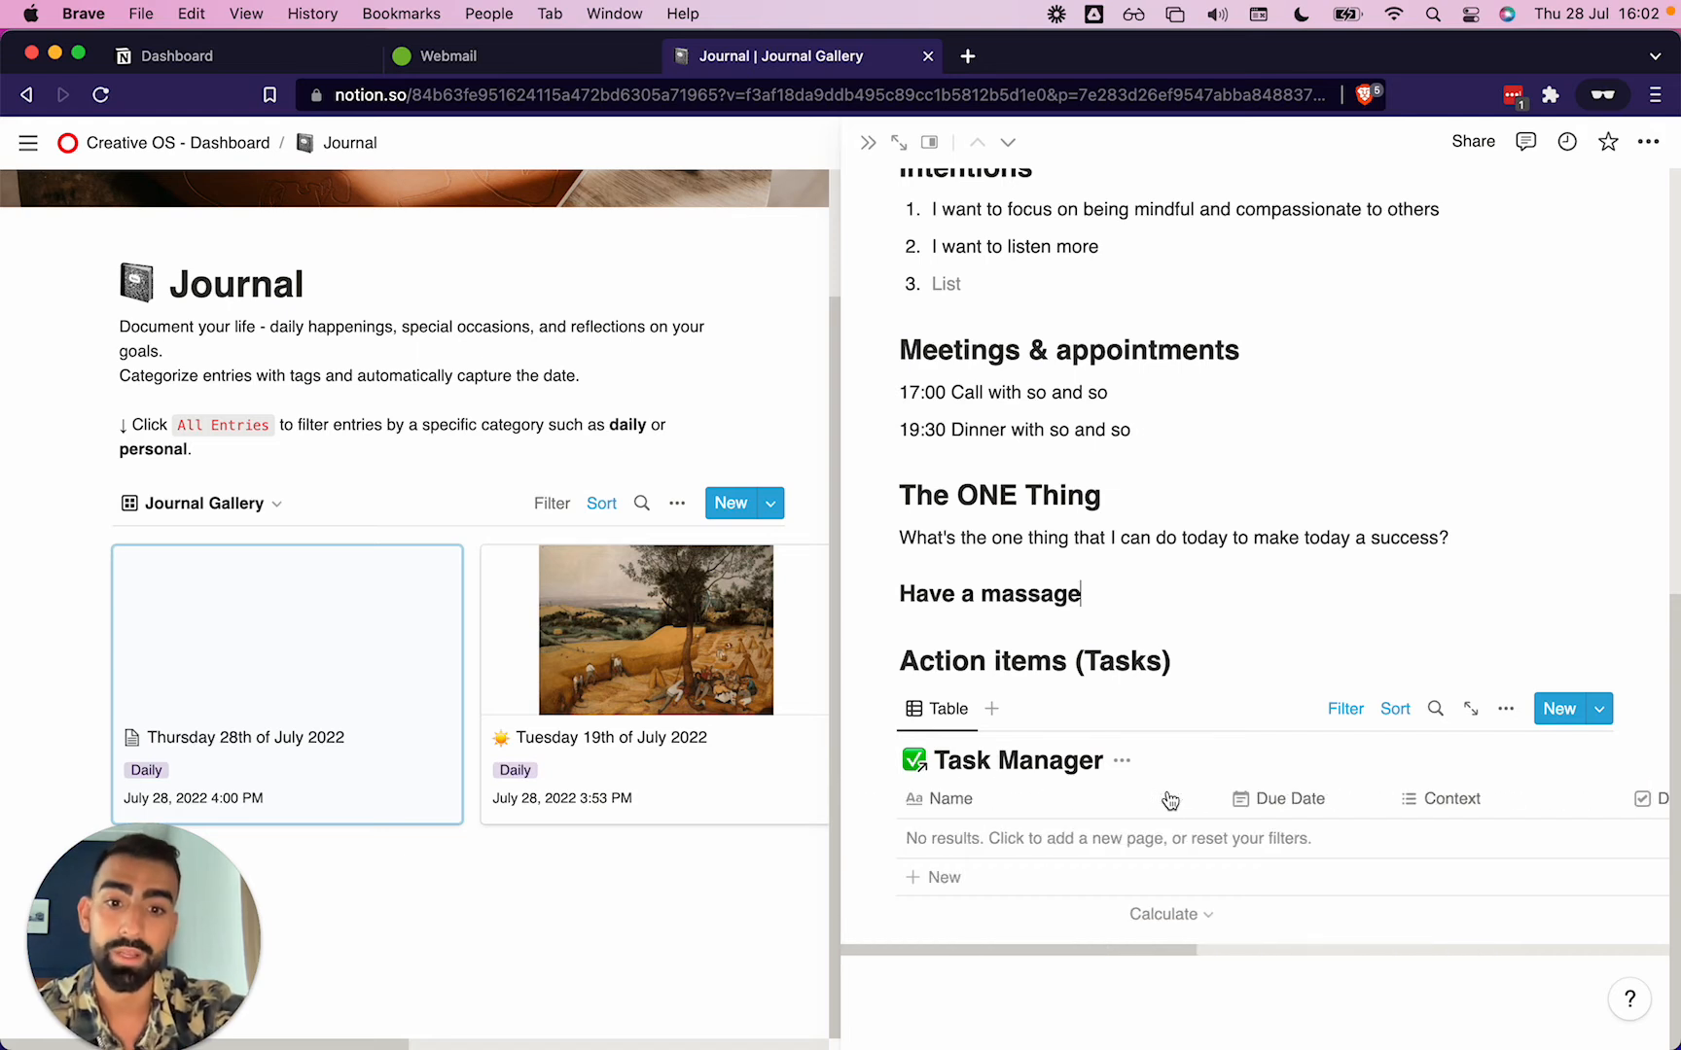
{"action": "left_click", "coordinate": [941, 878]}
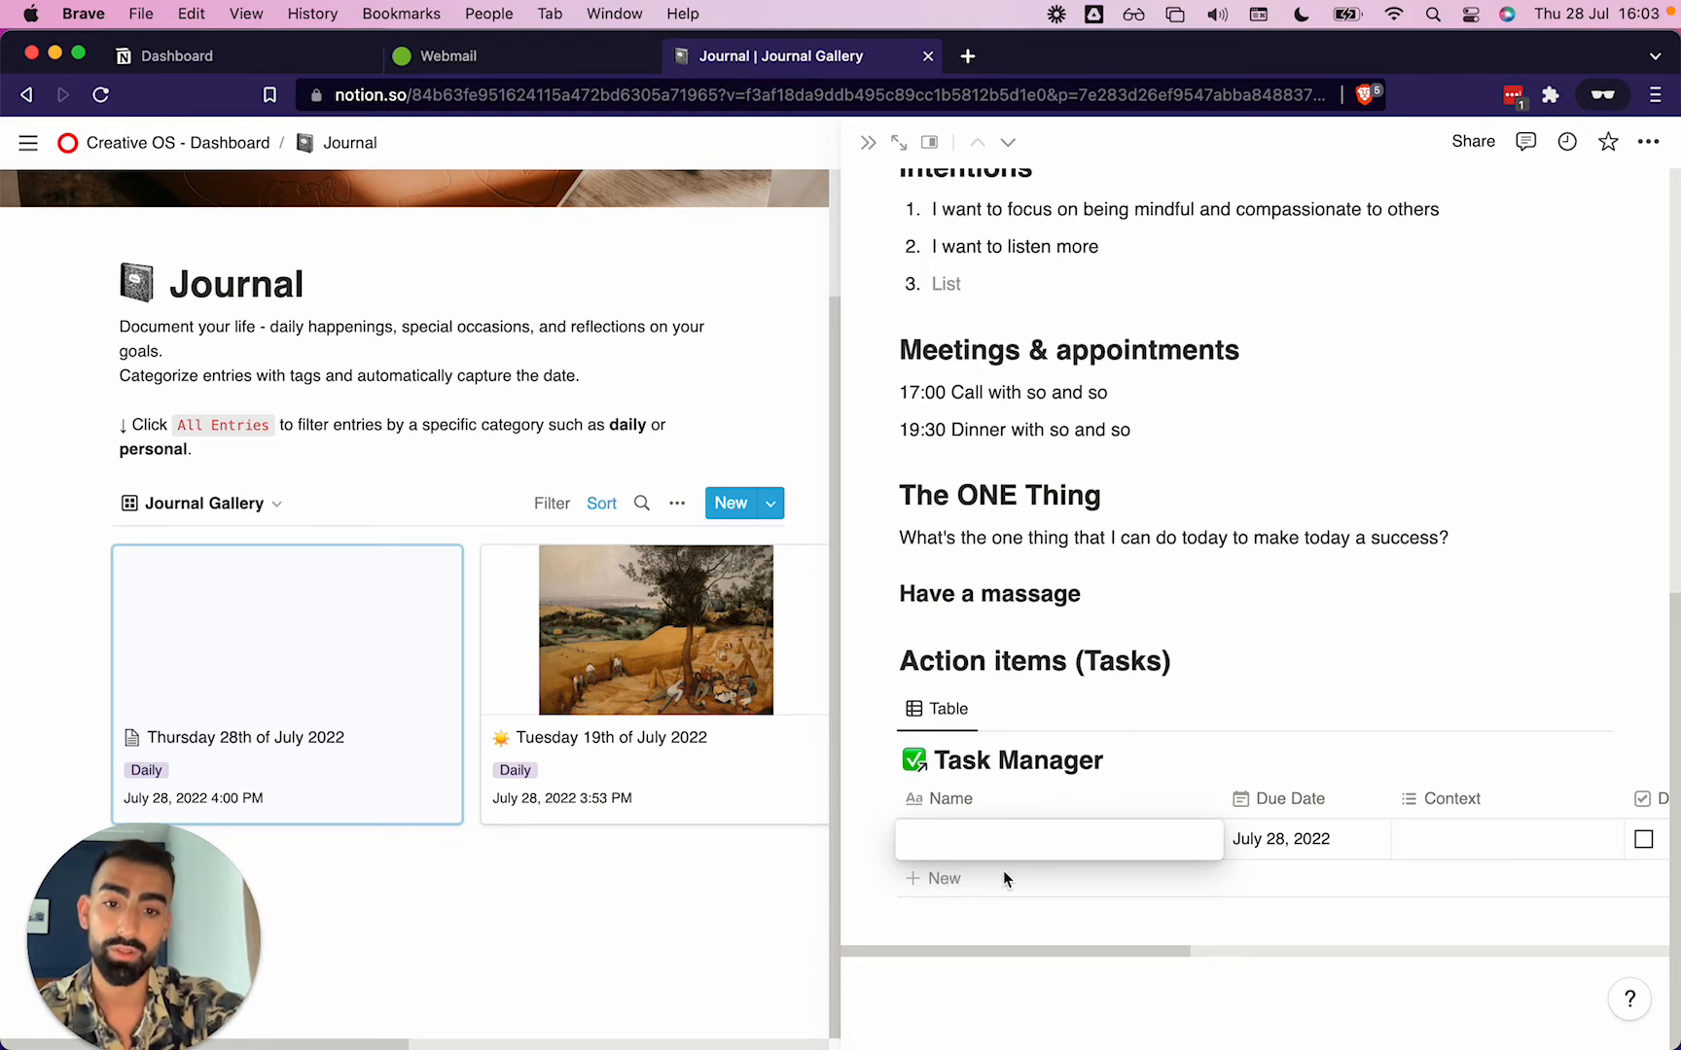
{"action": "left_click", "coordinate": [1167, 839]}
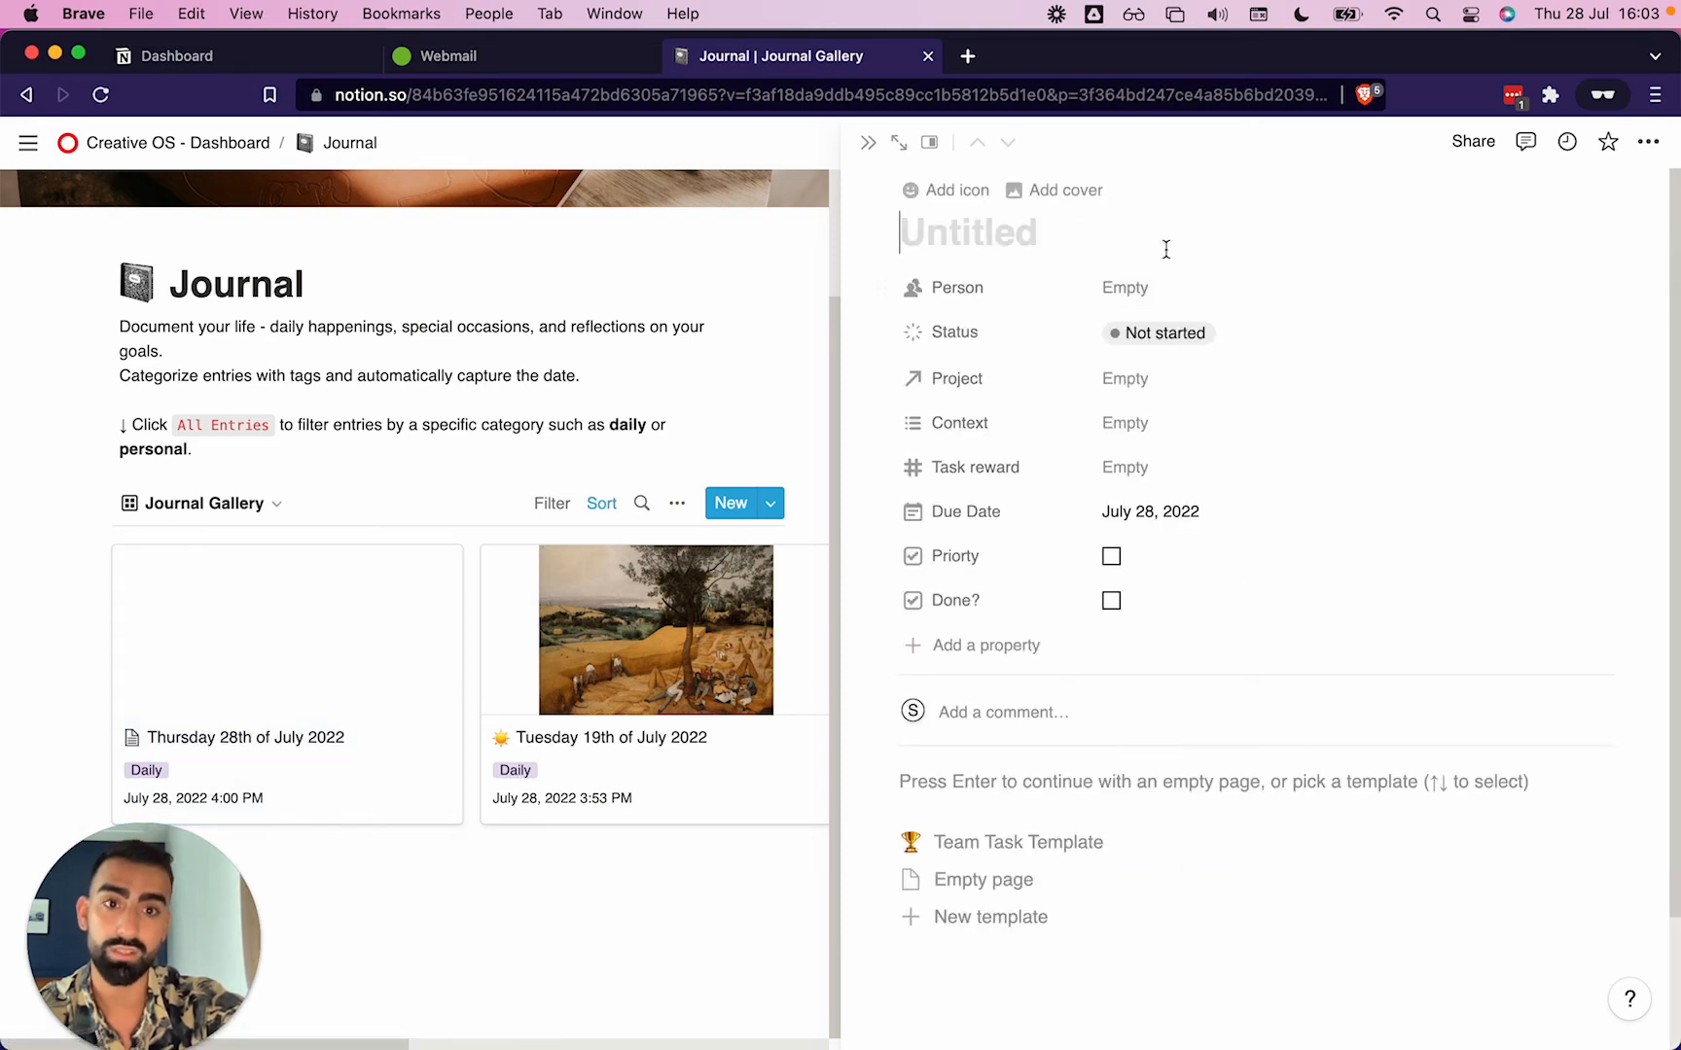
{"action": "left_click", "coordinate": [1134, 290]}
{"action": "left_click", "coordinate": [1136, 366]}
{"action": "left_click", "coordinate": [1039, 348]}
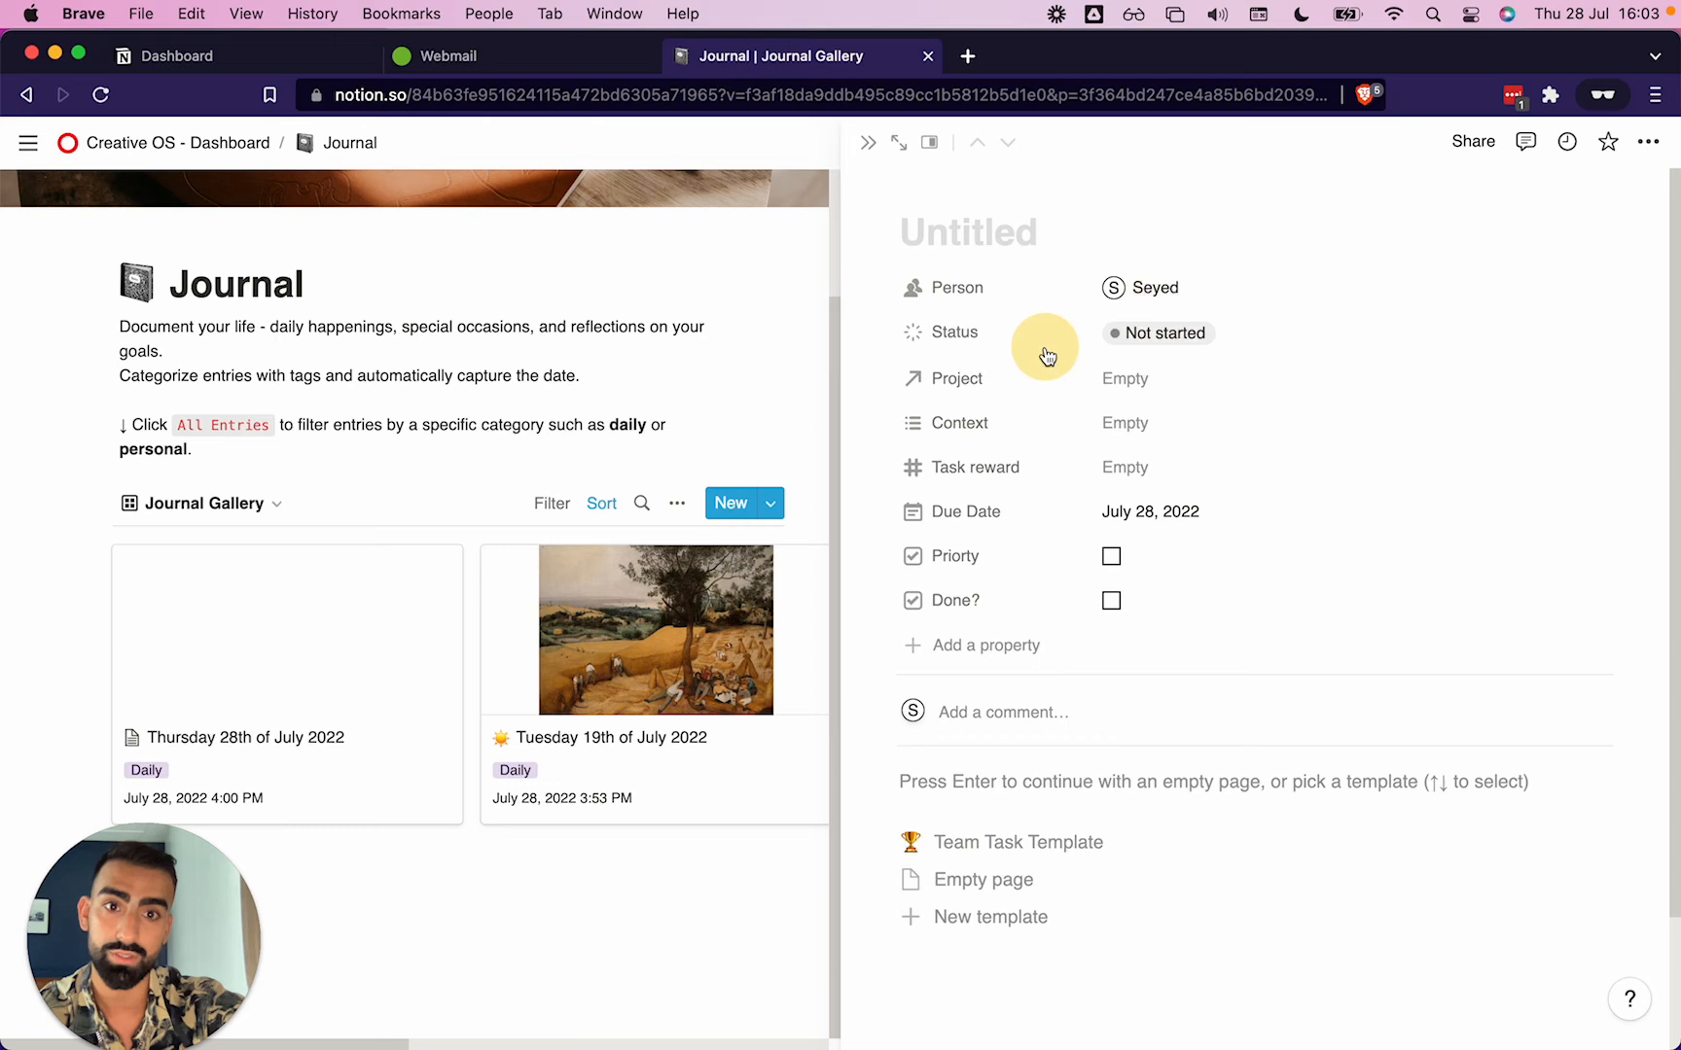
Set the new task's status to In progress and link it to the project "Creative OS - Learn how to use it".
{"action": "left_click", "coordinate": [1163, 336]}
{"action": "left_click", "coordinate": [1149, 500]}
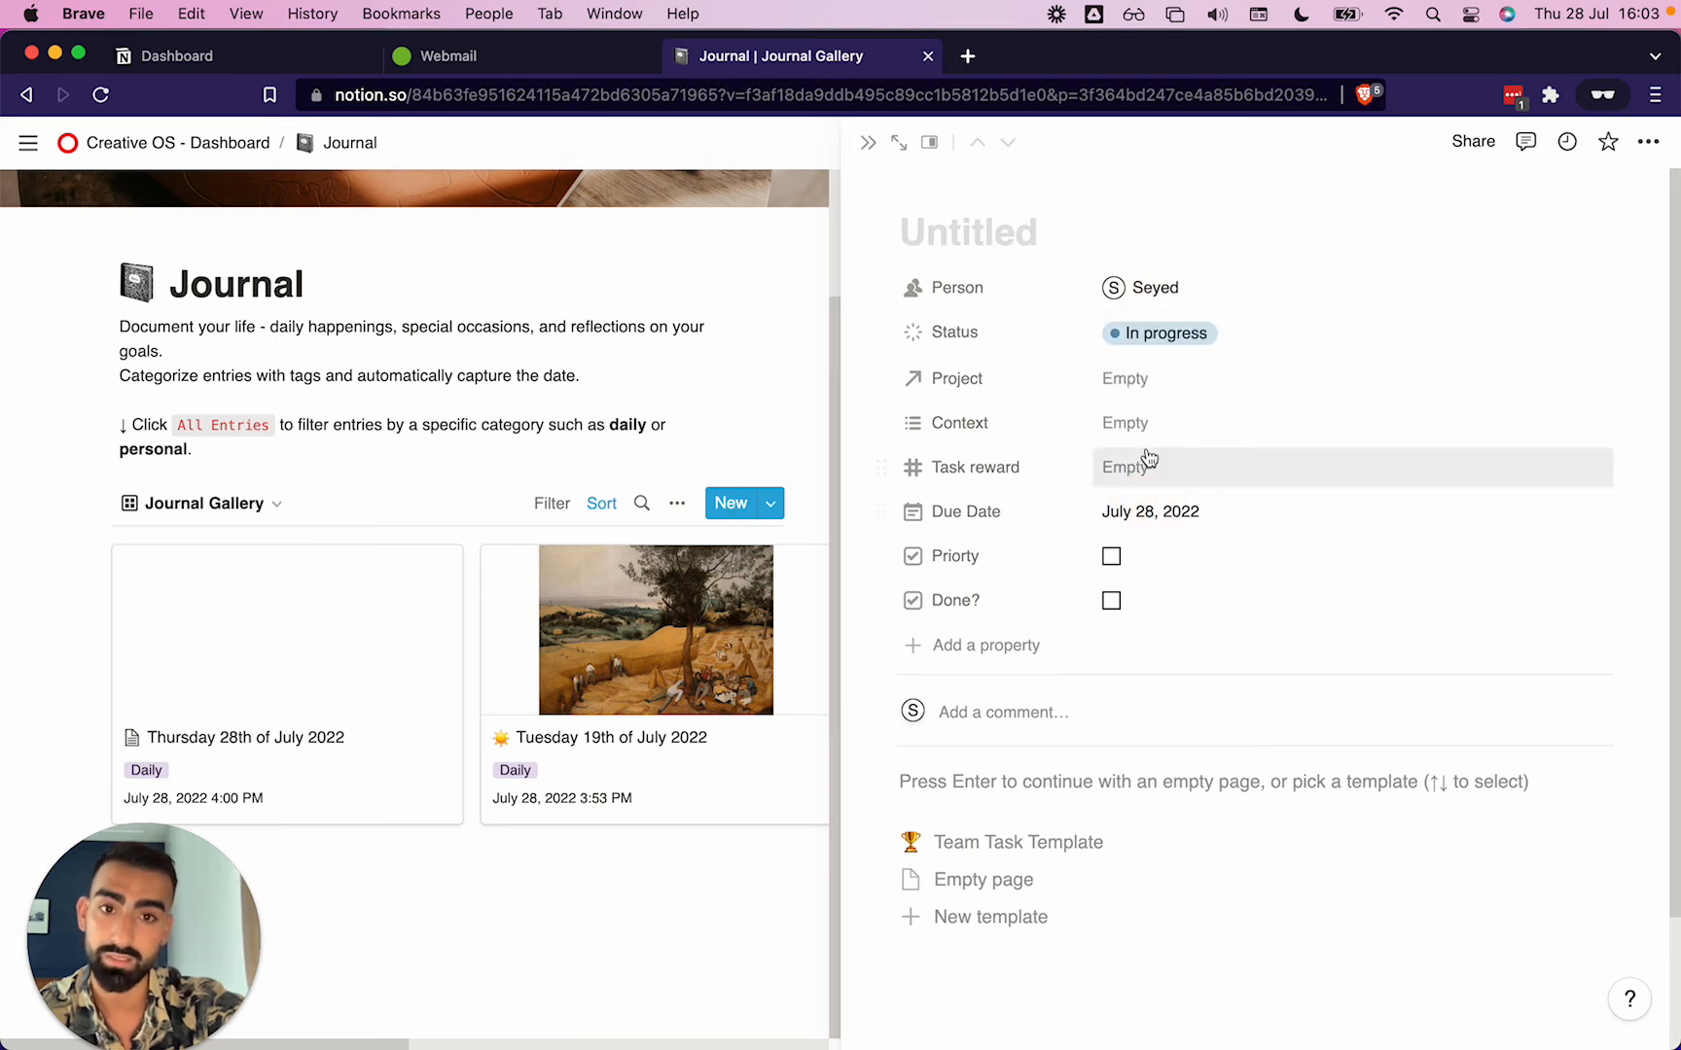
{"action": "left_click", "coordinate": [1138, 381]}
{"action": "left_click", "coordinate": [1133, 456]}
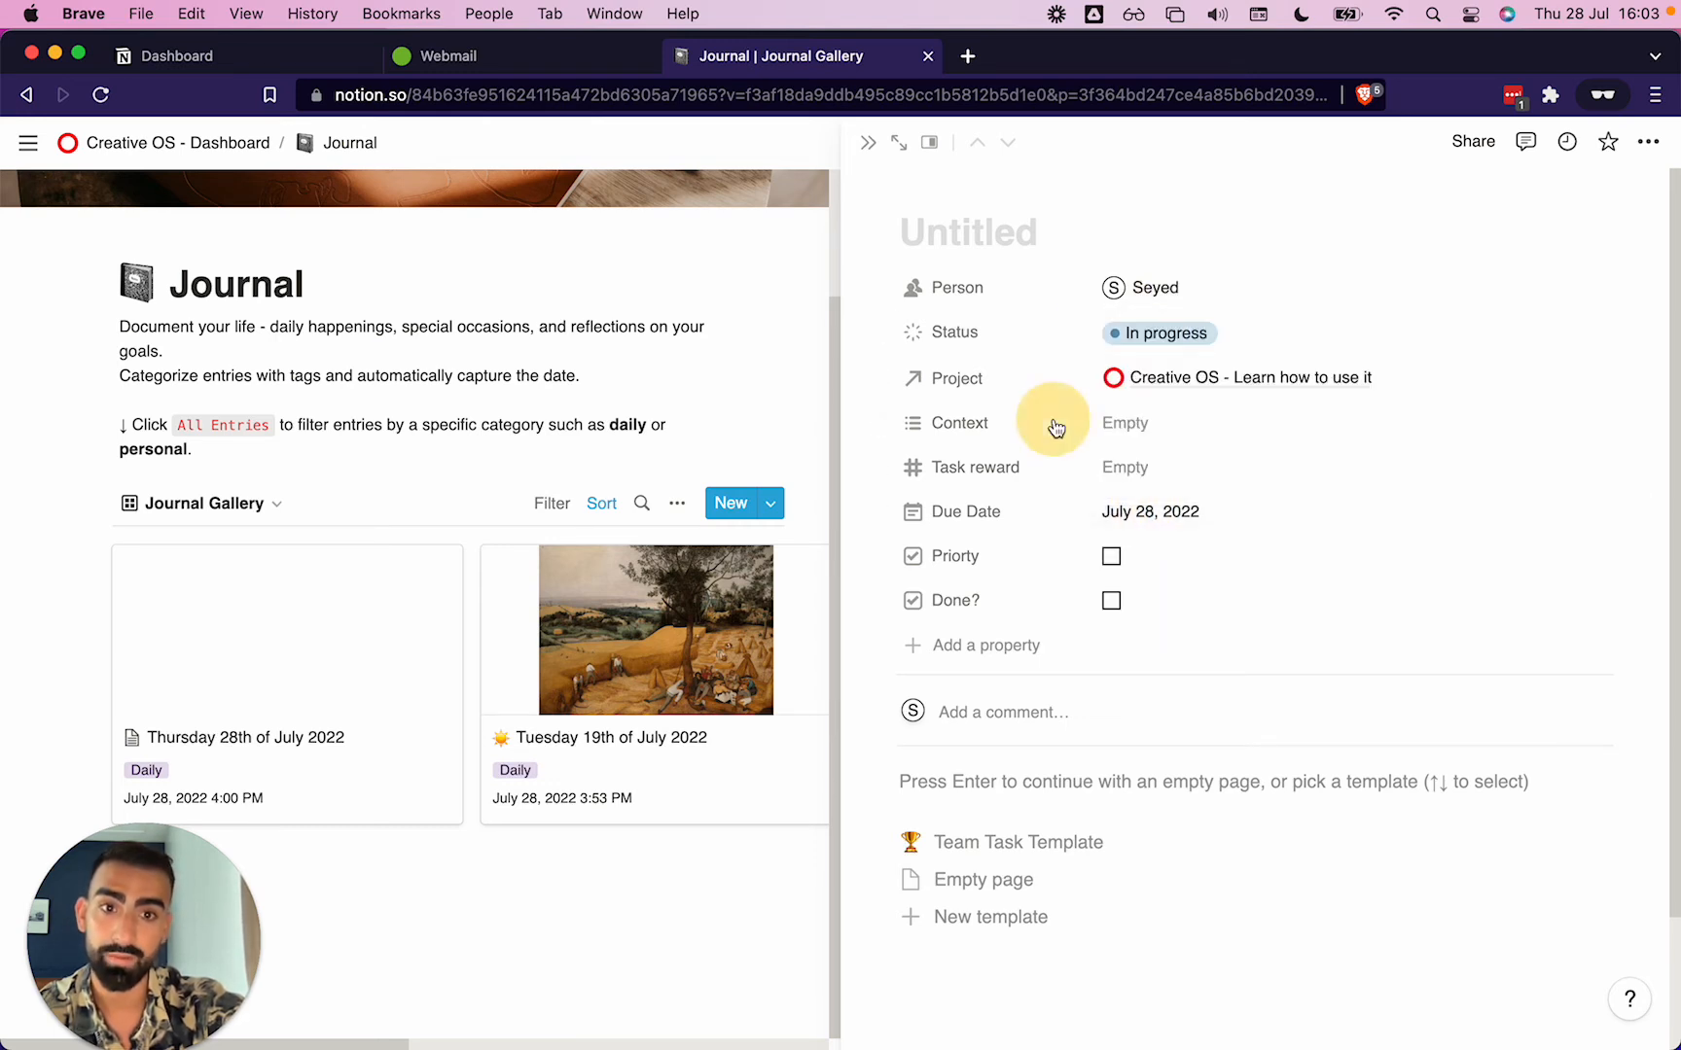
Title the task "Have a massage" and create the tag Relaxation as its Context.
{"action": "left_click", "coordinate": [1195, 433]}
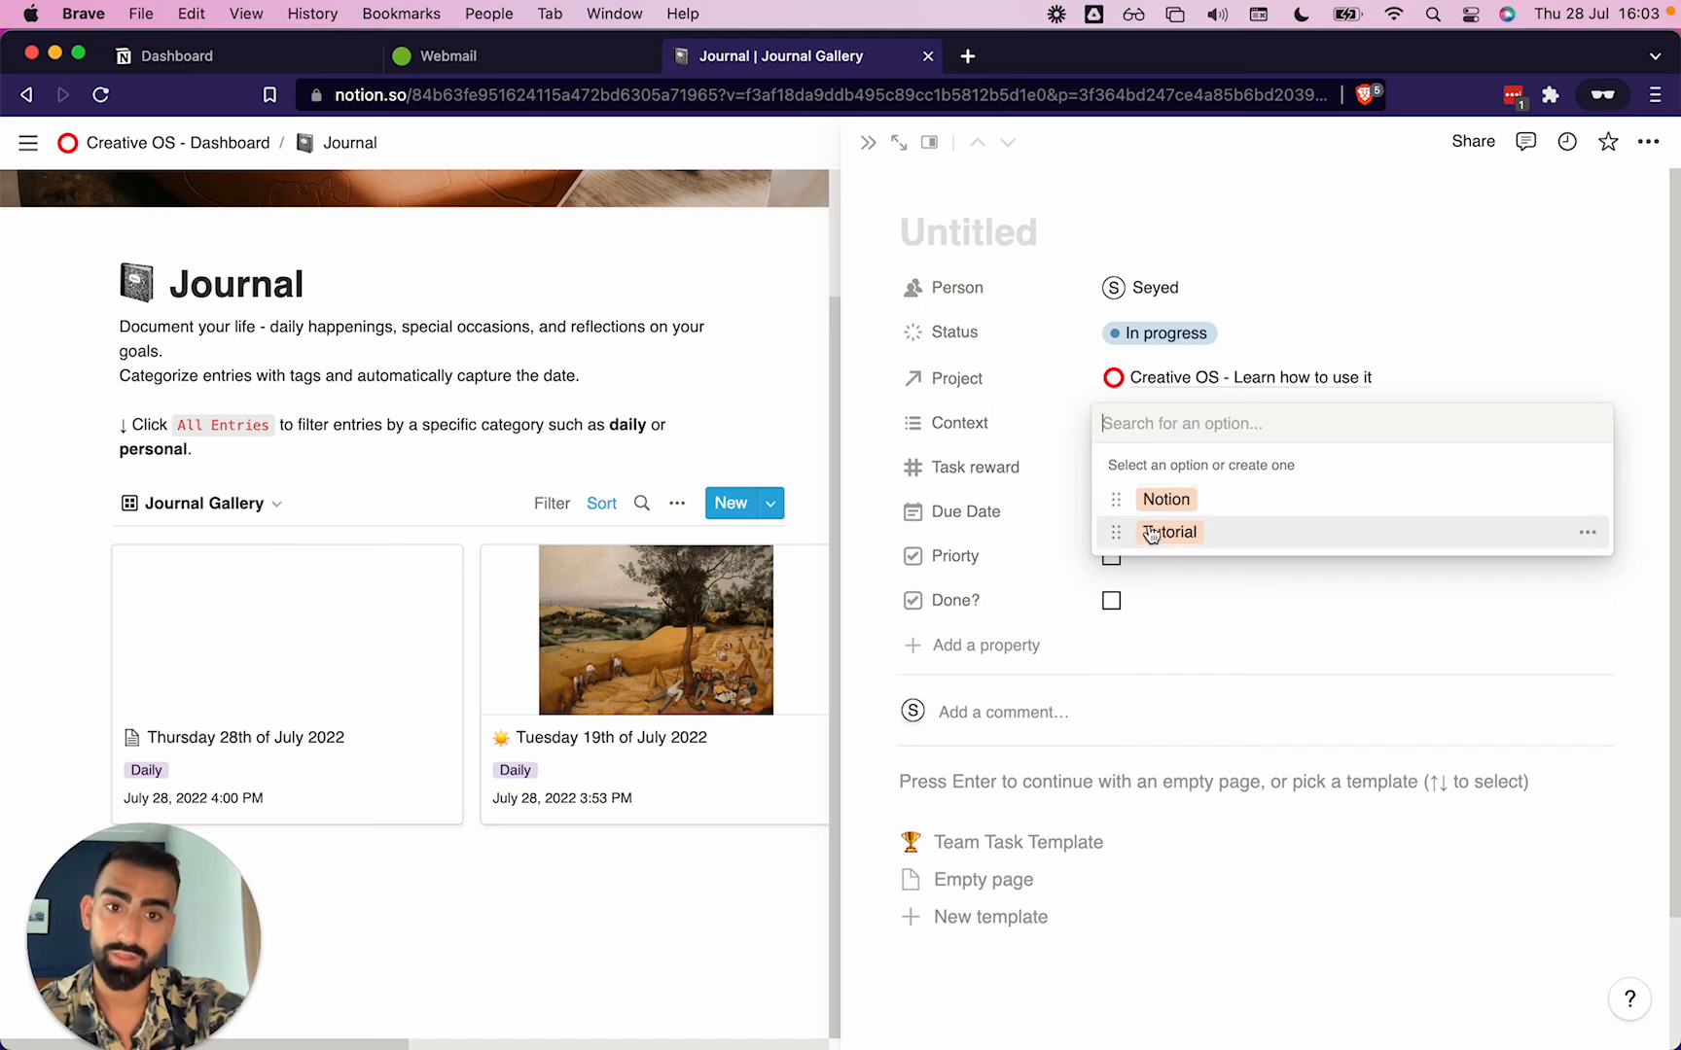
{"action": "left_click", "coordinate": [1031, 426]}
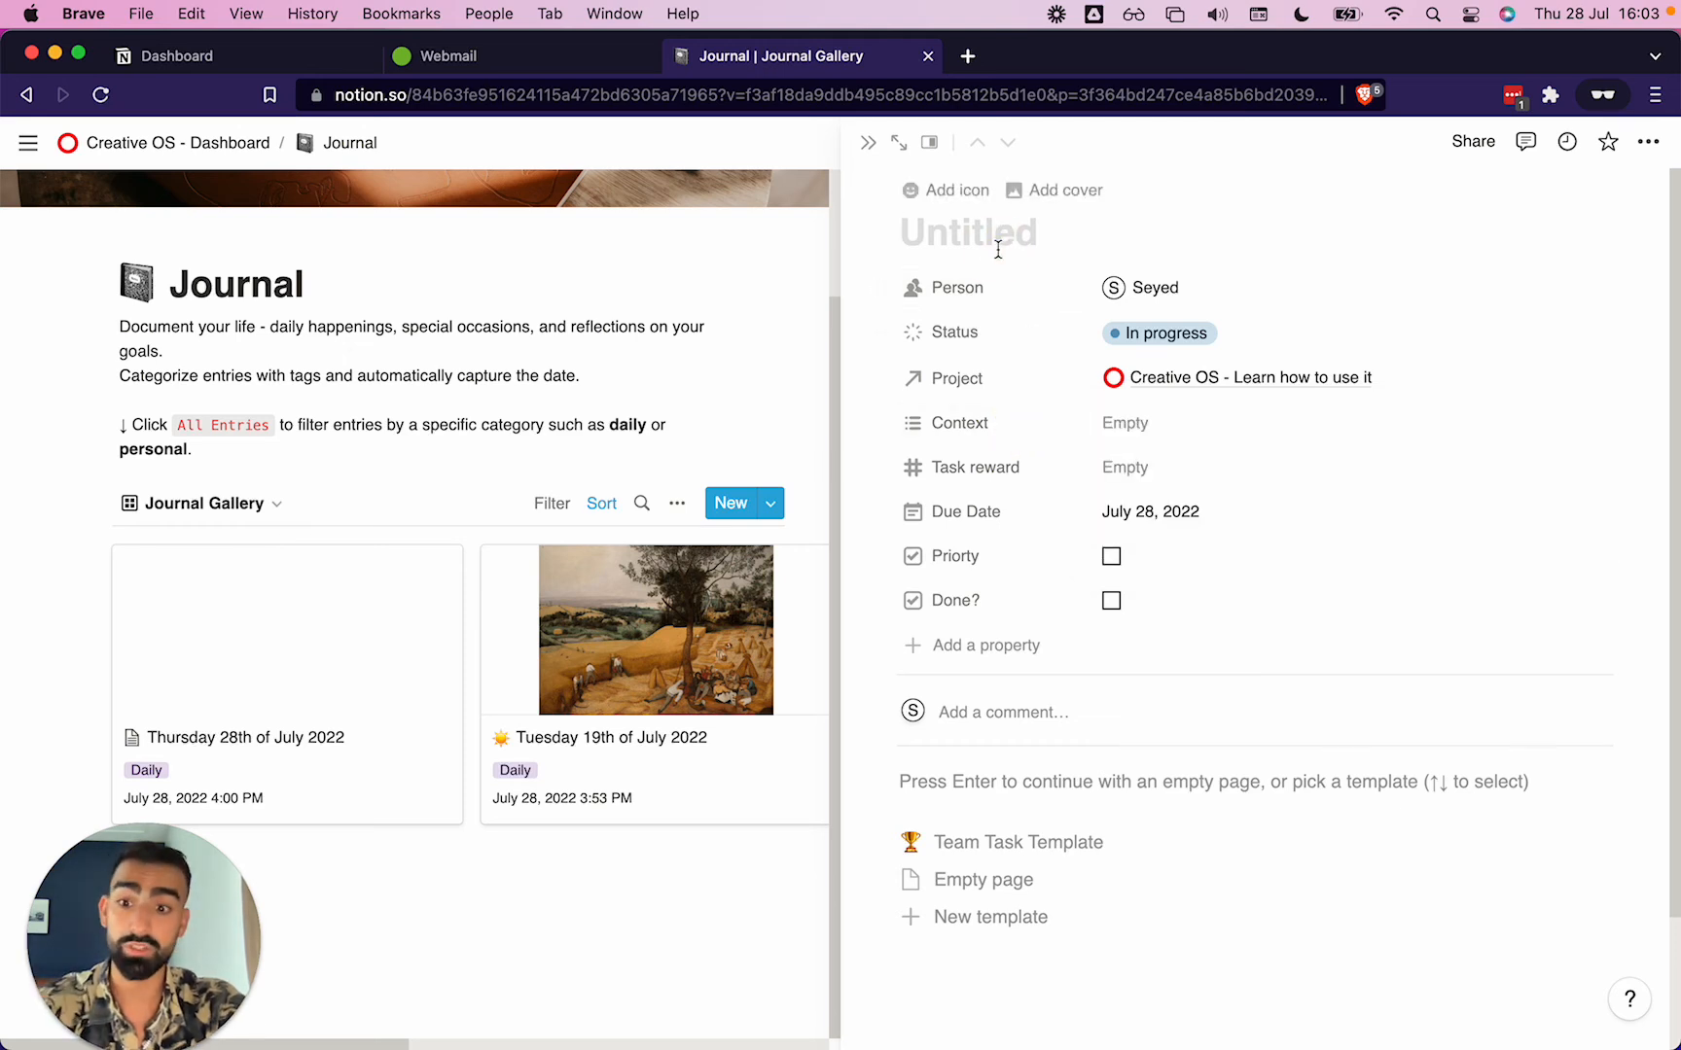
{"action": "type", "text": "Have a massage"}
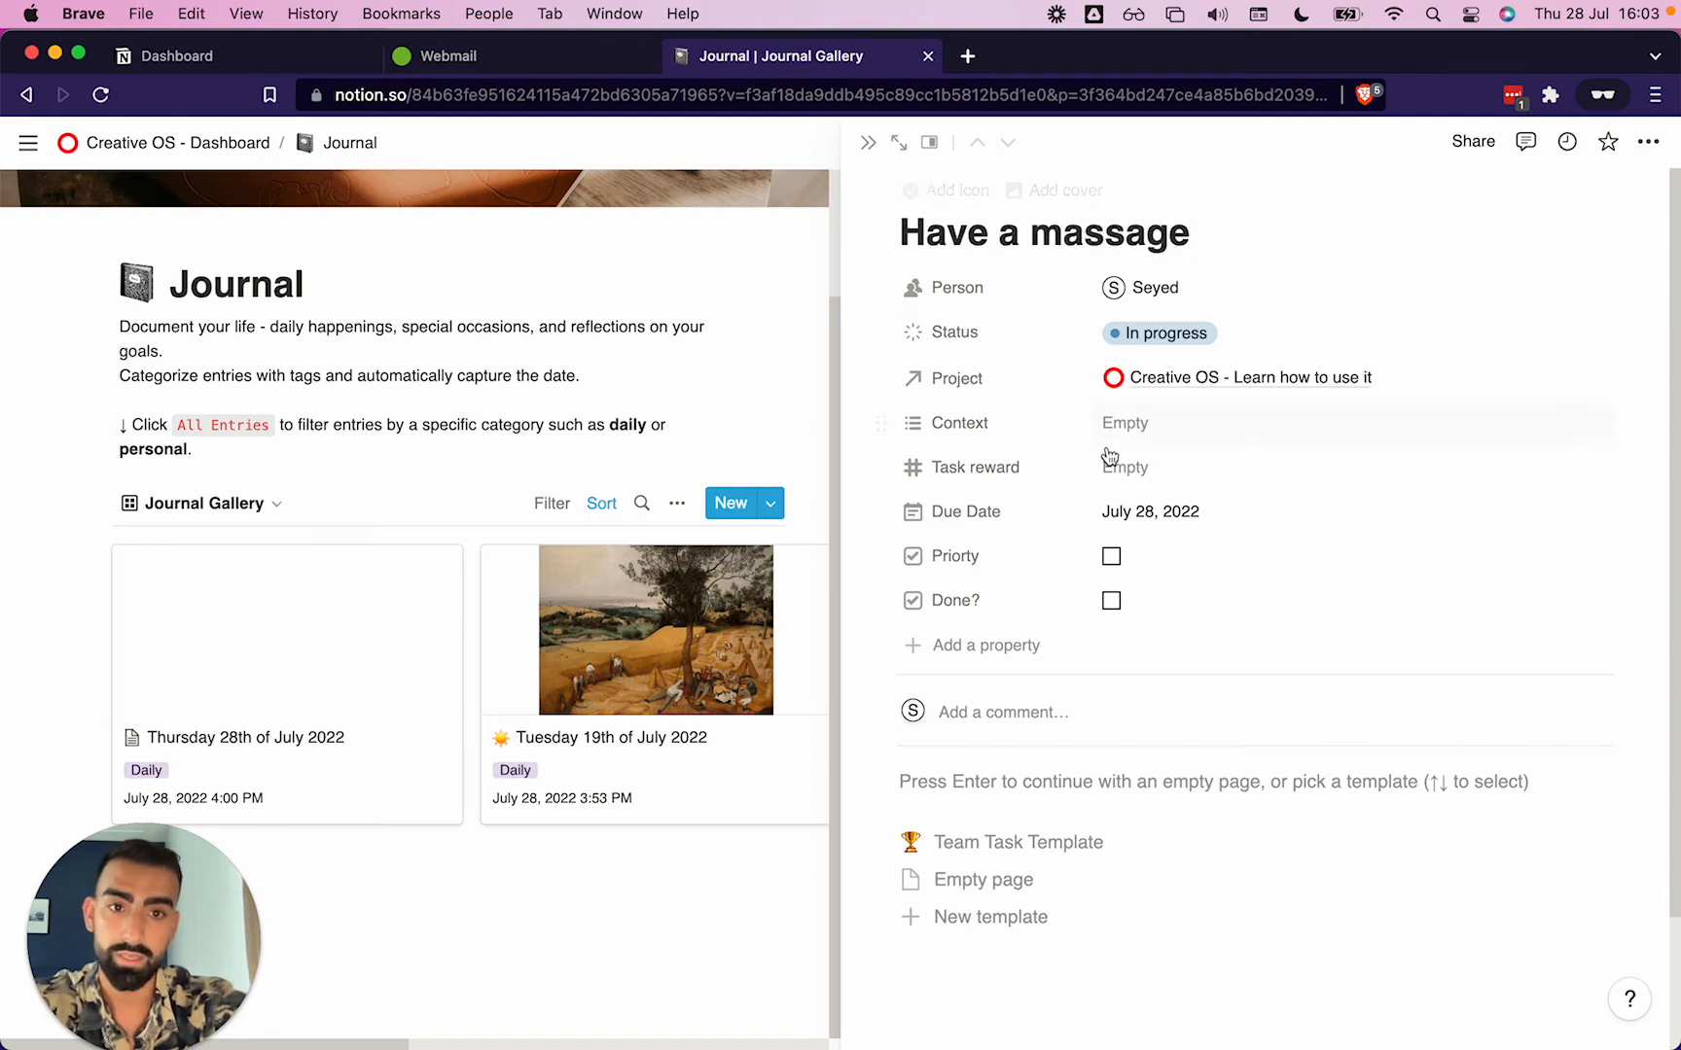
{"action": "left_click", "coordinate": [1134, 436]}
{"action": "type", "text": "Relat"}
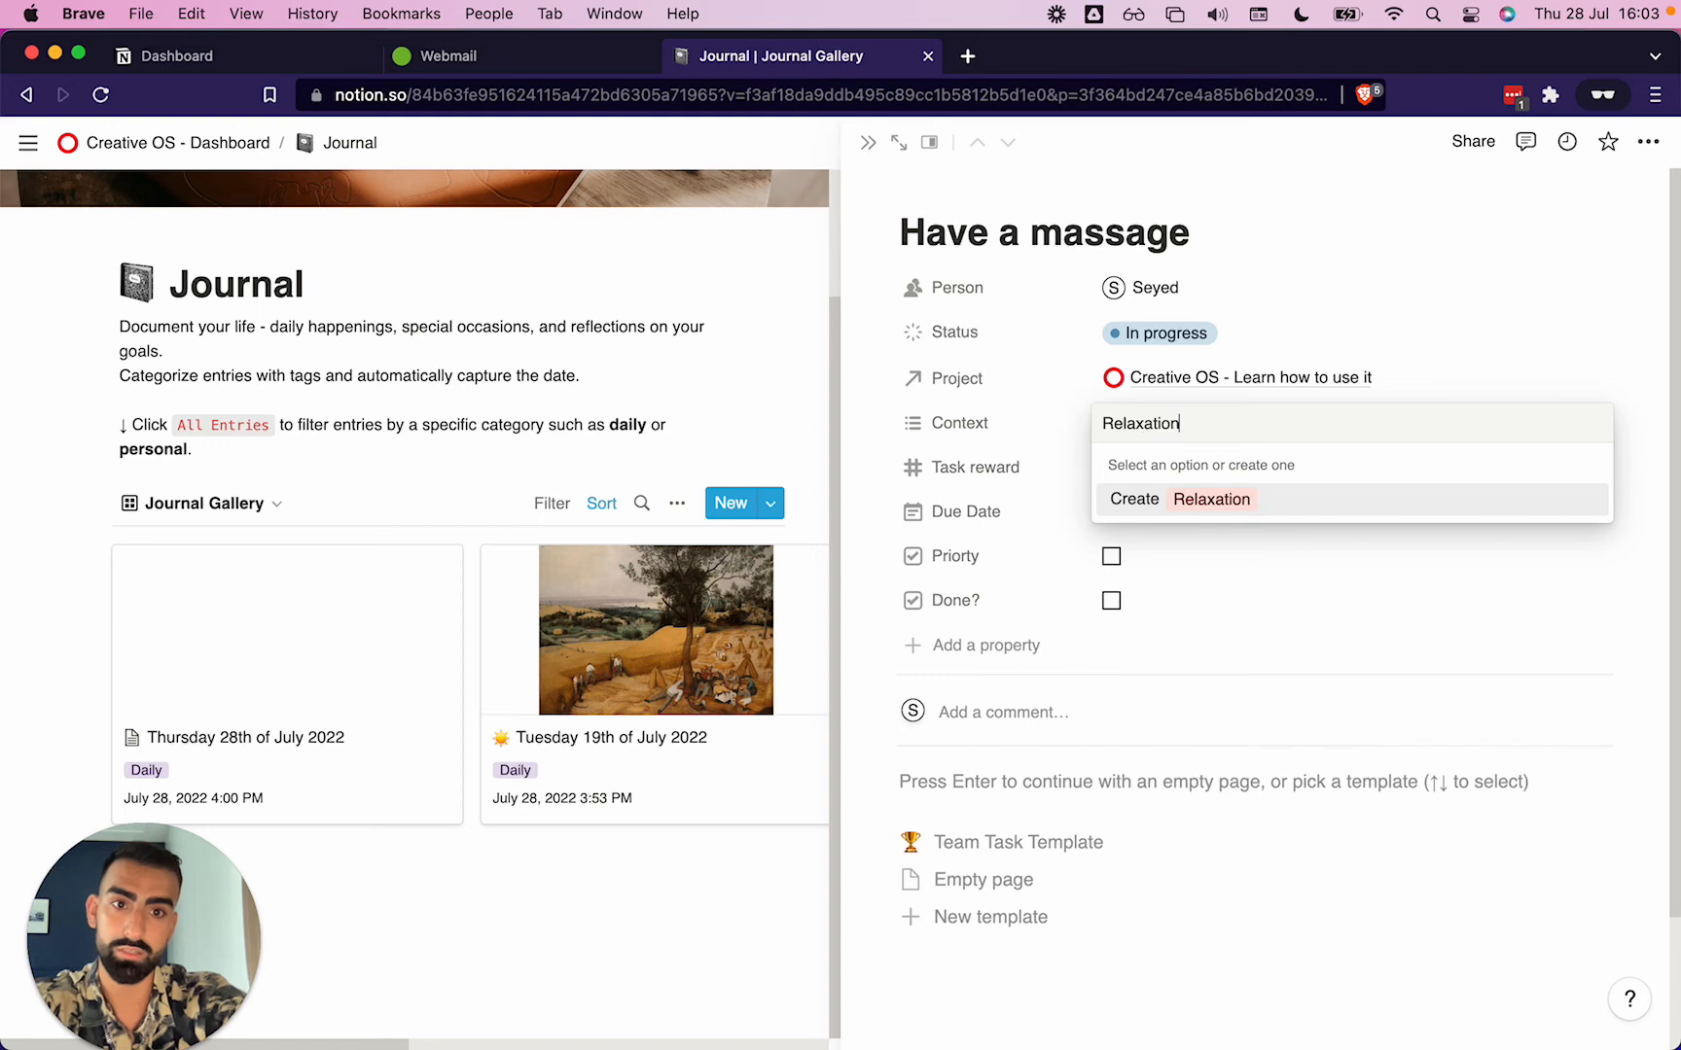
{"action": "key", "text": "Return"}
{"action": "left_click", "coordinate": [1195, 696]}
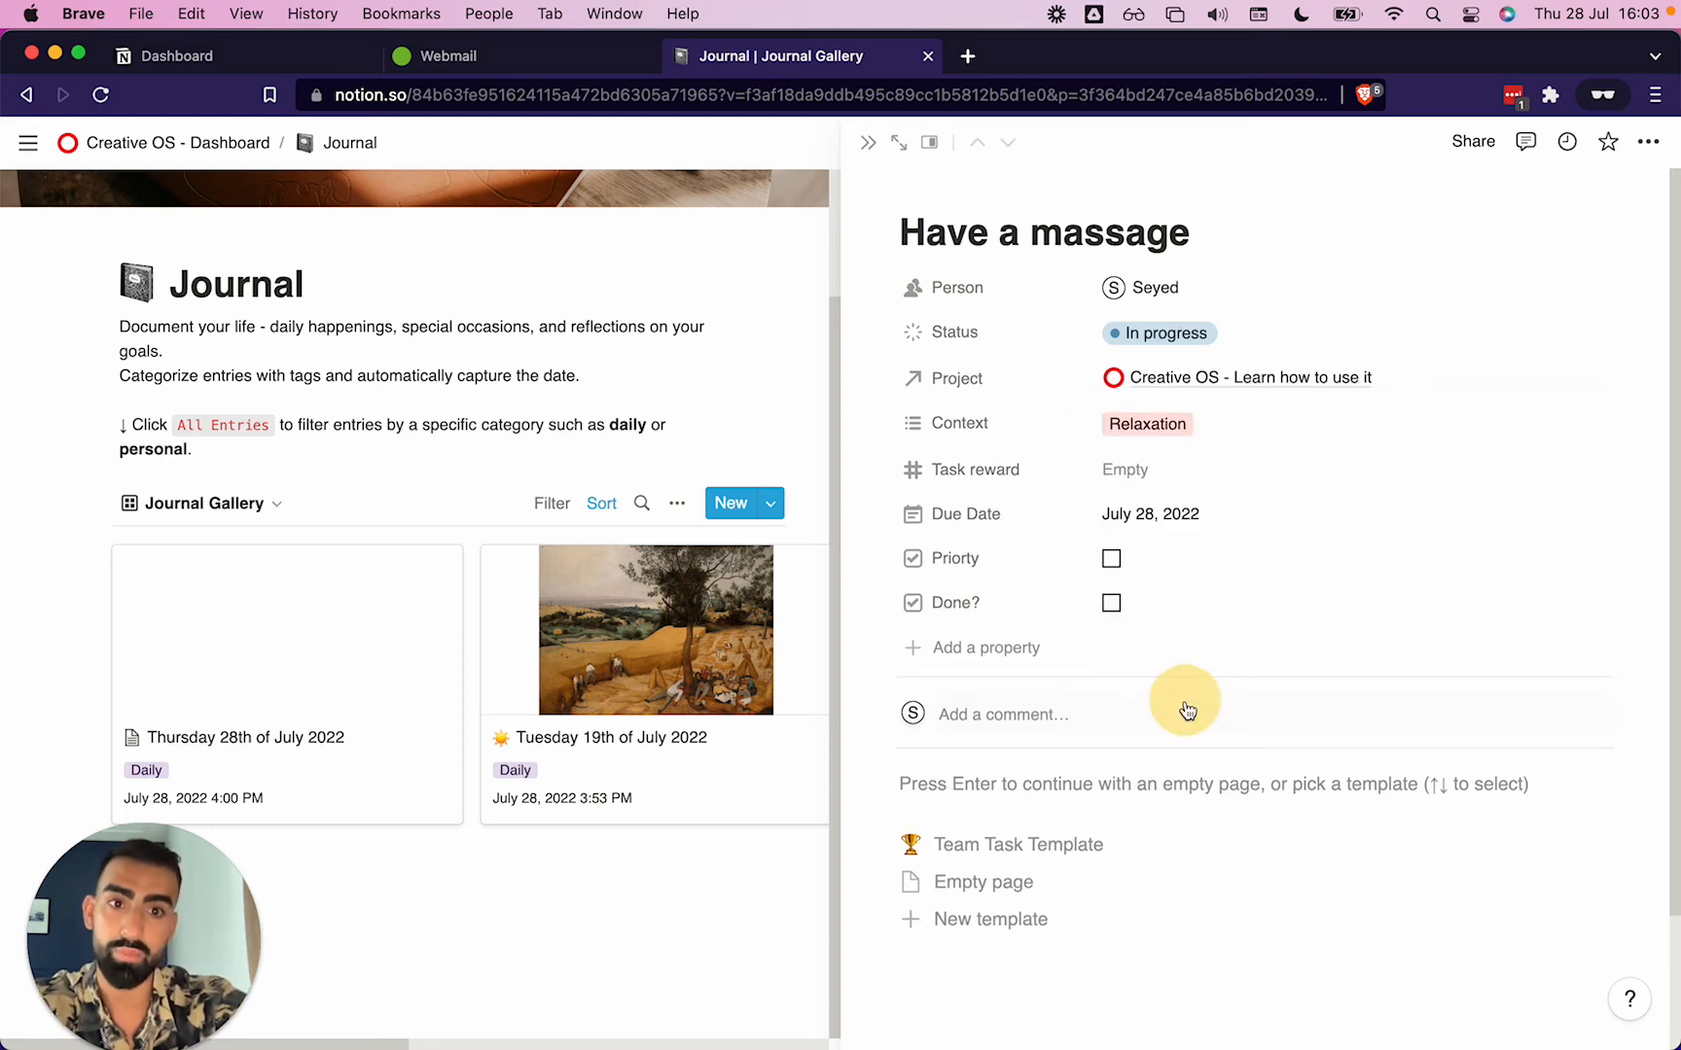
Add an icon and a cover image to the "Have a massage" task, leaving its other properties alone, and close it.
{"action": "scroll", "coordinate": [1093, 447], "scroll_direction": "down", "scroll_amount": 2}
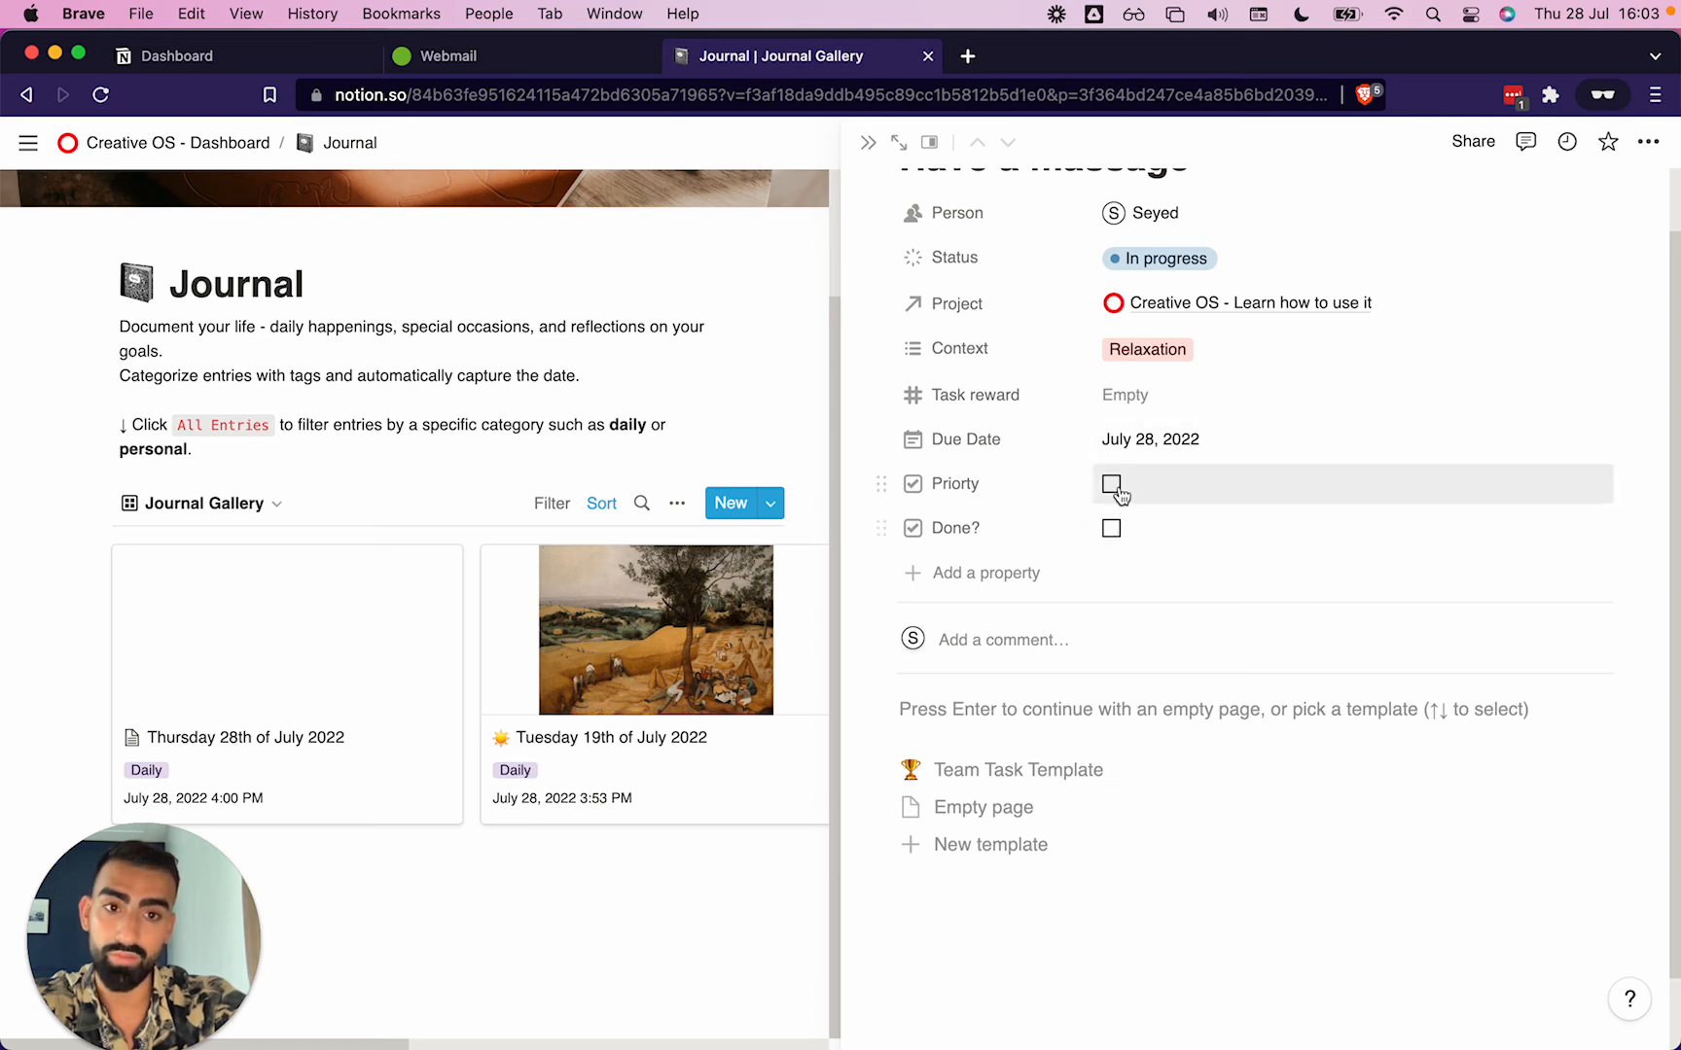
{"action": "scroll", "coordinate": [1043, 704], "scroll_direction": "up", "scroll_amount": 2}
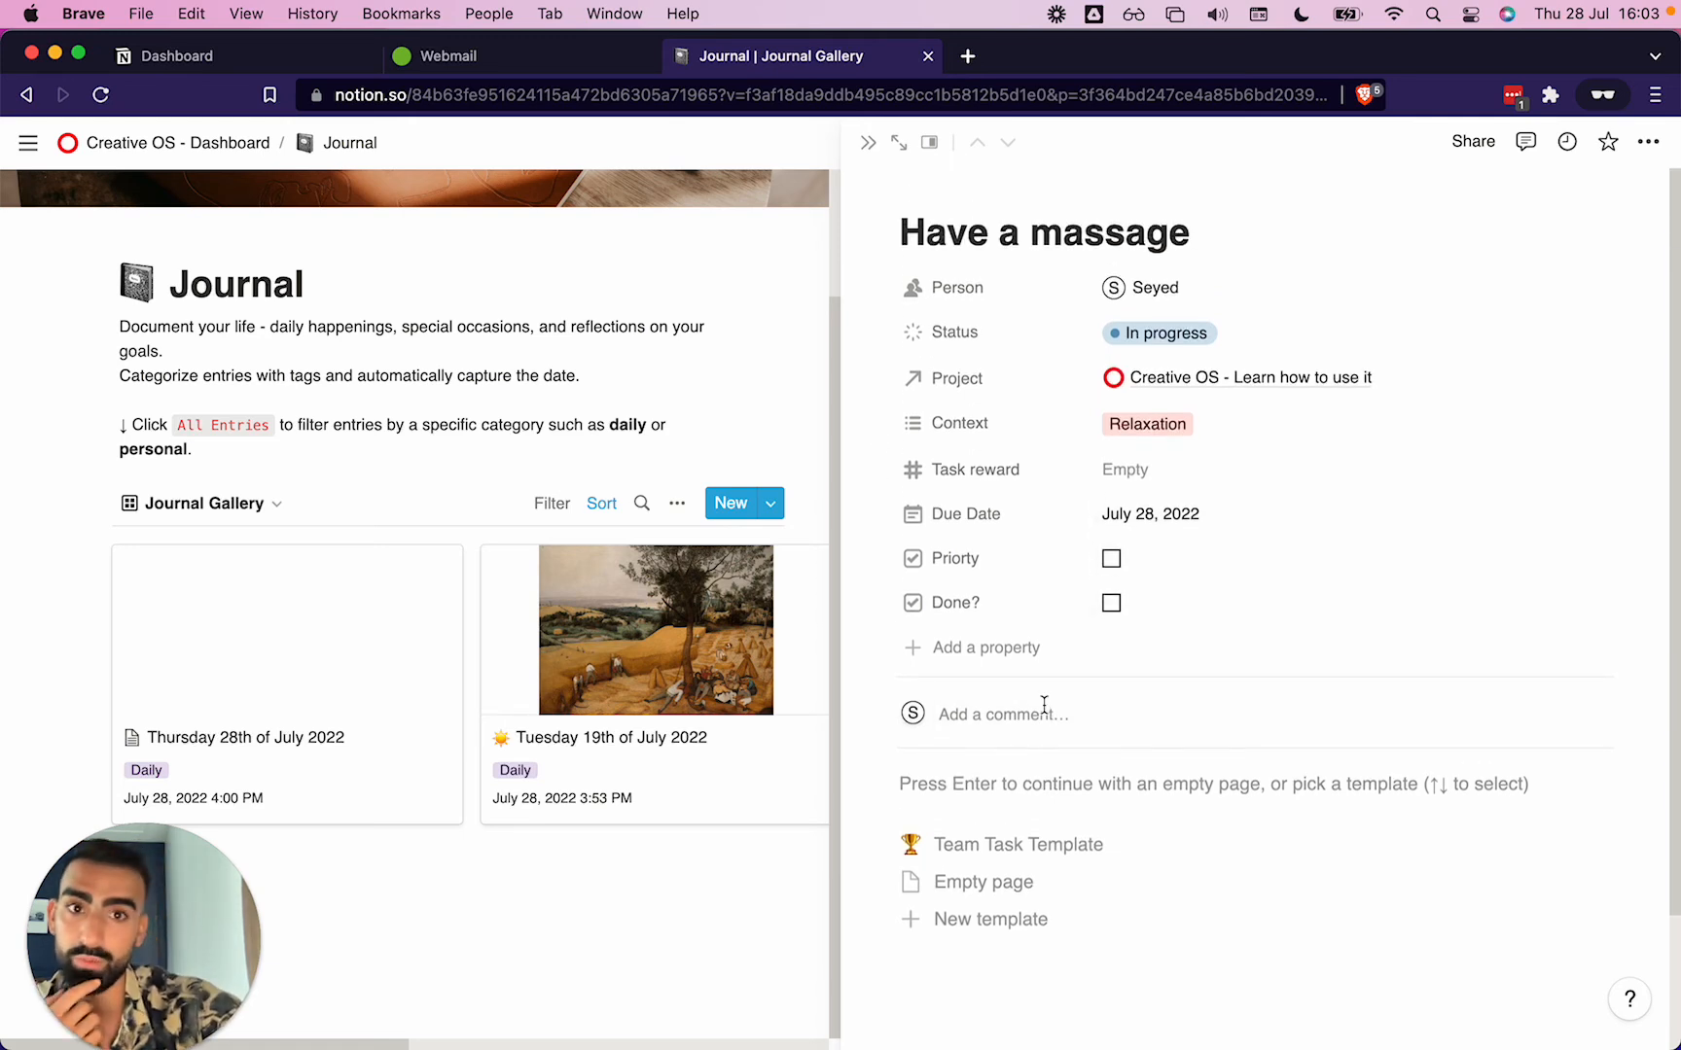
{"action": "left_click", "coordinate": [936, 190]}
{"action": "left_click", "coordinate": [939, 188]}
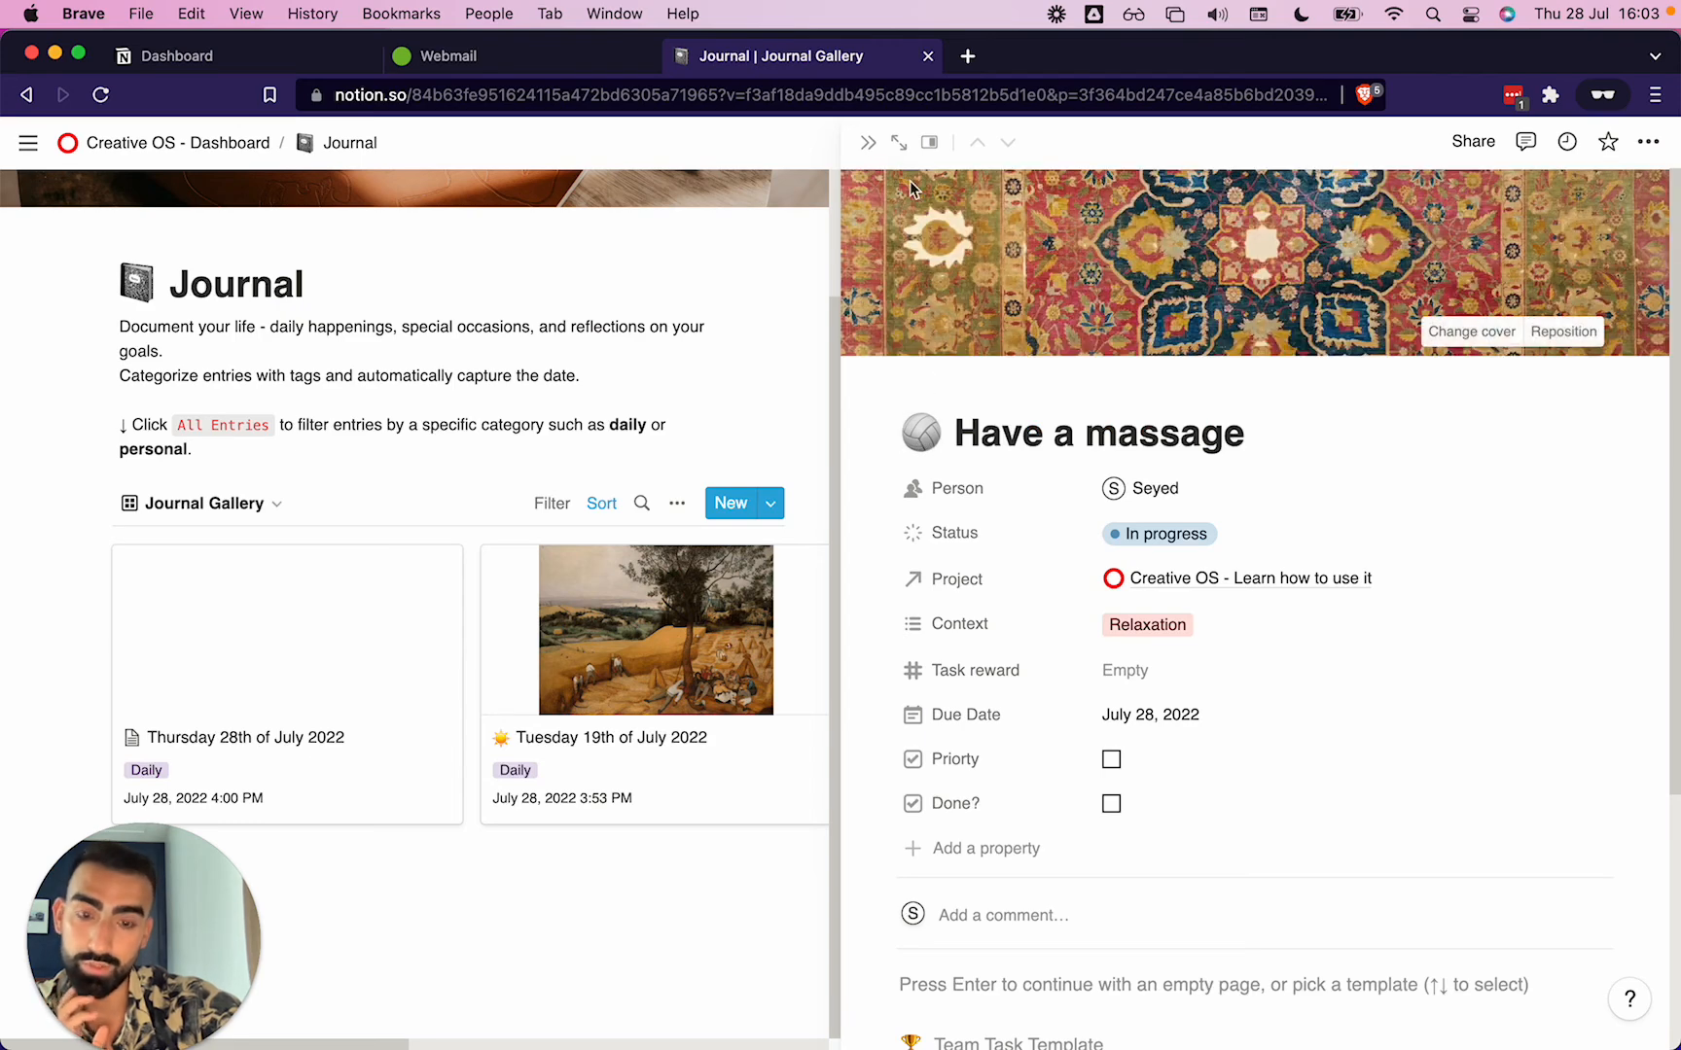
{"action": "left_click", "coordinate": [870, 144]}
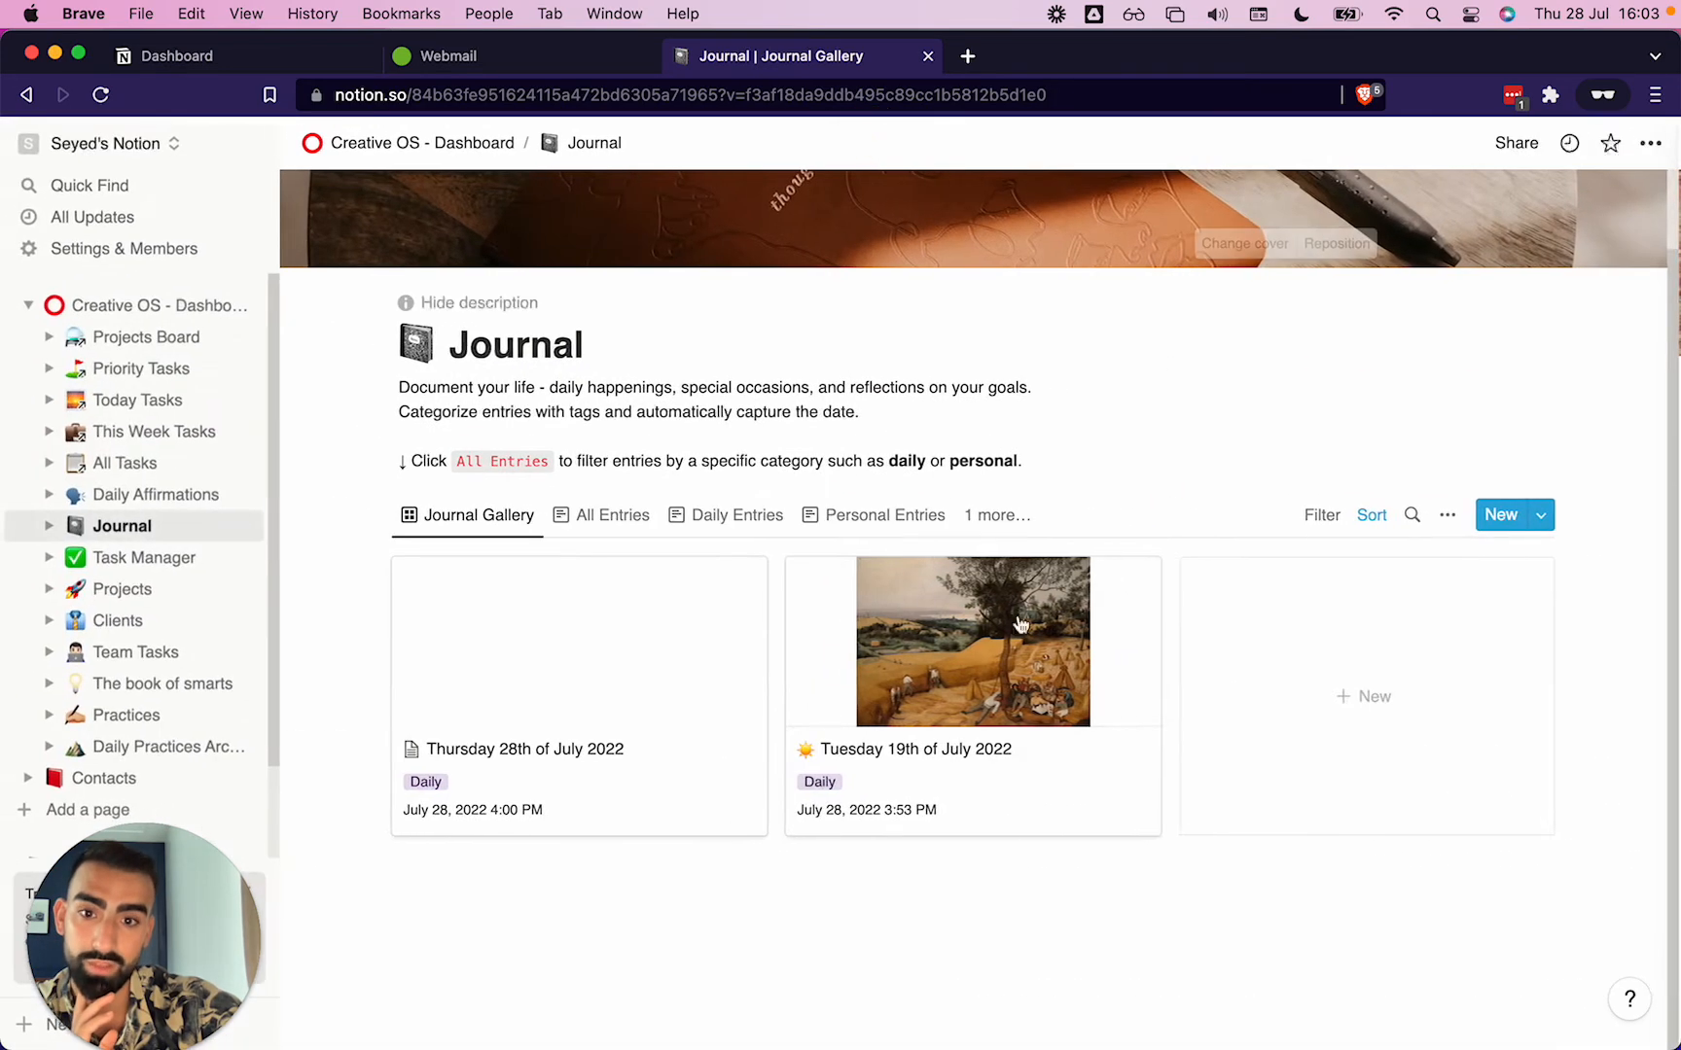
Reopen the Thursday 28th of July 2022 journal entry, give it an icon and a cover, and return to the gallery.
{"action": "left_click", "coordinate": [601, 681]}
{"action": "scroll", "coordinate": [764, 443], "scroll_direction": "down", "scroll_amount": 10}
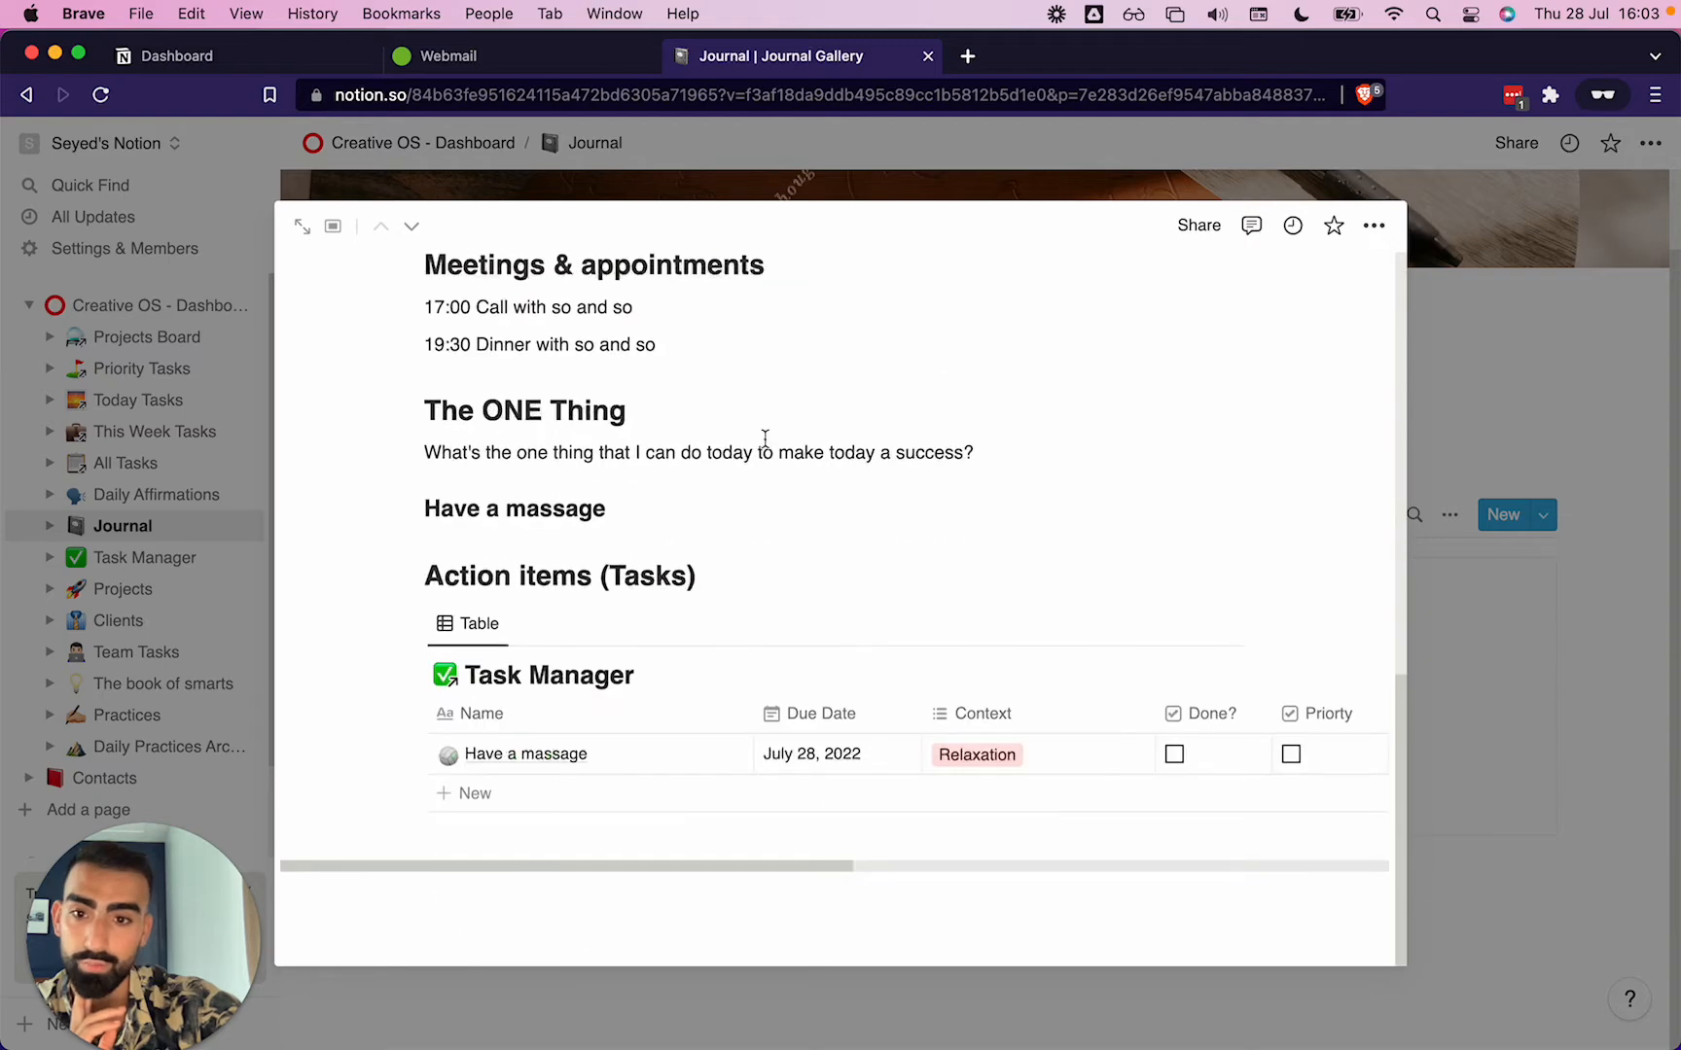
{"action": "scroll", "coordinate": [765, 437], "scroll_direction": "up", "scroll_amount": 10}
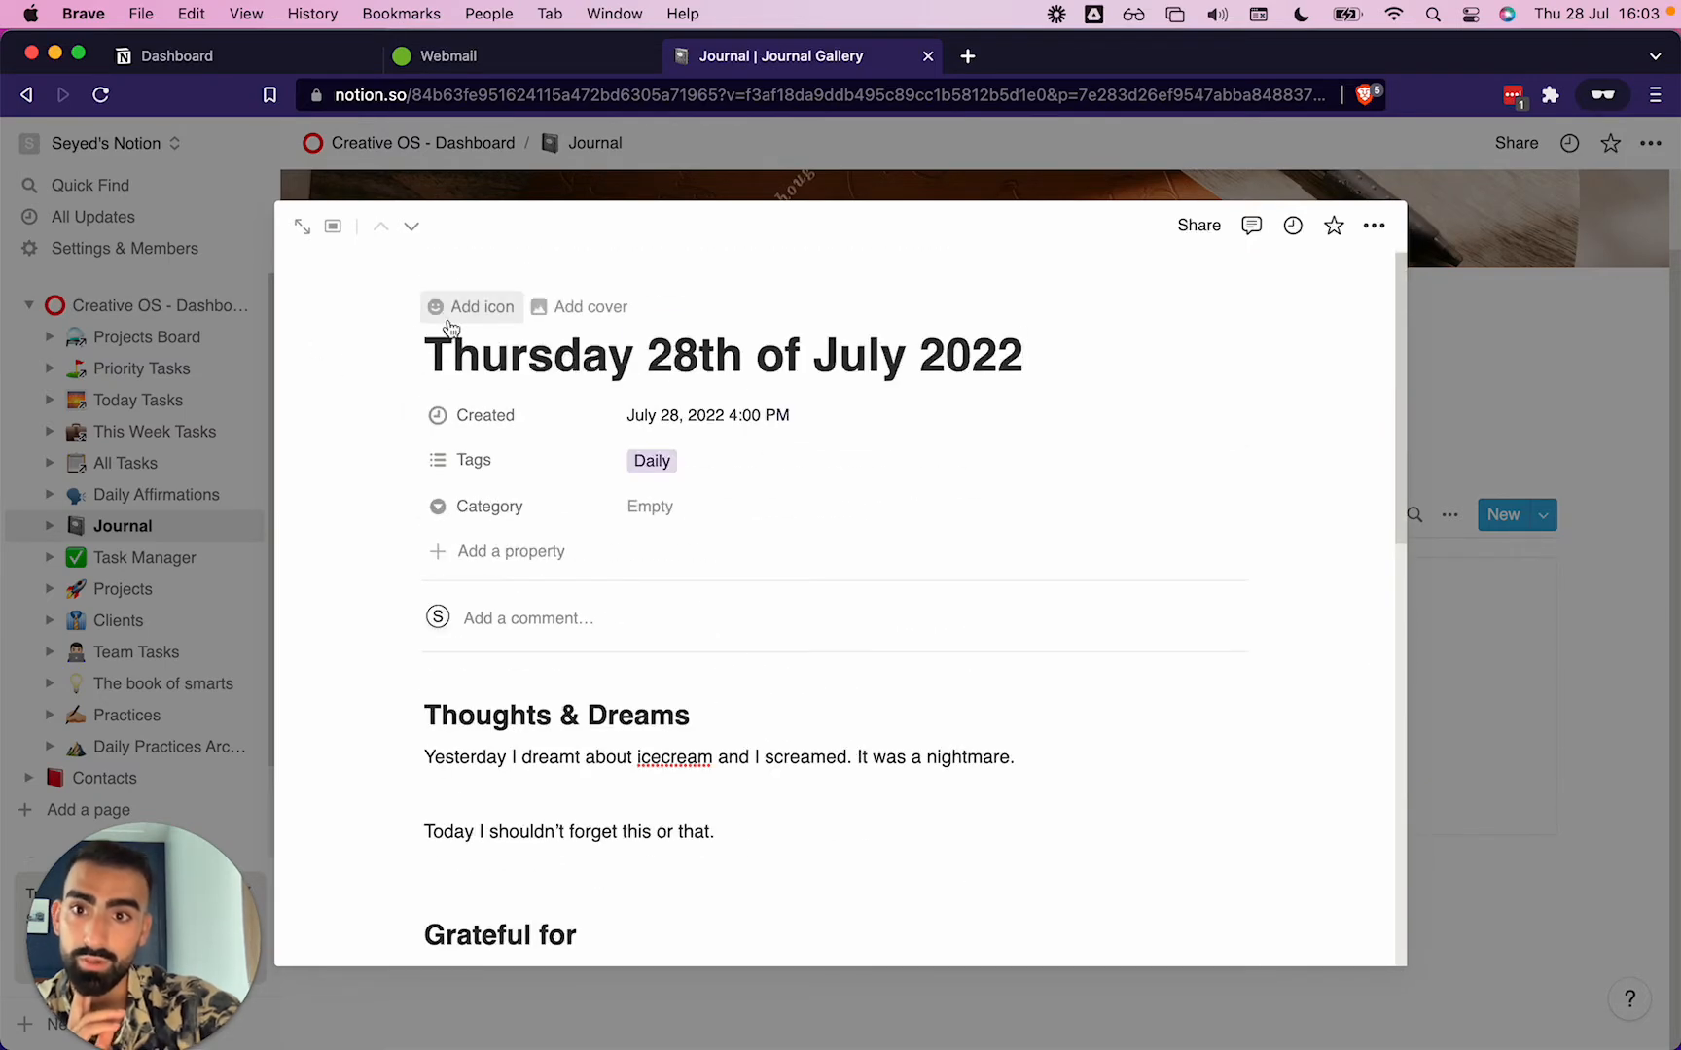
{"action": "left_click", "coordinate": [449, 314]}
{"action": "left_click", "coordinate": [491, 484]}
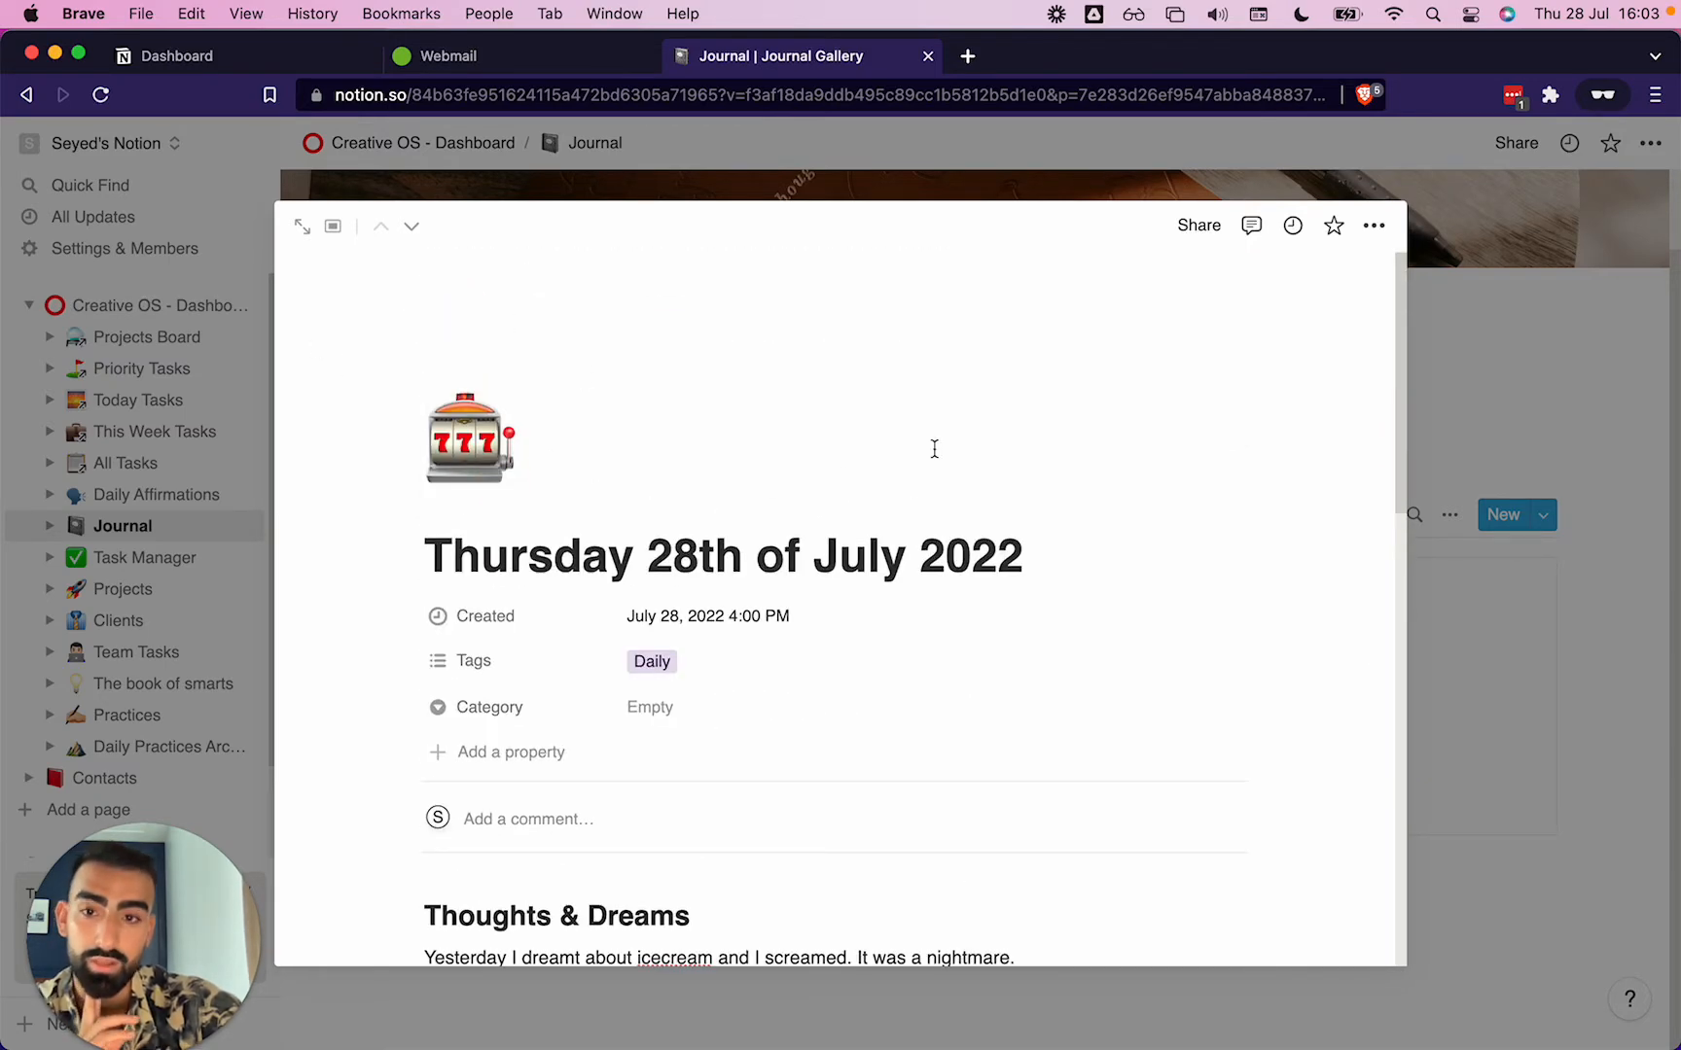
{"action": "scroll", "coordinate": [926, 572], "scroll_direction": "down", "scroll_amount": 8}
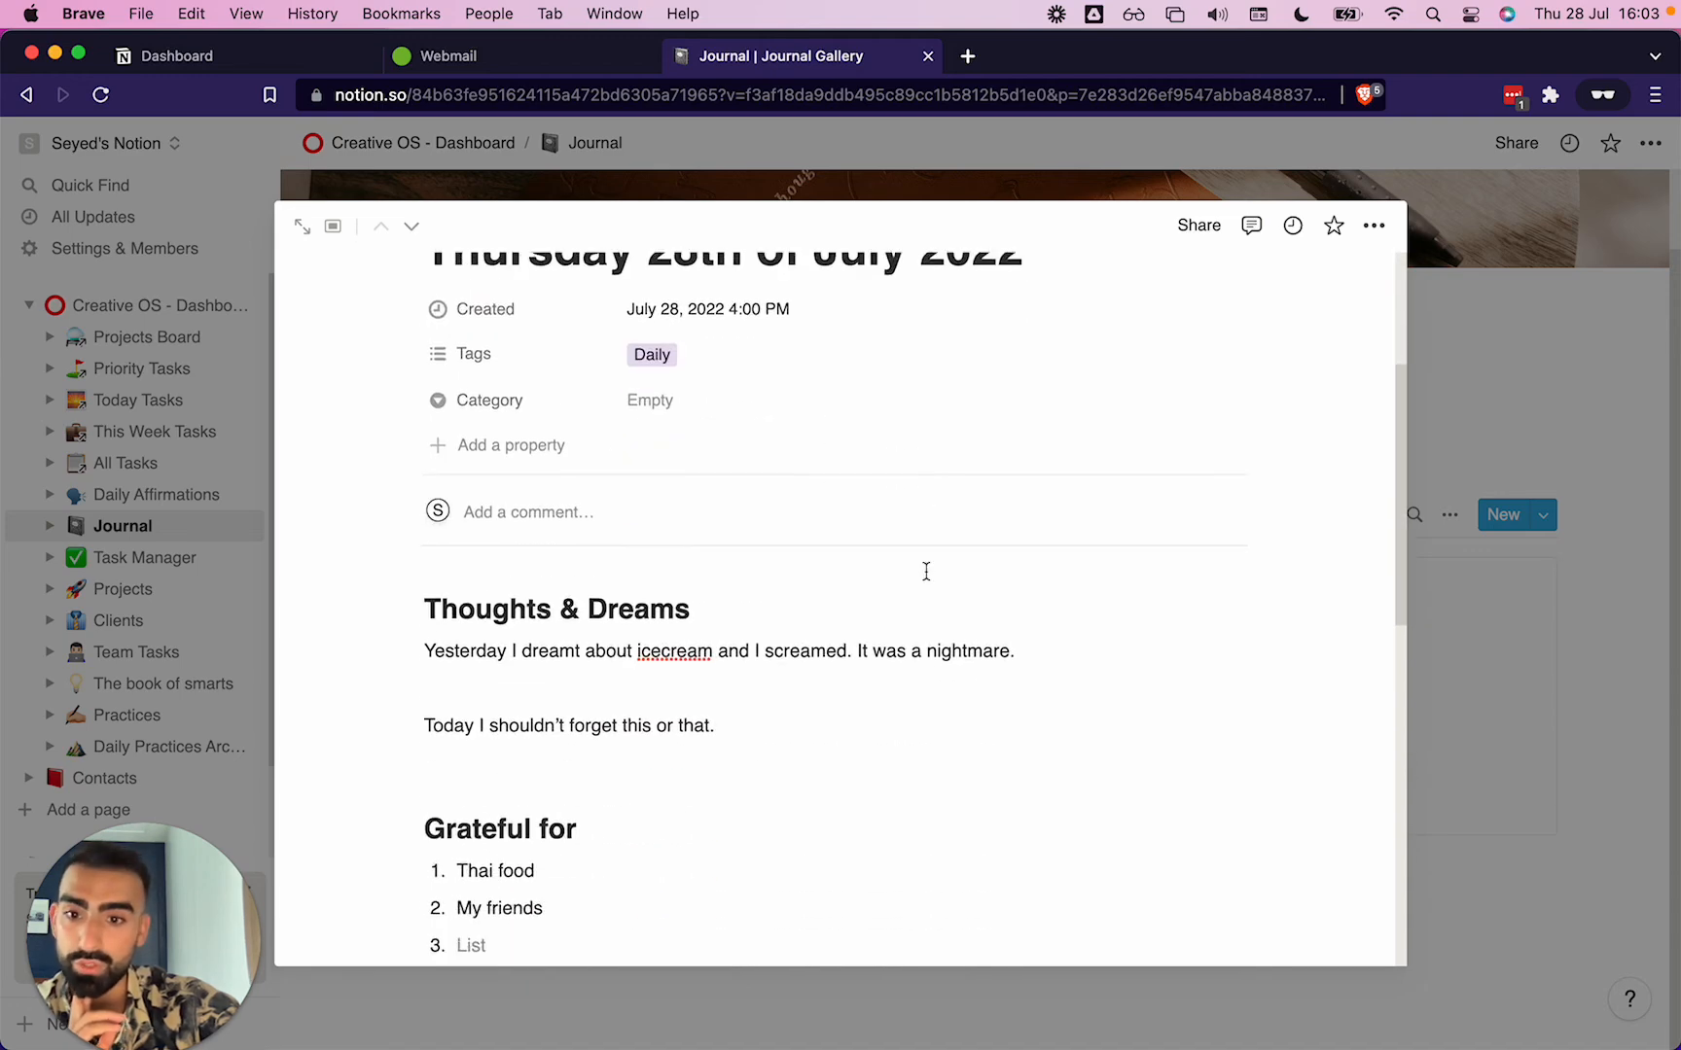
{"action": "scroll", "coordinate": [926, 572], "scroll_direction": "down", "scroll_amount": 5}
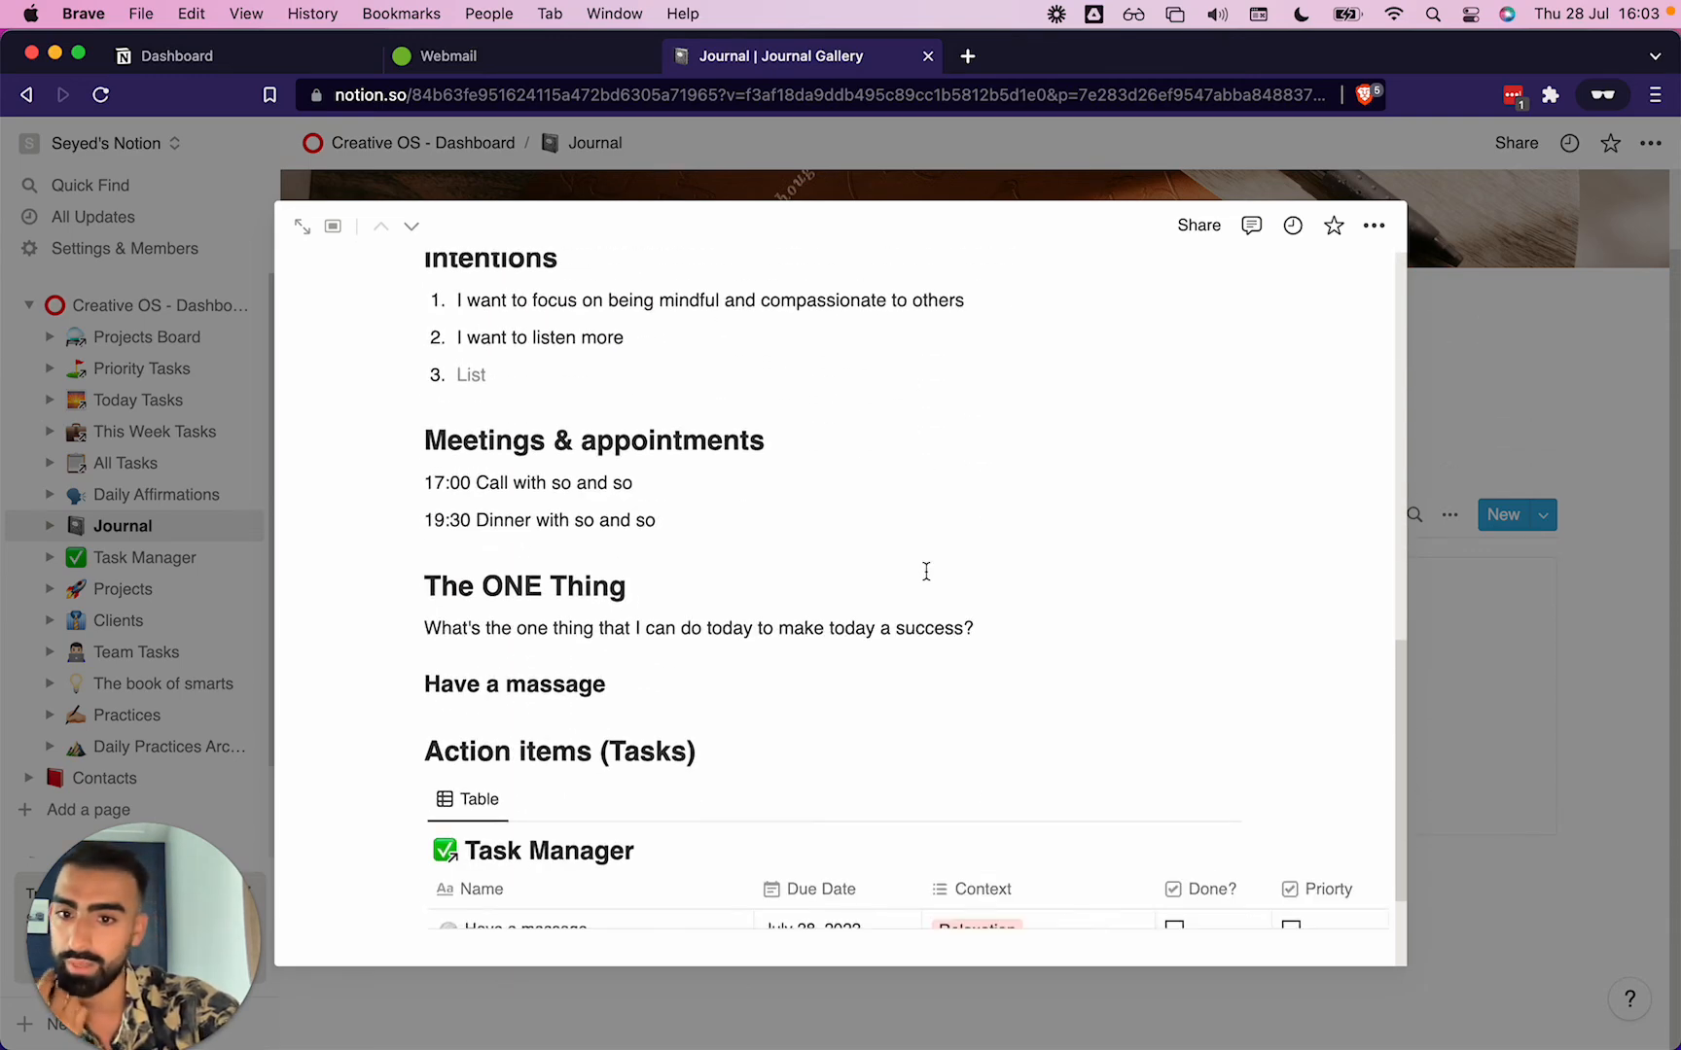
{"action": "left_click", "coordinate": [1564, 569]}
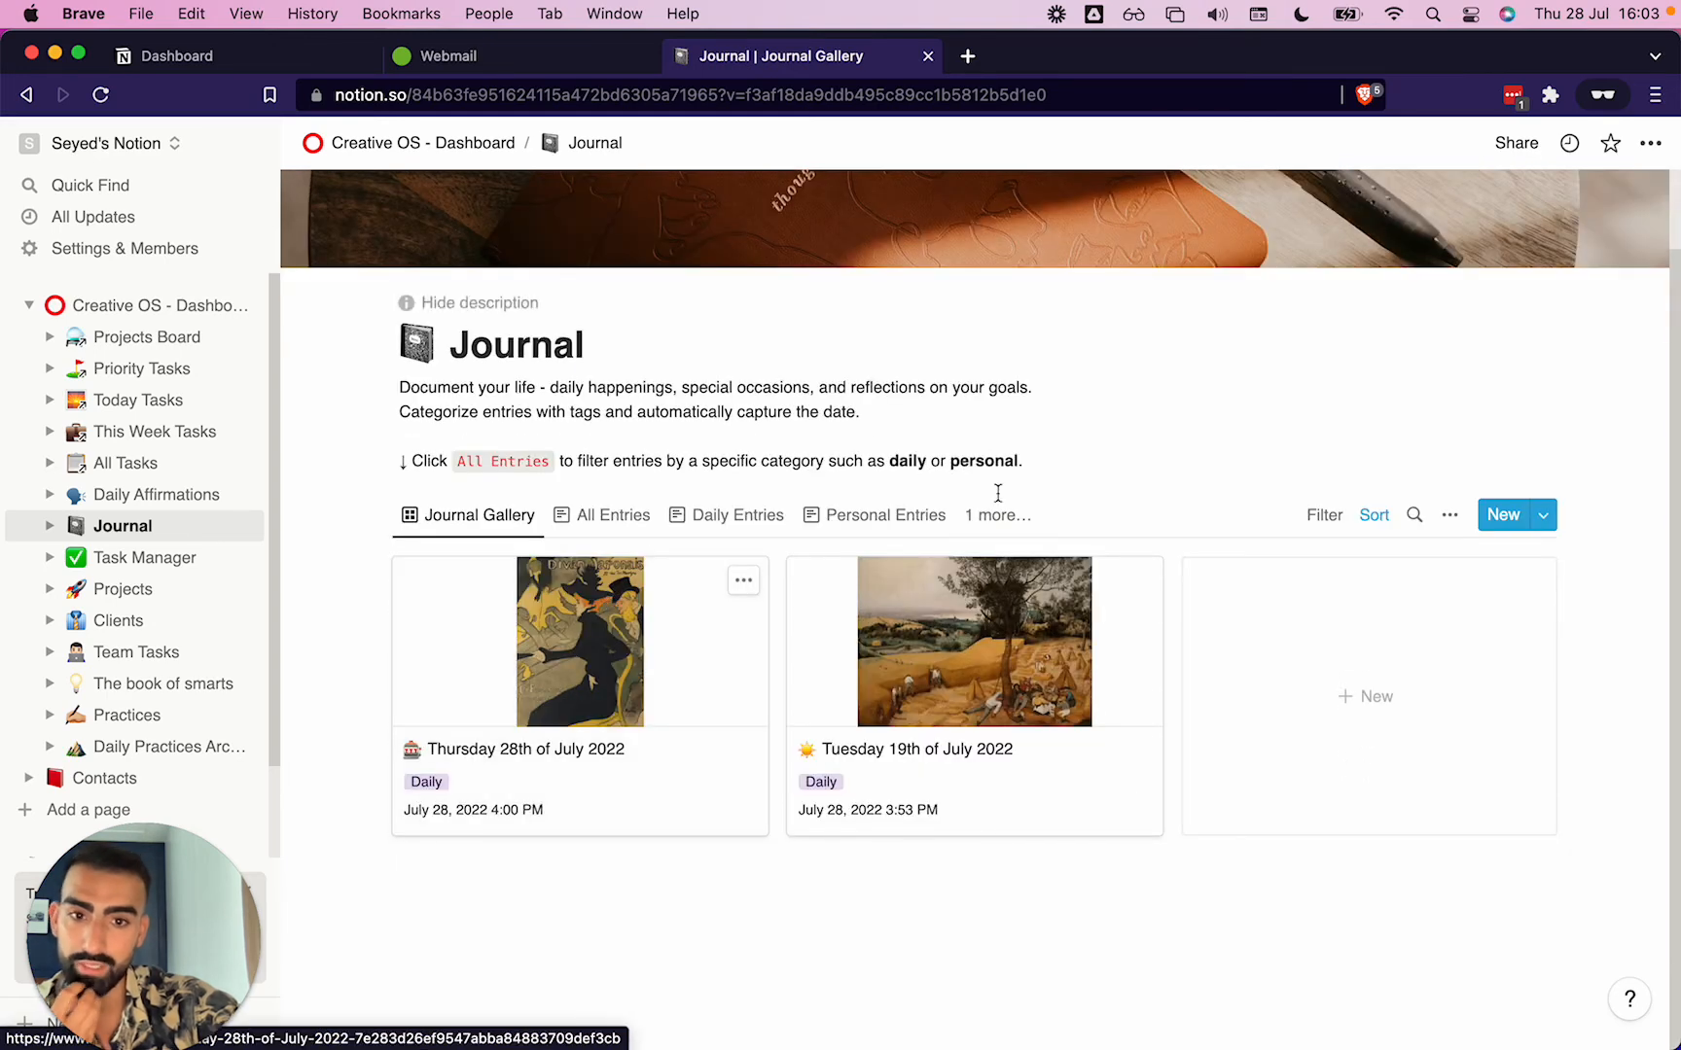
Check the All Entries and Daily Entries views, and add a calendar view to the Journal that places entries by Created date.
{"action": "left_click", "coordinate": [588, 514]}
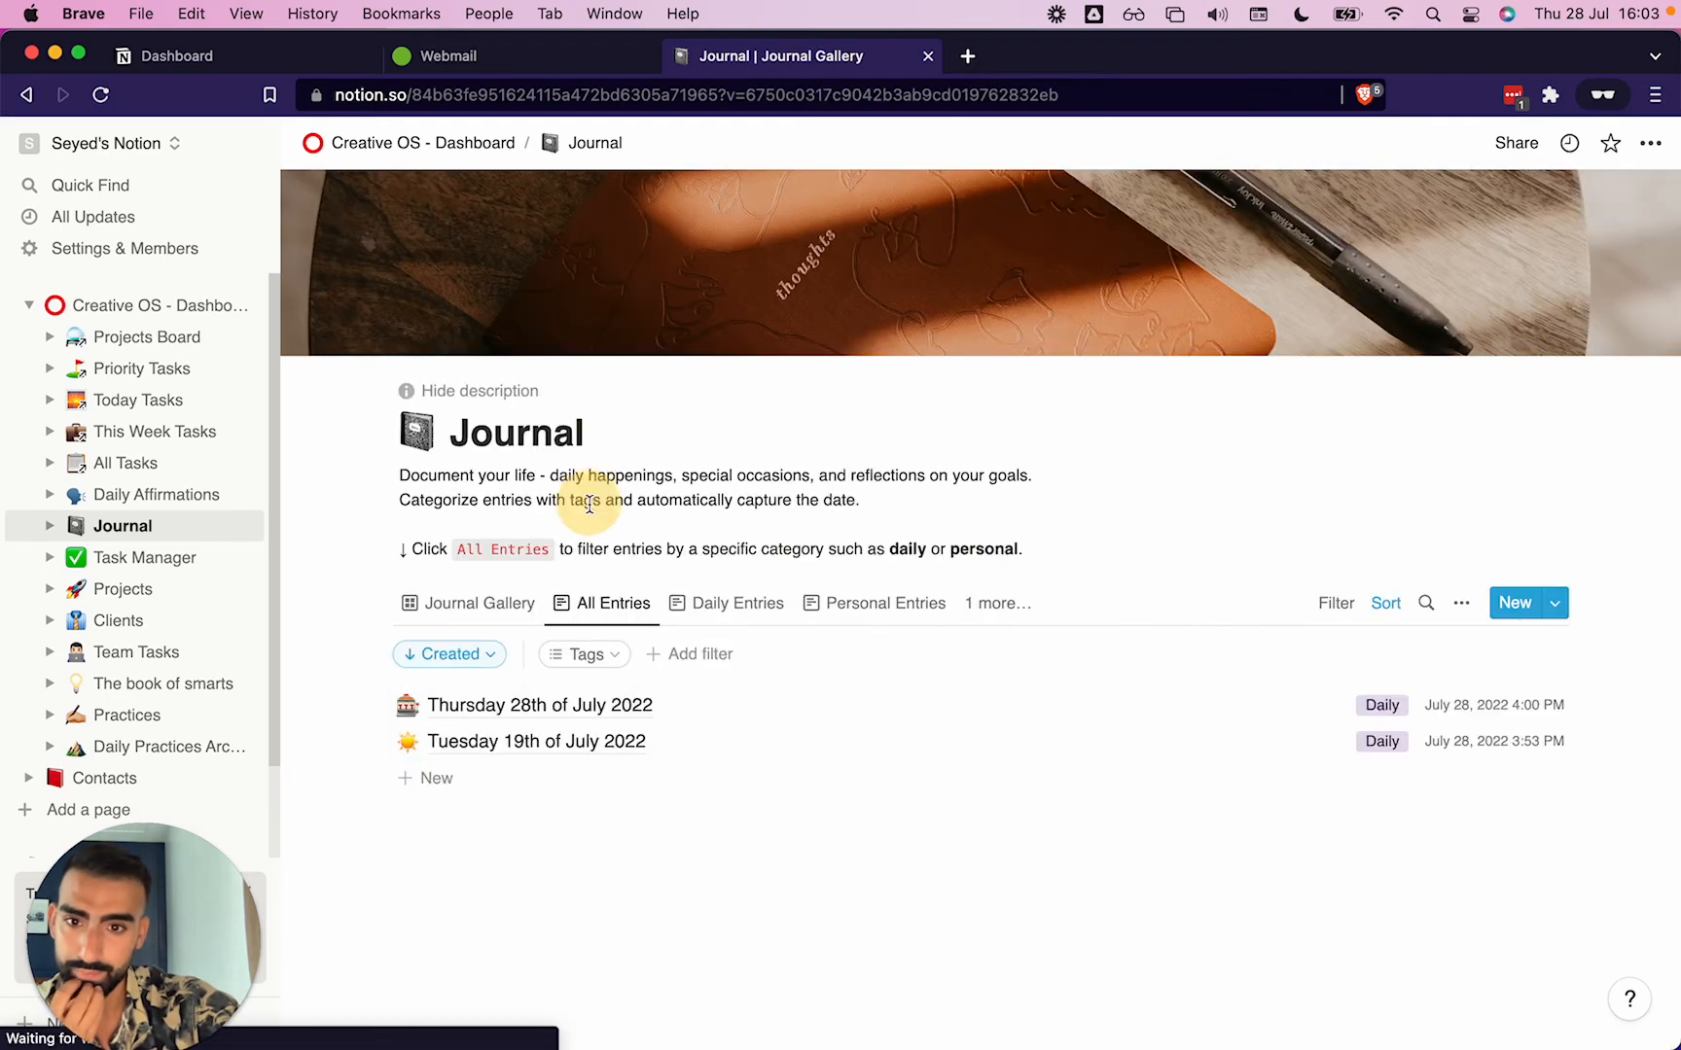
{"action": "left_click", "coordinate": [720, 605]}
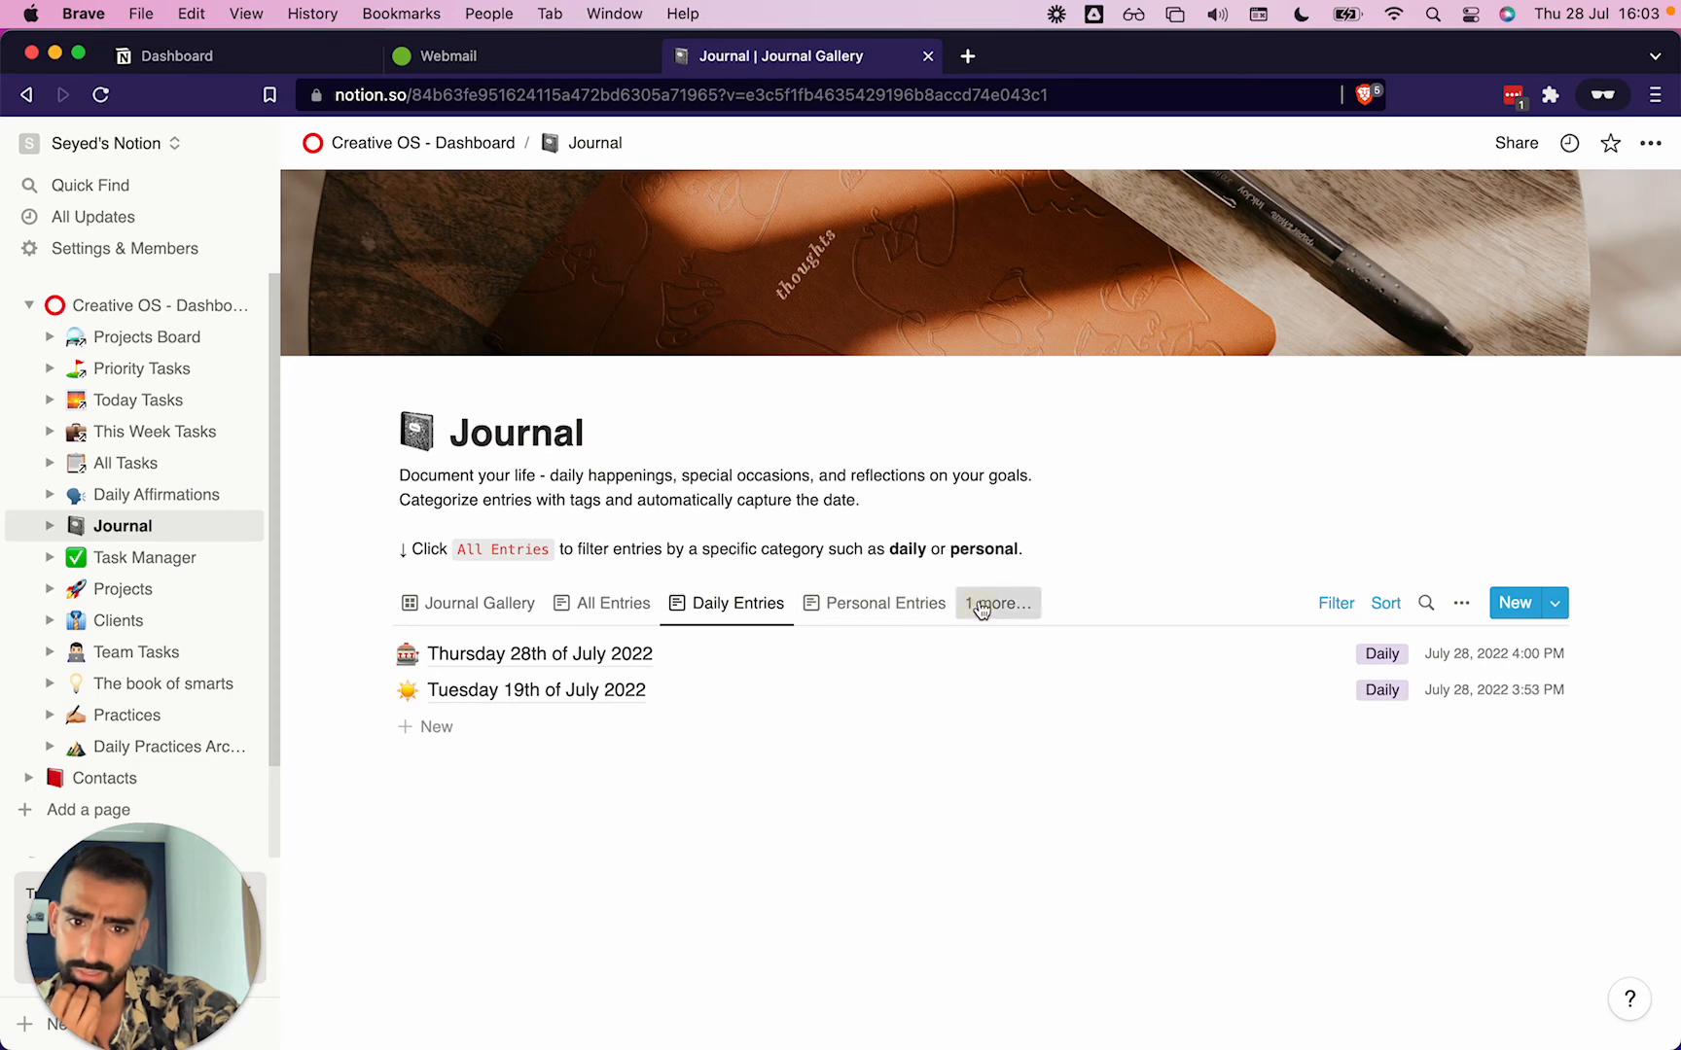
{"action": "left_click", "coordinate": [982, 604]}
{"action": "left_click", "coordinate": [887, 899]}
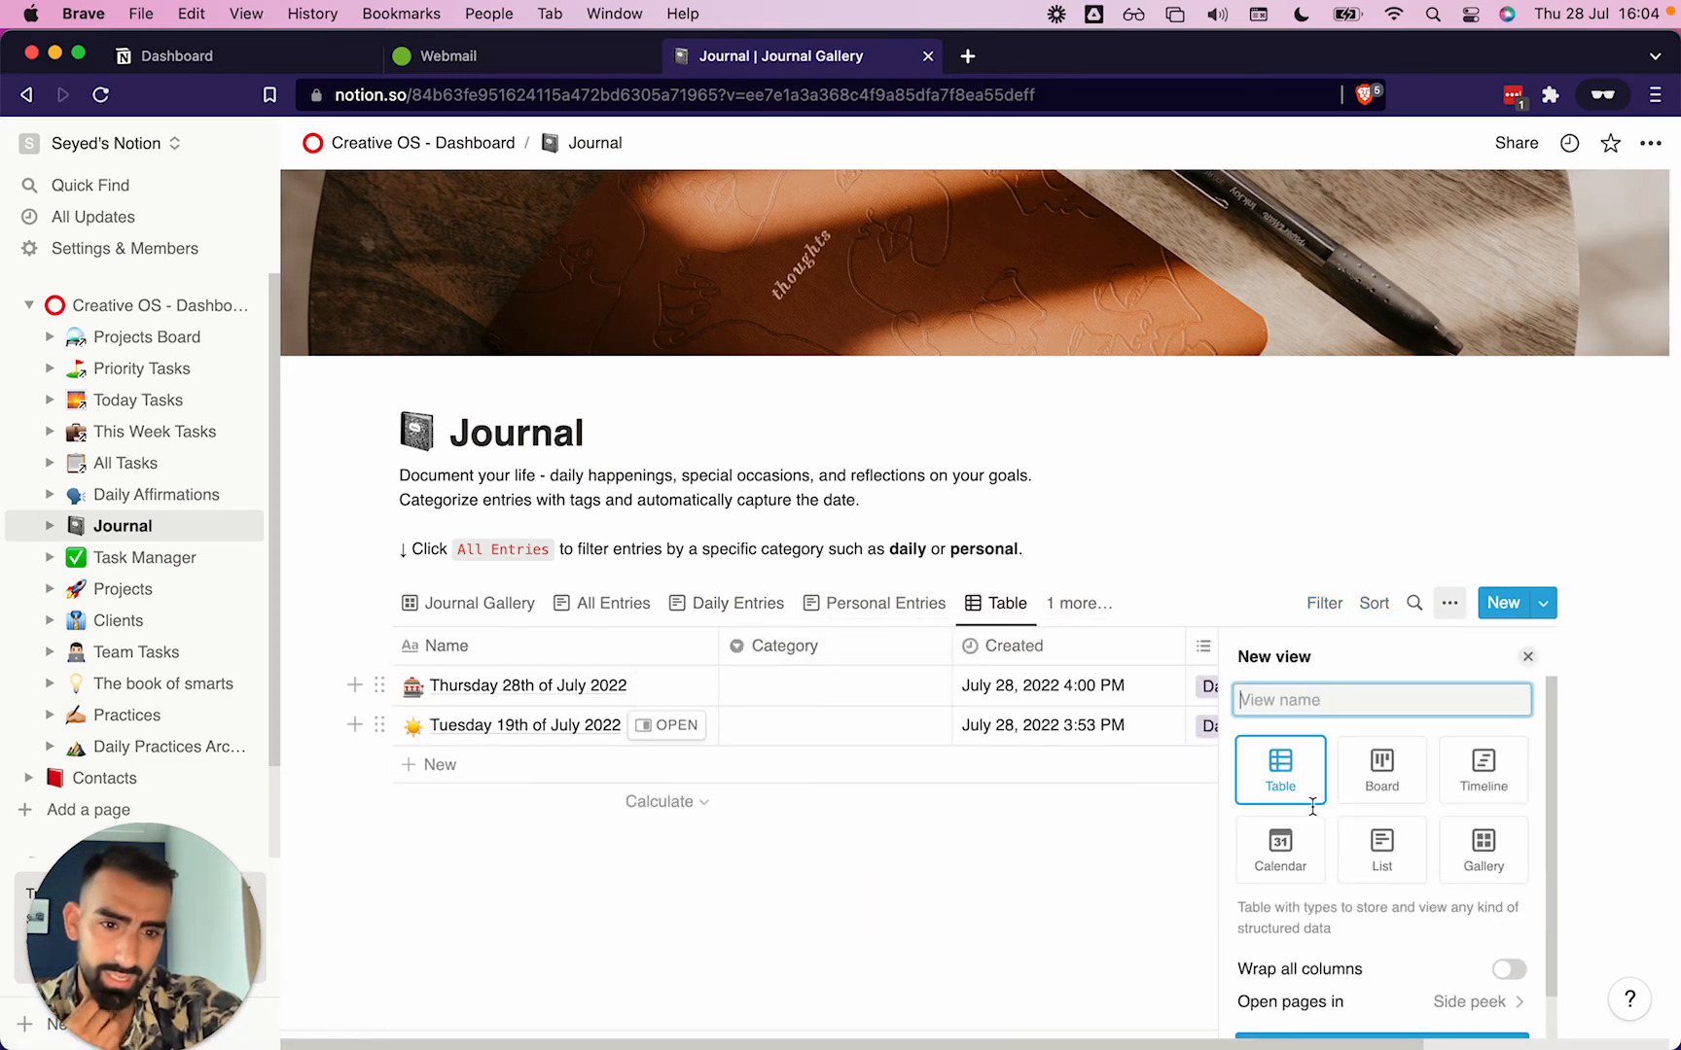
{"action": "left_click", "coordinate": [1304, 852]}
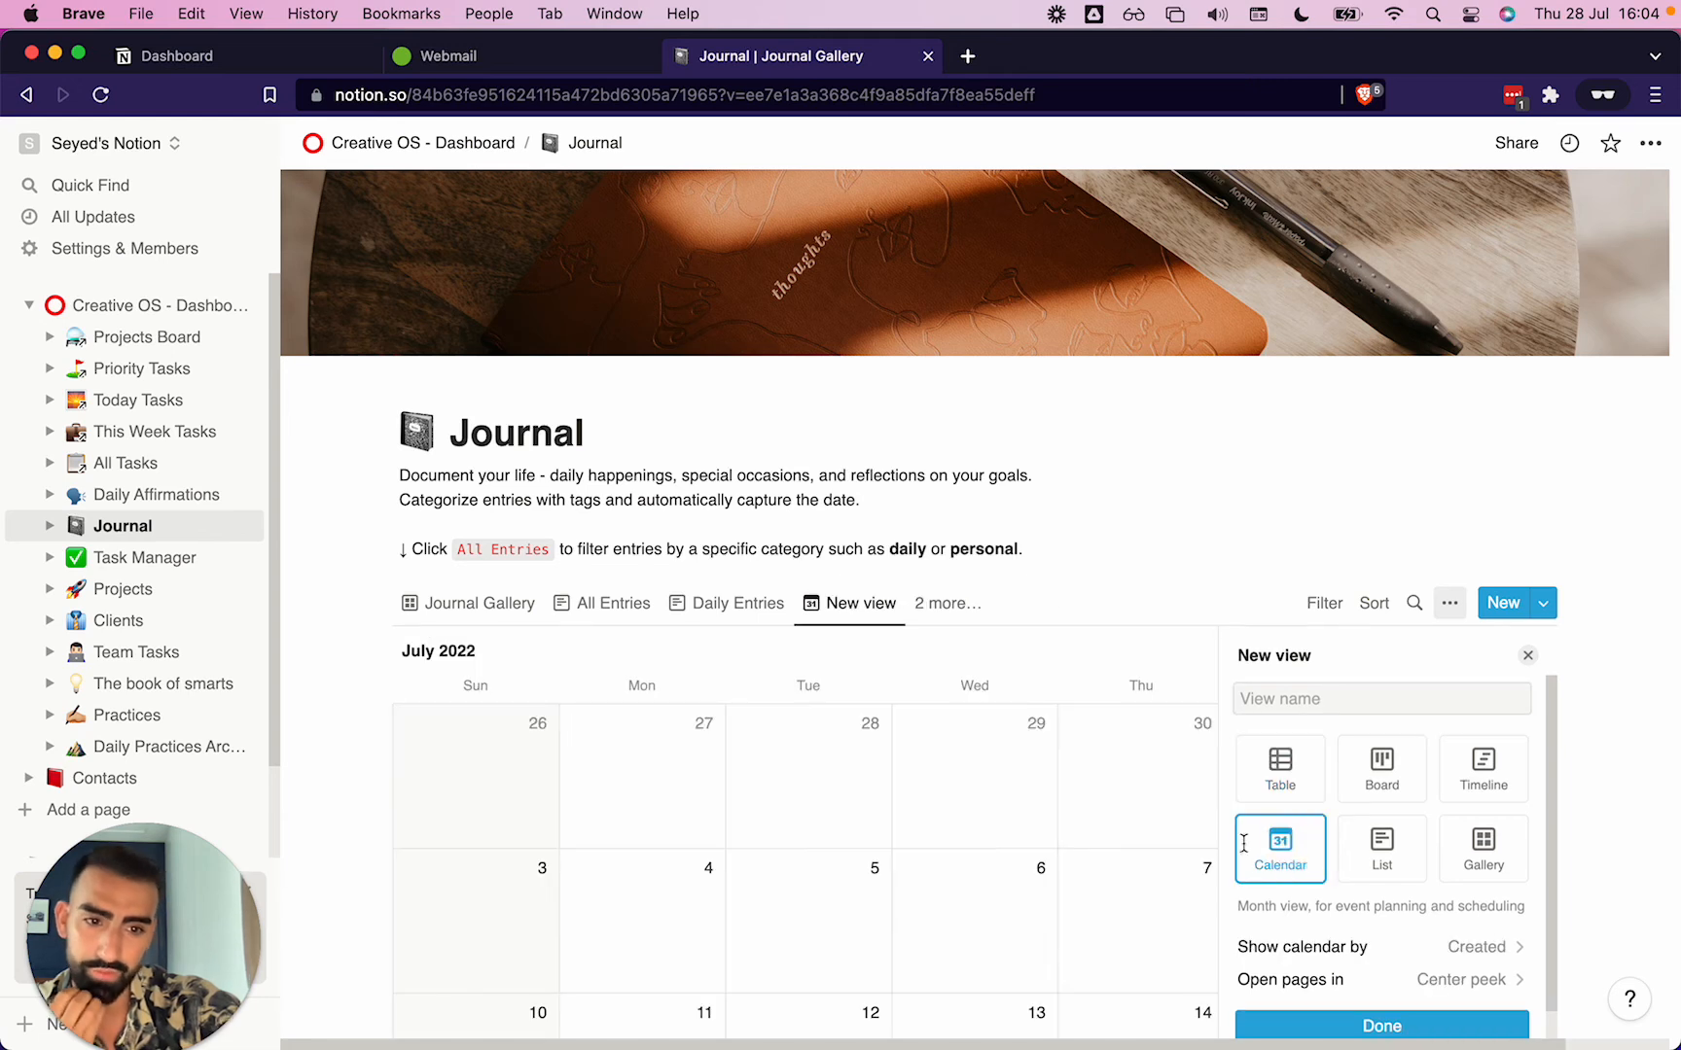
{"action": "scroll", "coordinate": [1381, 968], "scroll_direction": "down", "scroll_amount": 1}
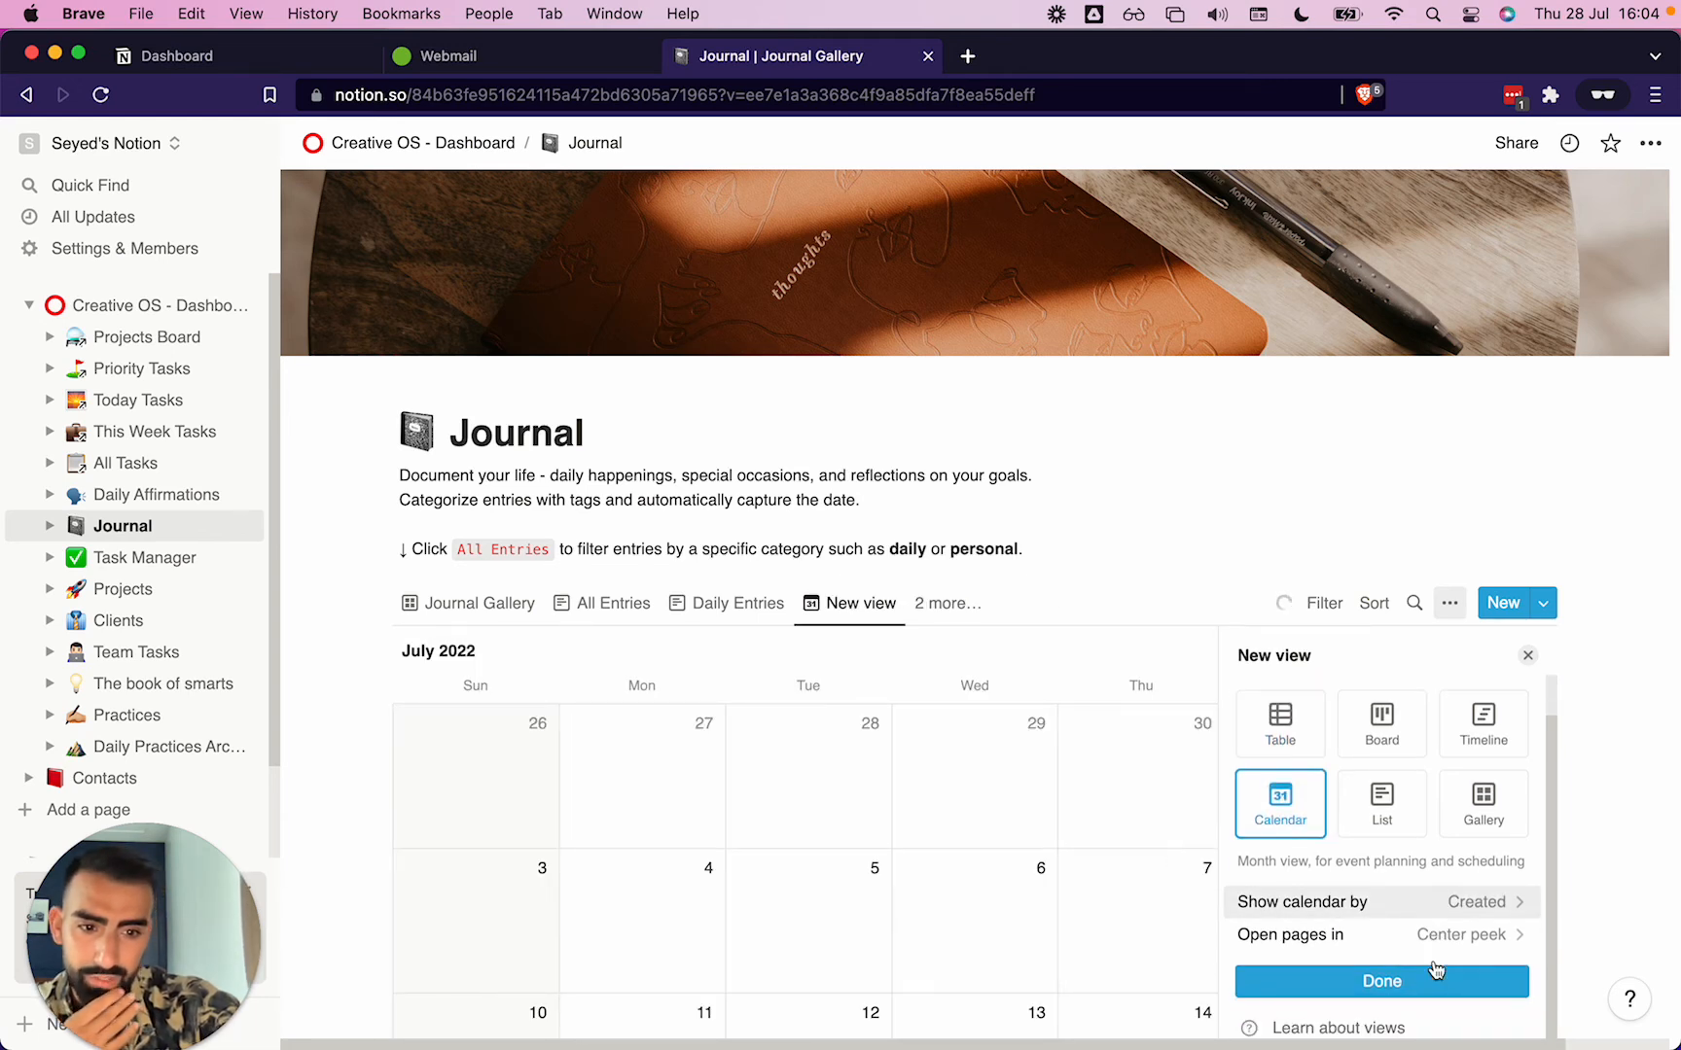
{"action": "left_click", "coordinate": [1462, 907]}
{"action": "left_click", "coordinate": [1464, 914]}
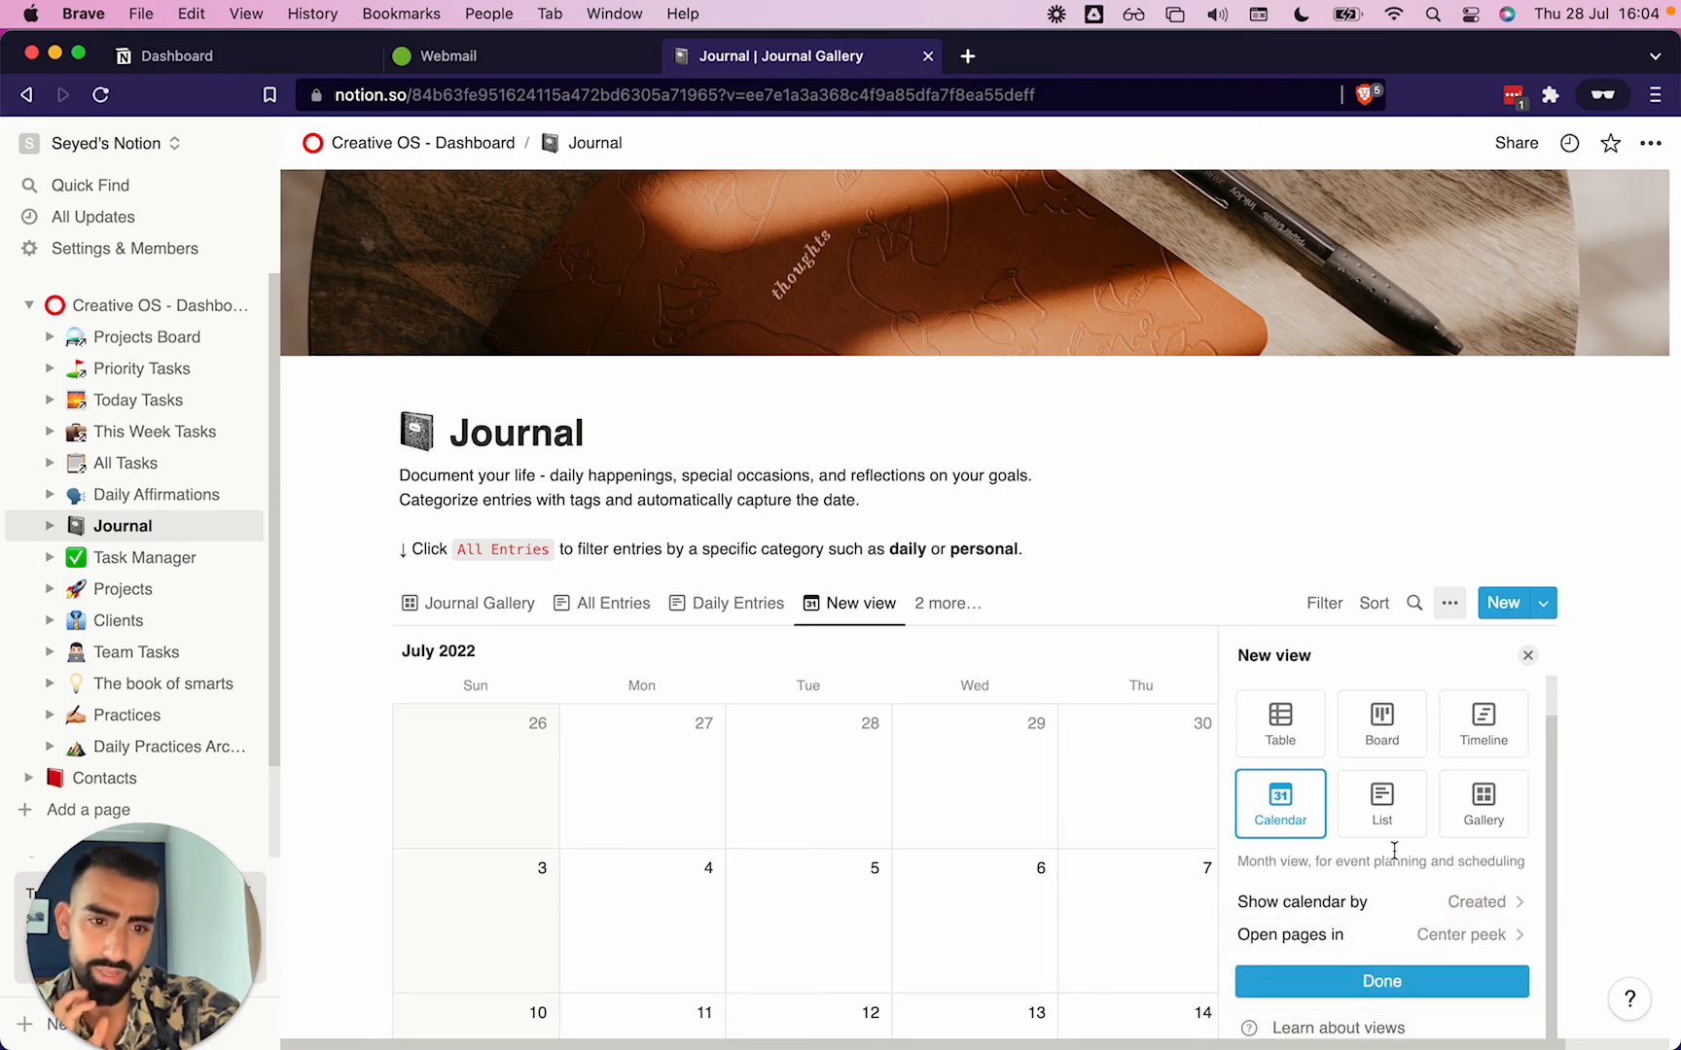
{"action": "left_click", "coordinate": [1379, 984]}
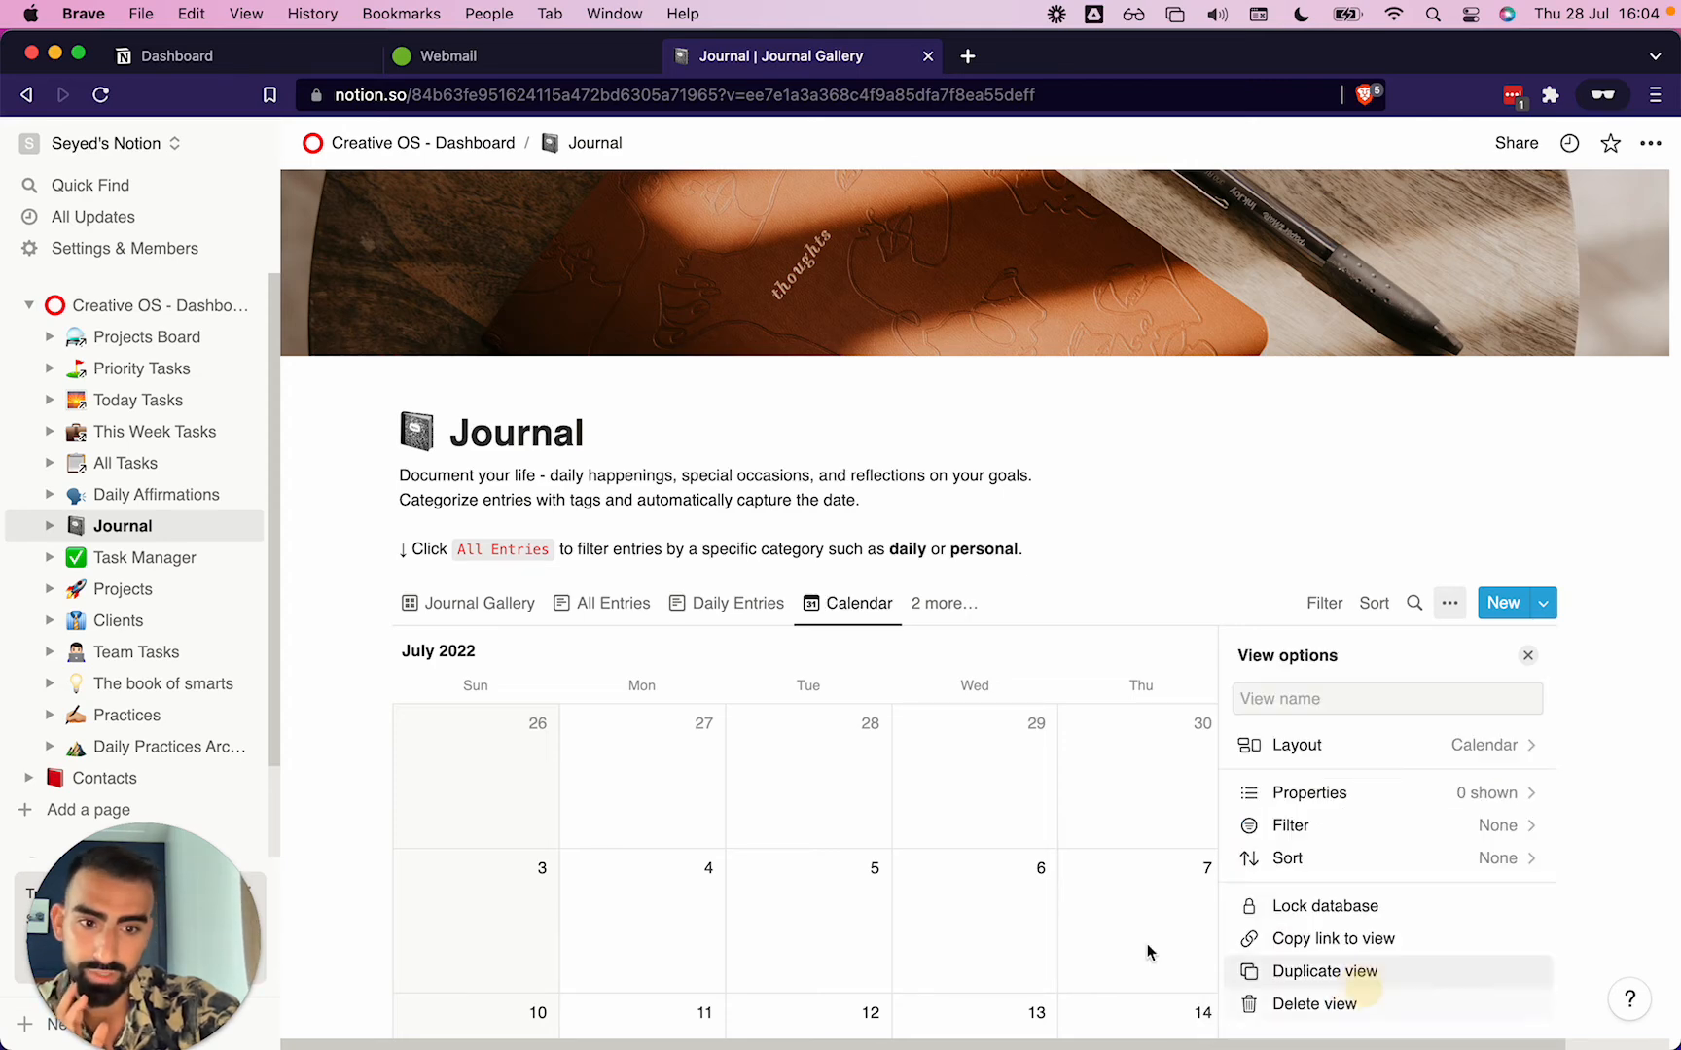
{"action": "left_click", "coordinate": [1068, 560]}
Examine how the journal entries are laid out across the July 2022 calendar and the following weeks.
{"action": "scroll", "coordinate": [1067, 559], "scroll_direction": "down", "scroll_amount": 10}
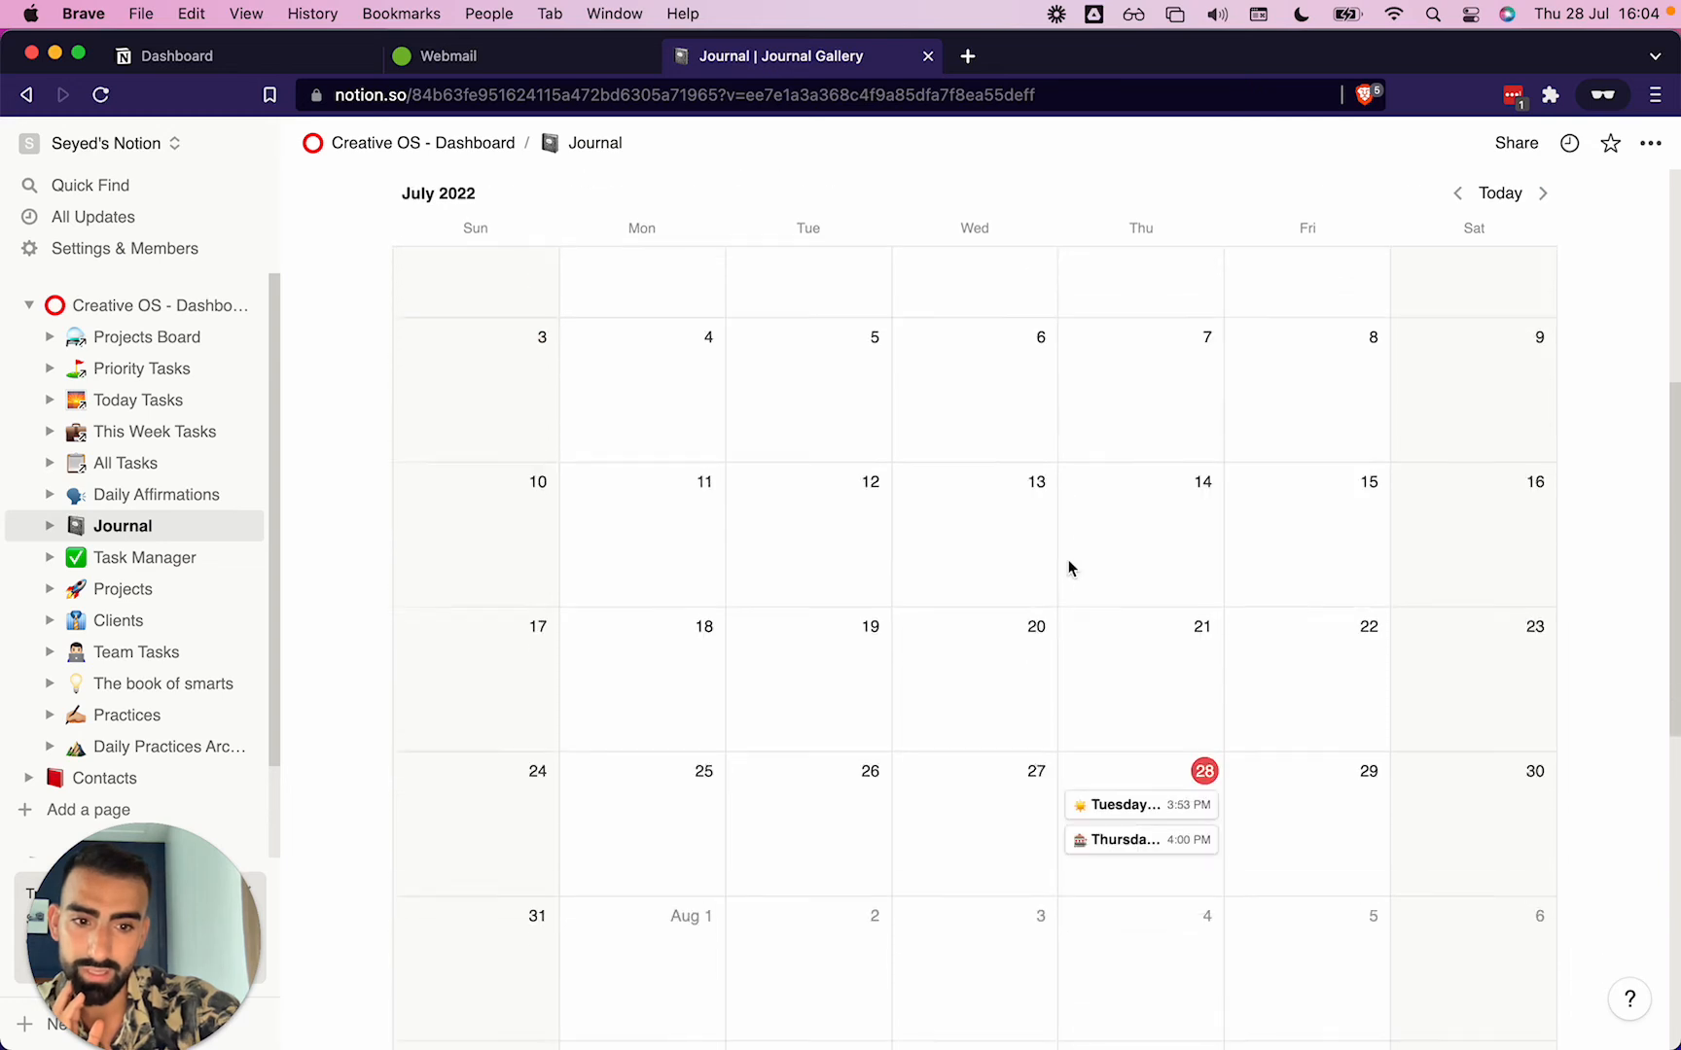
{"action": "scroll", "coordinate": [1068, 564], "scroll_direction": "down", "scroll_amount": 2}
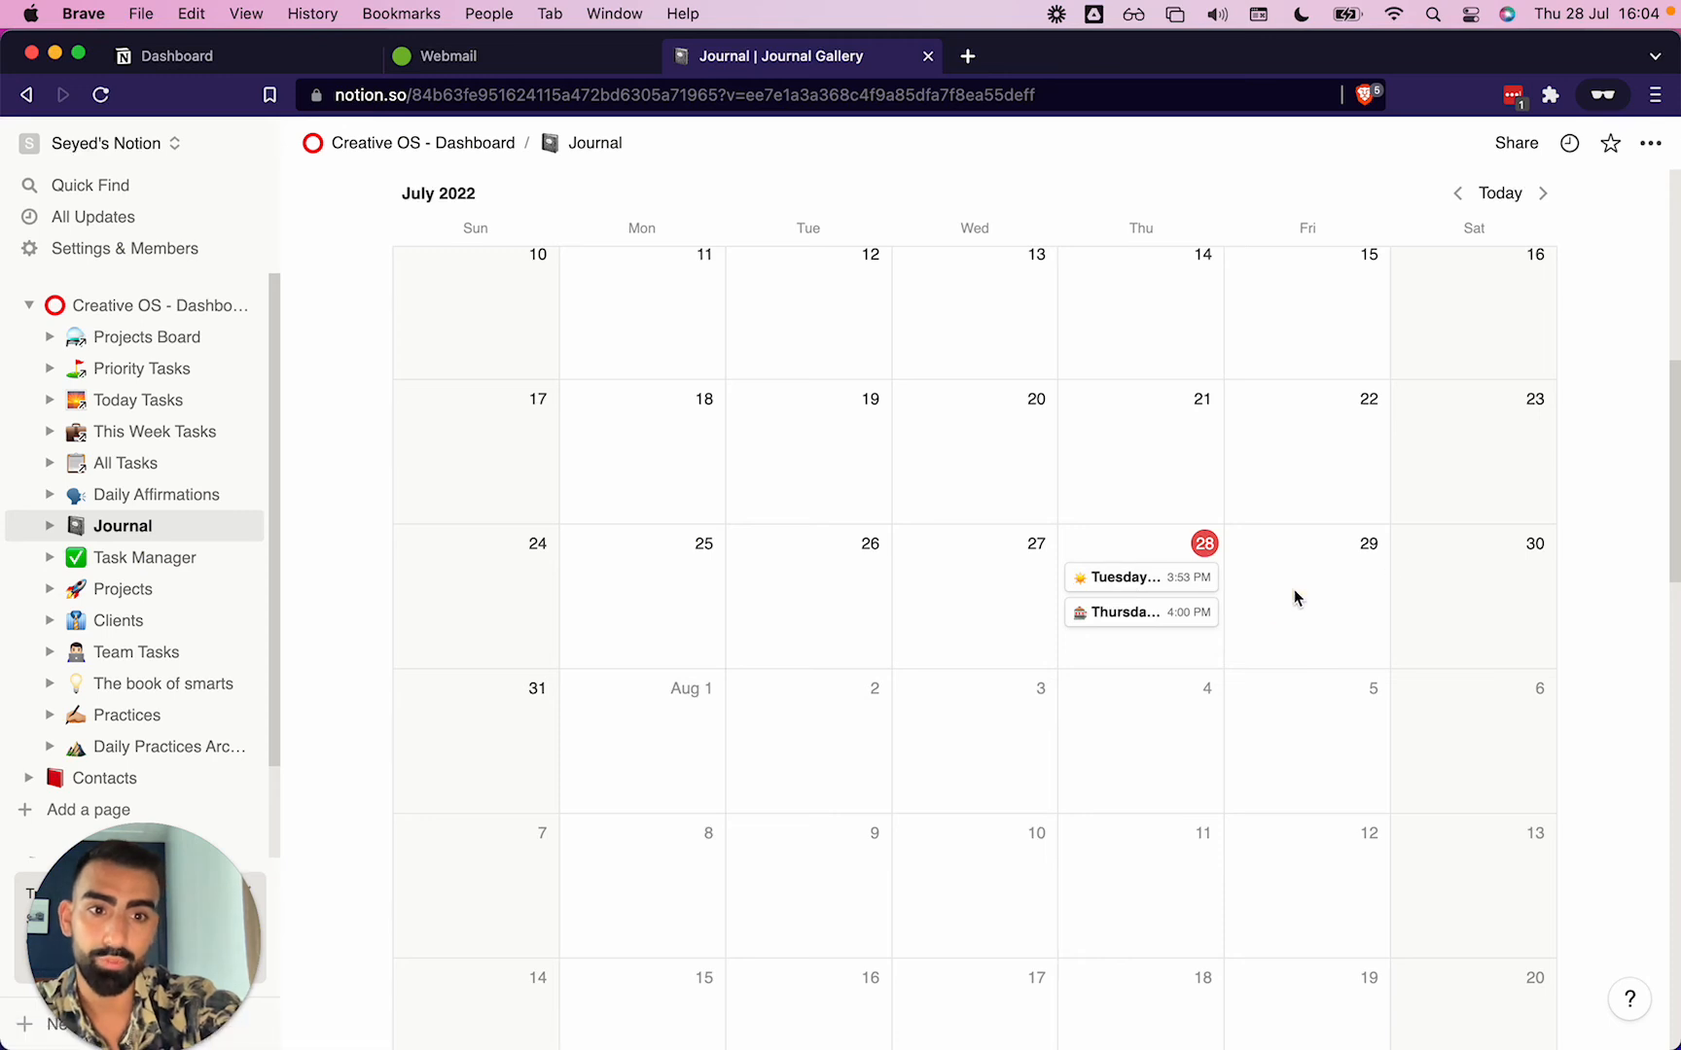
{"action": "left_click", "coordinate": [1330, 588]}
{"action": "scroll", "coordinate": [1110, 601], "scroll_direction": "up", "scroll_amount": 3}
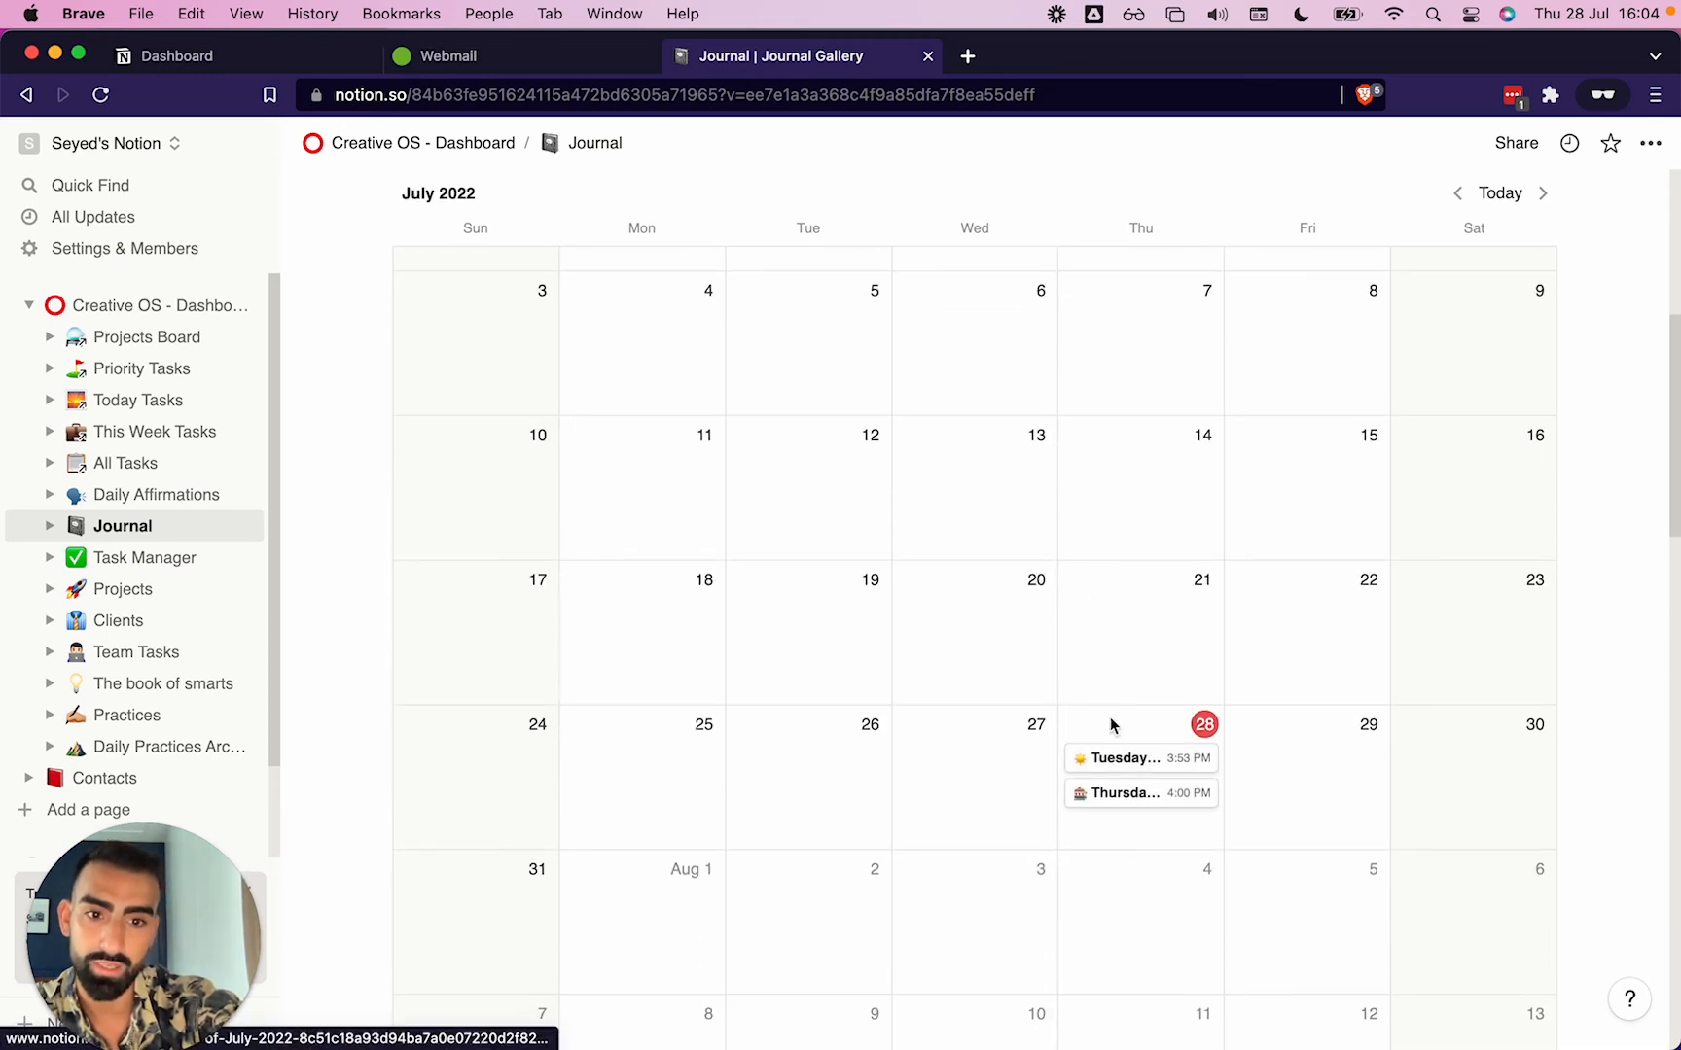
{"action": "scroll", "coordinate": [1114, 810], "scroll_direction": "up", "scroll_amount": 5}
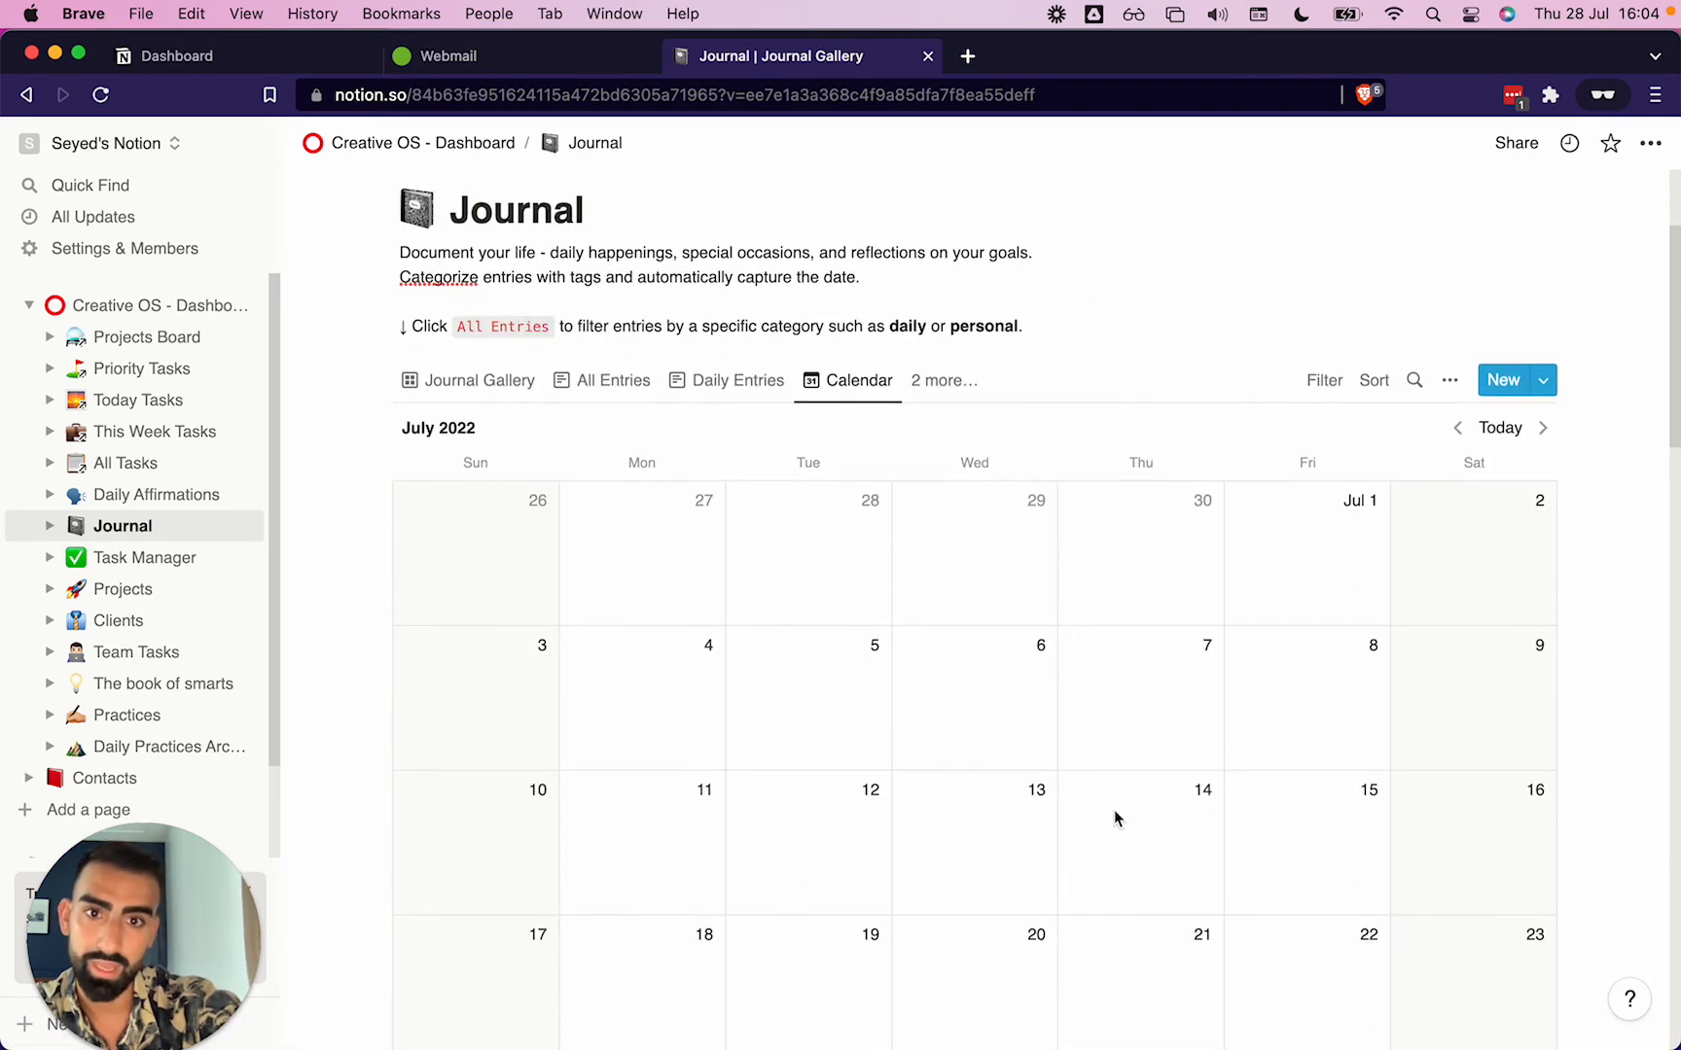
{"action": "scroll", "coordinate": [988, 383], "scroll_direction": "down", "scroll_amount": 10}
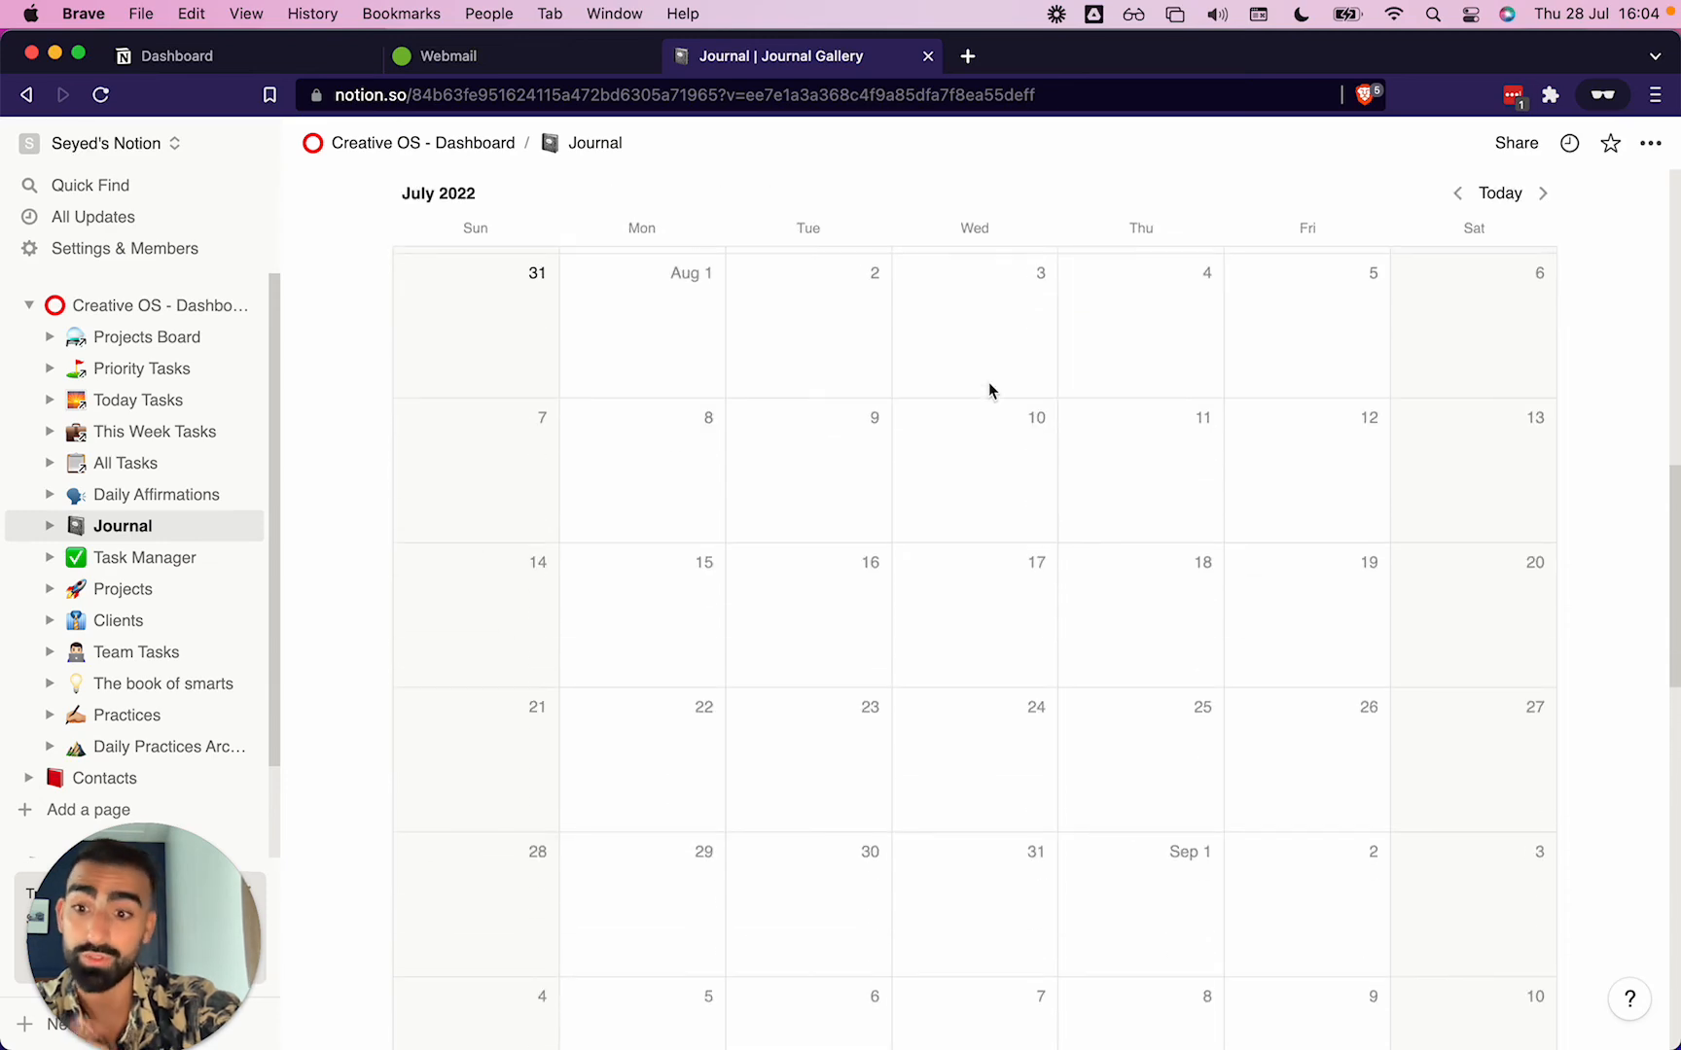
{"action": "scroll", "coordinate": [988, 389], "scroll_direction": "up", "scroll_amount": 10}
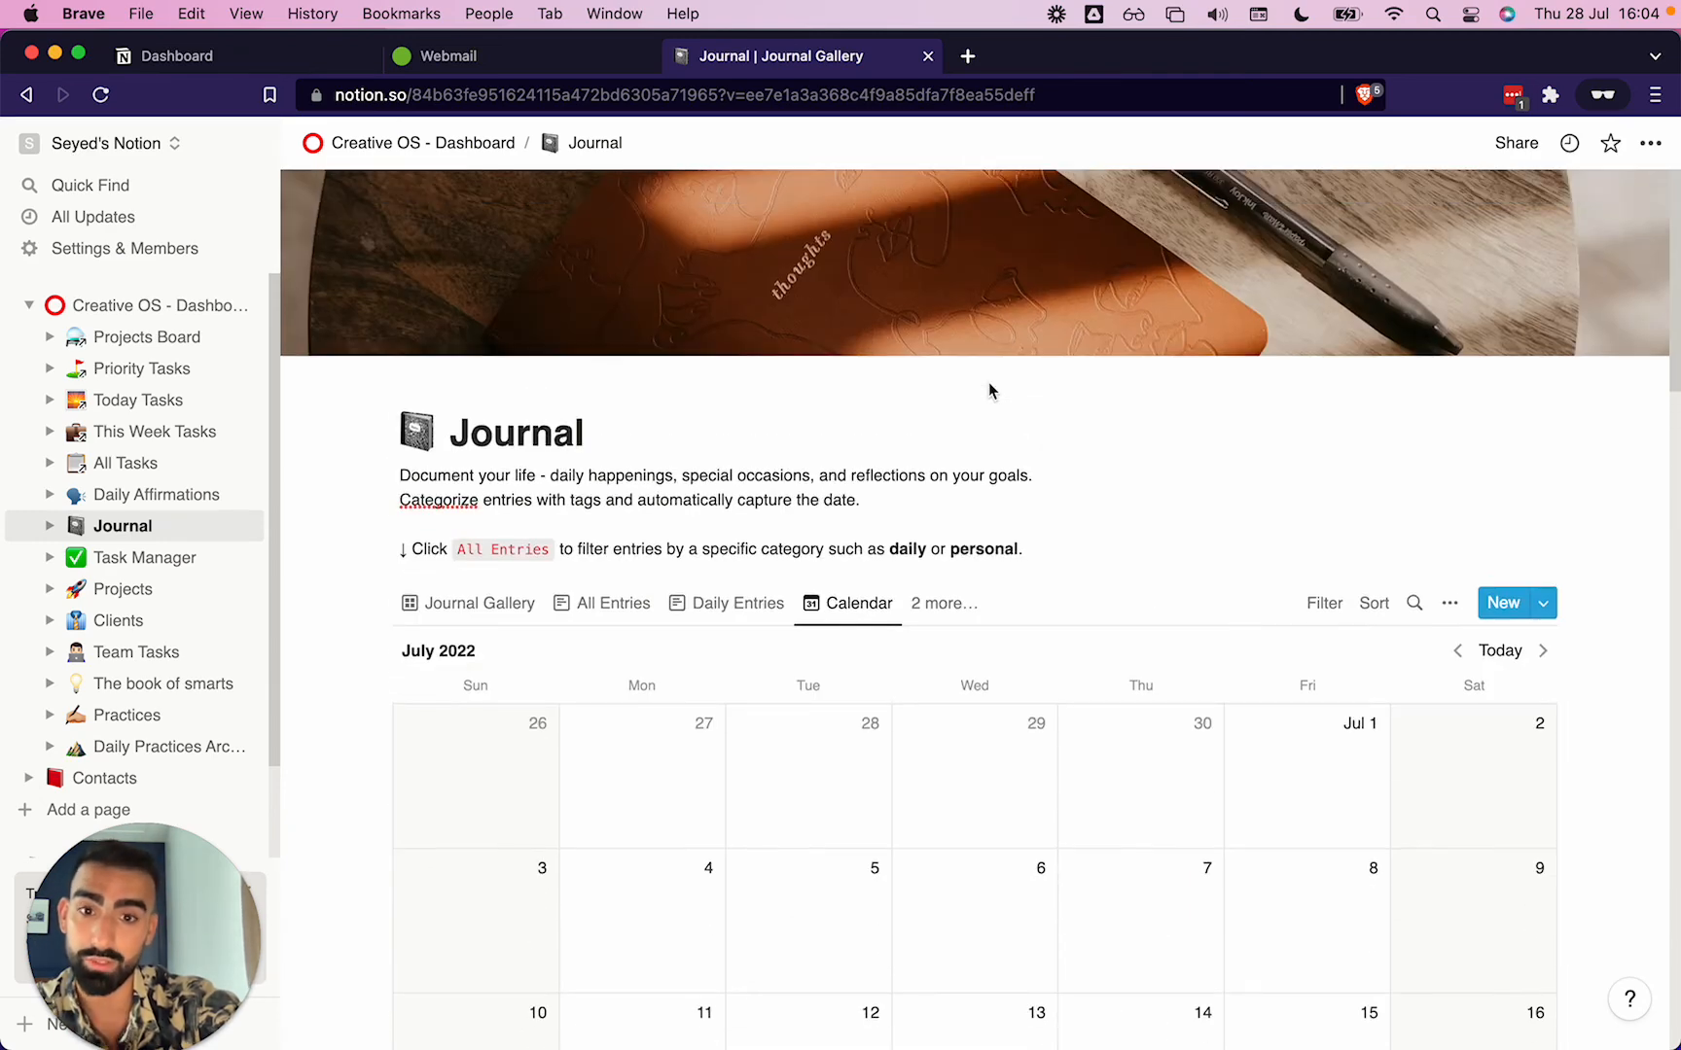
Go back through the Daily Entries and All Entries views to the Journal Gallery.
{"action": "left_click", "coordinate": [708, 607]}
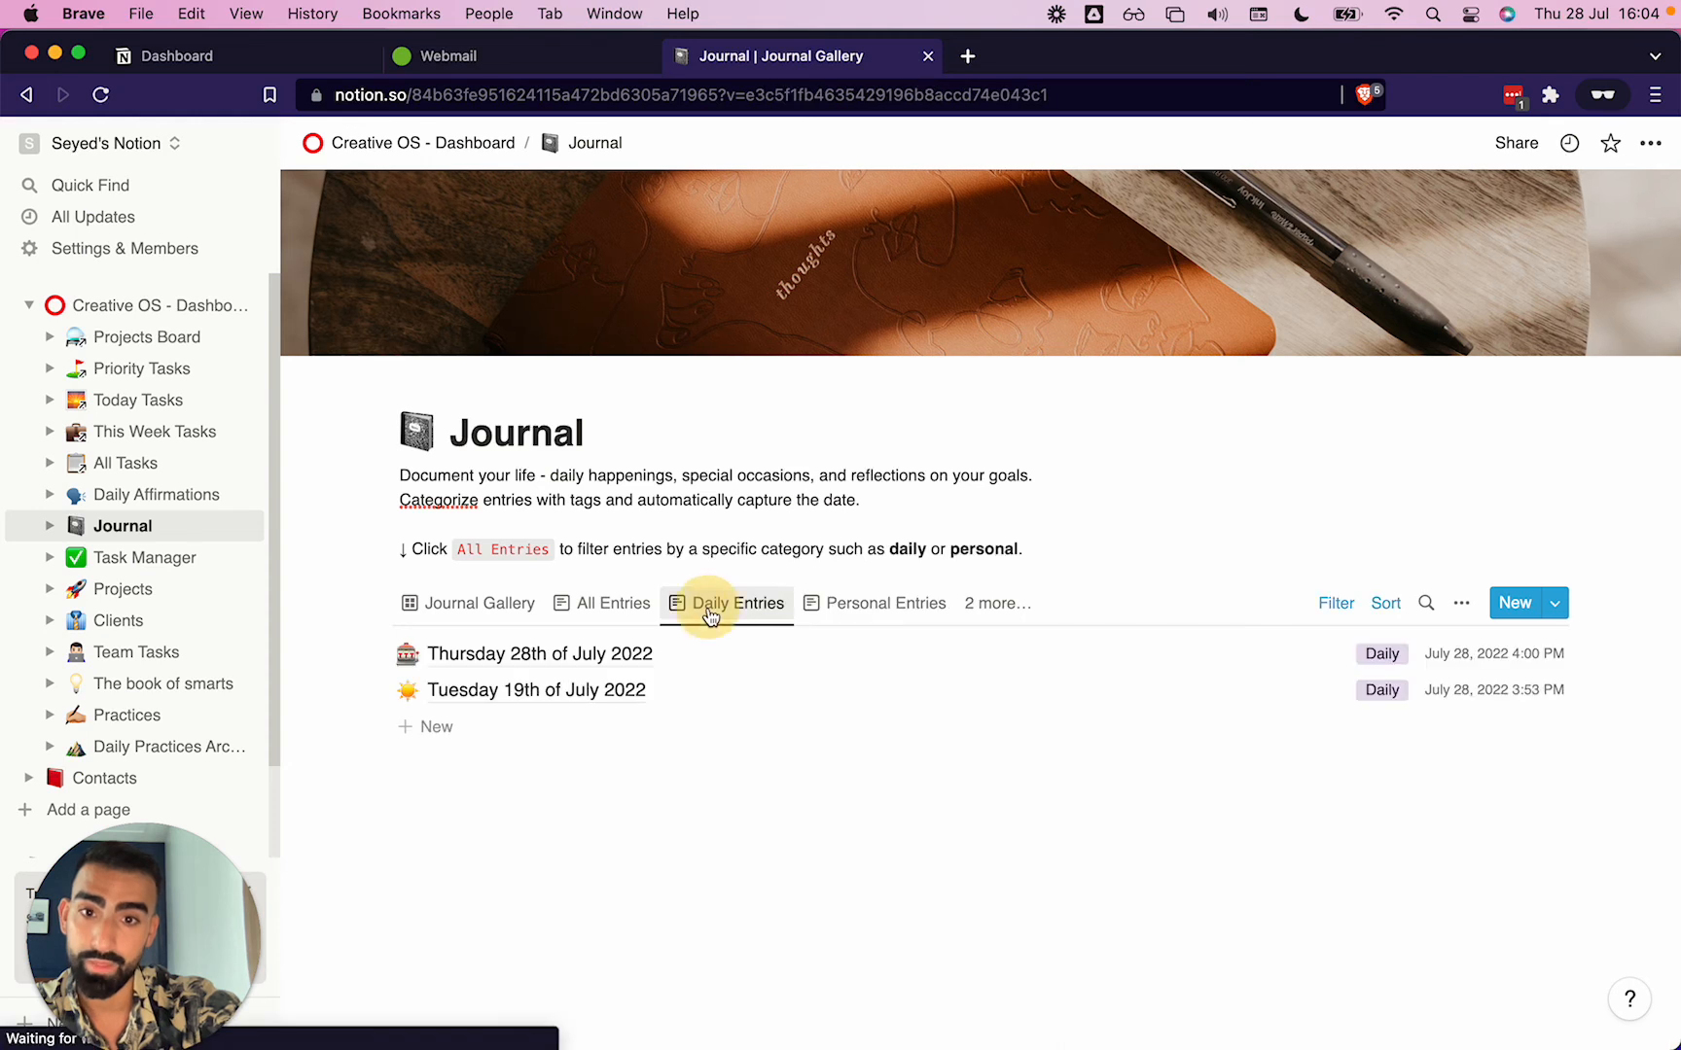
{"action": "left_click", "coordinate": [582, 605]}
{"action": "left_click", "coordinate": [476, 605]}
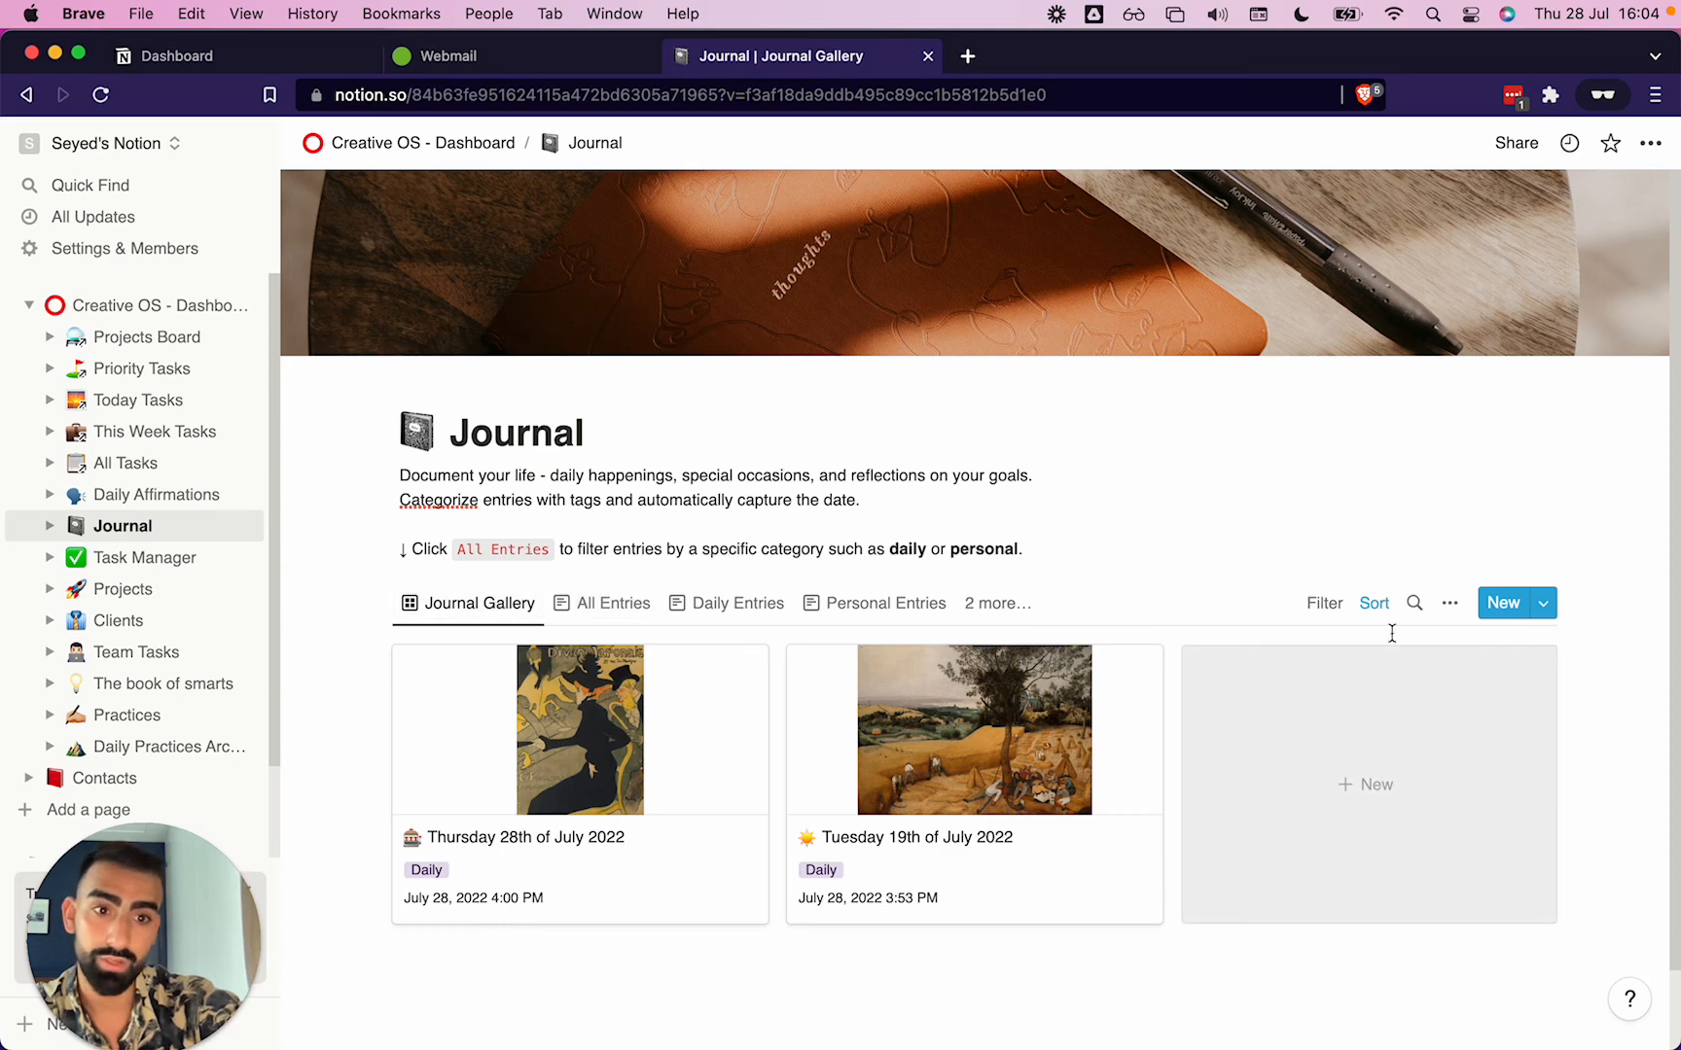
Create a new journal entry tagged Poetry and title it "I'm in love".
{"action": "left_click", "coordinate": [1332, 812]}
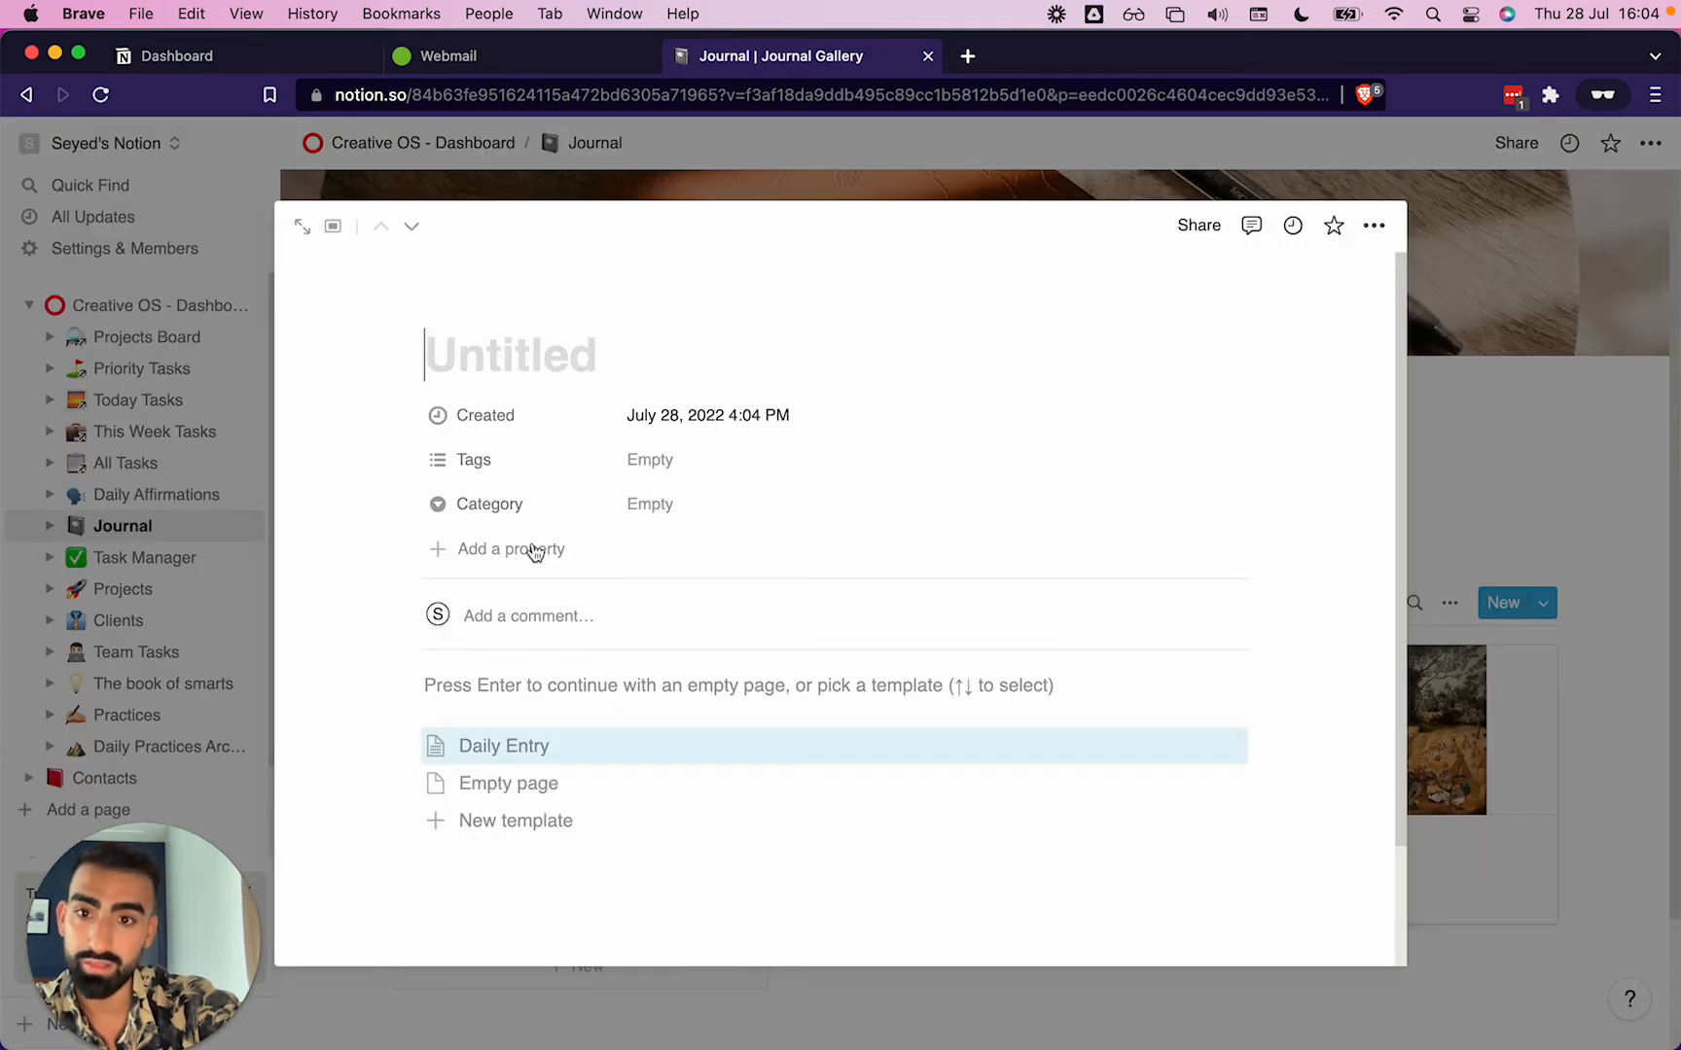
{"action": "left_click", "coordinate": [647, 460]}
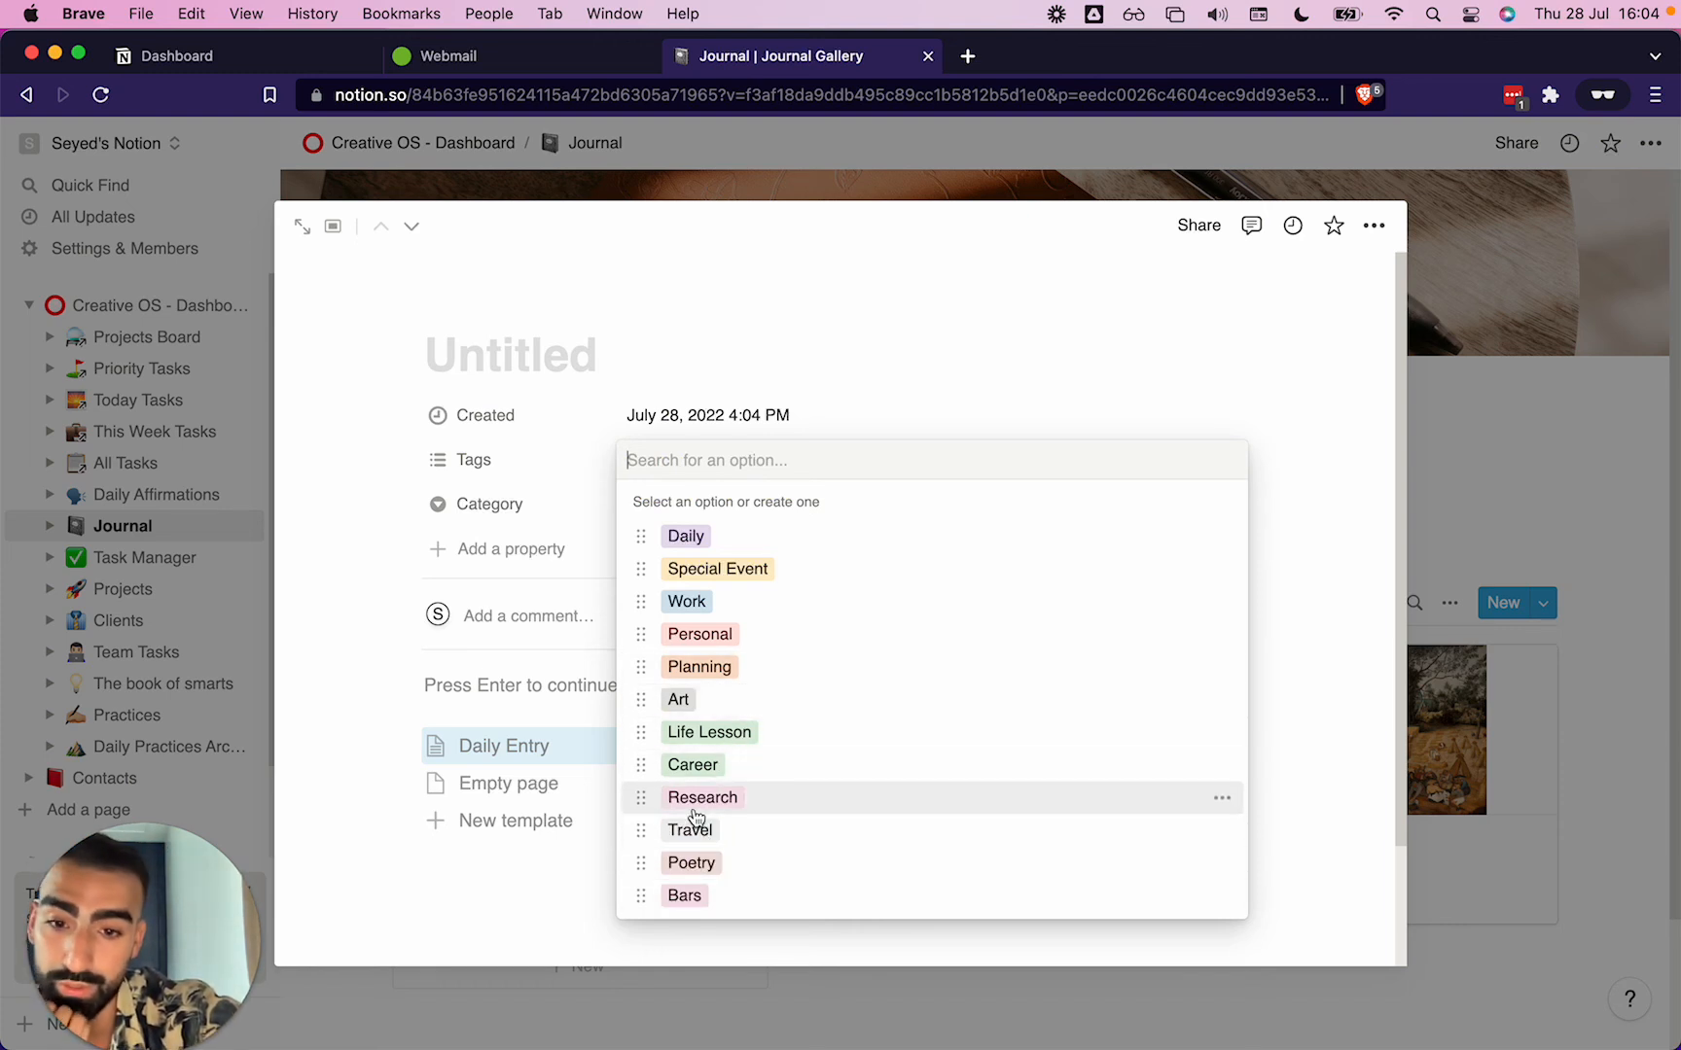
{"action": "left_click", "coordinate": [681, 864]}
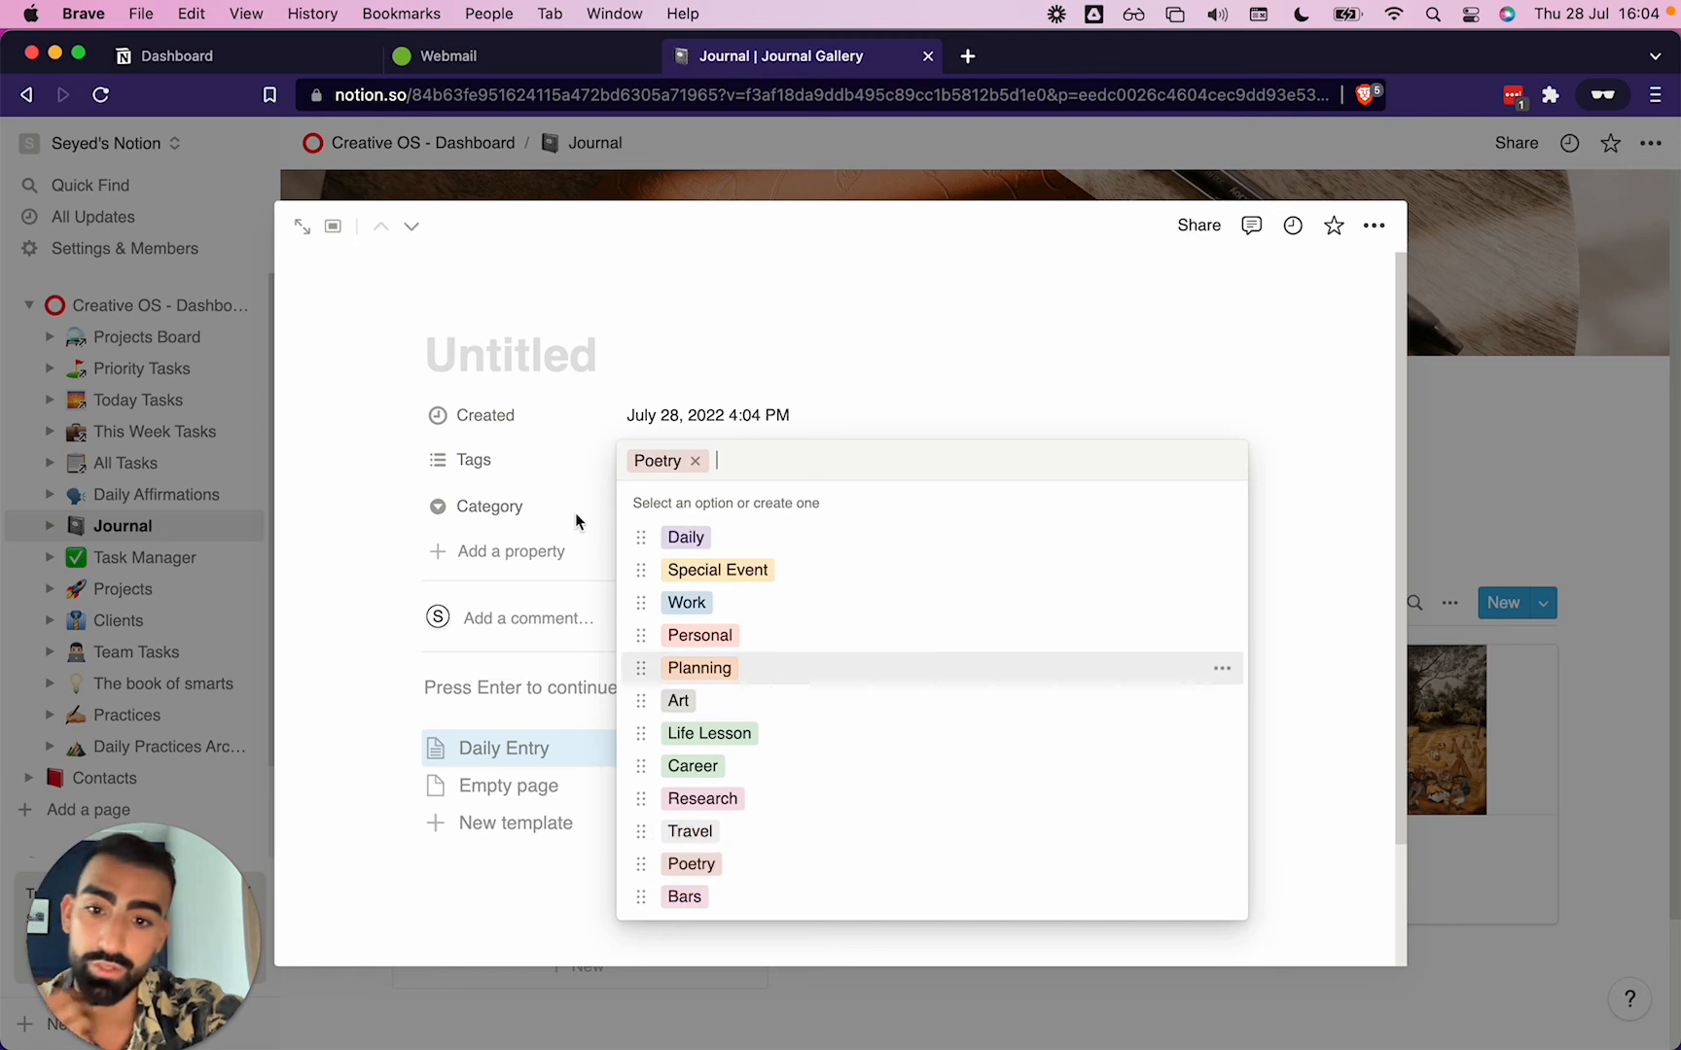
{"action": "left_click", "coordinate": [487, 350]}
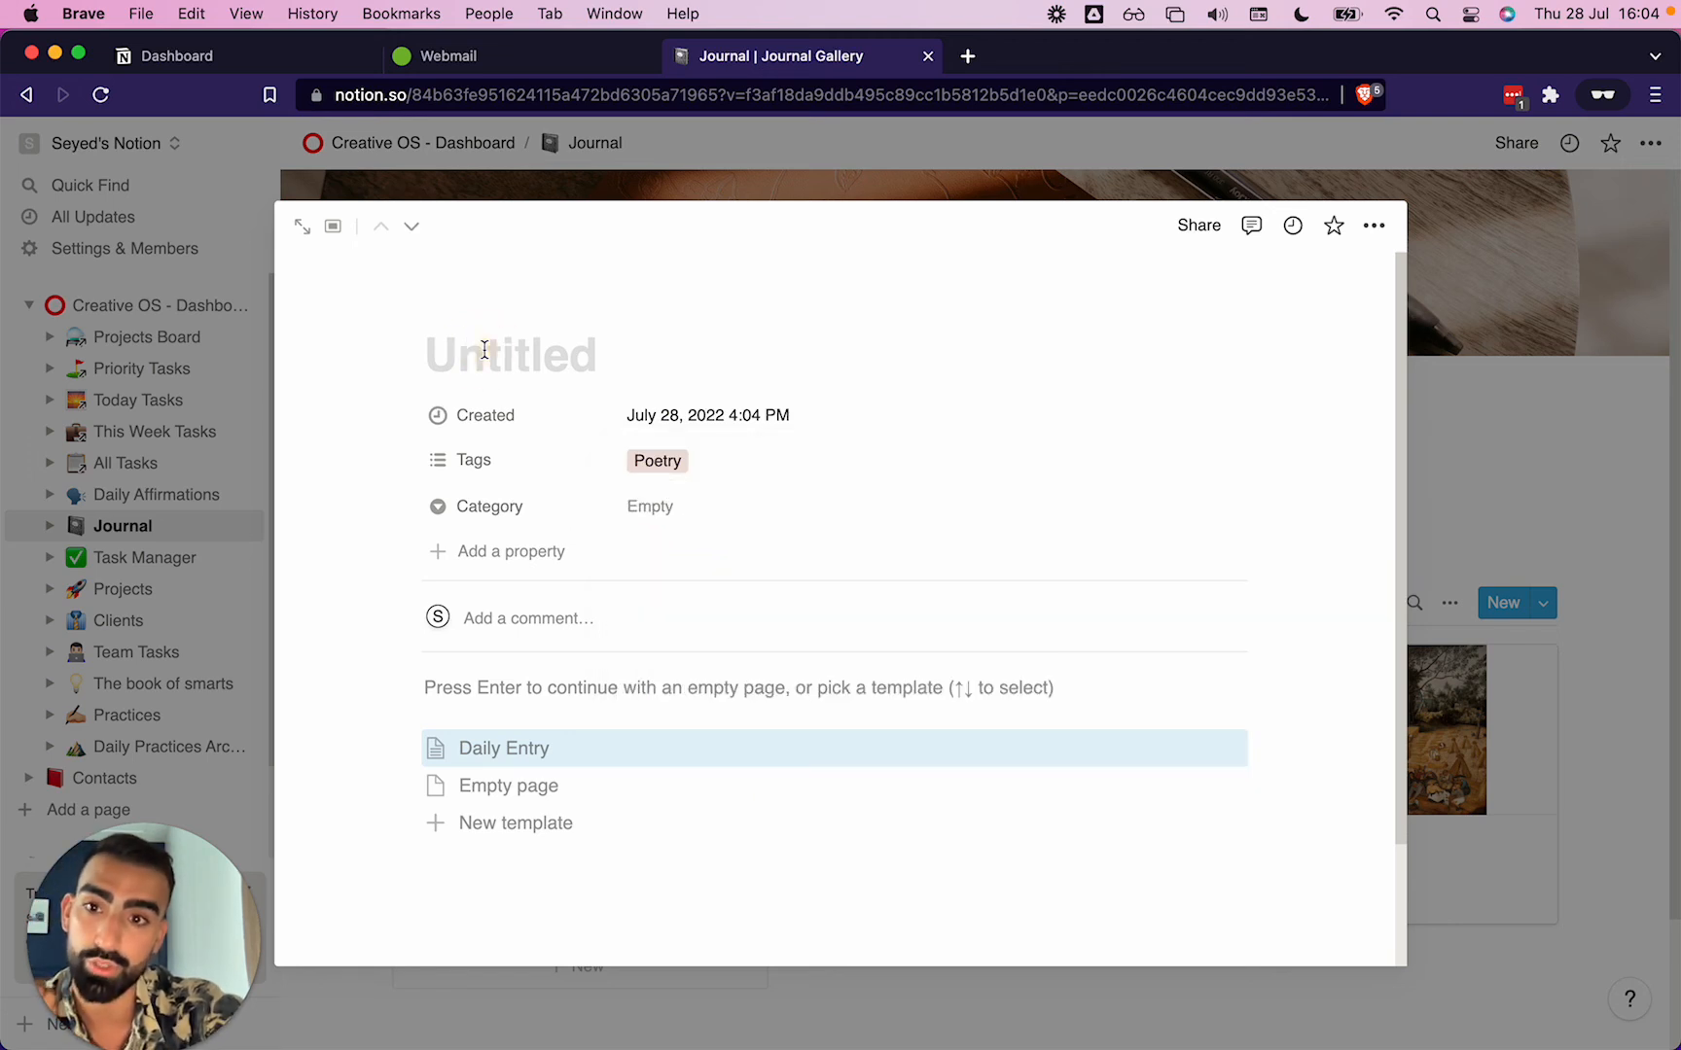
{"action": "left_click", "coordinate": [459, 358]}
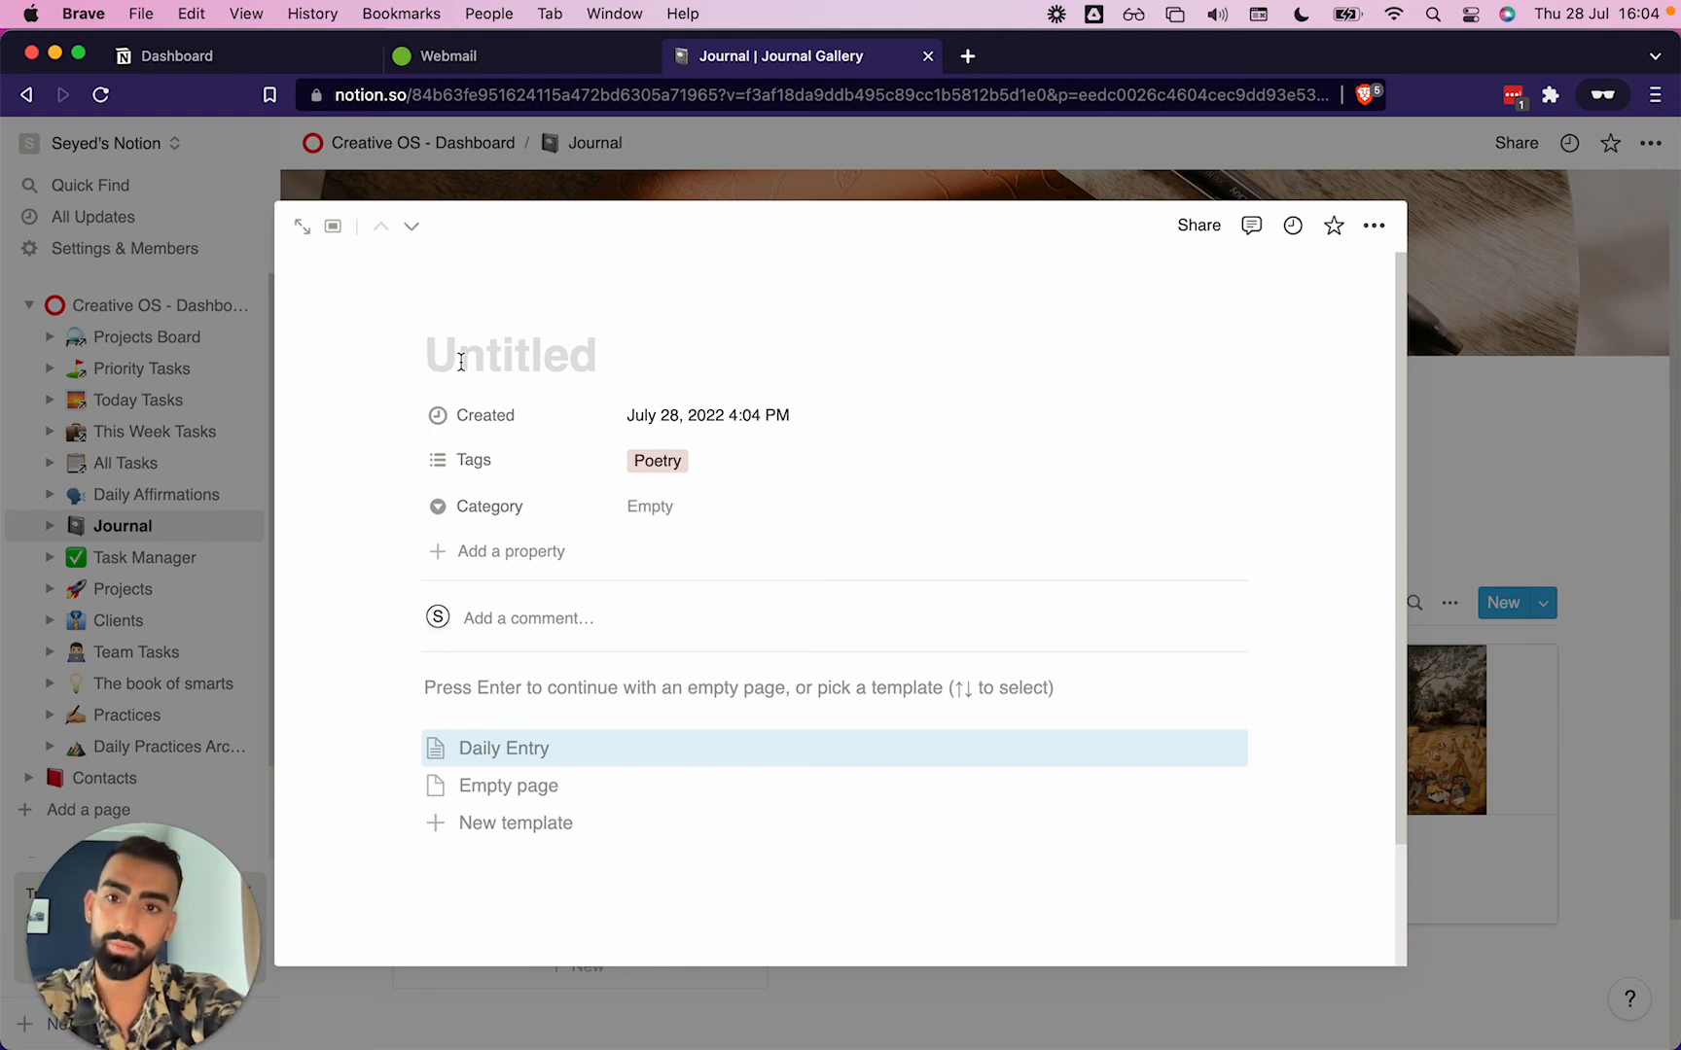
{"action": "left_click", "coordinate": [429, 355]}
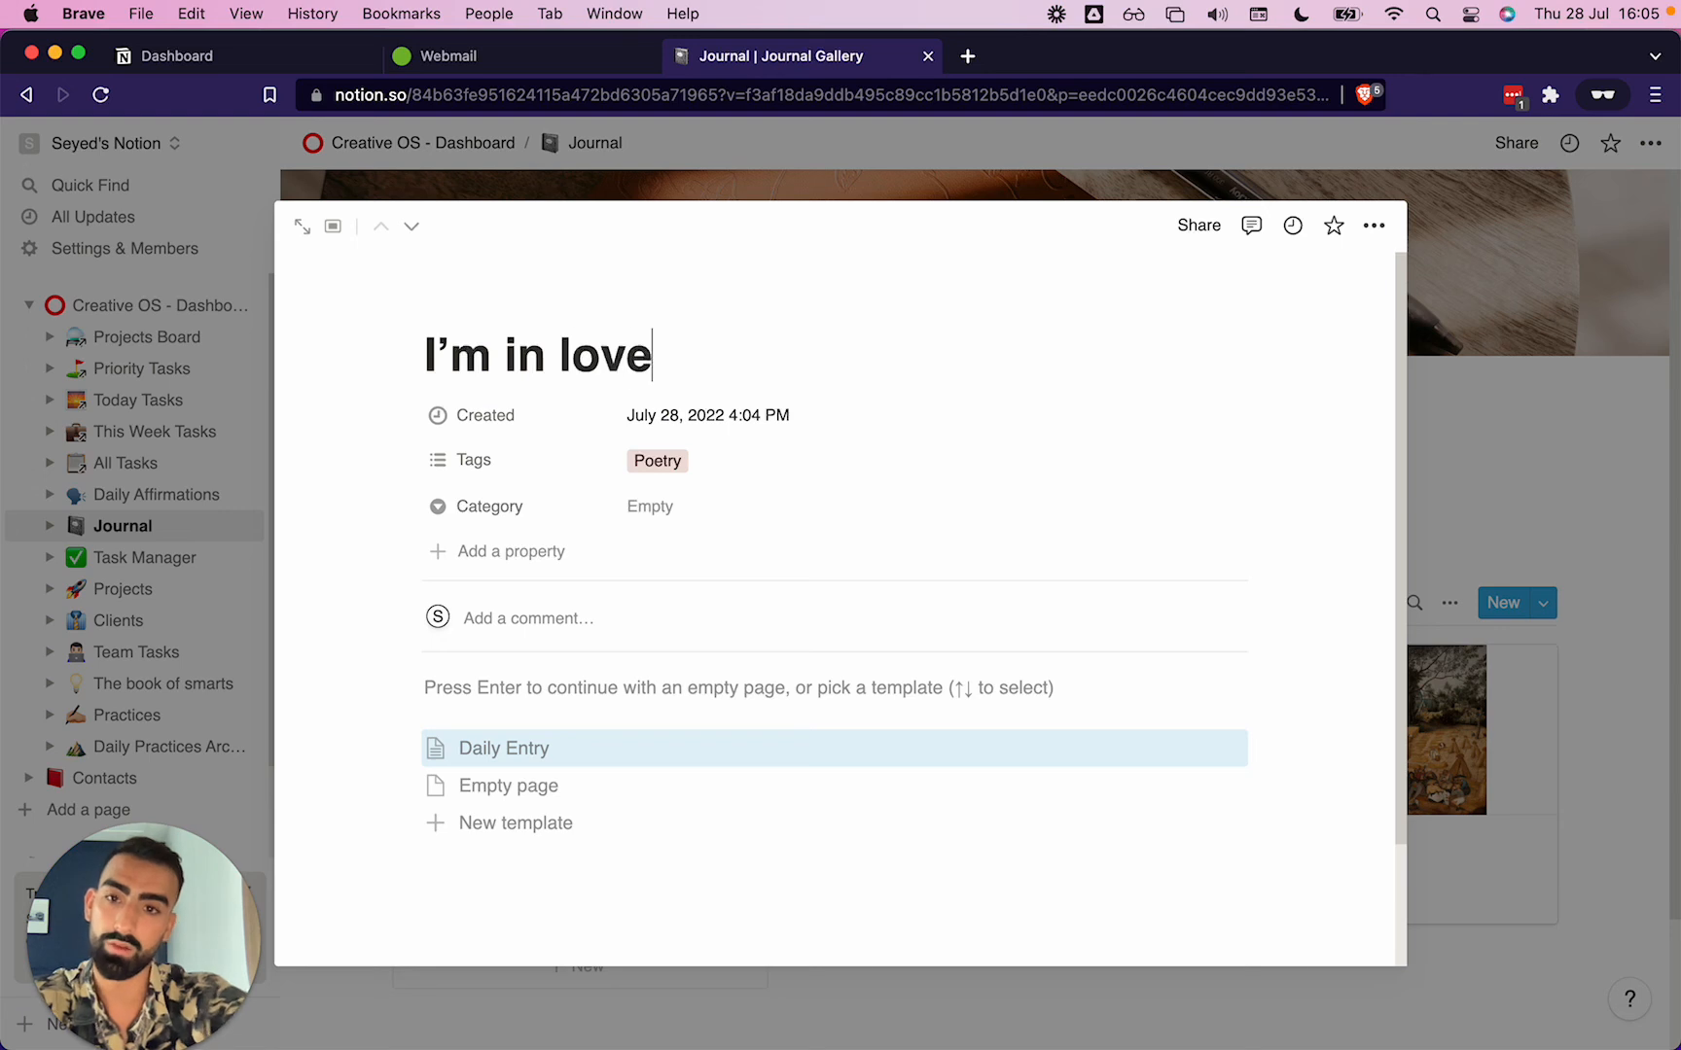
Write "Hello this is a sentence" in the entry's body and duplicate it on a second line.
{"action": "left_click", "coordinate": [463, 695]}
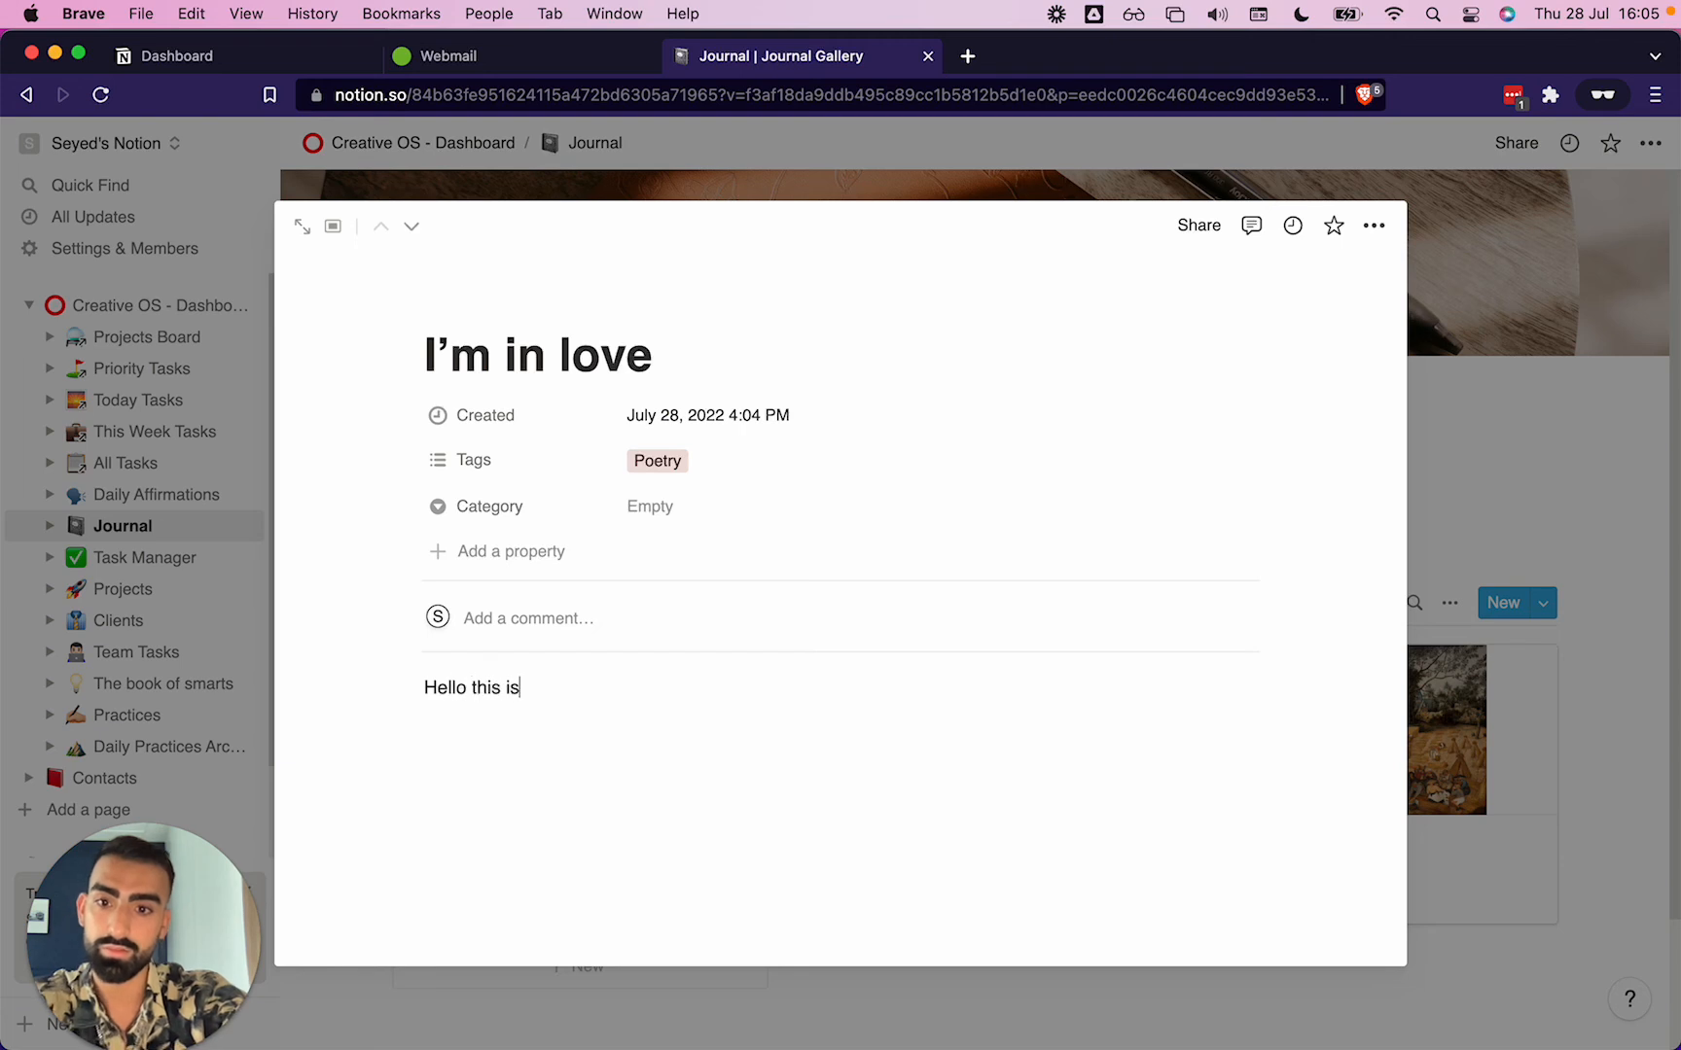
{"action": "key", "text": "super+a"}
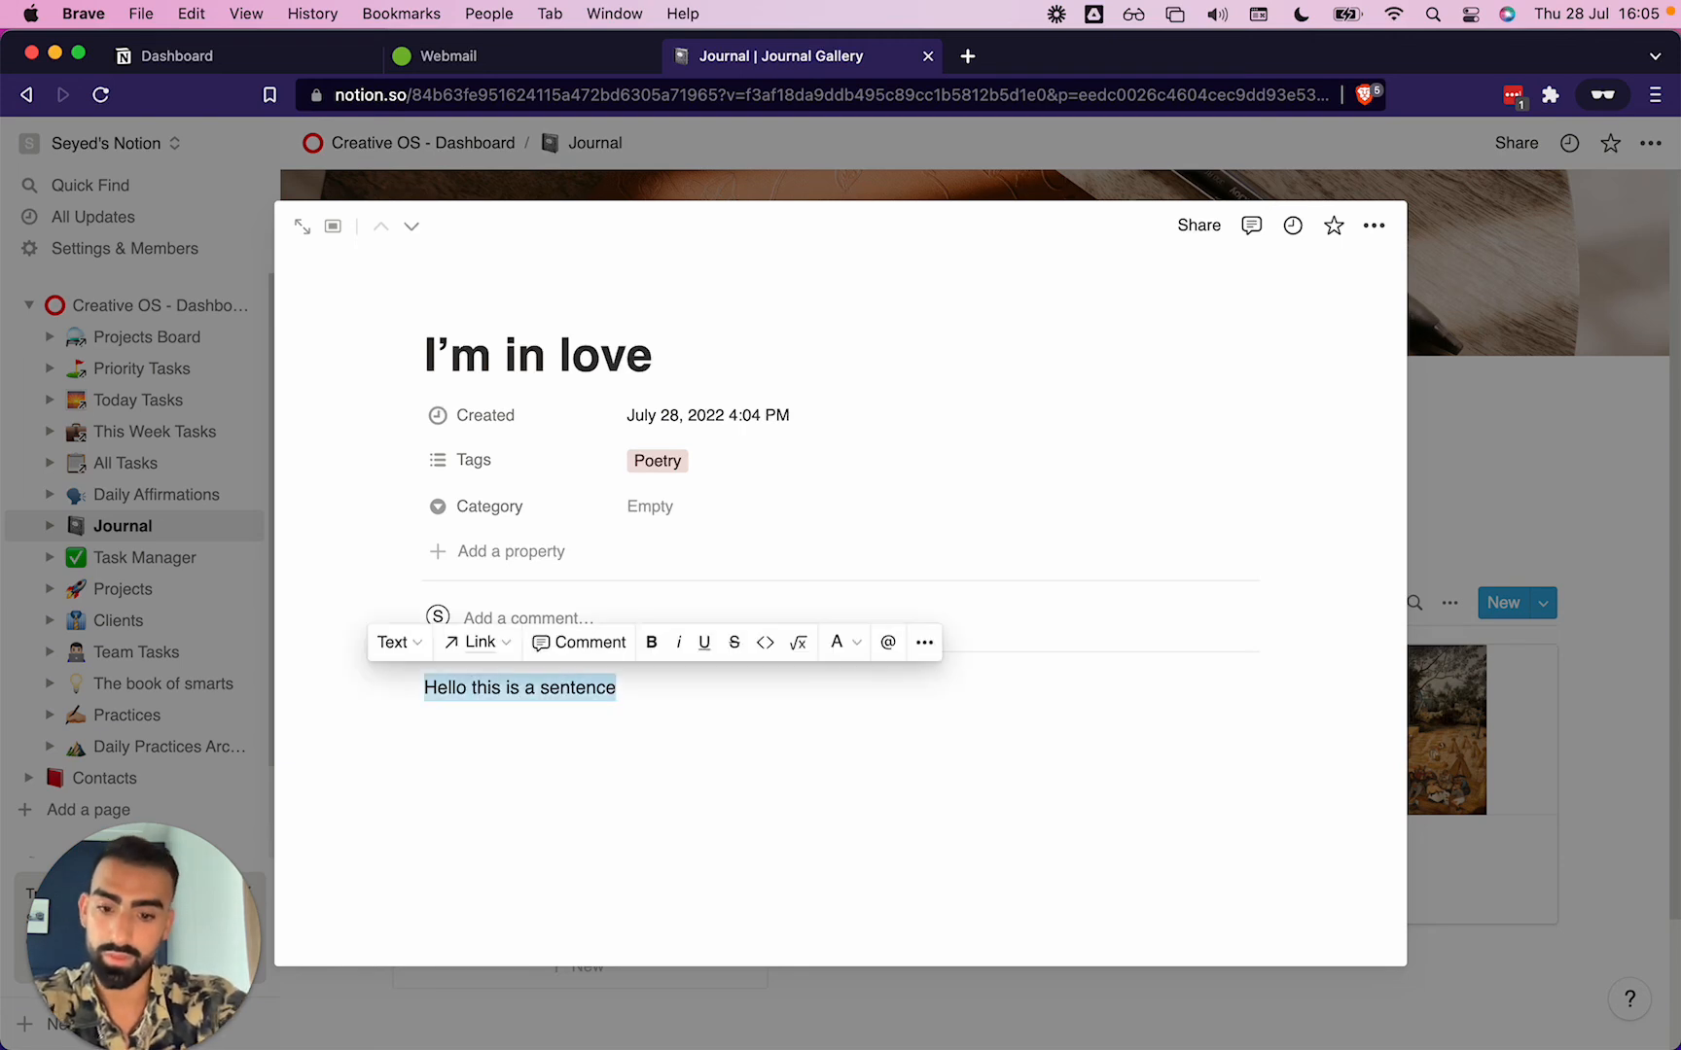
{"action": "key", "text": "super+c"}
{"action": "key", "text": "Return"}
{"action": "key", "text": "super+v"}
Open the "I'm in love" entry as a full page, add a cover image, and return to the Journal gallery.
{"action": "key", "text": "super+Return"}
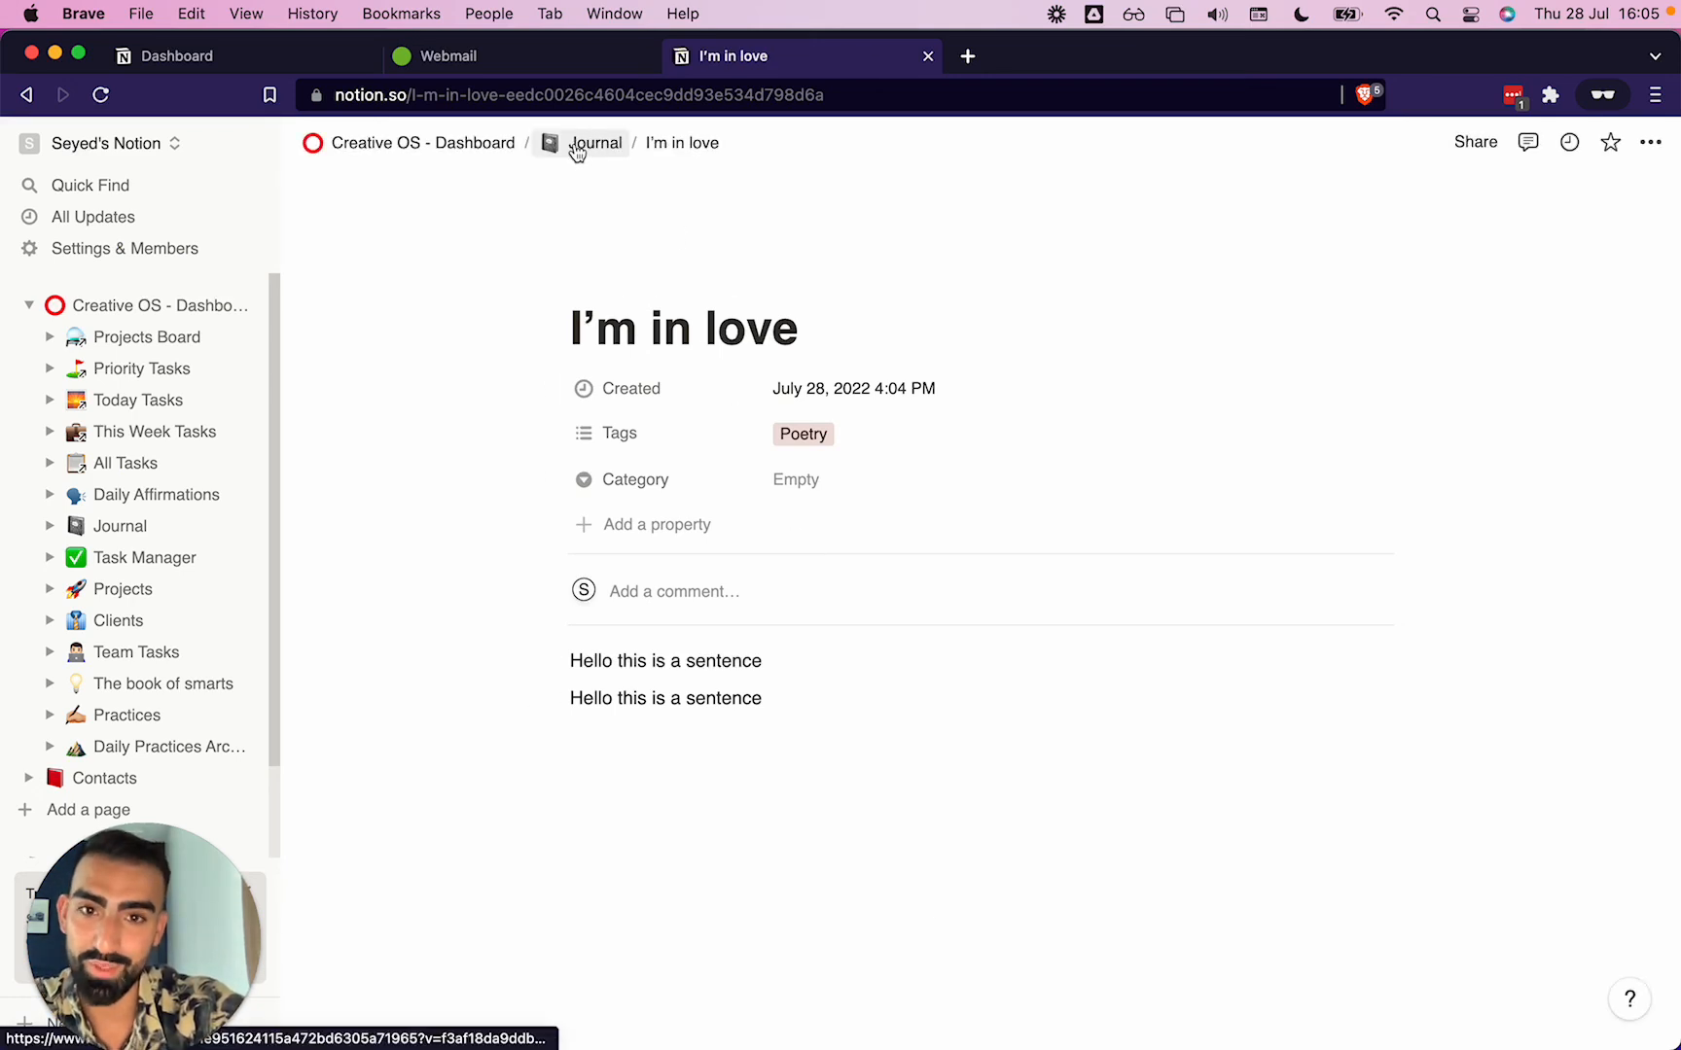
{"action": "left_click", "coordinate": [724, 285]}
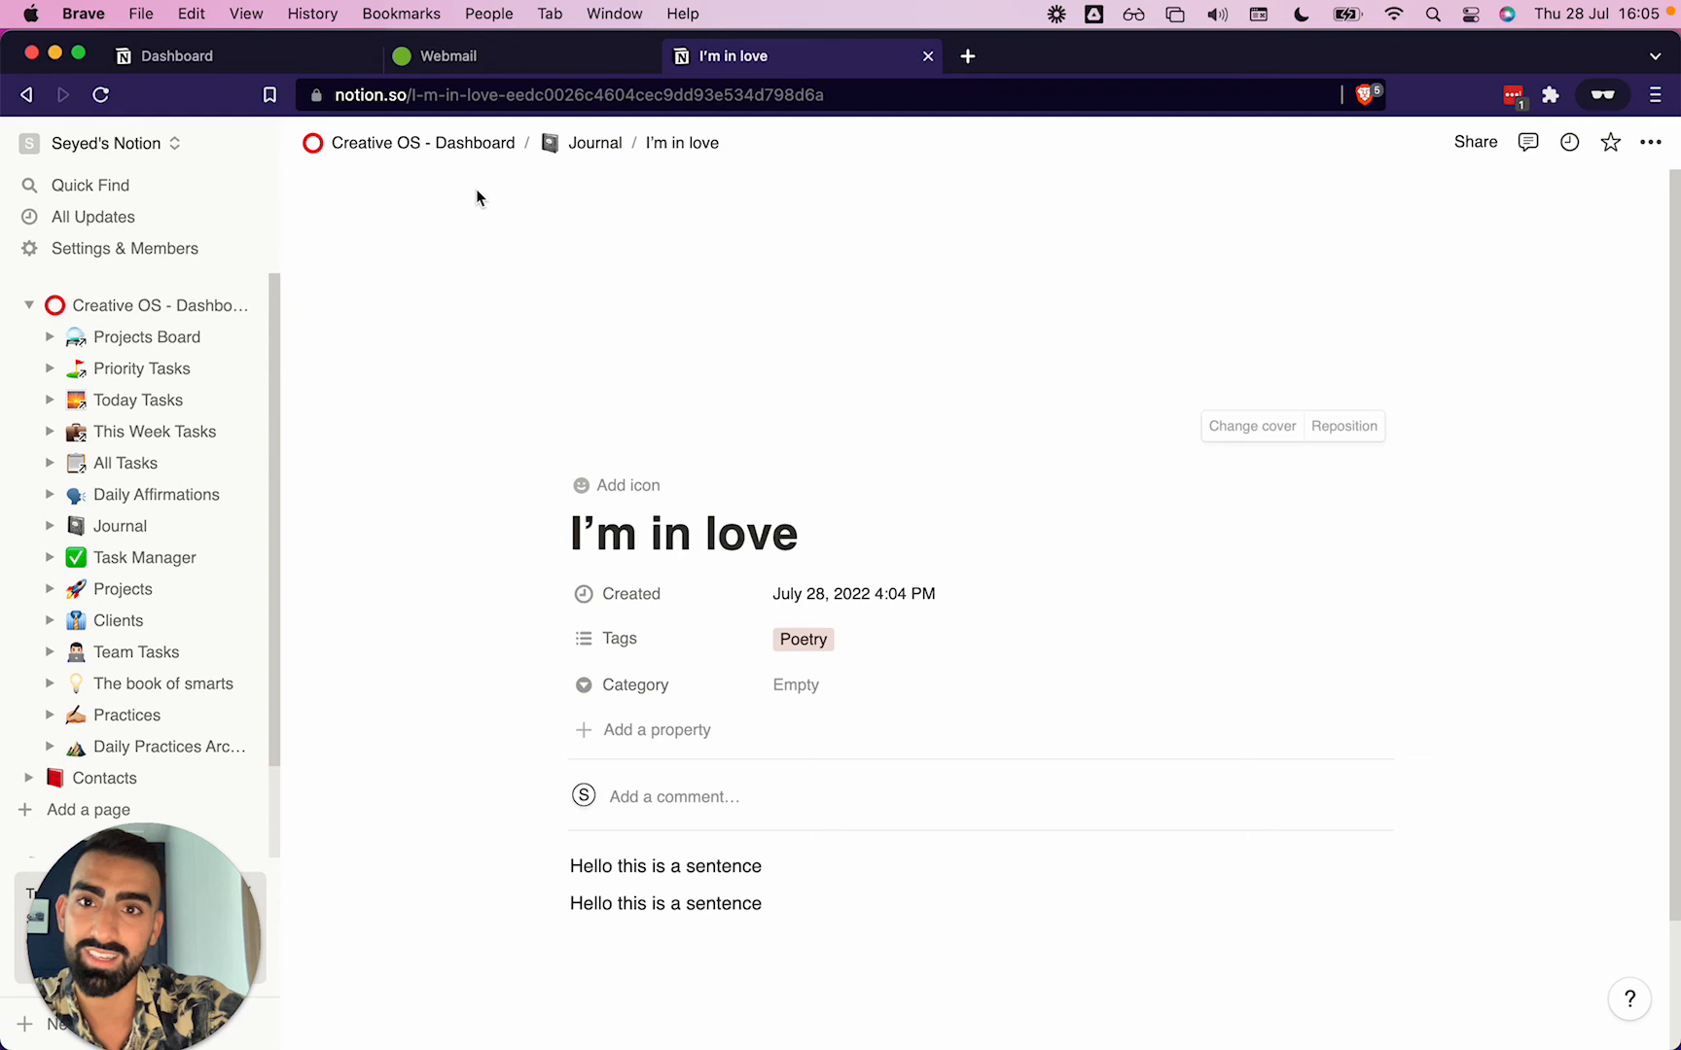
{"action": "left_click", "coordinate": [591, 142]}
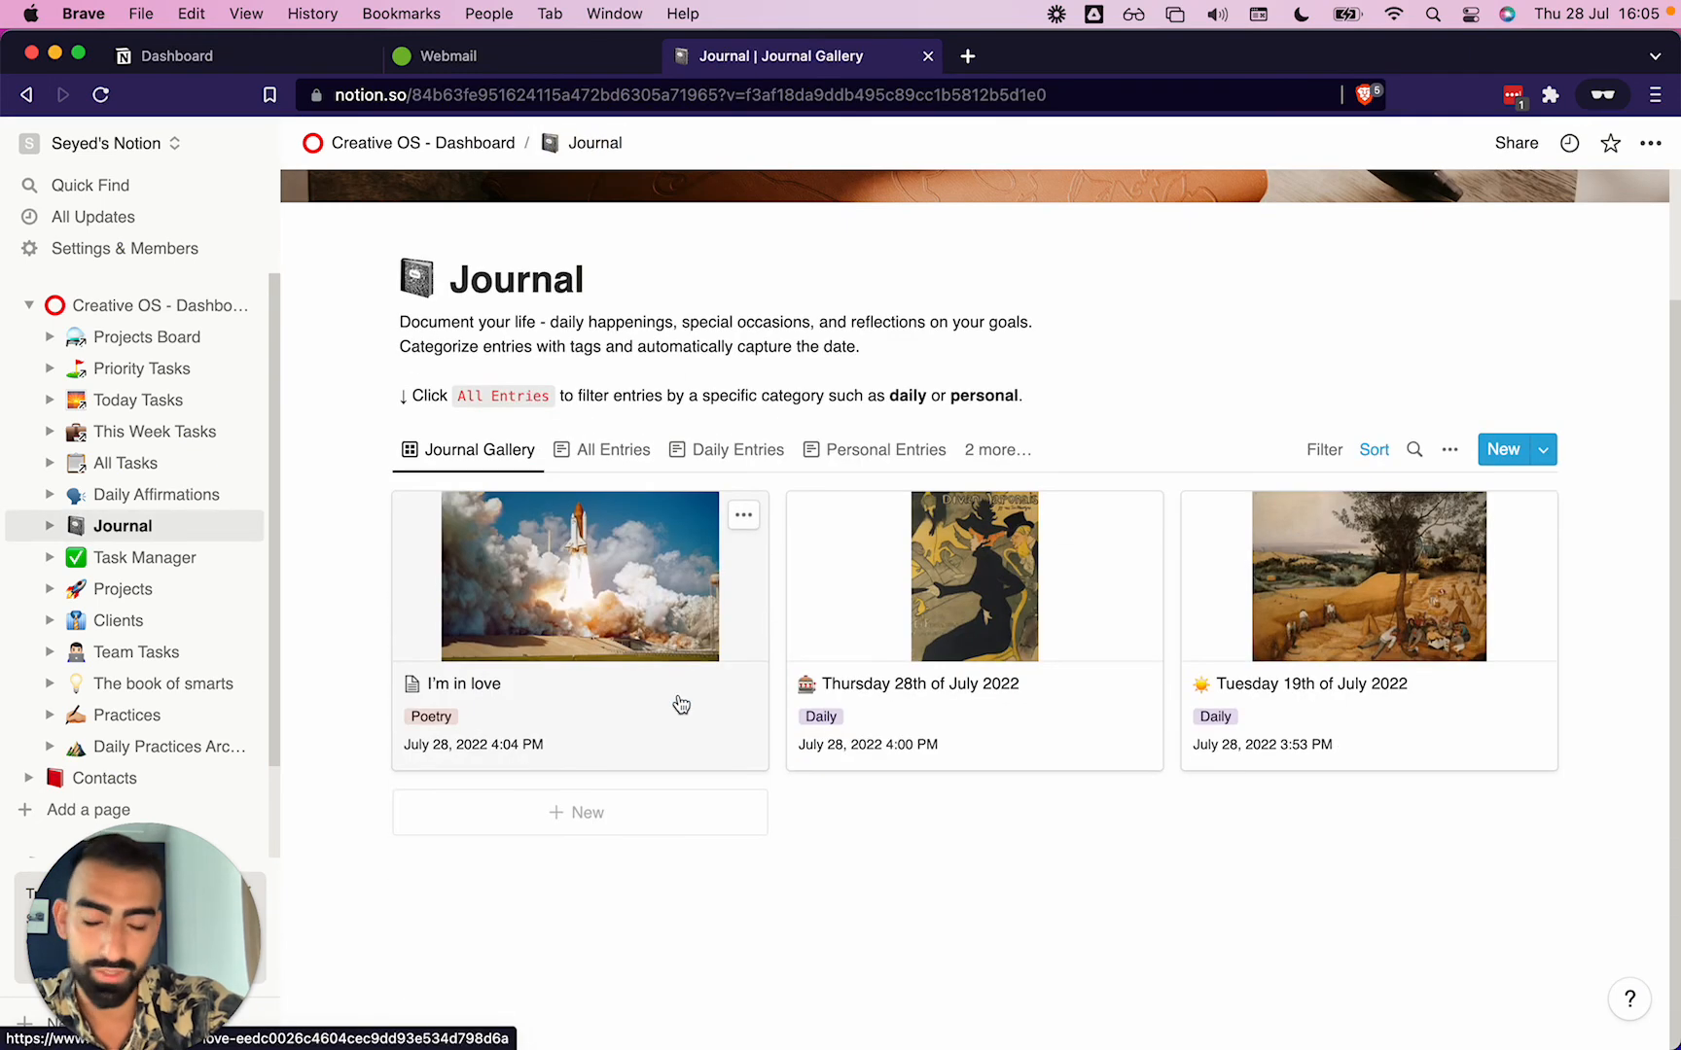
Add a Category filter to the Journal Gallery without choosing any option for it.
{"action": "left_click", "coordinate": [1323, 449]}
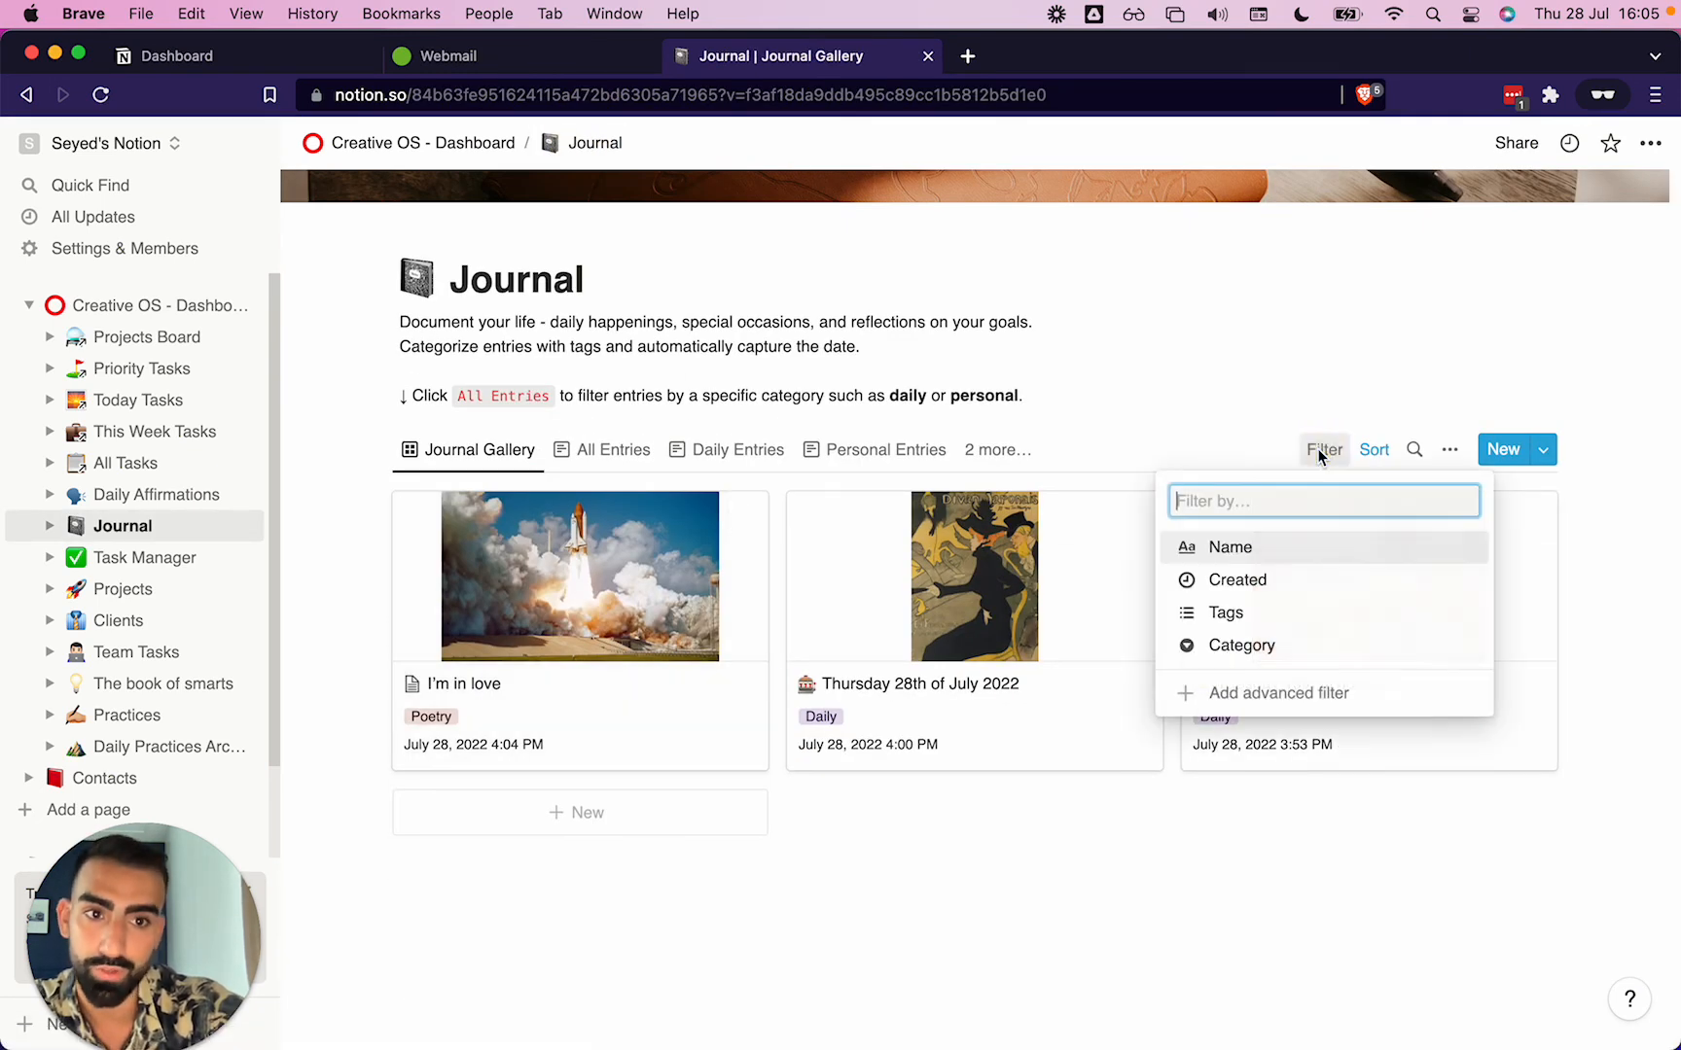
{"action": "left_click", "coordinate": [1214, 648]}
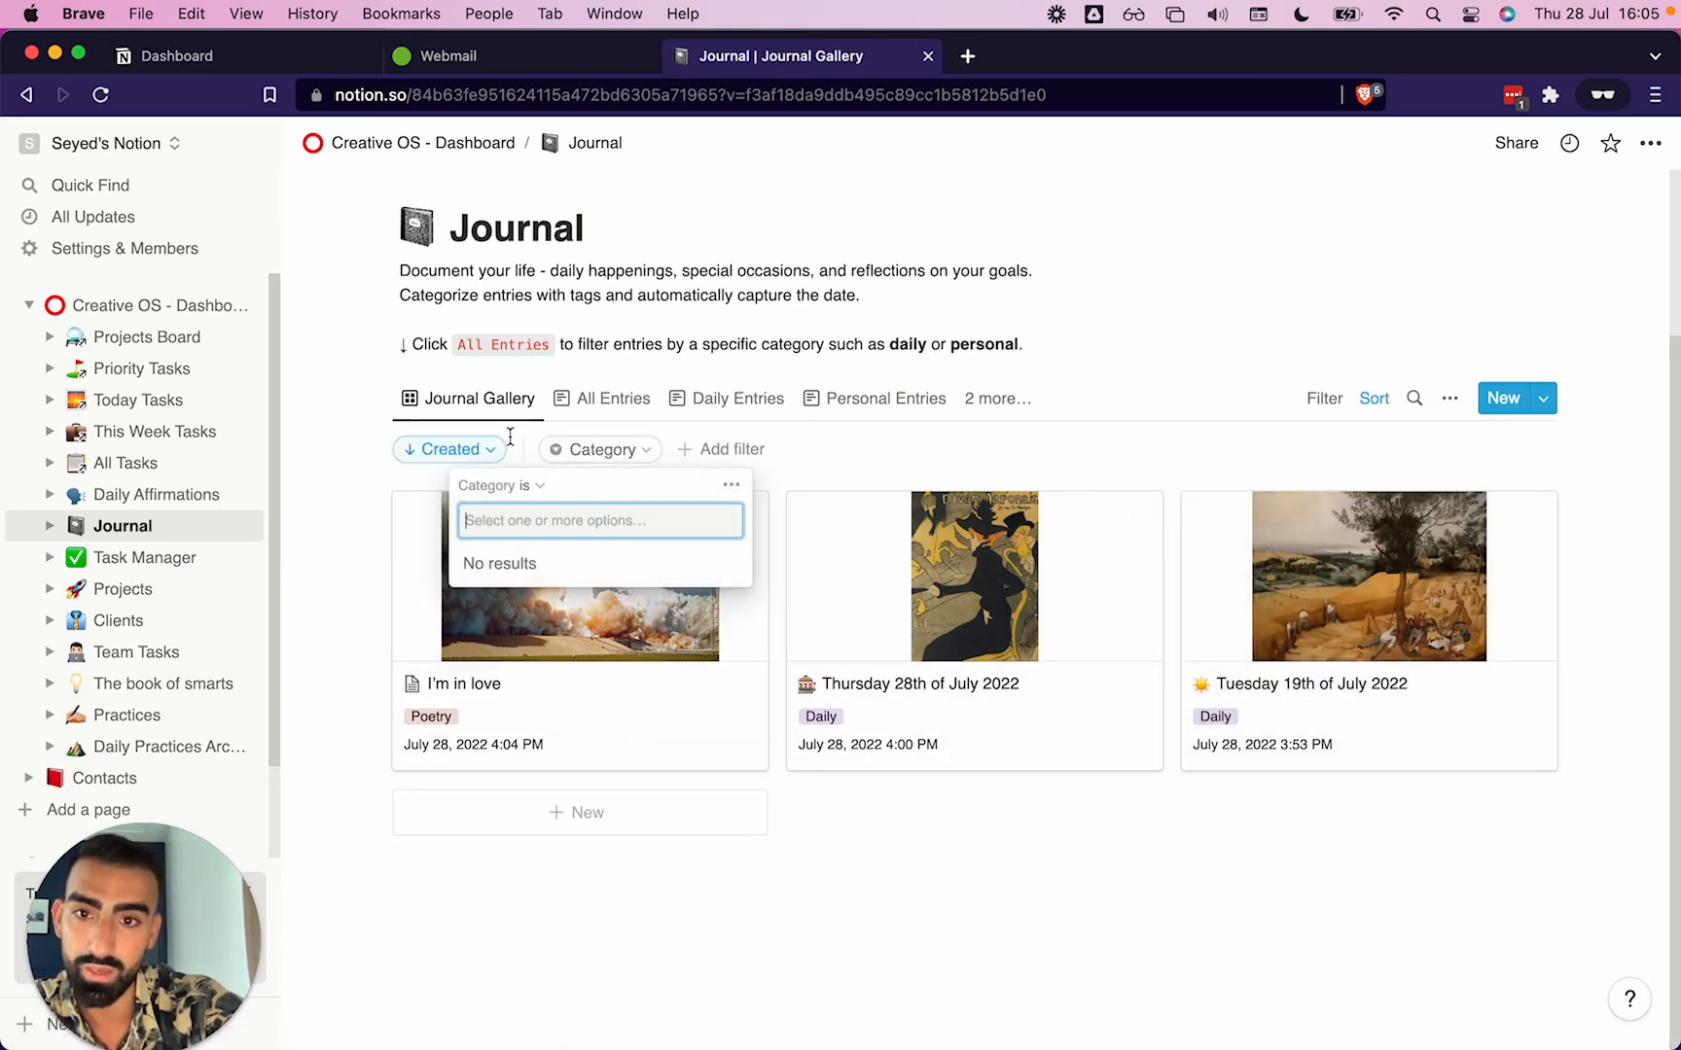
{"action": "left_click", "coordinate": [598, 450]}
{"action": "left_click", "coordinate": [598, 452]}
{"action": "left_click", "coordinate": [598, 453]}
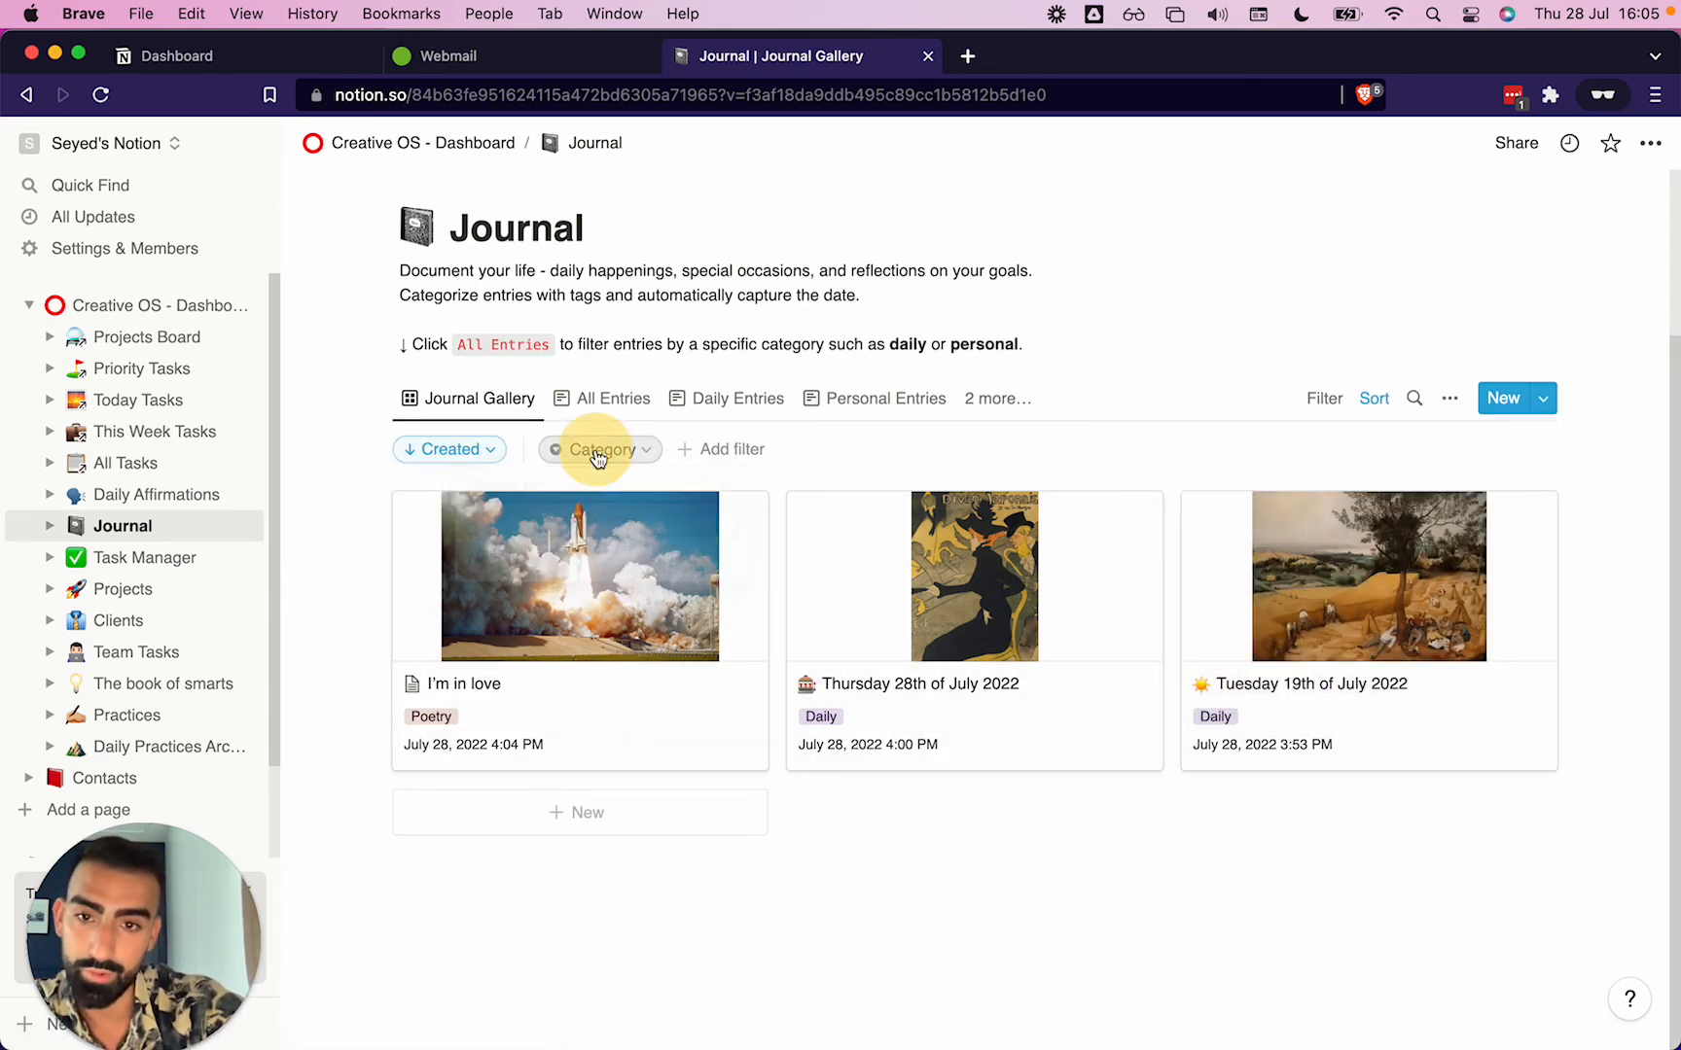
Add a Tags filter to the gallery that shows only entries containing Poetry.
{"action": "left_click", "coordinate": [758, 454]}
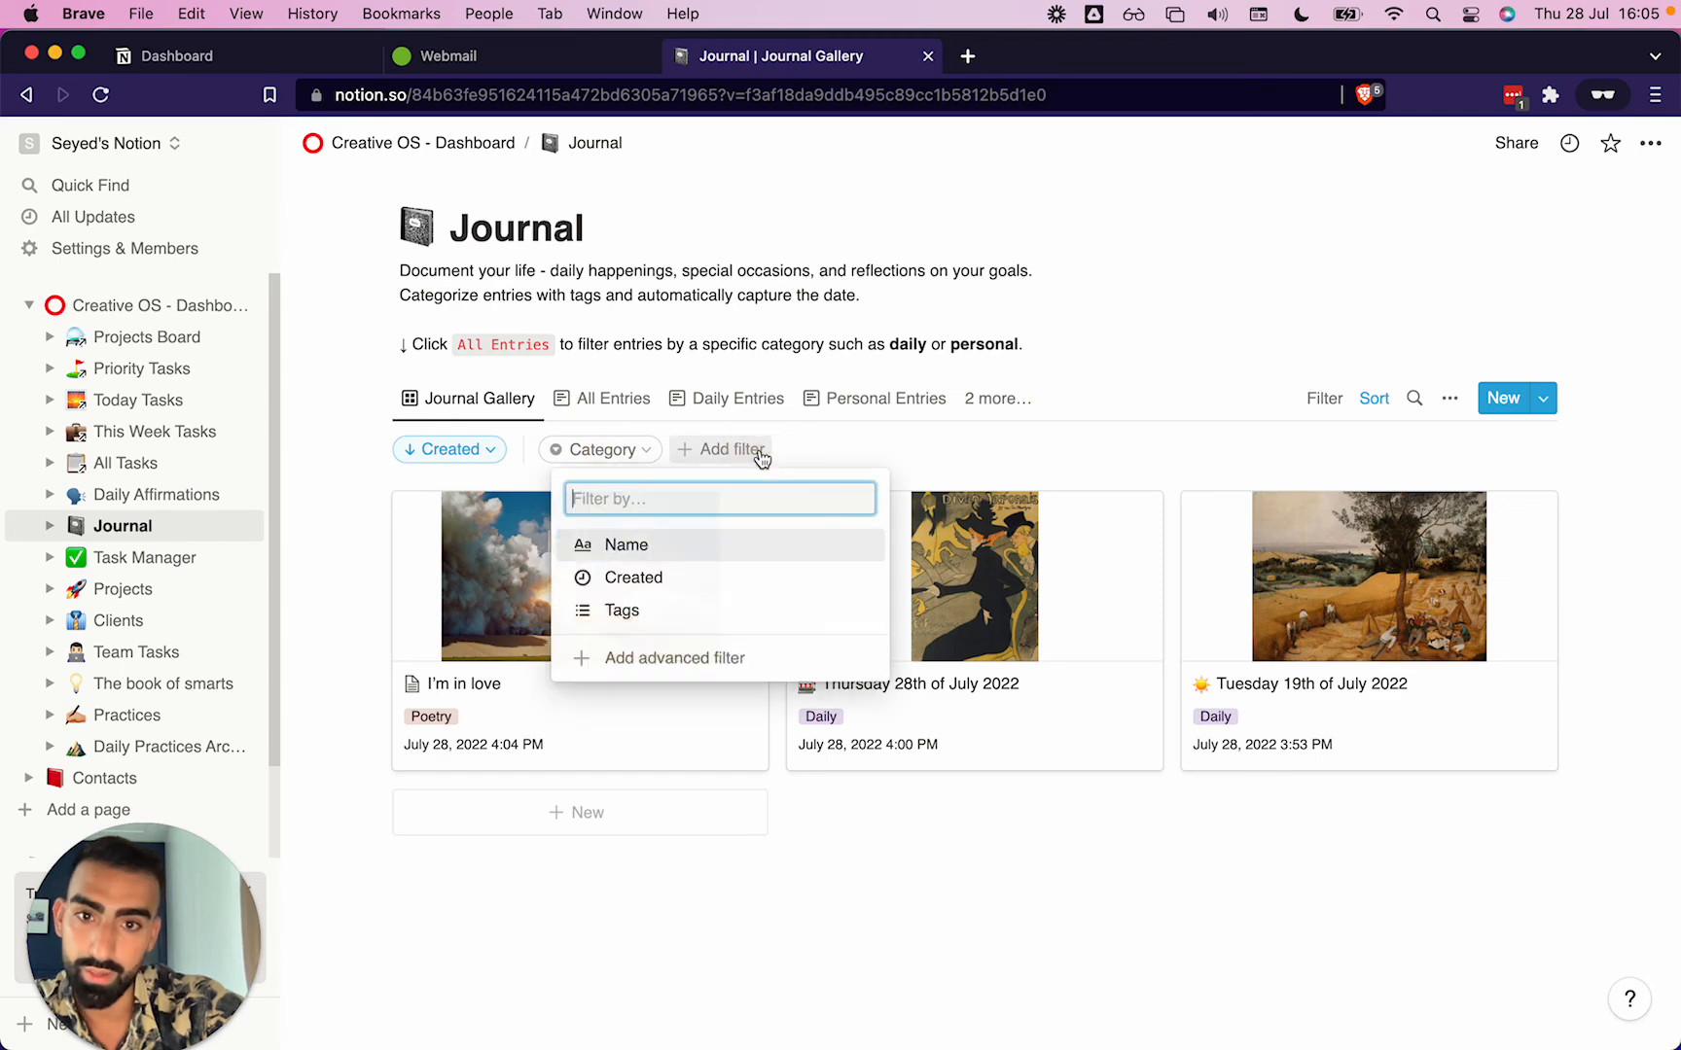
{"action": "left_click", "coordinate": [661, 620]}
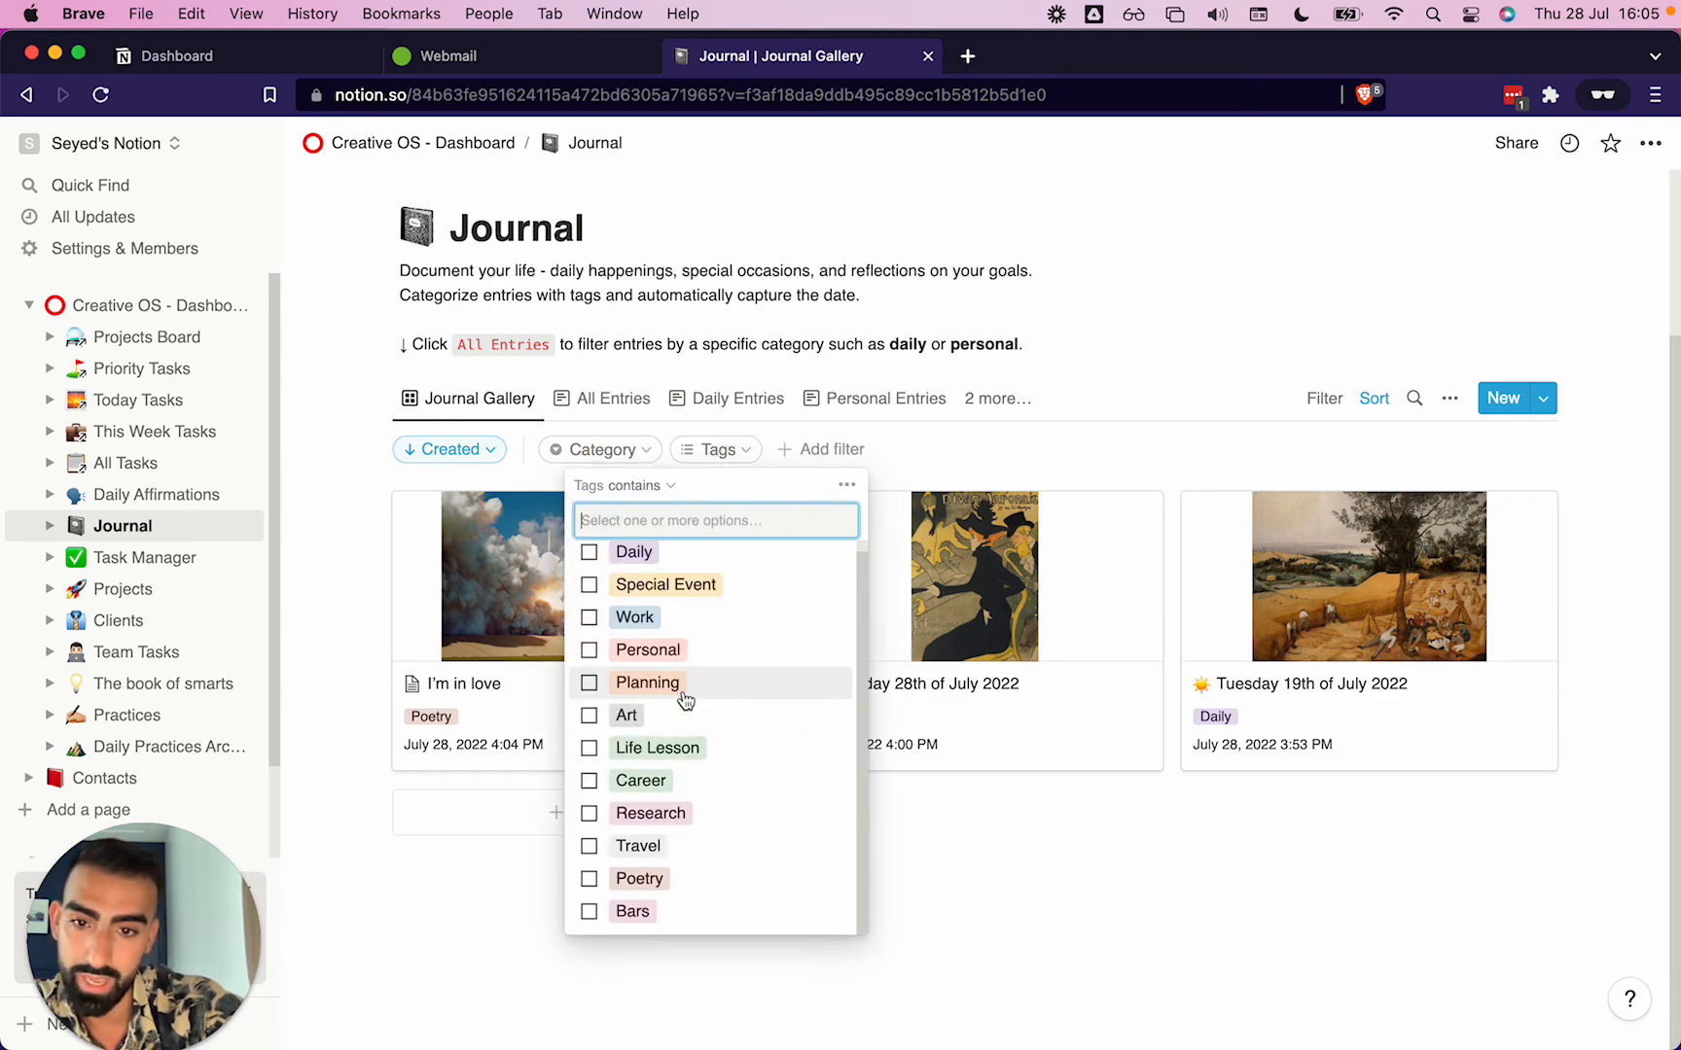
{"action": "left_click", "coordinate": [639, 879]}
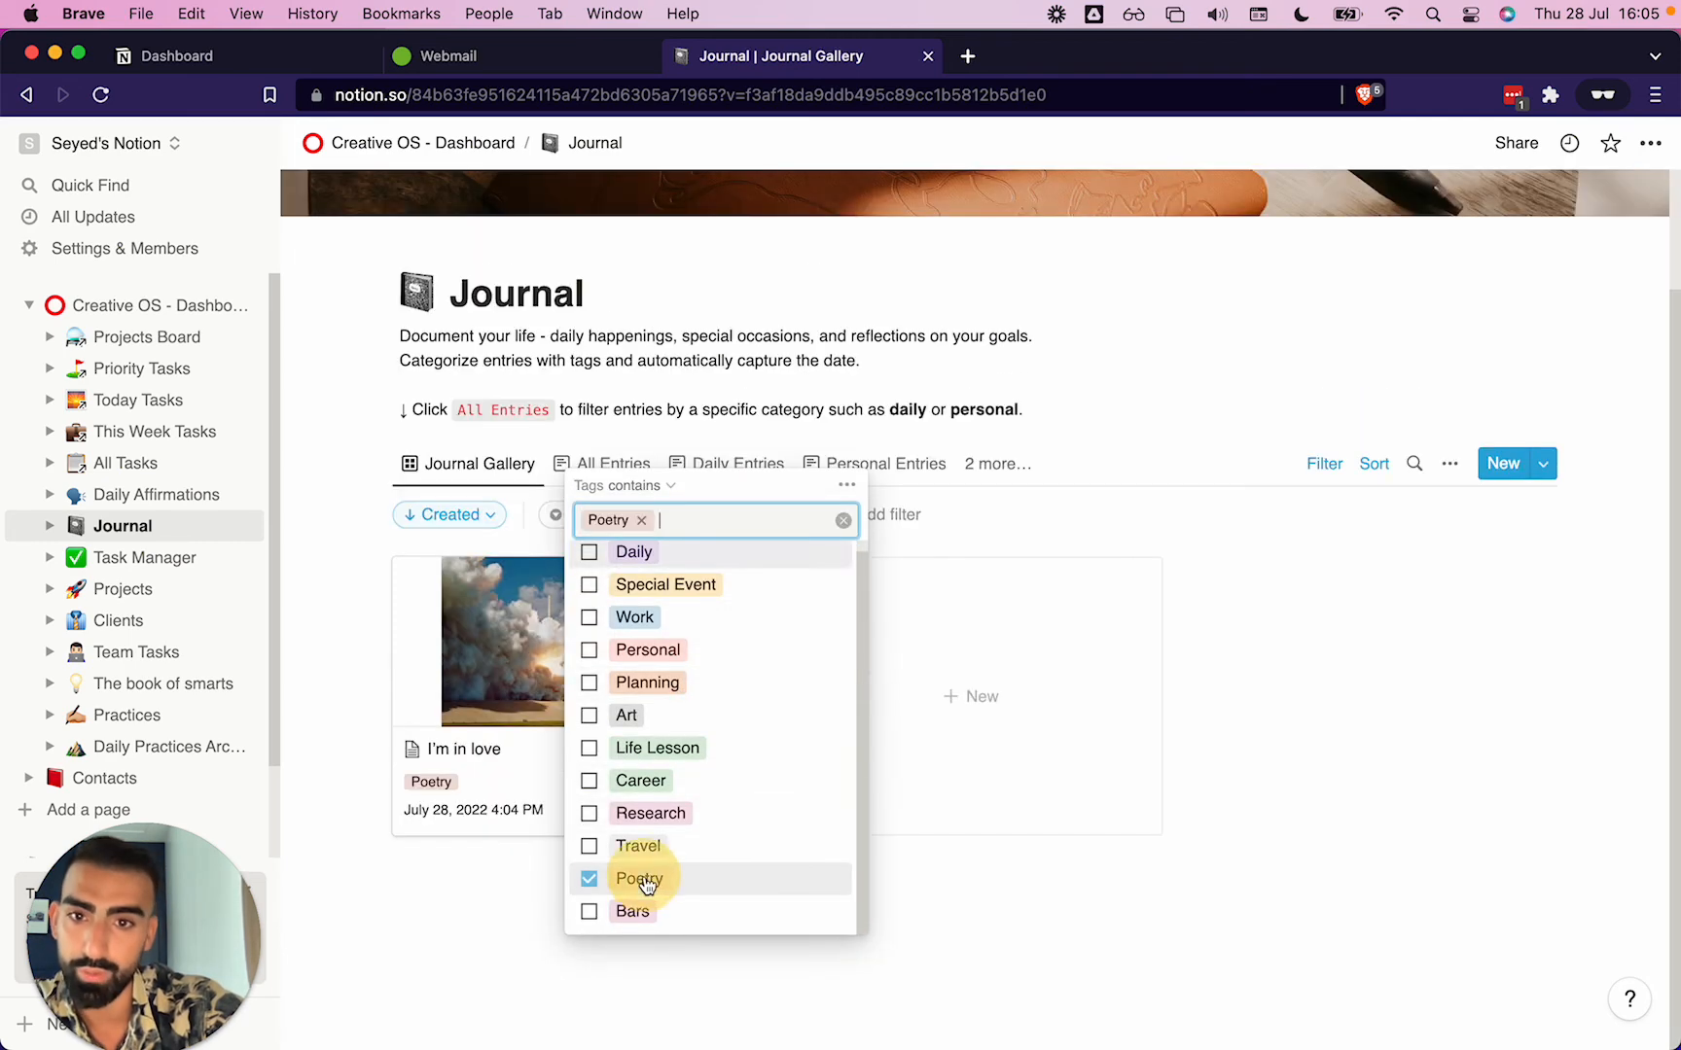
{"action": "left_click", "coordinate": [1343, 674]}
Review the tag options of the Poetry filter and delete that Tags filter from the gallery.
{"action": "left_click", "coordinate": [732, 516]}
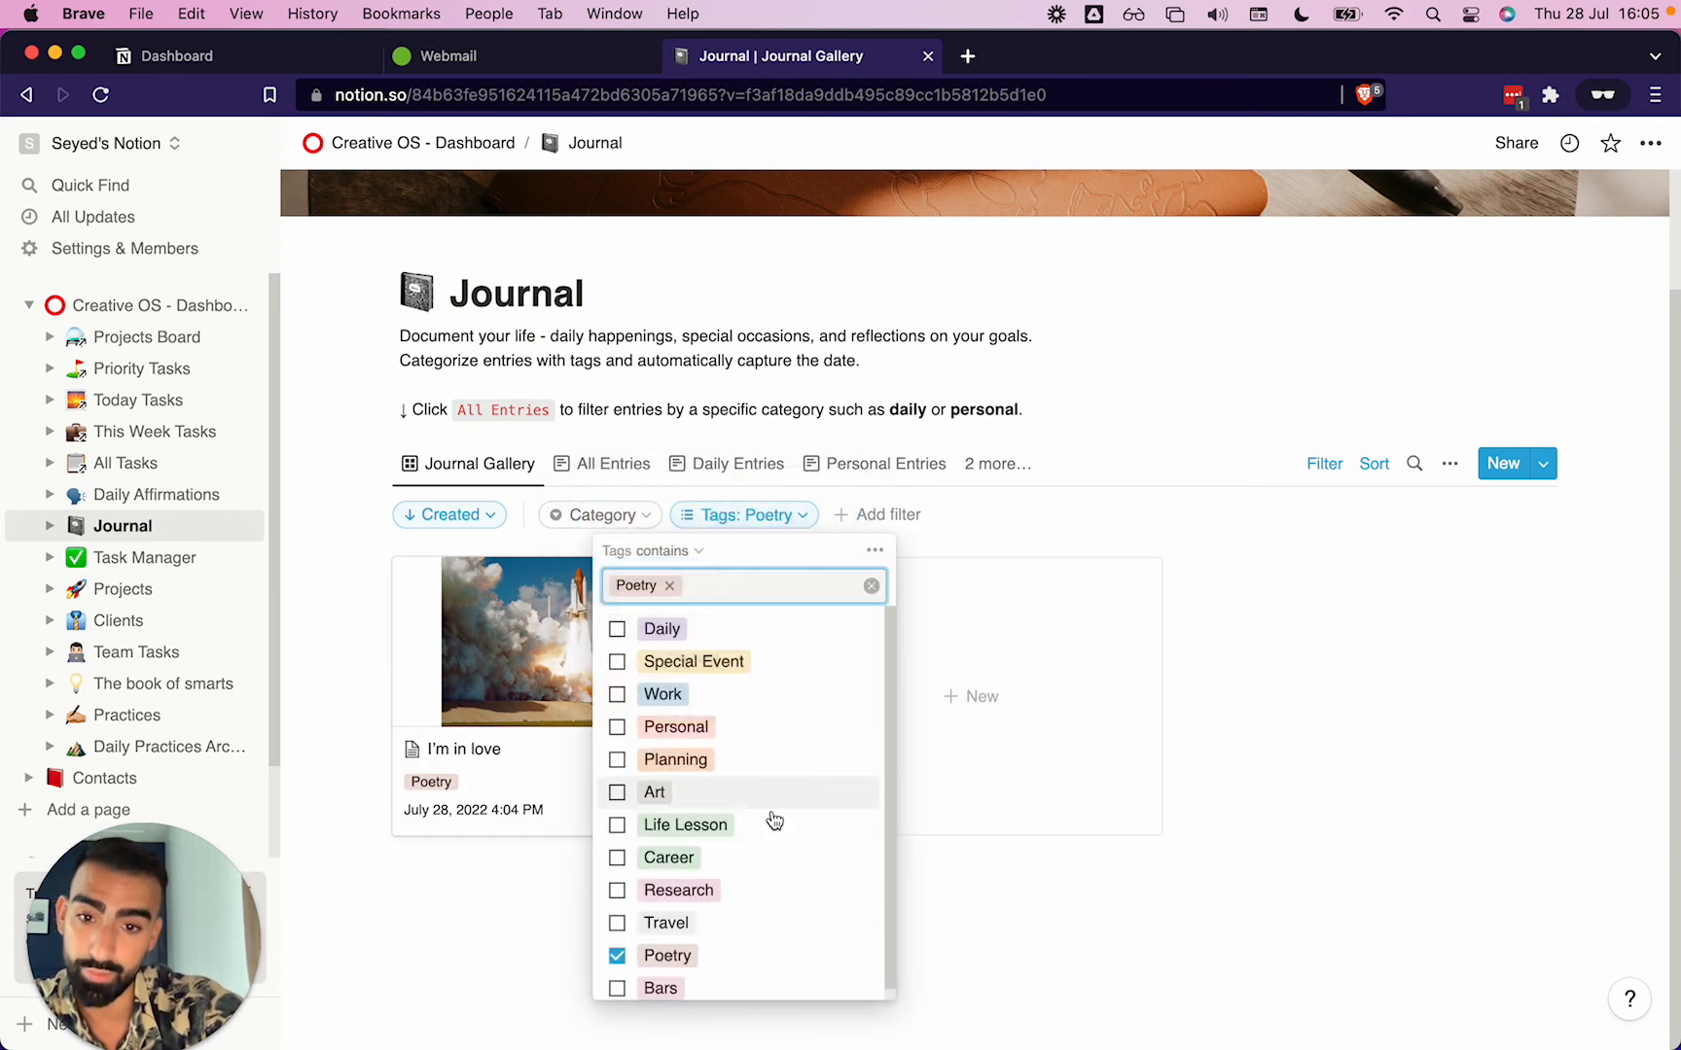
{"action": "scroll", "coordinate": [774, 822], "scroll_direction": "down", "scroll_amount": 1}
{"action": "left_click", "coordinate": [875, 551]}
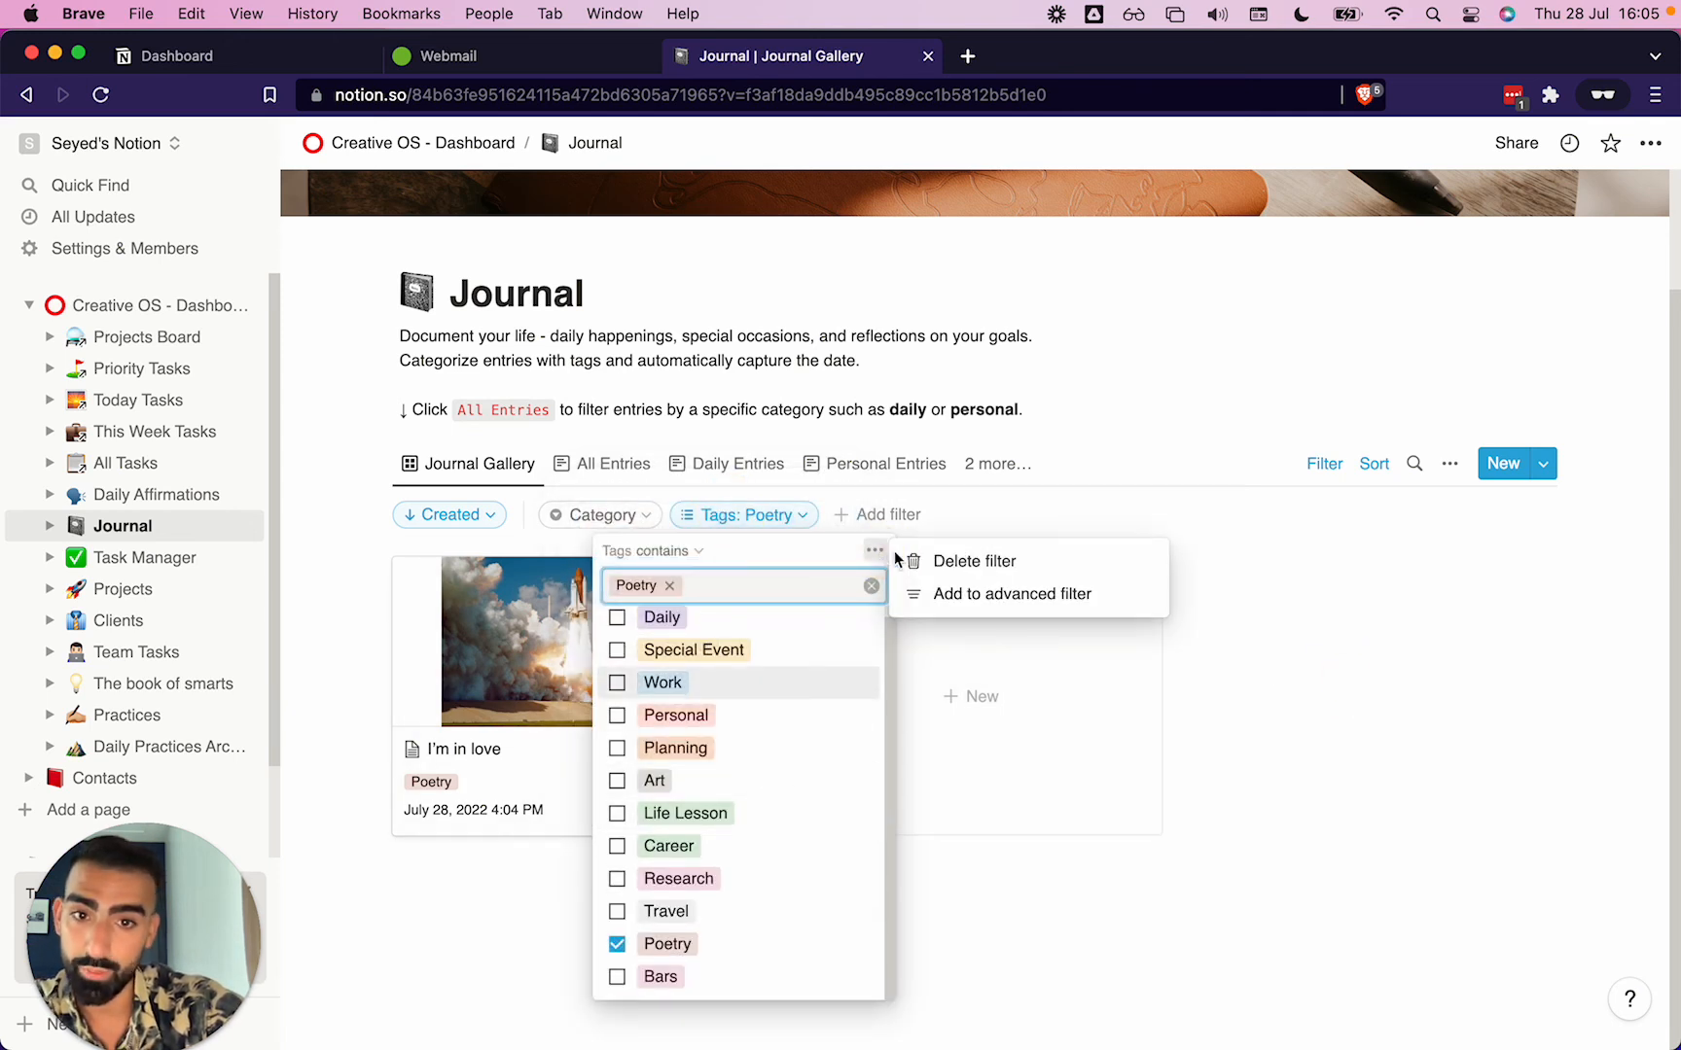
{"action": "left_click", "coordinate": [955, 556]}
{"action": "scroll", "coordinate": [497, 525], "scroll_direction": "down", "scroll_amount": 1}
Remove the Created sort from the Journal Gallery view.
{"action": "left_click", "coordinate": [497, 517]}
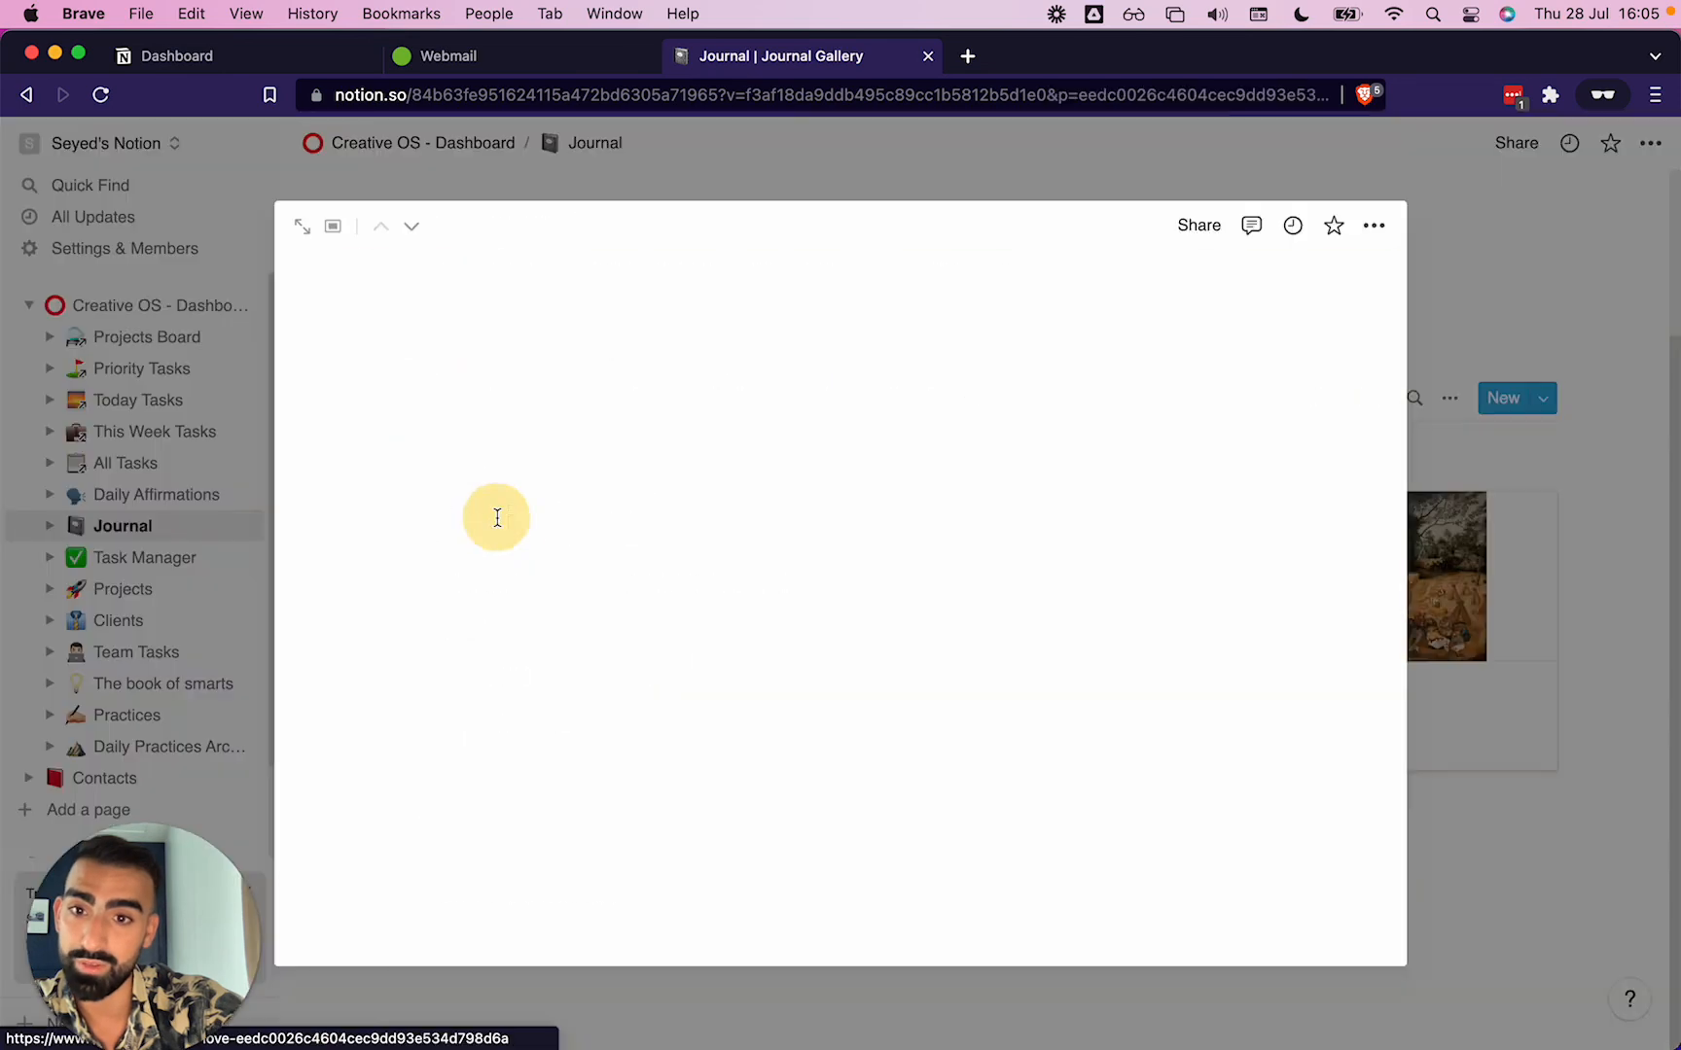
{"action": "left_click", "coordinate": [1612, 360]}
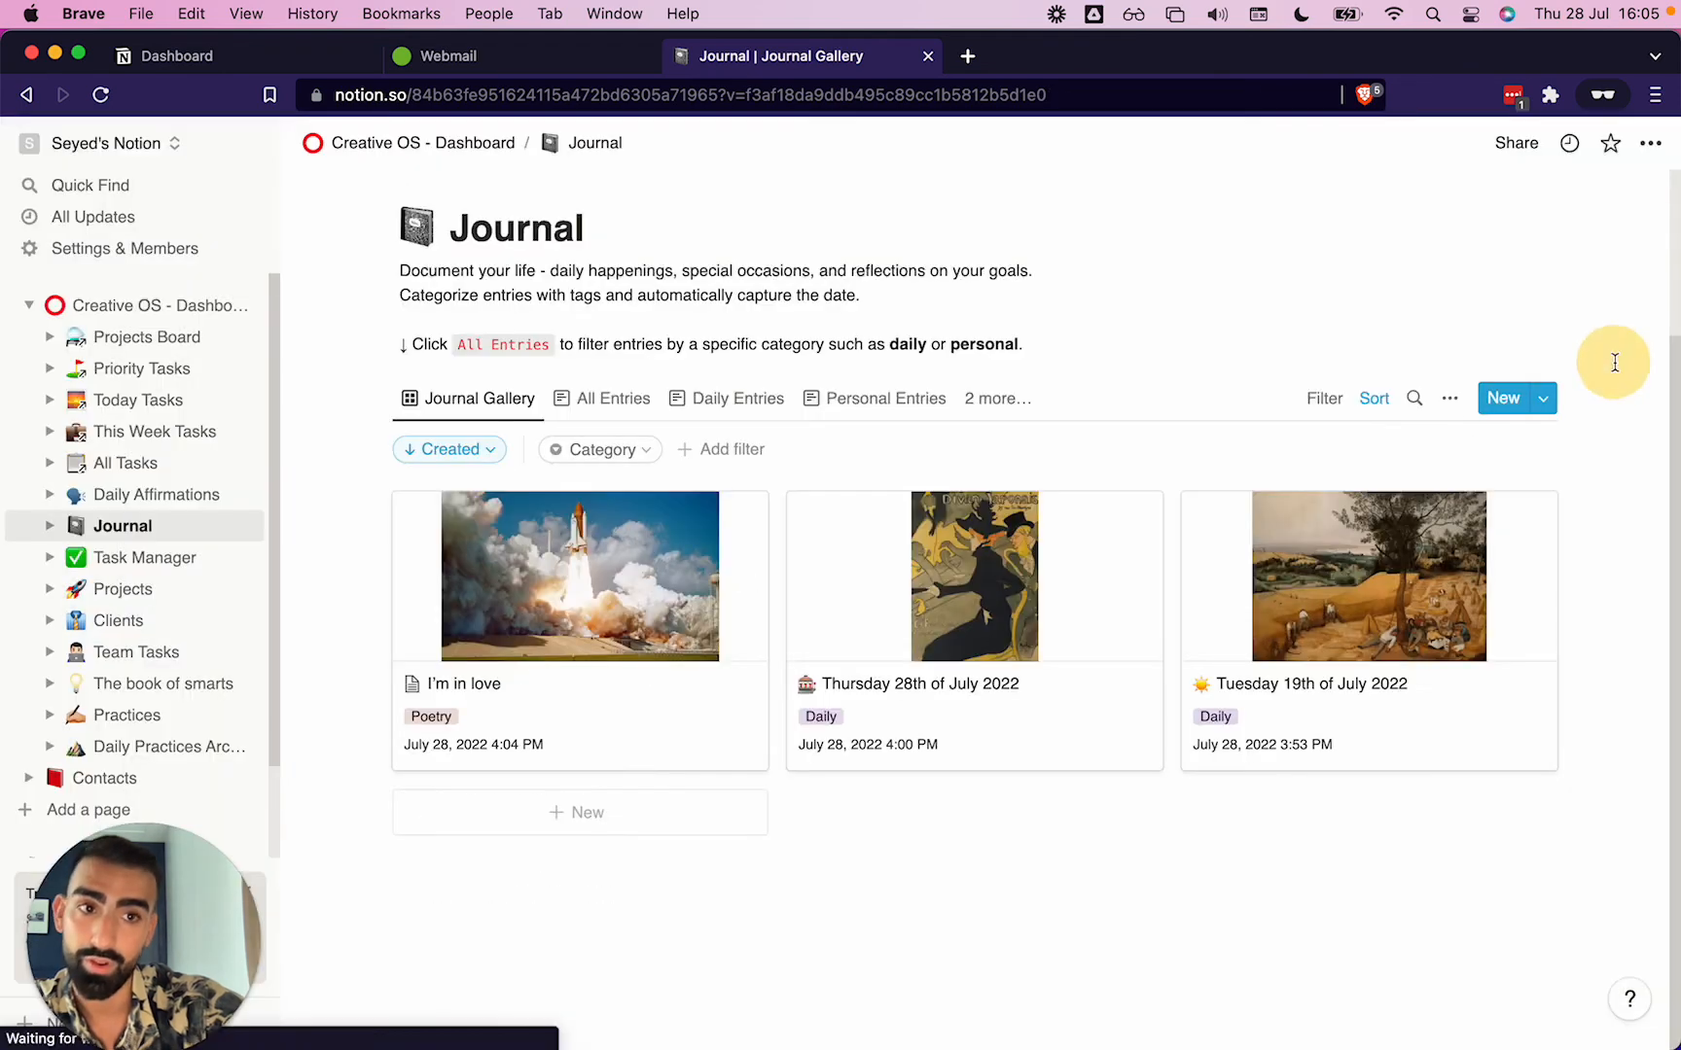
{"action": "left_click", "coordinate": [487, 450]}
{"action": "left_click", "coordinate": [352, 574]}
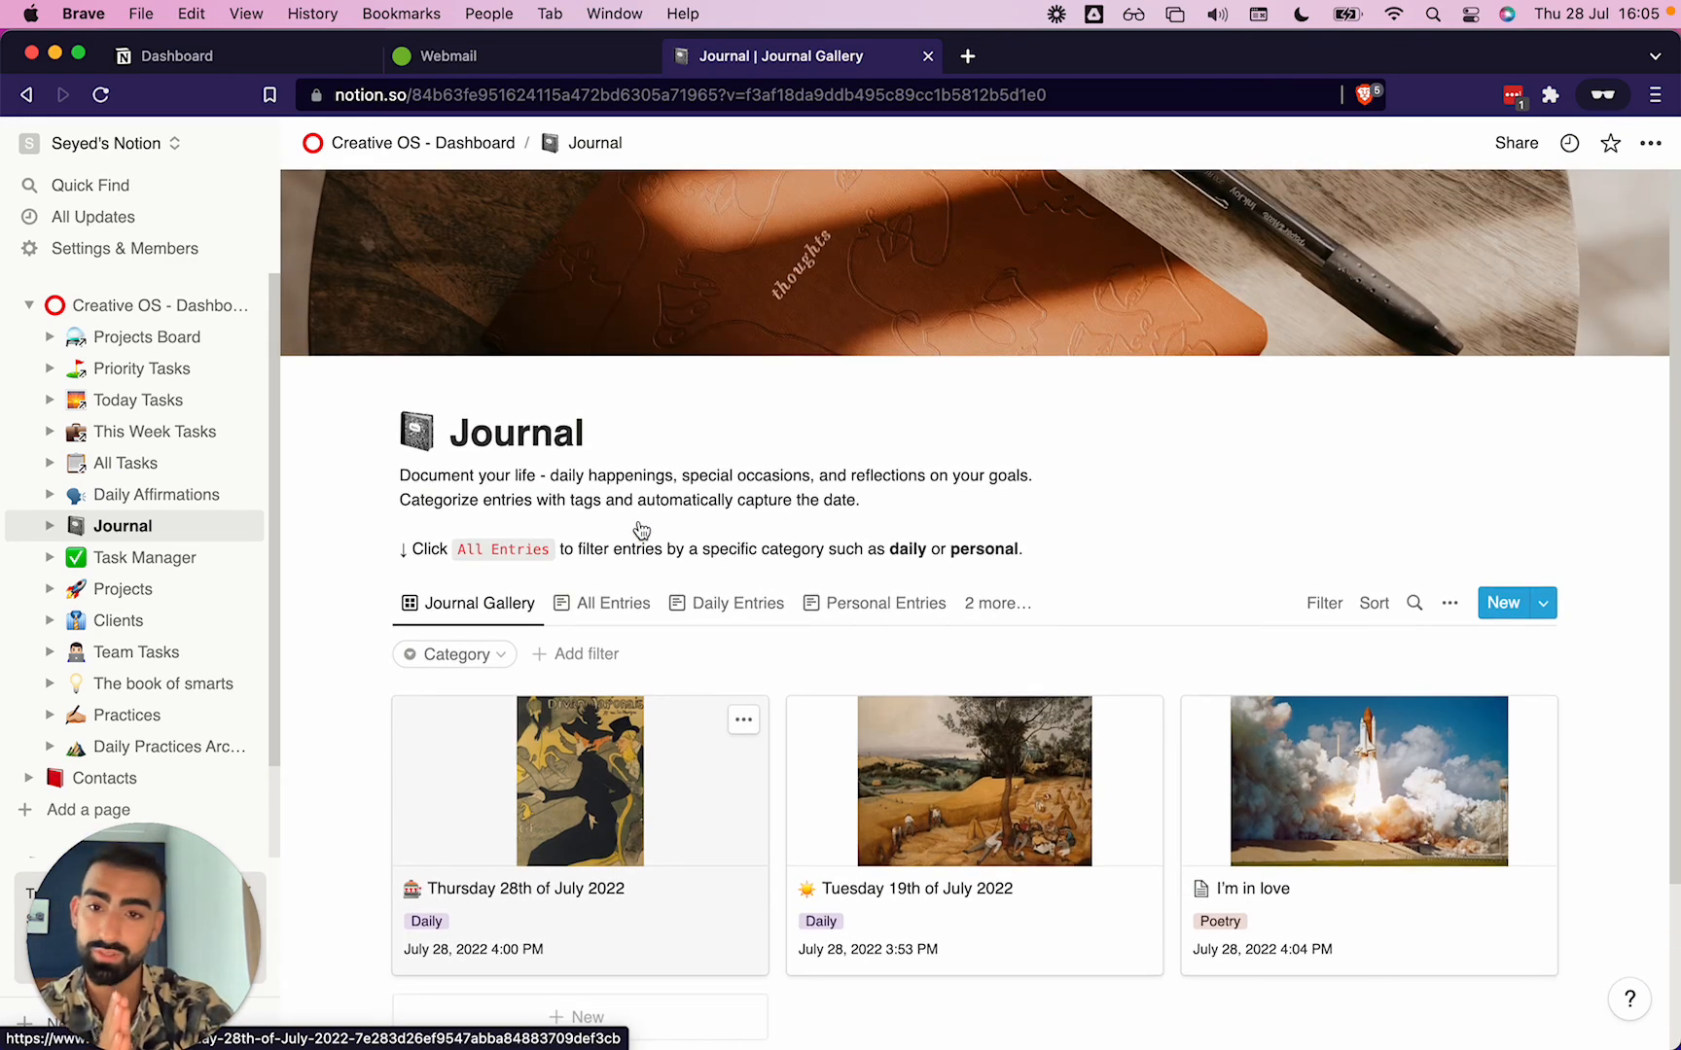
Look through the Journal's entry views, then move Table view to the front of the view list and open it.
{"action": "left_click", "coordinate": [611, 603]}
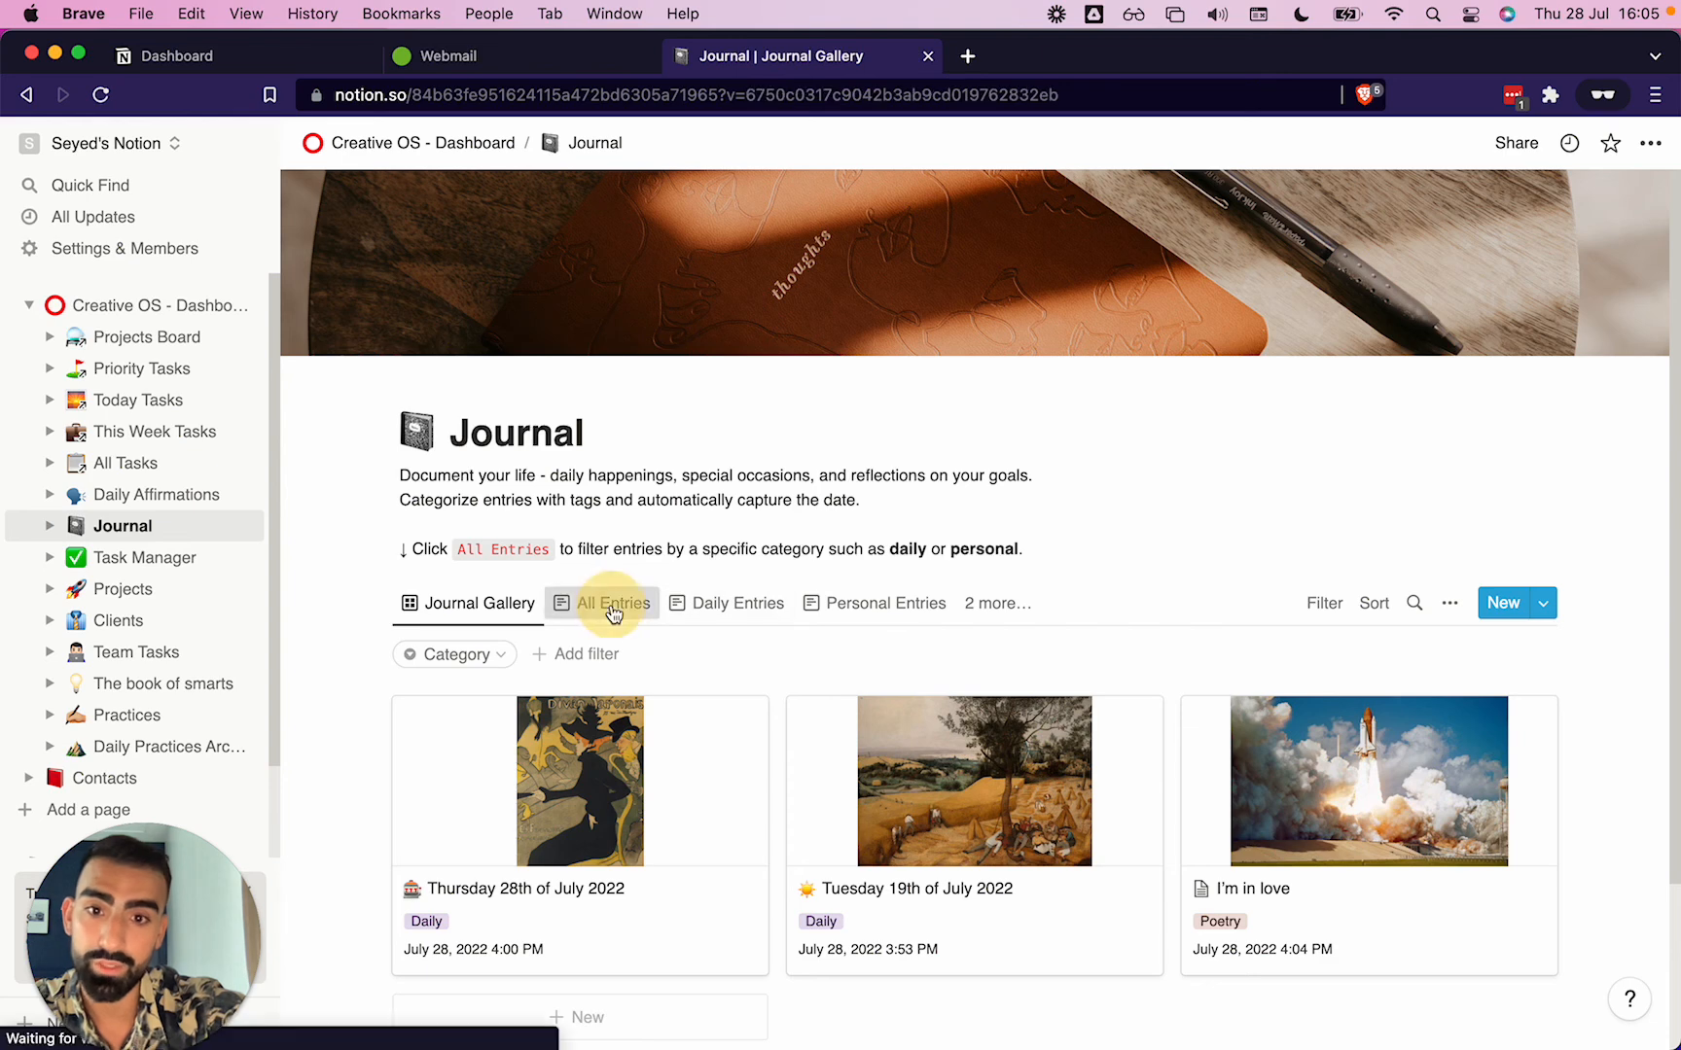
{"action": "left_click", "coordinate": [757, 611]}
{"action": "left_click", "coordinate": [827, 608]}
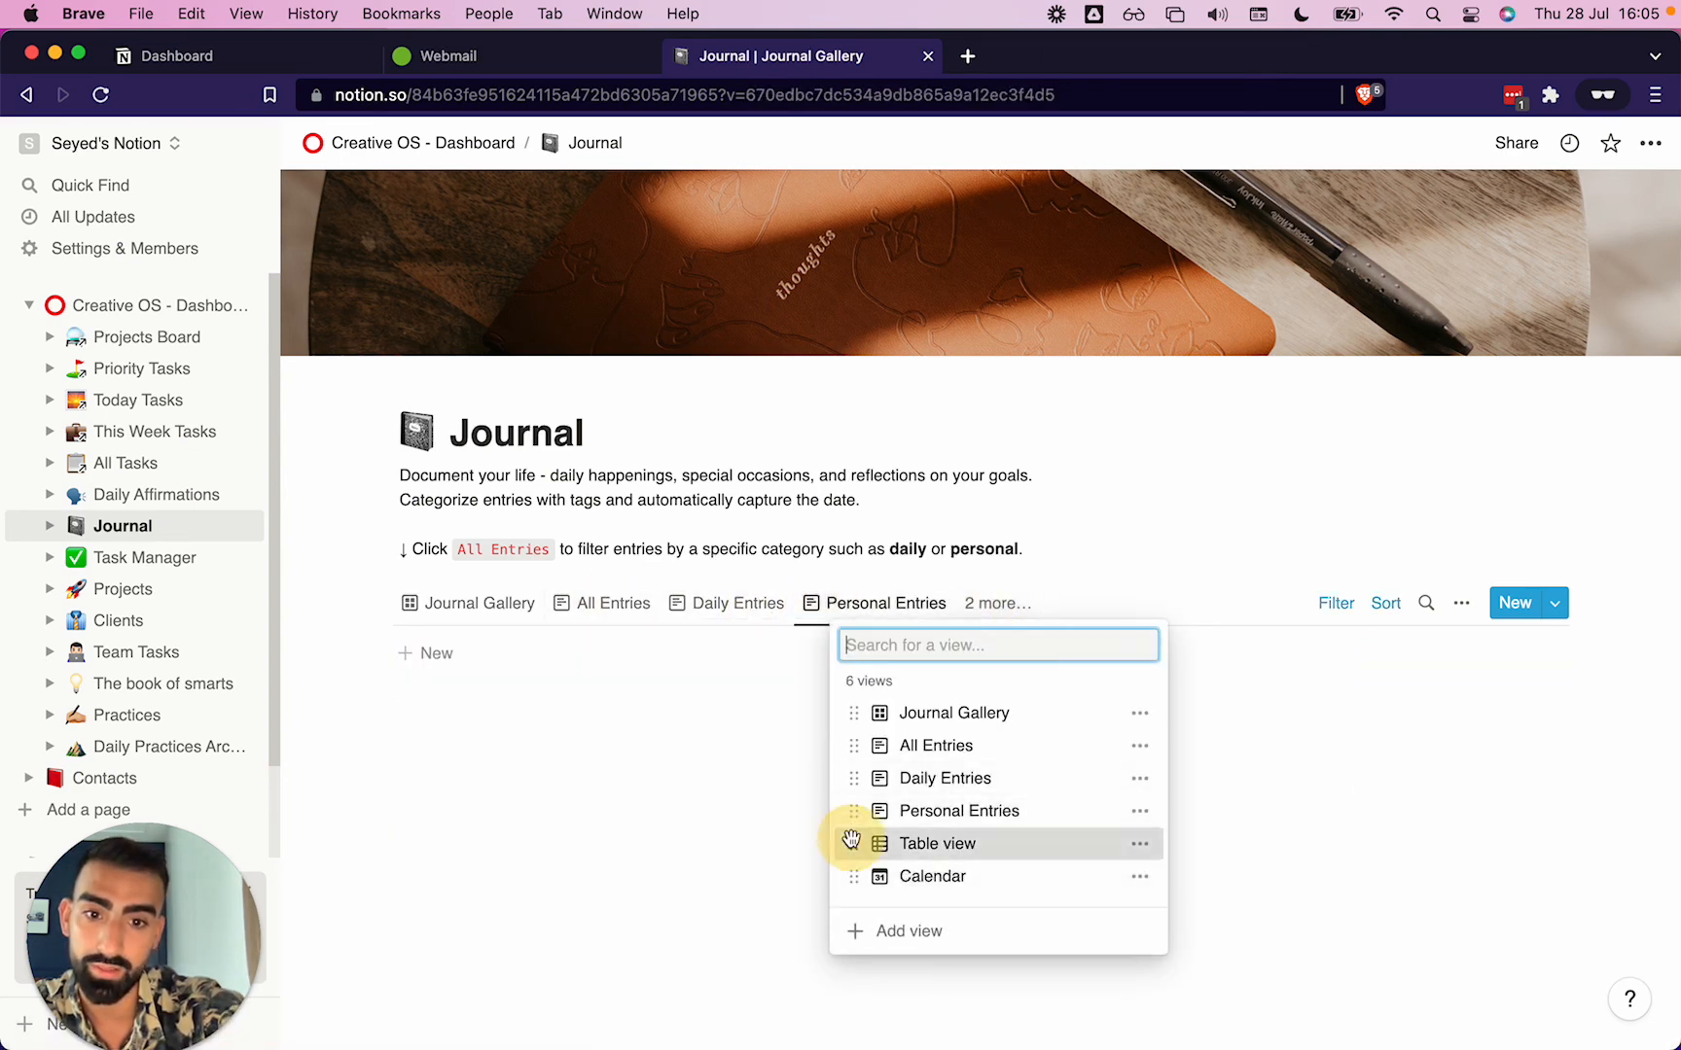
{"action": "left_click_drag", "start_coordinate": [852, 840], "coordinate": [921, 720]}
{"action": "left_click", "coordinate": [921, 720]}
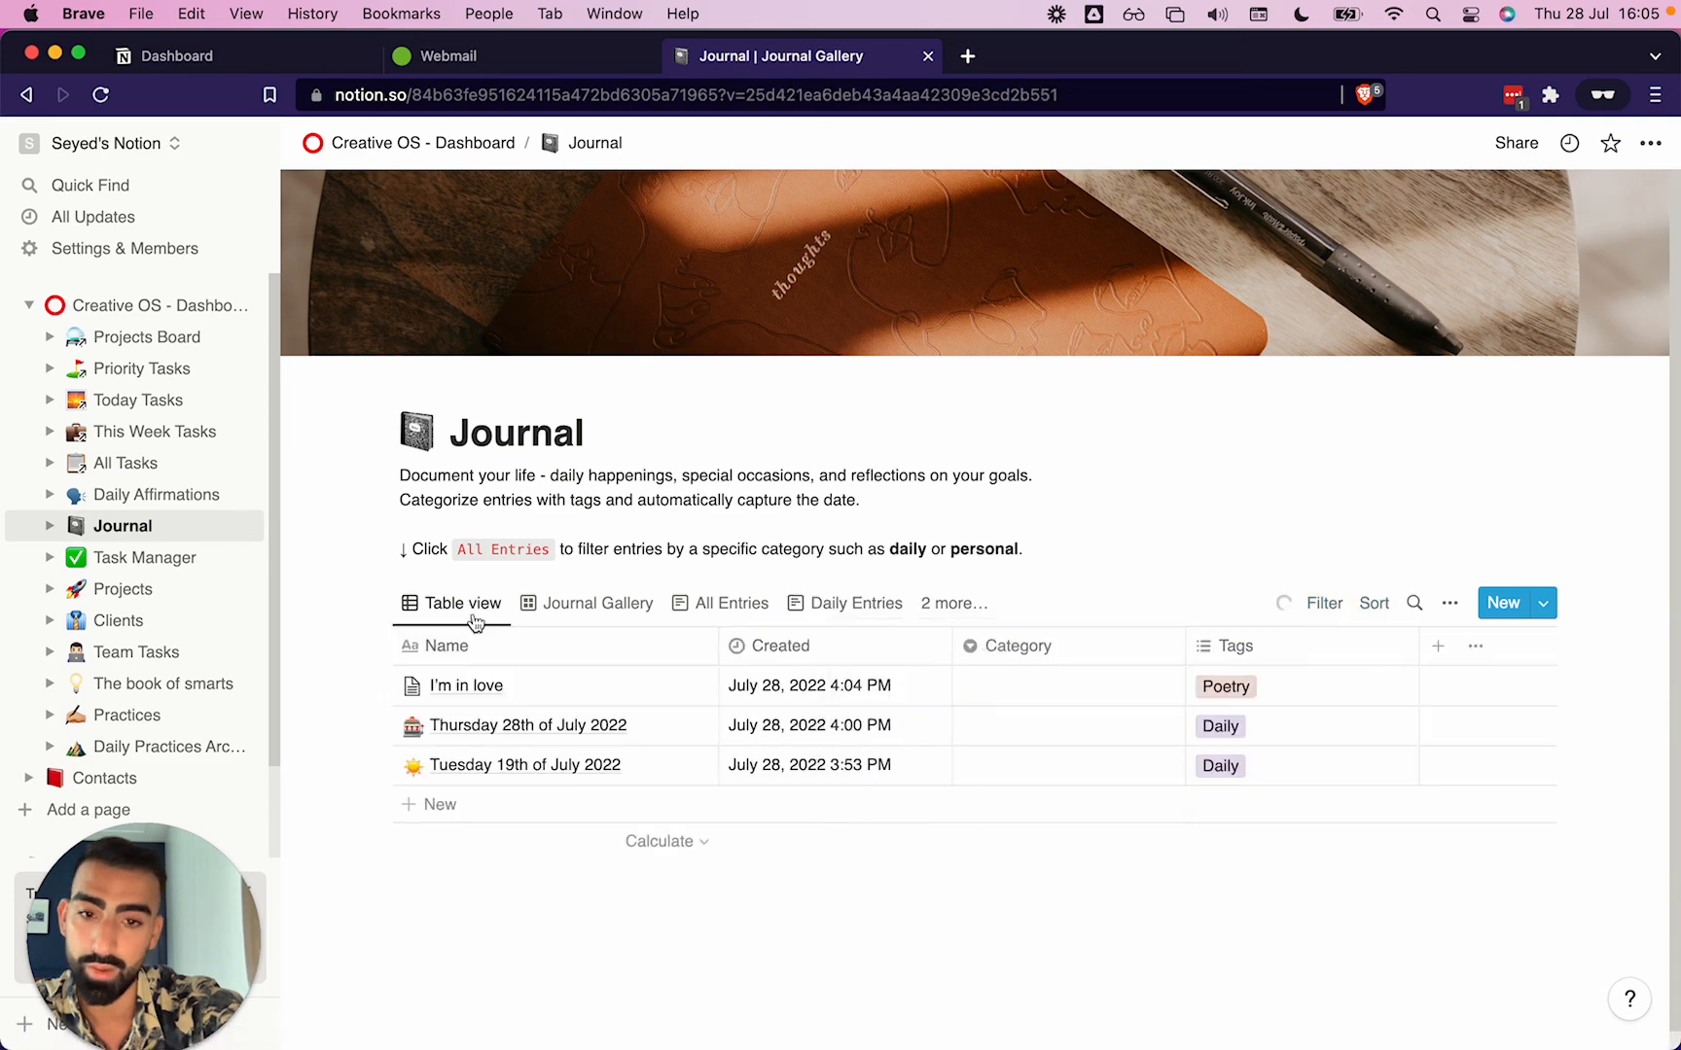
Create the Category option Poetry and assign it to the "I'm in love" entry.
{"action": "left_click", "coordinate": [1049, 691]}
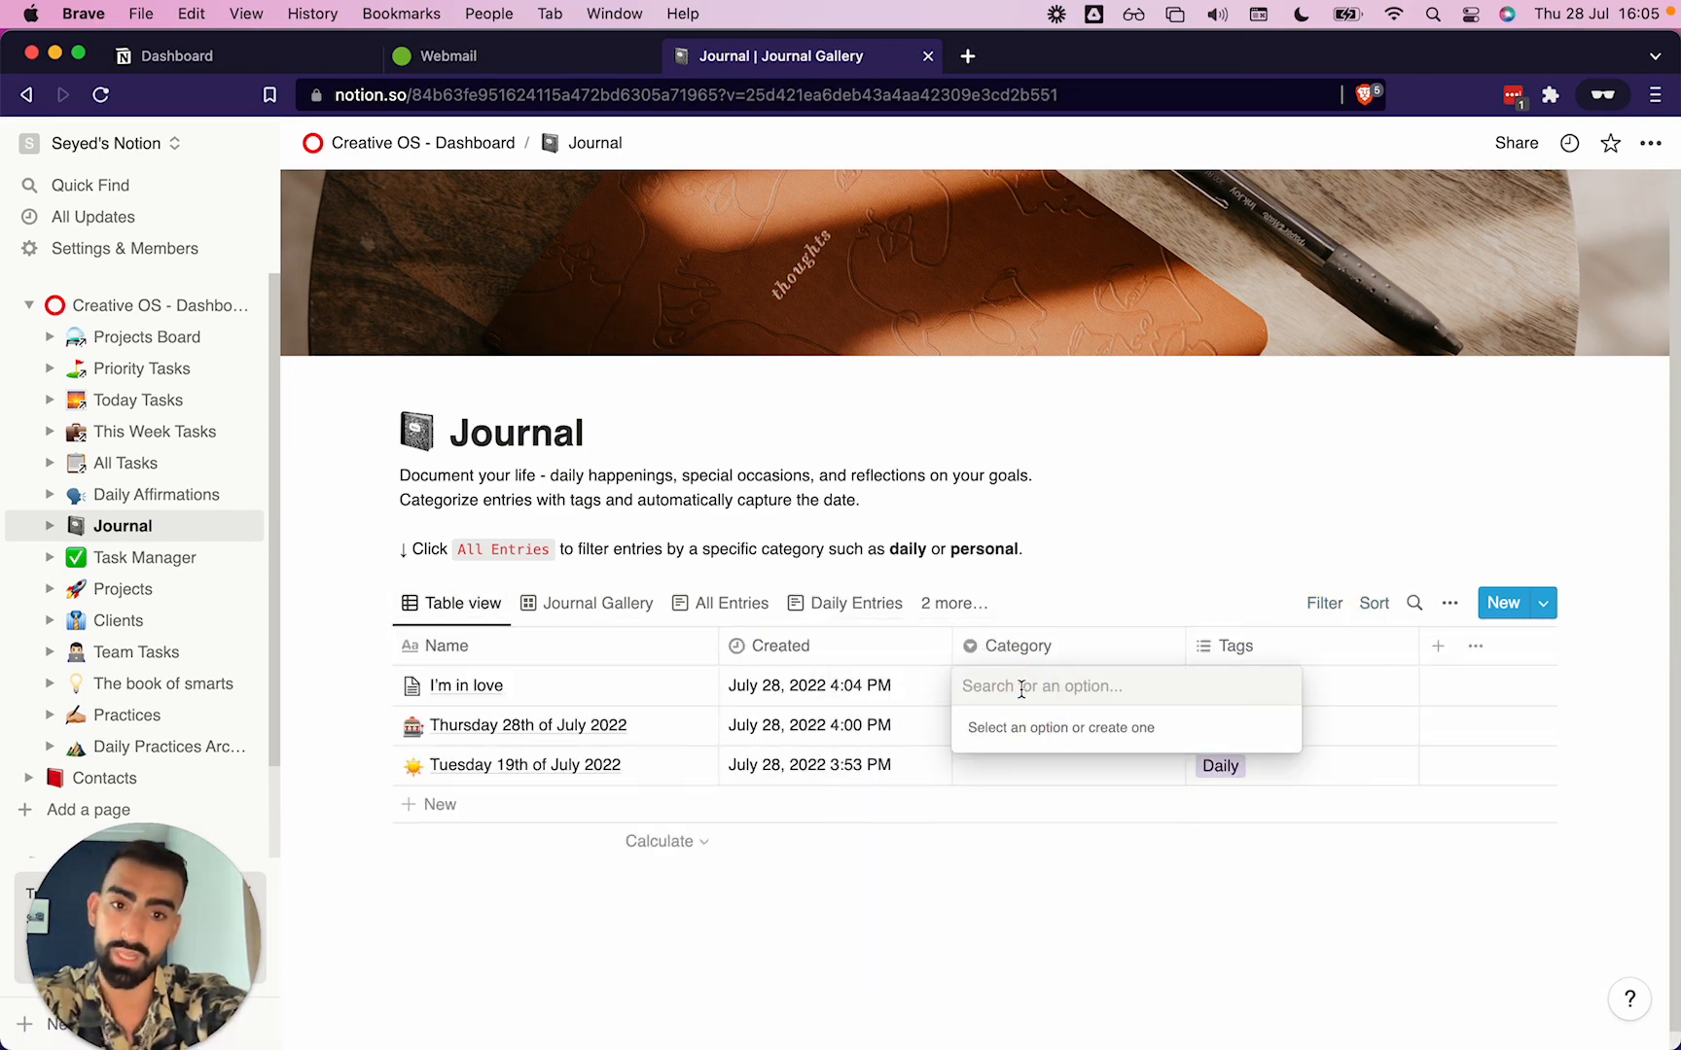
{"action": "type", "text": "Poetry"}
{"action": "key", "text": "Return"}
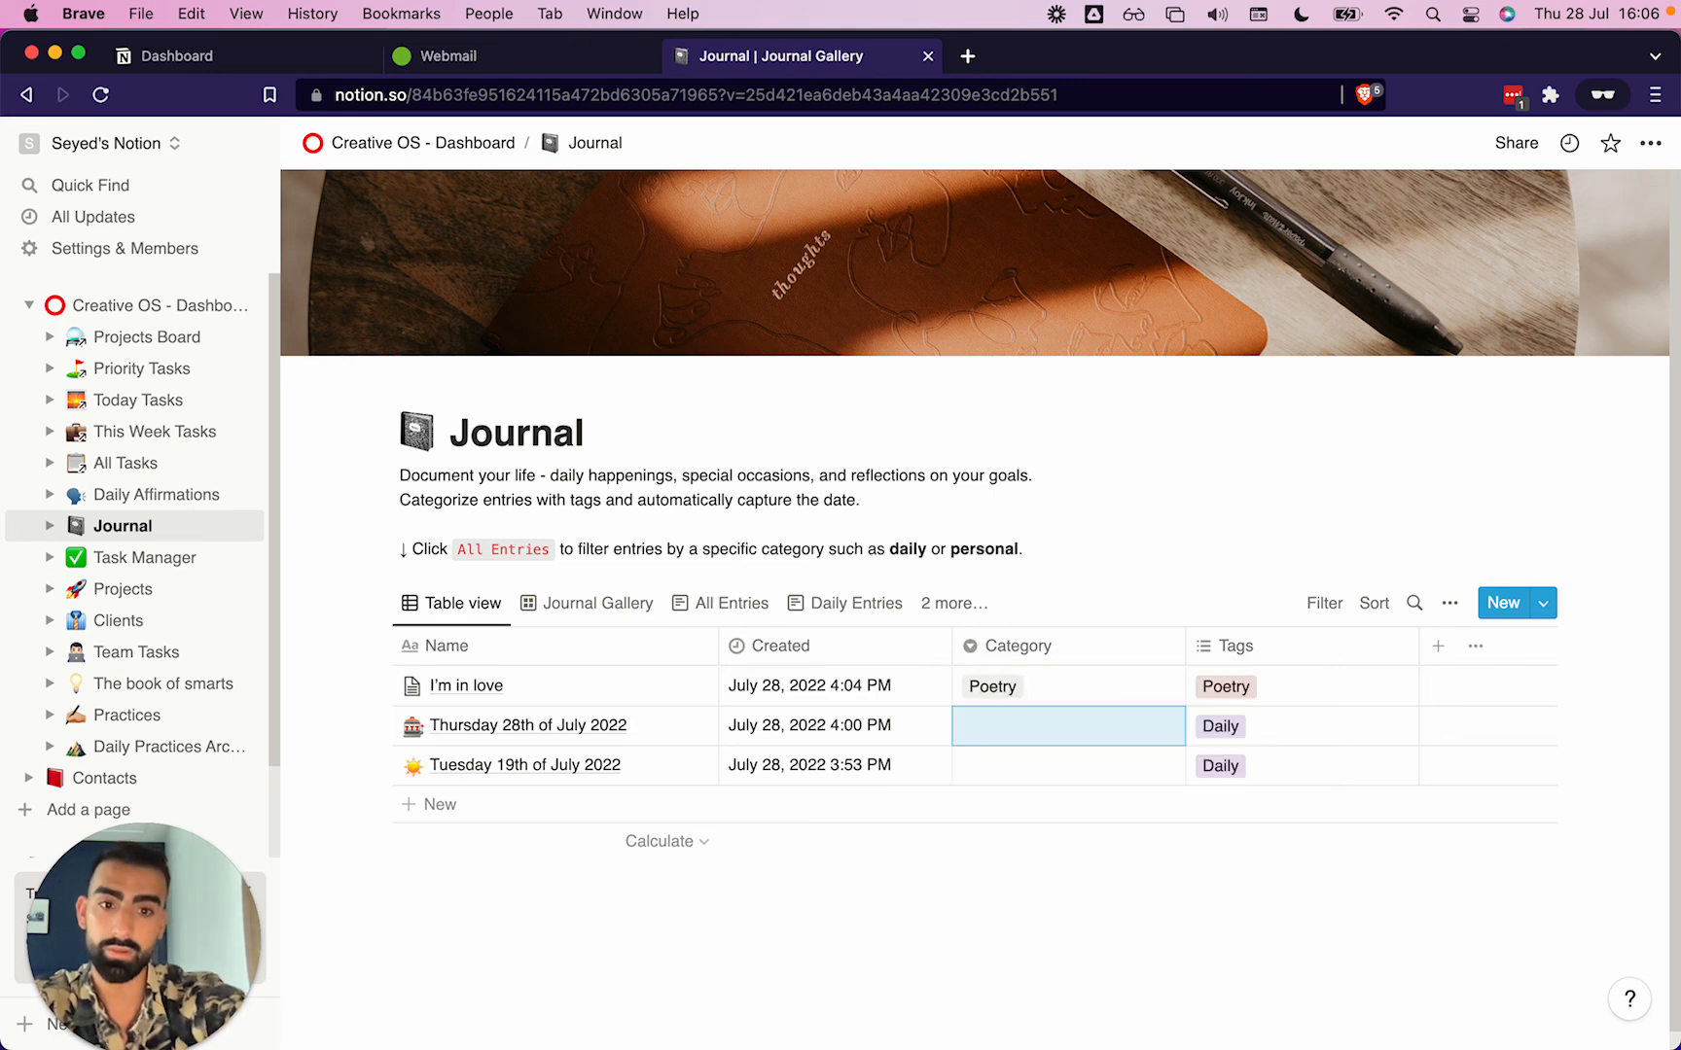
Create a Love tag and add it to the "I'm in love" entry alongside Poetry.
{"action": "left_click", "coordinate": [1276, 691]}
{"action": "key", "text": "Escape"}
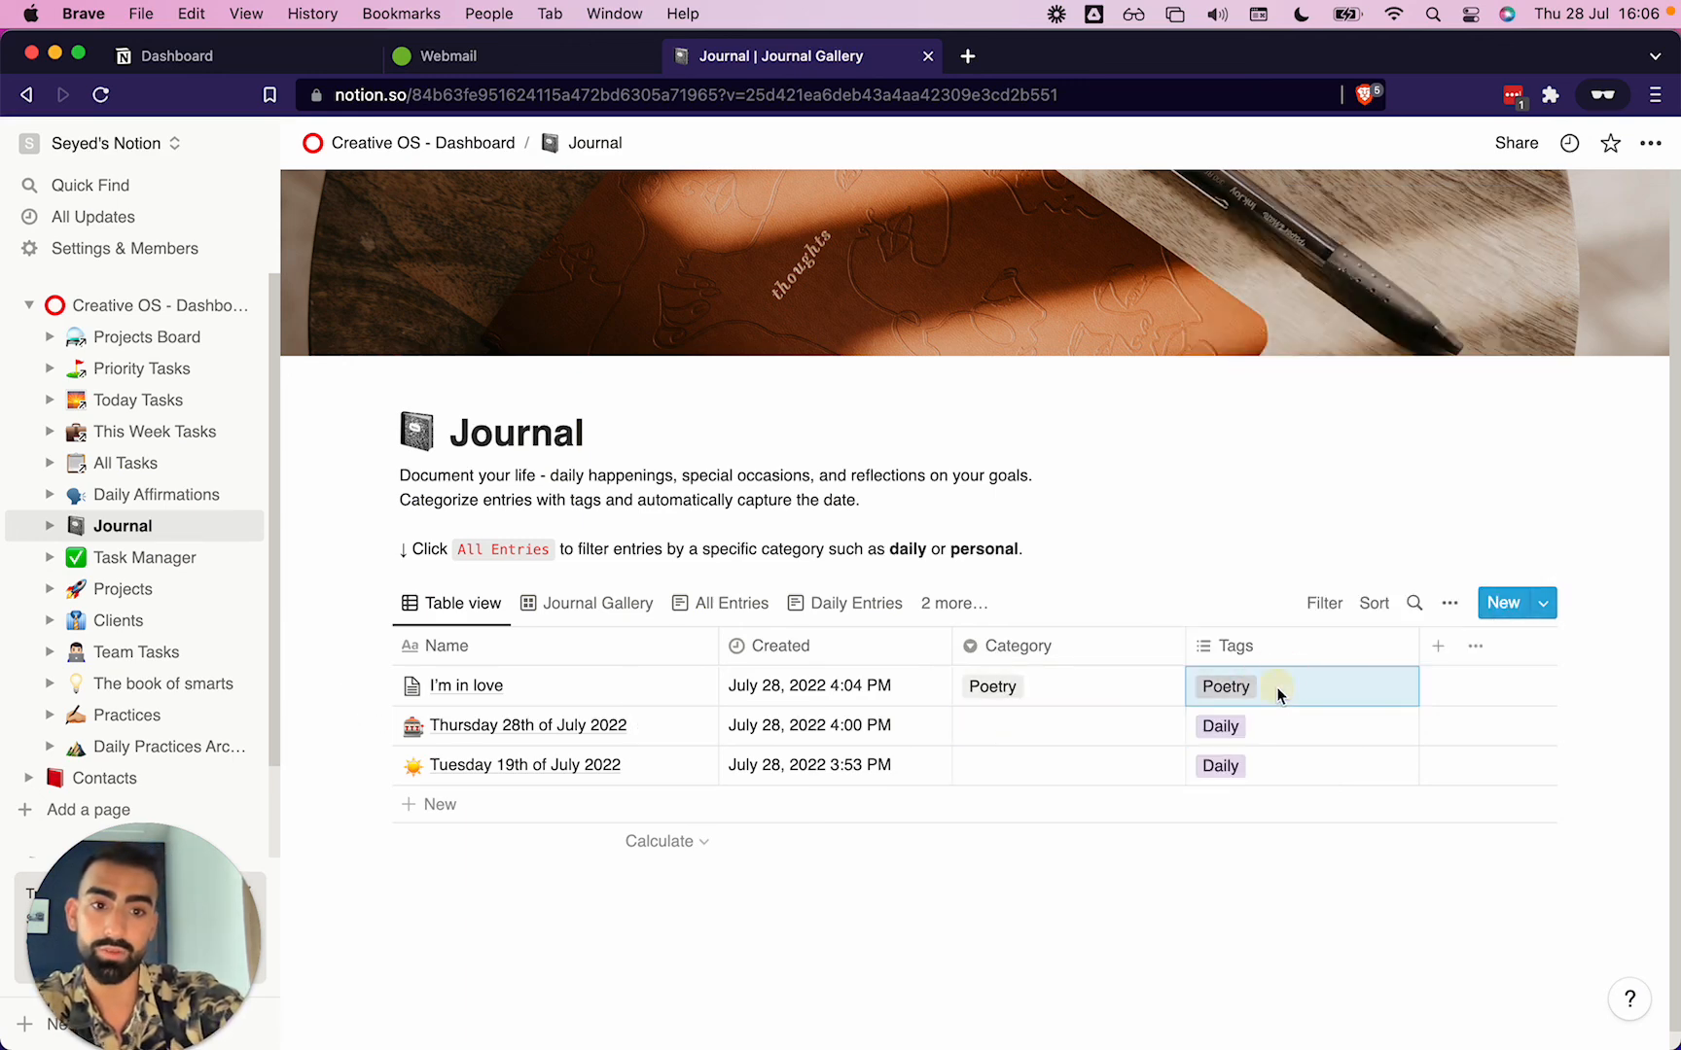
{"action": "left_click", "coordinate": [1276, 687]}
{"action": "type", "text": "Love"}
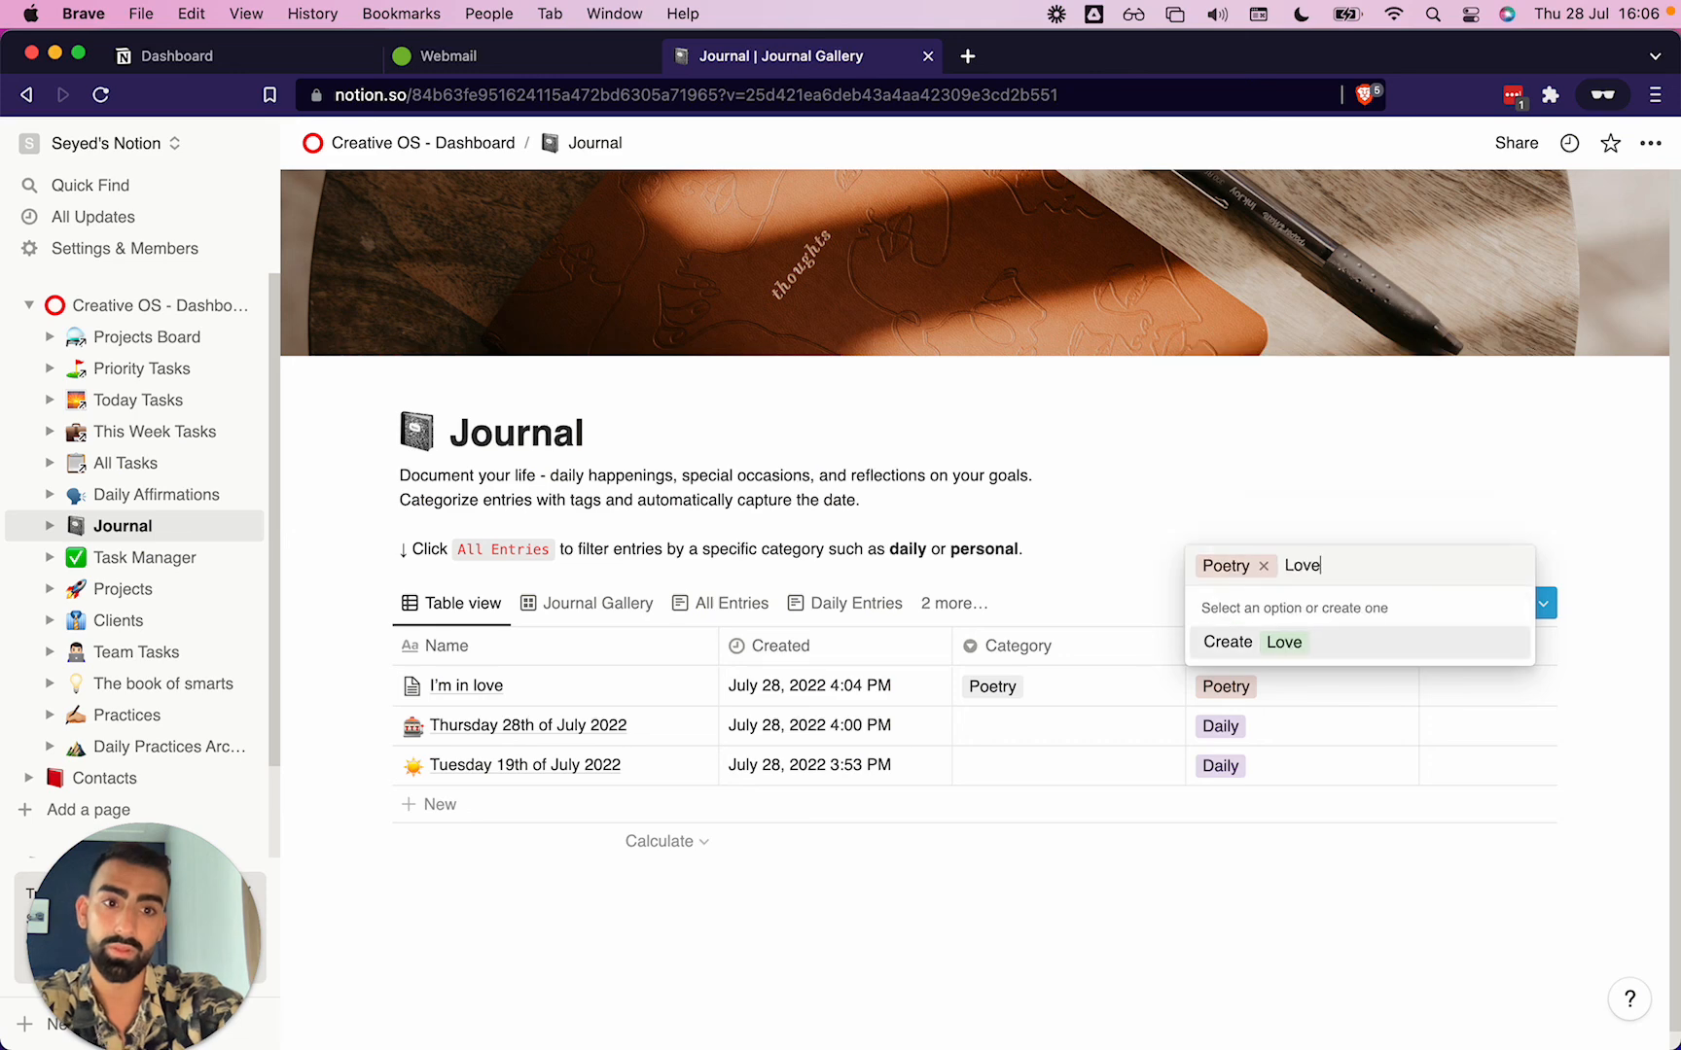
{"action": "key", "text": "Return"}
{"action": "key", "text": "Escape"}
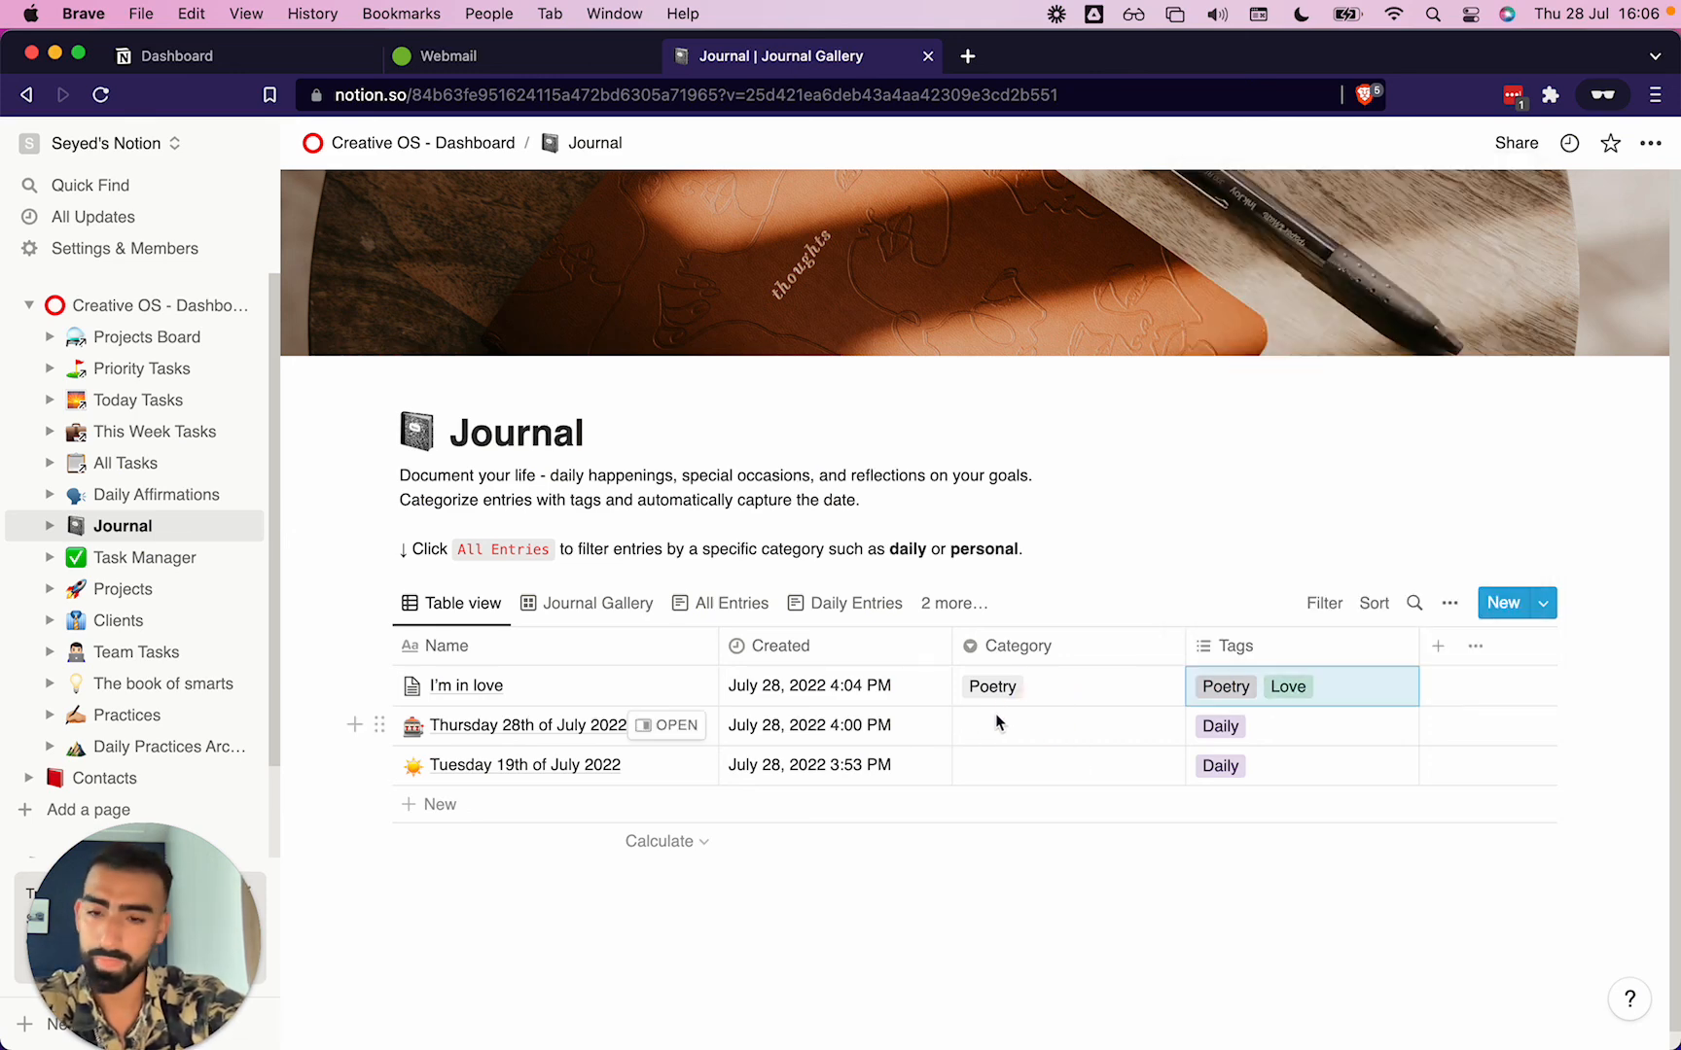
Create the Category option Daily Journaling and assign it to the Thursday 28th and Tuesday 19th of July 2022 entries.
{"action": "left_click", "coordinate": [982, 725]}
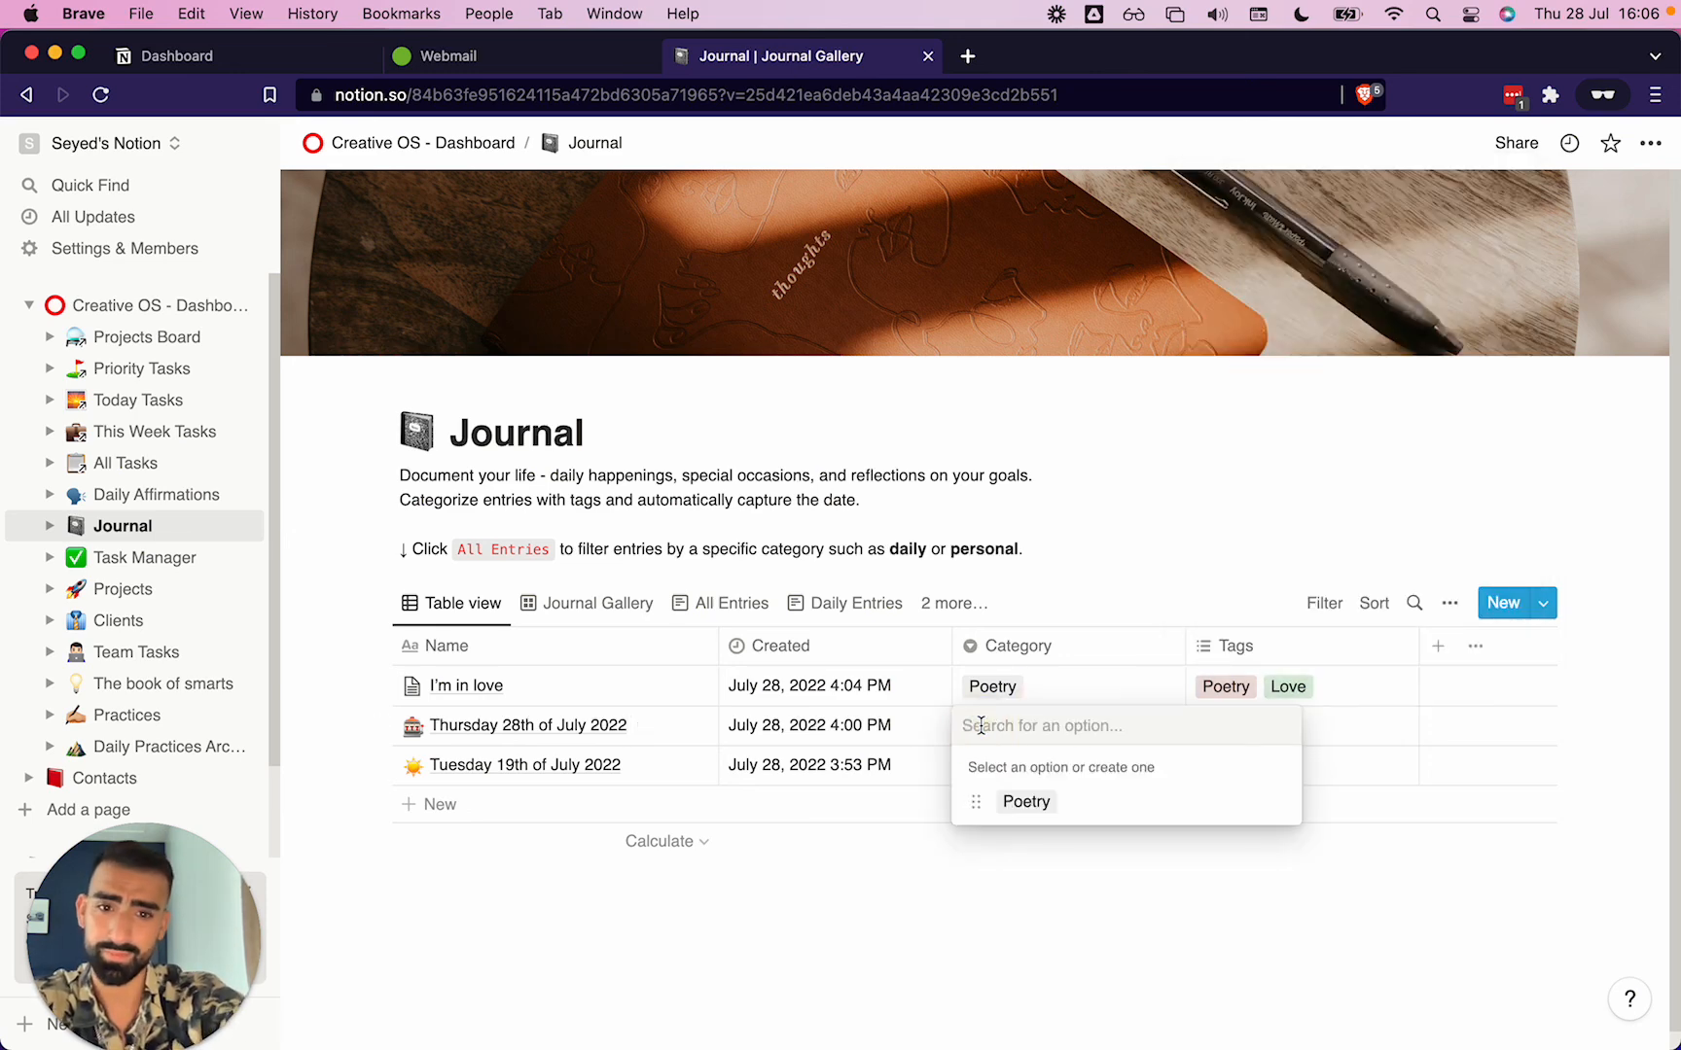
{"action": "type", "text": "Daily"}
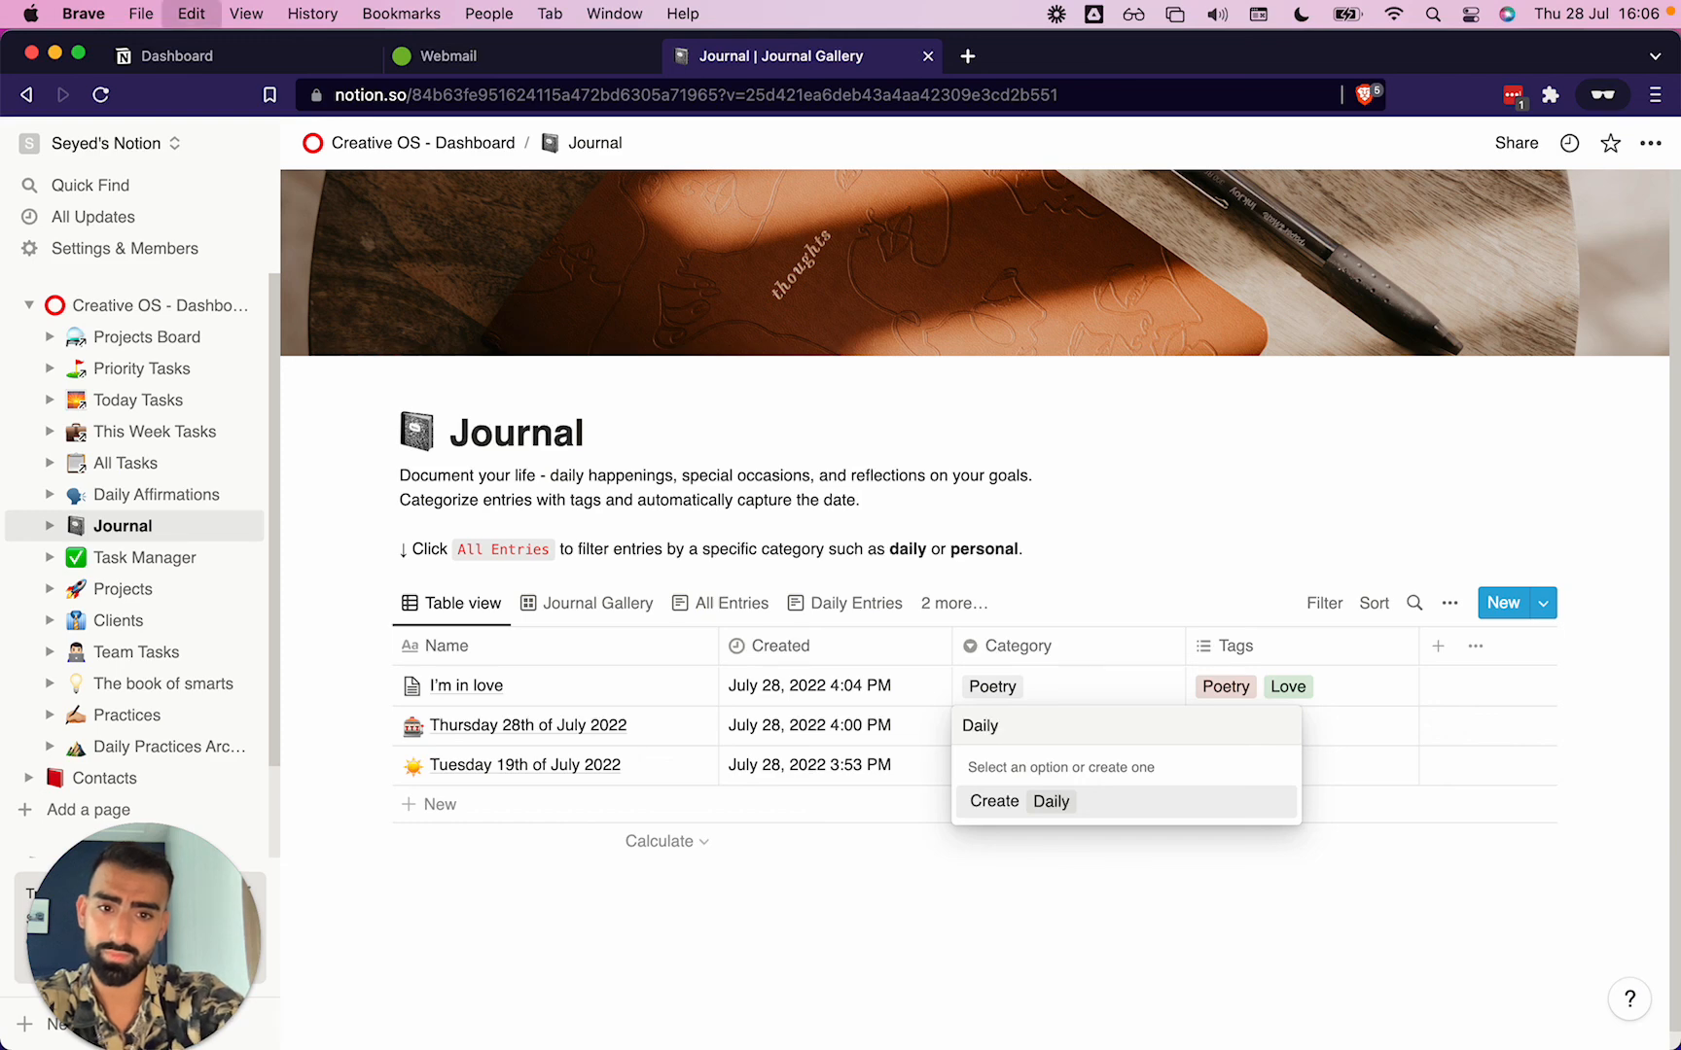
{"action": "key", "text": "super+a"}
{"action": "key", "text": "Right"}
{"action": "type", "text": "Jou"}
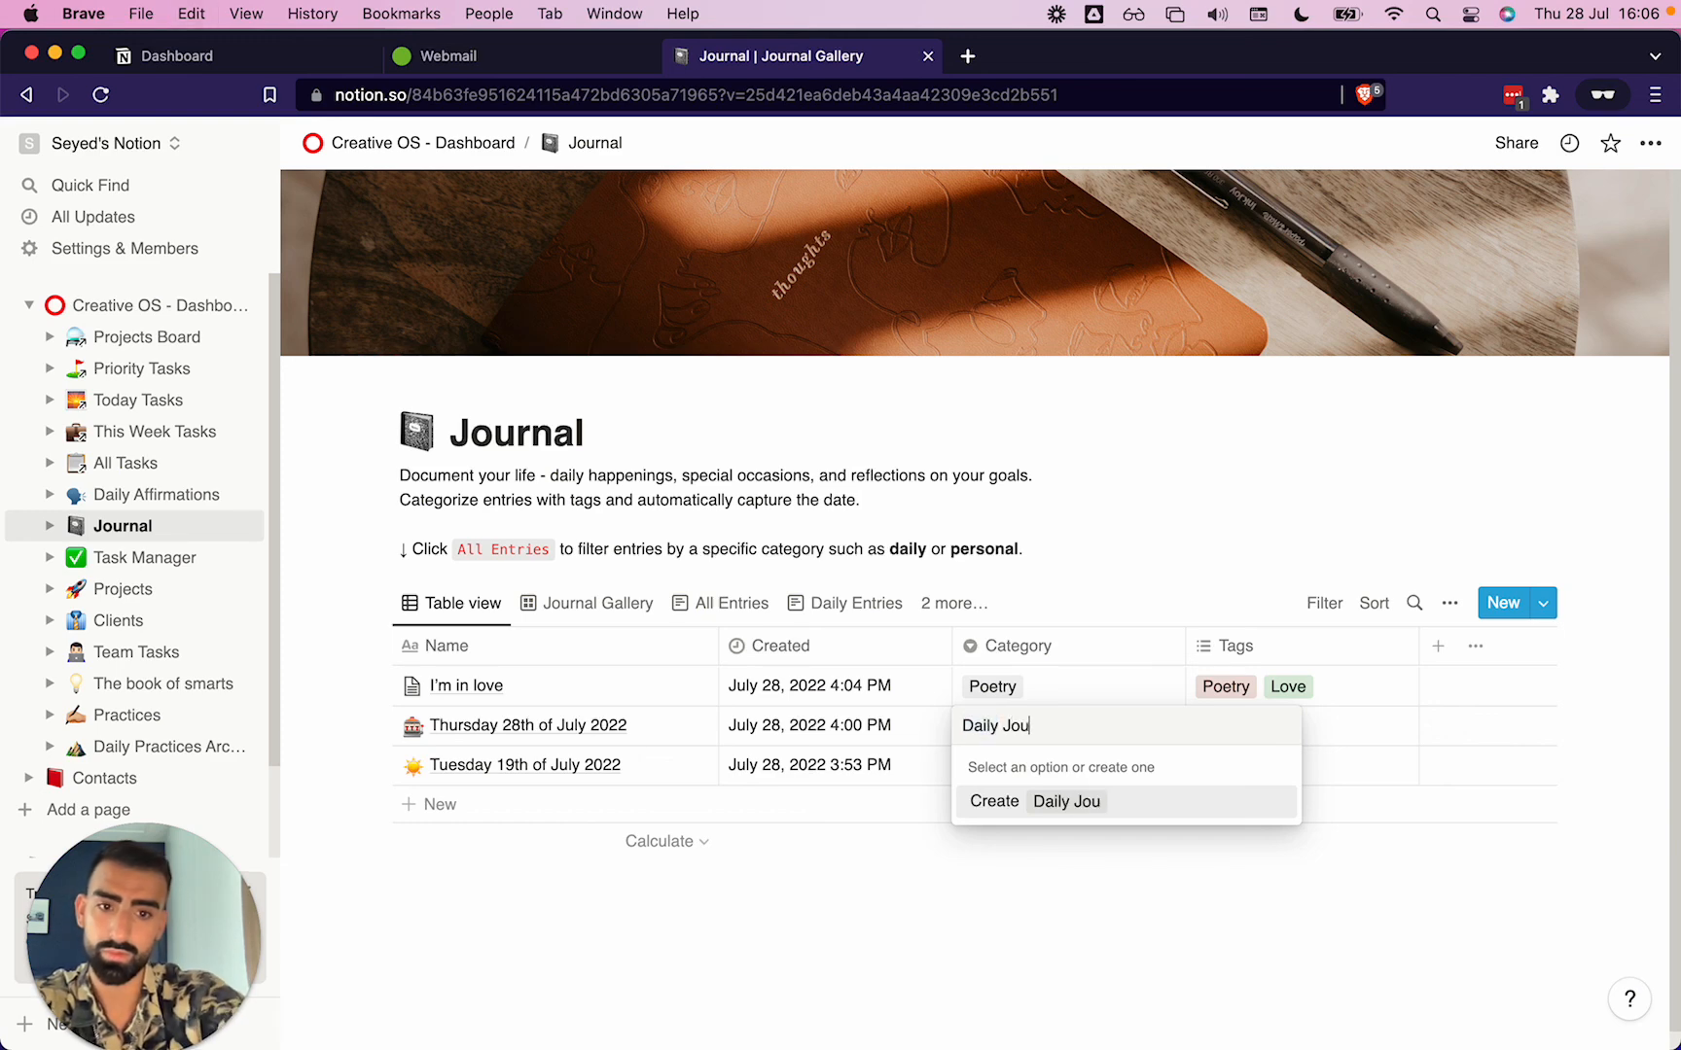
{"action": "type", "text": "rnaling"}
{"action": "key", "text": "Return"}
{"action": "left_click", "coordinate": [1012, 766]}
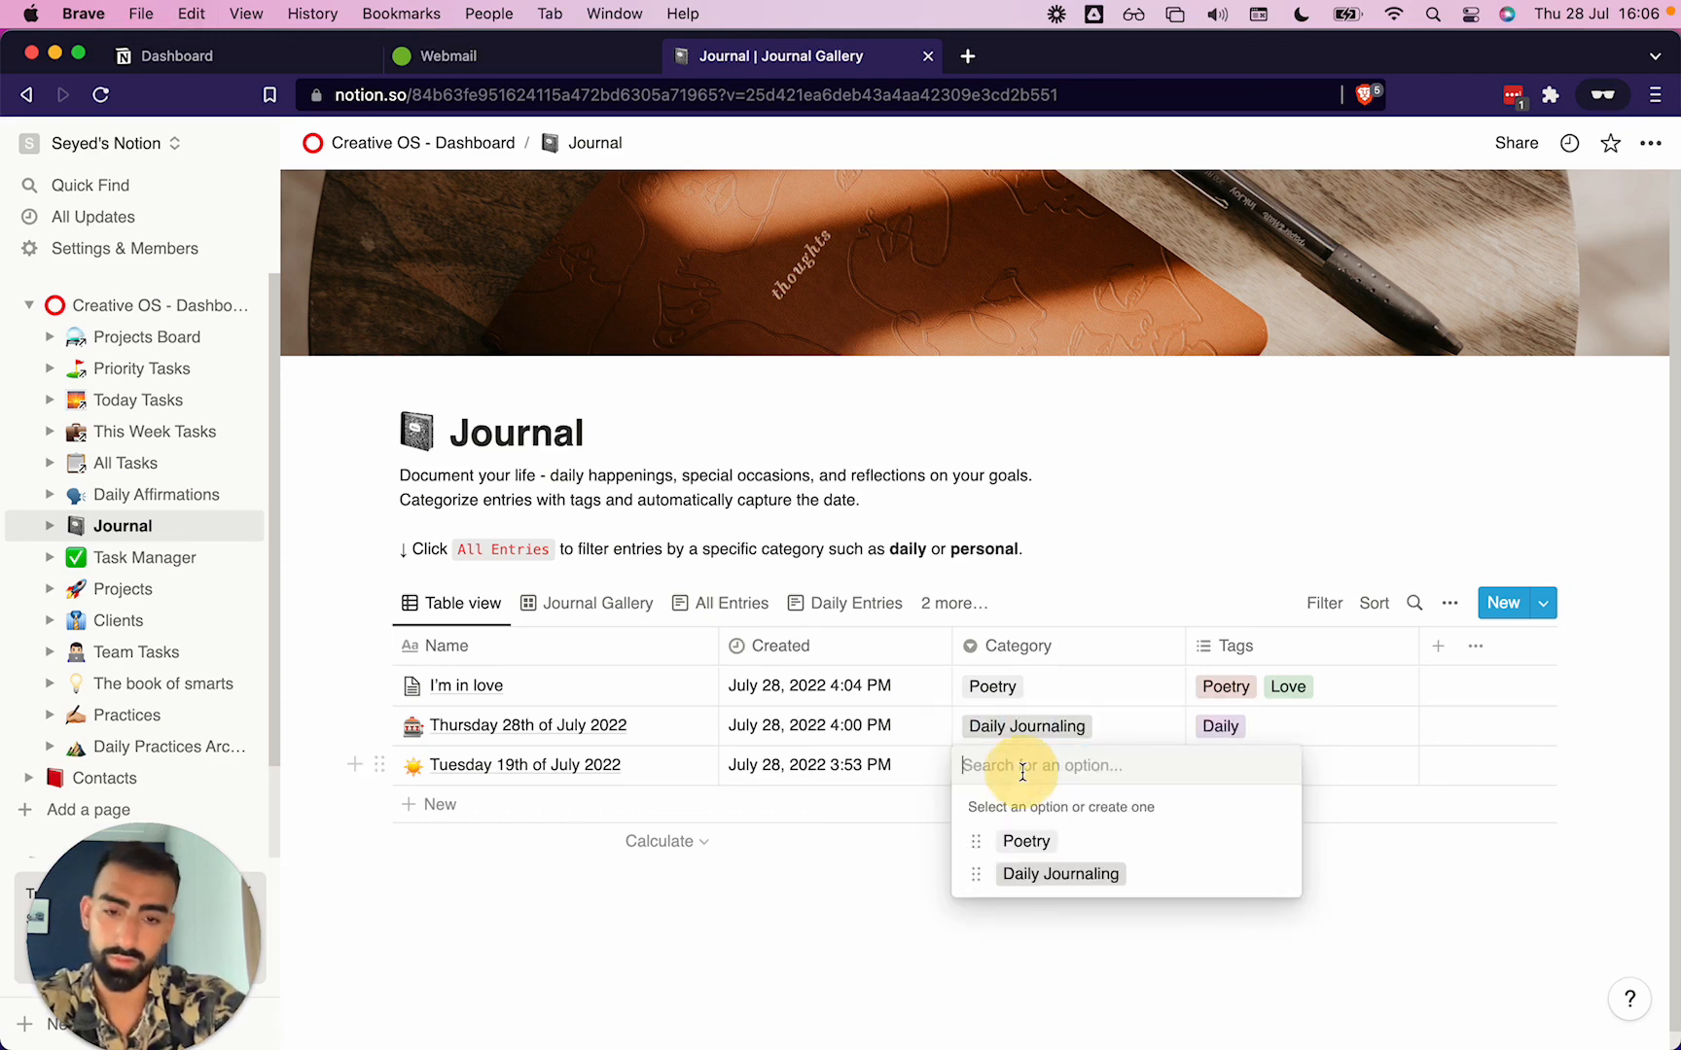
{"action": "left_click", "coordinate": [1033, 887]}
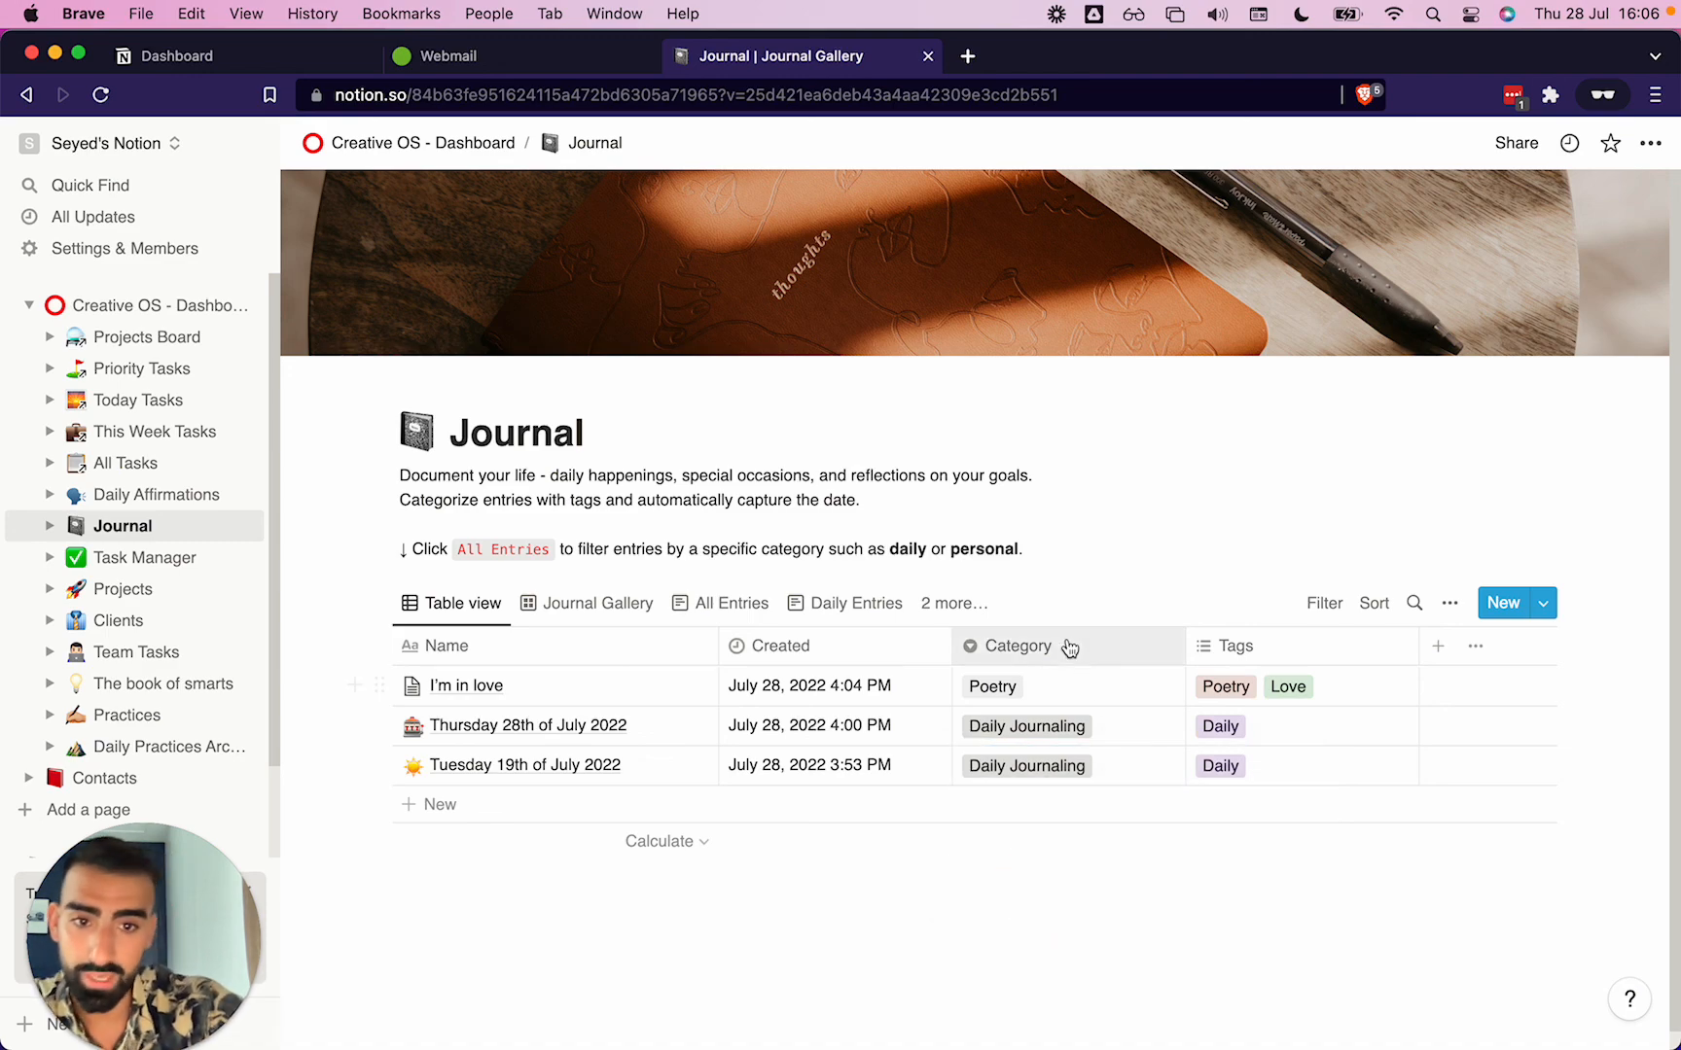
Delete the Category property from the Journal database and confirm the deletion.
{"action": "left_click", "coordinate": [1067, 645]}
{"action": "left_click", "coordinate": [1032, 915]}
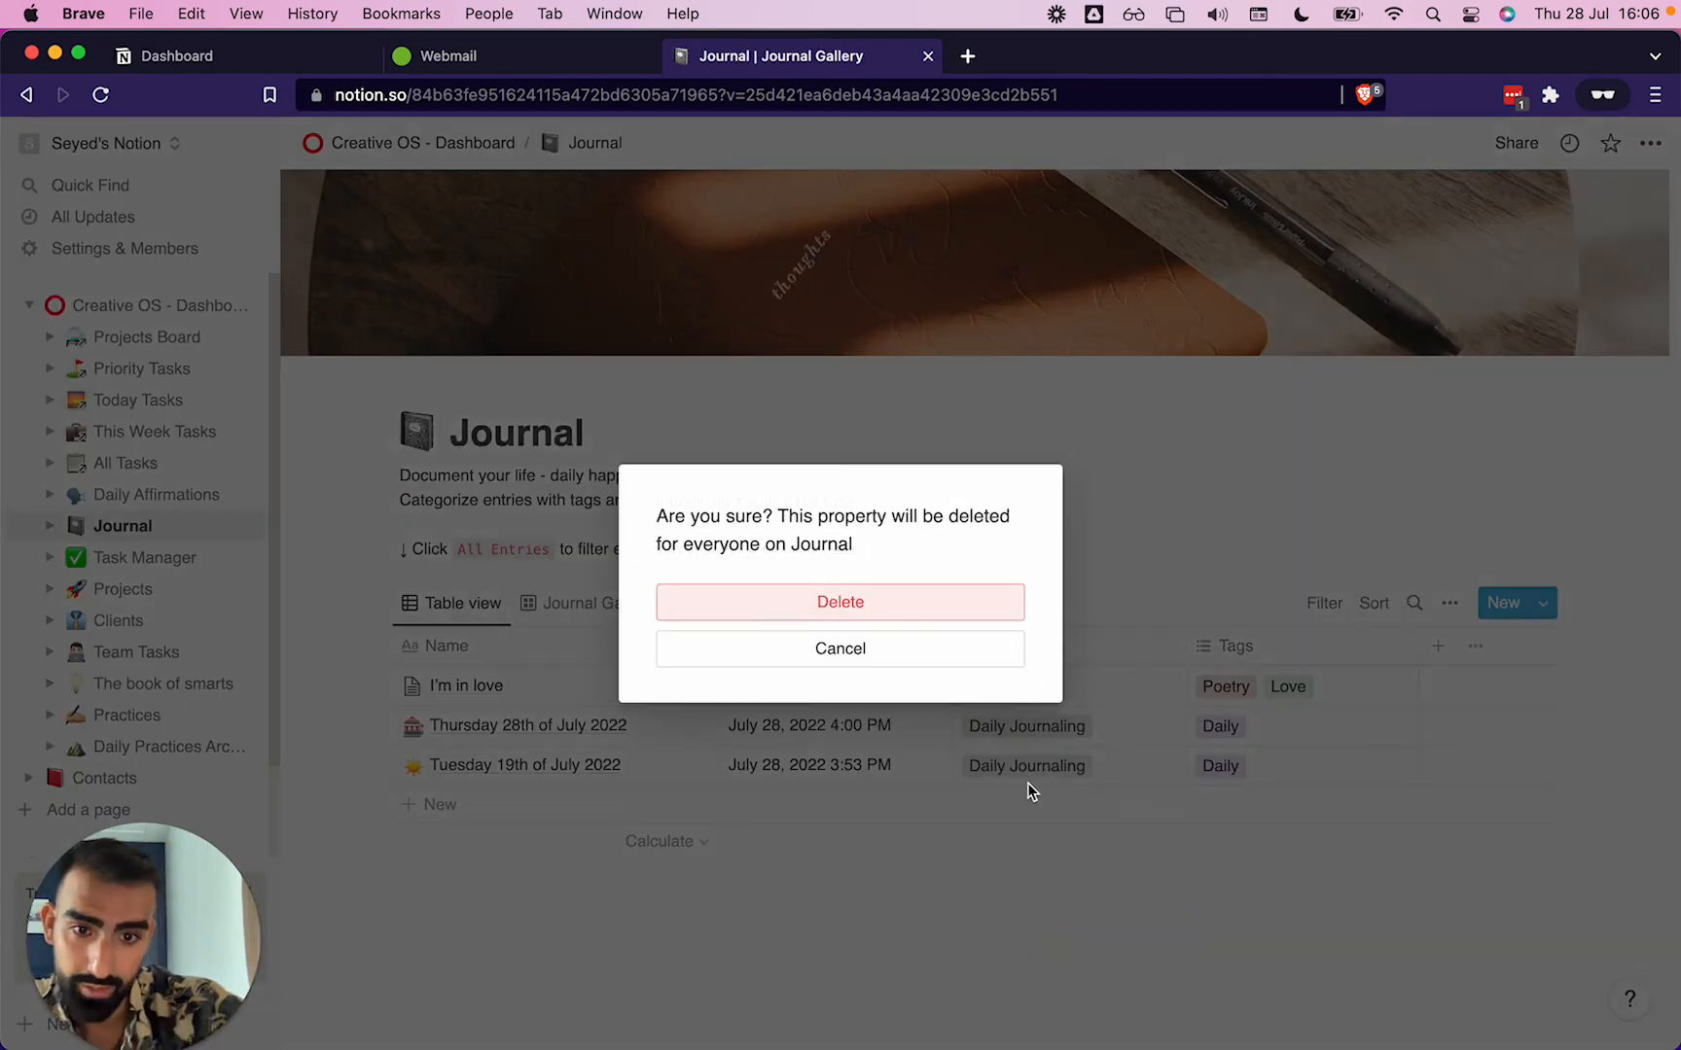
{"action": "left_click", "coordinate": [879, 610]}
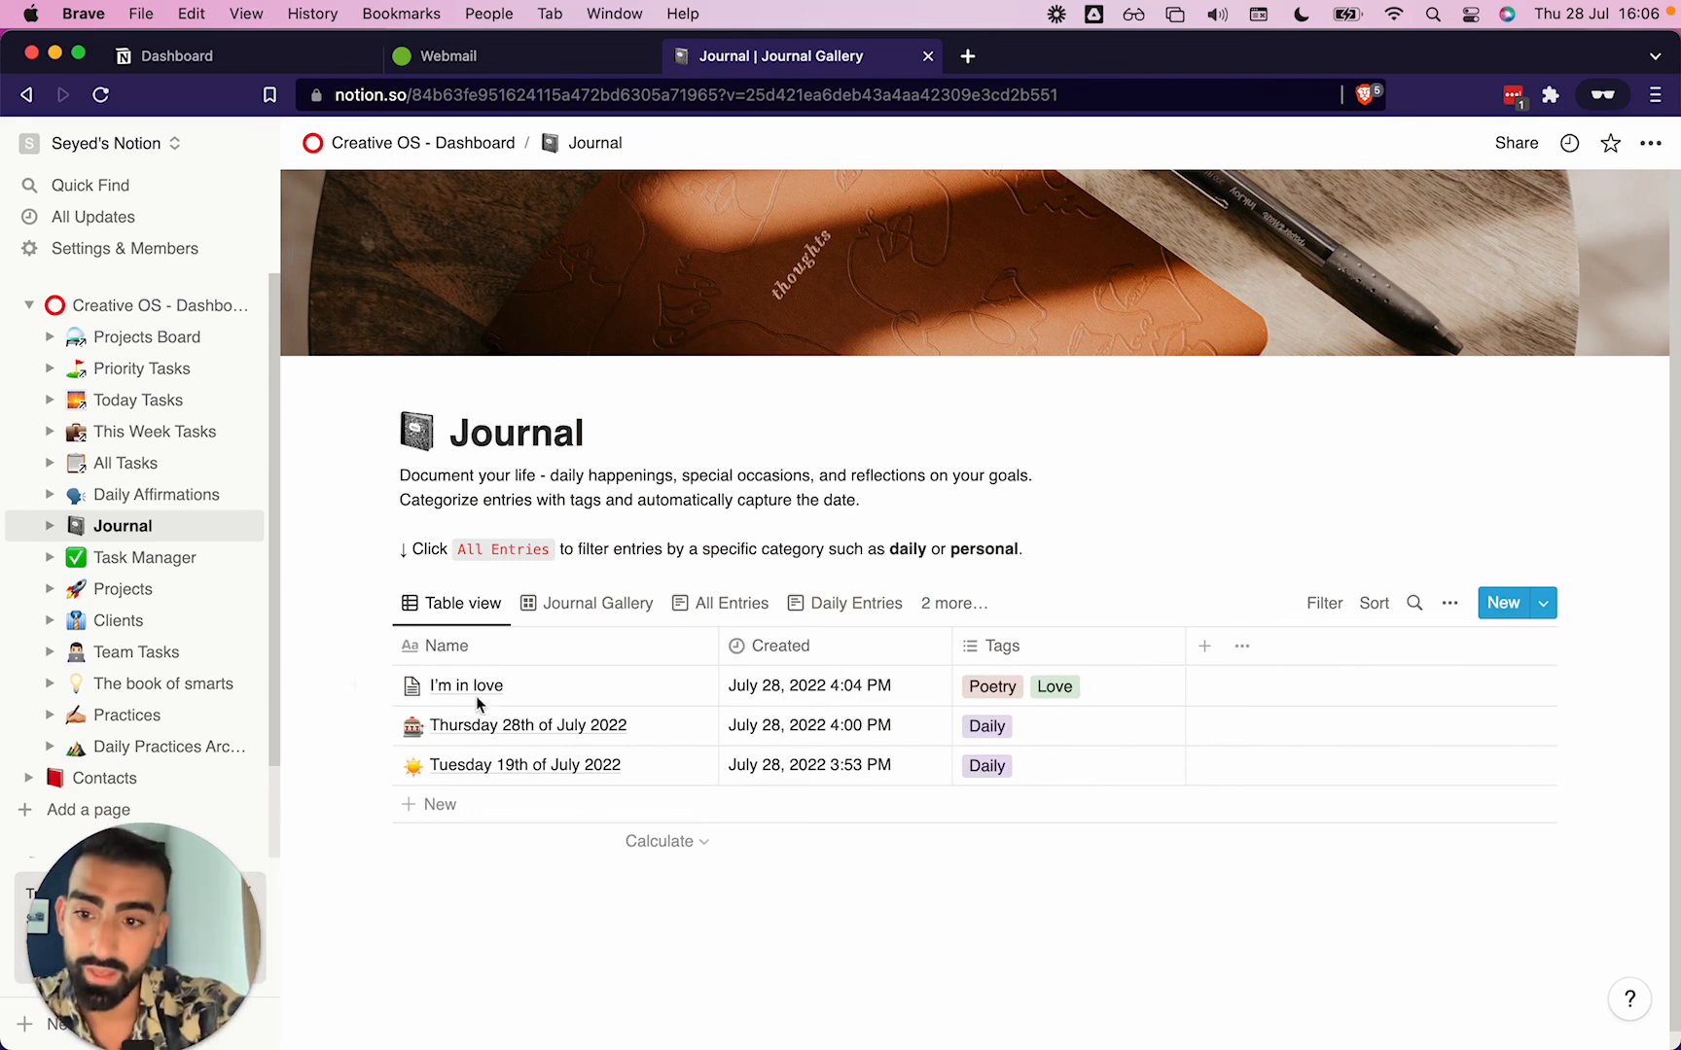
Return to the Creative OS dashboard and open the priority task "Tutorial: How to use the Journal".
{"action": "left_click", "coordinate": [136, 305]}
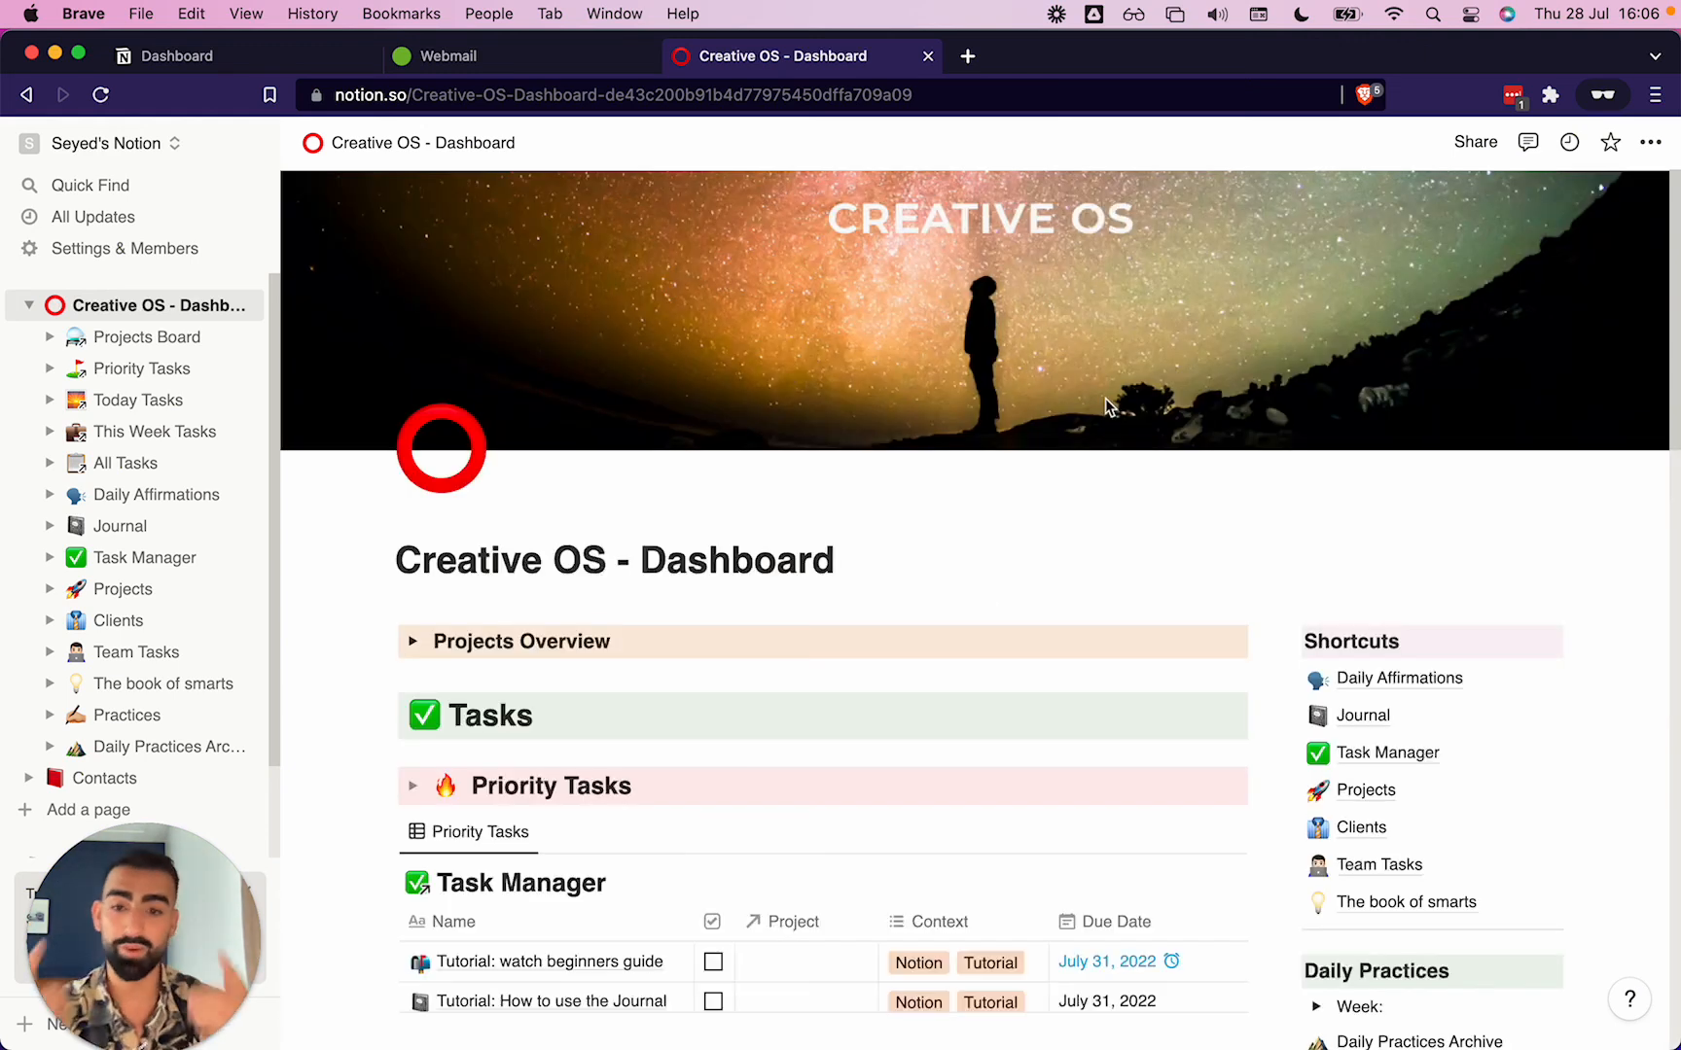
{"action": "scroll", "coordinate": [649, 705], "scroll_direction": "down", "scroll_amount": 3}
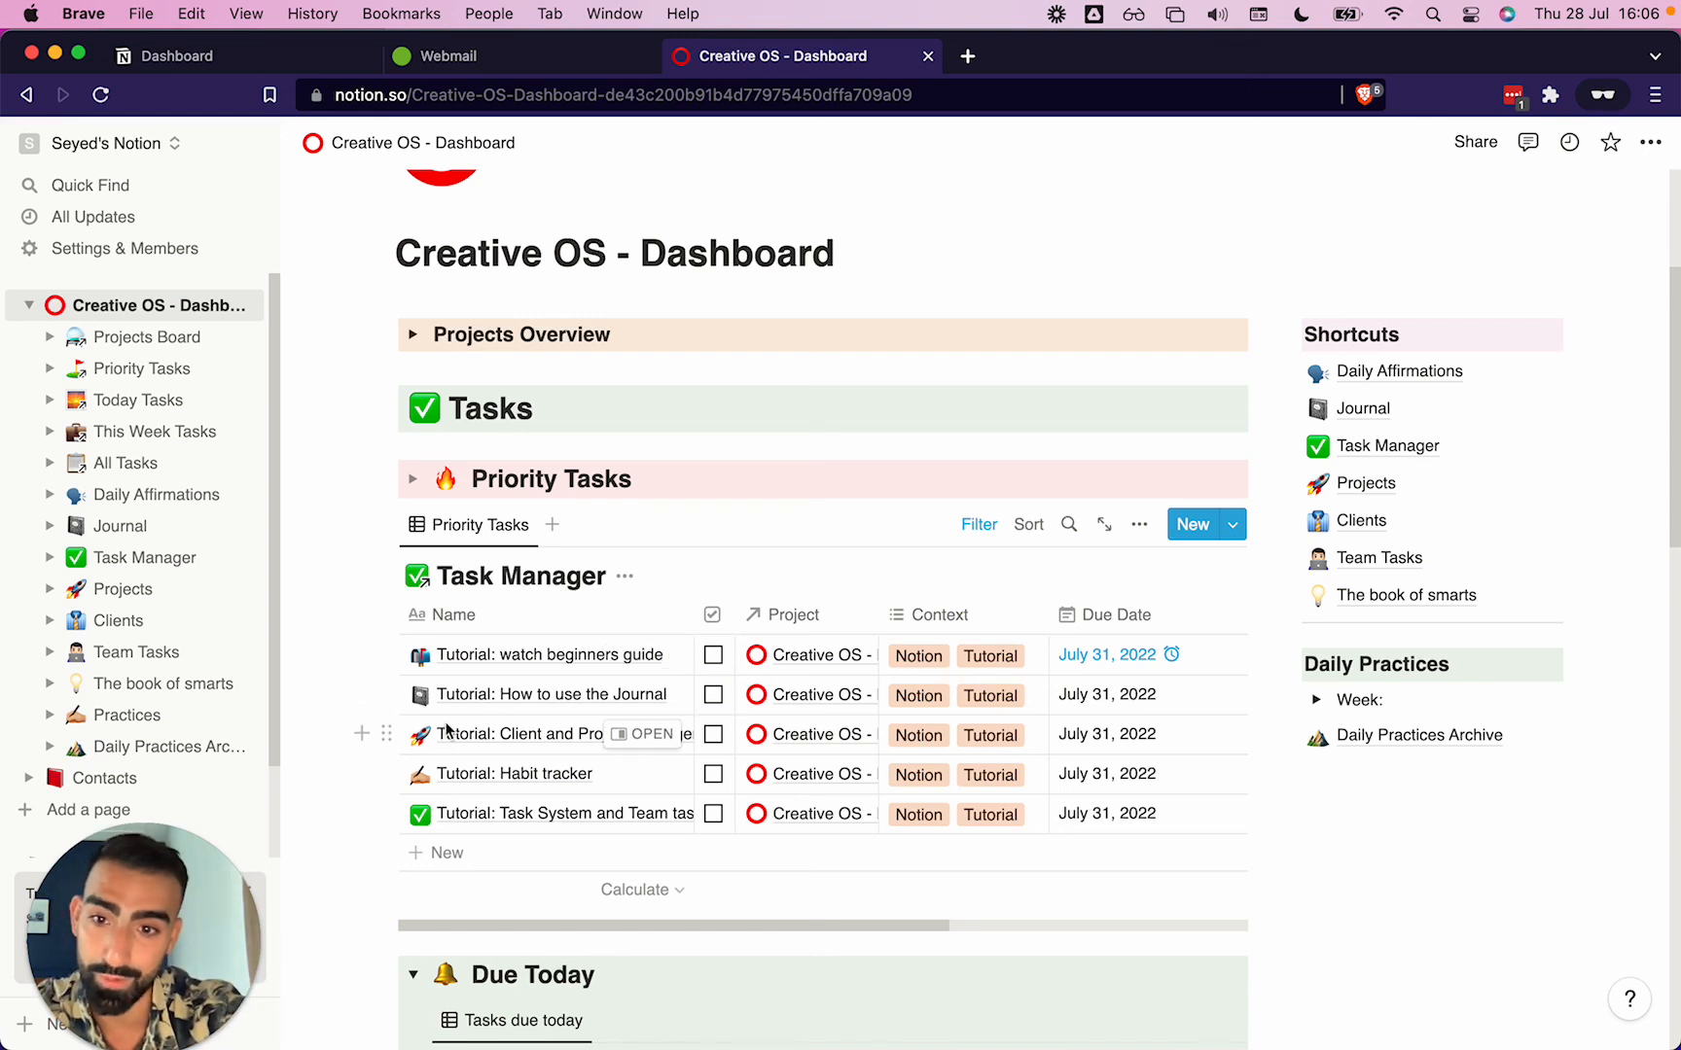
{"action": "scroll", "coordinate": [584, 700], "scroll_direction": "down", "scroll_amount": 3}
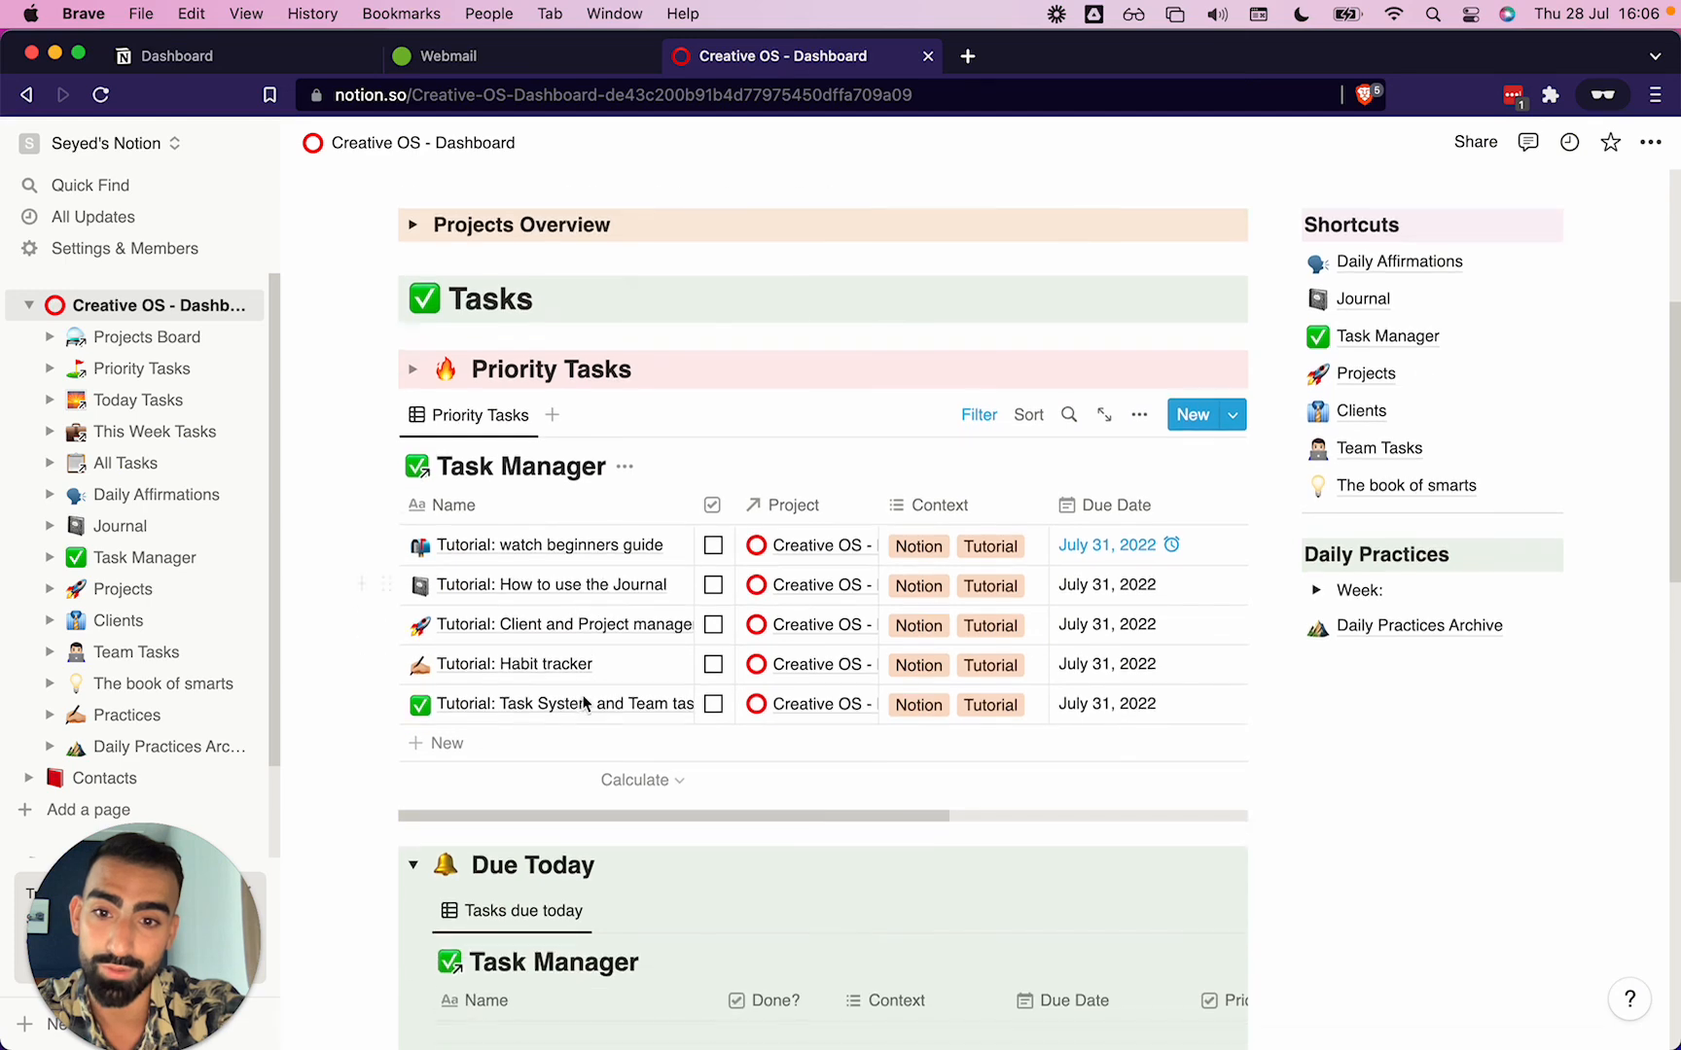
{"action": "left_click", "coordinate": [647, 571]}
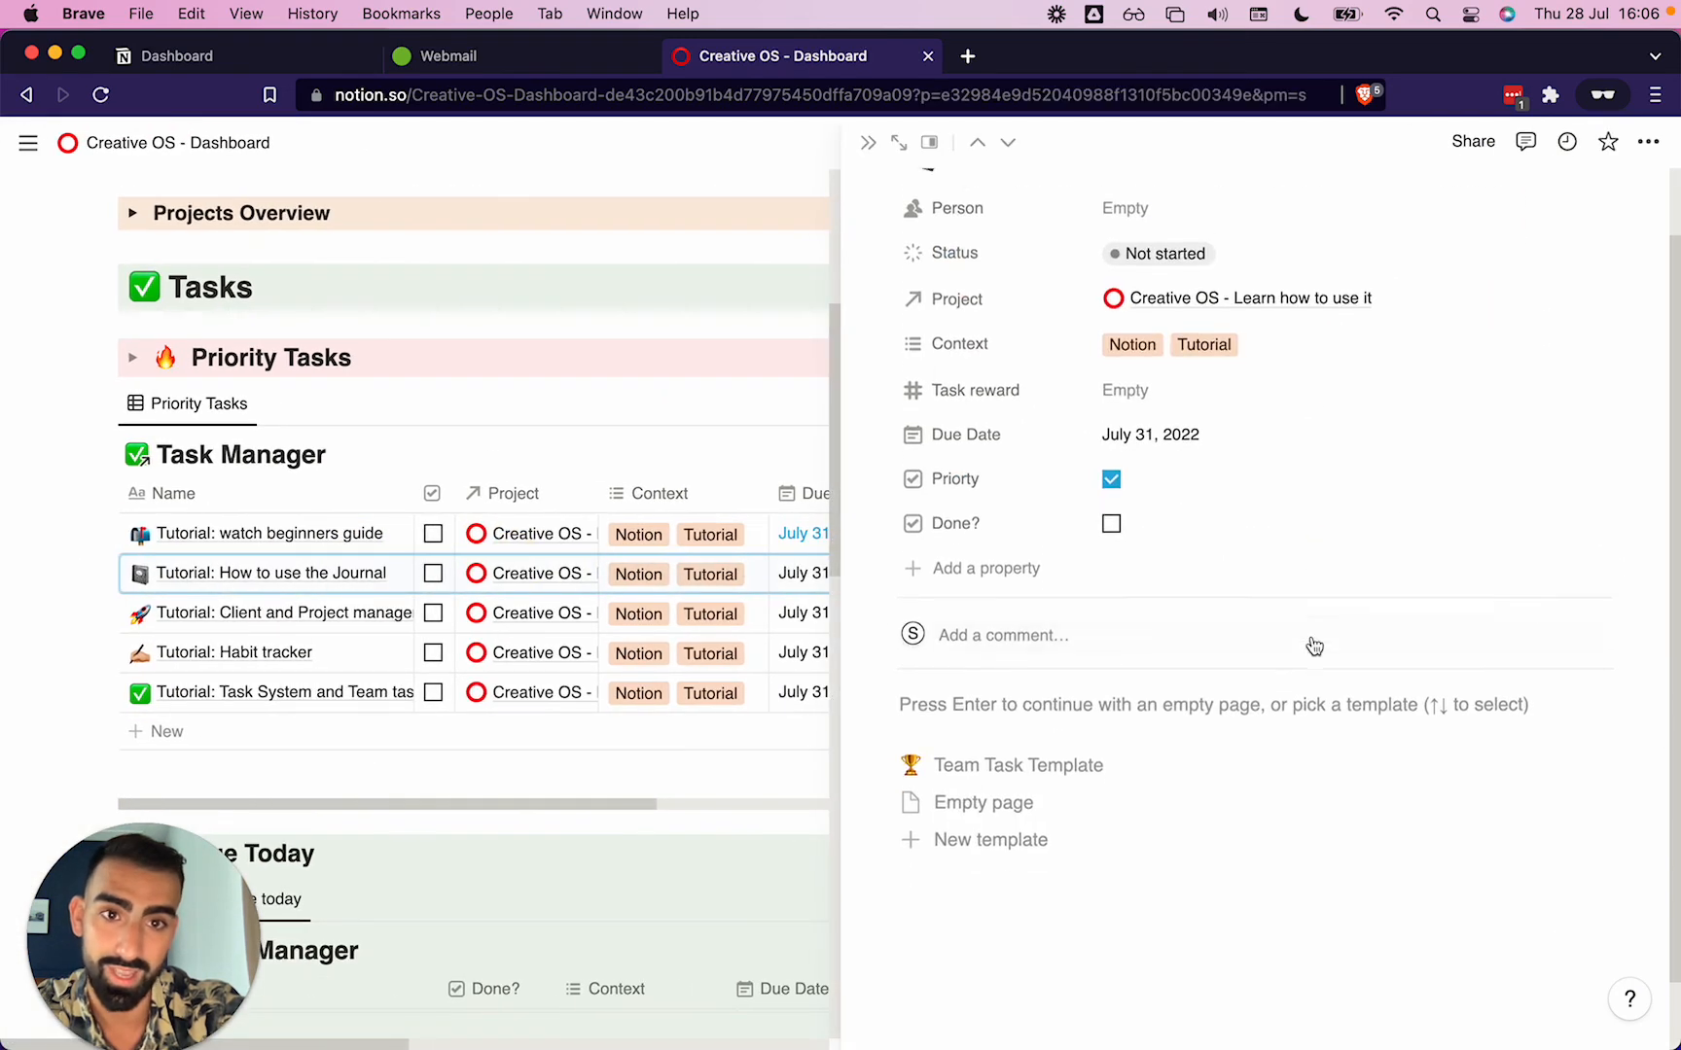
Assign the workspace owner as the Journal tutorial task's Person, mark the task Done, and close its side preview.
{"action": "left_click", "coordinate": [1175, 292]}
{"action": "left_click", "coordinate": [1163, 364]}
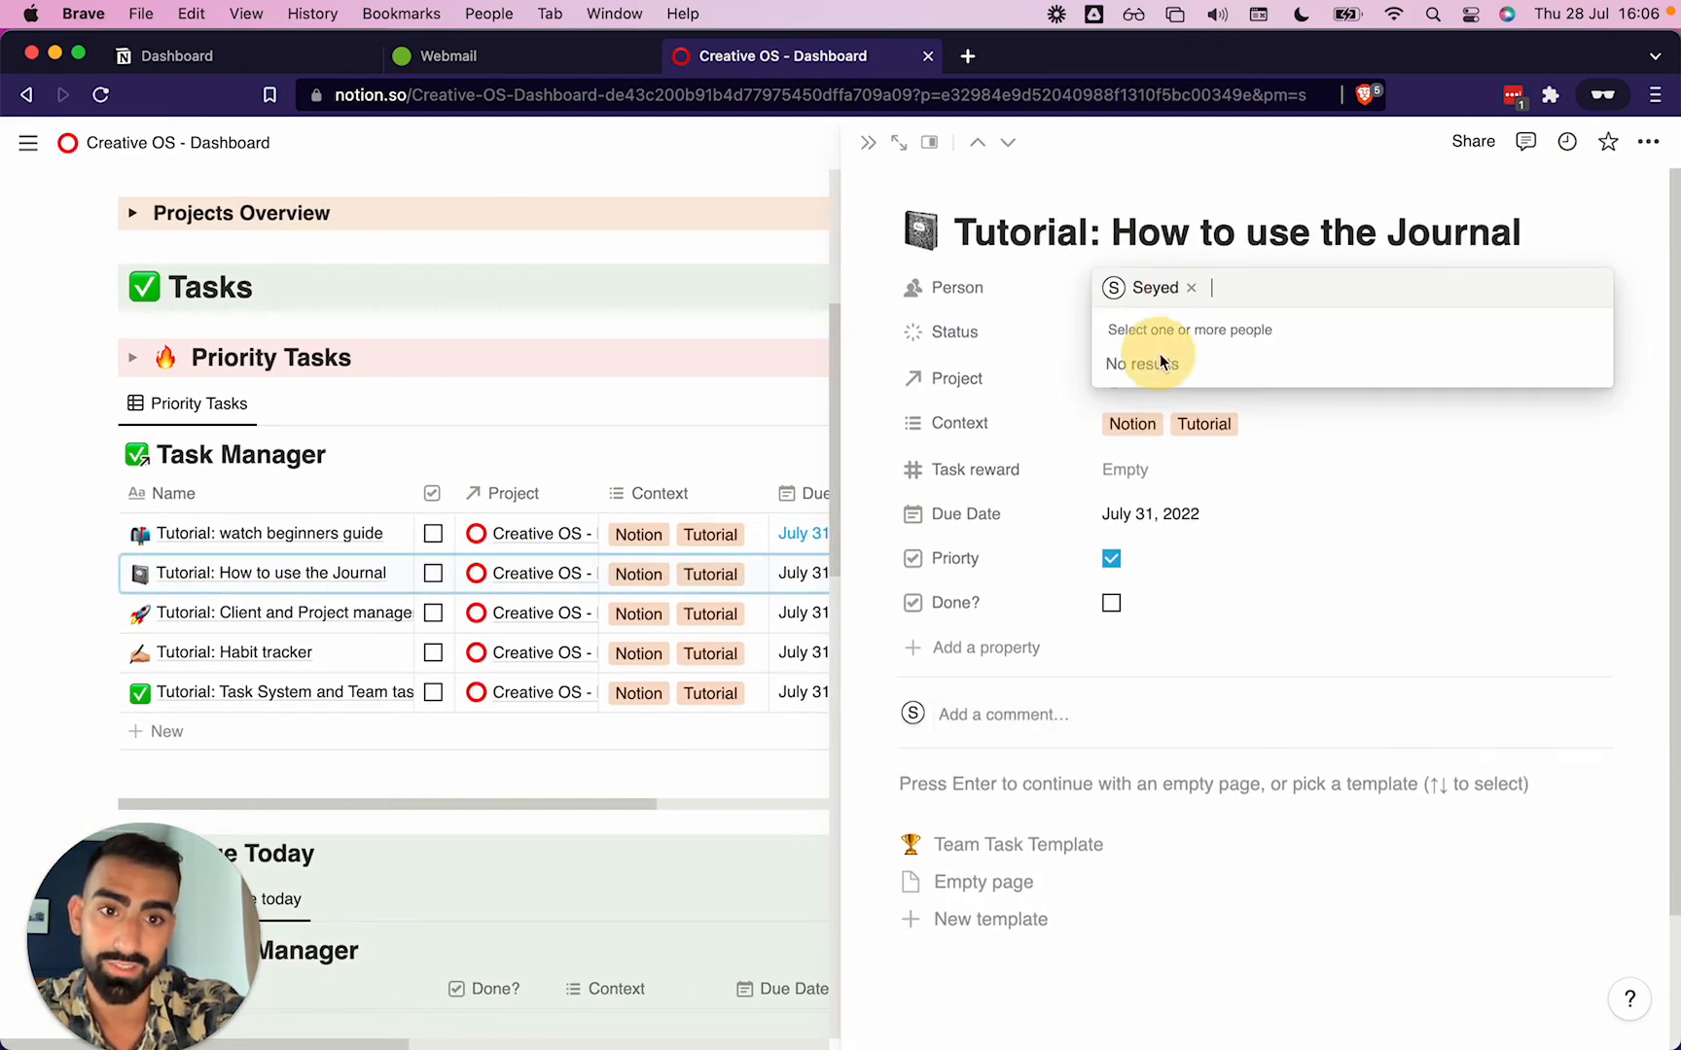
{"action": "left_click", "coordinate": [1068, 504]}
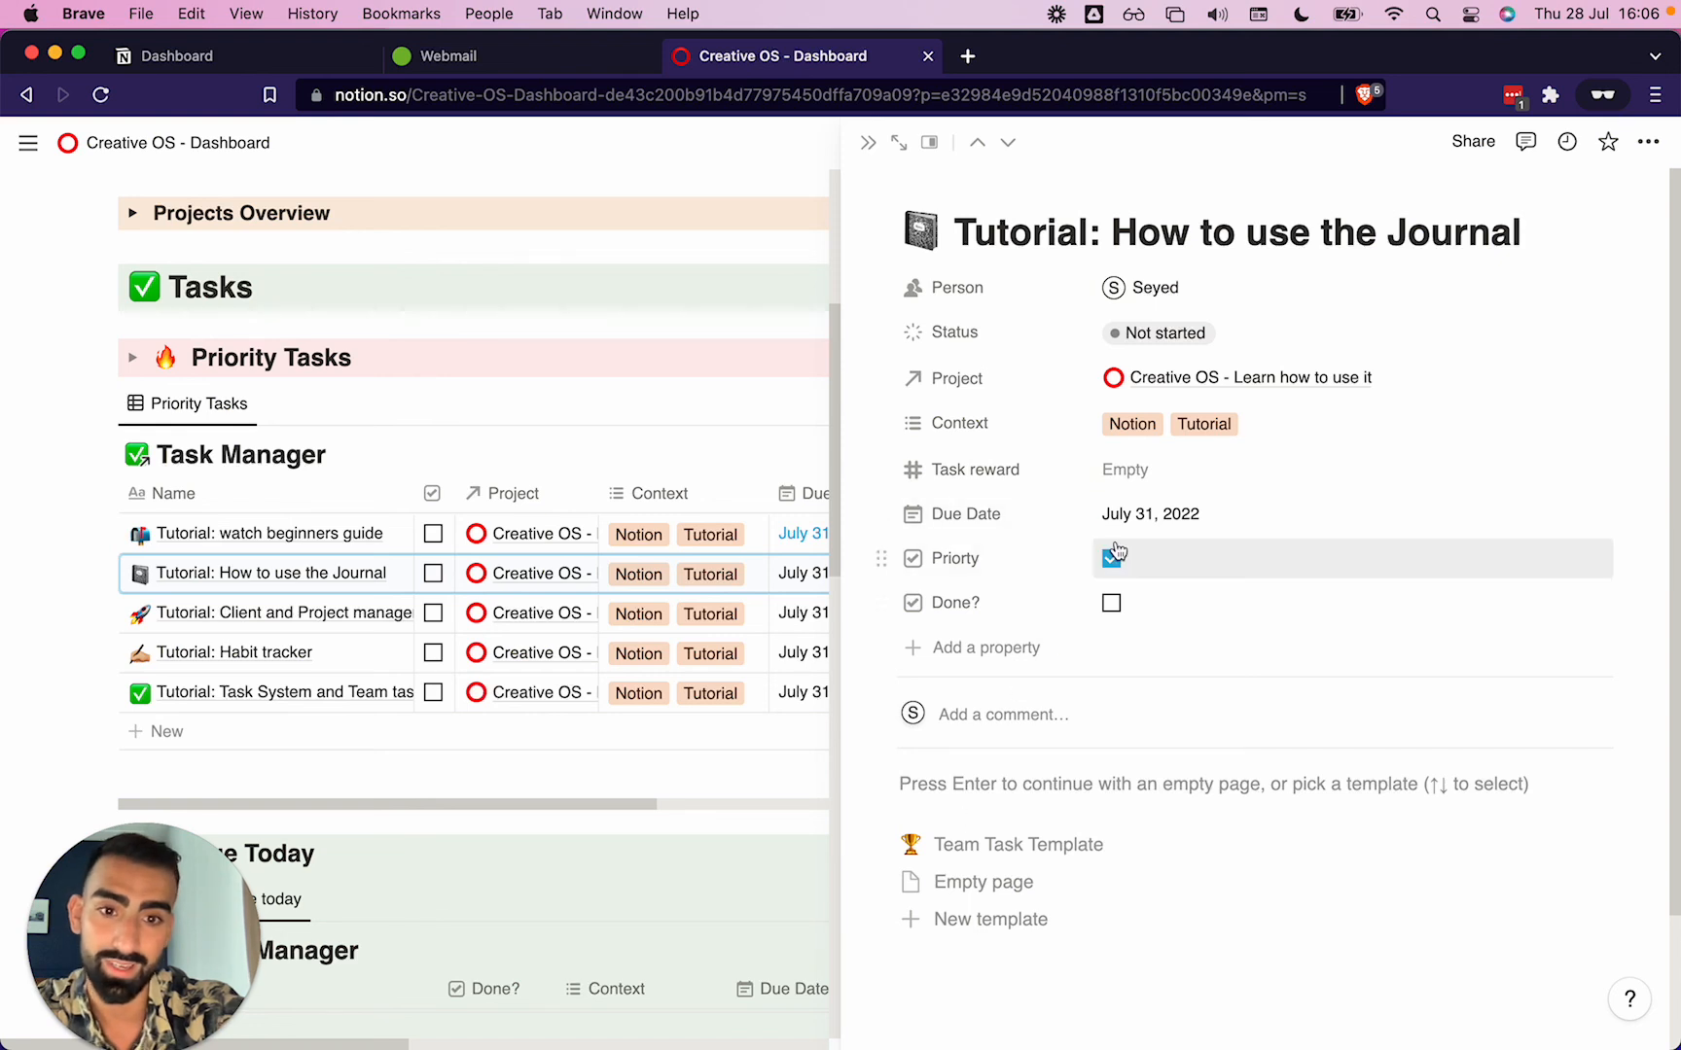
{"action": "left_click", "coordinate": [1109, 604]}
{"action": "left_click", "coordinate": [433, 731]}
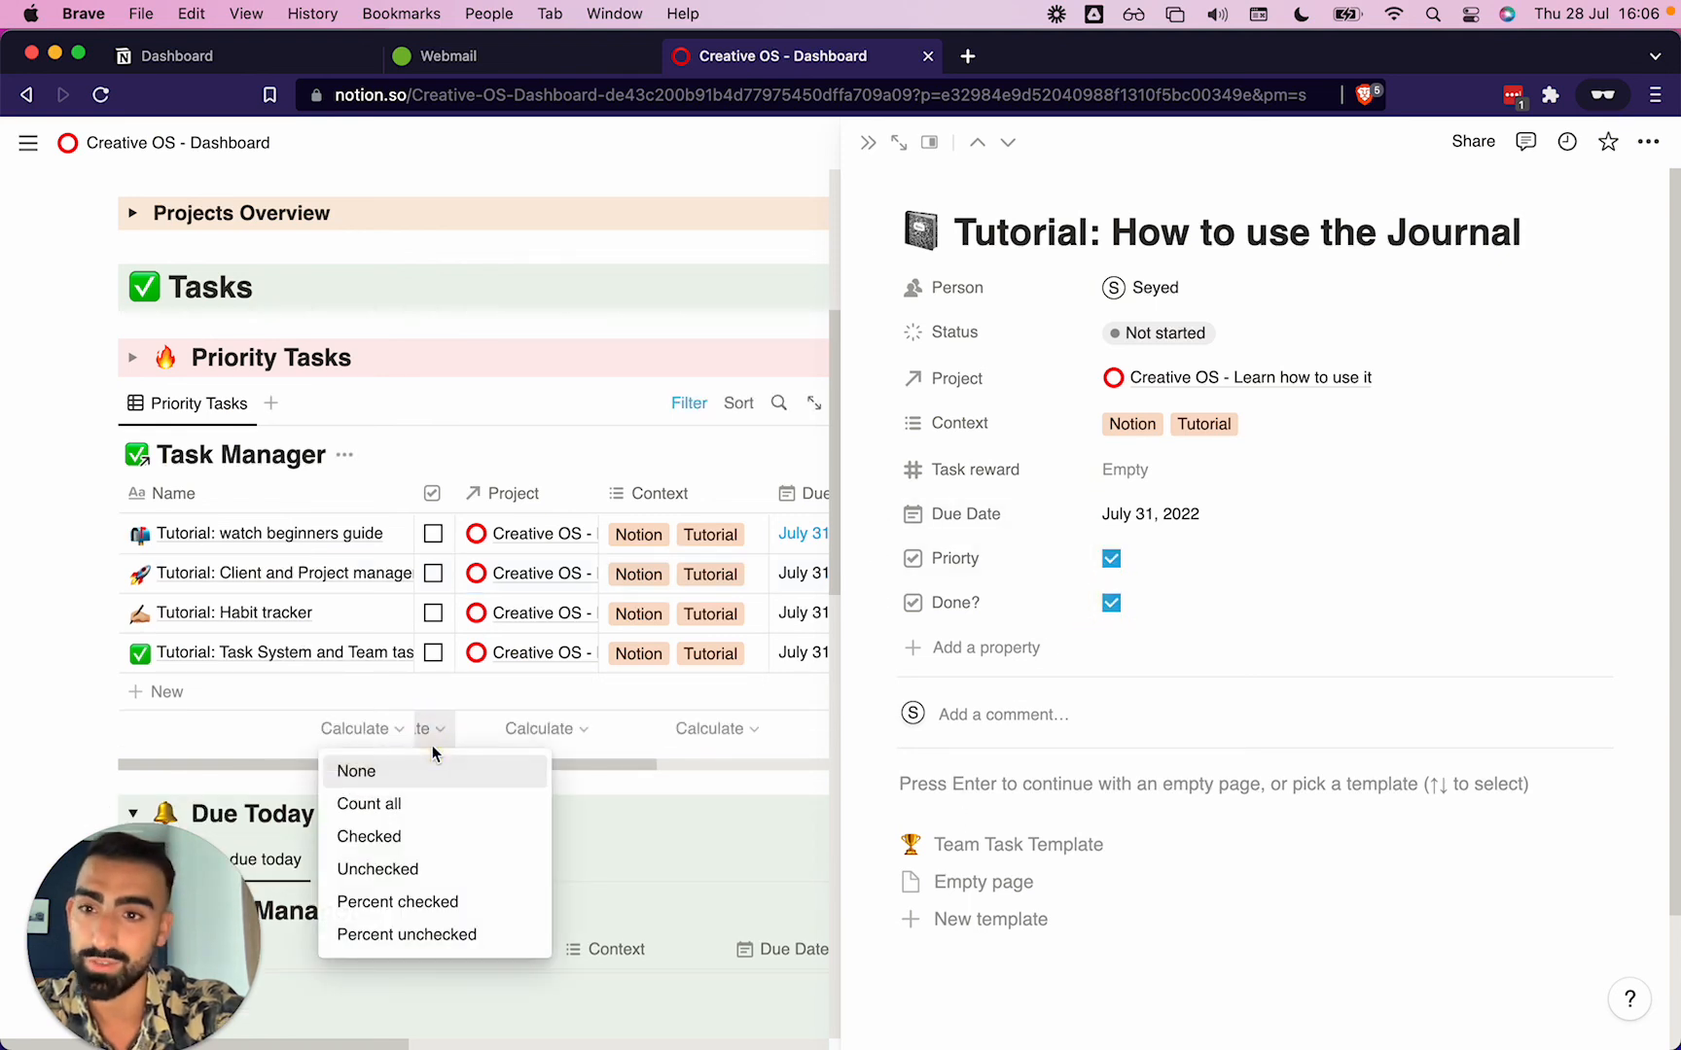
{"action": "left_click", "coordinate": [120, 730]}
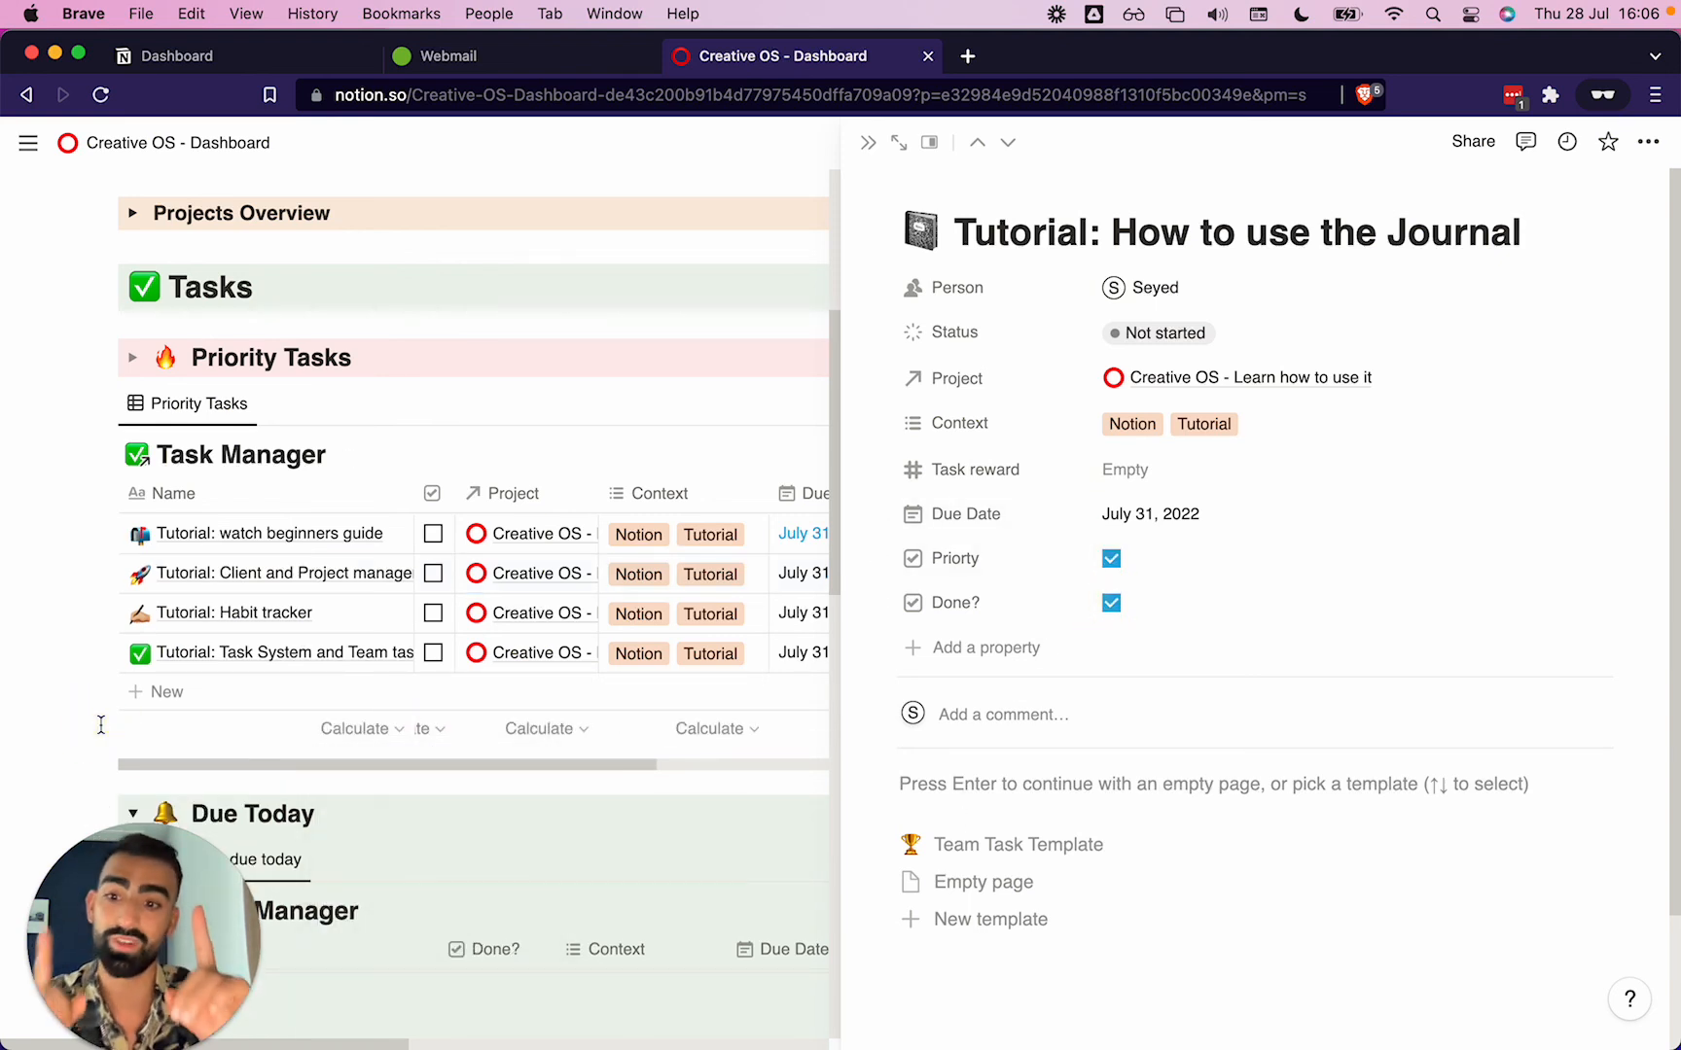
{"action": "left_click", "coordinate": [100, 725]}
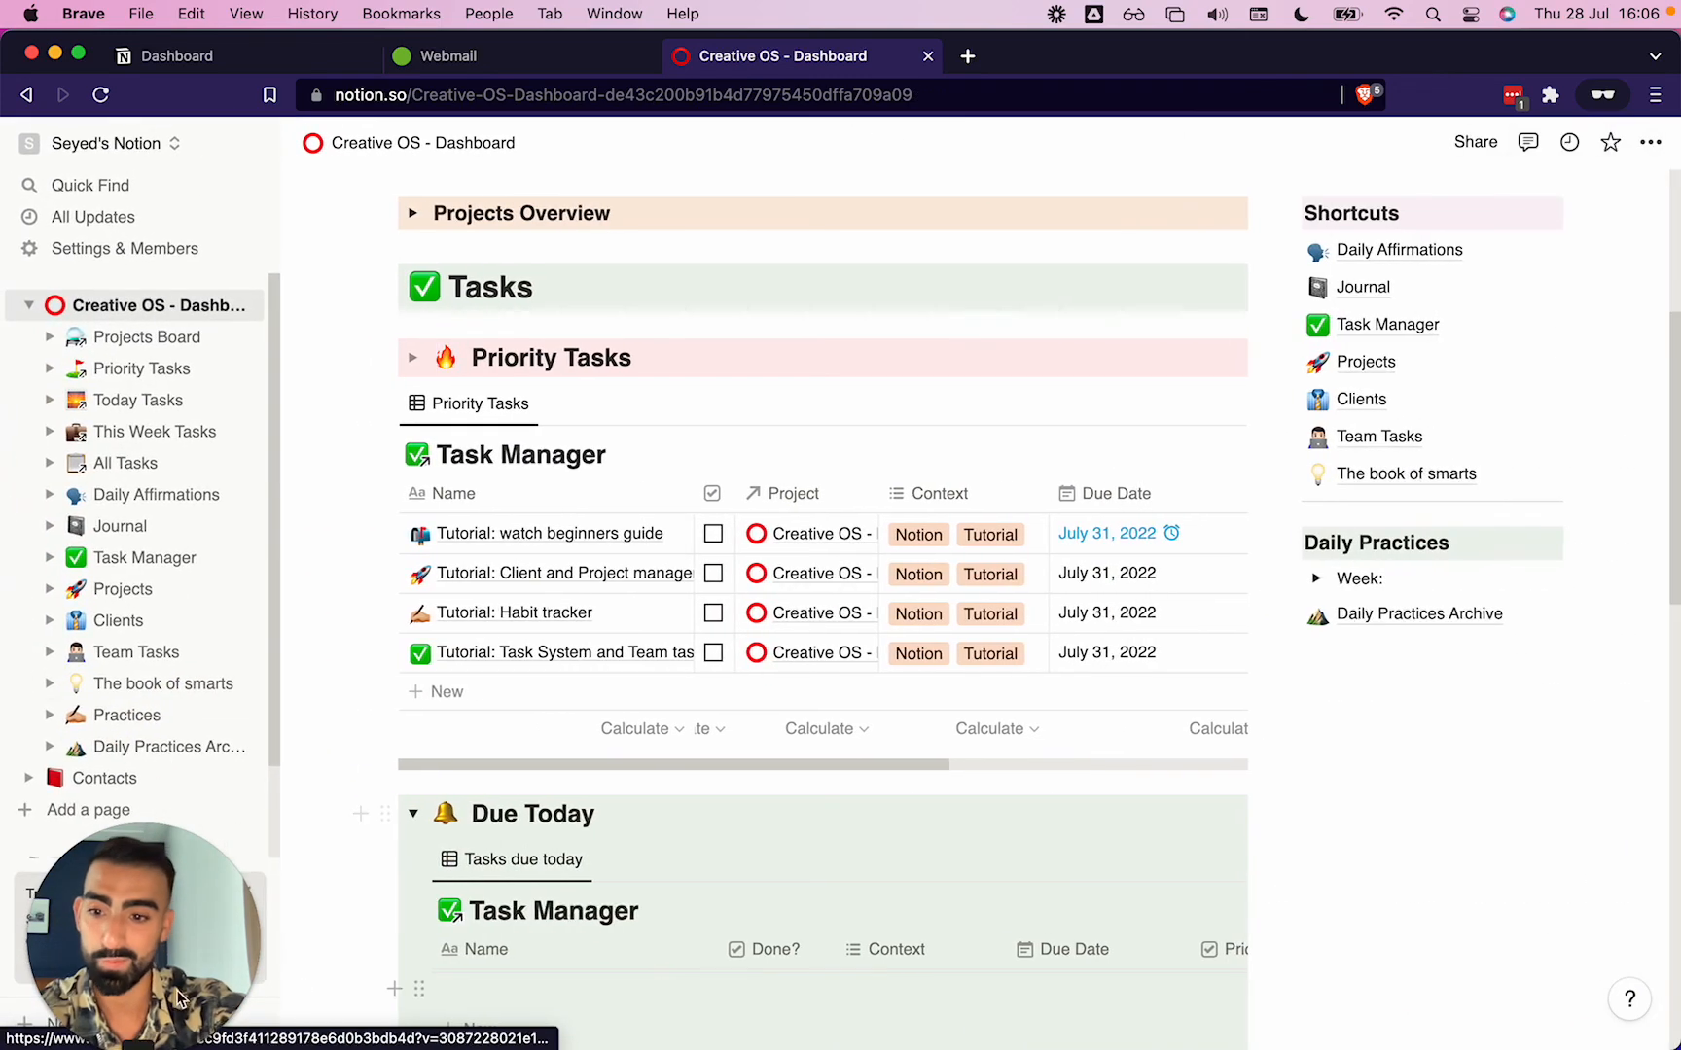